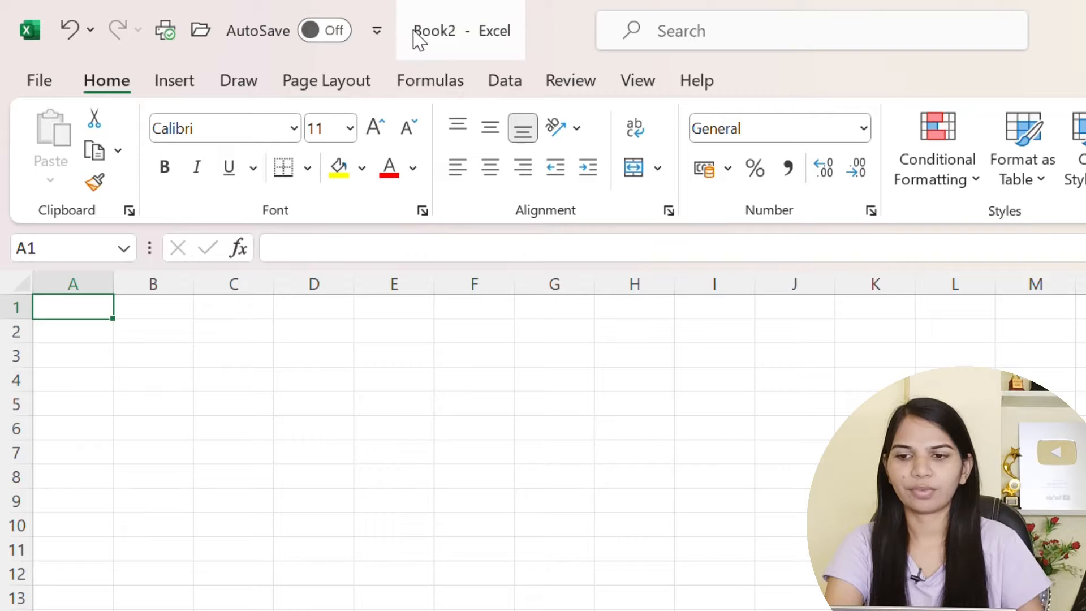
Remove the Automatically Save command from the Quick Access Toolbar and add it back.
{"action": "left_click", "coordinate": [376, 40]}
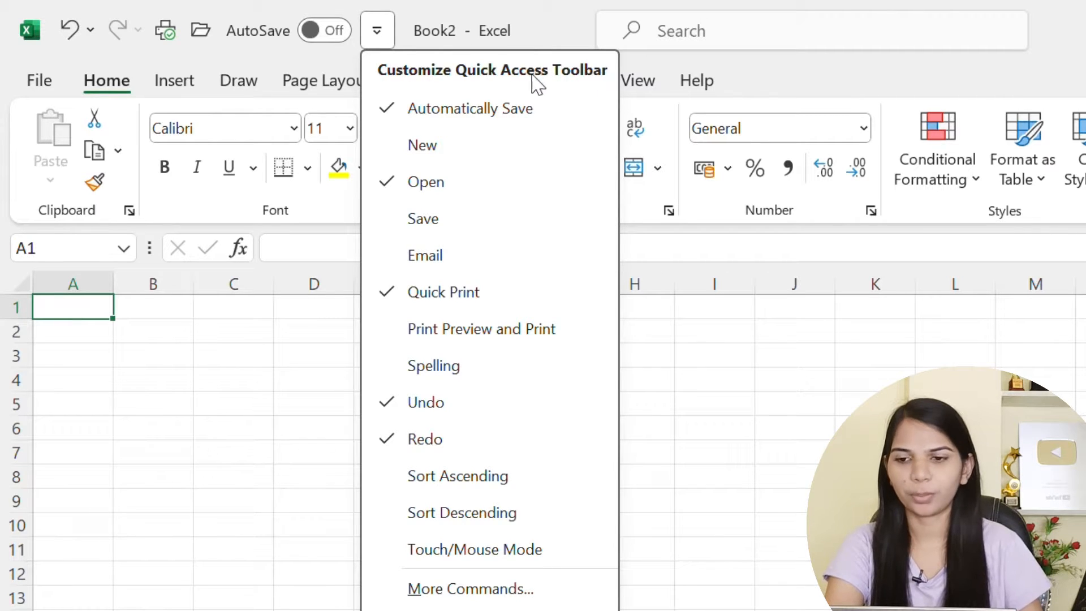
{"action": "left_click", "coordinate": [467, 108]}
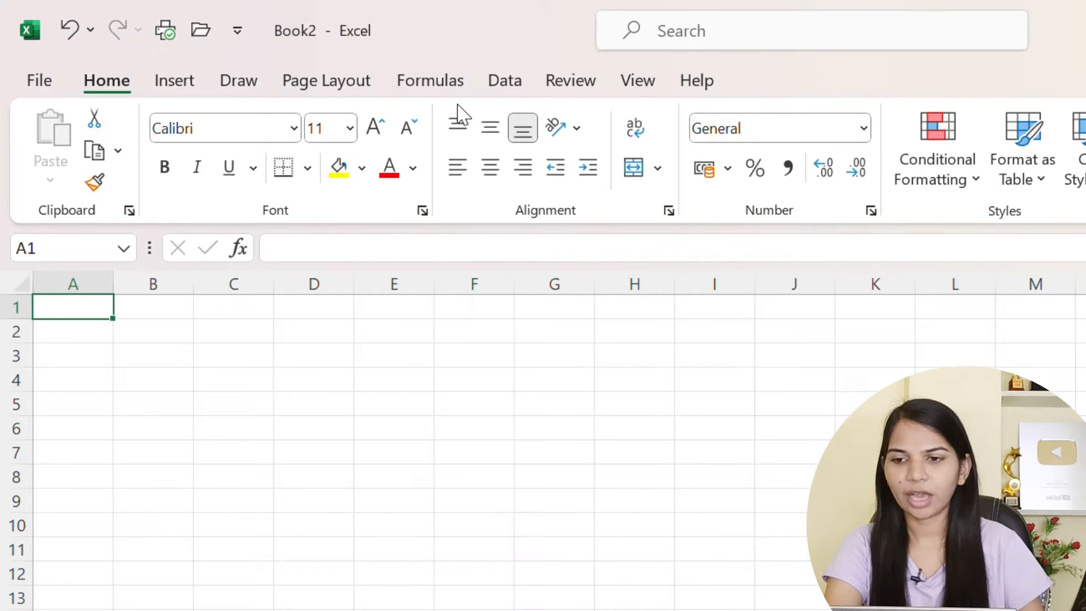
{"action": "left_click", "coordinate": [239, 31]}
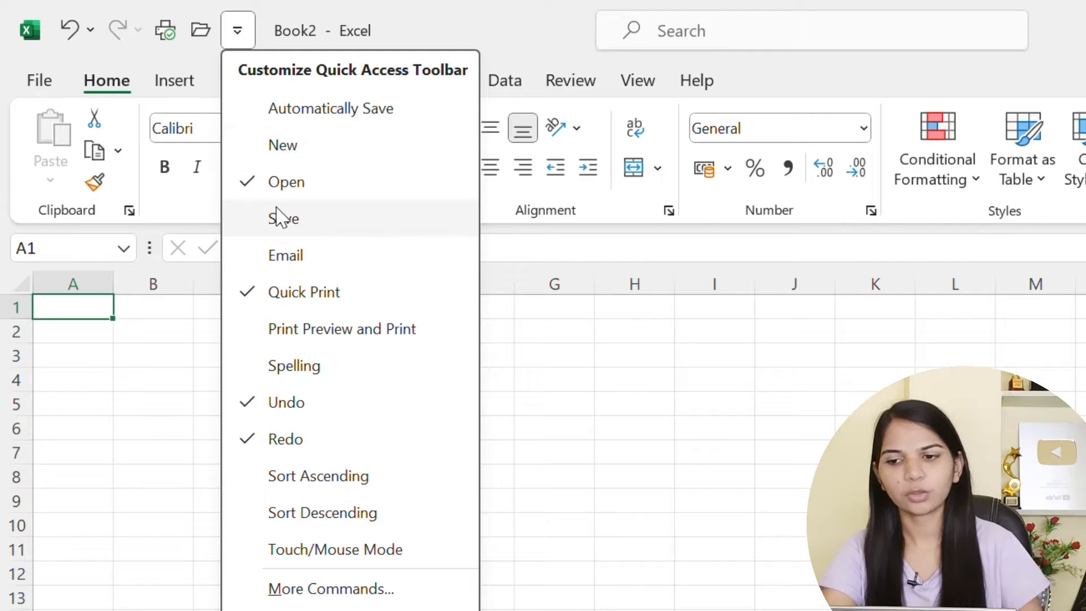
{"action": "left_click", "coordinate": [303, 110]}
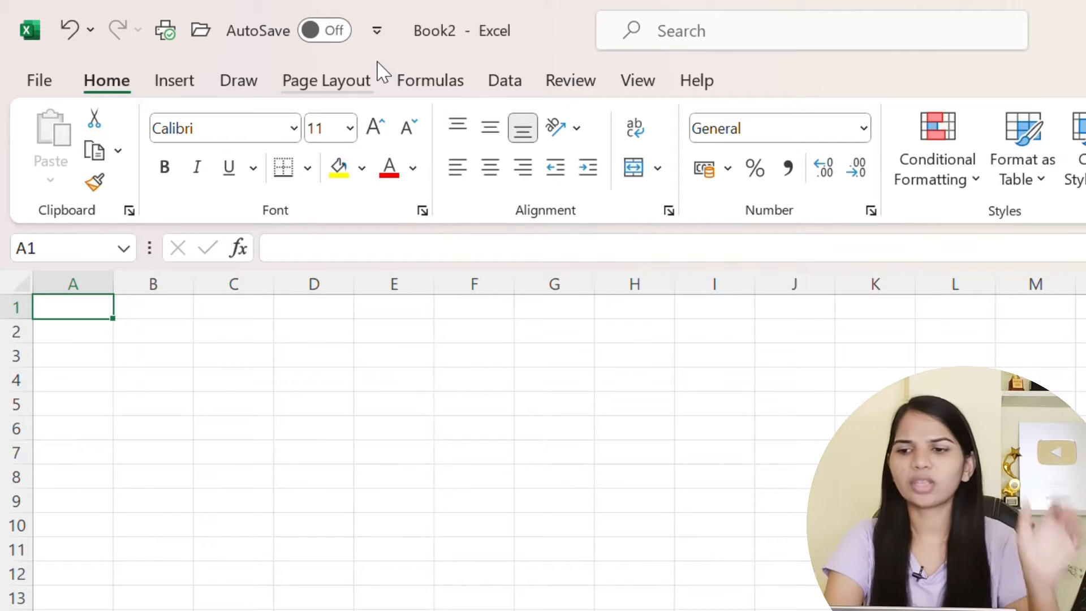
Look over the file management commands and recent workbooks in the File backstage view, and return to the worksheet.
{"action": "left_click", "coordinate": [39, 84]}
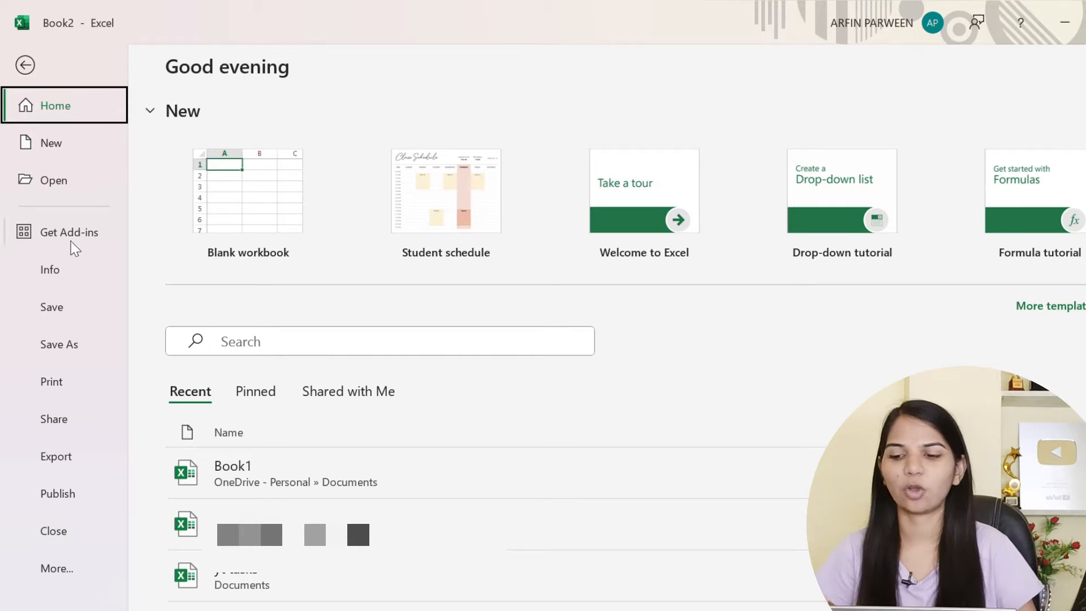
{"action": "left_click", "coordinate": [25, 66]}
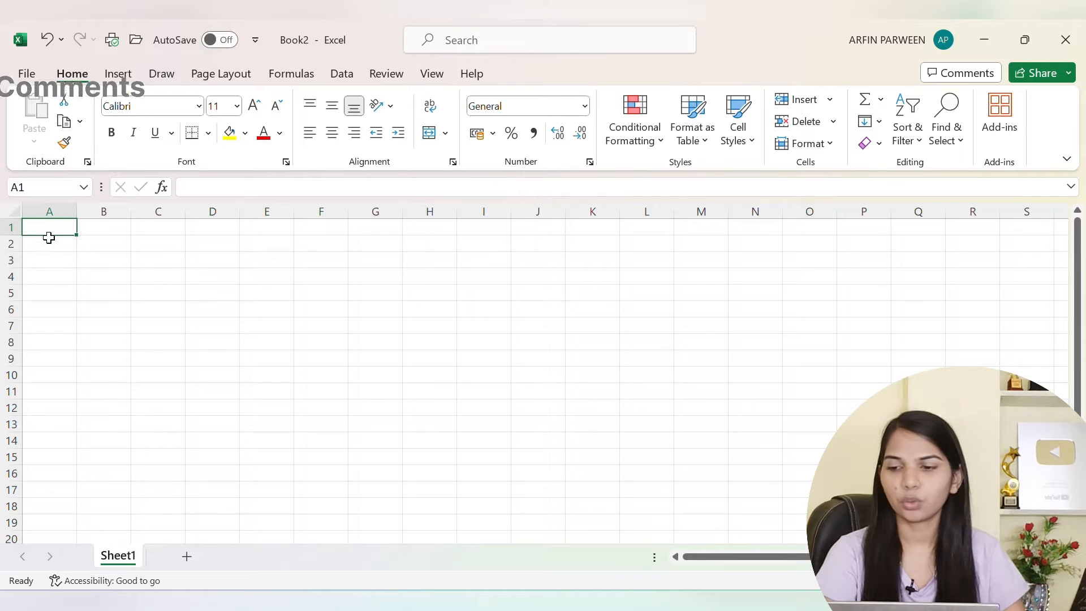
Select cells A4, A1 and E6 one at a time to check how each cell address is shown.
{"action": "left_click", "coordinate": [72, 278]}
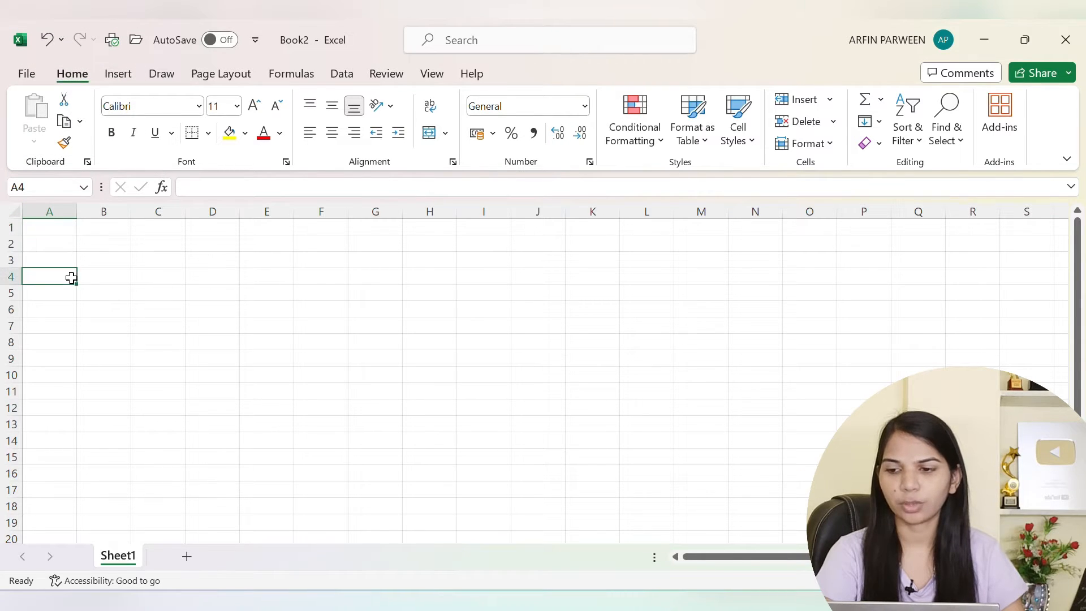
{"action": "left_click", "coordinate": [60, 234]}
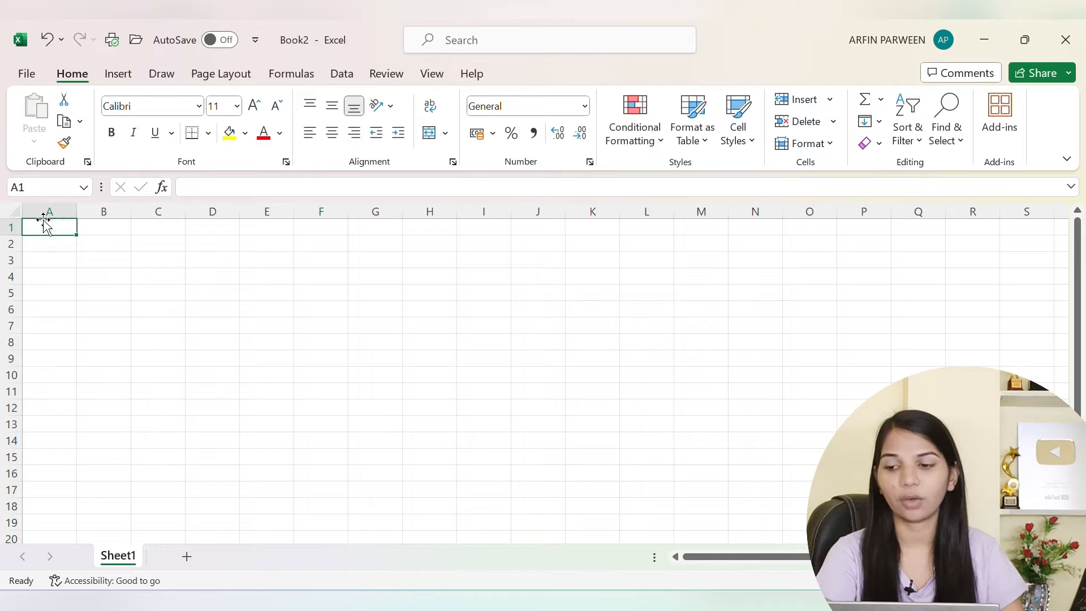
{"action": "left_click", "coordinate": [249, 308]}
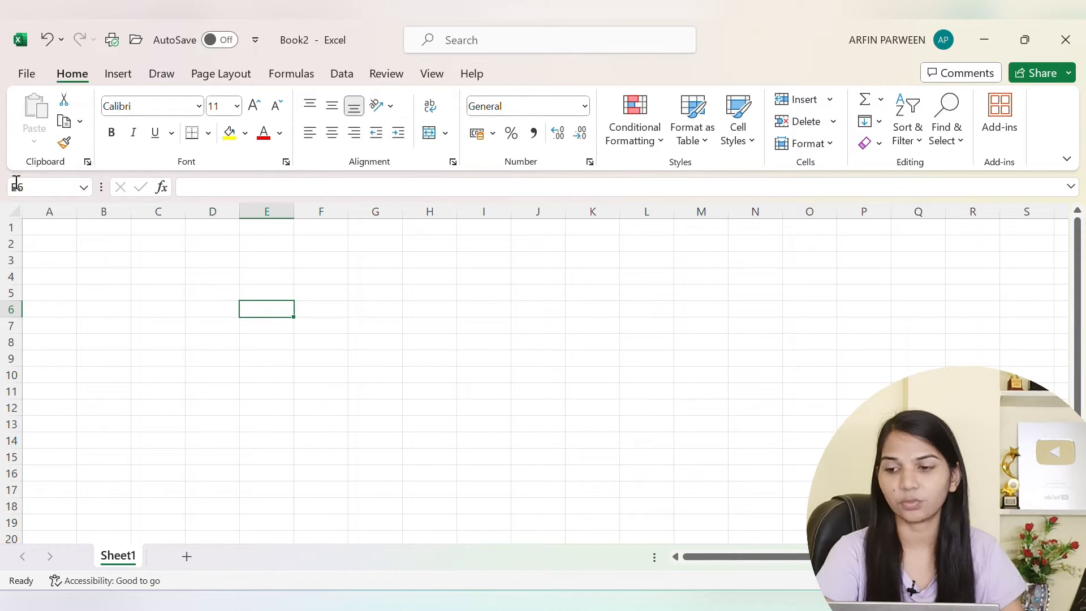
Start editing cell E6 in the formula bar, expand the formula bar and collapse it again.
{"action": "left_click", "coordinate": [195, 187]}
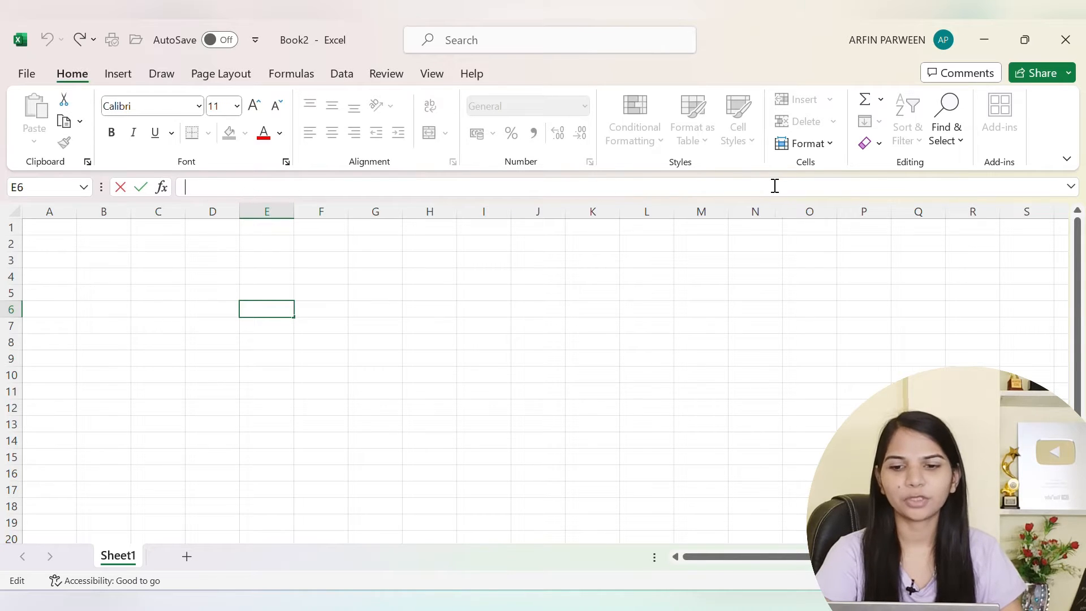
{"action": "left_click", "coordinate": [1072, 187]}
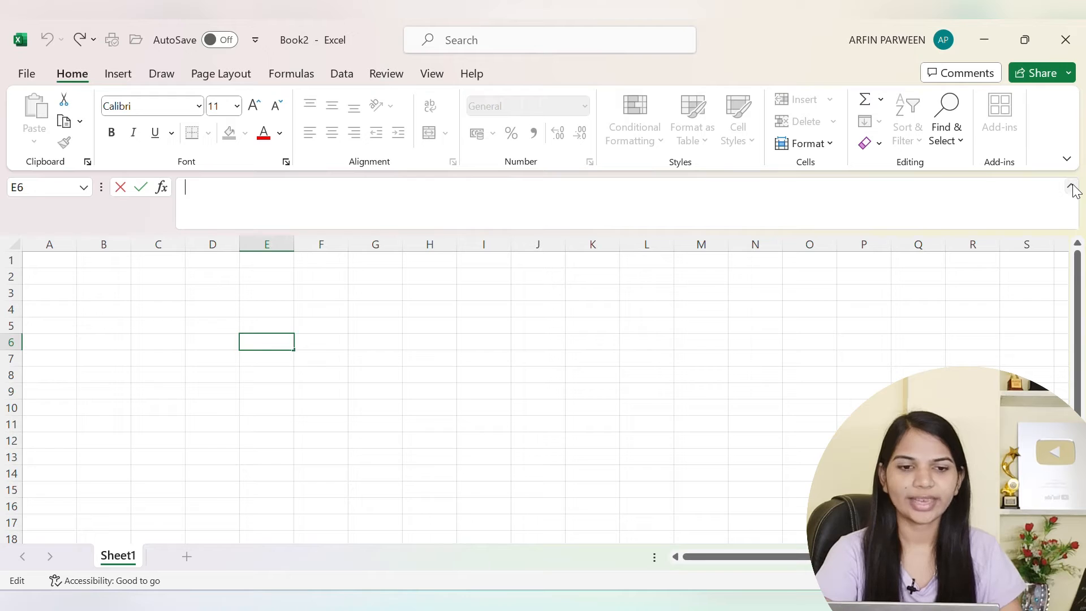
{"action": "left_click", "coordinate": [1072, 187]}
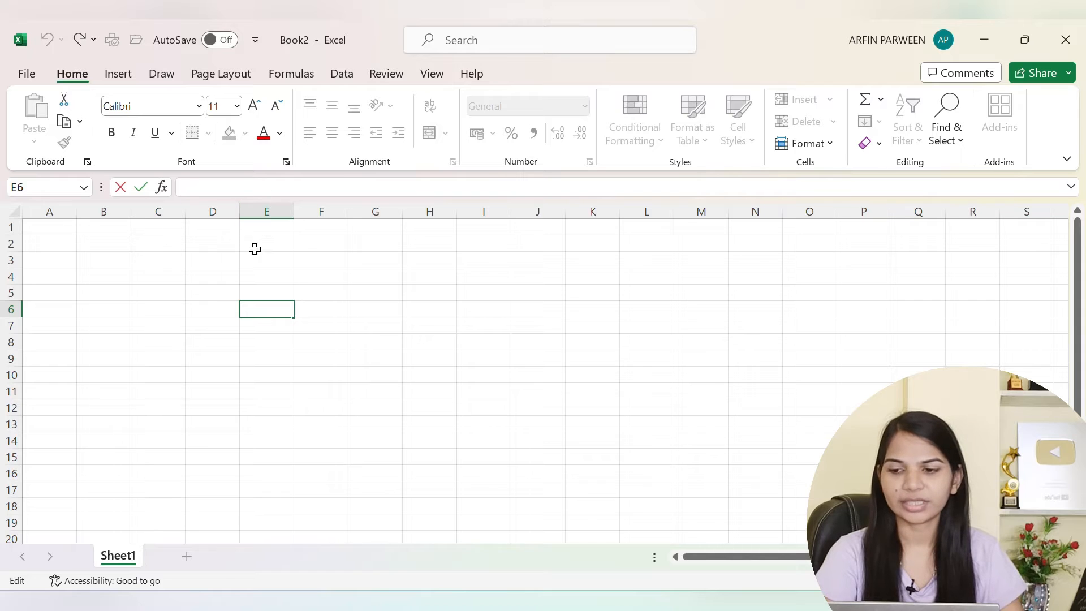
Examine the worksheet grid by selecting cell B2, the range A2:S19, and single cells ending with F3.
{"action": "left_click", "coordinate": [96, 245]}
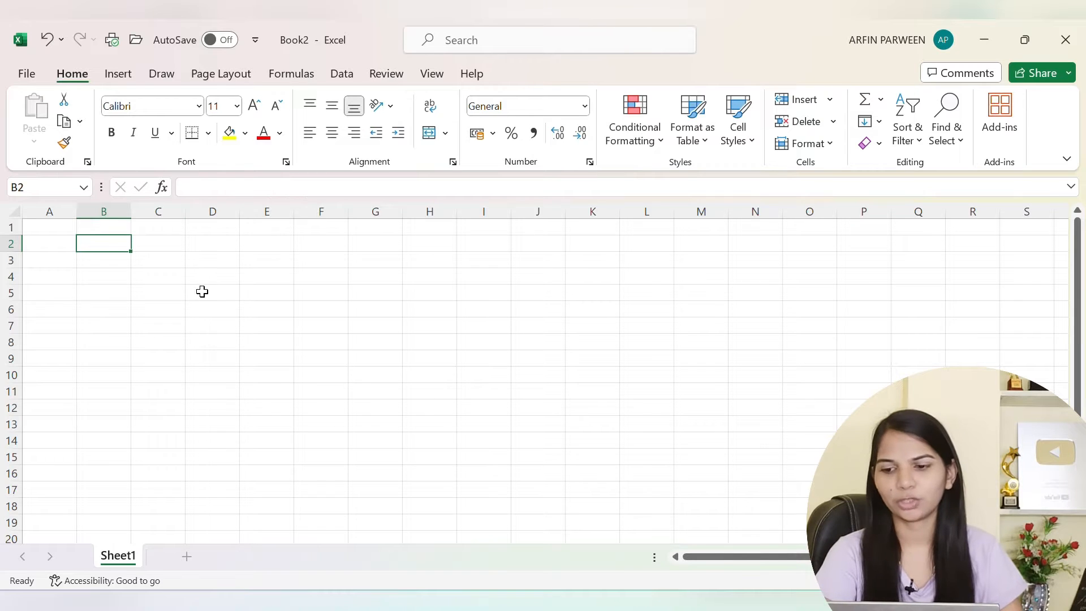
{"action": "left_click_drag", "start_coordinate": [73, 246], "coordinate": [1018, 523]}
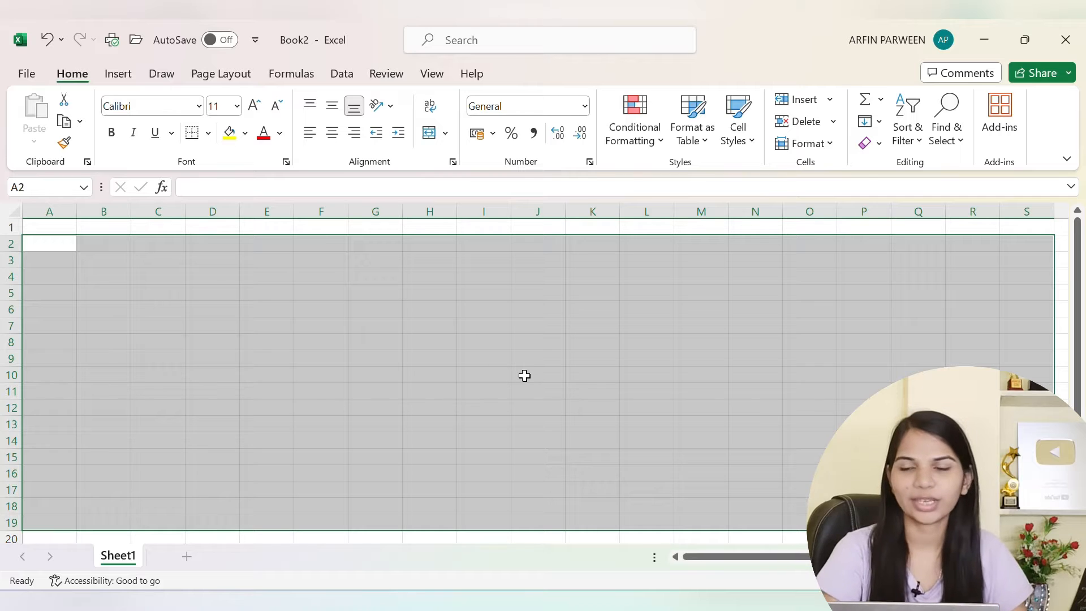
{"action": "left_click", "coordinate": [361, 305]}
{"action": "left_click", "coordinate": [217, 338]}
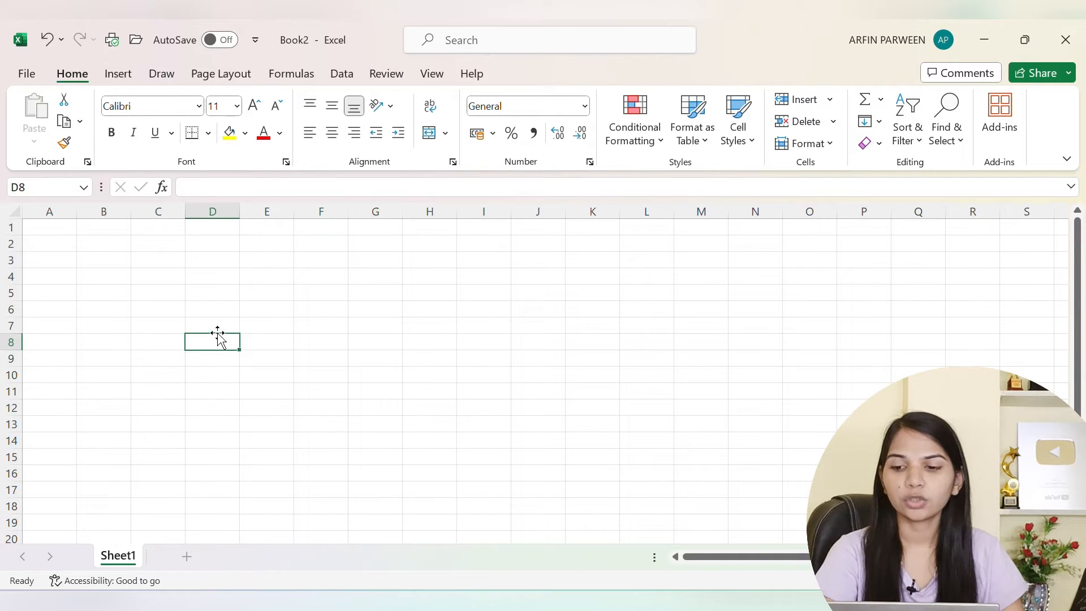
{"action": "left_click", "coordinate": [216, 313]}
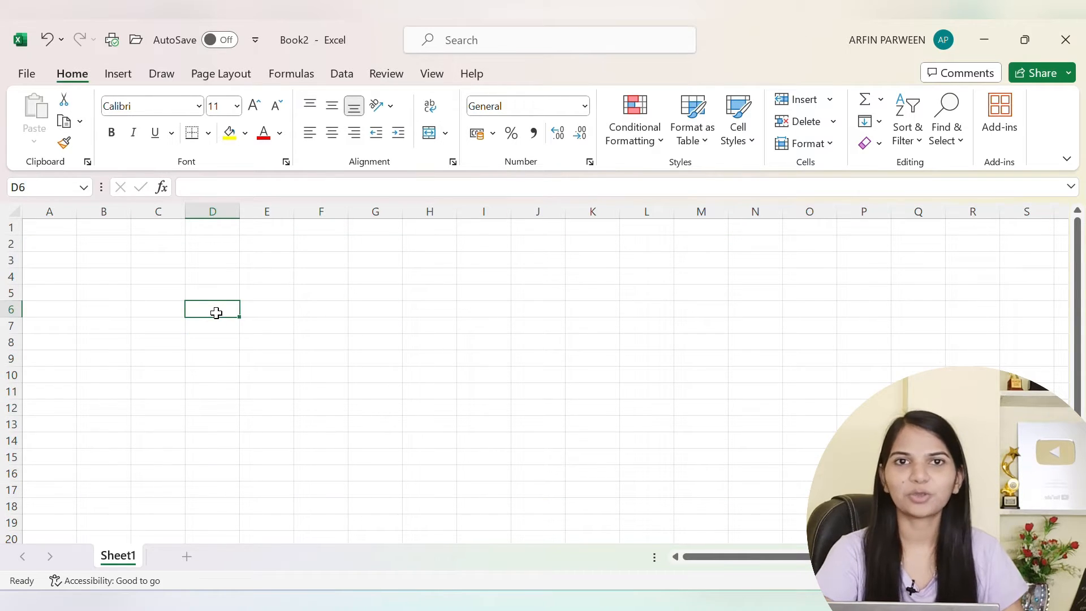
{"action": "left_click", "coordinate": [207, 243]}
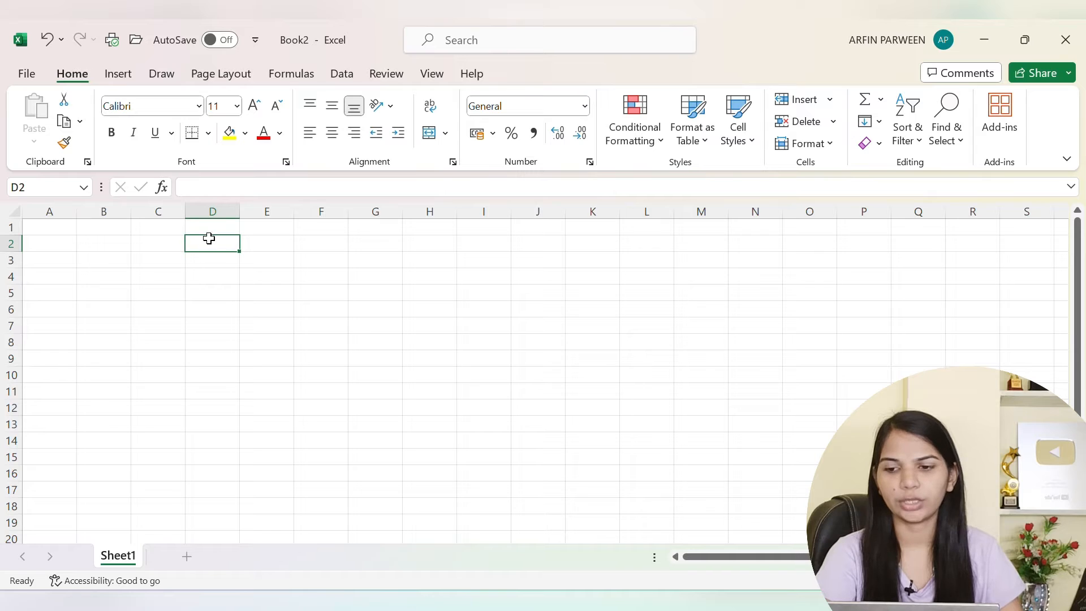
{"action": "left_click", "coordinate": [261, 242]}
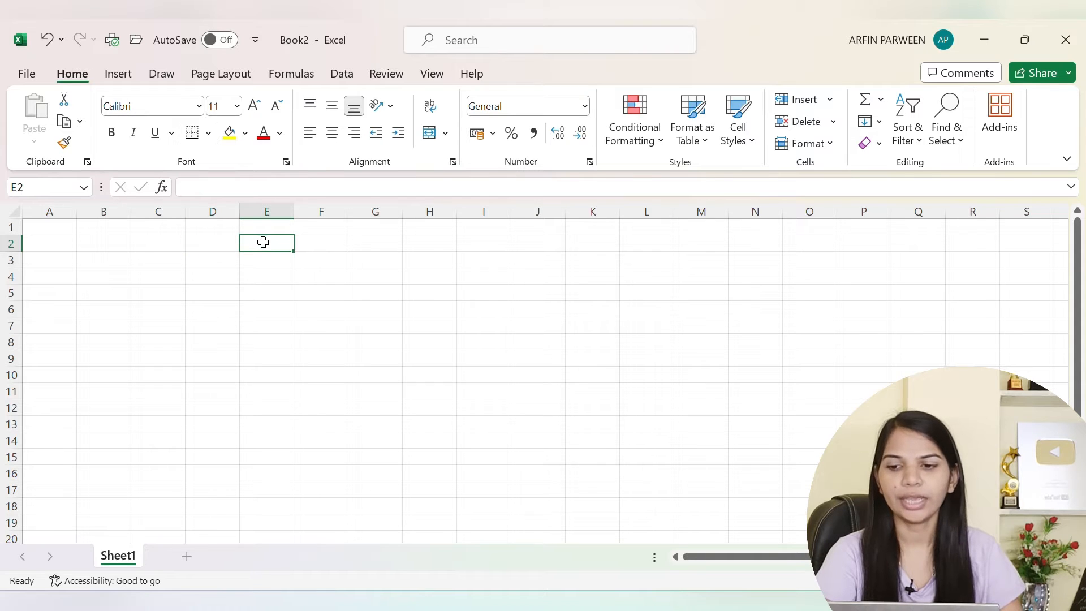
{"action": "left_click", "coordinate": [317, 262]}
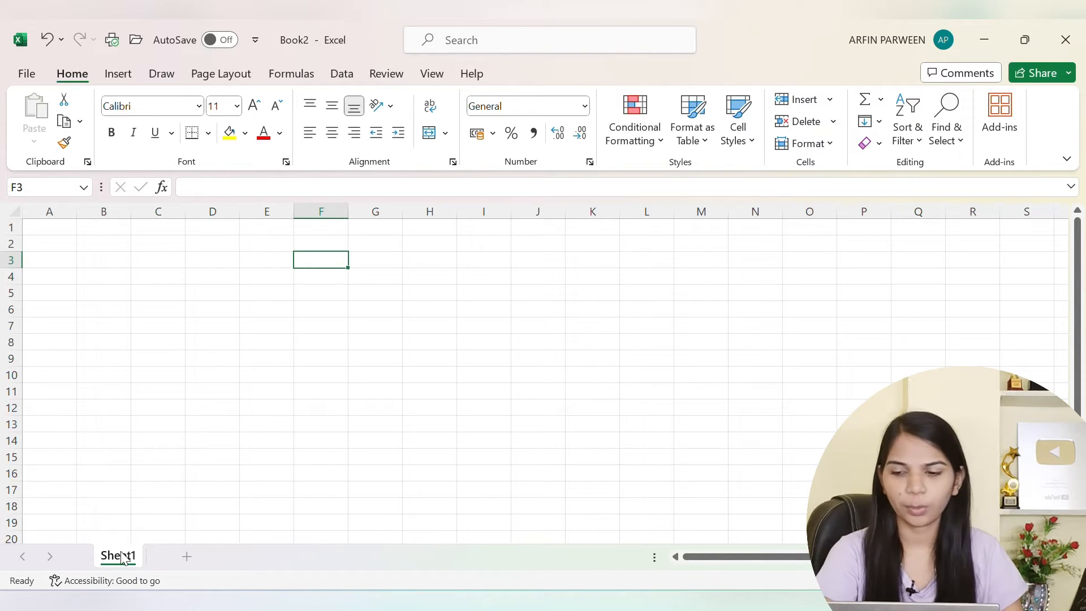
Add two new worksheets, Sheet2 and Sheet3, to the workbook and return to Sheet1.
{"action": "left_click", "coordinate": [187, 557]}
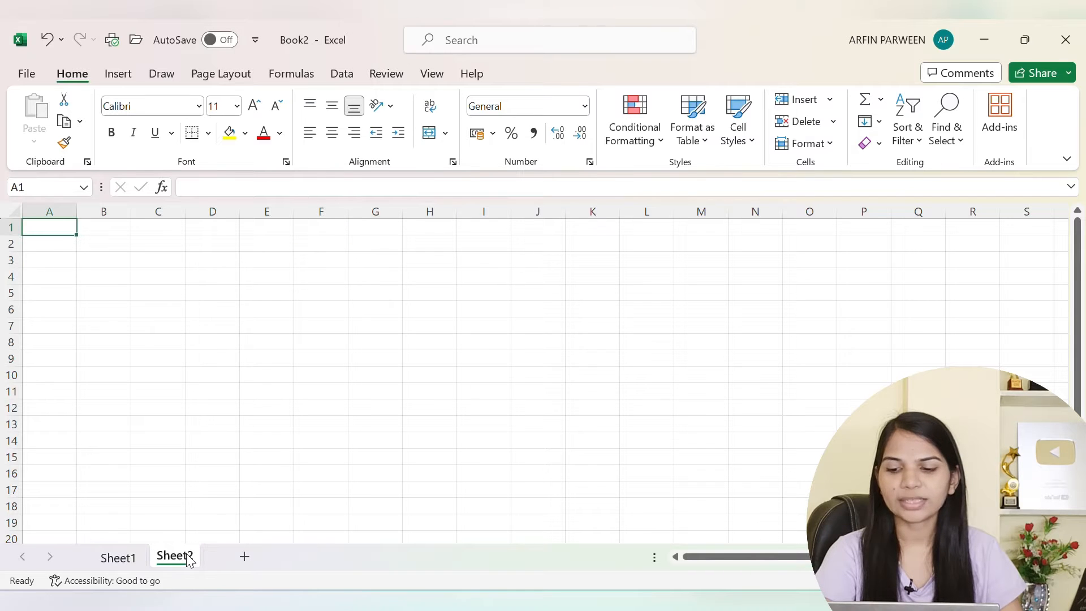
{"action": "left_click", "coordinate": [244, 559]}
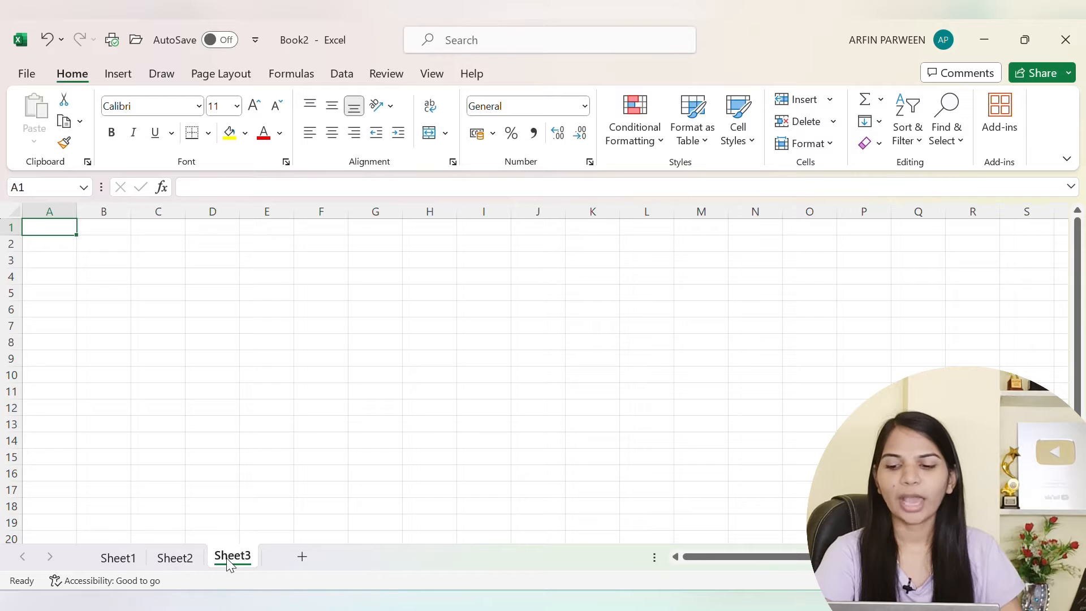
{"action": "left_click", "coordinate": [128, 560]}
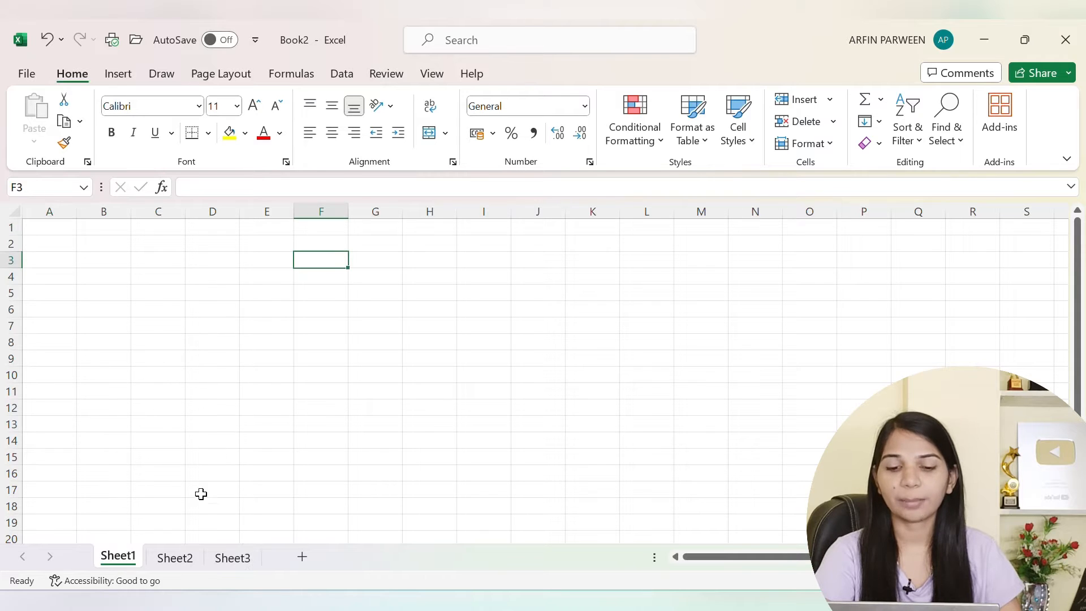
Select column S, and move the active cell from S3 across to U3, past the last visible column.
{"action": "left_click_drag", "start_coordinate": [756, 557], "coordinate": [720, 558]}
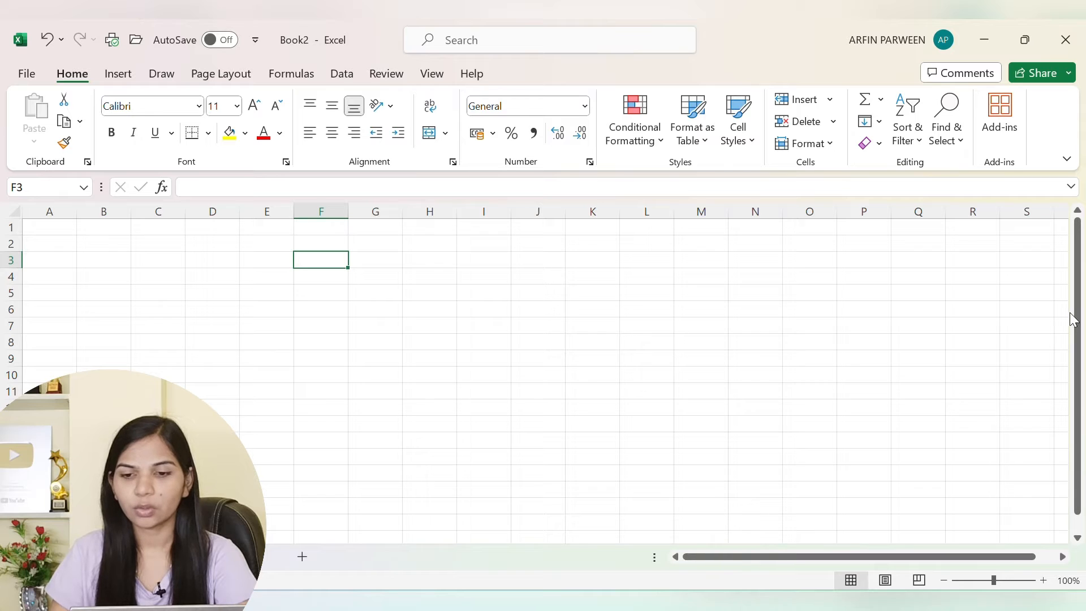
{"action": "left_click_drag", "start_coordinate": [1080, 320], "coordinate": [1080, 303]}
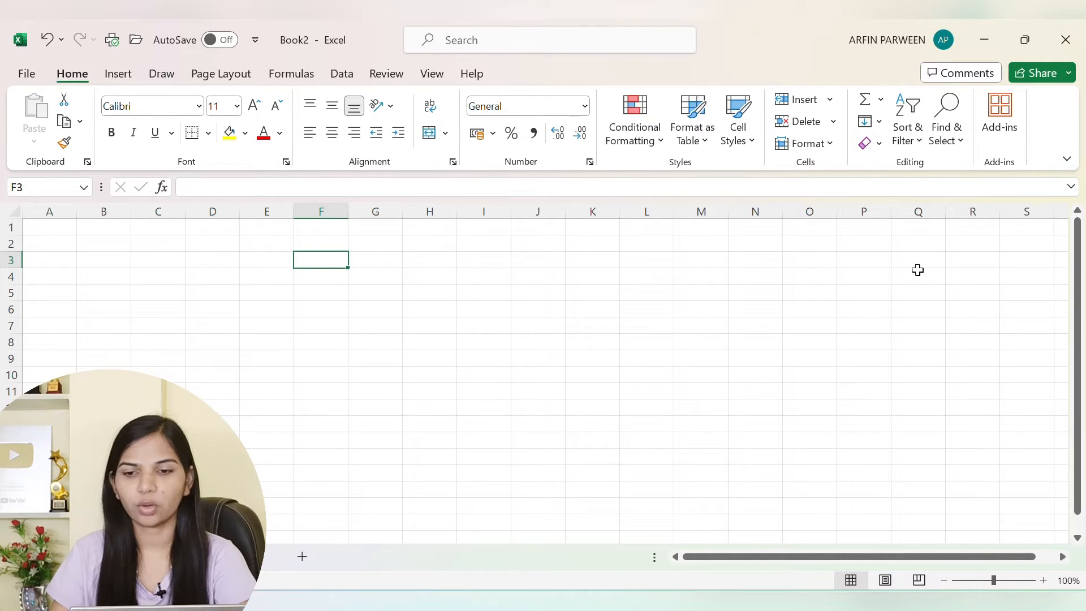
{"action": "left_click", "coordinate": [1030, 226]}
{"action": "left_click", "coordinate": [1028, 214]}
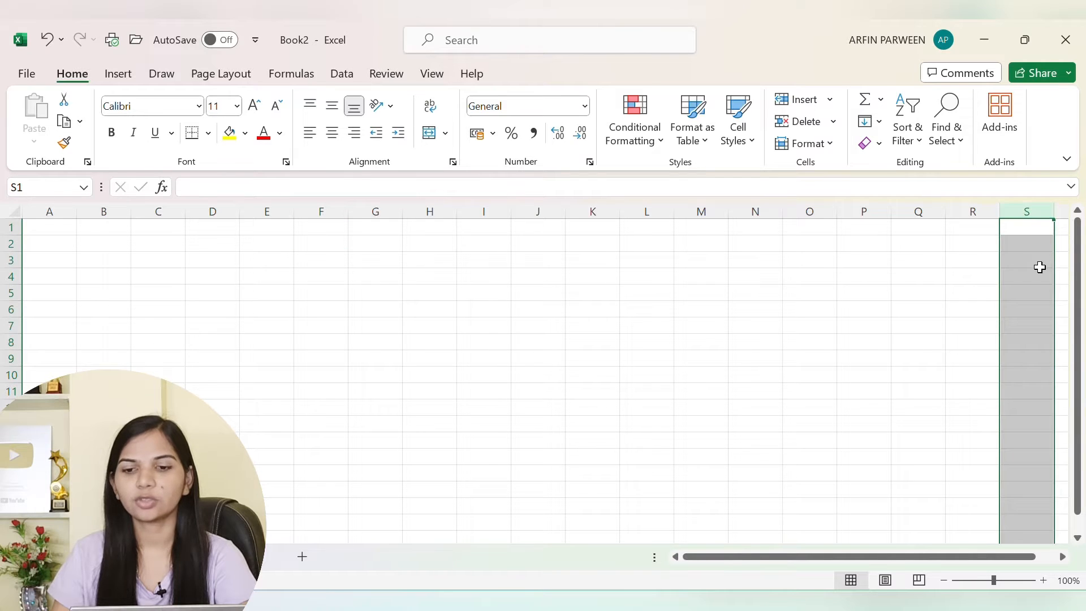
{"action": "left_click", "coordinate": [1039, 263]}
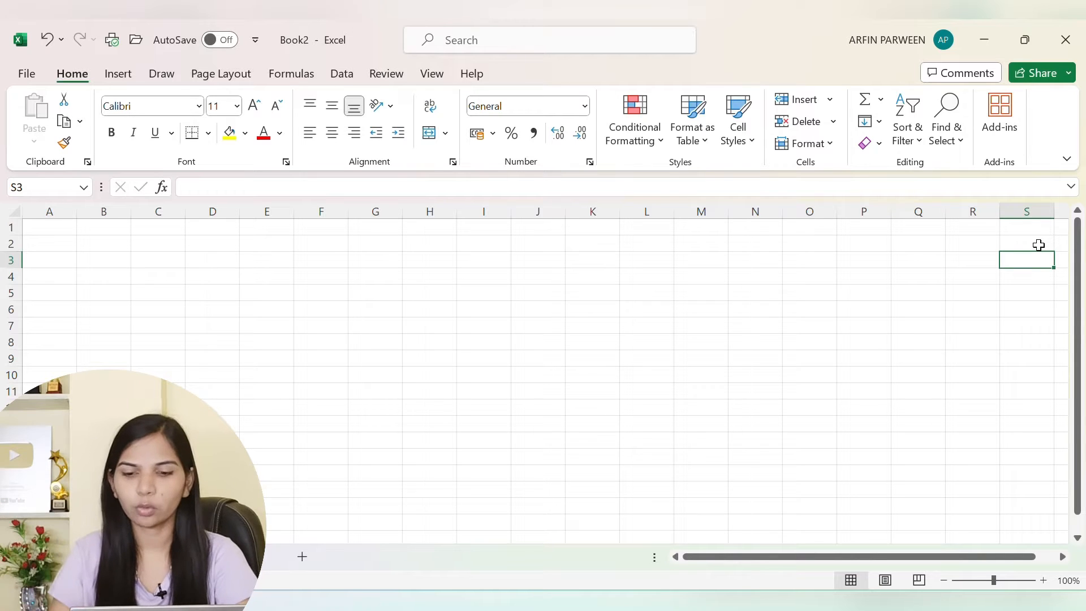
{"action": "key", "text": "Right"}
{"action": "key", "text": "Right"}
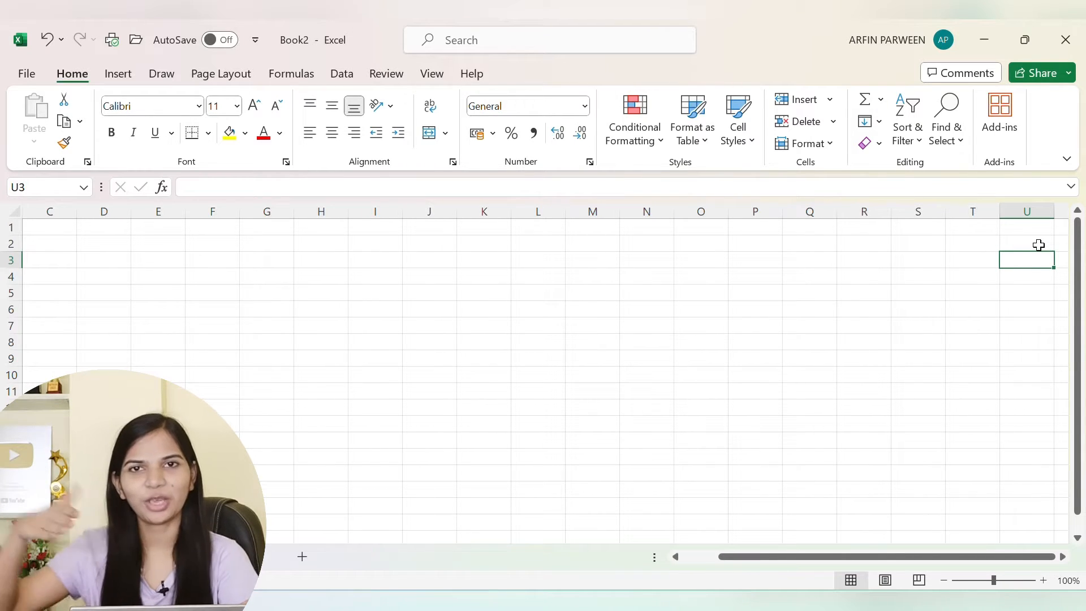
Move the active cell down column U to U24, past the last visible row.
{"action": "left_click", "coordinate": [1037, 527]}
{"action": "key", "text": "Down"}
{"action": "key", "text": "Down"}
{"action": "key", "text": "Down"}
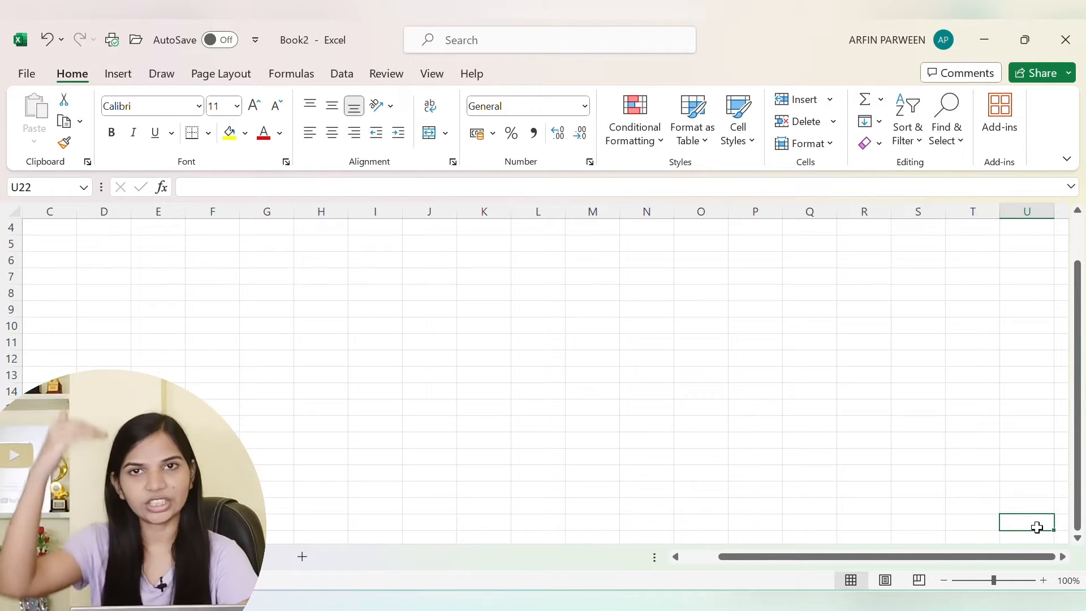
{"action": "key", "text": "Down"}
{"action": "key", "text": "Down"}
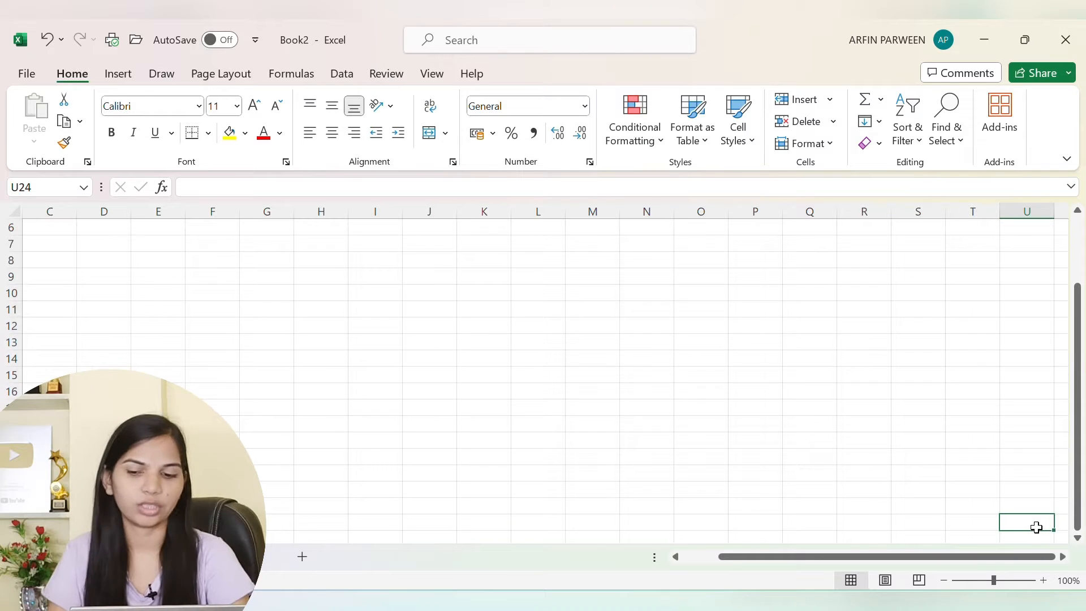
Return to the beginning of Sheet1 and select cell C5.
{"action": "left_click_drag", "start_coordinate": [1038, 556], "coordinate": [836, 560]}
{"action": "left_click_drag", "start_coordinate": [1080, 463], "coordinate": [1076, 385]}
{"action": "left_click", "coordinate": [168, 292]}
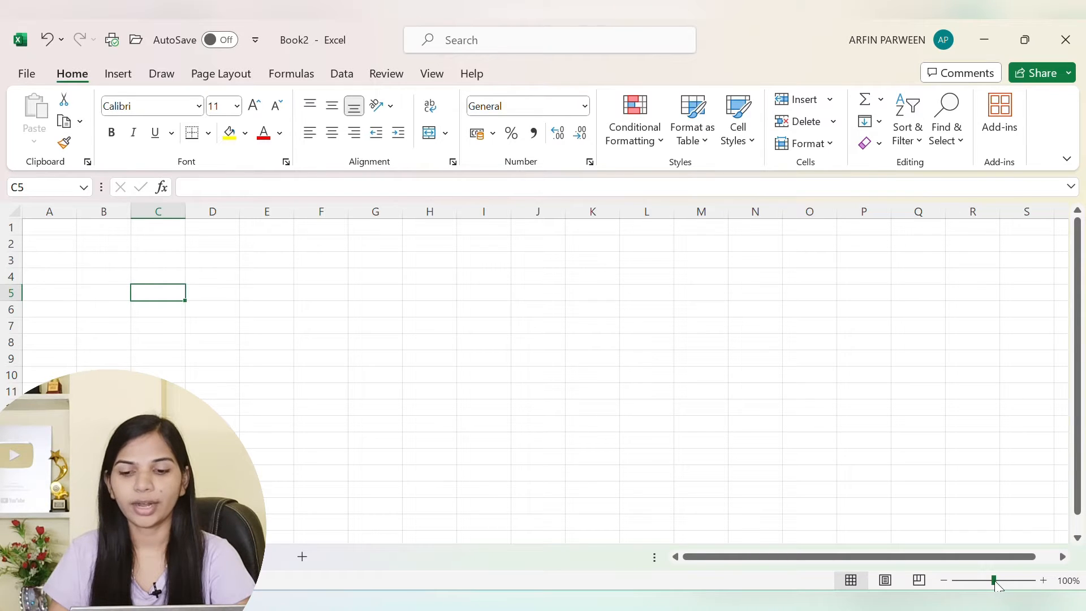
Try the worksheet zoom at 400% and 100%, set it to 120%, and select cell C3.
{"action": "left_click_drag", "start_coordinate": [996, 583], "coordinate": [1037, 583]}
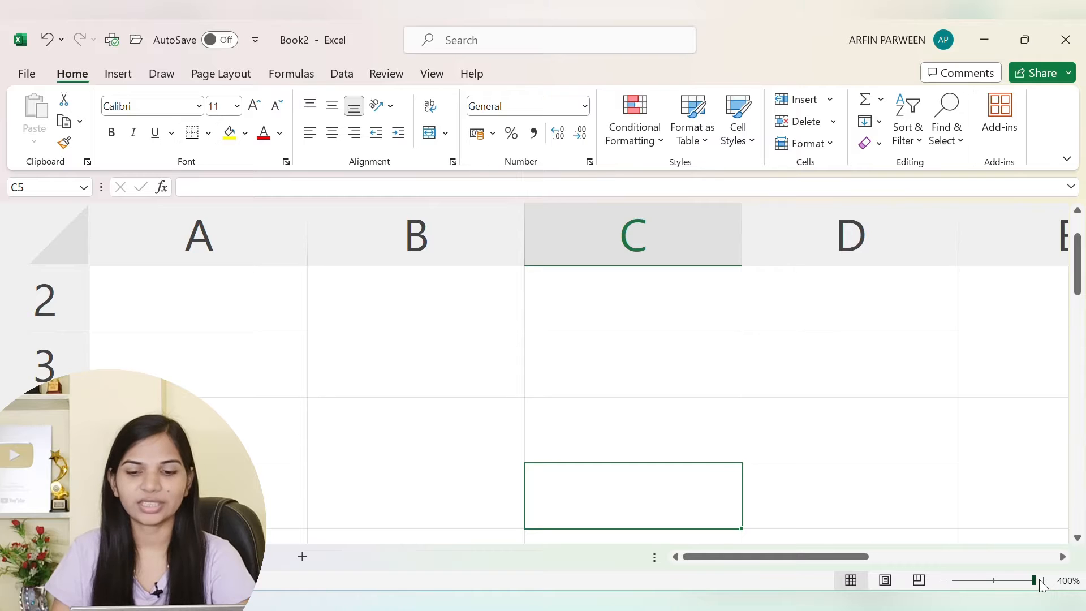
{"action": "left_click_drag", "start_coordinate": [1034, 582], "coordinate": [995, 588]}
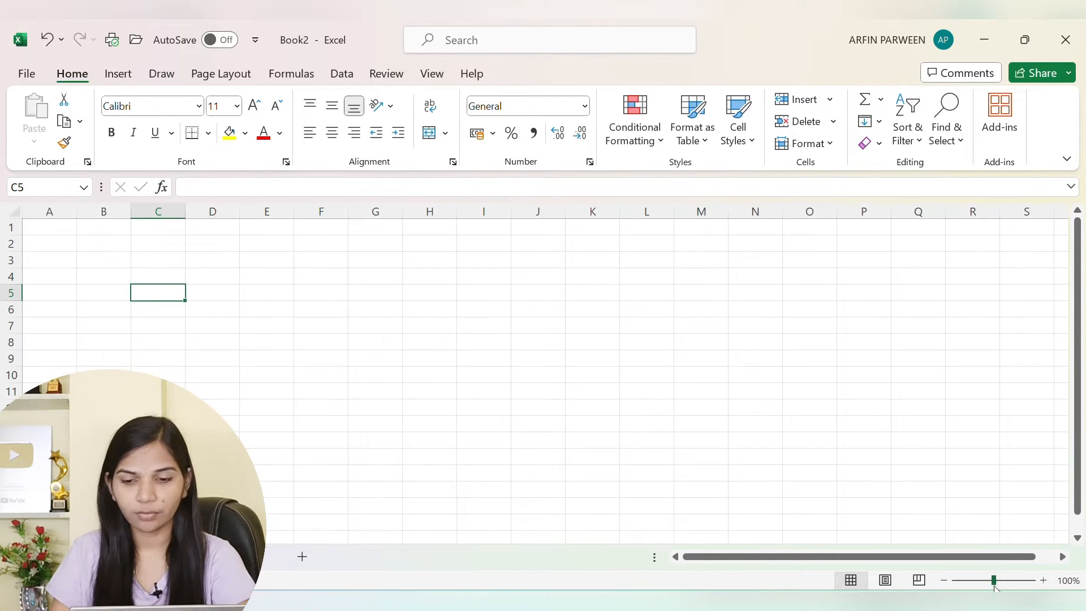
{"action": "left_click", "coordinate": [1043, 580]}
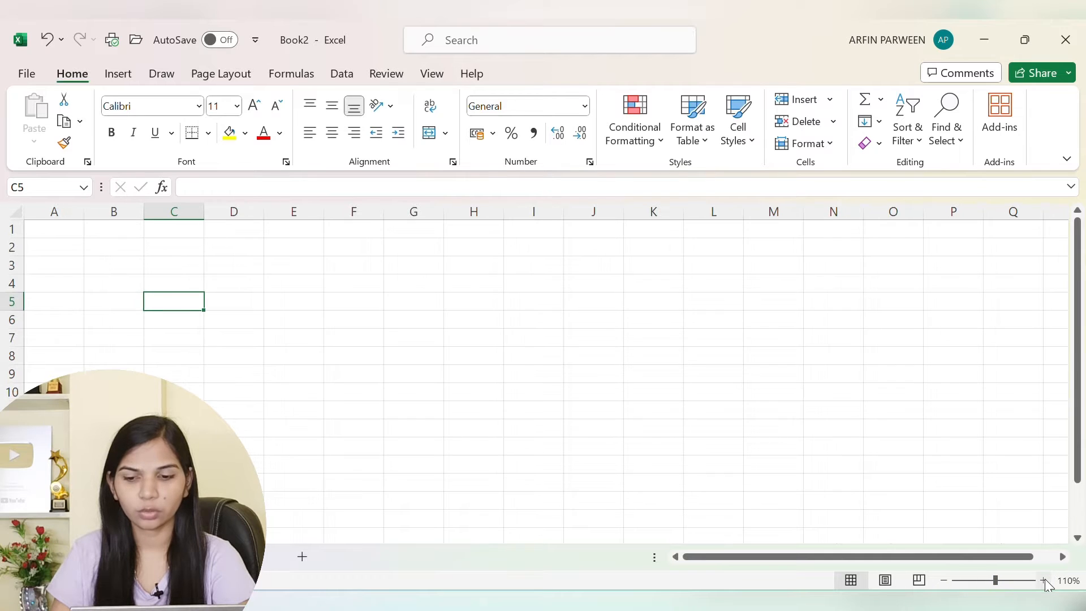
{"action": "left_click", "coordinate": [1042, 580]}
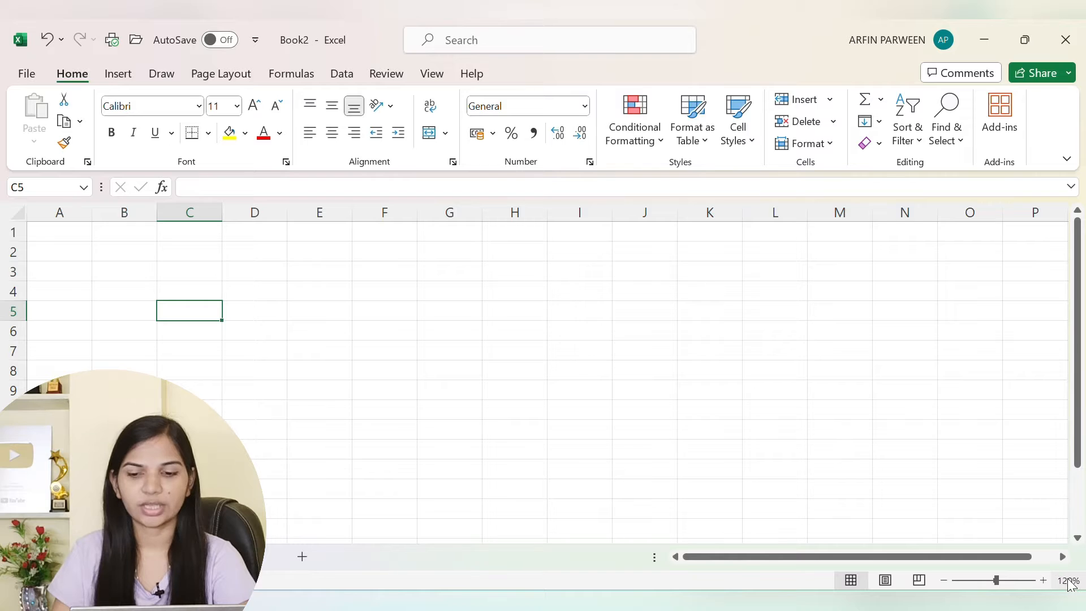
{"action": "left_click", "coordinate": [219, 278]}
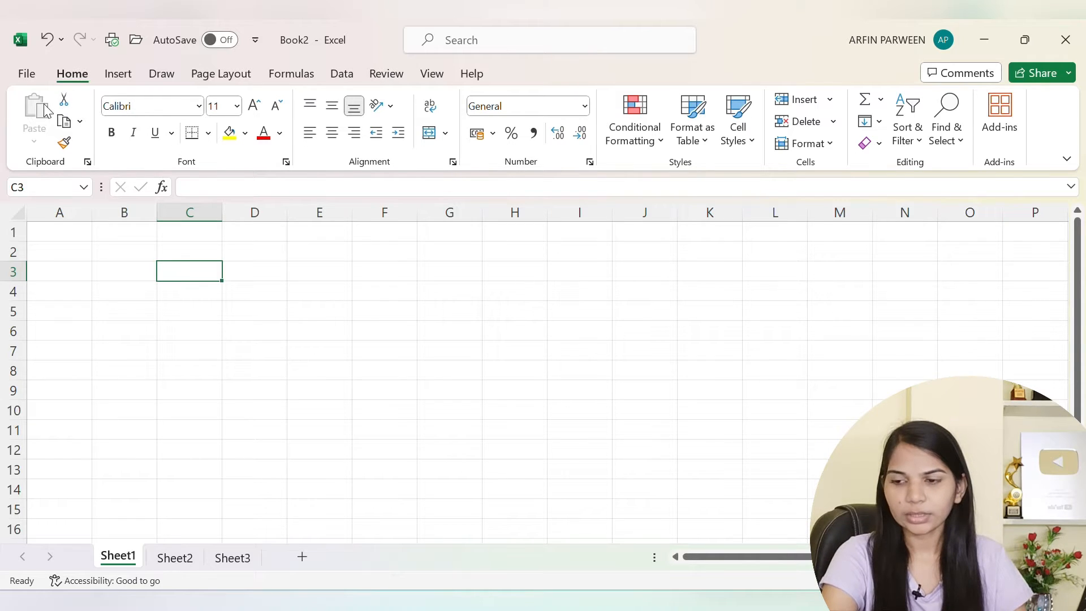
Enter the column headers ID in A1 and First Name in B1 on Sheet1.
{"action": "left_click", "coordinate": [67, 230]}
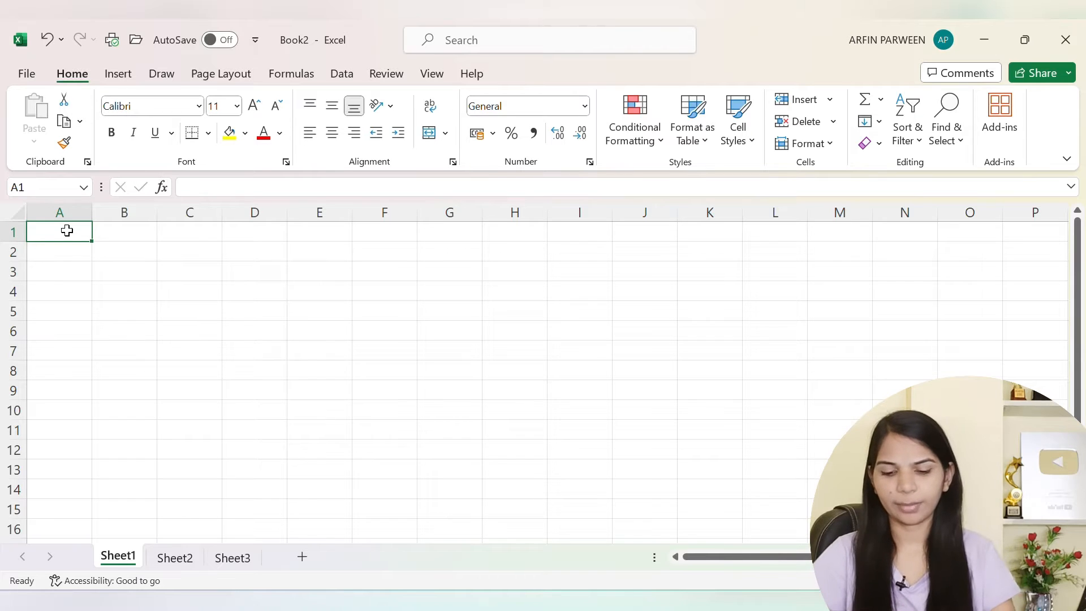
{"action": "type", "text": "ID"}
{"action": "key", "text": "Tab"}
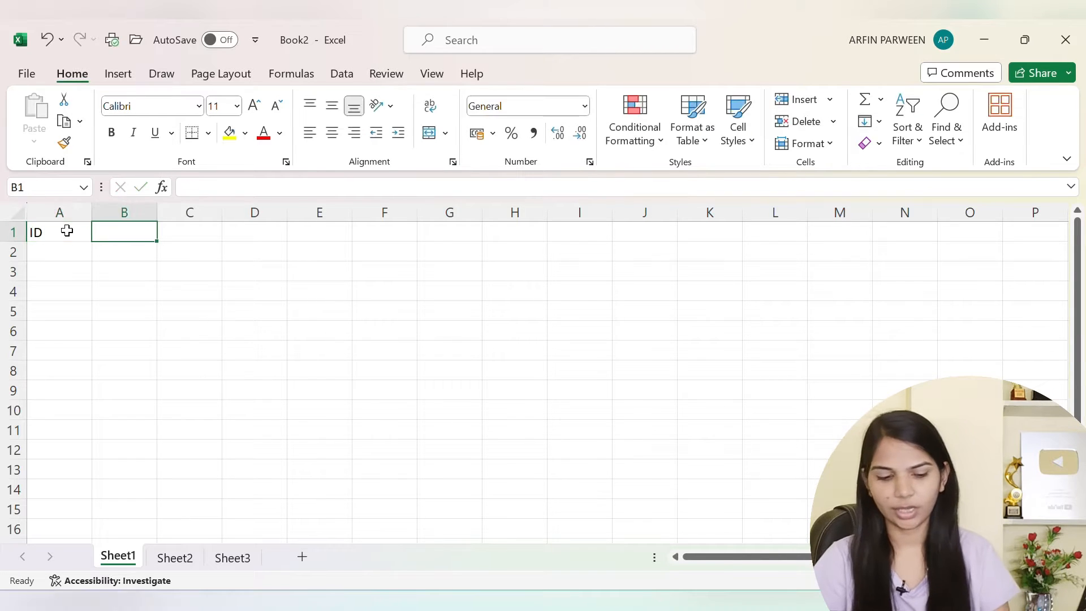
{"action": "type", "text": "First Name"}
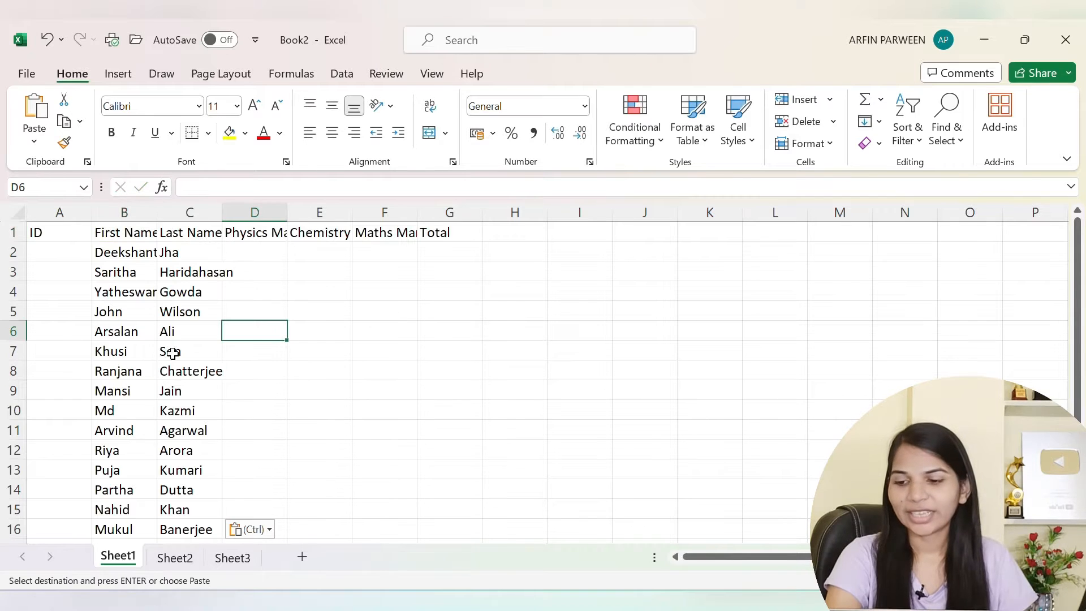
Widen columns B through F so the First Name, Last Name, Physics Marks, Chemistry Marks and Maths Marks headers fit fully.
{"action": "left_click", "coordinate": [66, 232]}
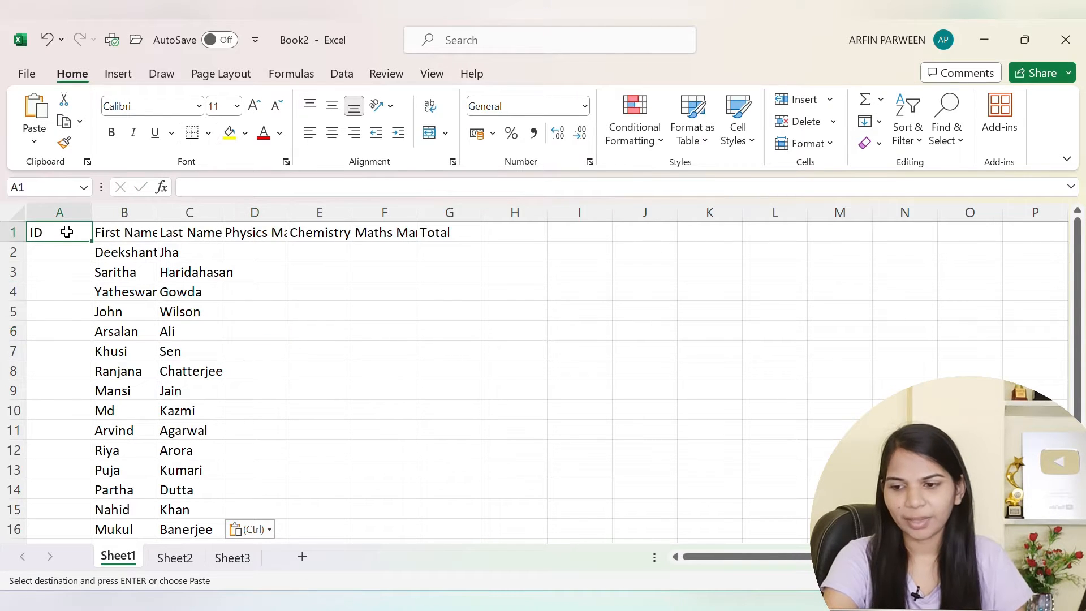
{"action": "left_click", "coordinate": [131, 236]}
{"action": "left_click", "coordinate": [177, 235]}
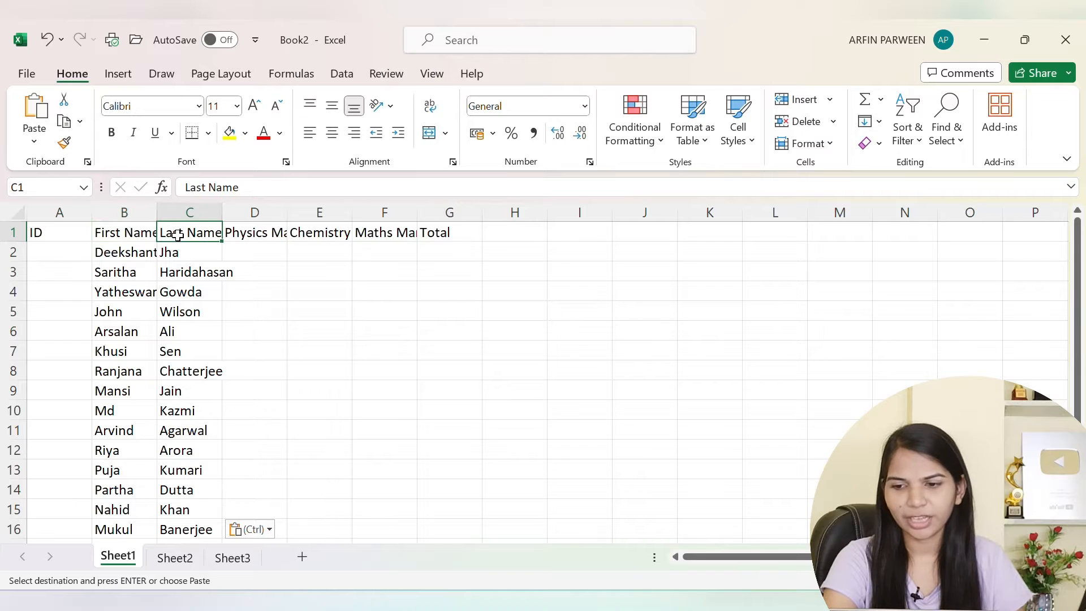
{"action": "left_click", "coordinate": [257, 214]}
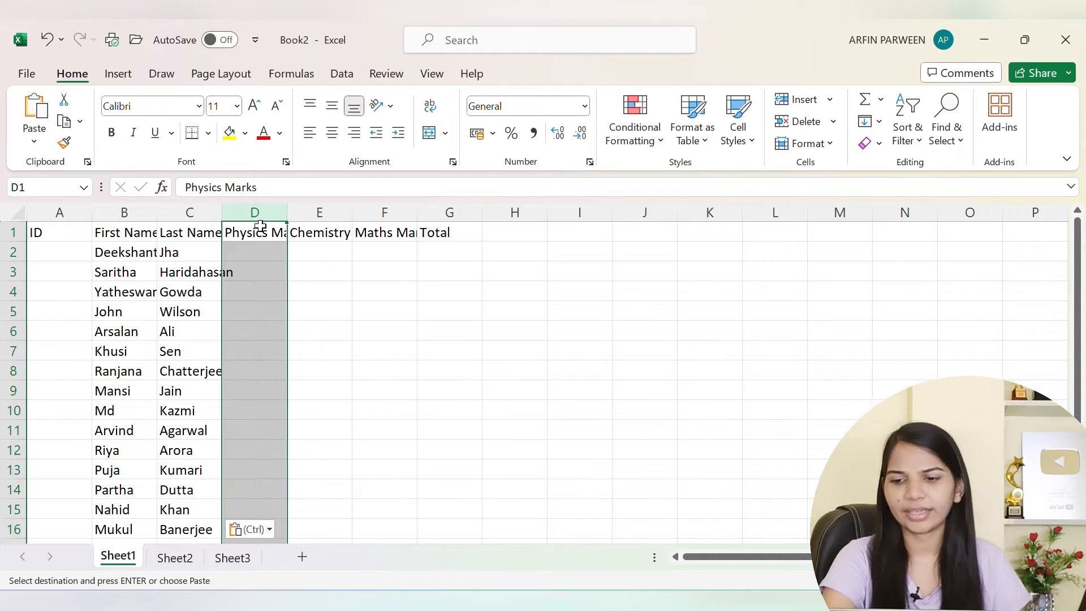
{"action": "left_click", "coordinate": [257, 238]}
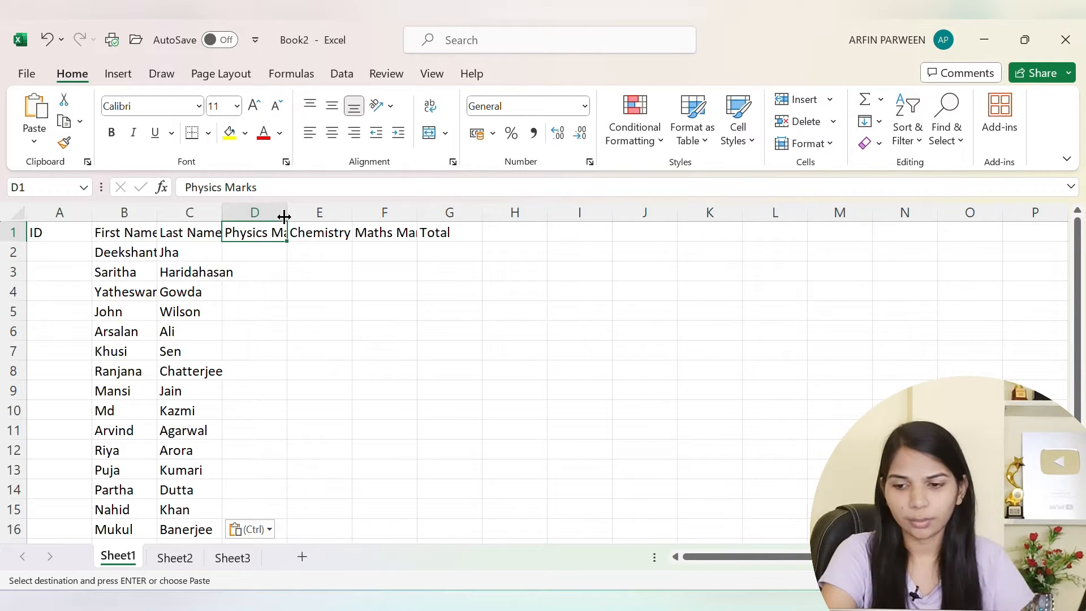
{"action": "left_click_drag", "start_coordinate": [286, 214], "coordinate": [311, 219]}
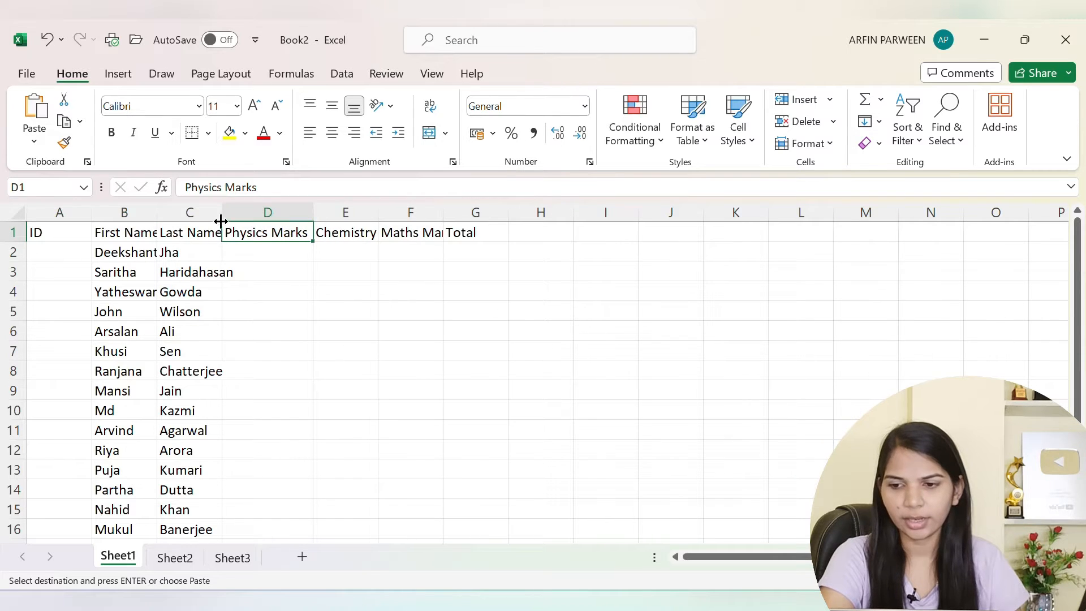
{"action": "left_click_drag", "start_coordinate": [225, 216], "coordinate": [246, 214]}
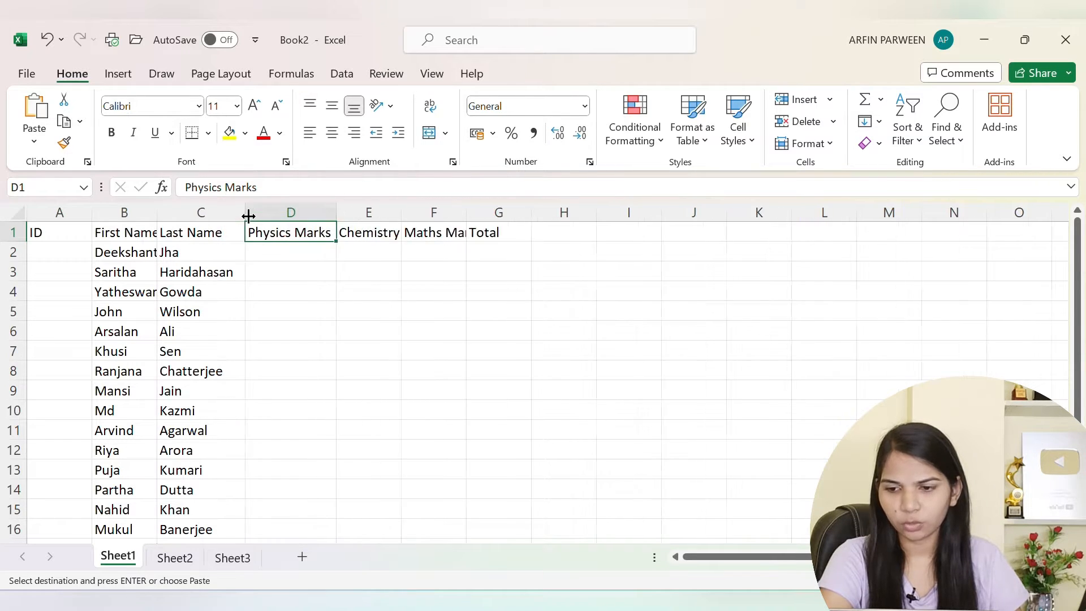
{"action": "left_click_drag", "start_coordinate": [157, 214], "coordinate": [212, 223]}
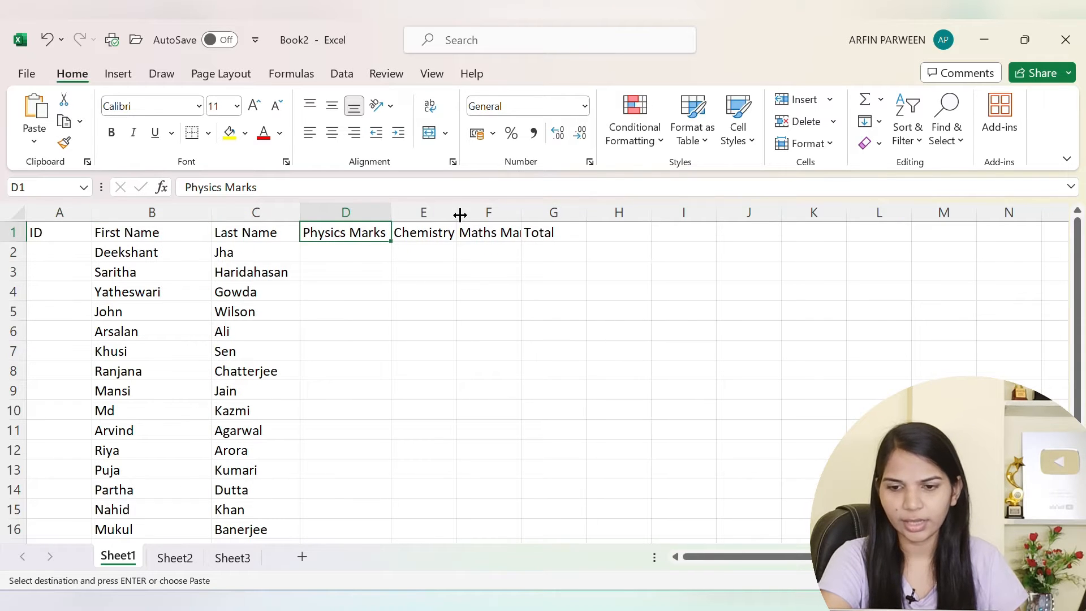
{"action": "left_click_drag", "start_coordinate": [460, 215], "coordinate": [607, 216]}
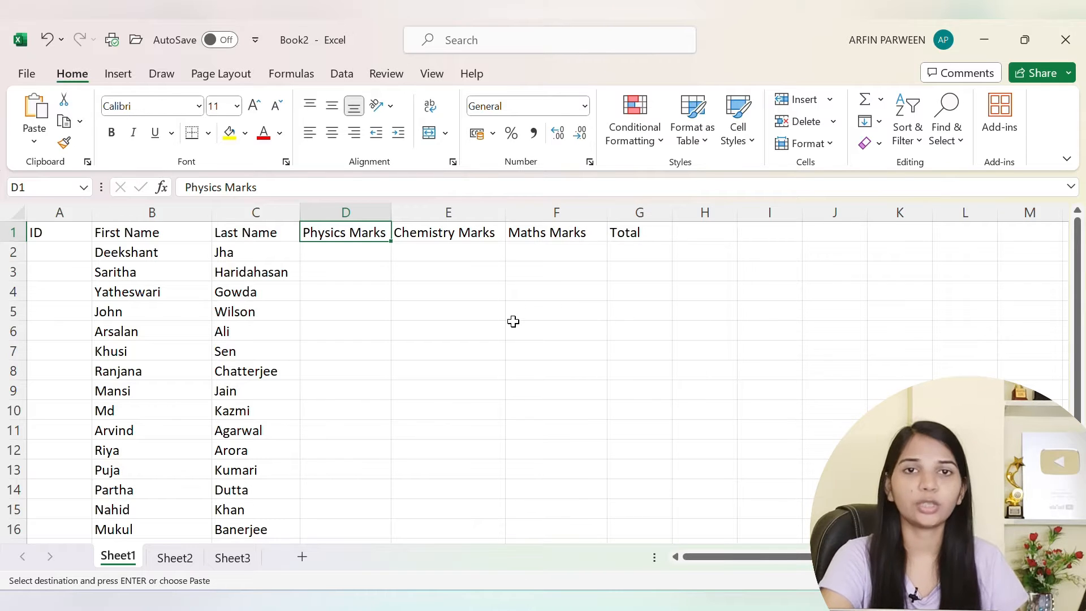
AutoFit the First Name and Last Name columns to their longest entries.
{"action": "left_click", "coordinate": [402, 303]}
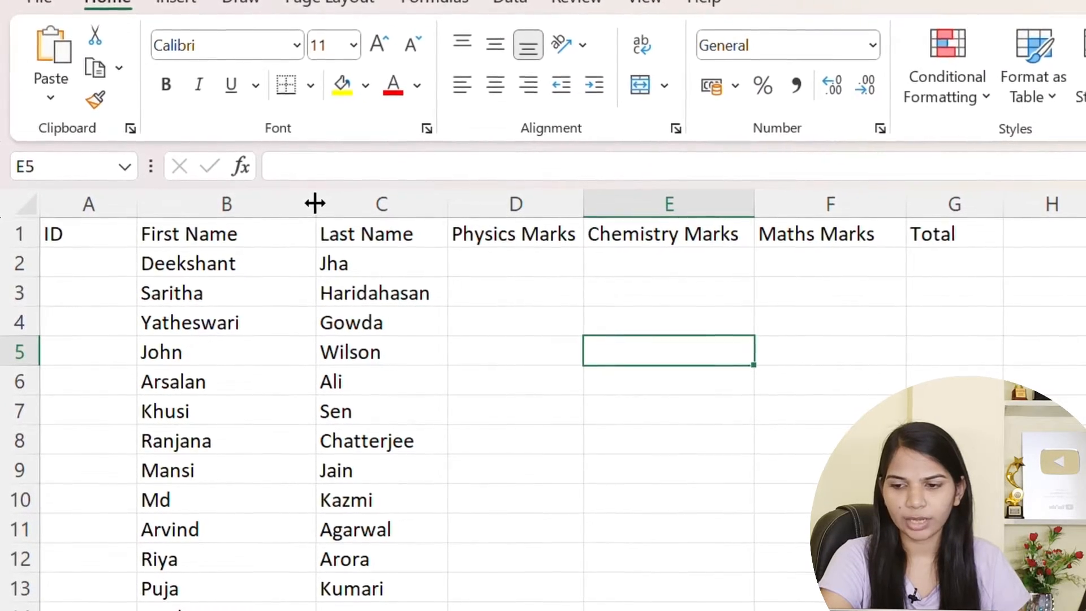
{"action": "double_click", "coordinate": [313, 204]}
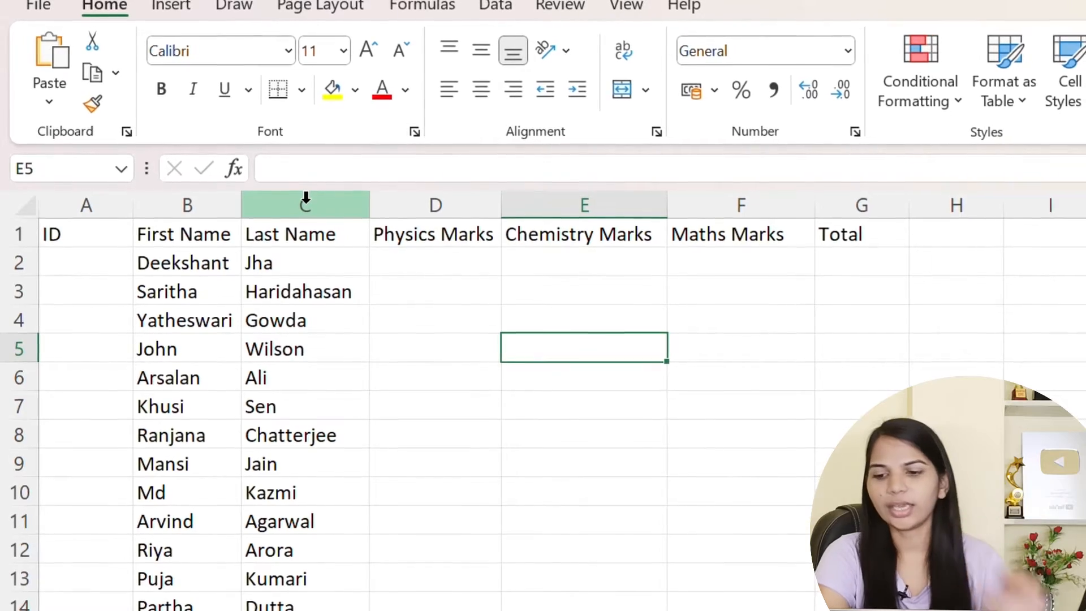
{"action": "double_click", "coordinate": [367, 208]}
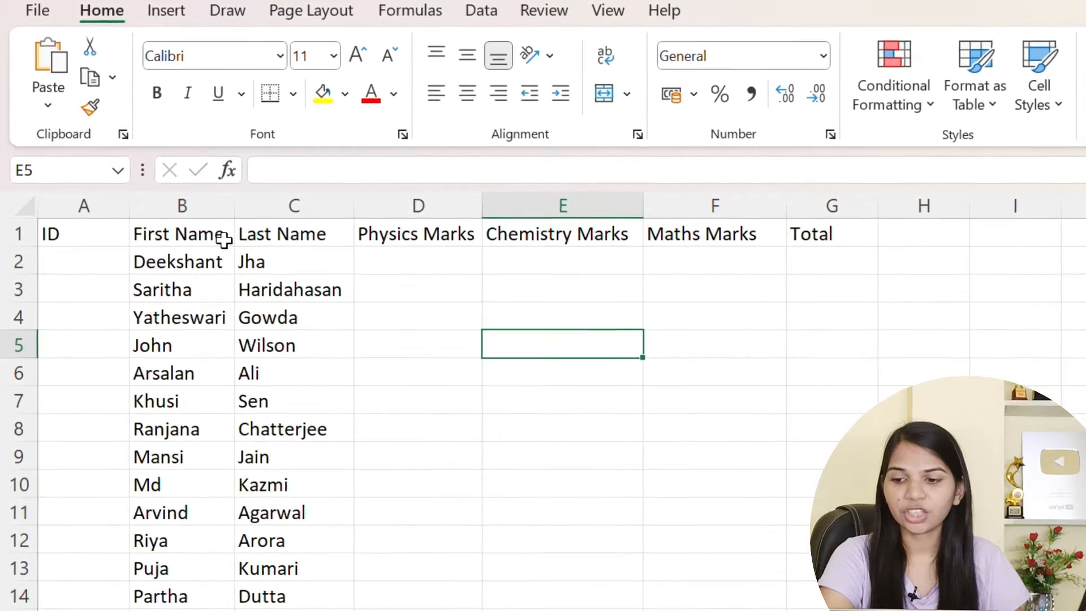
Narrow the Last Name column until the entry in C3 overflows, and AutoFit it back to its contents.
{"action": "left_click", "coordinate": [215, 237]}
{"action": "left_click", "coordinate": [278, 237]}
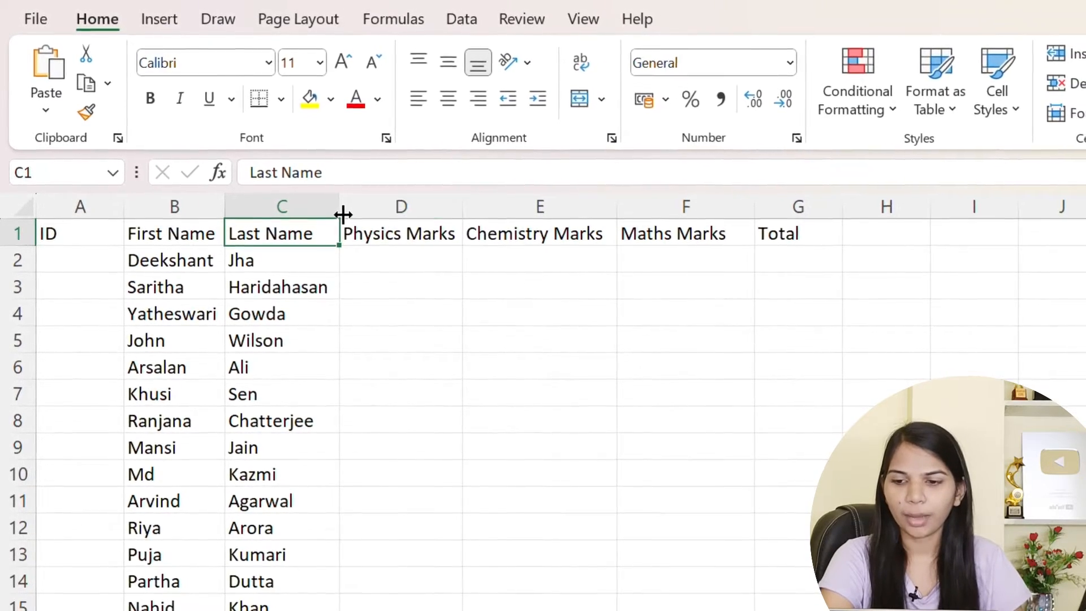
{"action": "left_click_drag", "start_coordinate": [341, 213], "coordinate": [315, 214]}
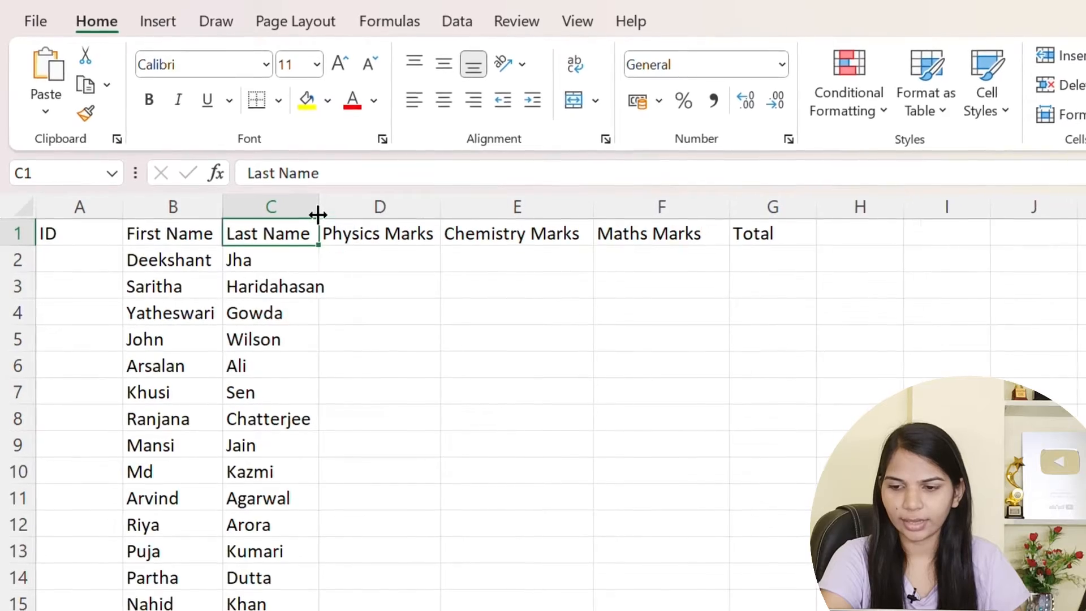
{"action": "left_click", "coordinate": [382, 397]}
{"action": "left_click", "coordinate": [307, 290]}
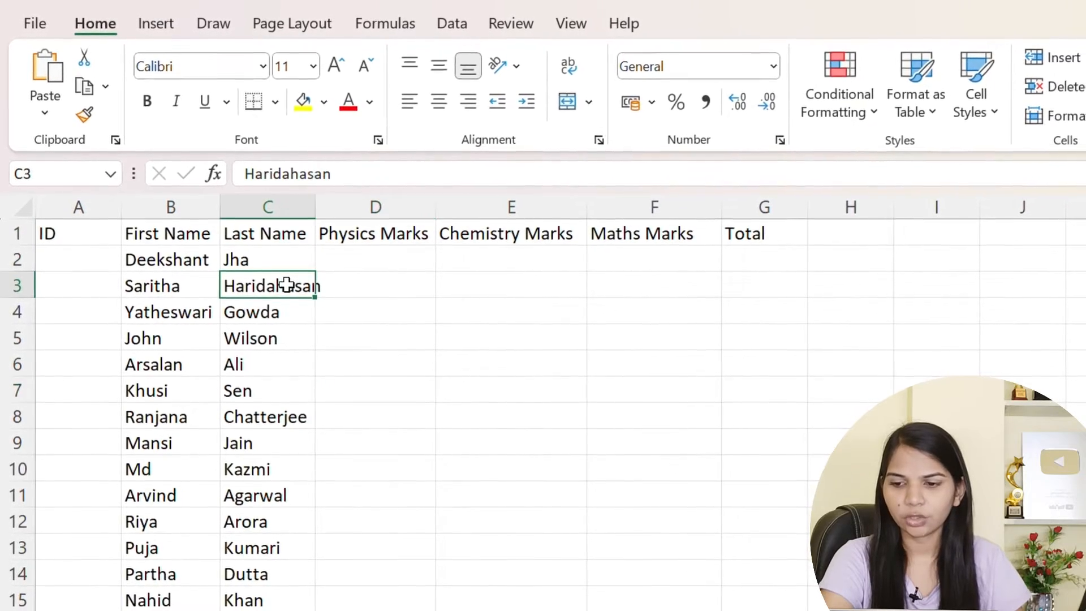
{"action": "left_click", "coordinate": [364, 288]}
{"action": "double_click", "coordinate": [310, 205]}
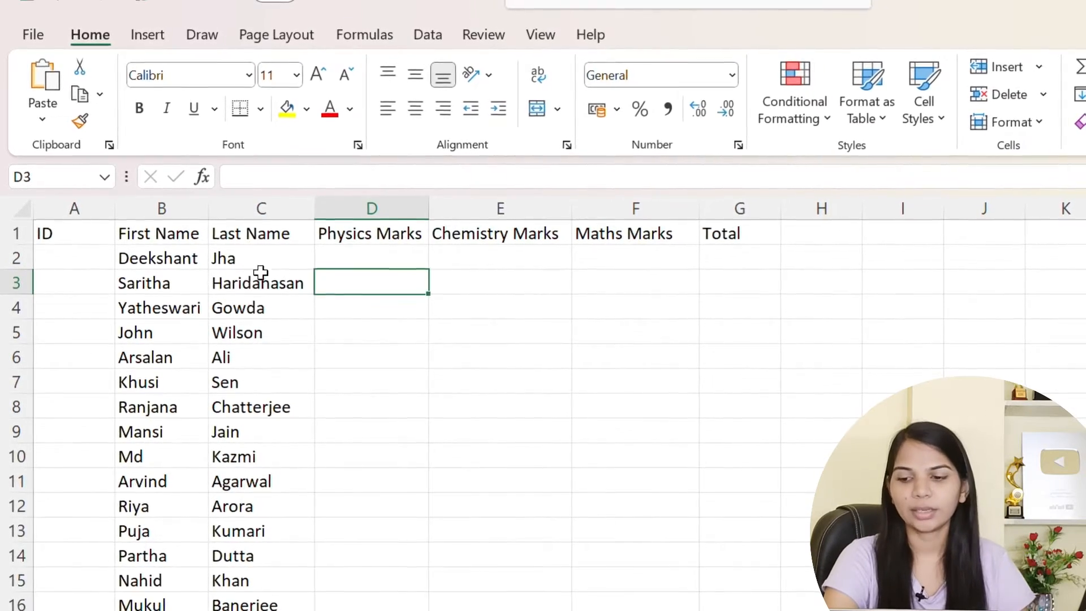
AutoFit the Chemistry Marks and Maths Marks columns to their contents.
{"action": "left_click", "coordinate": [249, 407]}
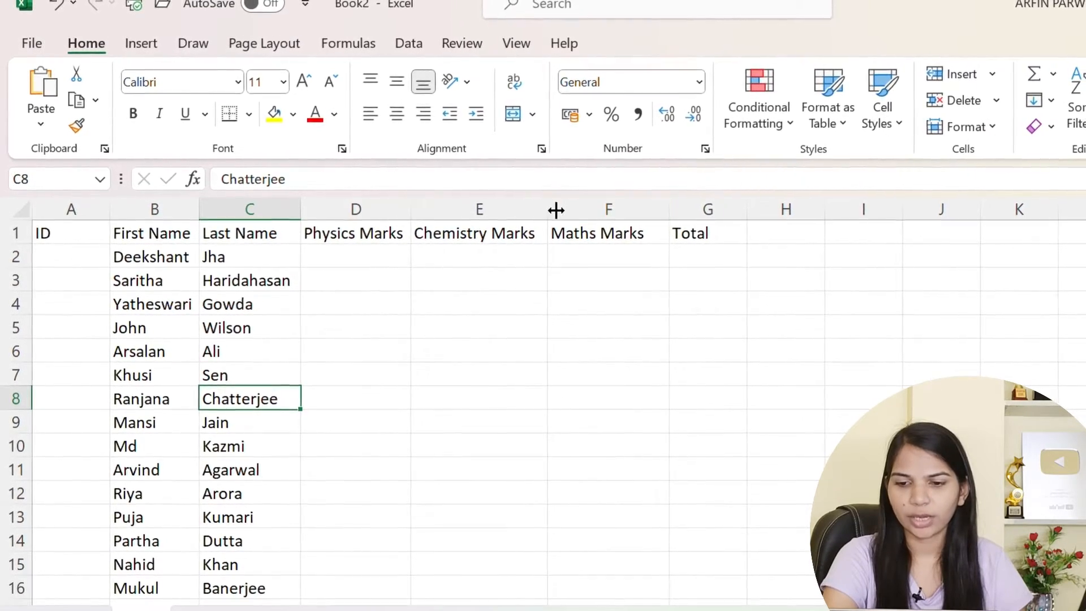
{"action": "double_click", "coordinate": [549, 210]}
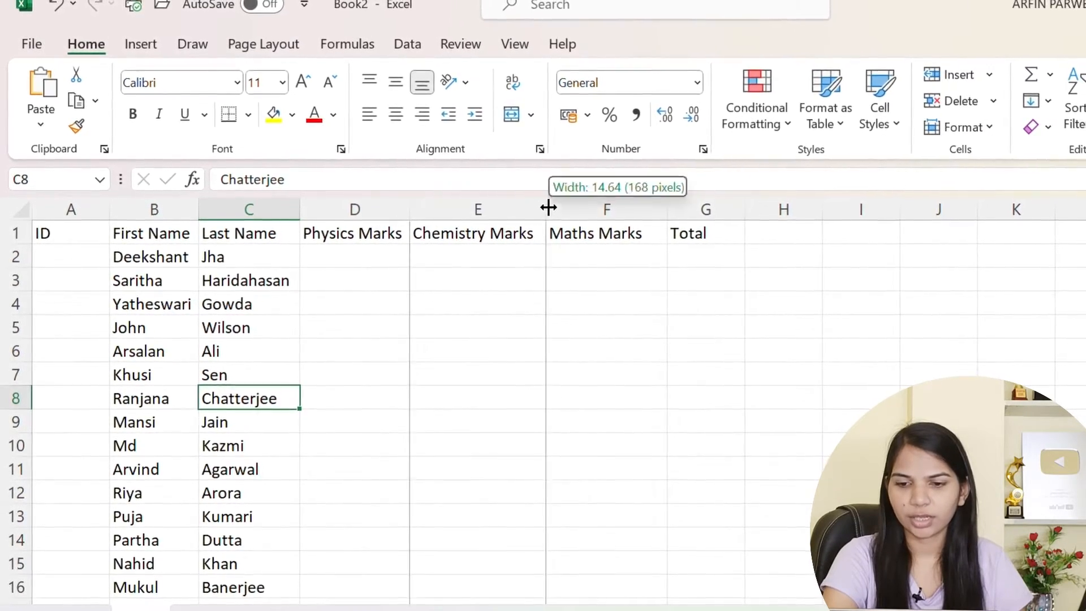
{"action": "double_click", "coordinate": [660, 209]}
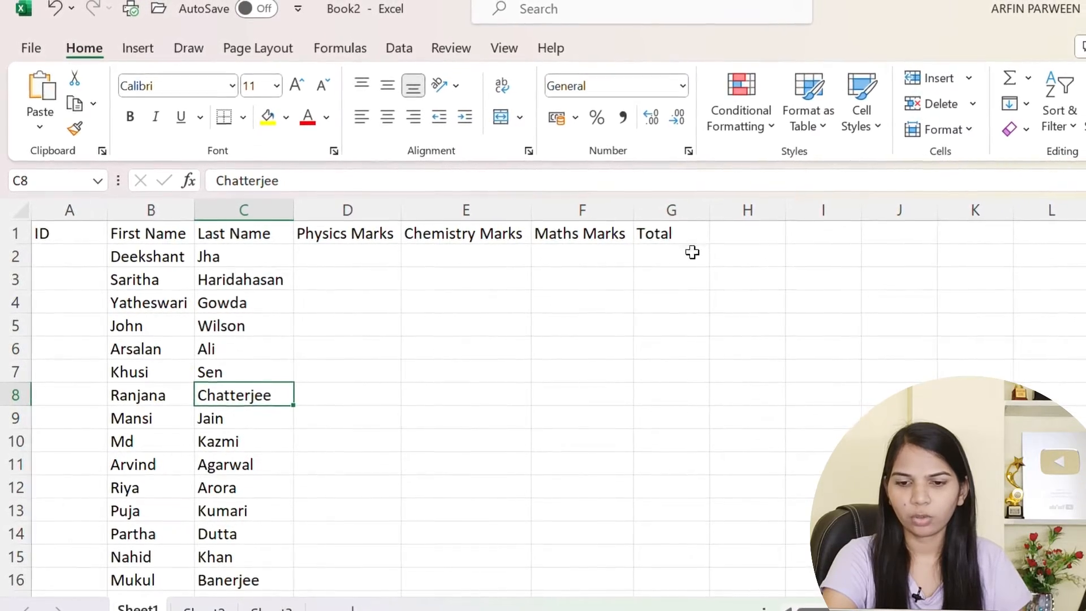
{"action": "left_click", "coordinate": [679, 295]}
Enter the first two ID values, 101 in A2 and 102 in A3.
{"action": "left_click", "coordinate": [89, 263]}
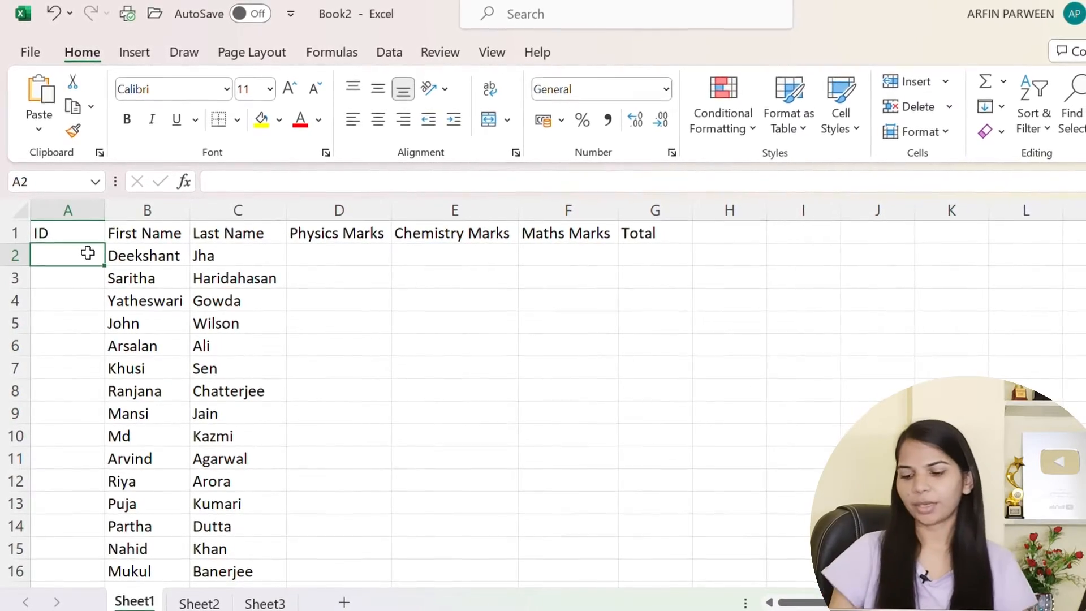
{"action": "type", "text": "101"}
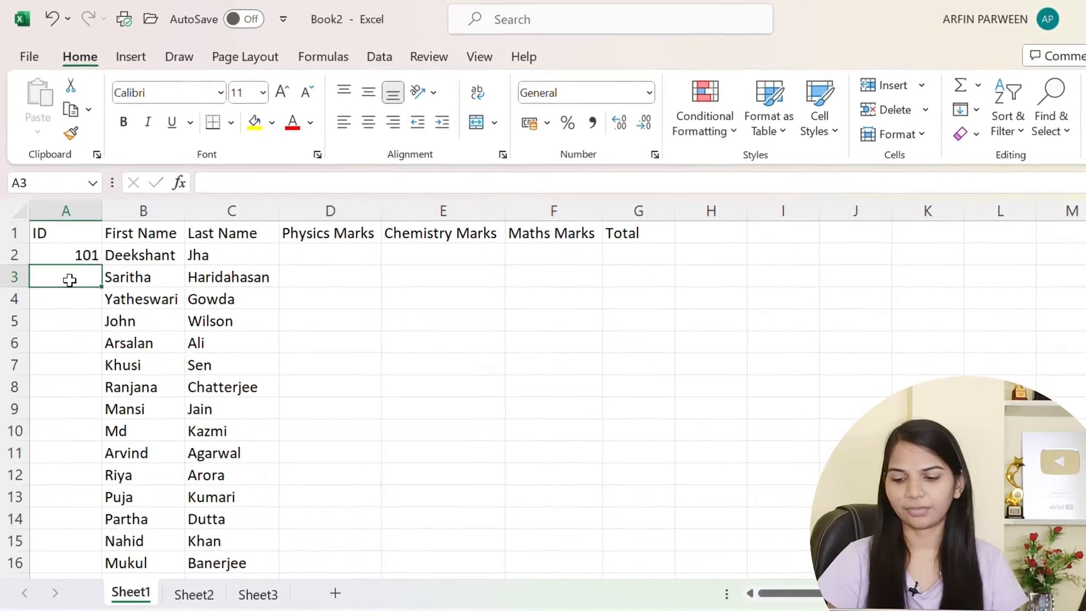
{"action": "type", "text": "102"}
{"action": "key", "text": "Return"}
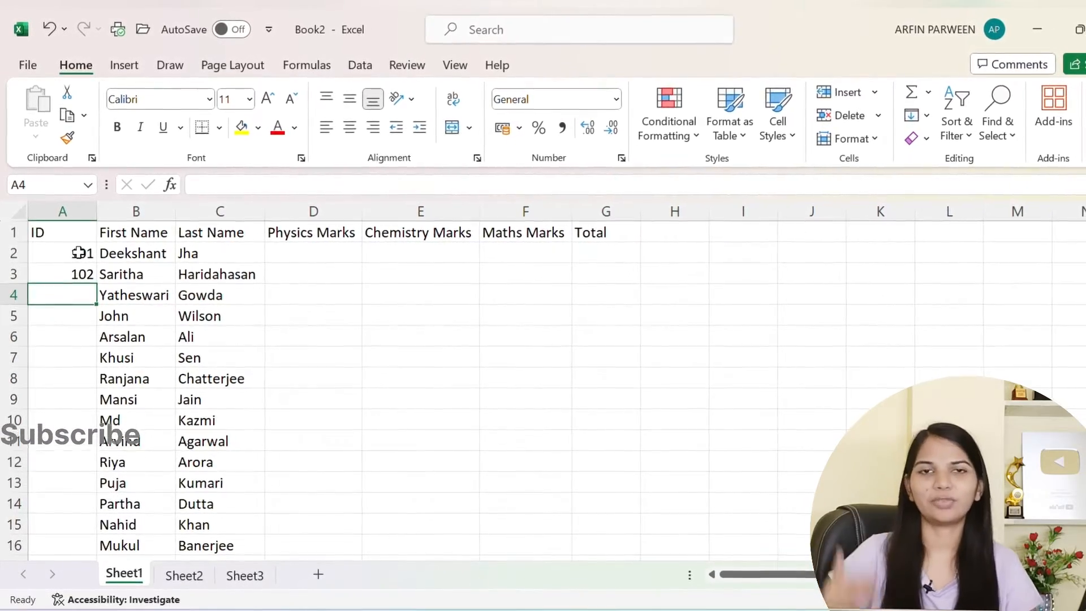
Fill the ID series from A2:A3 down to A16, and check its starting values in A2 and A3.
{"action": "left_click", "coordinate": [76, 254]}
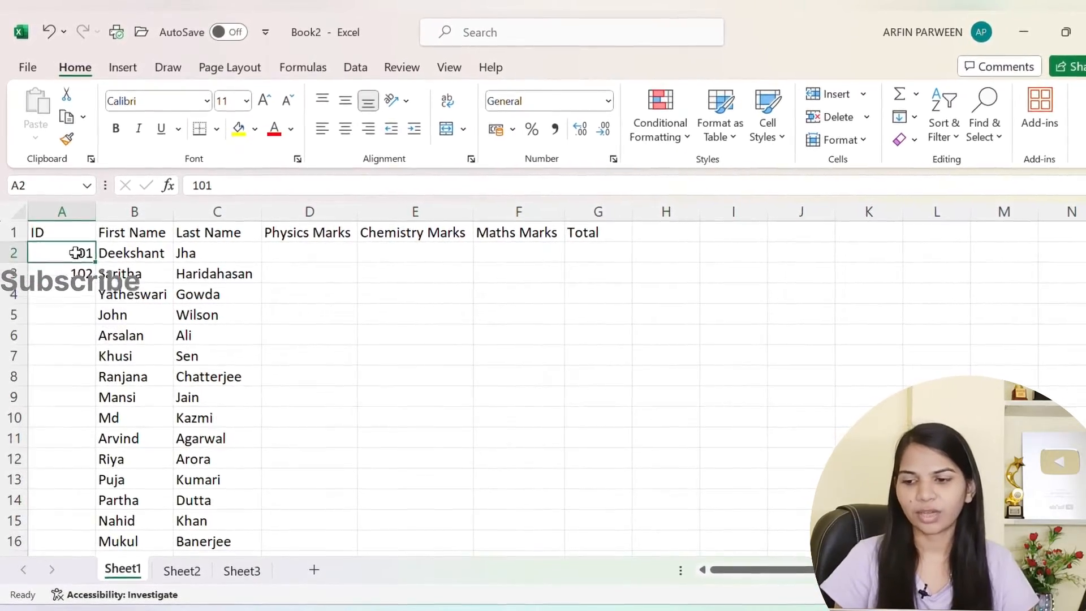
{"action": "left_click", "coordinate": [71, 274]}
{"action": "left_click_drag", "start_coordinate": [72, 254], "coordinate": [73, 276]}
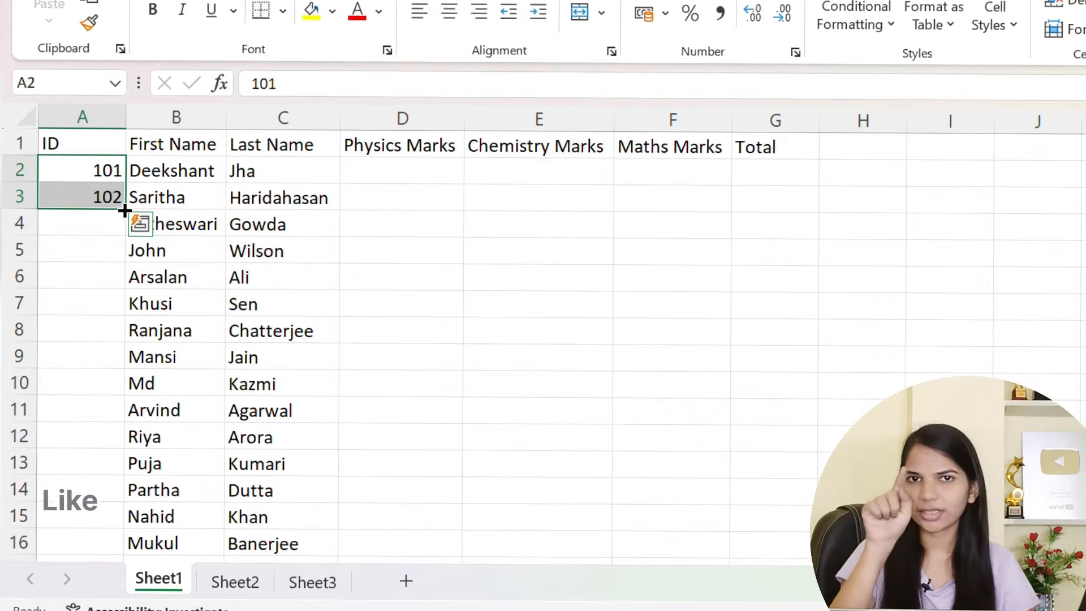
{"action": "left_click_drag", "start_coordinate": [125, 210], "coordinate": [115, 472]}
{"action": "left_click", "coordinate": [91, 198]}
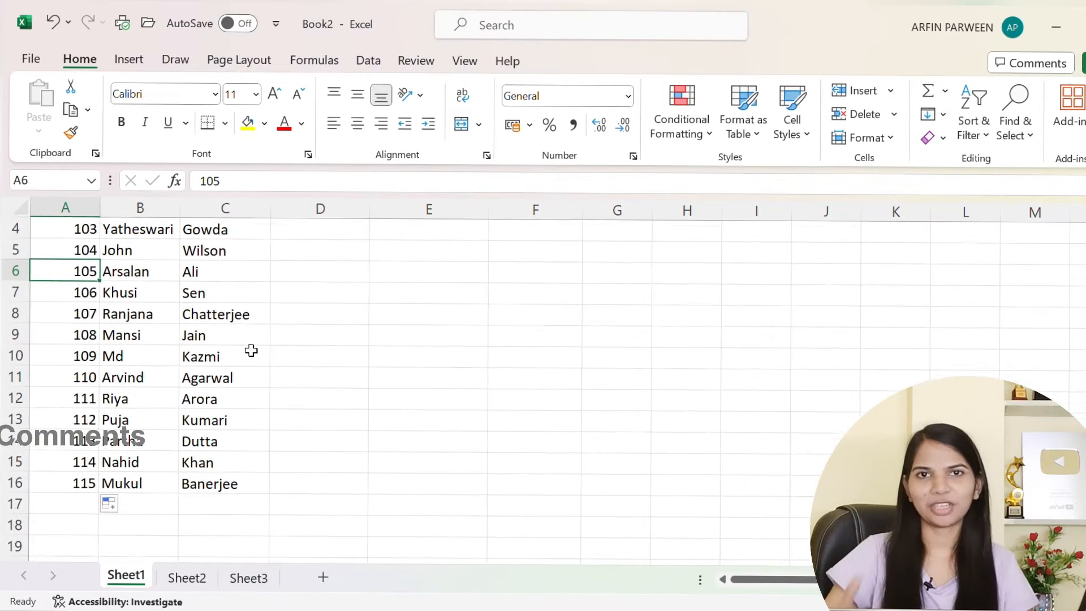
{"action": "scroll", "coordinate": [250, 352], "scroll_direction": "up", "scroll_amount": 1}
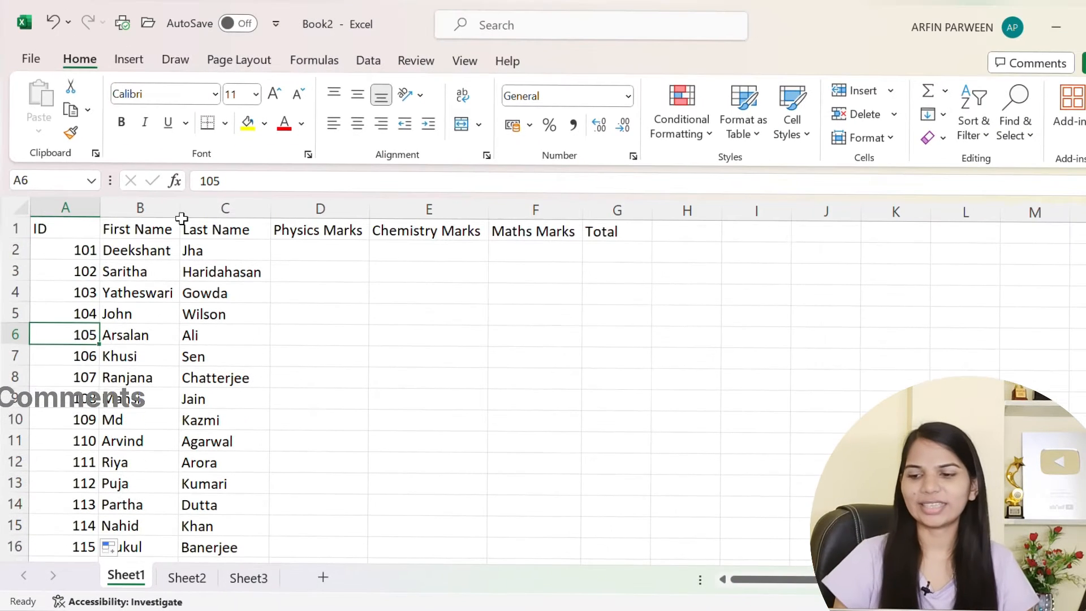
{"action": "left_click", "coordinate": [75, 254]}
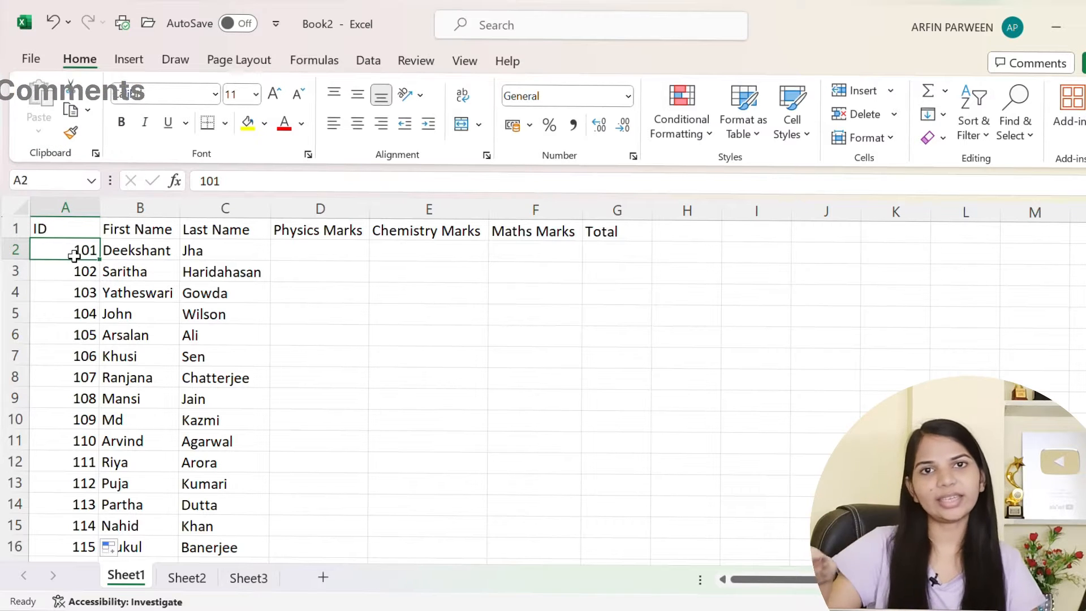
{"action": "left_click", "coordinate": [69, 276]}
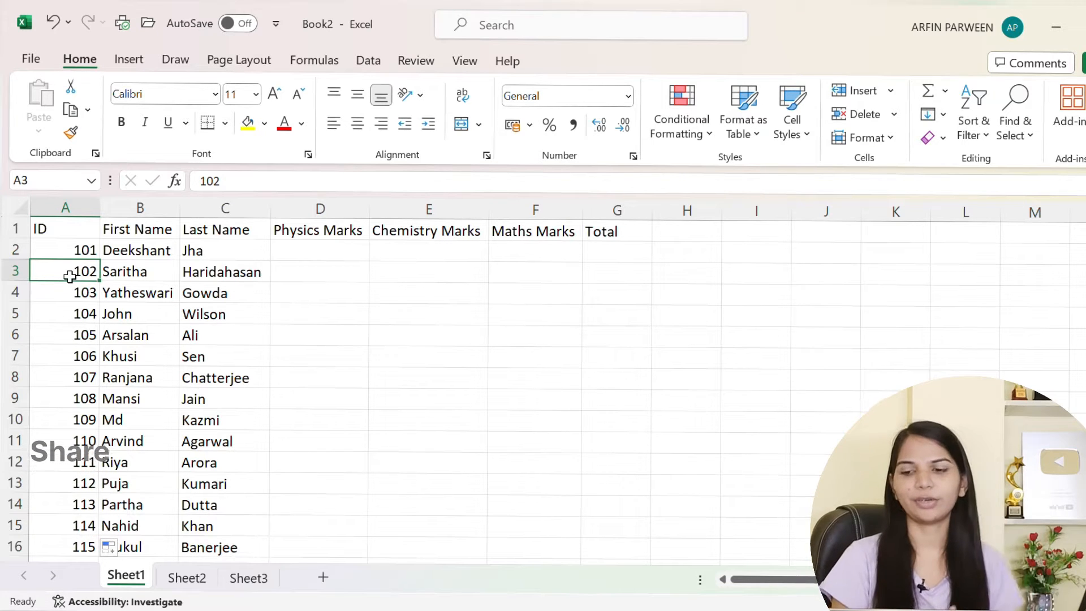
Enter 101 in J3 and 103 in J4 as the start of a second number series.
{"action": "left_click", "coordinate": [818, 277]}
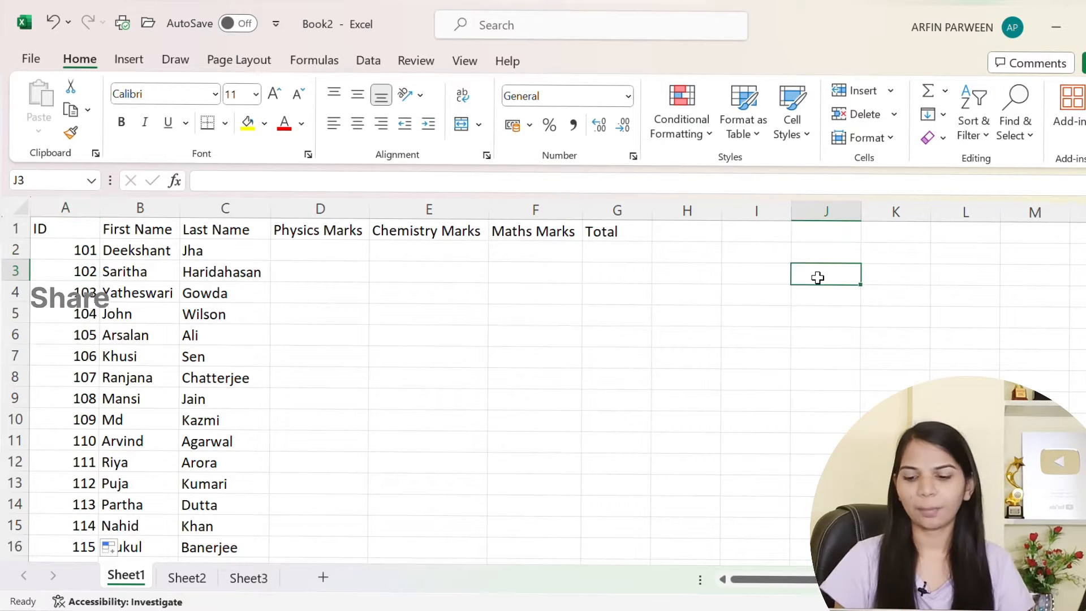
{"action": "type", "text": "101"}
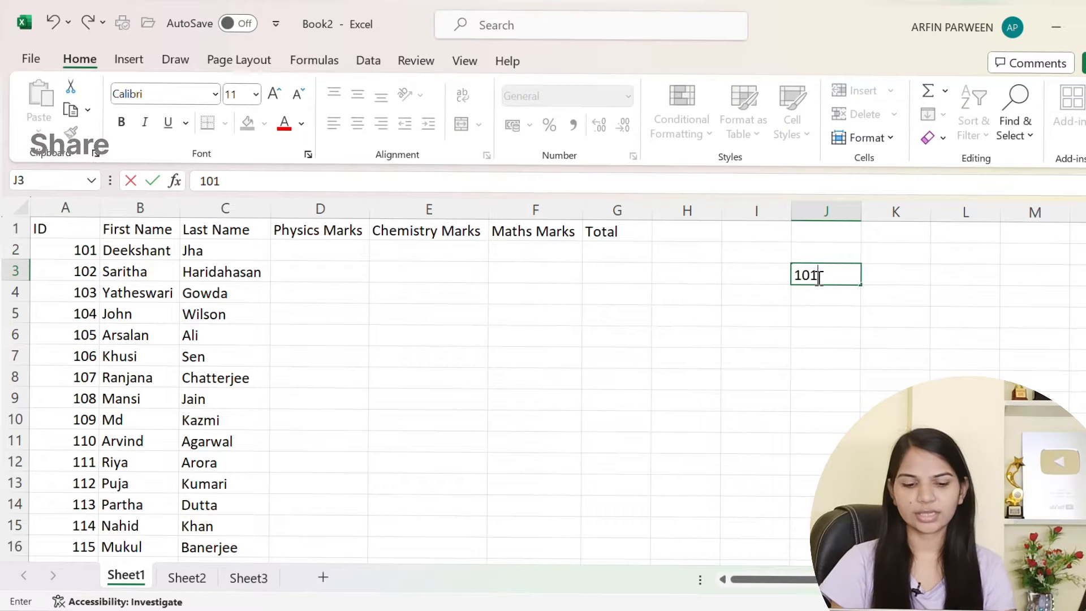
{"action": "key", "text": "Return"}
{"action": "type", "text": "103"}
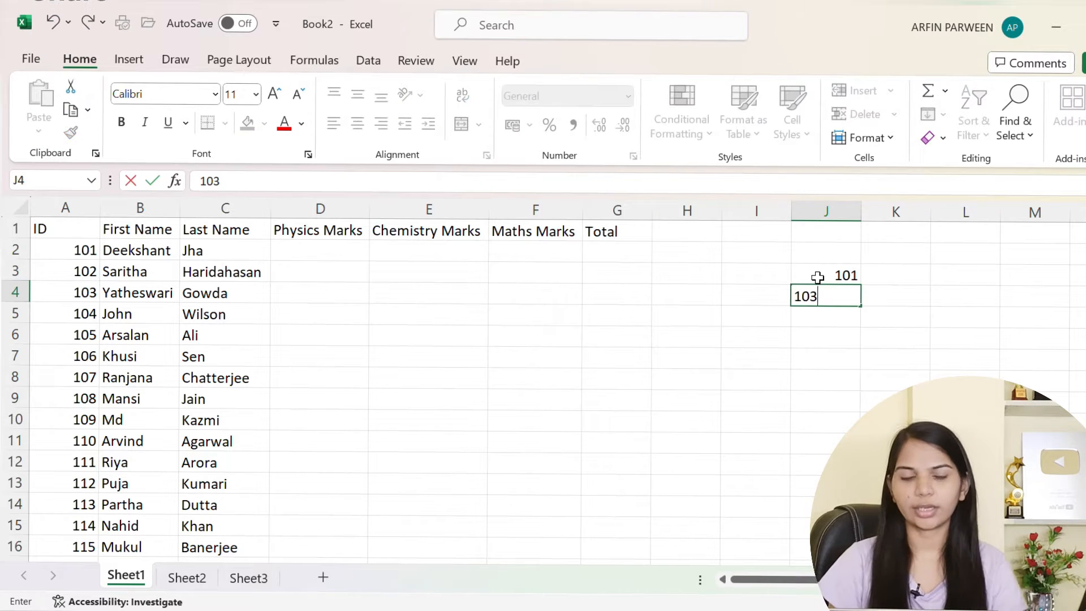
{"action": "left_click", "coordinate": [923, 295]}
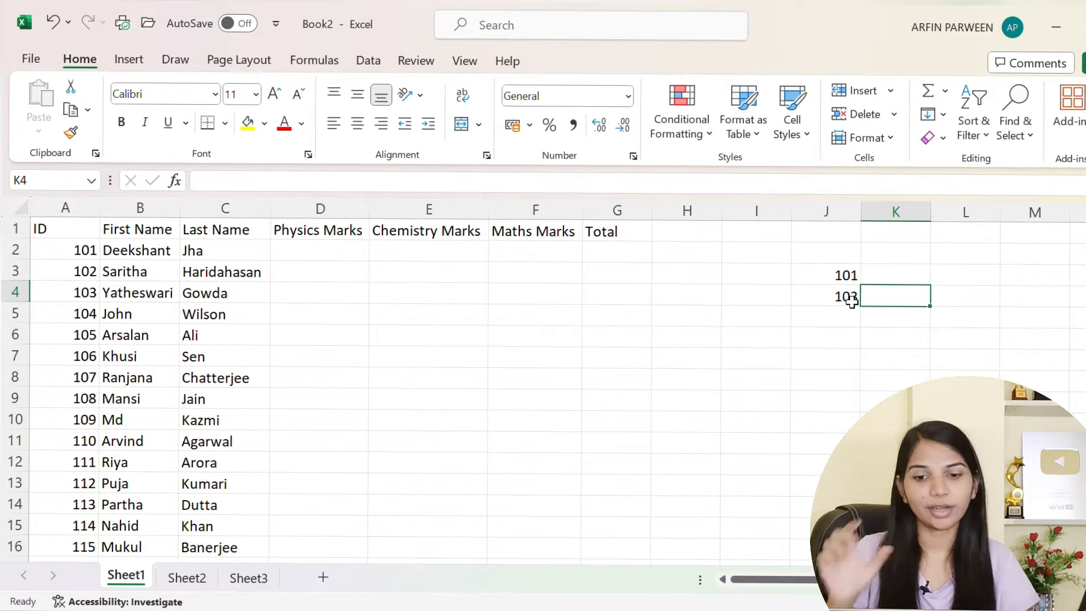
Fill the number series from J3:J4 down to J12.
{"action": "left_click_drag", "start_coordinate": [836, 274], "coordinate": [837, 294]}
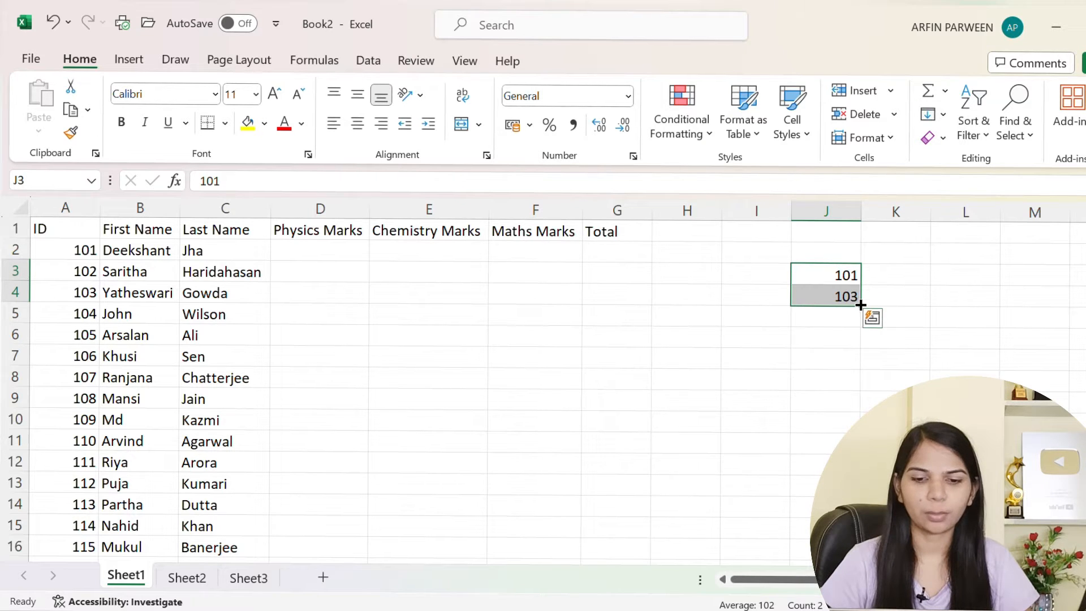
{"action": "left_click_drag", "start_coordinate": [860, 306], "coordinate": [849, 475]}
{"action": "left_click", "coordinate": [895, 424]}
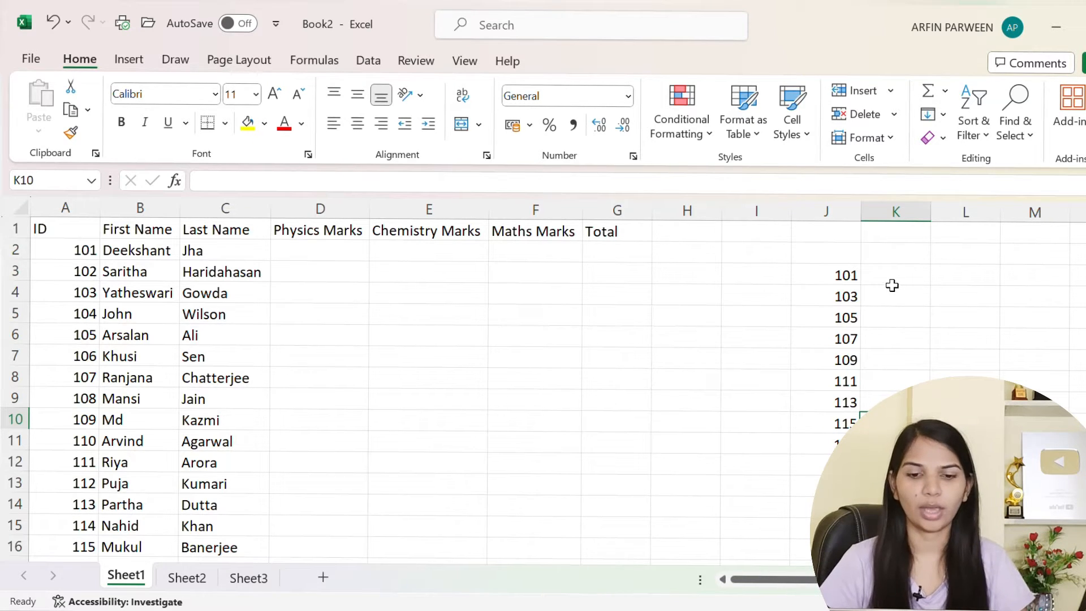
Enter 110 in K3 and 120 in K4, and fill the series down to K12.
{"action": "left_click", "coordinate": [893, 280]}
{"action": "type", "text": "11"}
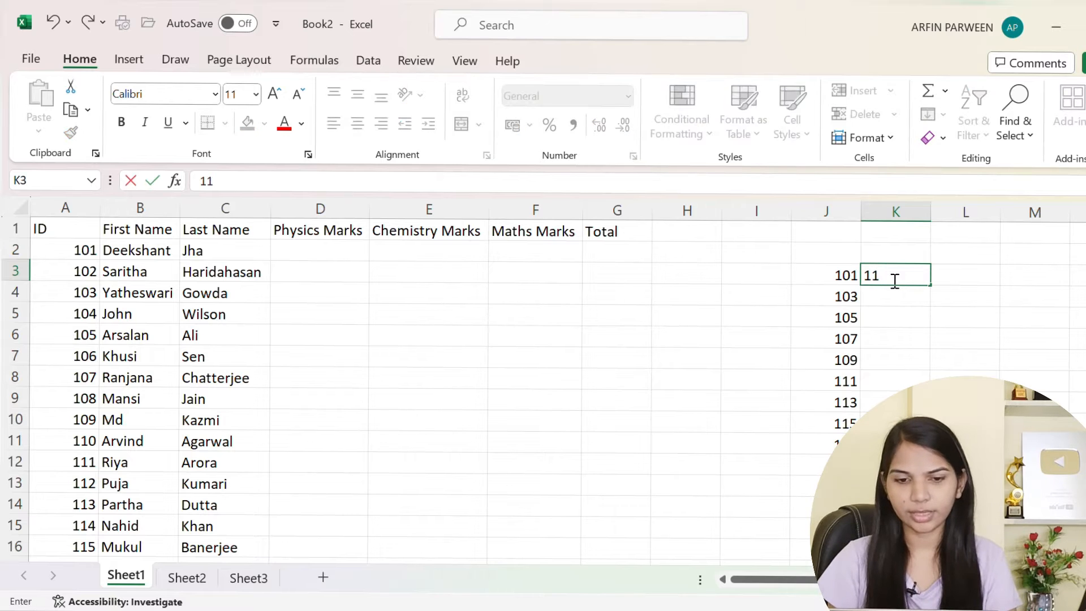
{"action": "type", "text": "0"}
{"action": "key", "text": "Return"}
{"action": "left_click", "coordinate": [893, 280]}
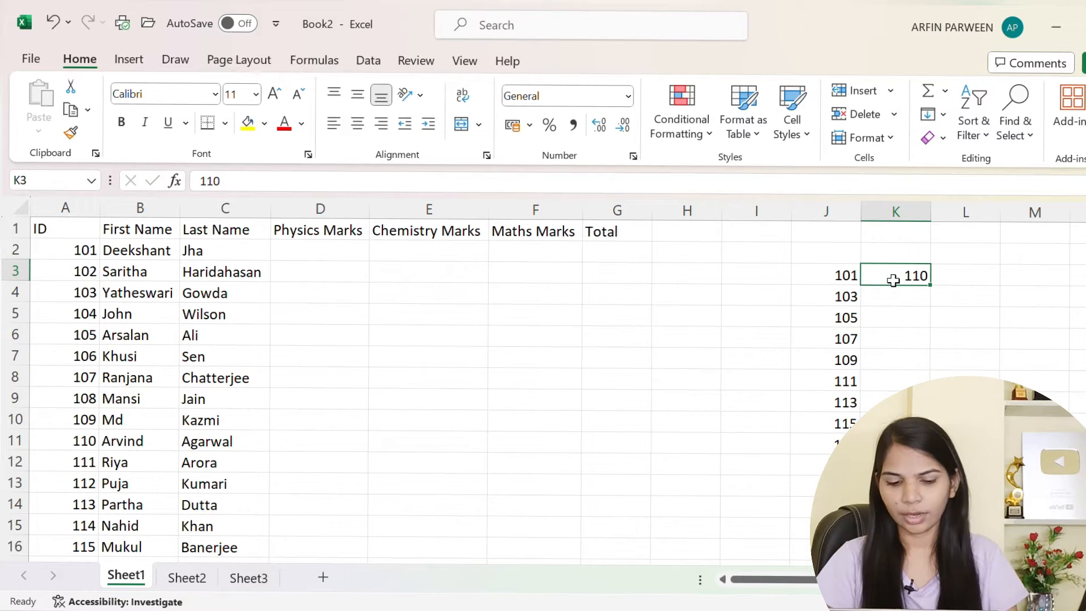
{"action": "key", "text": "Return"}
{"action": "type", "text": "12"}
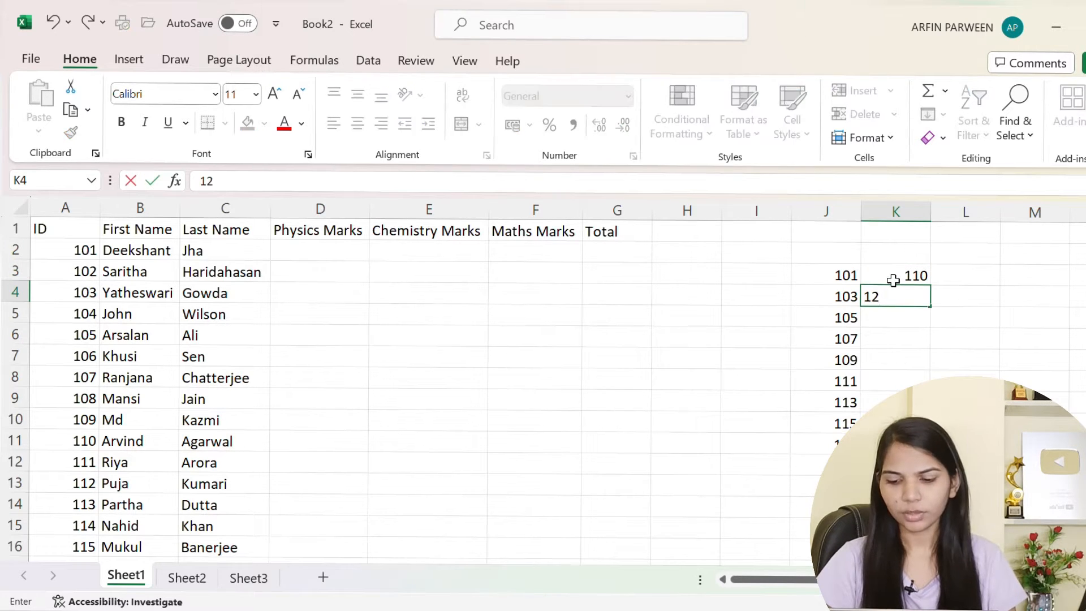
{"action": "type", "text": "0"}
{"action": "left_click", "coordinate": [1018, 359]}
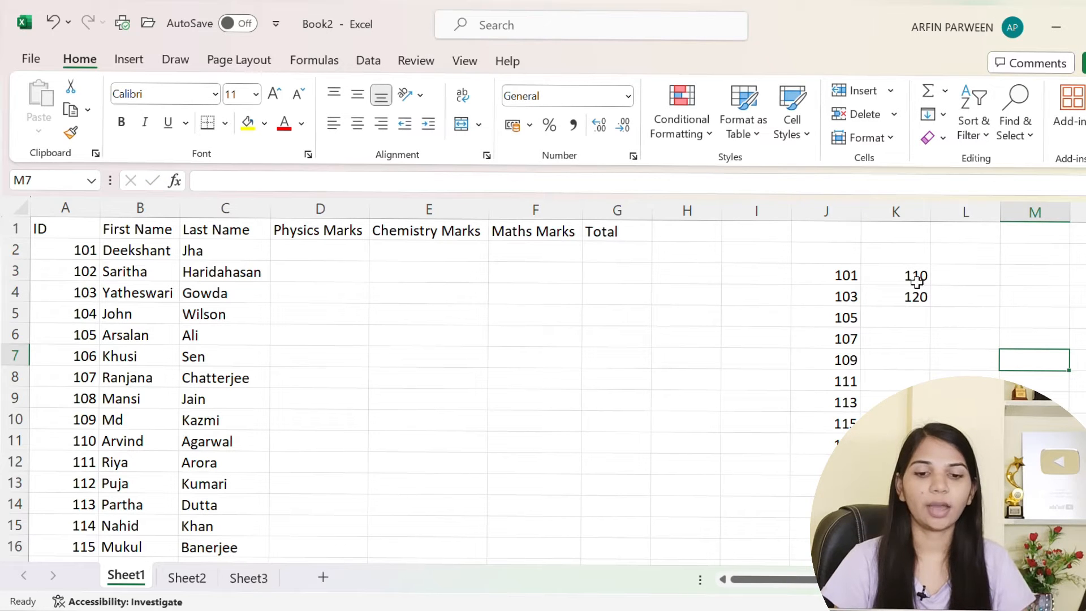
{"action": "left_click_drag", "start_coordinate": [916, 281], "coordinate": [924, 462]}
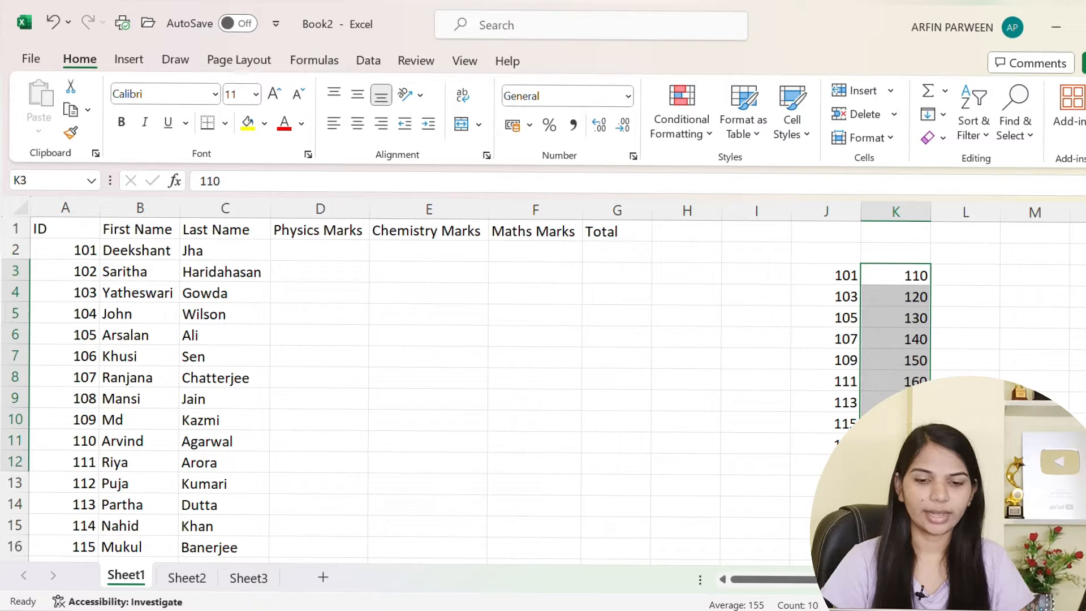
{"action": "left_click", "coordinate": [965, 425]}
Clear both practice number series from J3:K12.
{"action": "left_click_drag", "start_coordinate": [843, 272], "coordinate": [809, 470]}
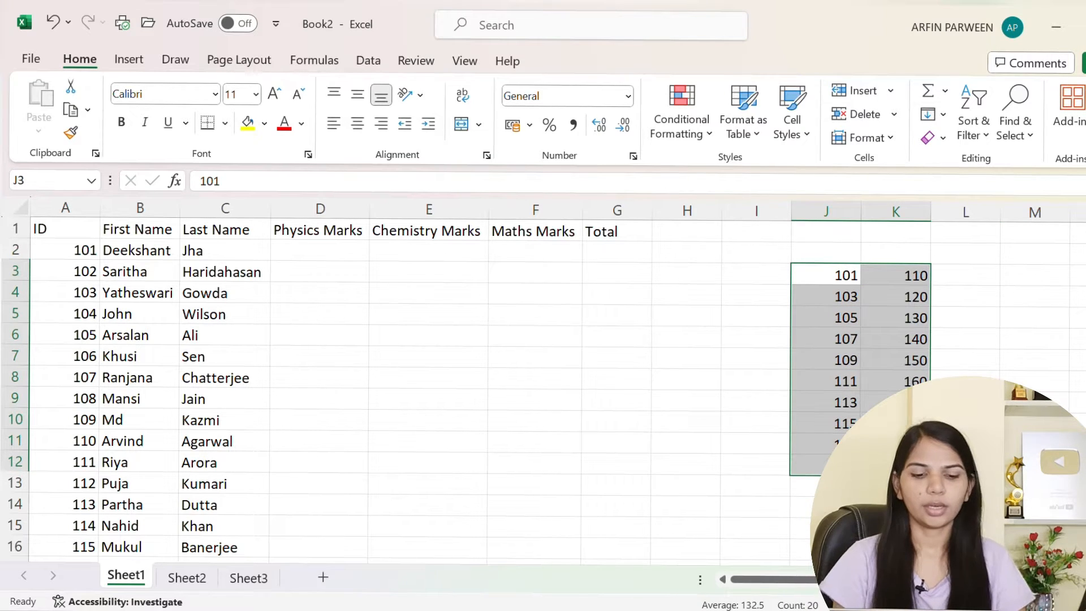
{"action": "key", "text": "Delete"}
{"action": "left_click", "coordinate": [626, 378]}
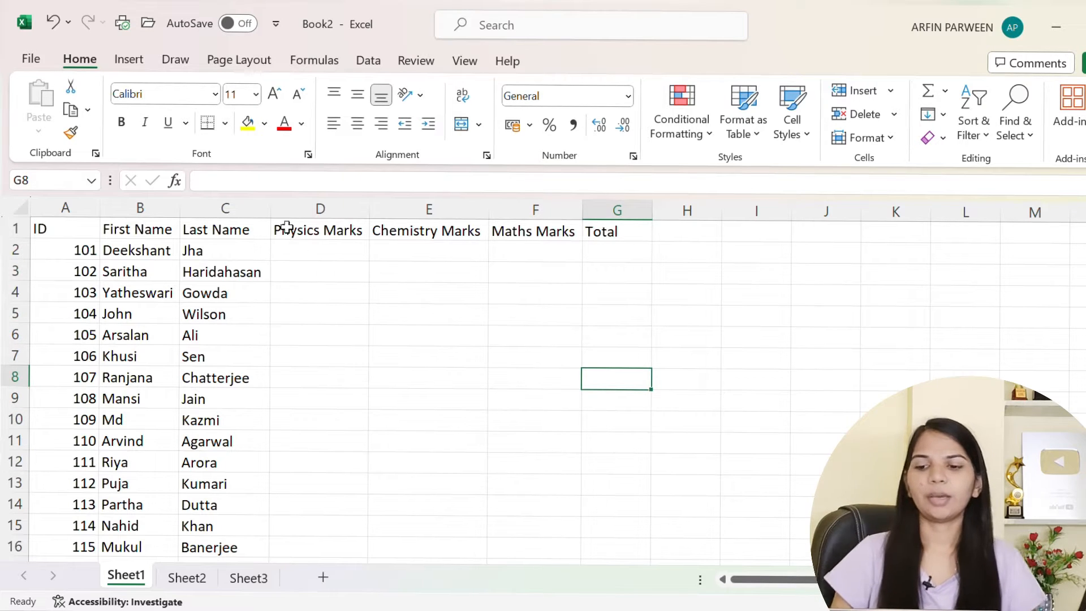
Enter the formula =RANDBETWEEN(50,99) in D2 to generate the first Physics mark.
{"action": "left_click", "coordinate": [314, 264]}
{"action": "left_click", "coordinate": [402, 257]}
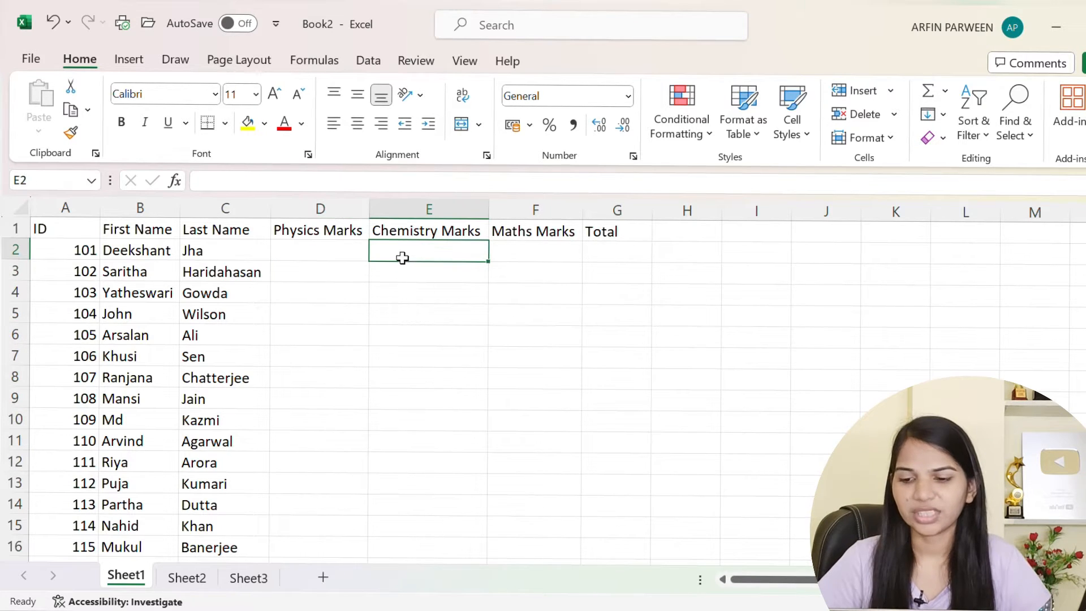
{"action": "left_click", "coordinate": [327, 250]}
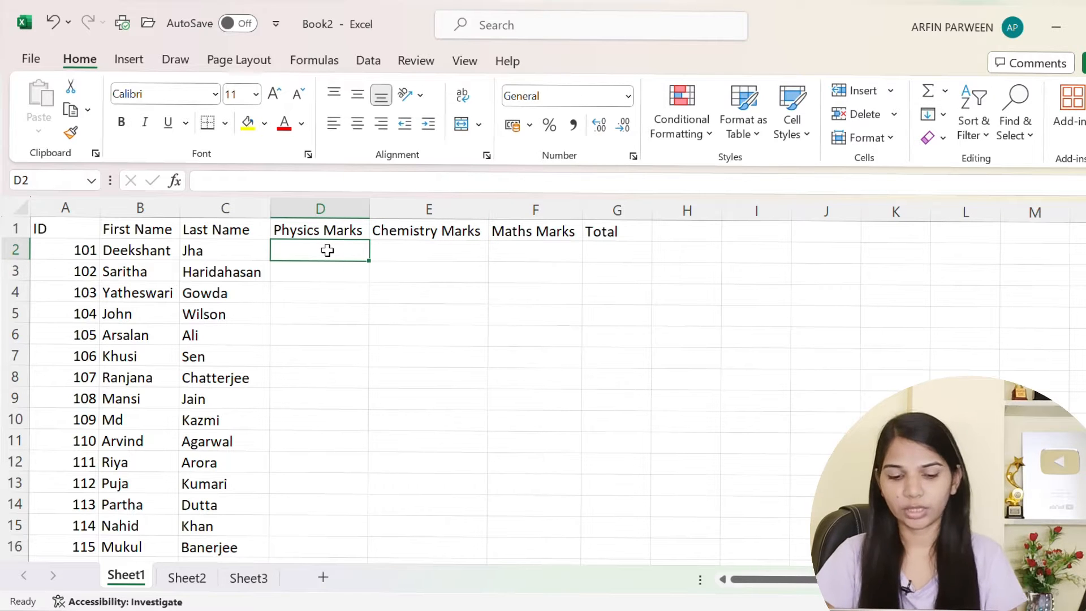
{"action": "type", "text": "="}
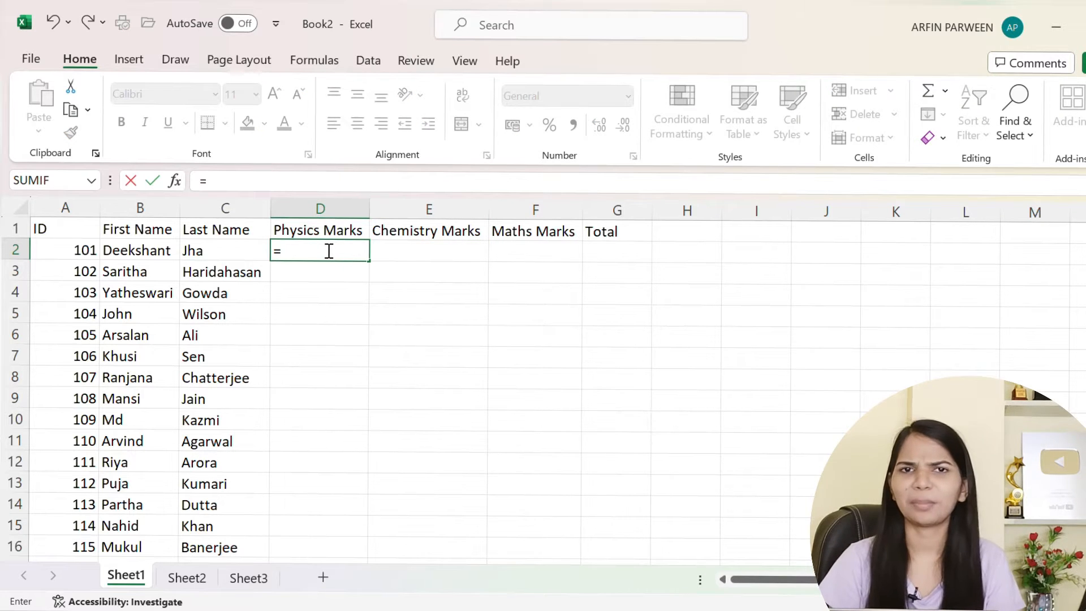
{"action": "key", "text": "BackSpace"}
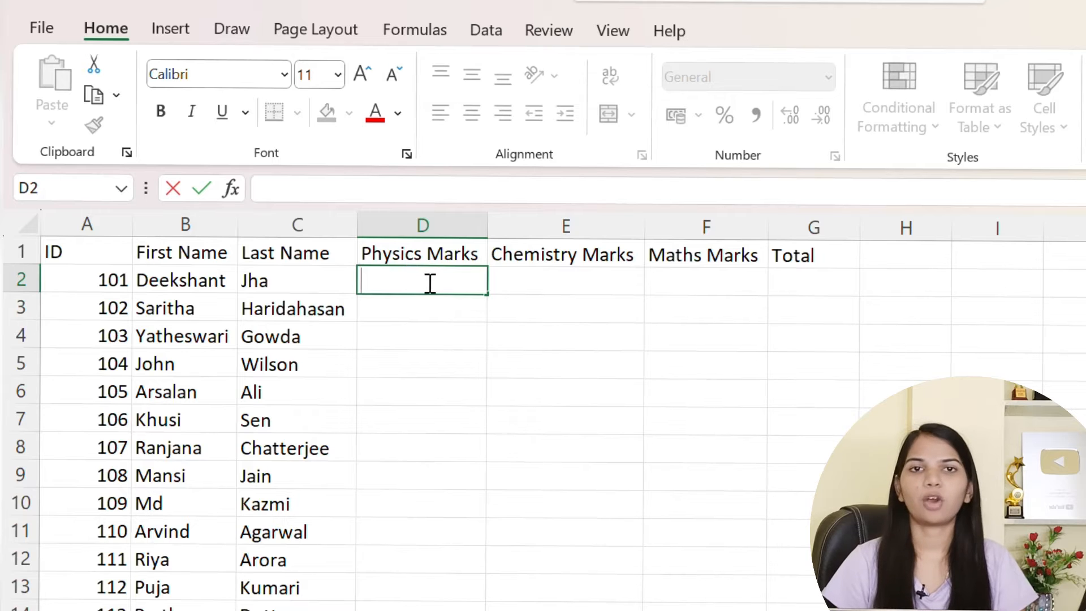
{"action": "type", "text": "="}
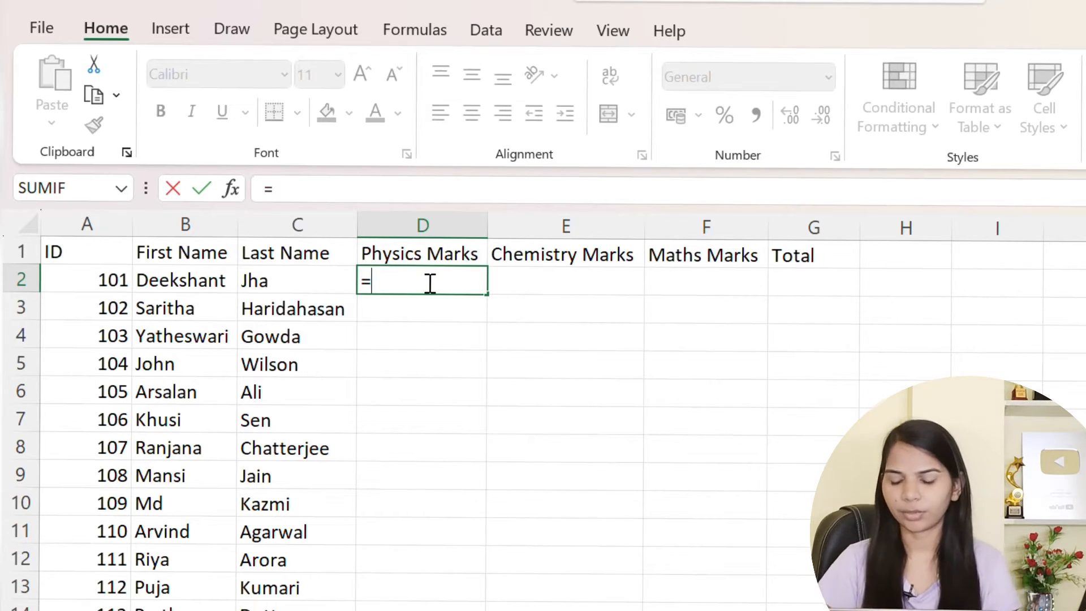
{"action": "type", "text": "ran"}
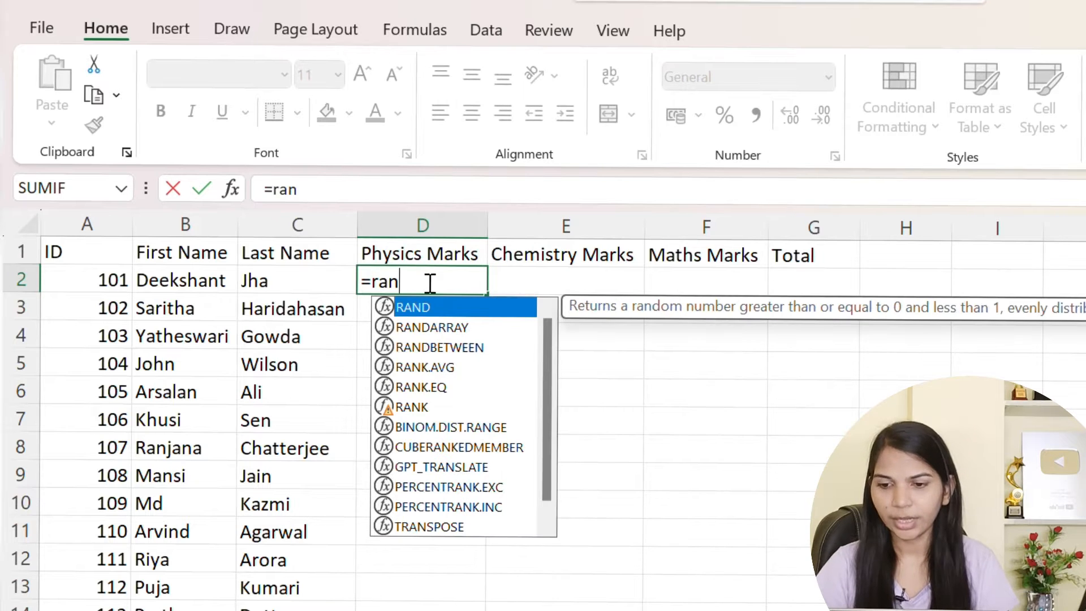
{"action": "type", "text": "d"}
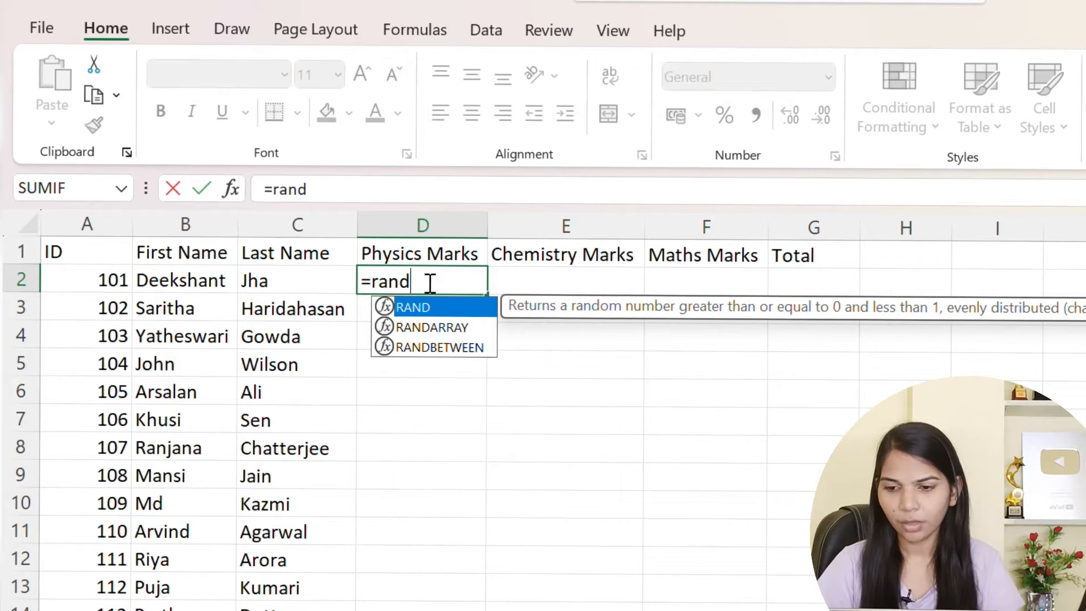
{"action": "double_click", "coordinate": [421, 347]}
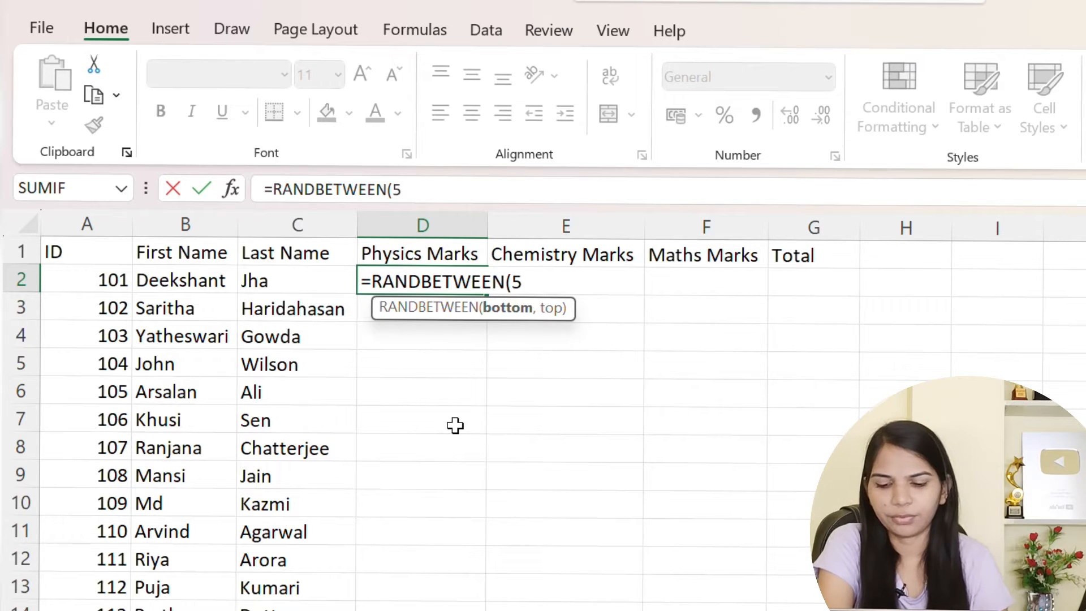
{"action": "type", "text": "50,"}
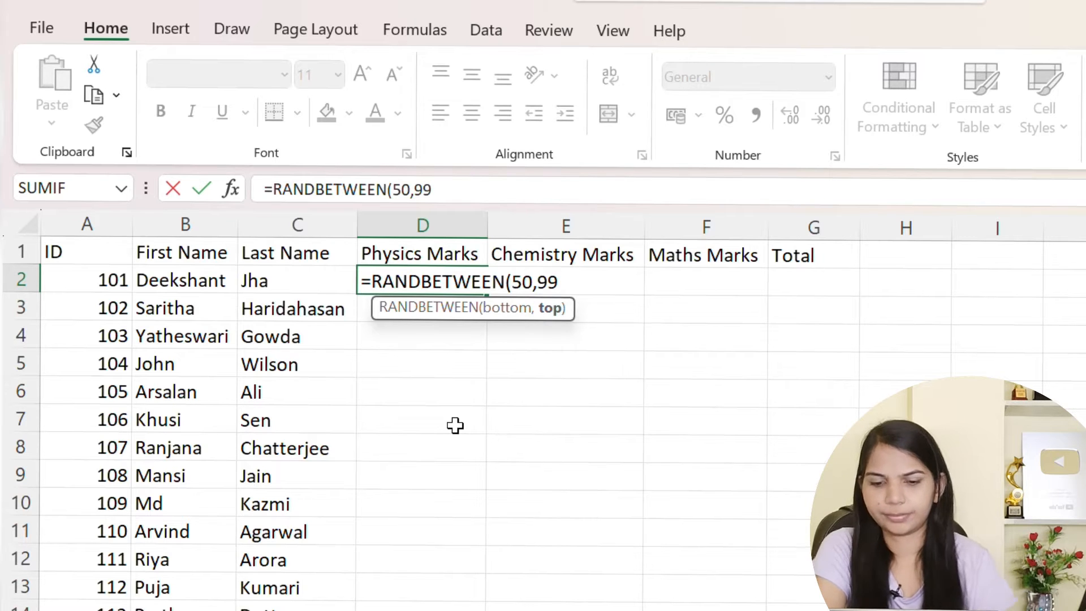
{"action": "type", "text": "99"}
{"action": "key", "text": "Return"}
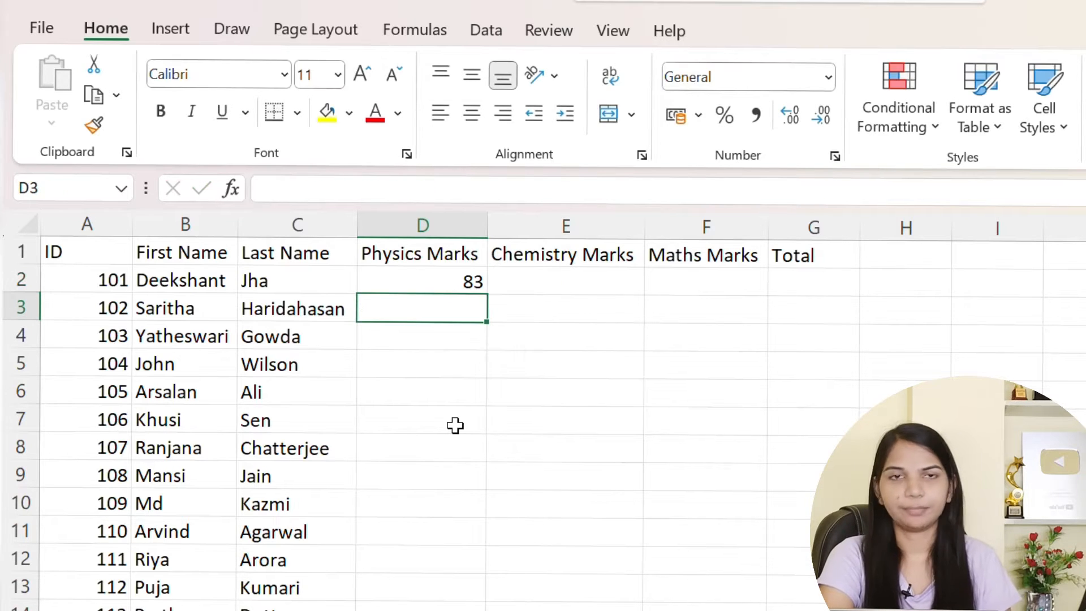
Fill the RANDBETWEEN formula from D2 down the Physics Marks column to D16.
{"action": "left_click", "coordinate": [463, 282]}
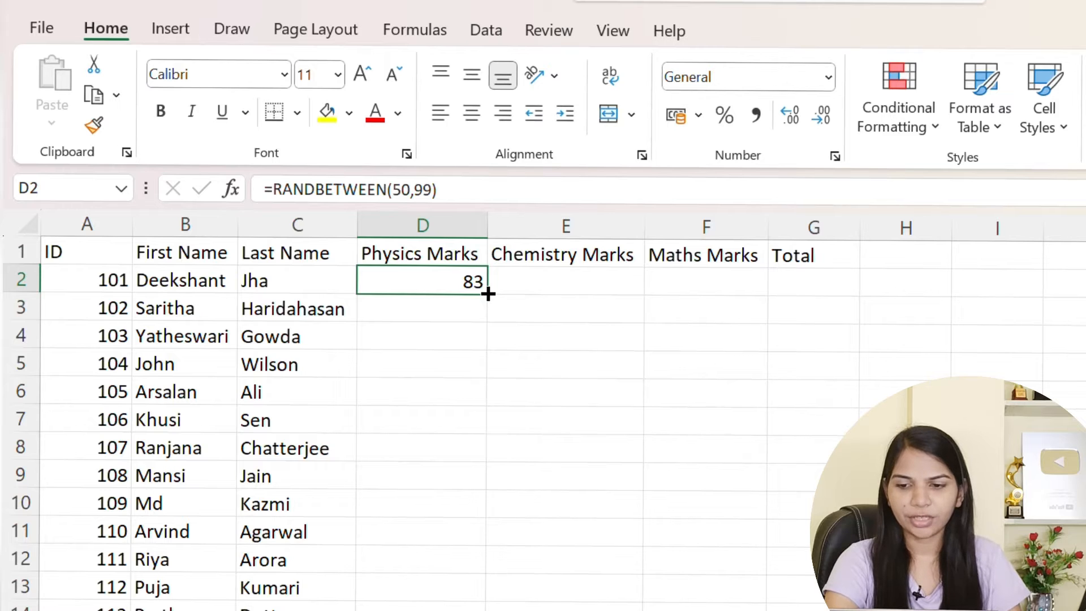
{"action": "mouse_move", "coordinate": [487, 296]}
{"action": "left_mouse_down"}
{"action": "mouse_move", "coordinate": [492, 608]}
{"action": "mouse_move", "coordinate": [487, 545]}
{"action": "left_mouse_up"}
{"action": "left_click", "coordinate": [566, 473]}
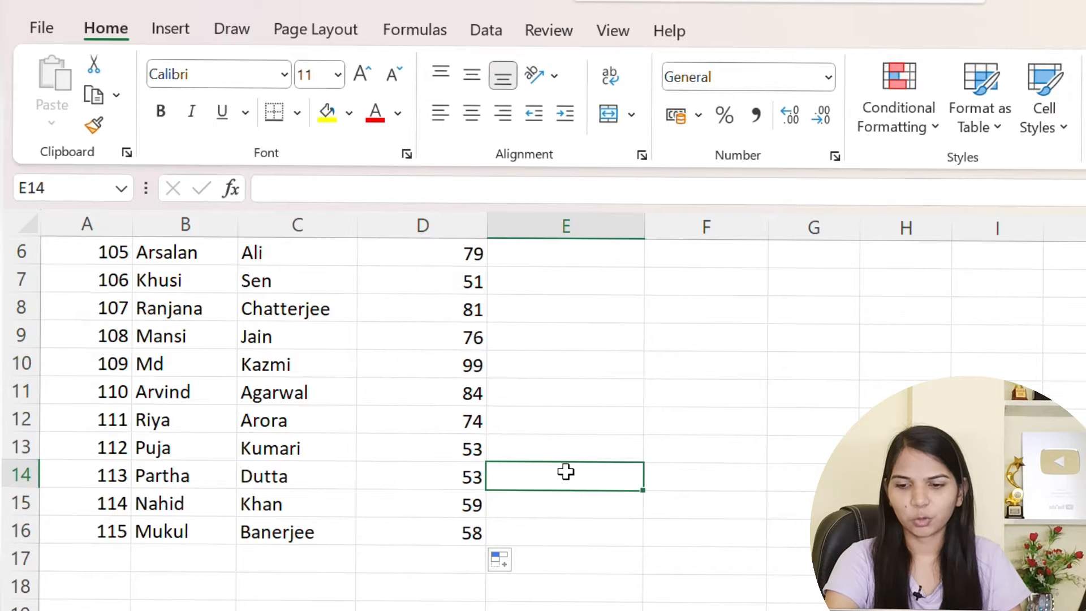
{"action": "left_click", "coordinate": [417, 393]}
{"action": "left_click", "coordinate": [566, 393]}
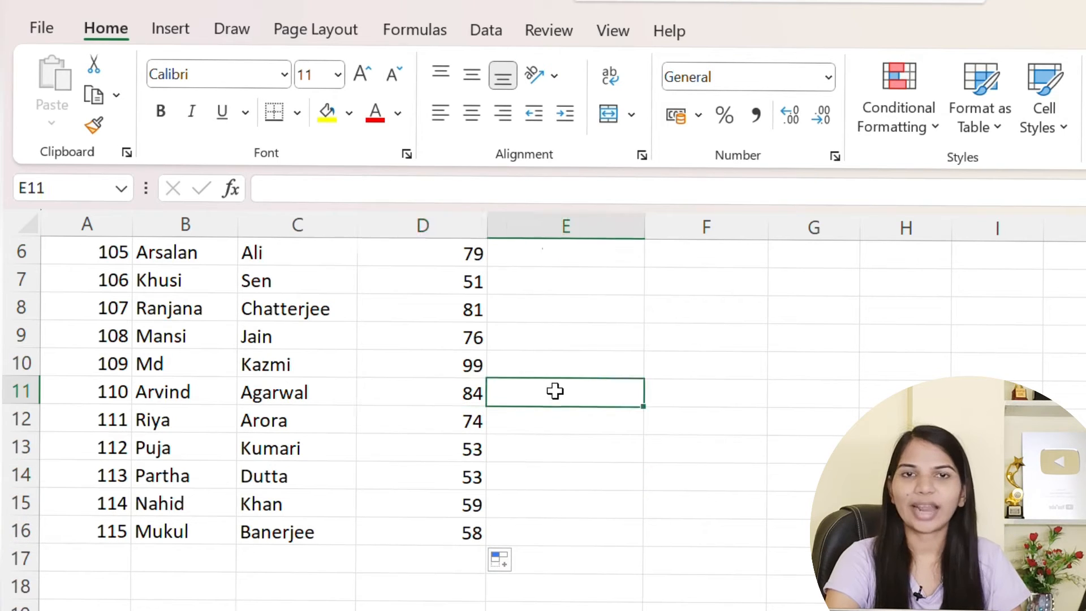
Review the filled Physics Marks and compare the formulas in D2 and D5 with the plain text in the Last Name column.
{"action": "scroll", "coordinate": [542, 336], "scroll_direction": "up", "scroll_amount": 2}
{"action": "left_click", "coordinate": [273, 279]}
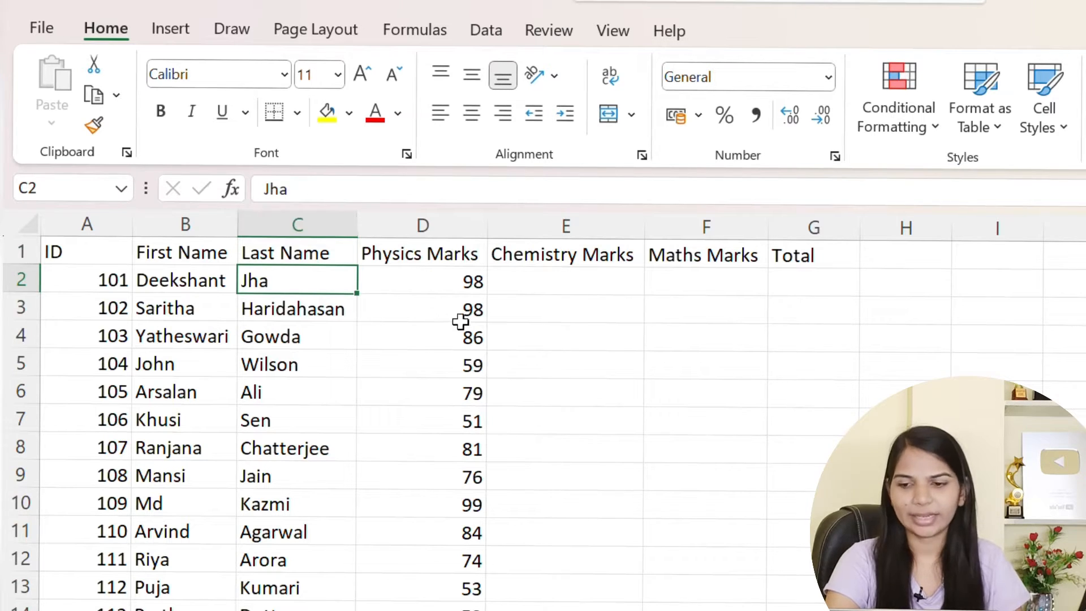
{"action": "left_click", "coordinate": [450, 280]}
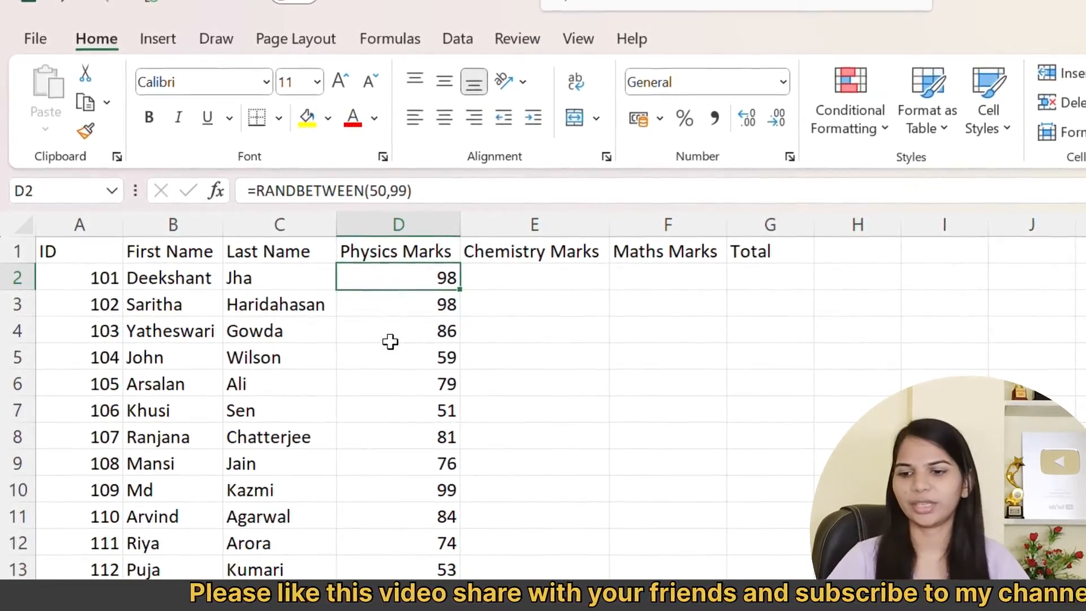
{"action": "left_click", "coordinate": [281, 305]}
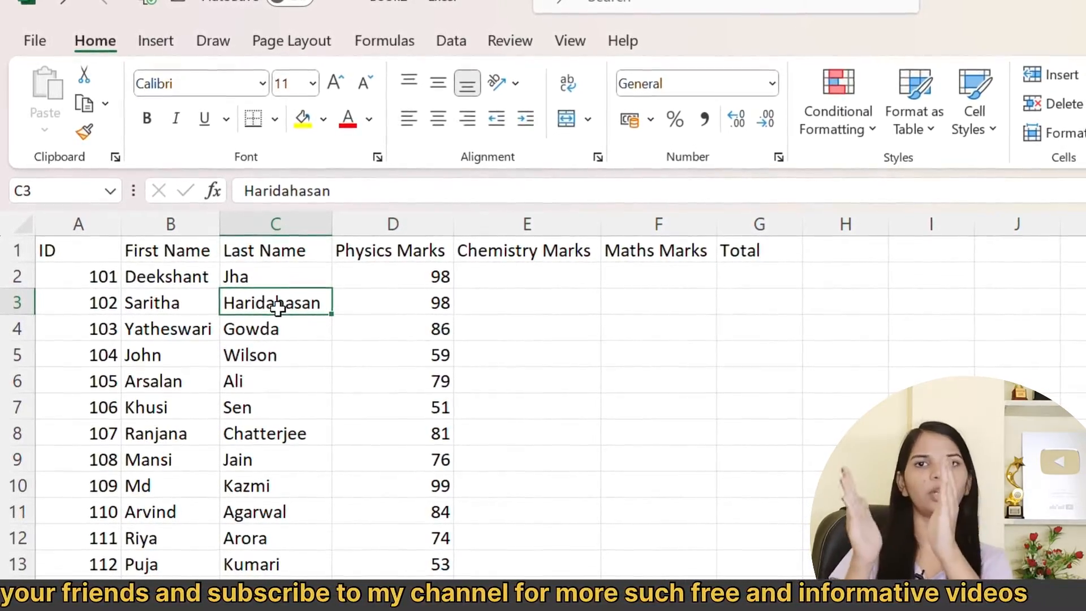
{"action": "left_click", "coordinate": [443, 354]}
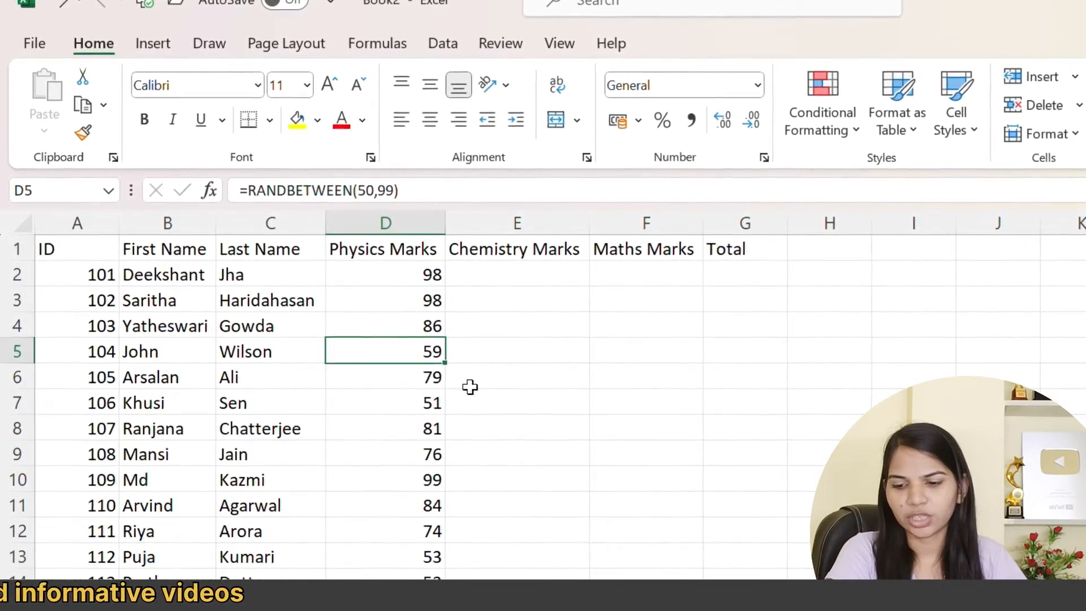
{"action": "left_click", "coordinate": [480, 276]}
{"action": "type", "text": "="}
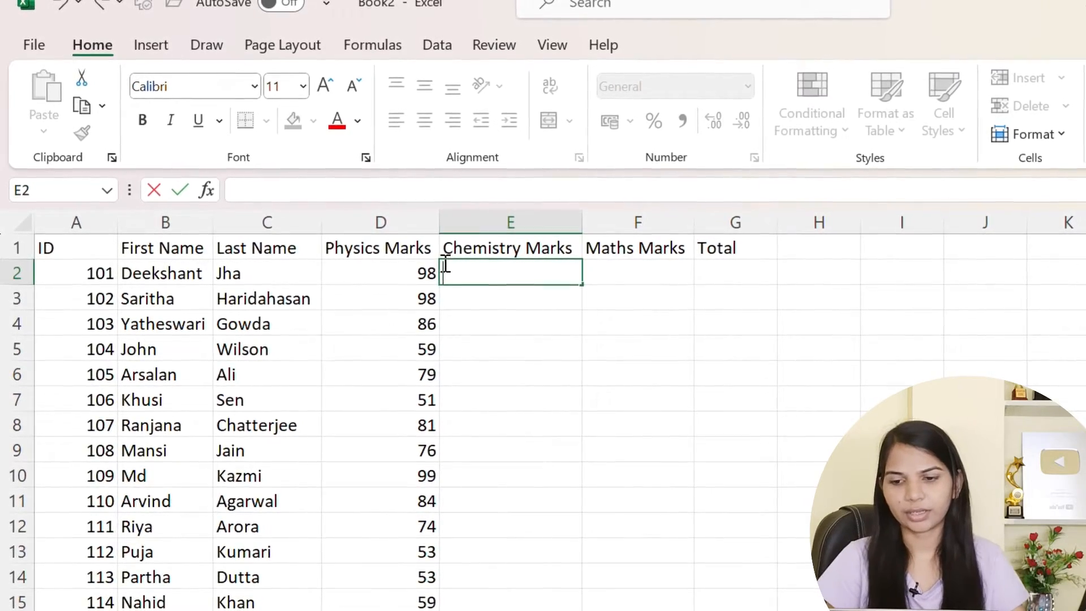
{"action": "left_click", "coordinate": [408, 273]}
{"action": "left_click", "coordinate": [465, 287]}
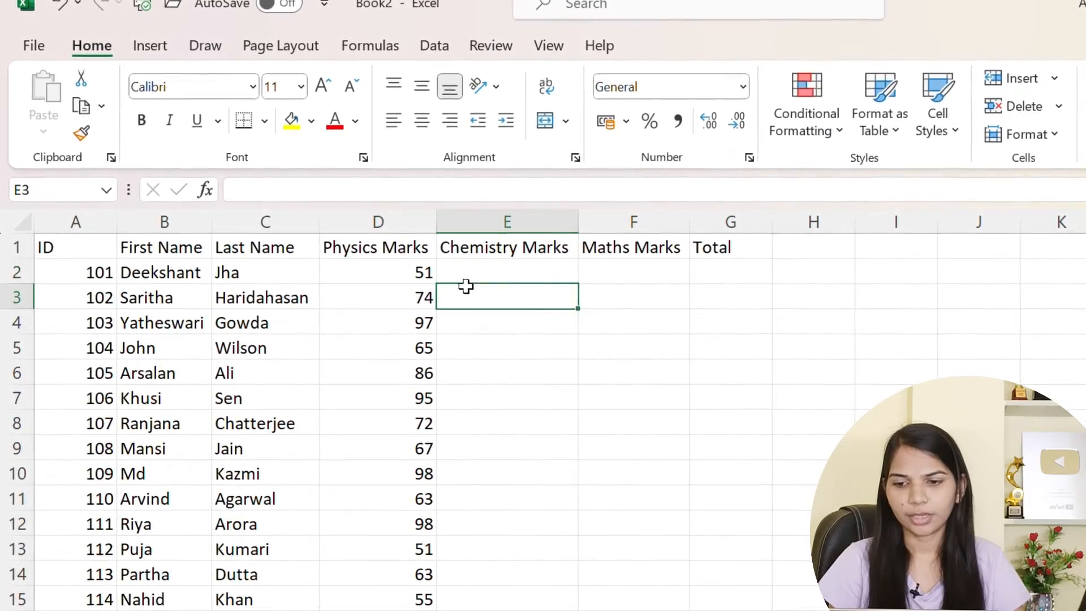
Inspect the RANDBETWEEN formulas in D2 and D3 and recalculate the random marks without editing the formula.
{"action": "left_click", "coordinate": [413, 273]}
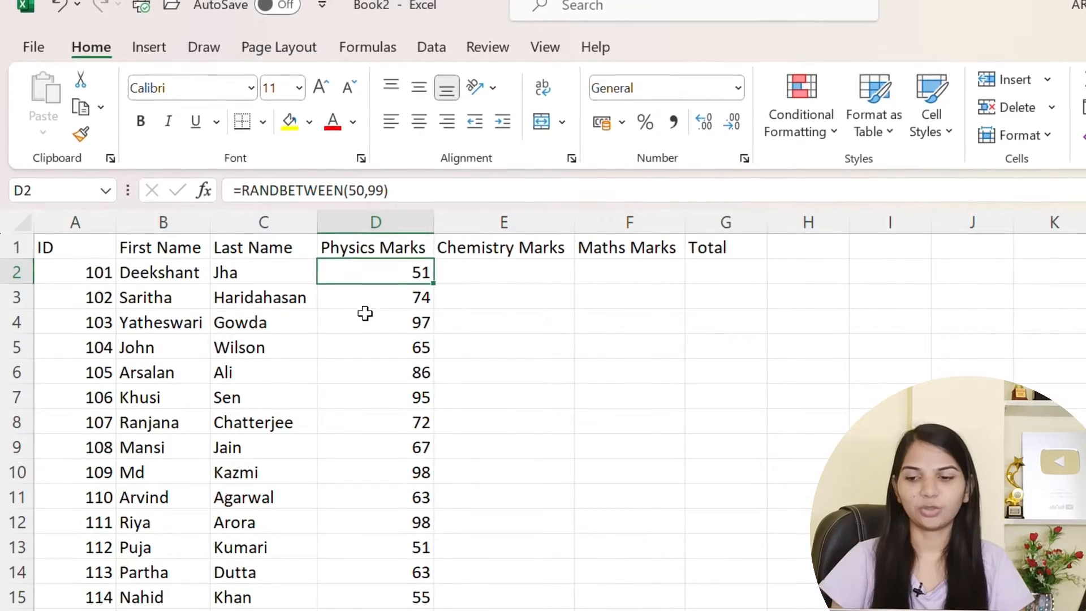
{"action": "left_click", "coordinate": [518, 341]}
{"action": "left_click", "coordinate": [394, 295]}
{"action": "double_click", "coordinate": [392, 295]}
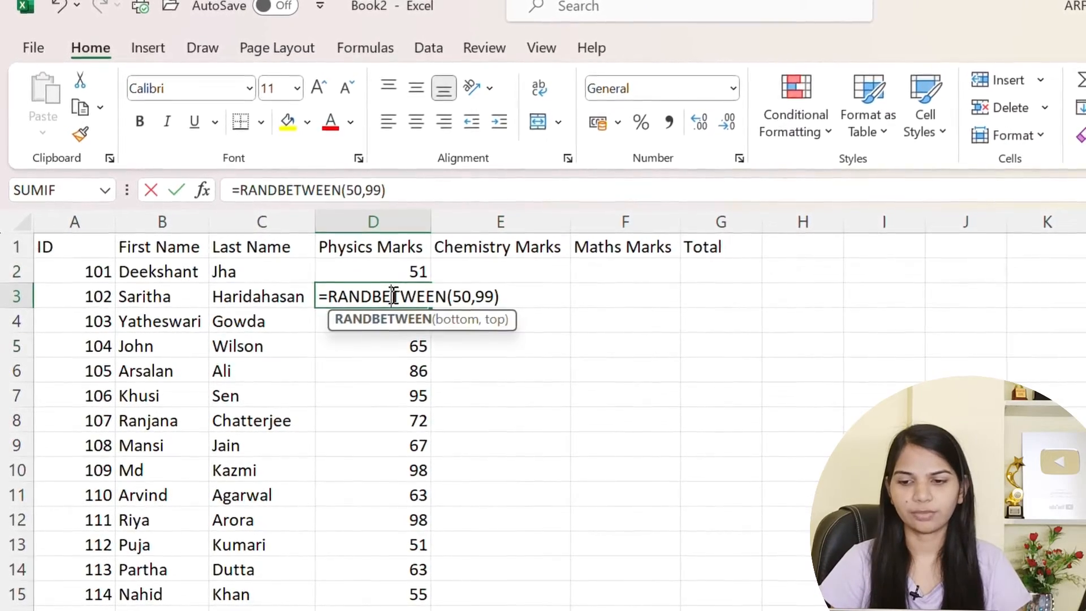
{"action": "left_click", "coordinate": [490, 346]}
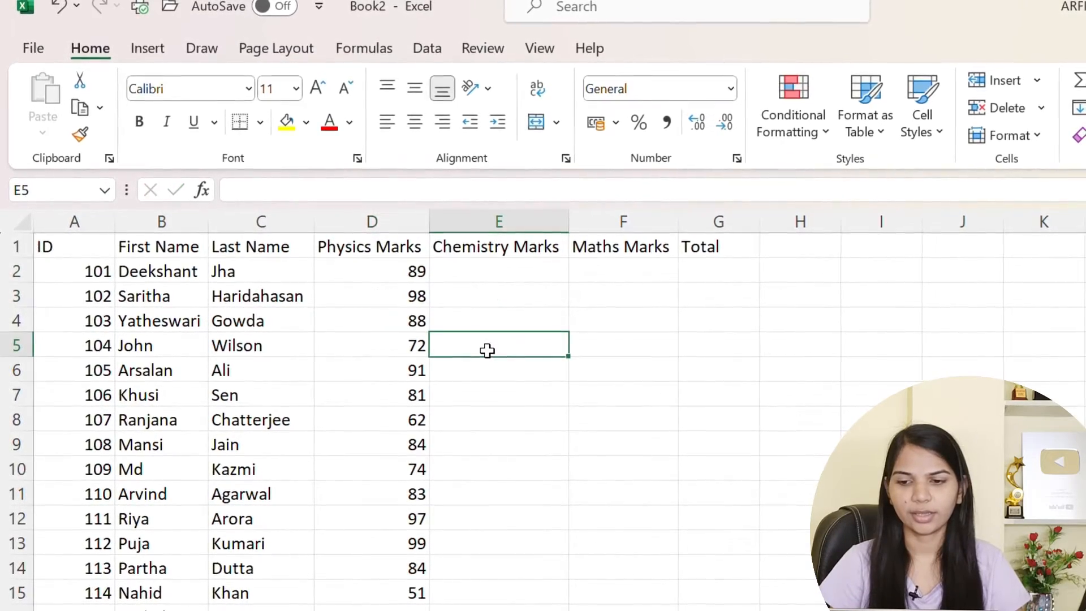
Fill the RANDBETWEEN formula from D2 across to F2 and down the Chemistry Marks and Maths Marks columns to row 16.
{"action": "left_click", "coordinate": [412, 268]}
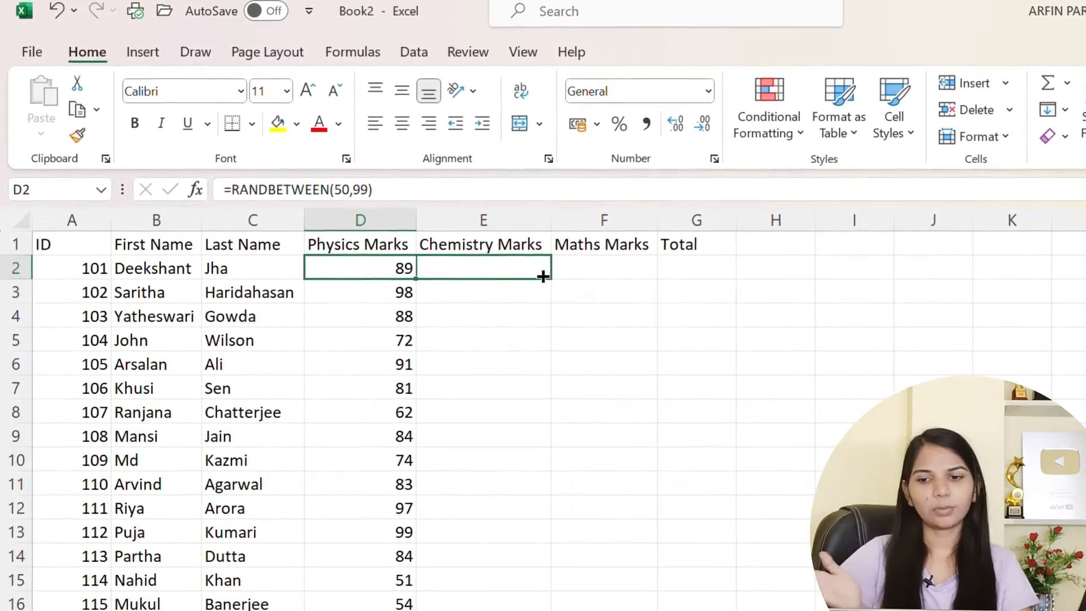
{"action": "left_click_drag", "start_coordinate": [543, 276], "coordinate": [636, 269]}
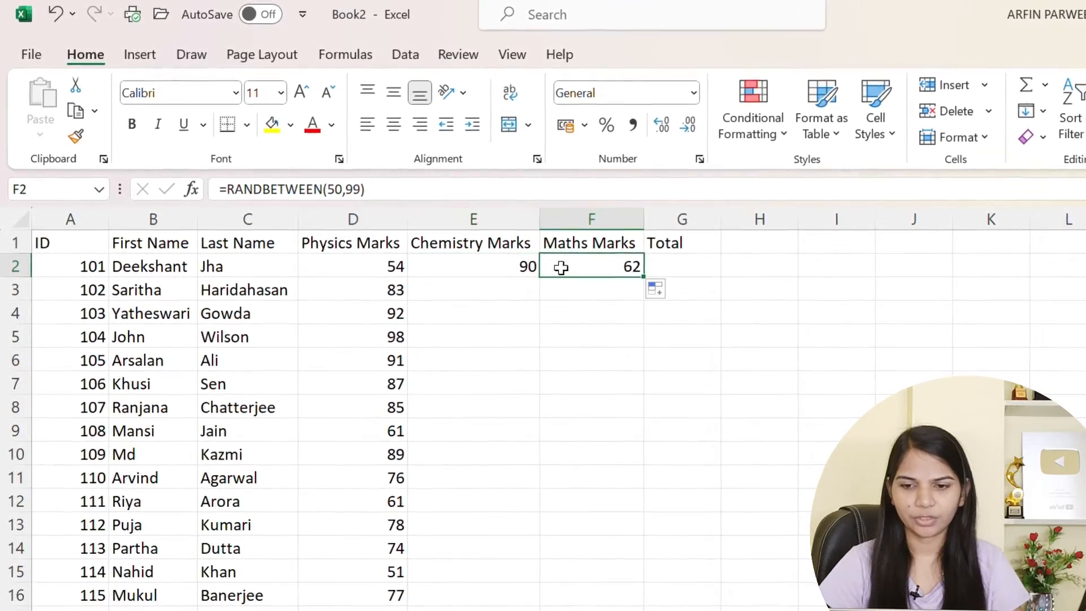
{"action": "left_click_drag", "start_coordinate": [538, 275], "coordinate": [622, 524]}
{"action": "left_click", "coordinate": [608, 477]}
{"action": "scroll", "coordinate": [564, 392], "scroll_direction": "up", "scroll_amount": 1}
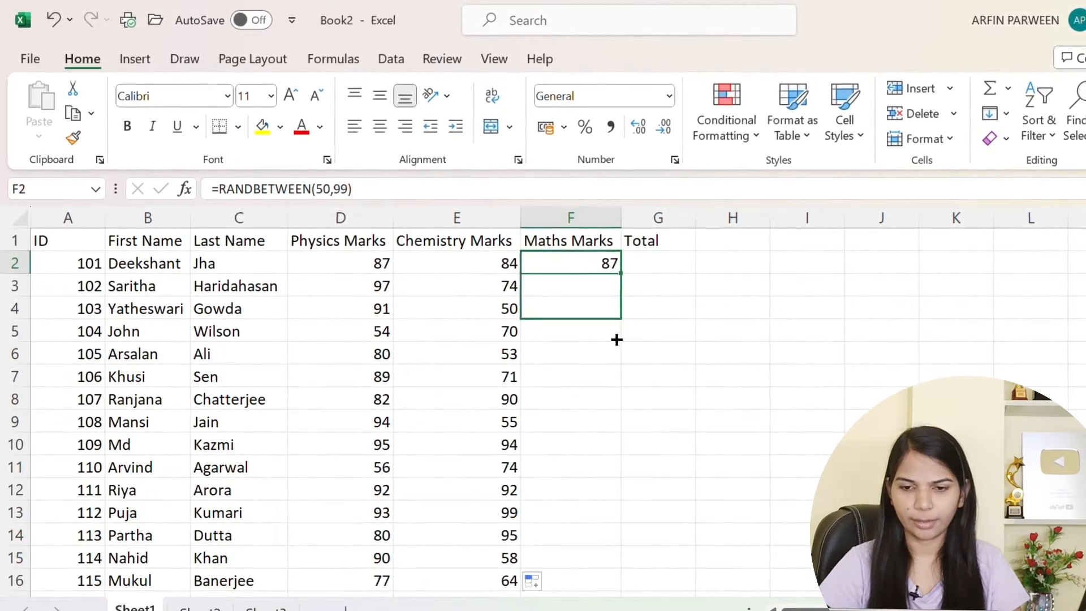
{"action": "left_click_drag", "start_coordinate": [617, 340], "coordinate": [622, 546]}
{"action": "left_click_drag", "start_coordinate": [624, 594], "coordinate": [616, 526]}
{"action": "left_click", "coordinate": [703, 464]}
{"action": "scroll", "coordinate": [651, 371], "scroll_direction": "up", "scroll_amount": 1}
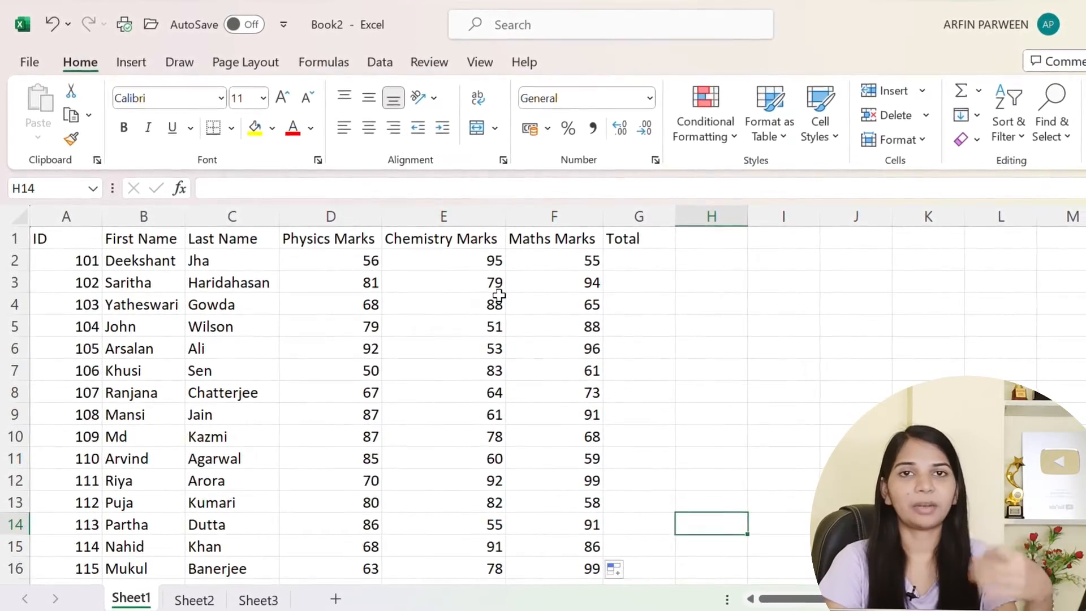
Inspect the RANDBETWEEN formulas in several Physics and Chemistry Marks cells and recalculate the random marks without editing a formula.
{"action": "left_click", "coordinate": [327, 261]}
{"action": "left_click", "coordinate": [343, 347]}
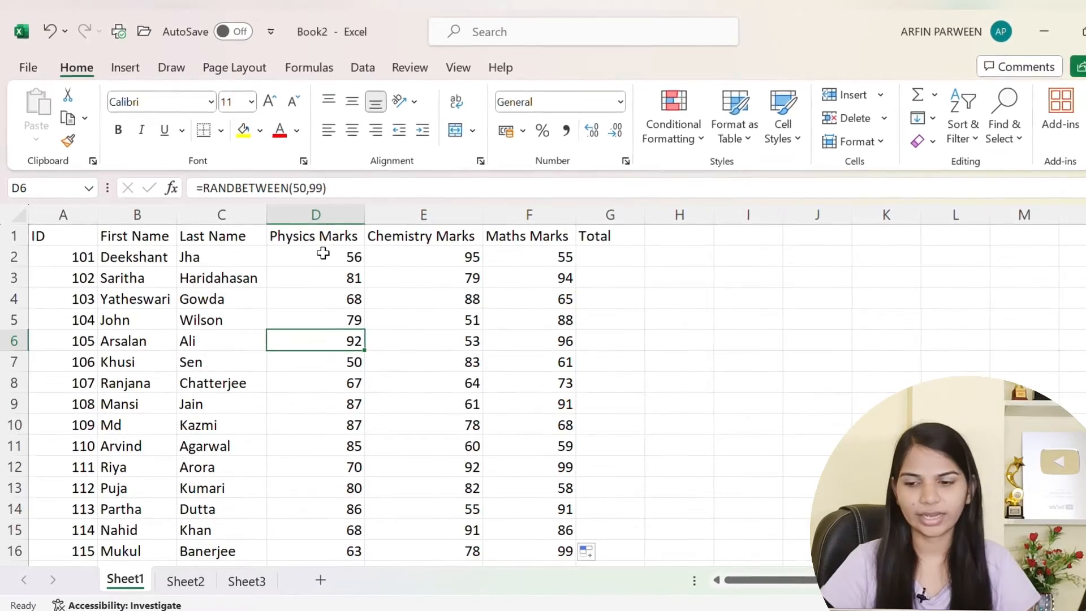
{"action": "left_click", "coordinate": [326, 279]}
{"action": "left_click", "coordinate": [425, 294]}
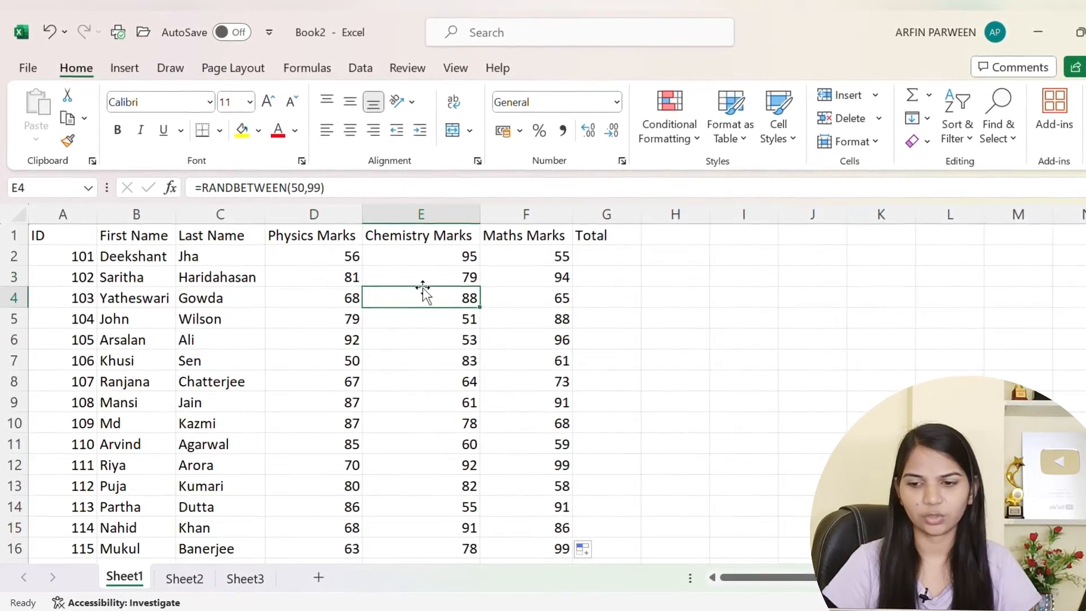
{"action": "double_click", "coordinate": [344, 275]}
{"action": "left_click", "coordinate": [414, 334]}
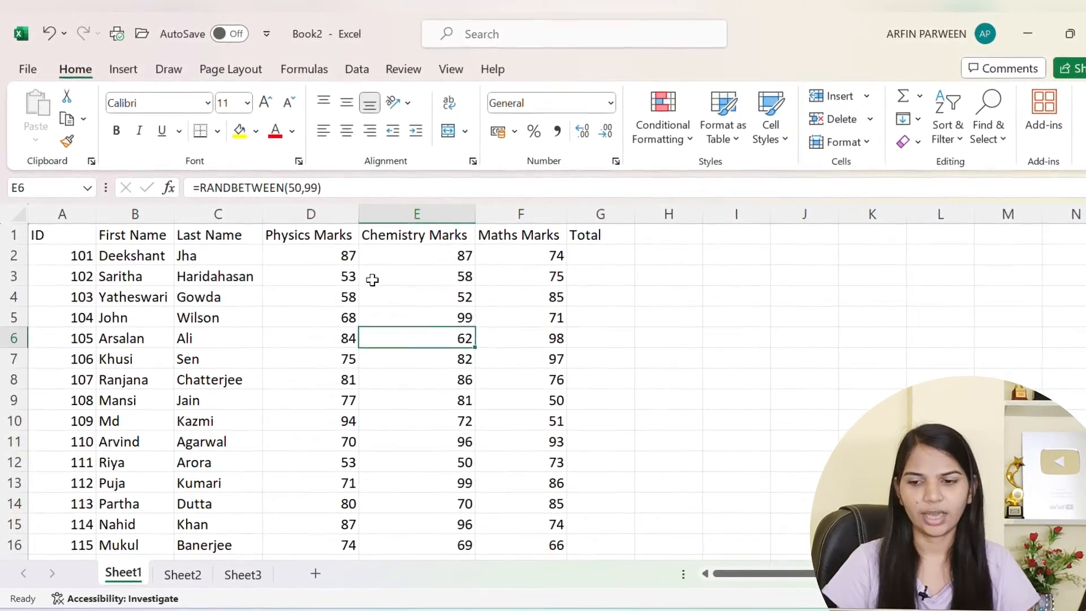
Copy the marks in D2:F16 and paste them over the same cells as values only.
{"action": "left_click_drag", "start_coordinate": [313, 259], "coordinate": [512, 477]}
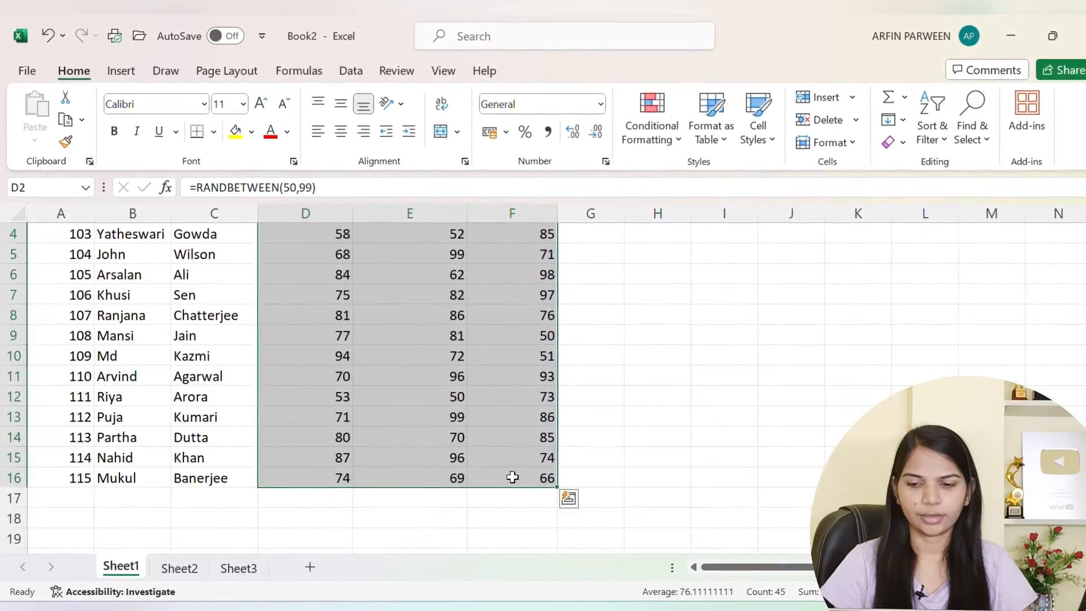
{"action": "scroll", "coordinate": [454, 395], "scroll_direction": "up", "scroll_amount": 1}
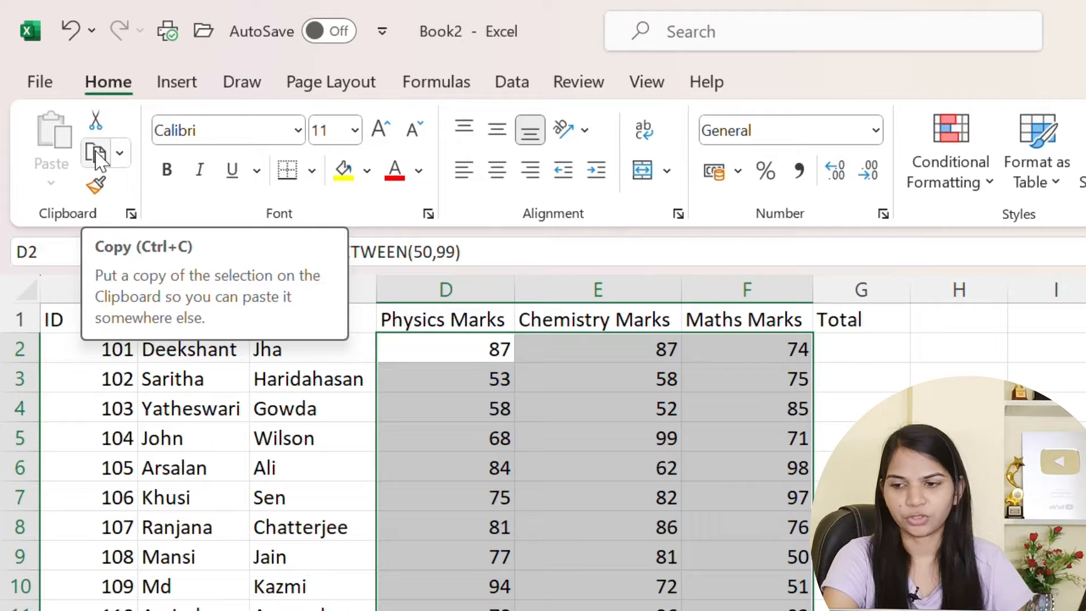
{"action": "left_click", "coordinate": [65, 124]}
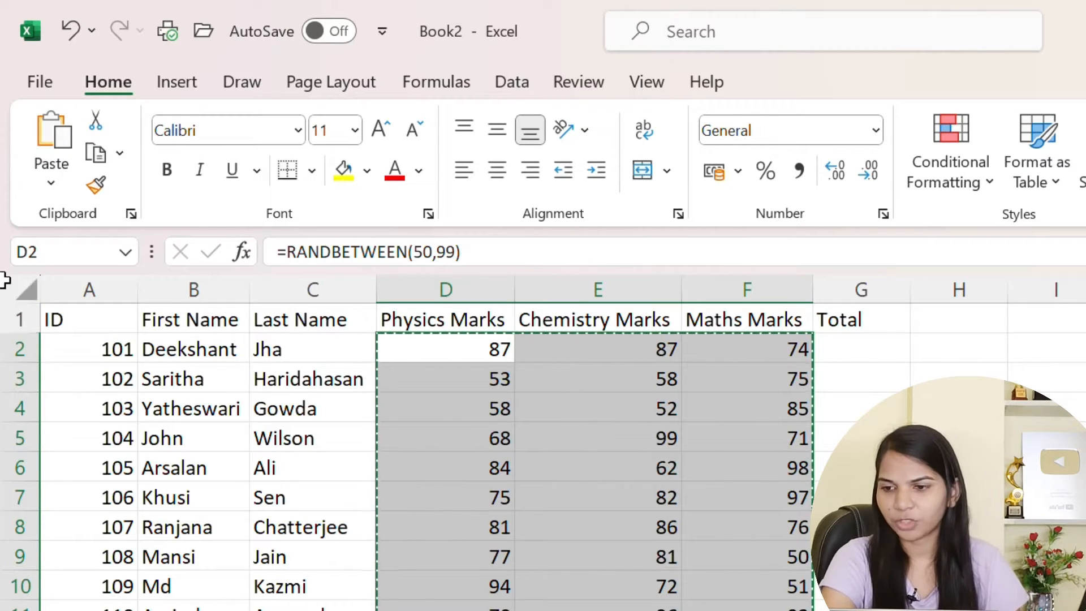
{"action": "left_click", "coordinate": [51, 181]}
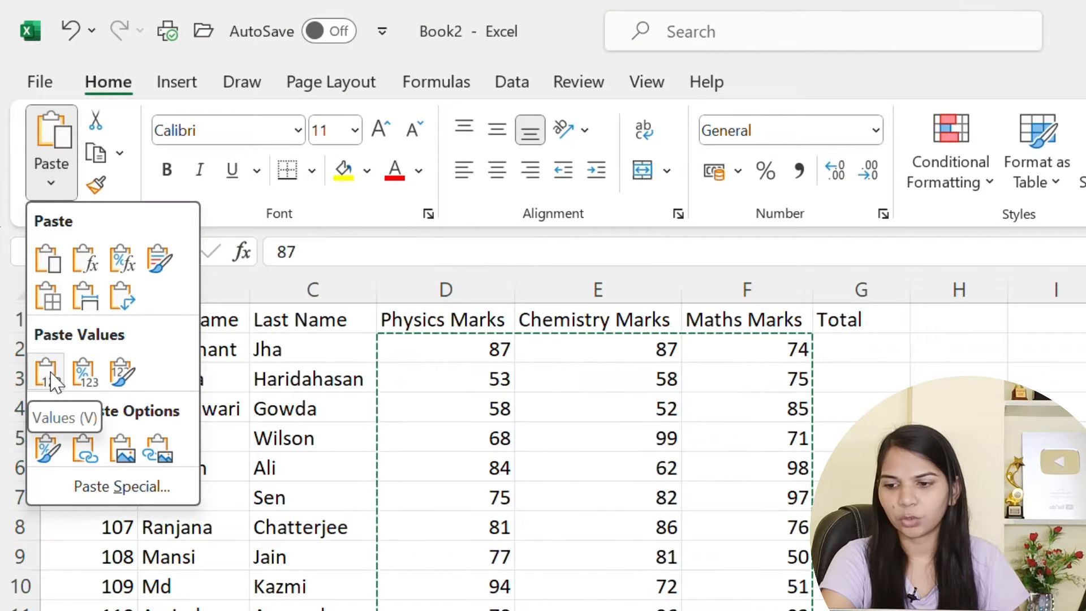
{"action": "left_click", "coordinate": [49, 373]}
Examine the contents of marks cells E5, D3 and E8 and test whether the marks still recalculate.
{"action": "left_click", "coordinate": [525, 444]}
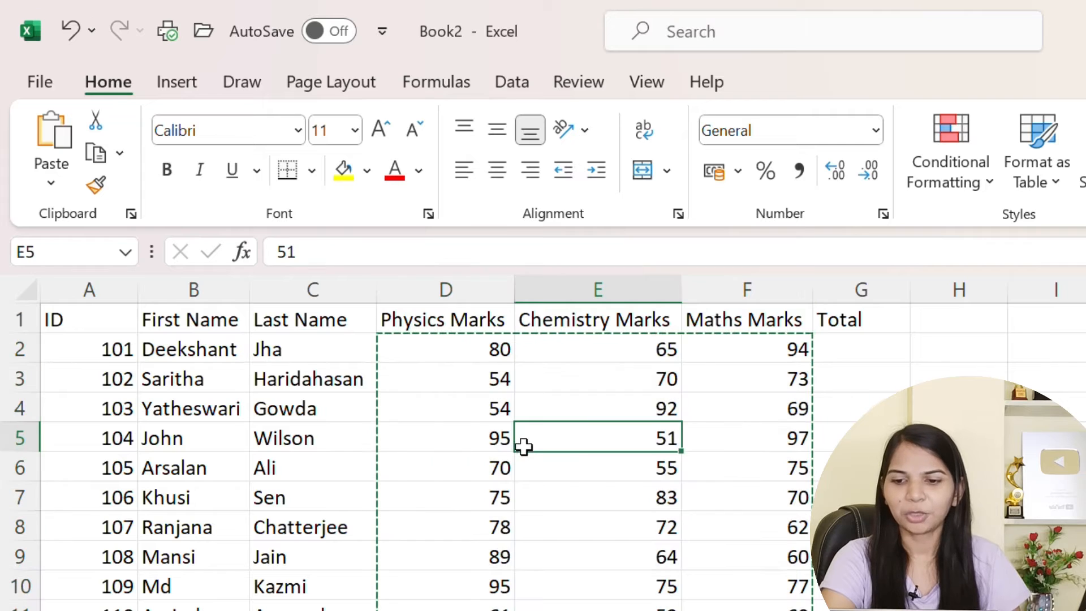
{"action": "double_click", "coordinate": [1038, 437]}
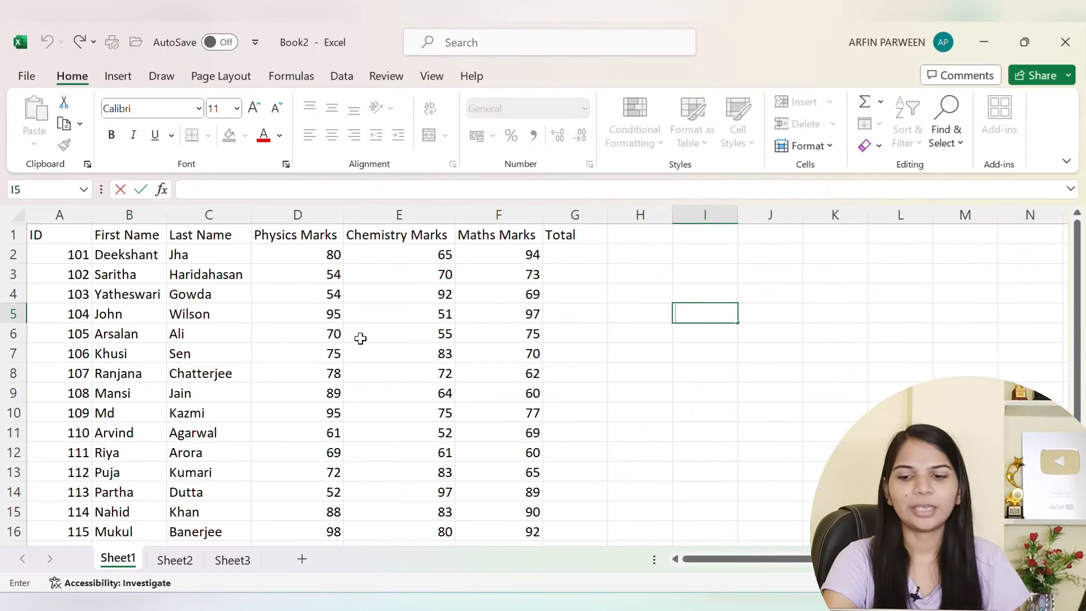
{"action": "left_click", "coordinate": [315, 278]}
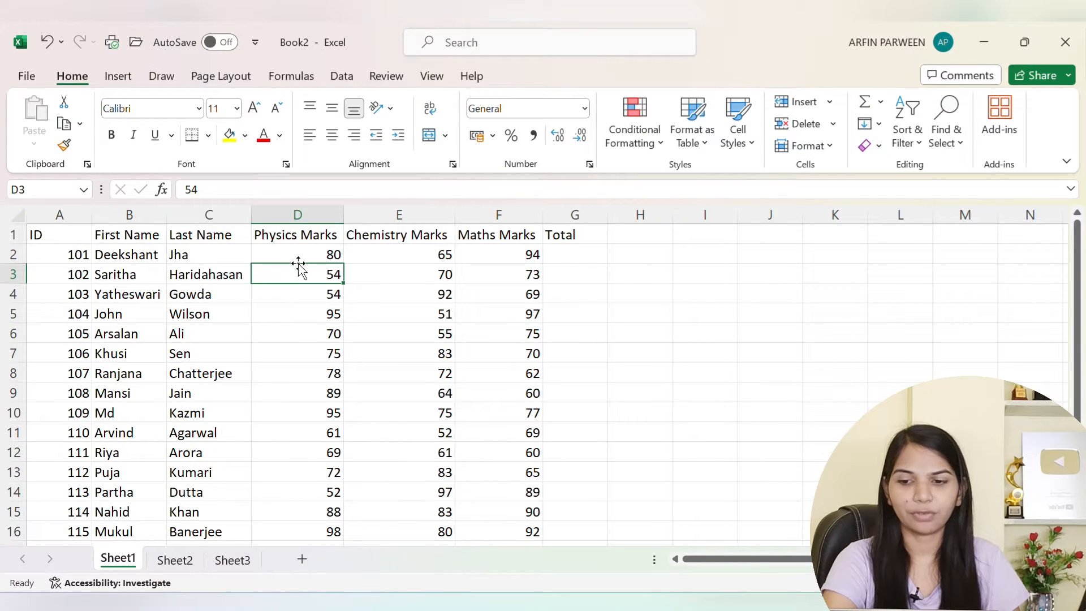
{"action": "double_click", "coordinate": [190, 191]}
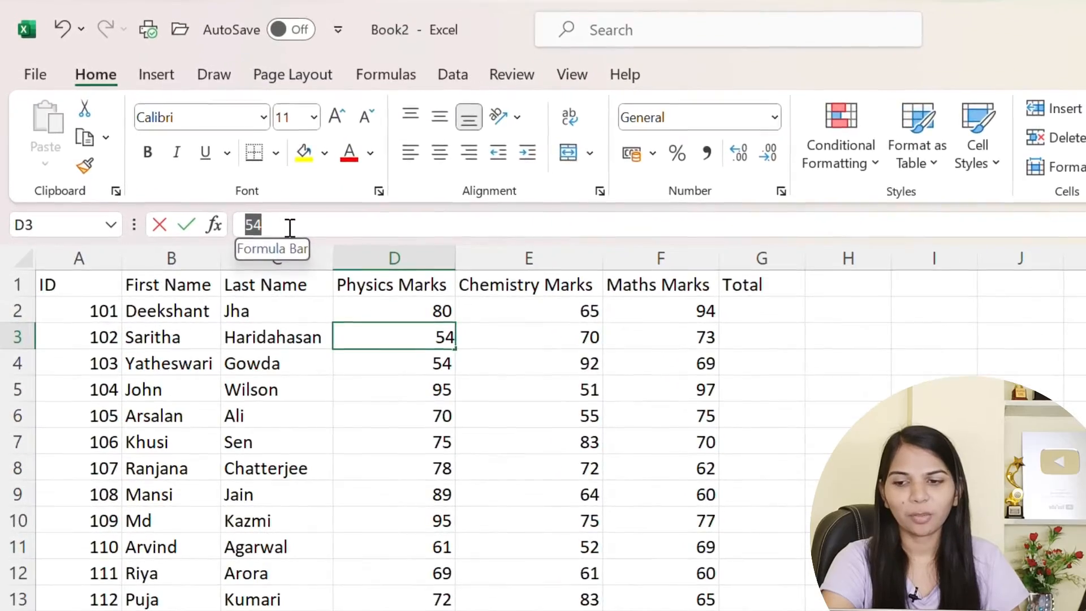
{"action": "left_click", "coordinate": [574, 519]}
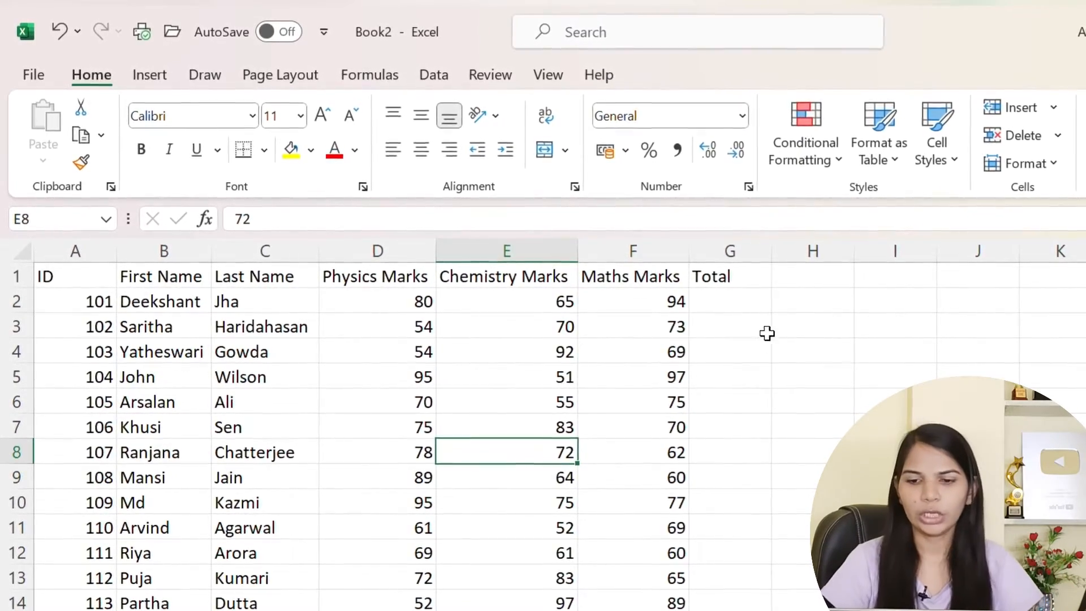
{"action": "left_click", "coordinate": [772, 354]}
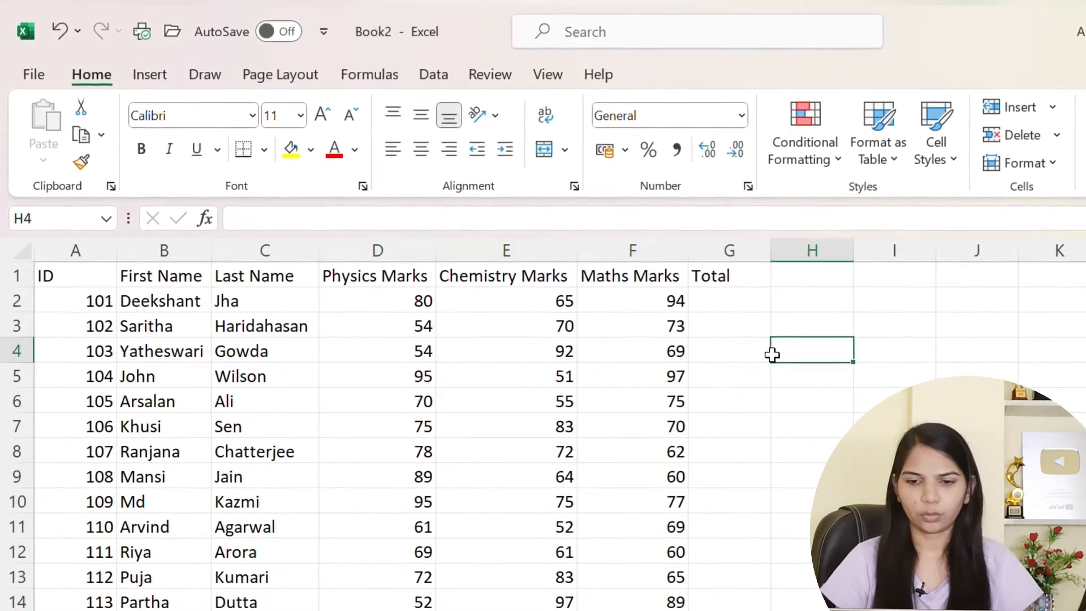
Enter the formula =SUM(D2:F2) in G2 to total the first student's three subject marks.
{"action": "left_click", "coordinate": [702, 301]}
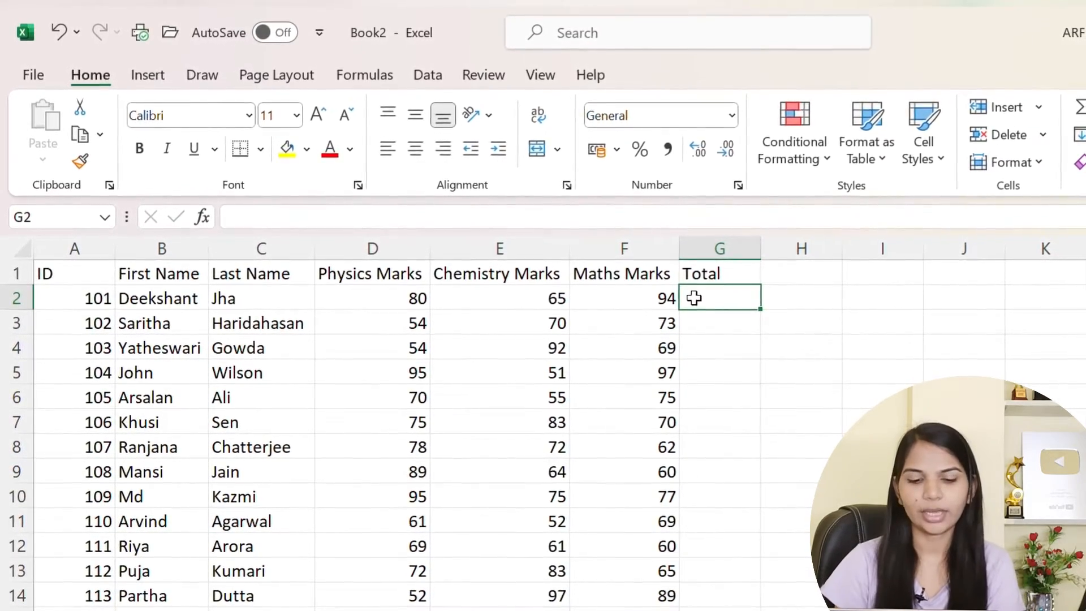
{"action": "type", "text": "=sum"}
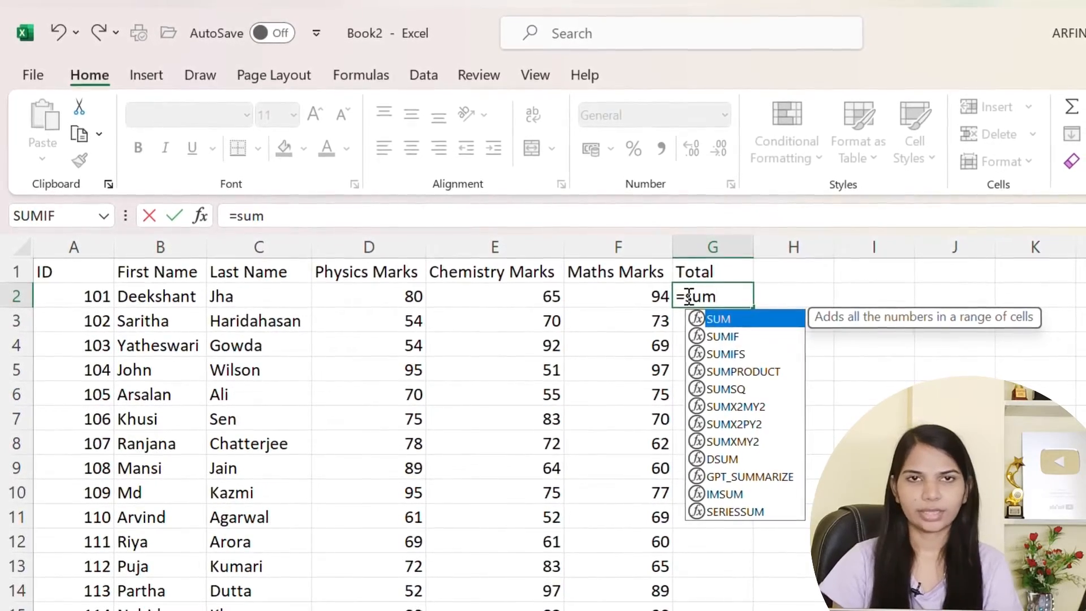
{"action": "type", "text": "("}
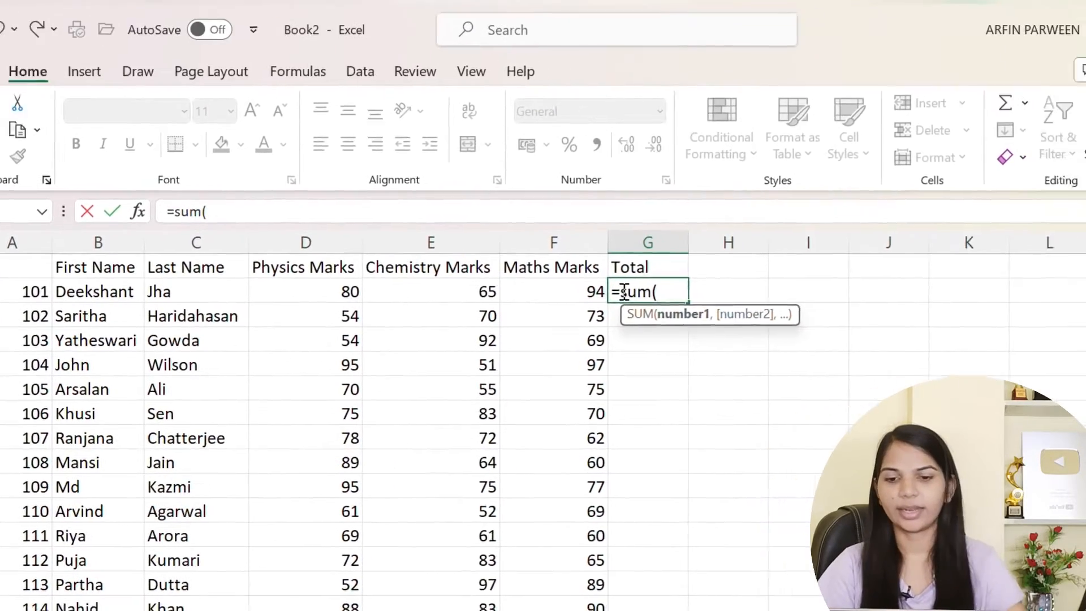
{"action": "left_click_drag", "start_coordinate": [245, 281], "coordinate": [333, 280]}
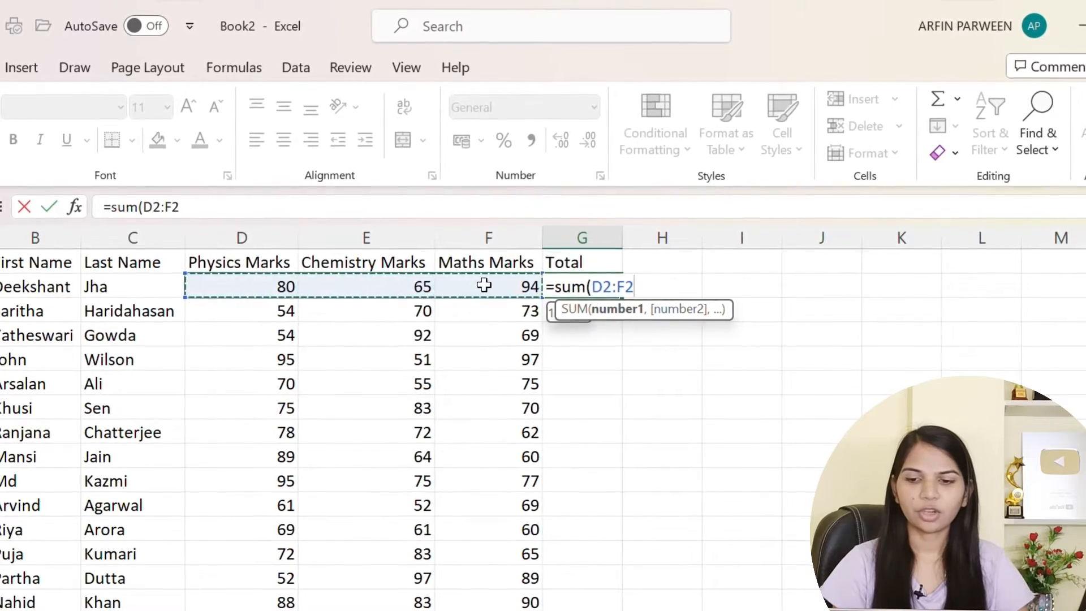
{"action": "left_click_drag", "start_coordinate": [483, 284], "coordinate": [493, 285]}
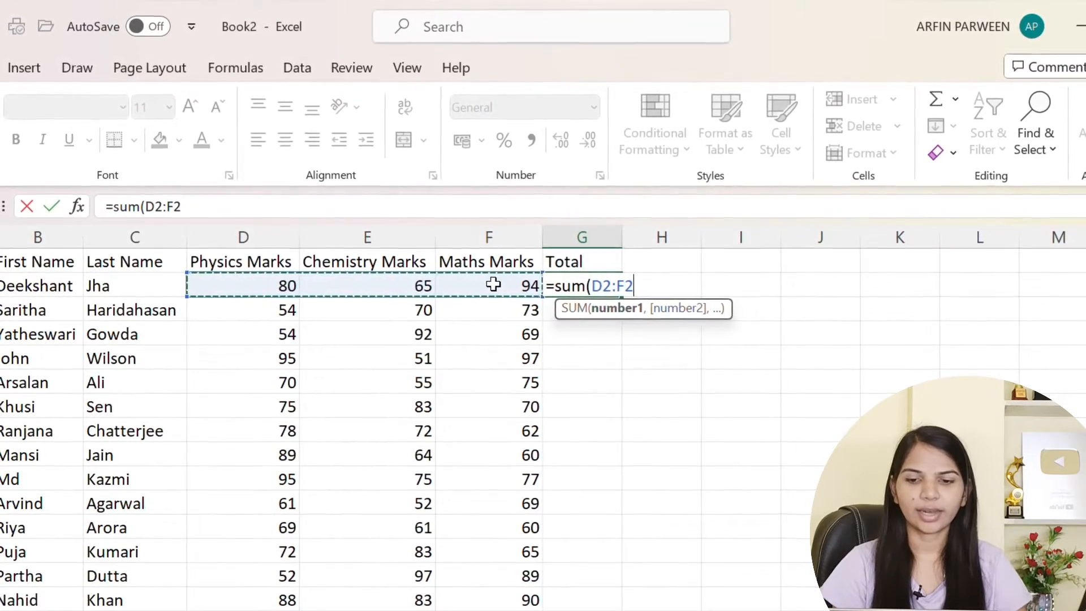
{"action": "type", "text": ")"}
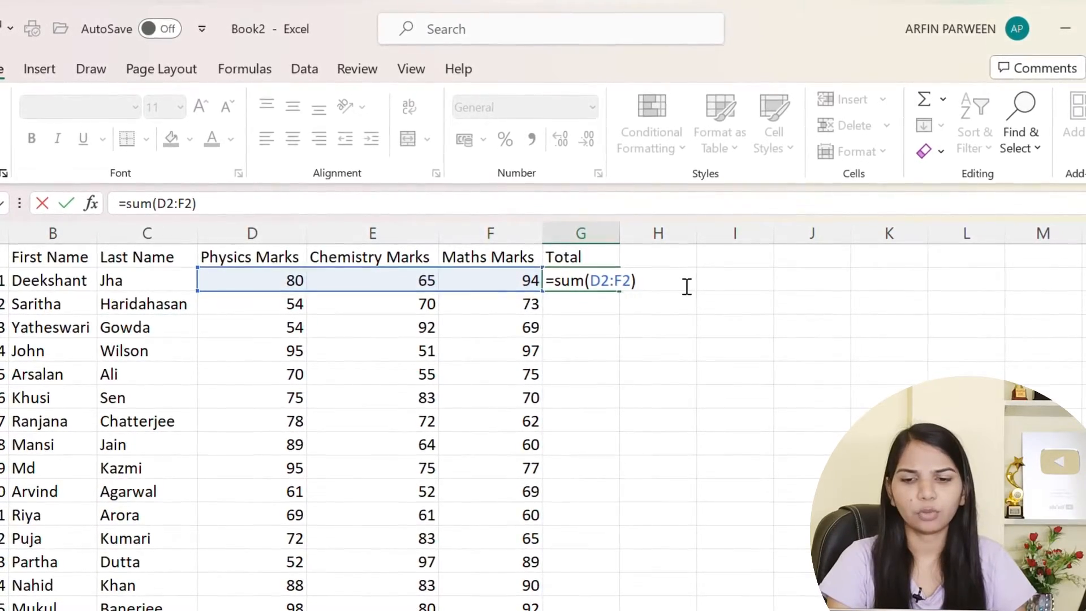
{"action": "key", "text": "Return"}
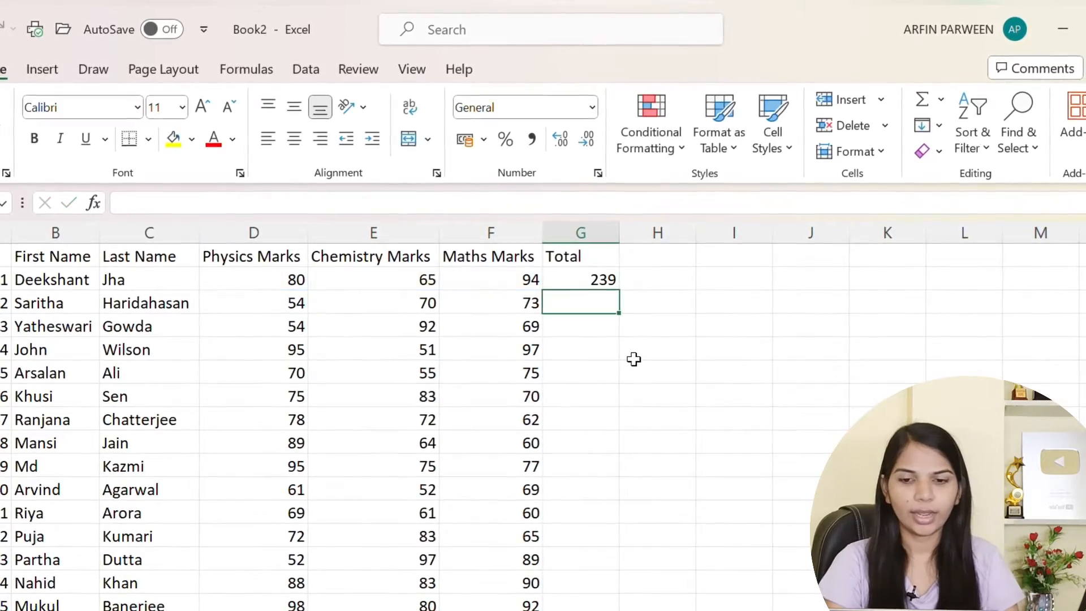
Fill the SUM formula from G2 down the Total column to G16.
{"action": "left_click", "coordinate": [572, 279]}
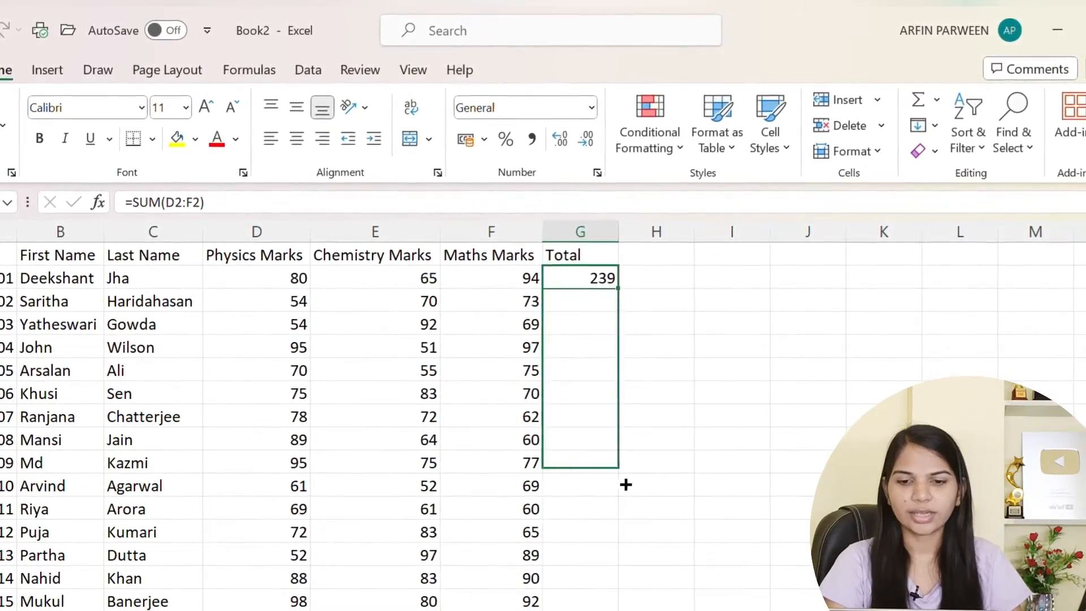
{"action": "left_click_drag", "start_coordinate": [626, 485], "coordinate": [630, 553]}
{"action": "left_click", "coordinate": [759, 440]}
{"action": "scroll", "coordinate": [591, 366], "scroll_direction": "up", "scroll_amount": 1}
Inspect the SUM formulas in G5 and G11 and review the filled Total column.
{"action": "left_click", "coordinate": [603, 348]}
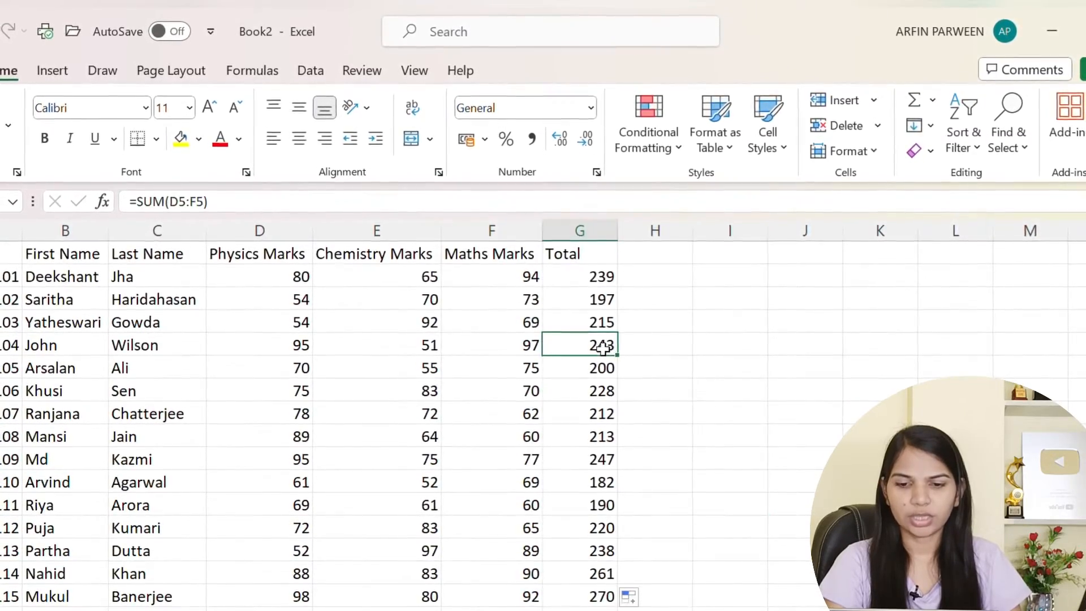
{"action": "left_click", "coordinate": [582, 471]}
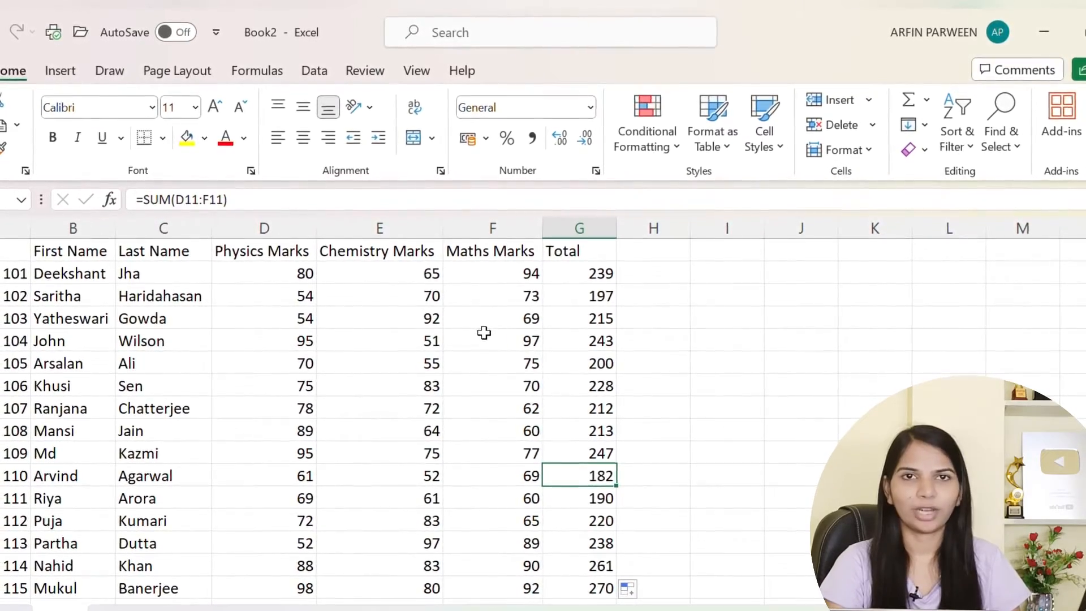
{"action": "left_click", "coordinate": [669, 337]}
{"action": "left_click_drag", "start_coordinate": [572, 275], "coordinate": [589, 465]}
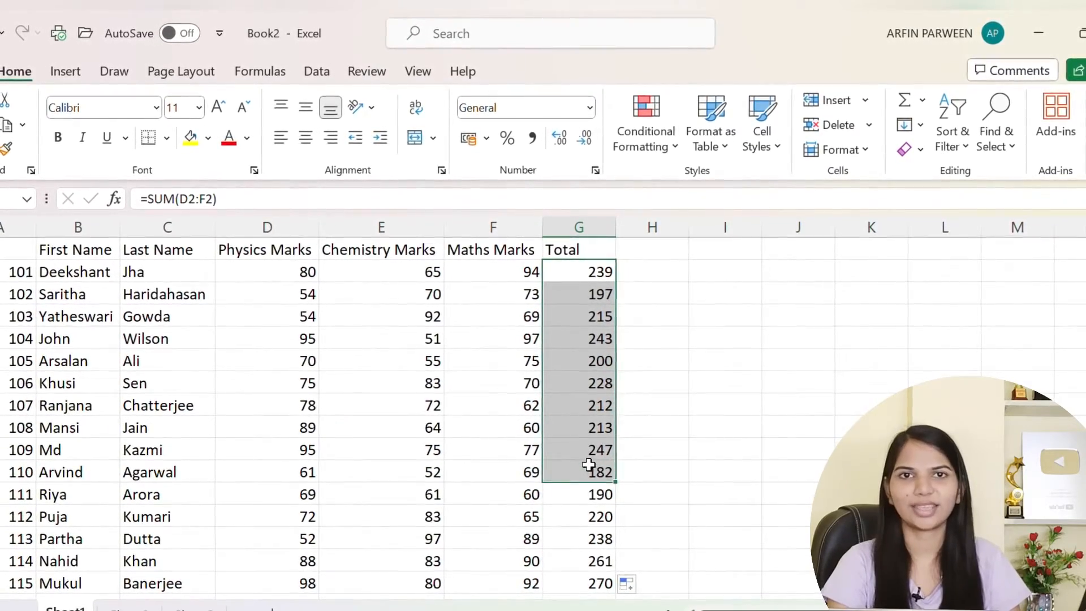
{"action": "left_click", "coordinate": [725, 426]}
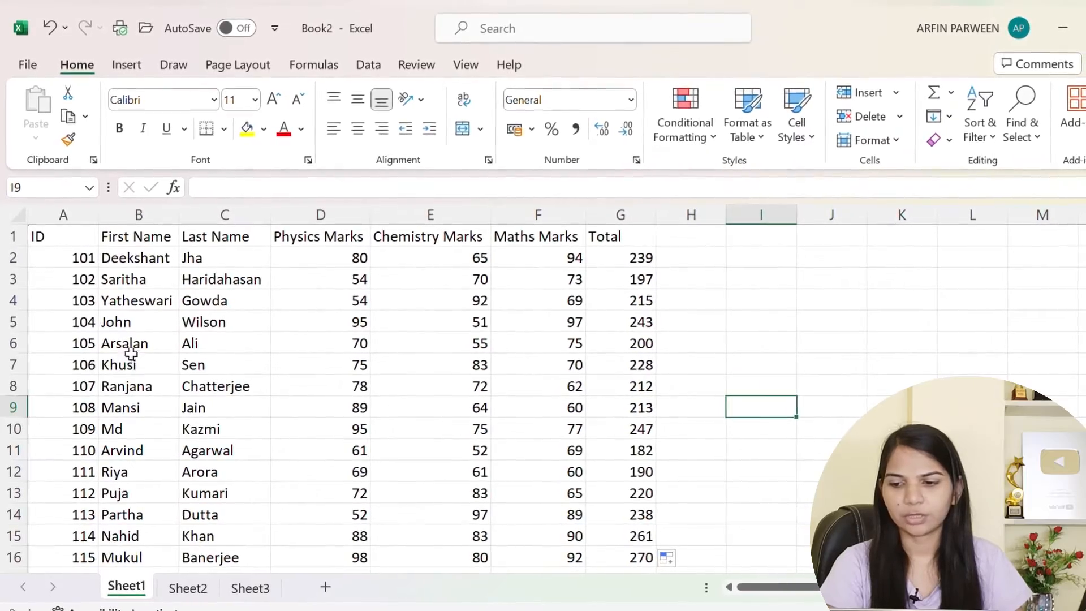
Cut the first and last name of ID 105 from B6:C6 and paste them at I5.
{"action": "left_click_drag", "start_coordinate": [131, 350], "coordinate": [230, 342]}
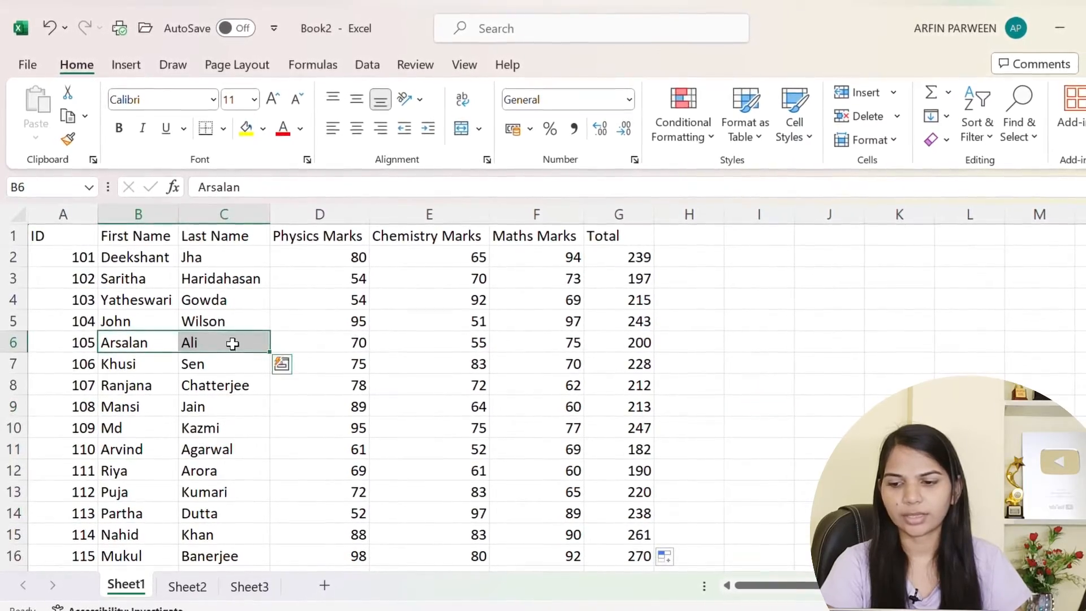
{"action": "left_click", "coordinate": [66, 91]}
{"action": "left_click", "coordinate": [782, 314]}
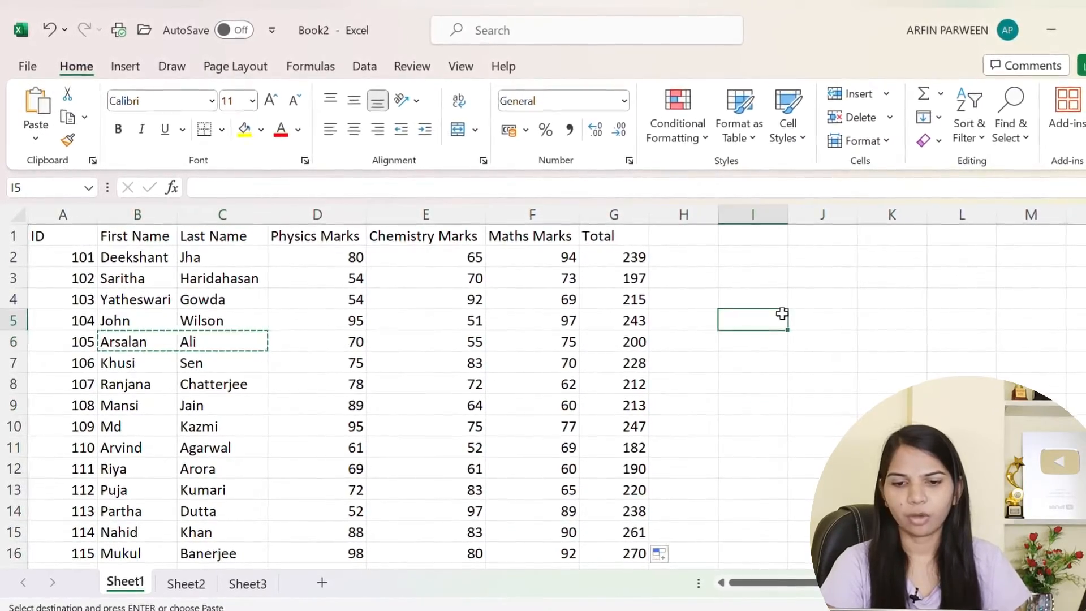
{"action": "left_click", "coordinate": [36, 108]}
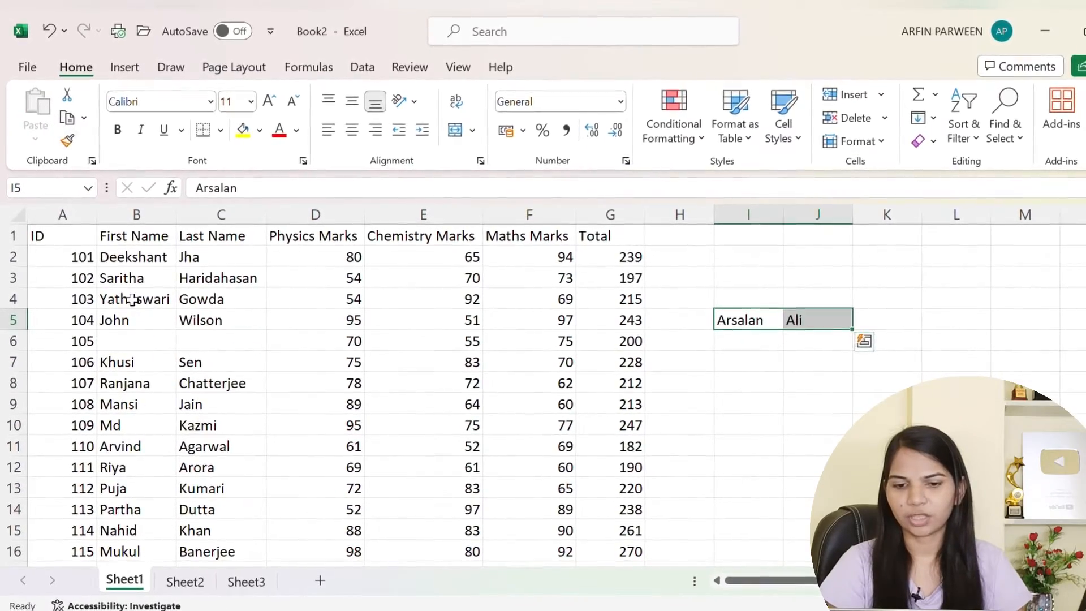
Check the source cells in row 6 and undo the move of the name cells.
{"action": "left_click_drag", "start_coordinate": [127, 342], "coordinate": [267, 342]}
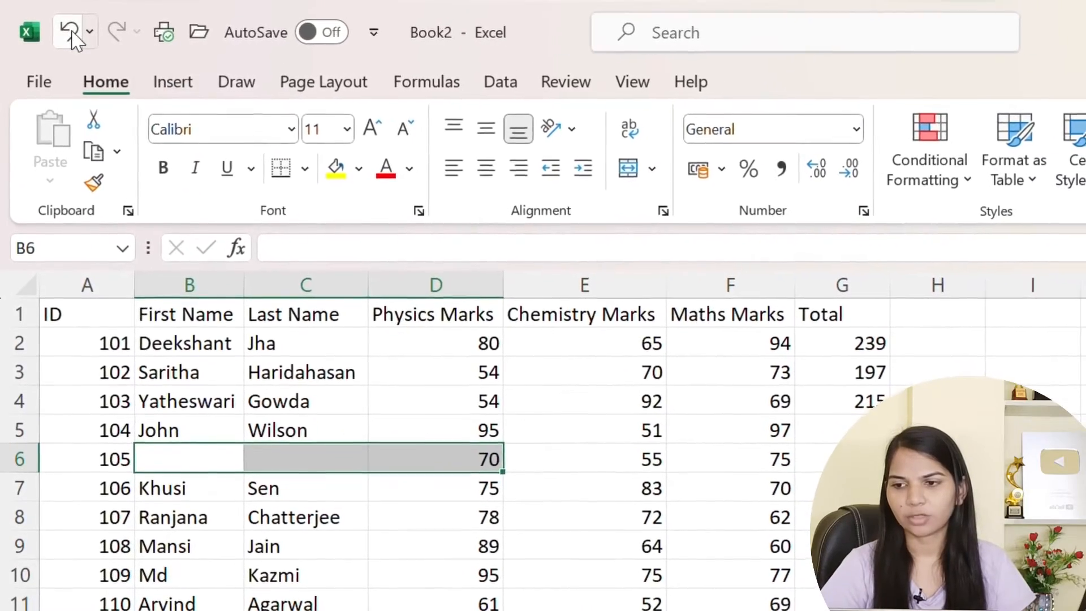
{"action": "left_click", "coordinate": [51, 33]}
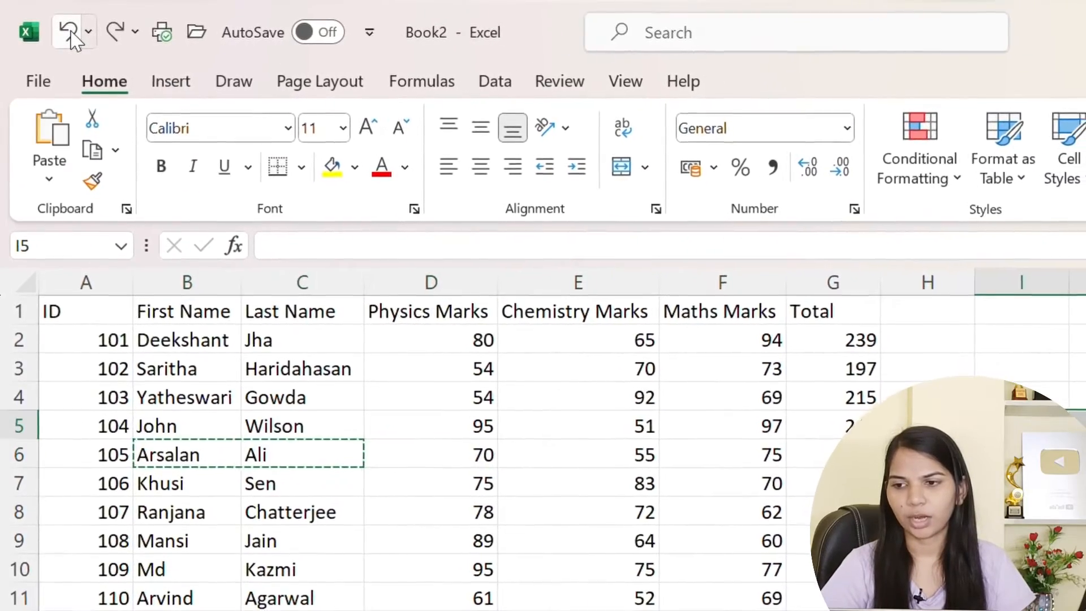
{"action": "left_click", "coordinate": [1083, 608]}
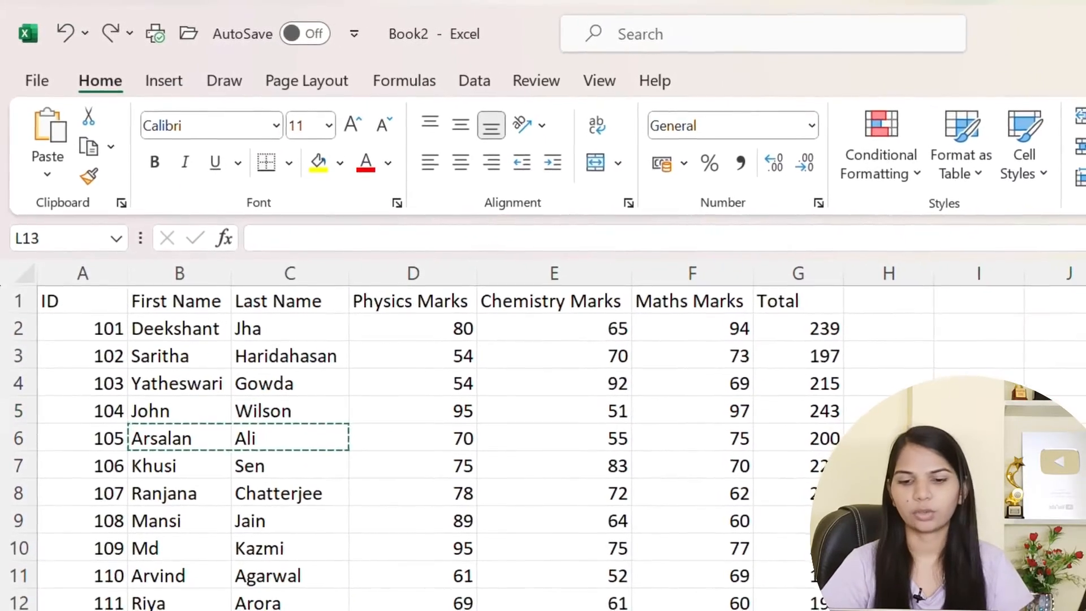
{"action": "left_click", "coordinate": [979, 301]}
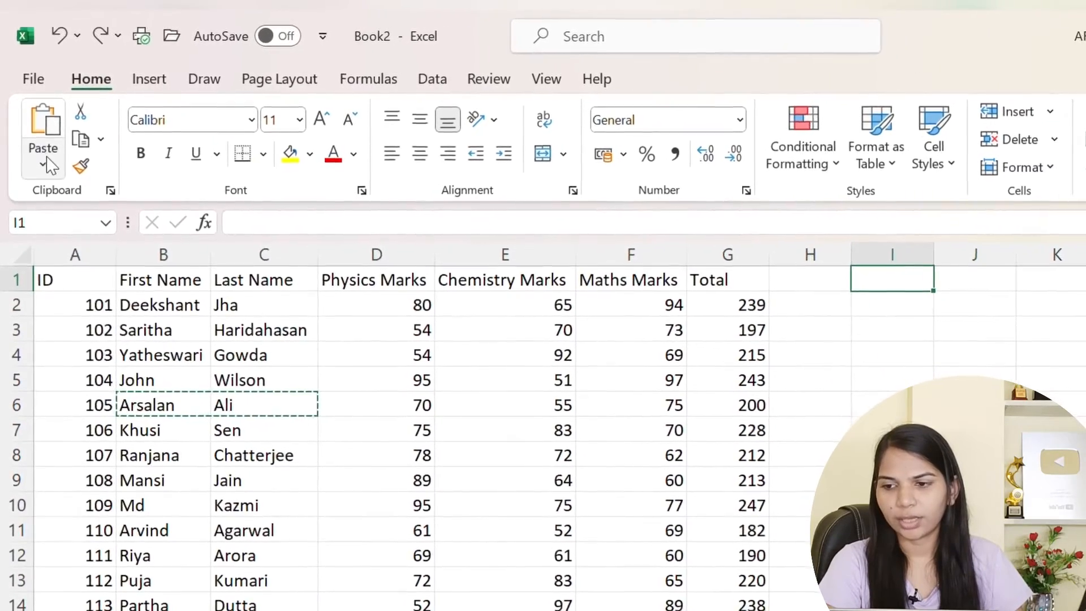
{"action": "left_click", "coordinate": [45, 163]}
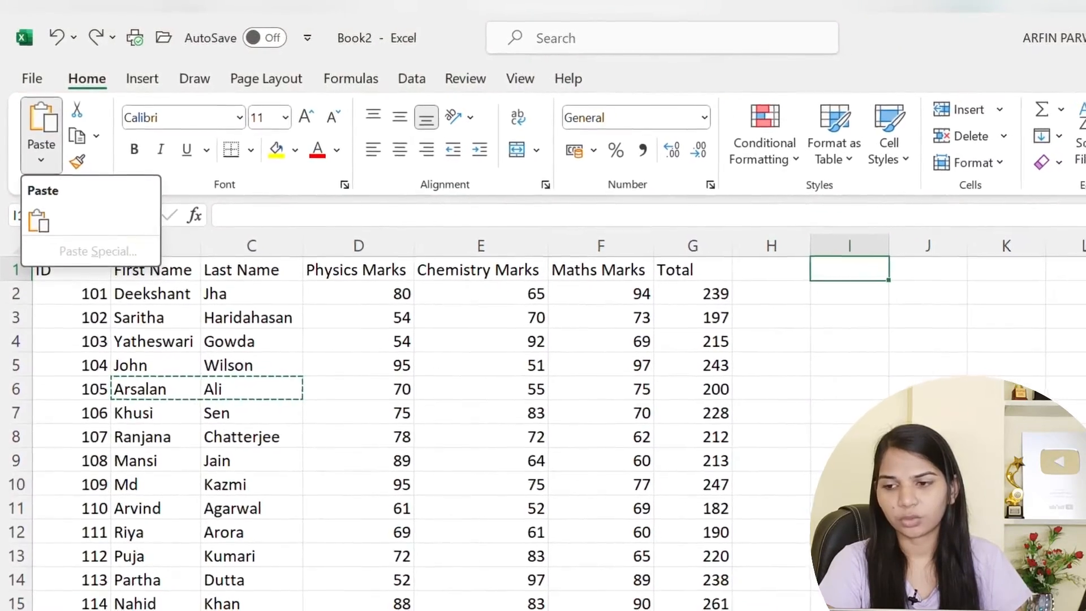
{"action": "left_click", "coordinate": [39, 161]}
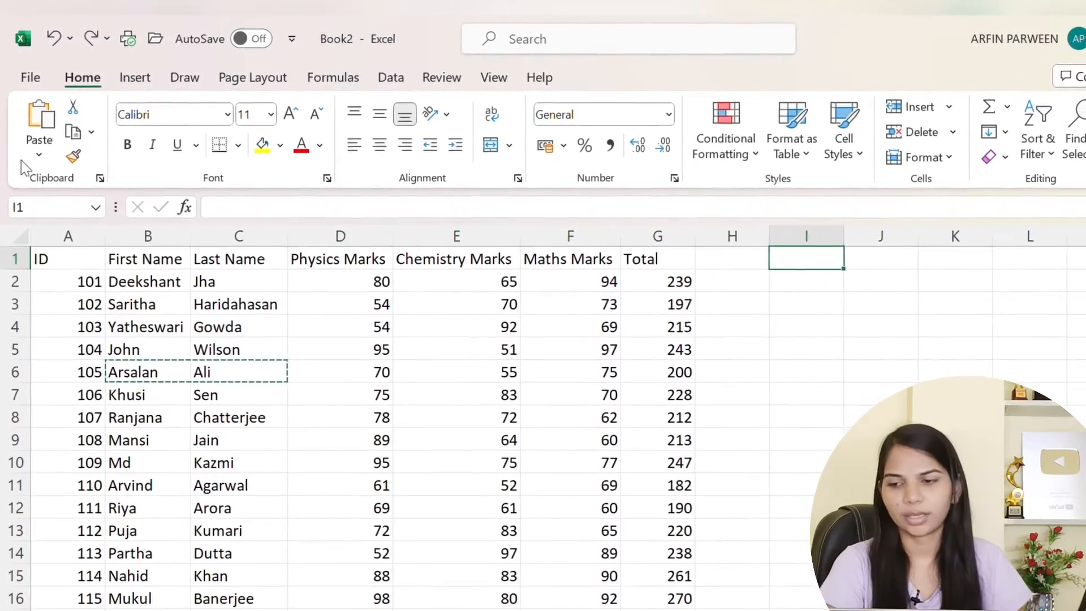
Copy cell I1 as a picture with the As shown on screen appearance and Picture format.
{"action": "left_click", "coordinate": [82, 124]}
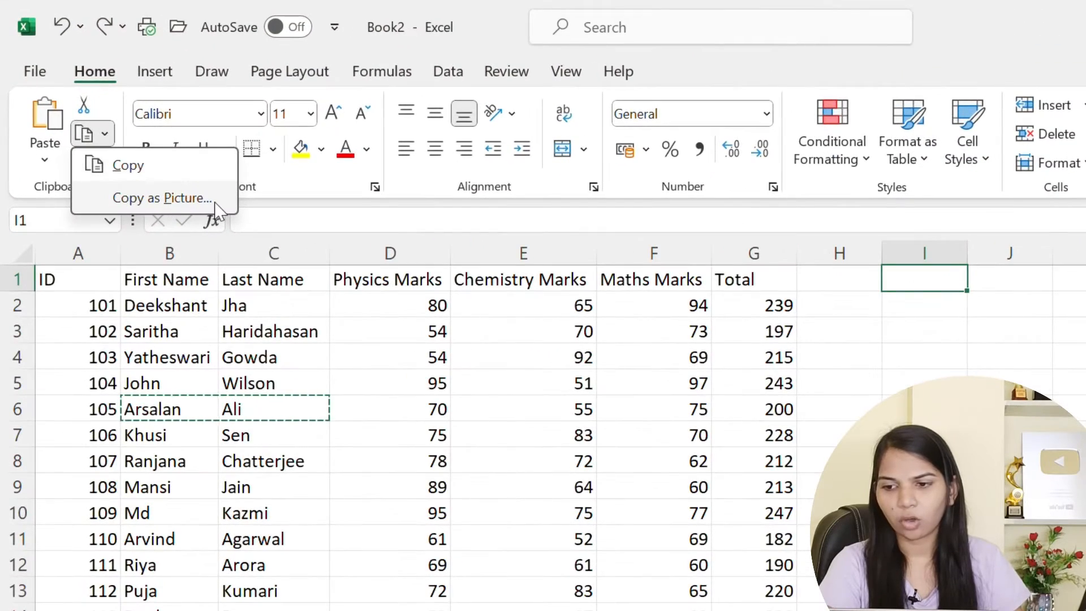
{"action": "left_click", "coordinate": [171, 199]}
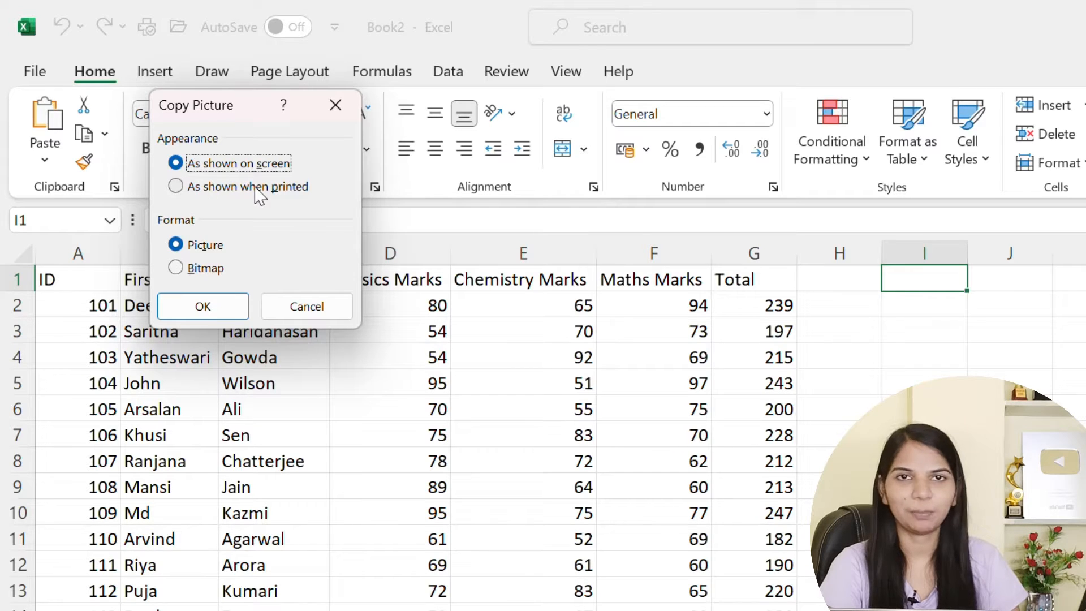
{"action": "left_click", "coordinate": [216, 310]}
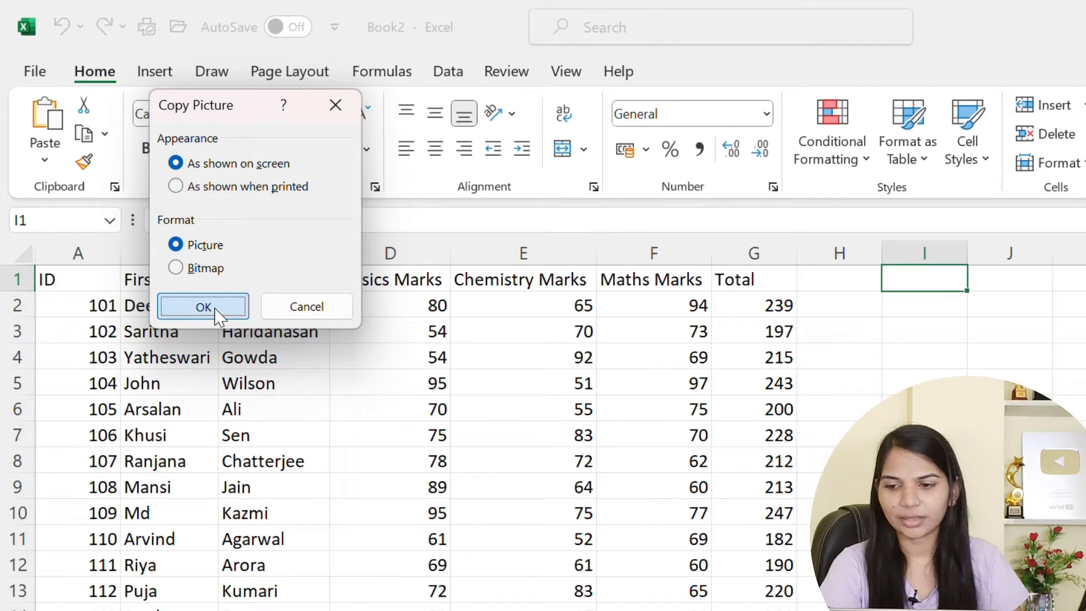
Copy the whole marks table A1:G16 as a picture, using As shown on screen and the Picture format.
{"action": "left_click_drag", "start_coordinate": [63, 291], "coordinate": [713, 610]}
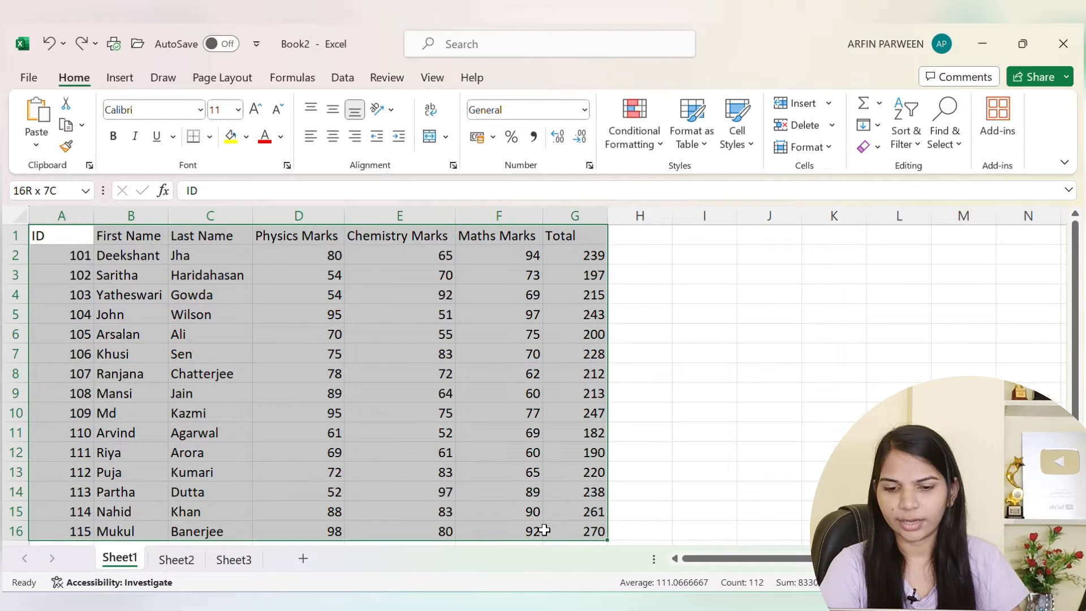
{"action": "left_click_drag", "start_coordinate": [544, 529], "coordinate": [586, 536]}
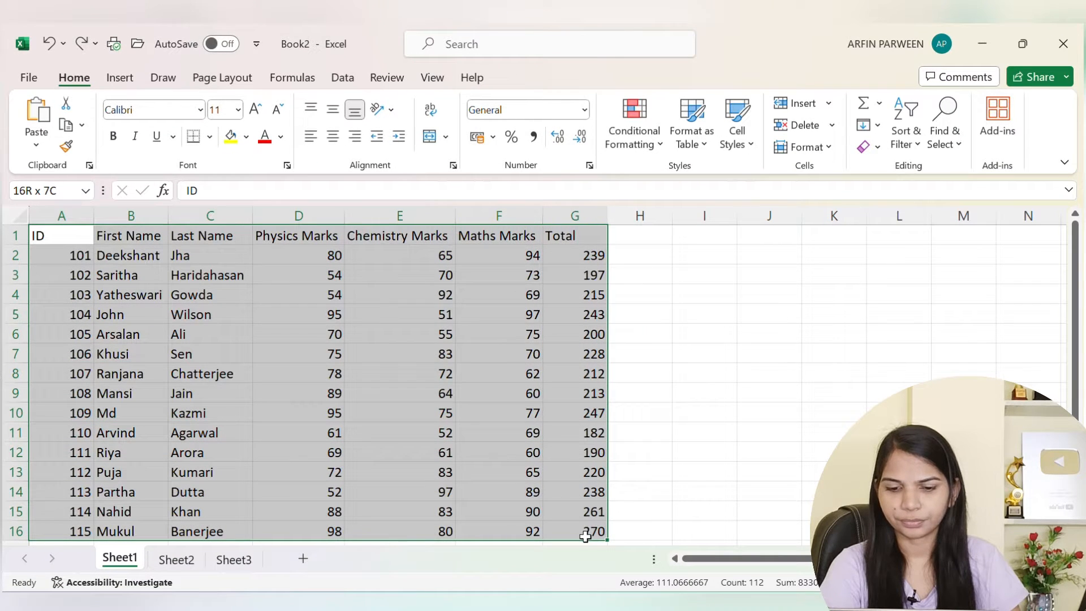
{"action": "left_click", "coordinate": [82, 127]}
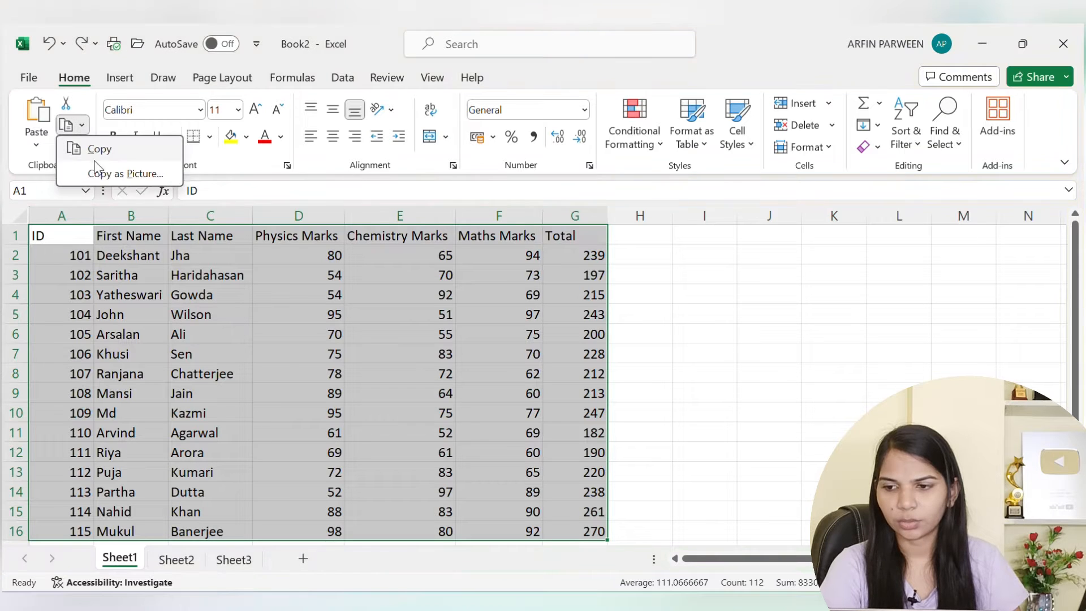
{"action": "left_click", "coordinate": [110, 173]}
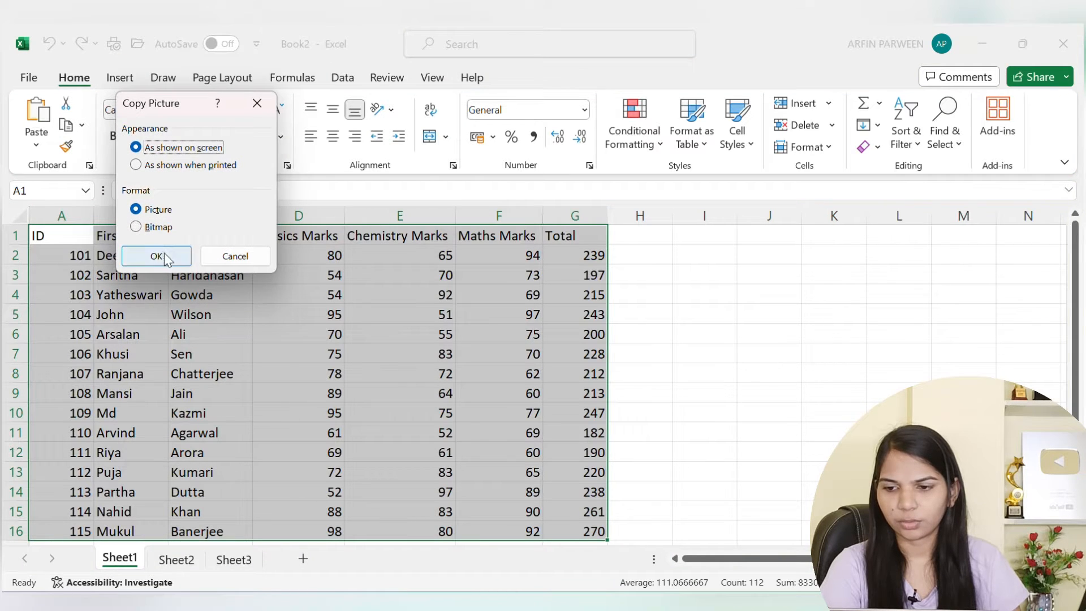
{"action": "left_click", "coordinate": [163, 255]}
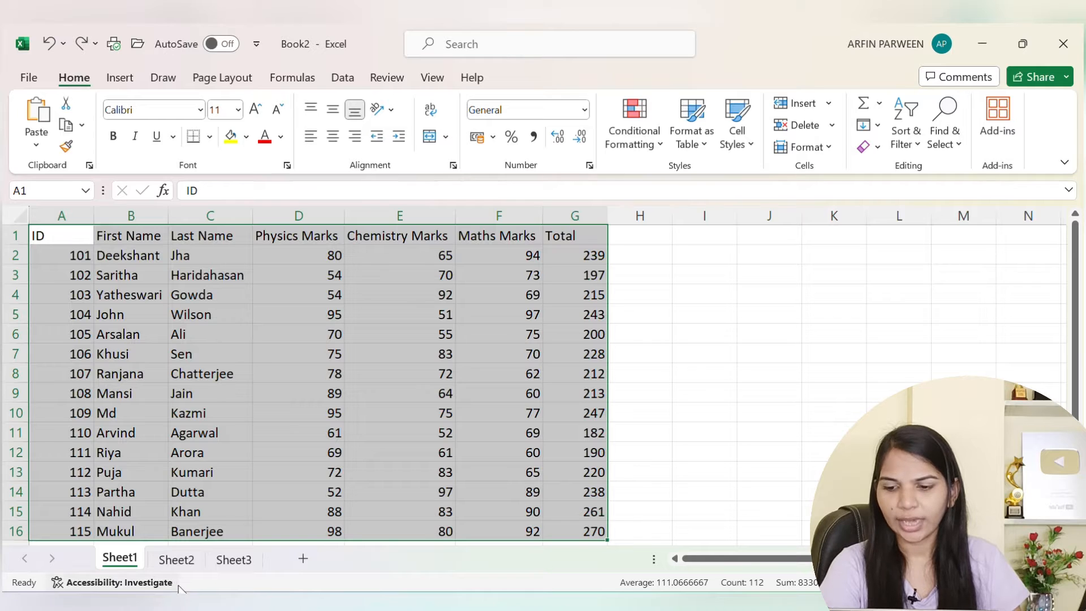
Paste the table picture at C3 on Sheet2 and move it about one column to the right.
{"action": "left_click", "coordinate": [183, 564]}
{"action": "left_click", "coordinate": [176, 268]}
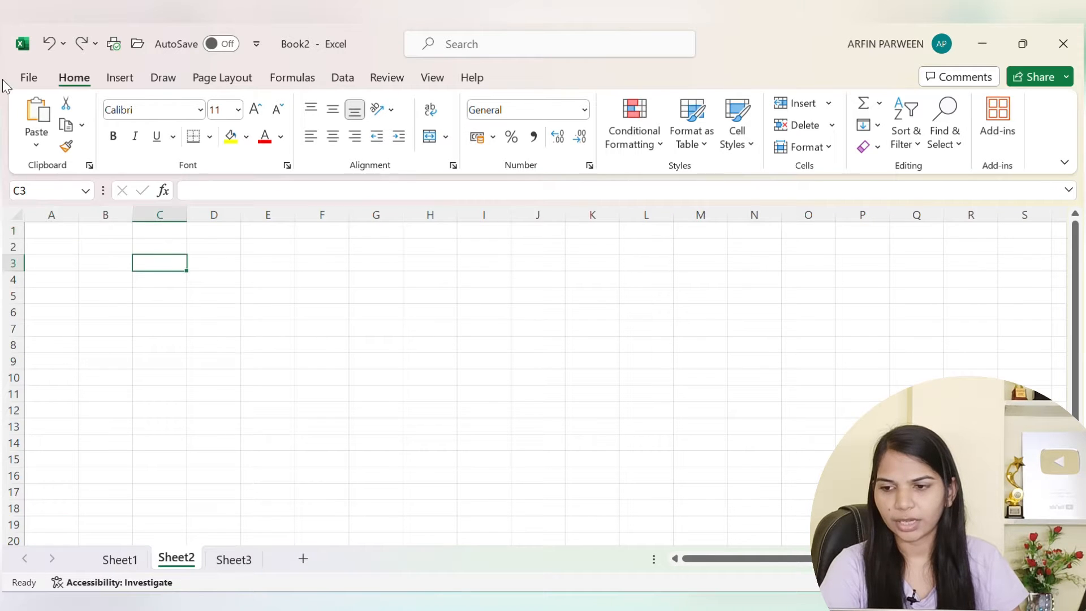
{"action": "key", "text": "ctrl+v"}
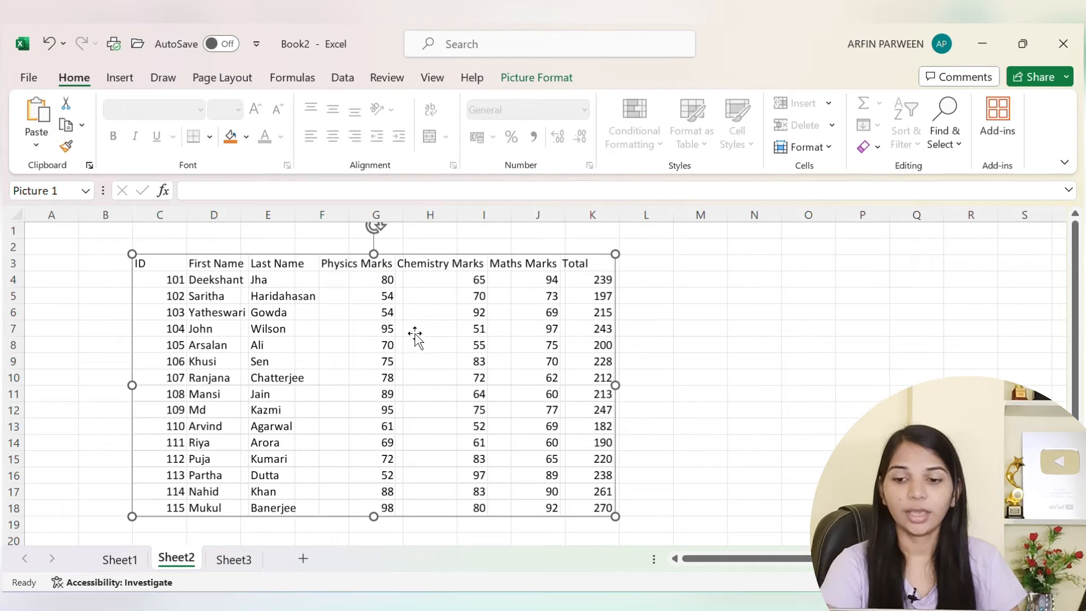
{"action": "left_click_drag", "start_coordinate": [518, 378], "coordinate": [458, 385]}
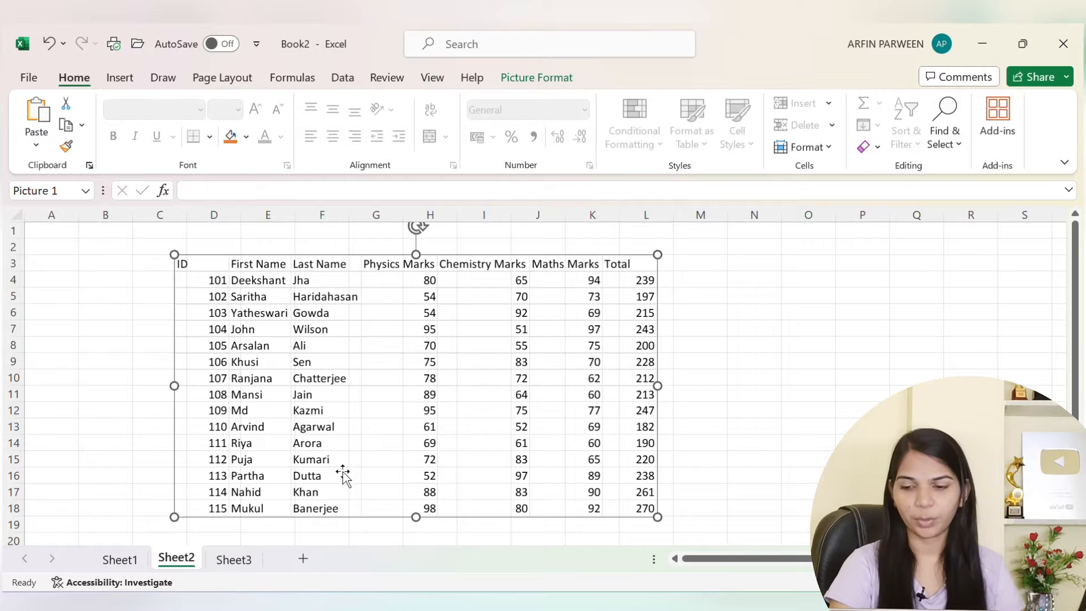
Check on Sheet1 how single cells and a range of the original table can be selected.
{"action": "left_click", "coordinate": [136, 559]}
{"action": "left_click", "coordinate": [195, 390]}
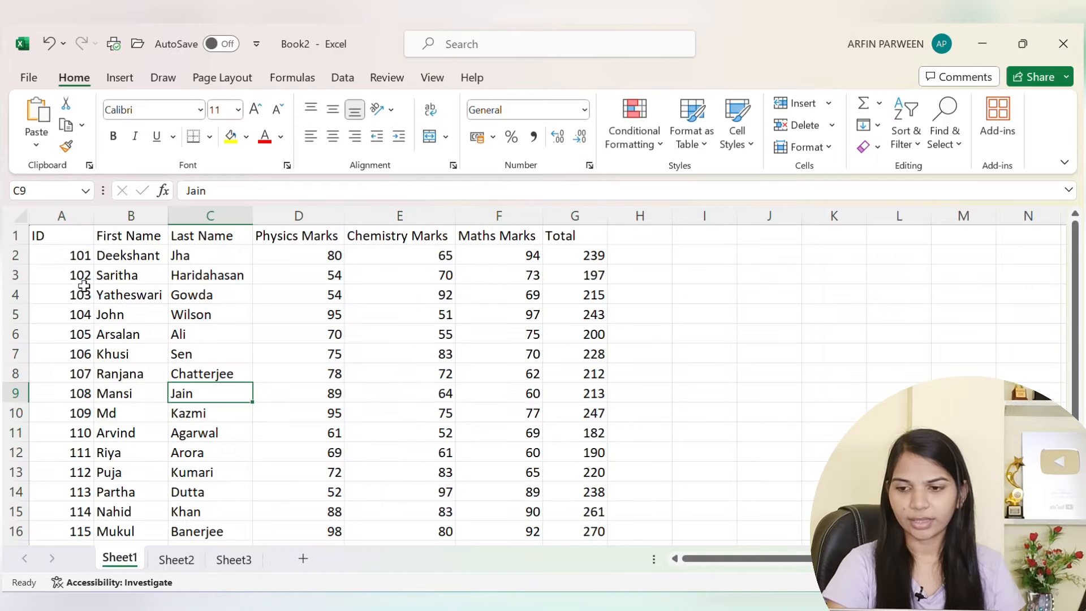
{"action": "left_click_drag", "start_coordinate": [81, 252], "coordinate": [559, 487]}
{"action": "left_click", "coordinate": [522, 419]}
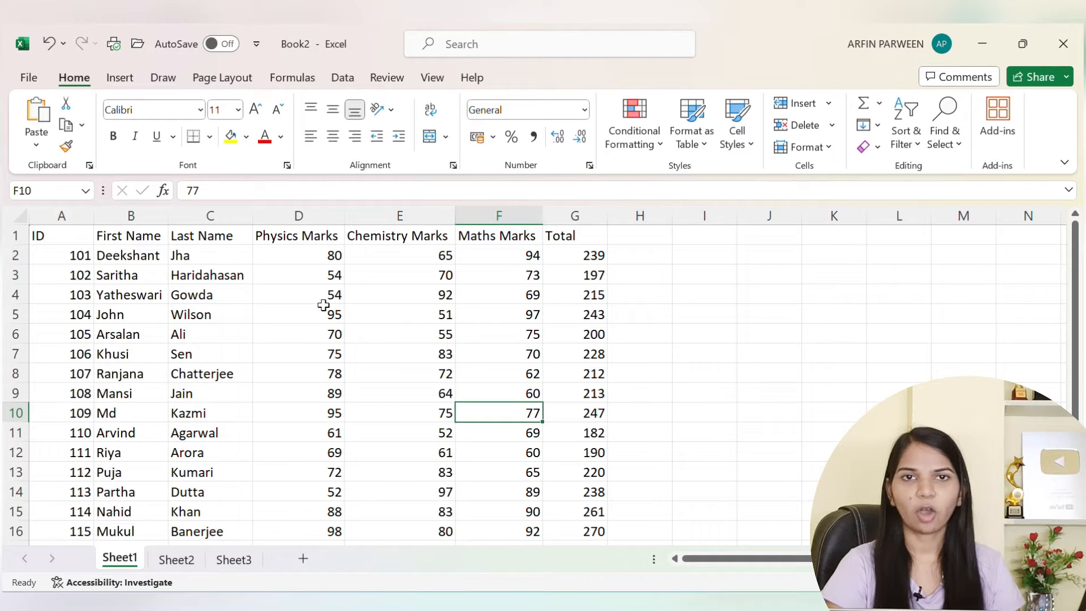
Return to Sheet2 and move the table picture left so it starts in column B at row 3.
{"action": "left_click", "coordinate": [185, 562]}
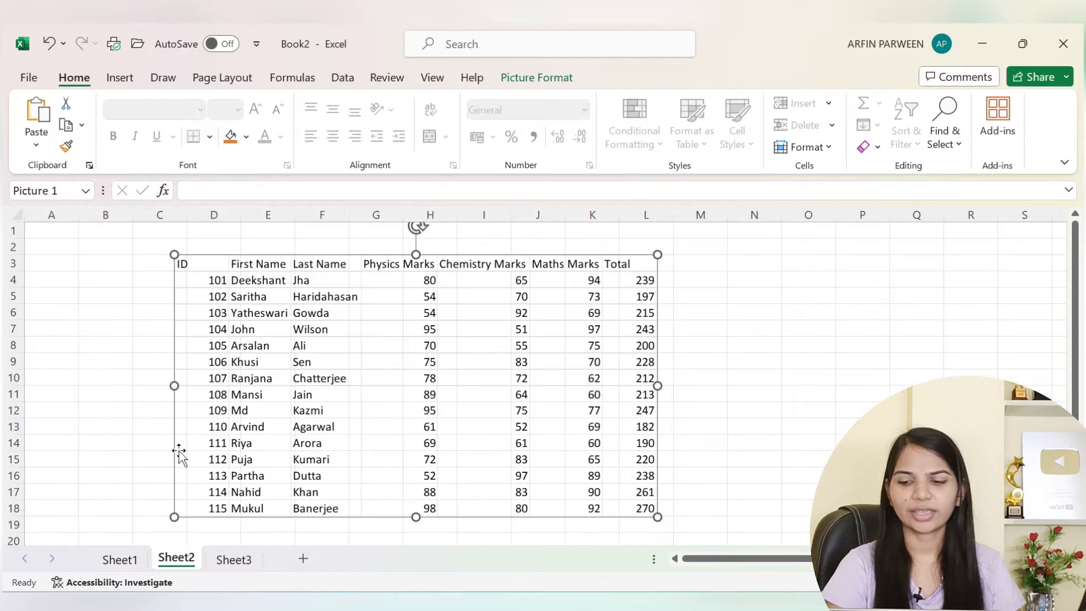
{"action": "left_click_drag", "start_coordinate": [328, 396], "coordinate": [313, 368]}
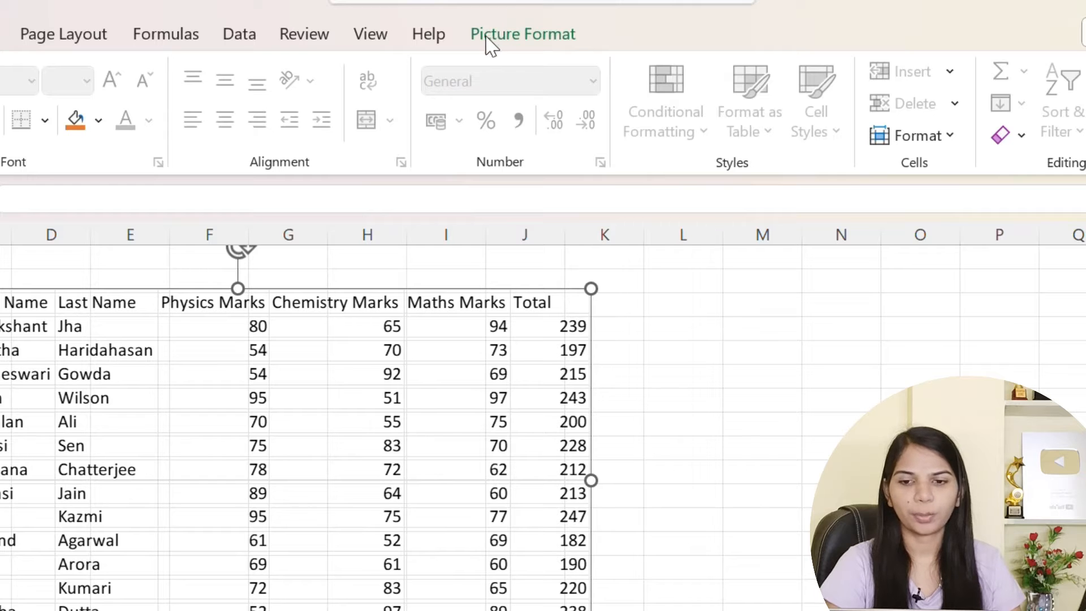
Examine the picture formatting options for the table picture, including Transparency and the Preset, Shadow and 3-D Rotation effects.
{"action": "left_click", "coordinate": [521, 46]}
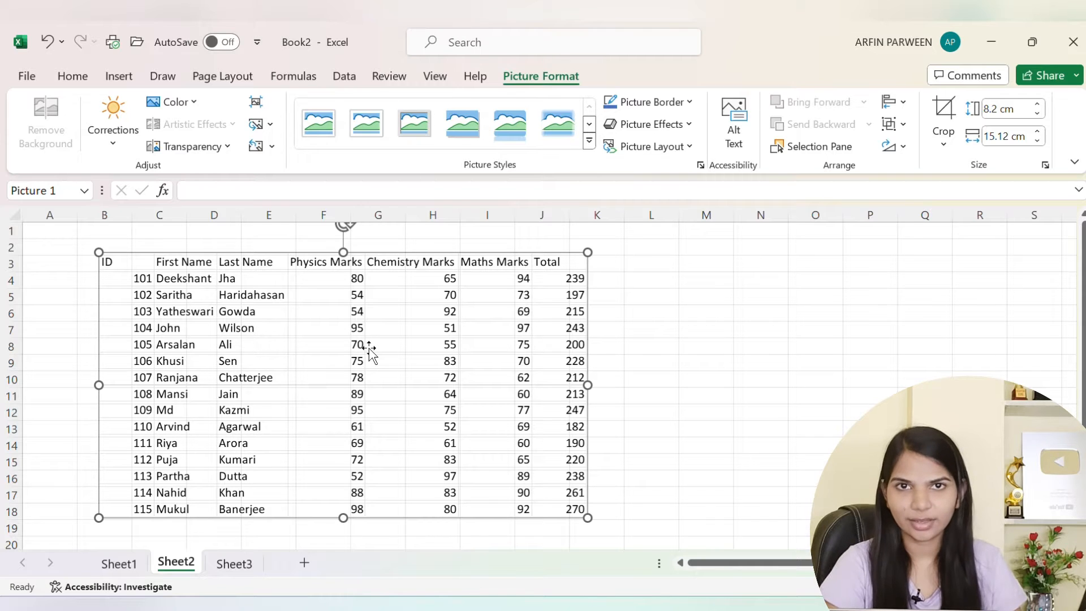
{"action": "left_click", "coordinate": [215, 151]}
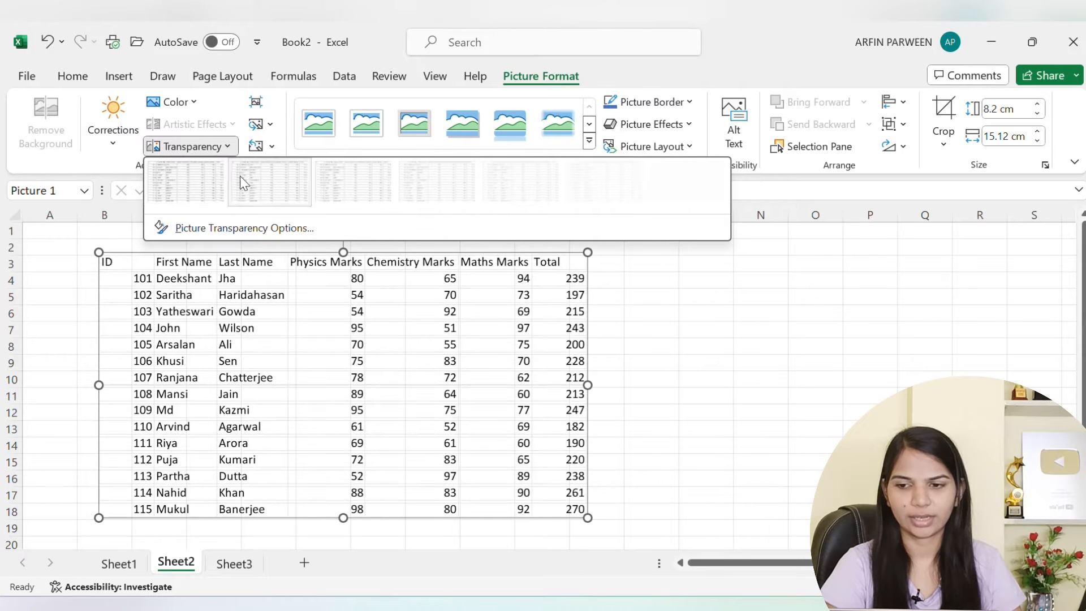
{"action": "left_click", "coordinate": [766, 395]}
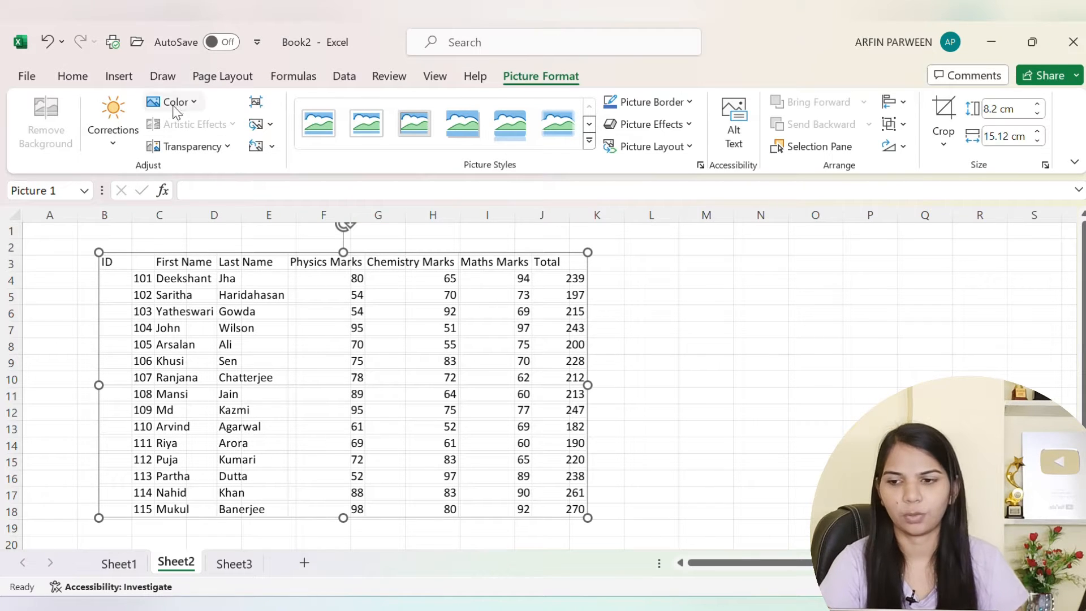
{"action": "left_click", "coordinate": [690, 127]}
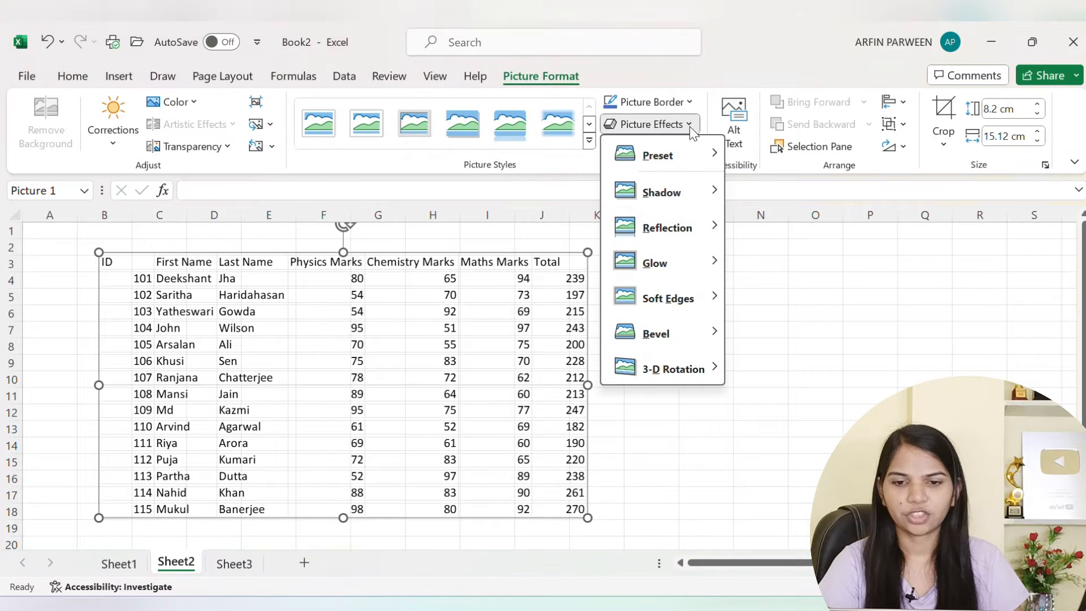
{"action": "mouse_move", "coordinate": [676, 161]}
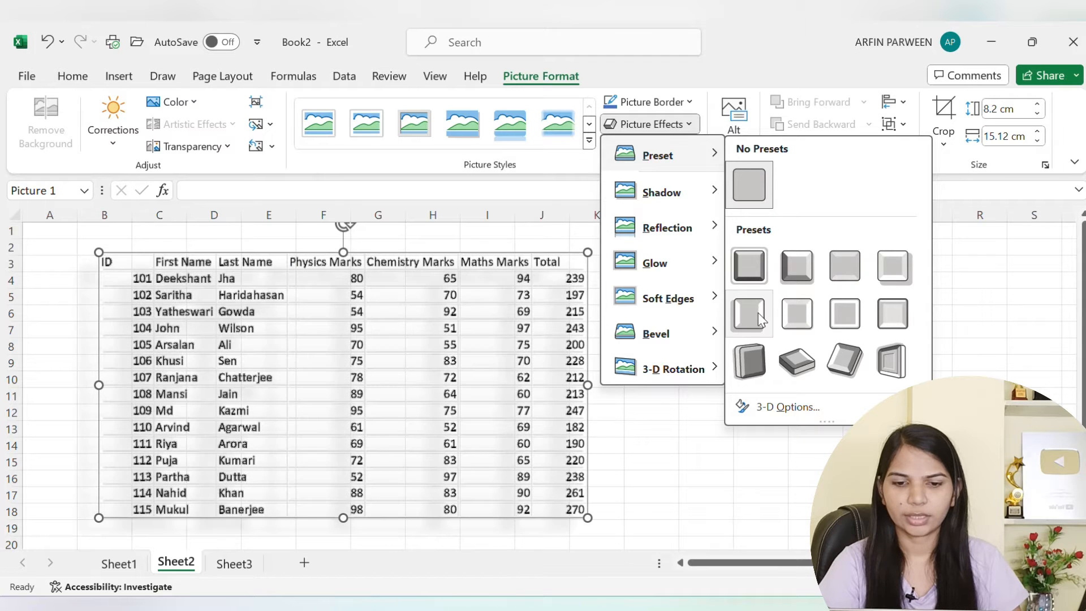
{"action": "mouse_move", "coordinate": [697, 198]}
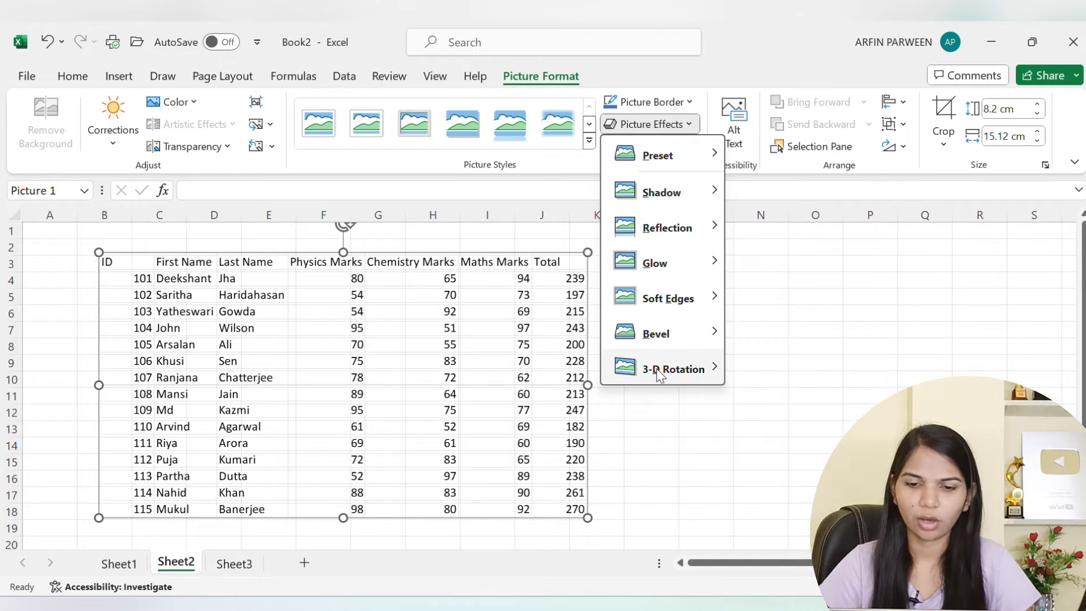
{"action": "mouse_move", "coordinate": [657, 371]}
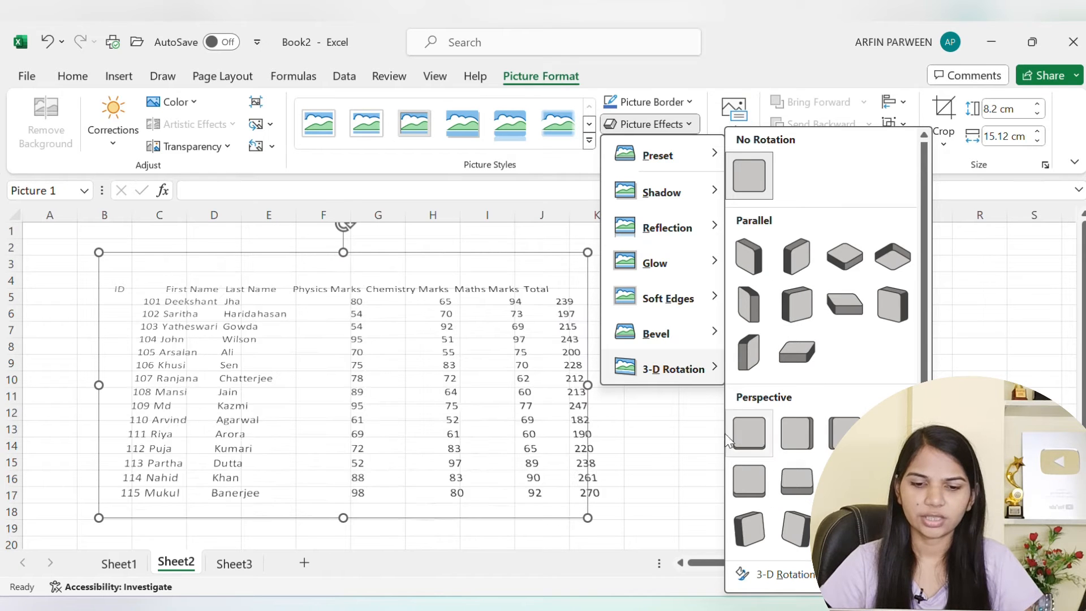
{"action": "left_click", "coordinate": [652, 434]}
{"action": "left_click", "coordinate": [697, 373]}
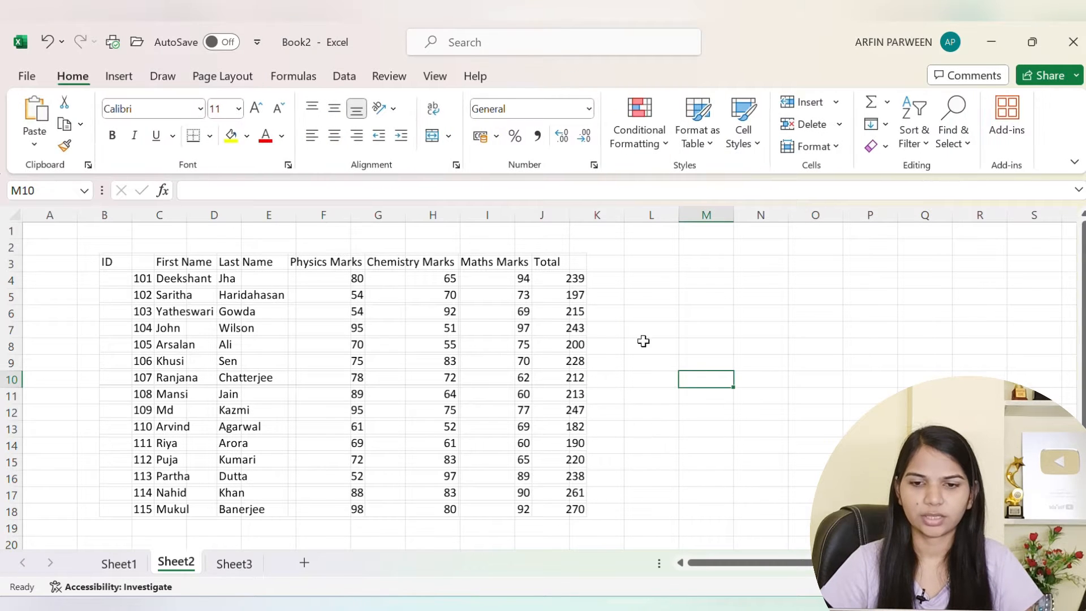
{"action": "left_click", "coordinate": [417, 337]}
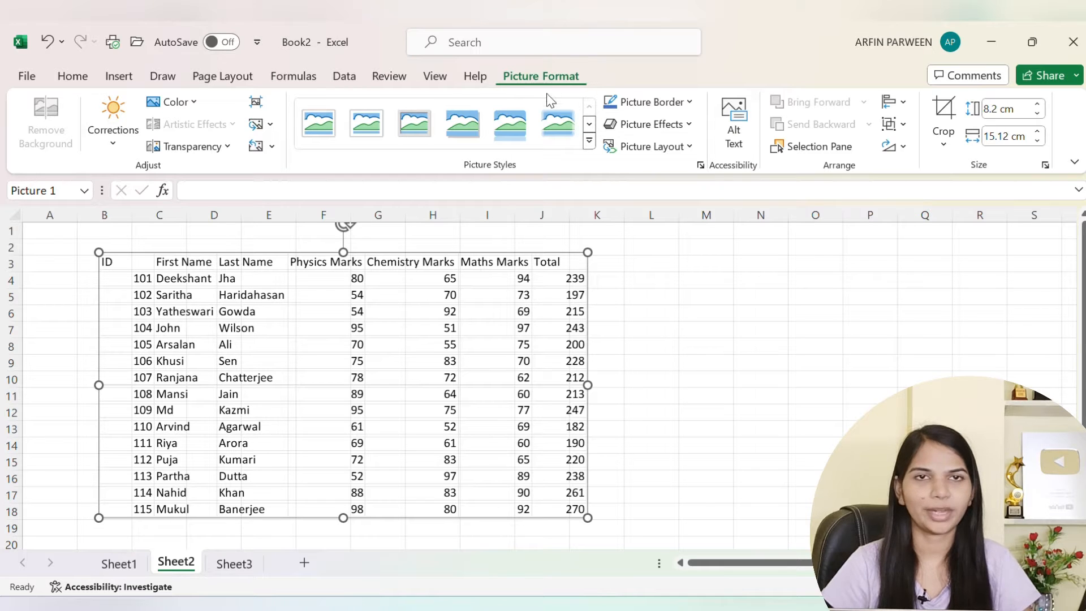
{"action": "left_click", "coordinate": [604, 395]}
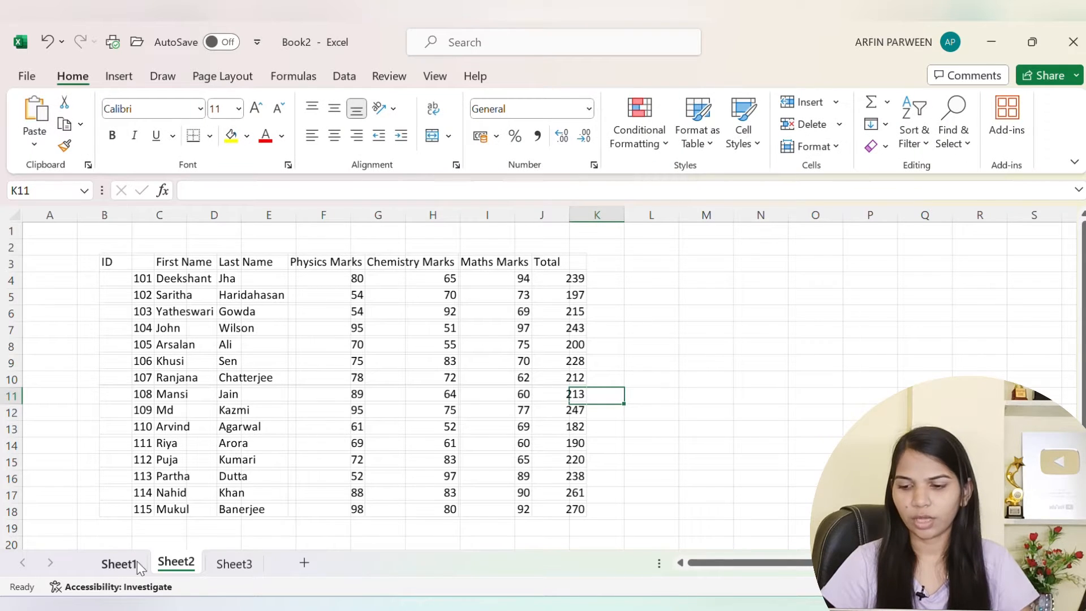
Return to Sheet1 and review the available copy options.
{"action": "left_click", "coordinate": [130, 565]}
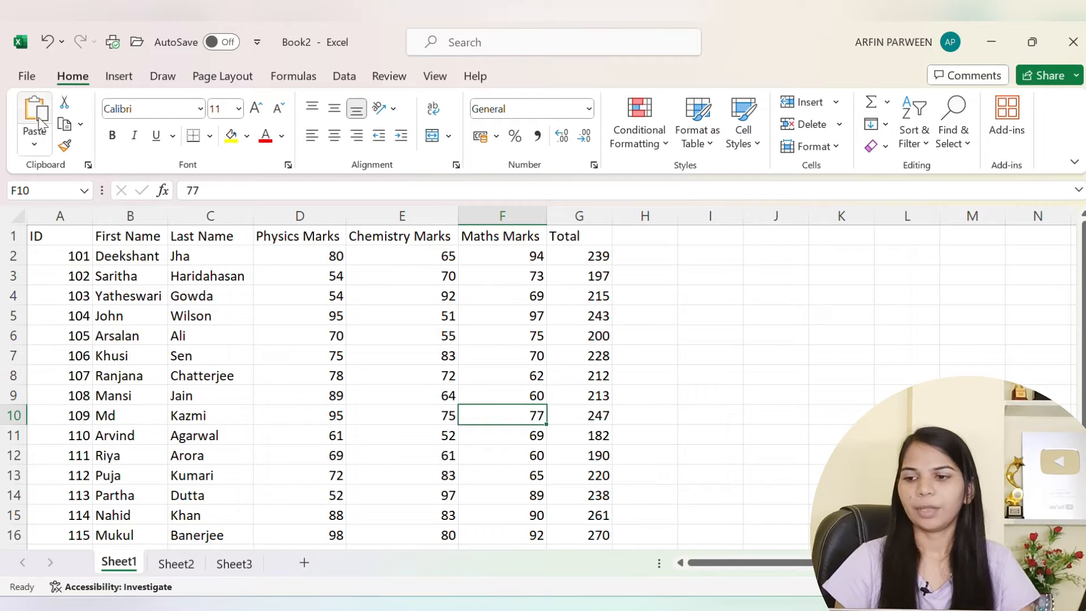
{"action": "left_click", "coordinate": [79, 125]}
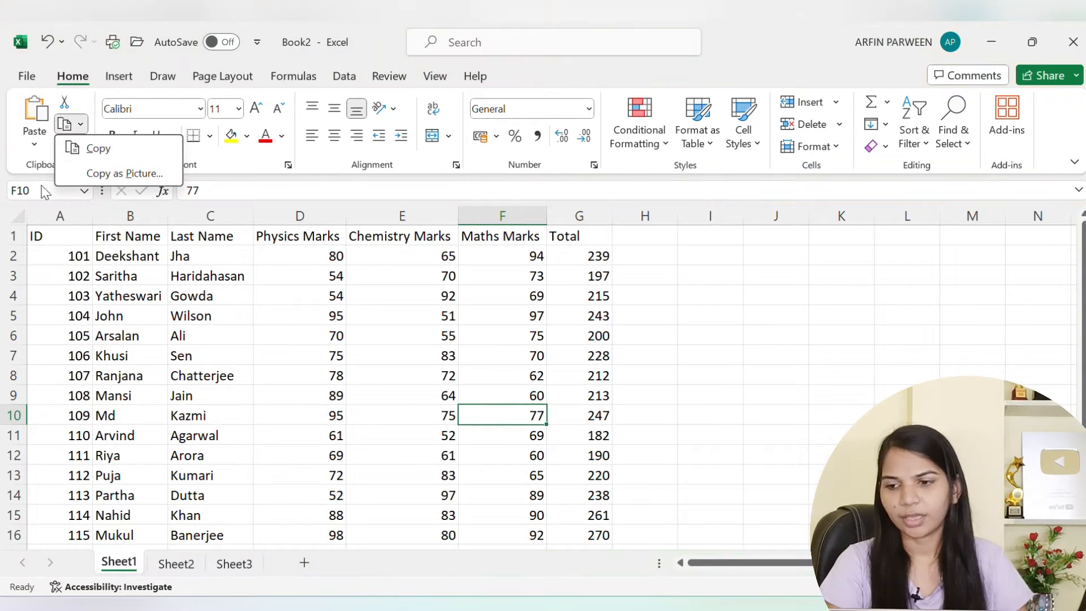
{"action": "left_click", "coordinate": [76, 275]}
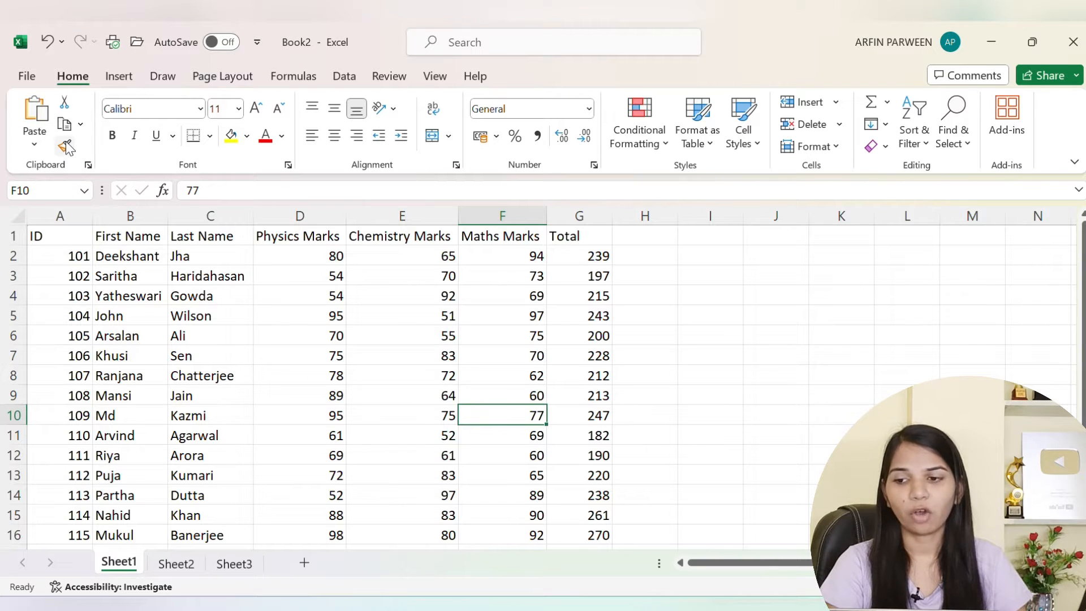
{"action": "left_click", "coordinate": [307, 281]}
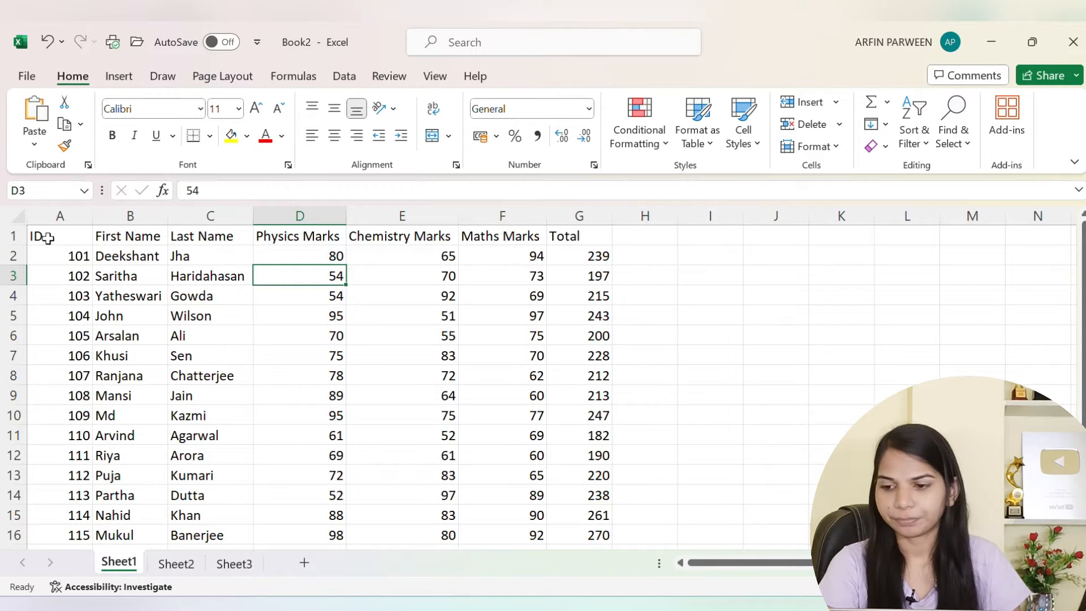
Set the font of the header cells A1:G1 to Aptos Narrow.
{"action": "left_click_drag", "start_coordinate": [43, 236], "coordinate": [587, 239]}
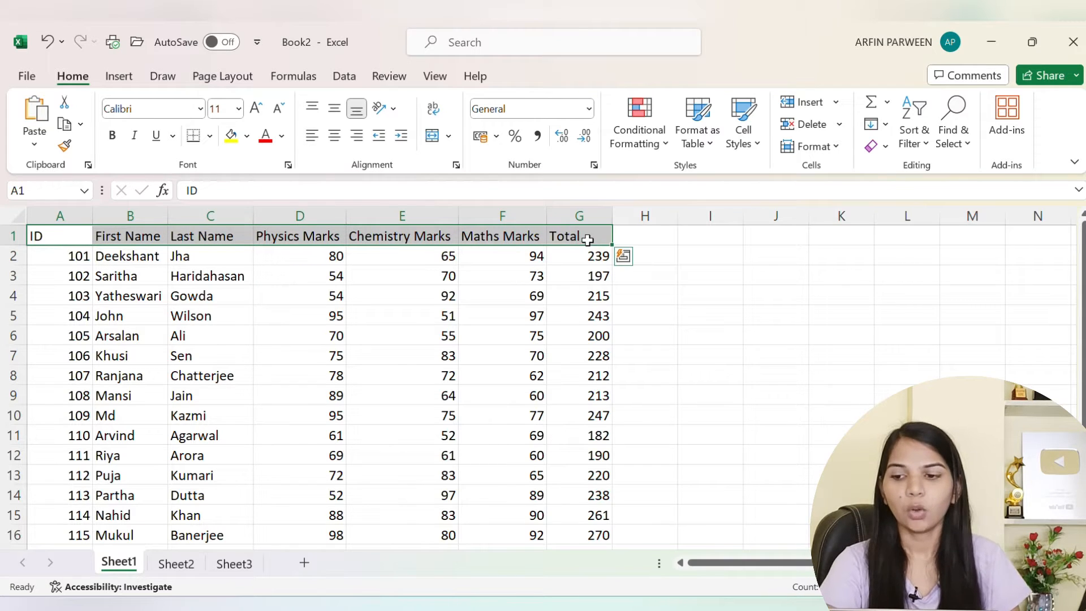
{"action": "left_click", "coordinate": [201, 110]}
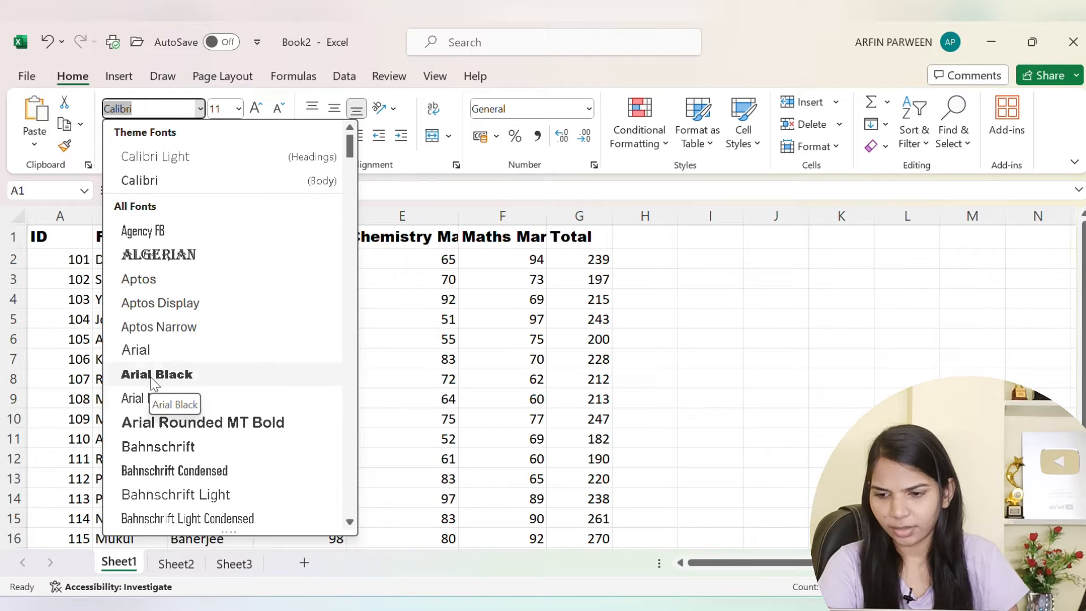
{"action": "left_click", "coordinate": [148, 335]}
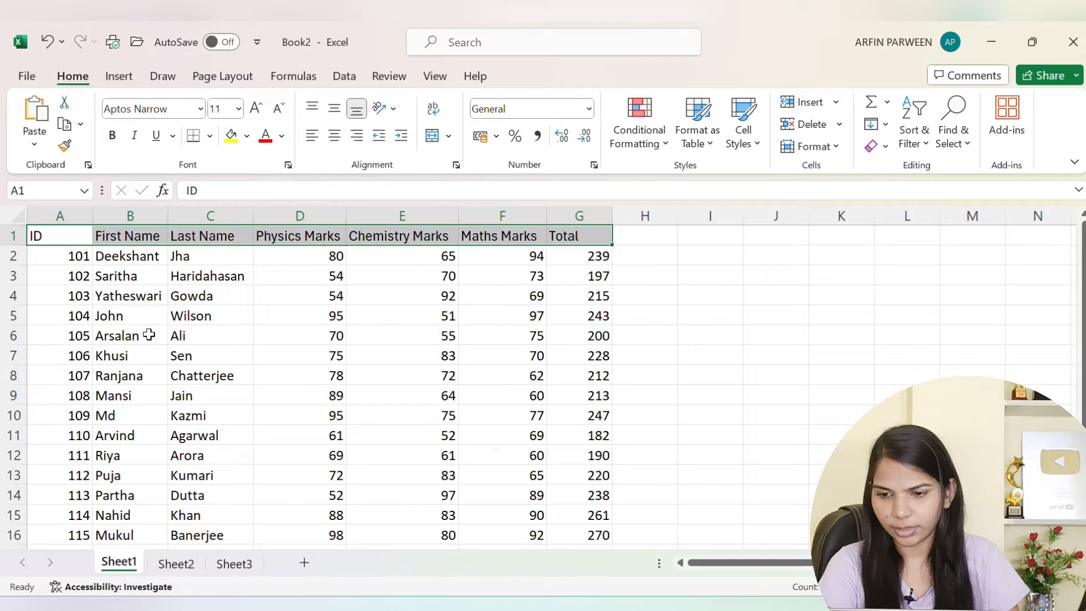
{"action": "left_click", "coordinate": [337, 340]}
{"action": "left_click_drag", "start_coordinate": [77, 233], "coordinate": [600, 237]}
{"action": "left_click", "coordinate": [504, 239]}
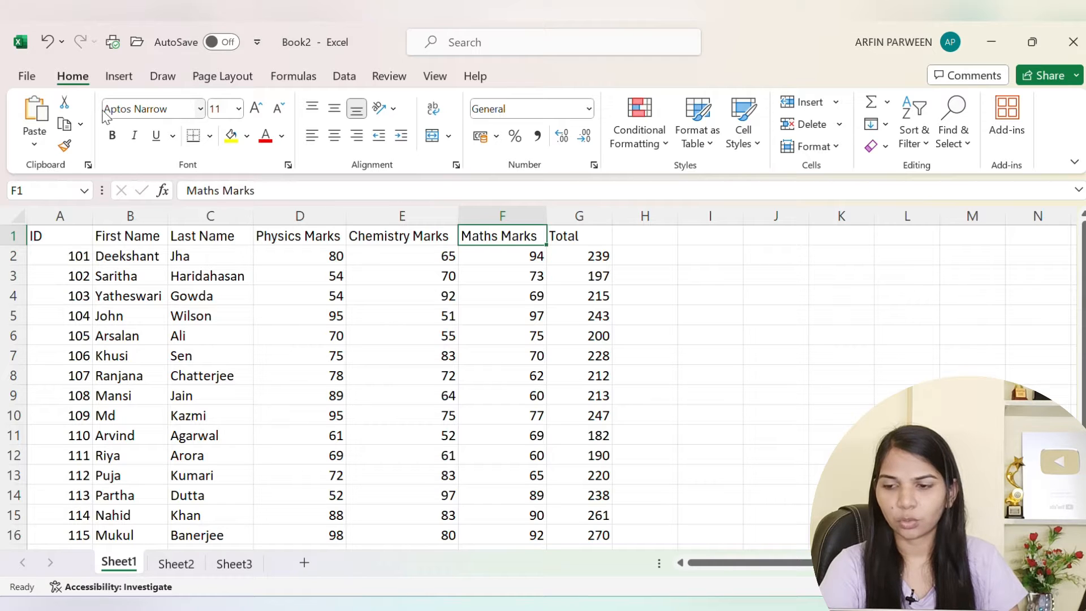
{"action": "left_click", "coordinate": [142, 279]}
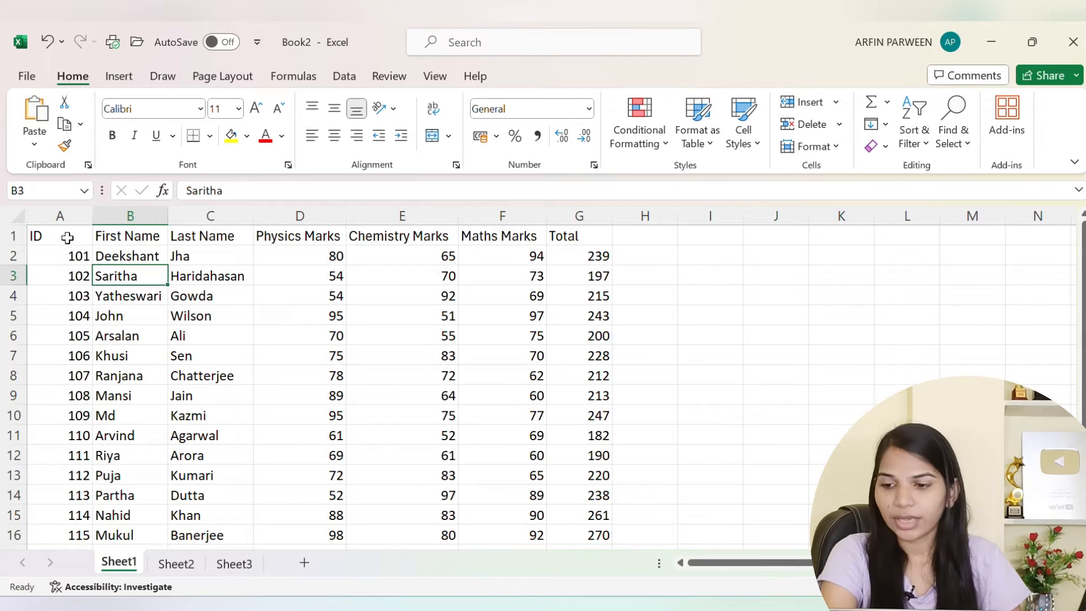
{"action": "left_click_drag", "start_coordinate": [67, 237], "coordinate": [583, 237]}
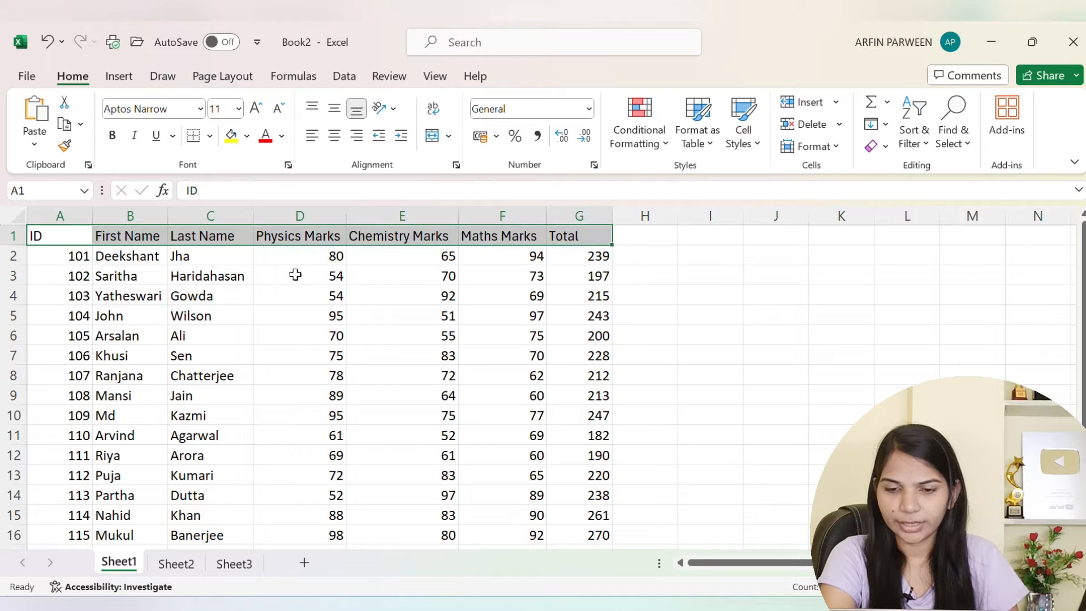
{"action": "left_click", "coordinate": [295, 275]}
Set the font size of the ID header in cell A1 to 12.
{"action": "left_click", "coordinate": [68, 235]}
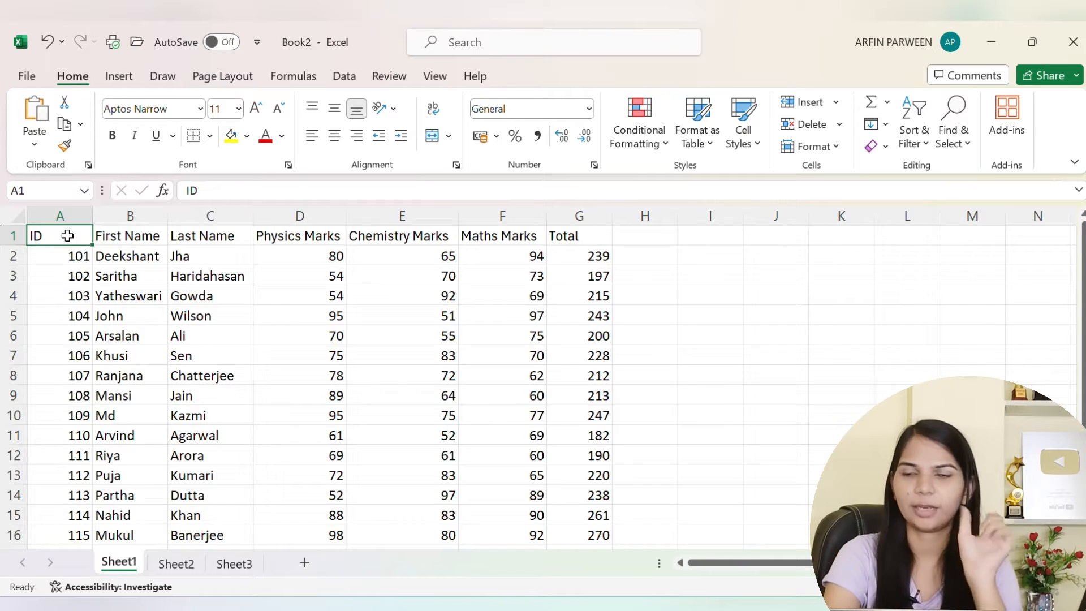
{"action": "left_click", "coordinate": [240, 110]}
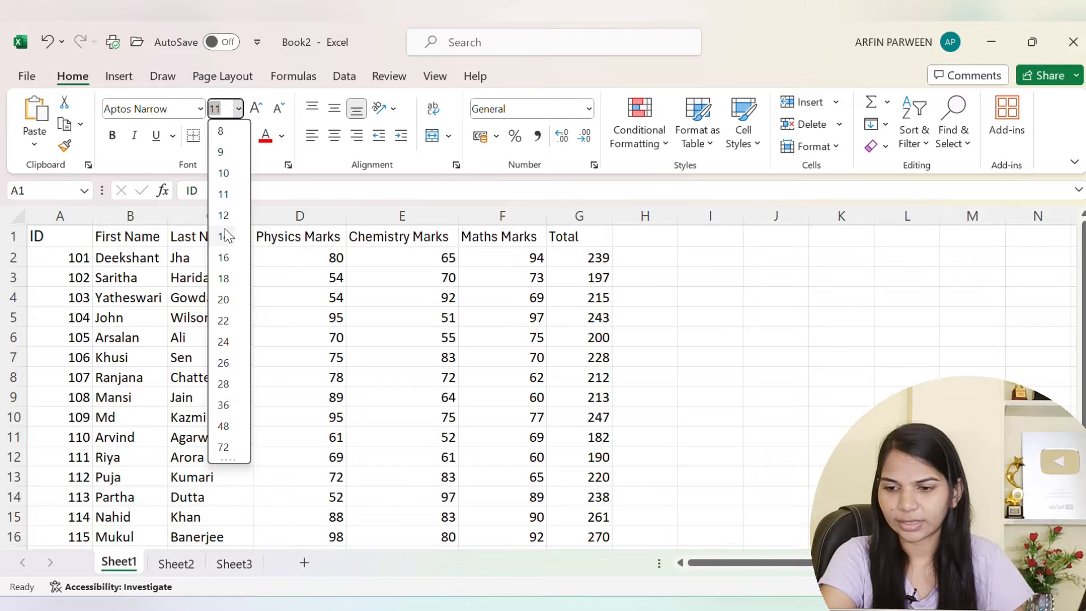
{"action": "left_click", "coordinate": [224, 216]}
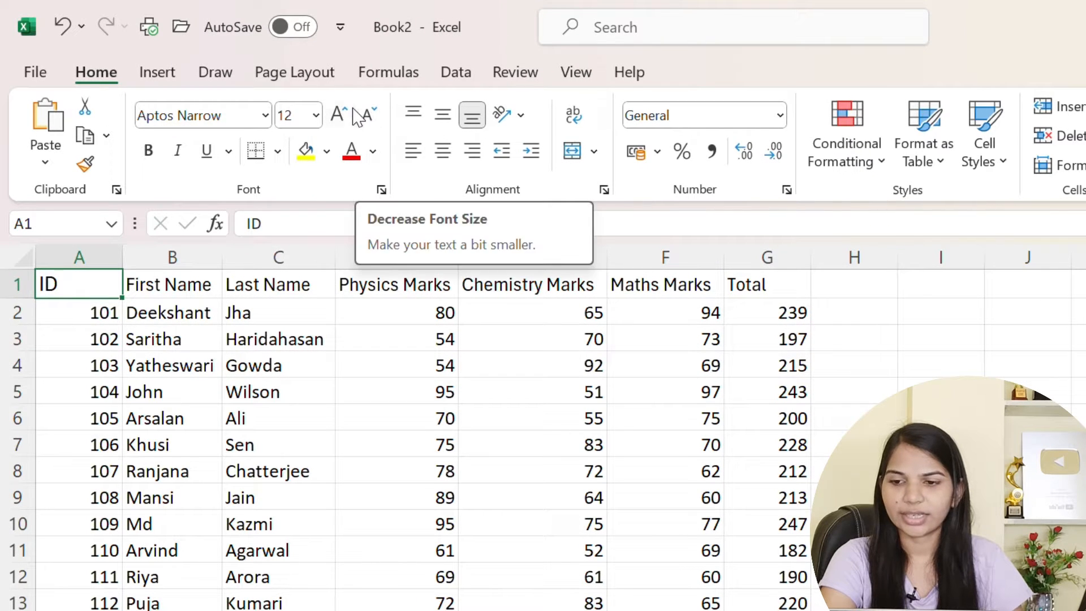
Enlarge the font of the ID header in increments up to size 24.
{"action": "left_click", "coordinate": [339, 115]}
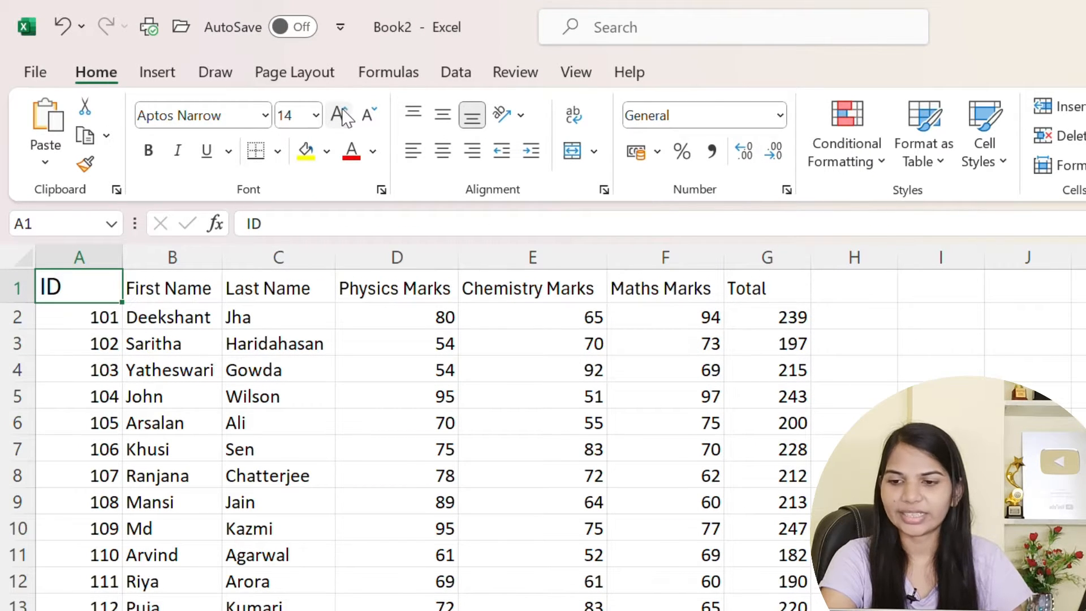
{"action": "left_click", "coordinate": [339, 115]}
{"action": "left_click", "coordinate": [339, 115]}
{"action": "left_click", "coordinate": [340, 115]}
{"action": "left_click", "coordinate": [340, 115]}
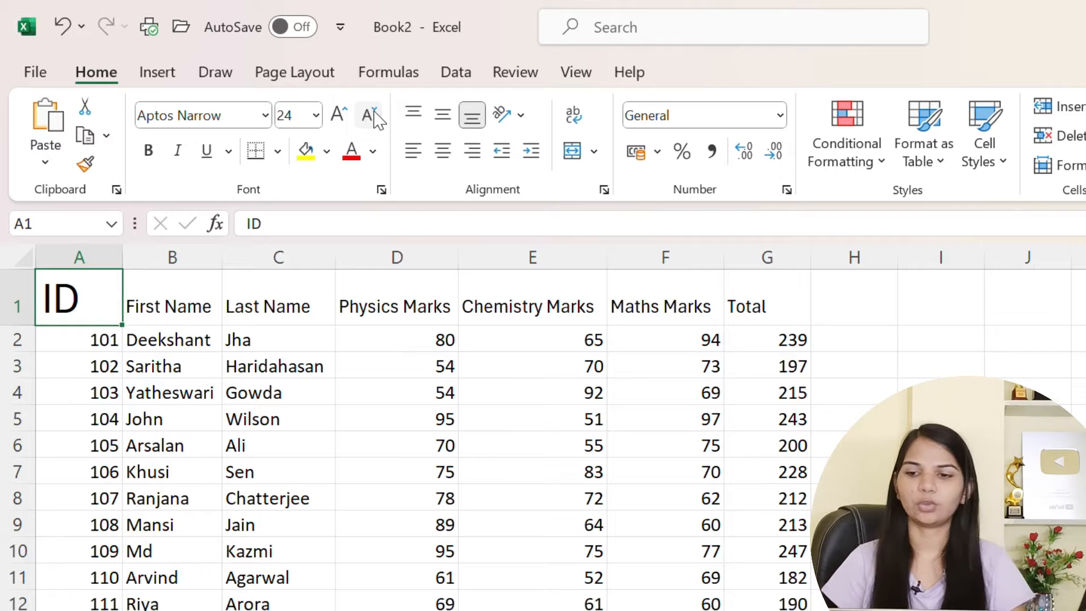
Reduce the font of the ID header in increments back to size 12.
{"action": "left_click", "coordinate": [369, 115]}
{"action": "left_click", "coordinate": [369, 115]}
{"action": "left_click", "coordinate": [369, 115]}
{"action": "left_click", "coordinate": [372, 118]}
{"action": "left_click", "coordinate": [373, 117]}
{"action": "left_click", "coordinate": [372, 118]}
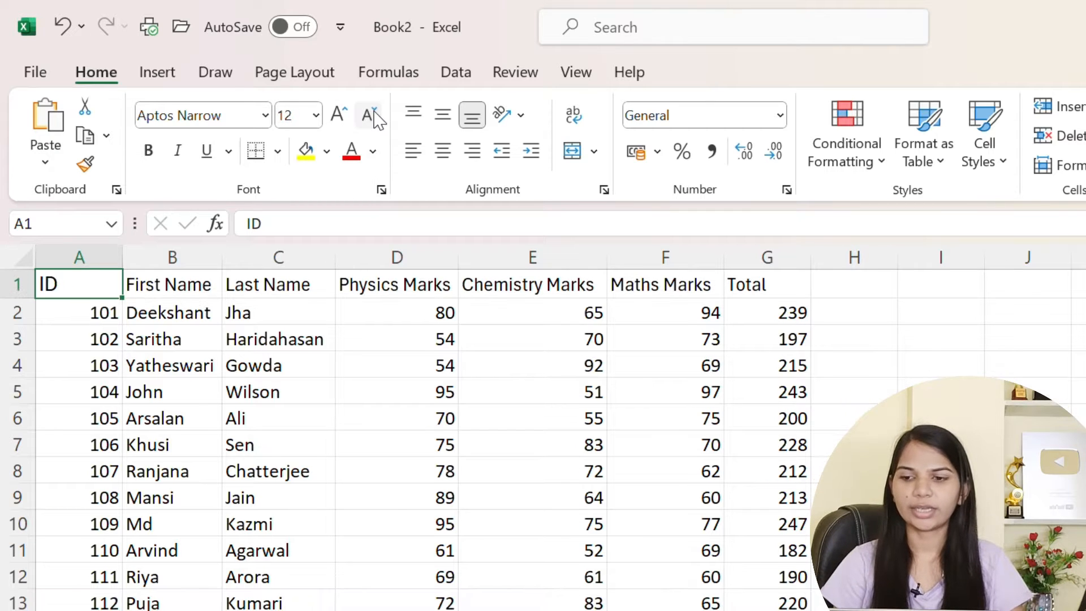
{"action": "left_click", "coordinate": [373, 117]}
{"action": "left_click", "coordinate": [339, 115]}
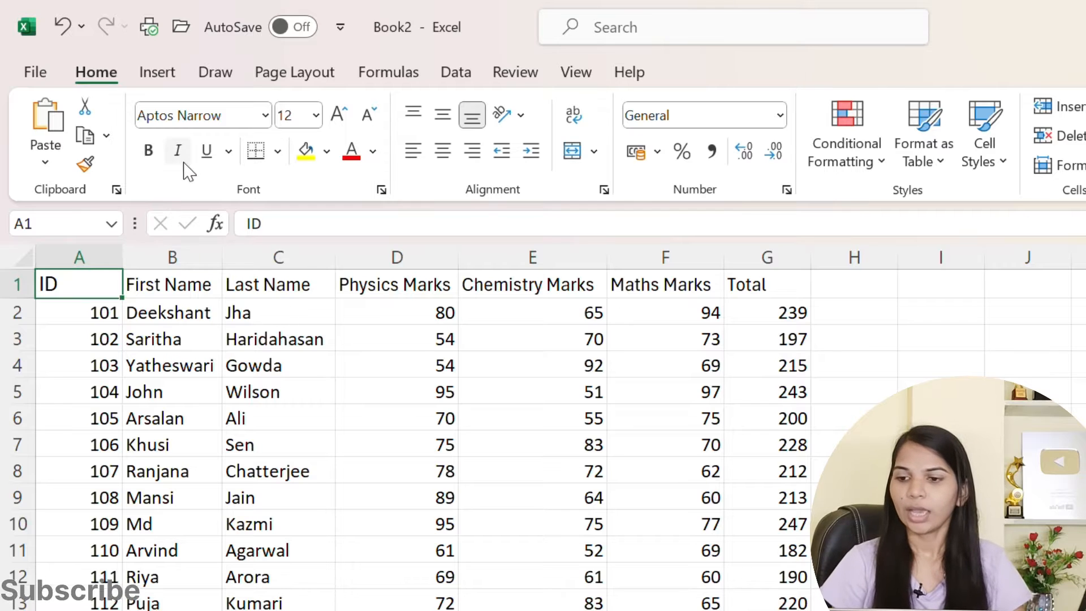
Make the ID header bold, and try italic on it before switching the italic off again.
{"action": "left_click", "coordinate": [148, 151]}
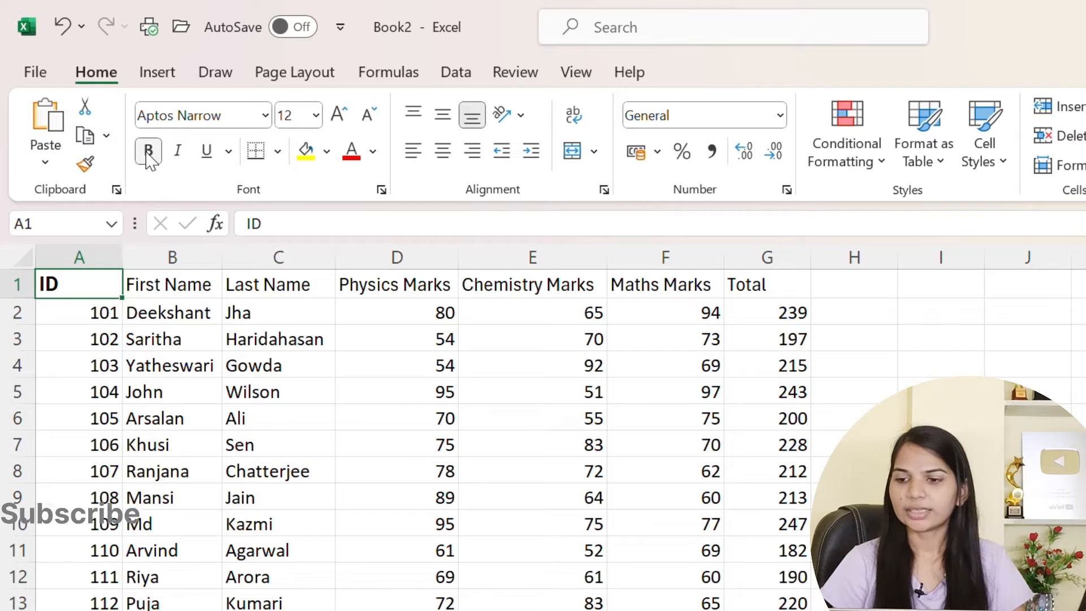
{"action": "left_click", "coordinate": [176, 152]}
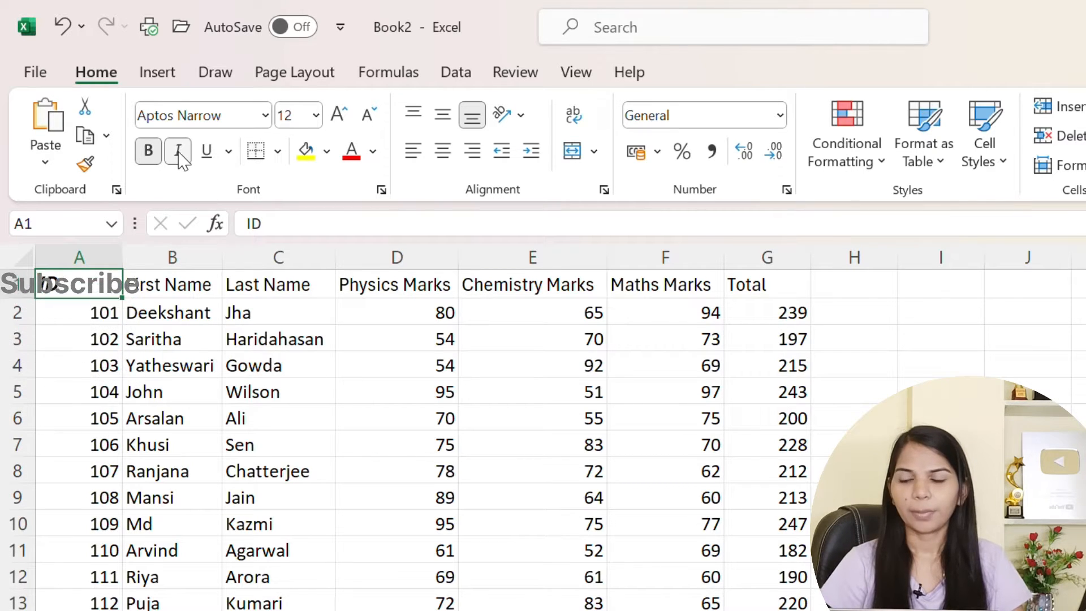
{"action": "left_click", "coordinate": [180, 153]}
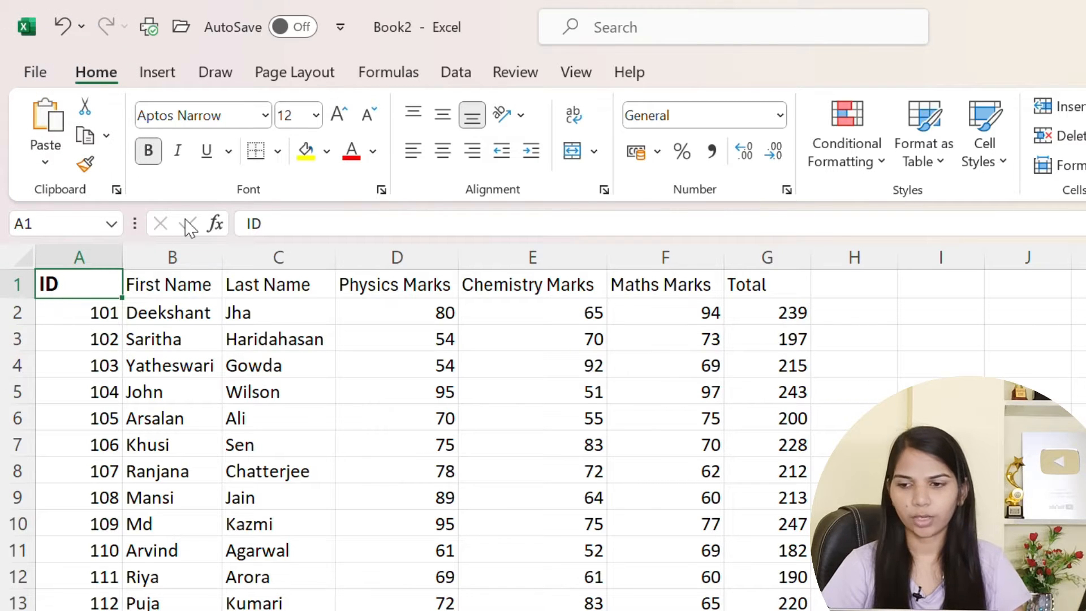
Try a single underline and a double underline on the ID header, and remove the underlining.
{"action": "left_click", "coordinate": [229, 152]}
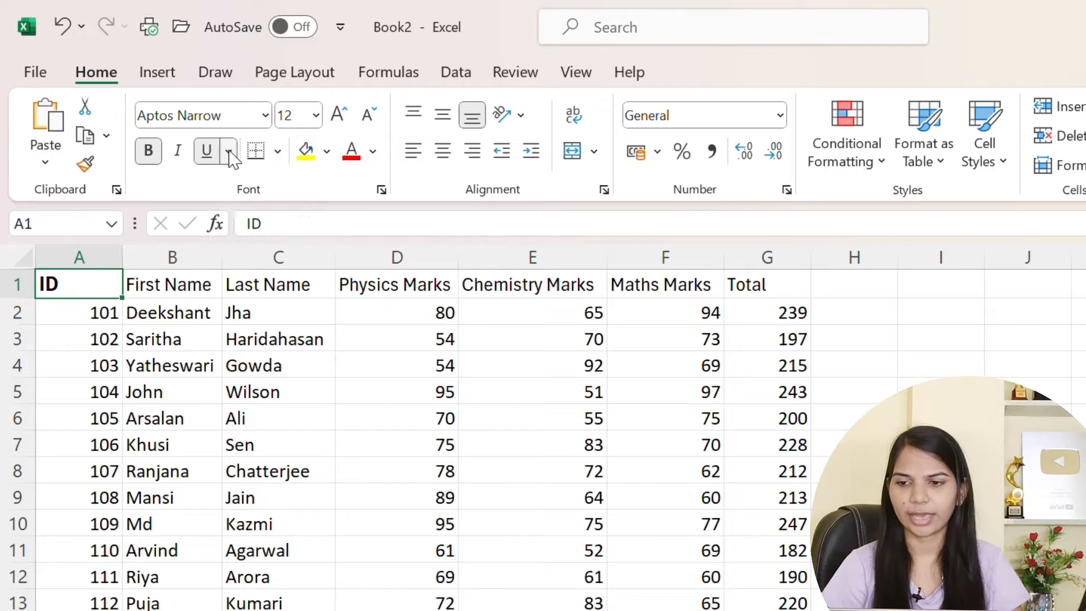
{"action": "left_click", "coordinate": [243, 190]}
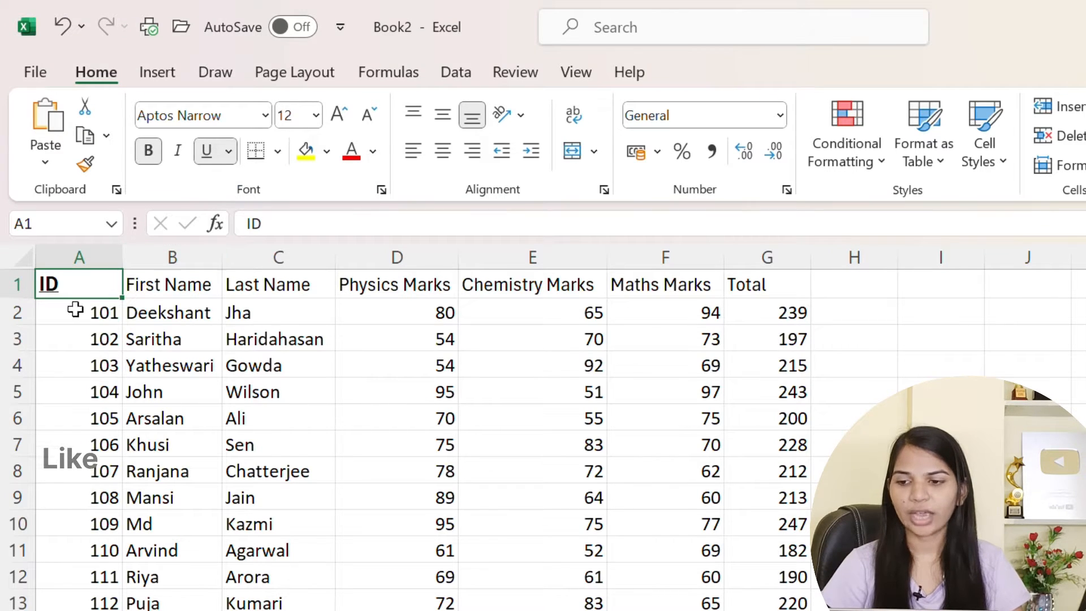
{"action": "left_click", "coordinate": [229, 151]}
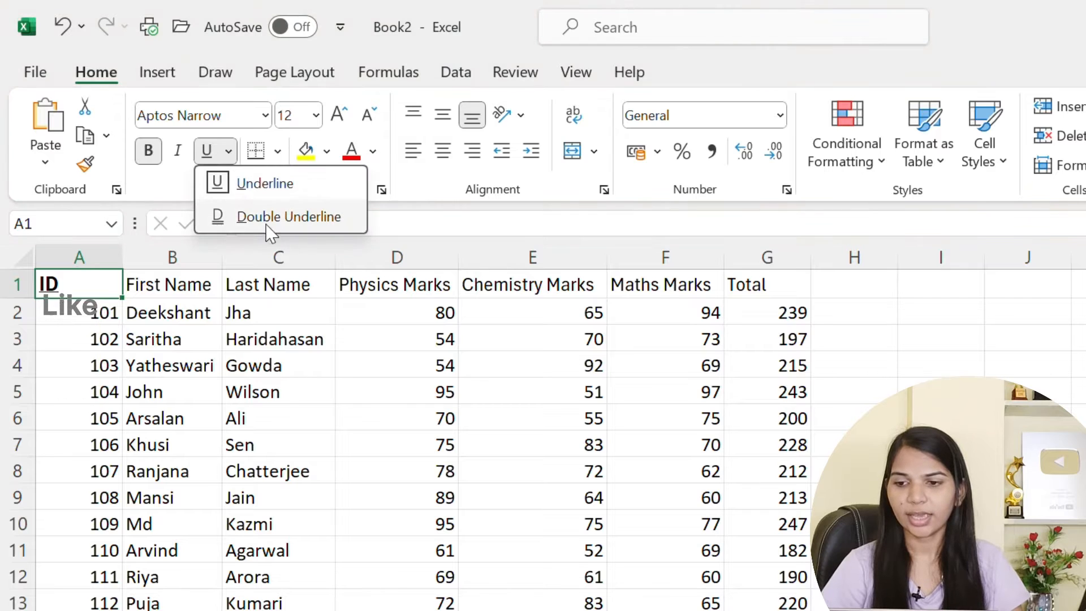
{"action": "left_click", "coordinate": [267, 219]}
{"action": "left_click", "coordinate": [228, 160]}
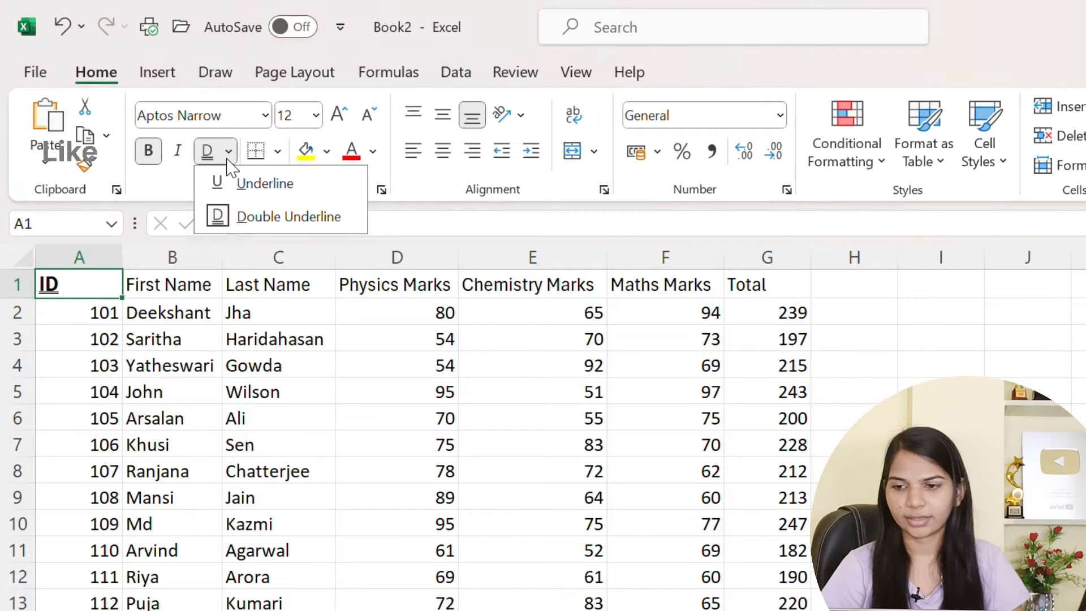
{"action": "left_click", "coordinate": [209, 152]}
{"action": "left_click", "coordinate": [209, 152]}
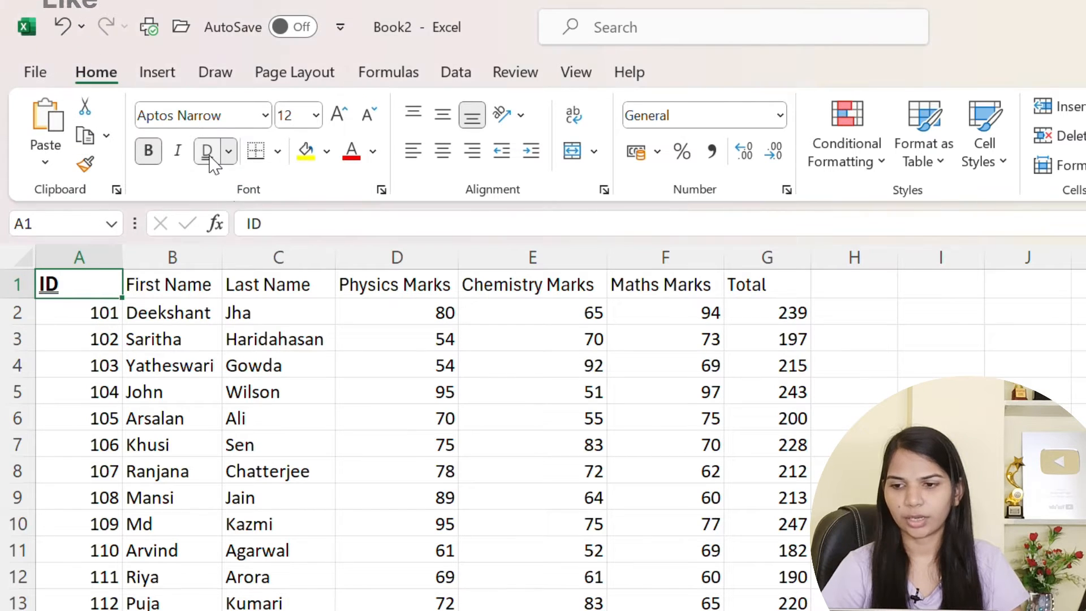
{"action": "left_click", "coordinate": [210, 156]}
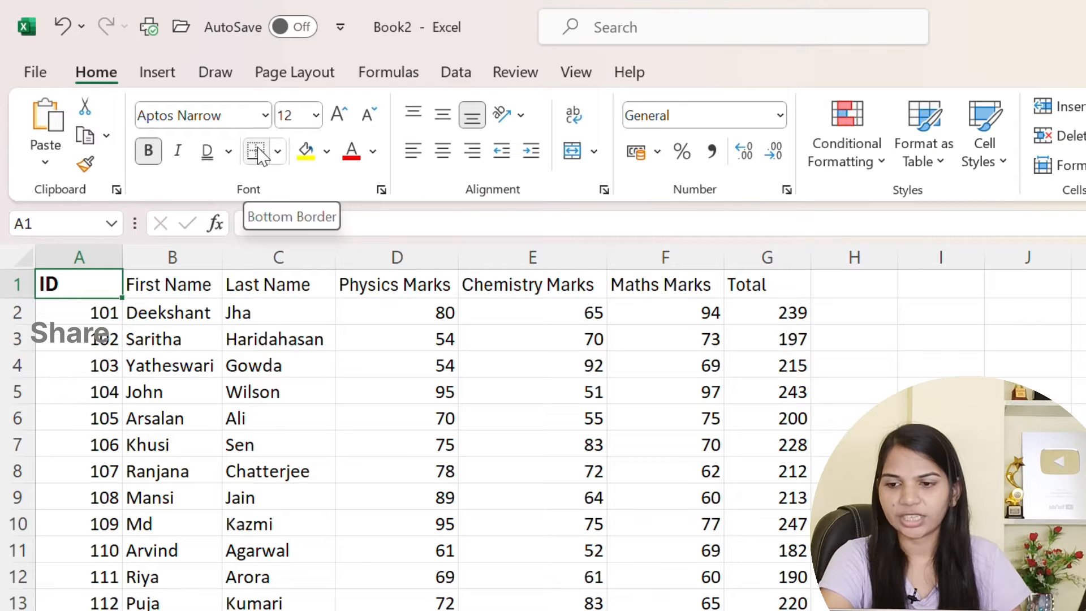
Apply All Borders to the whole marks table, A1:G16.
{"action": "left_click", "coordinate": [315, 365]}
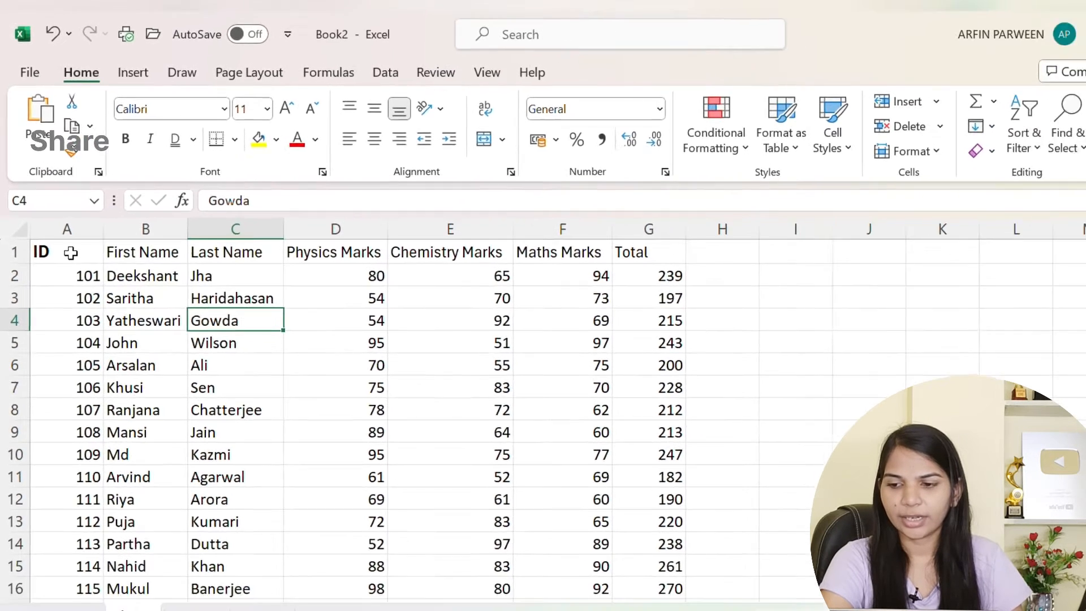
{"action": "left_click", "coordinate": [70, 253]}
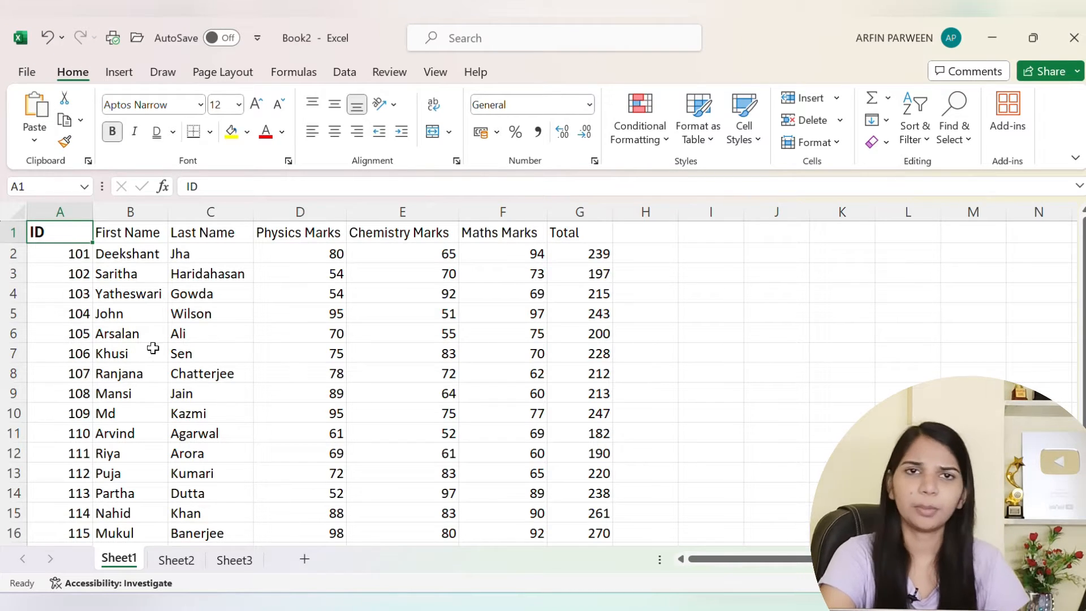
{"action": "left_click", "coordinate": [181, 369]}
{"action": "left_click_drag", "start_coordinate": [66, 232], "coordinate": [577, 488]}
{"action": "scroll", "coordinate": [451, 413], "scroll_direction": "up", "scroll_amount": 1}
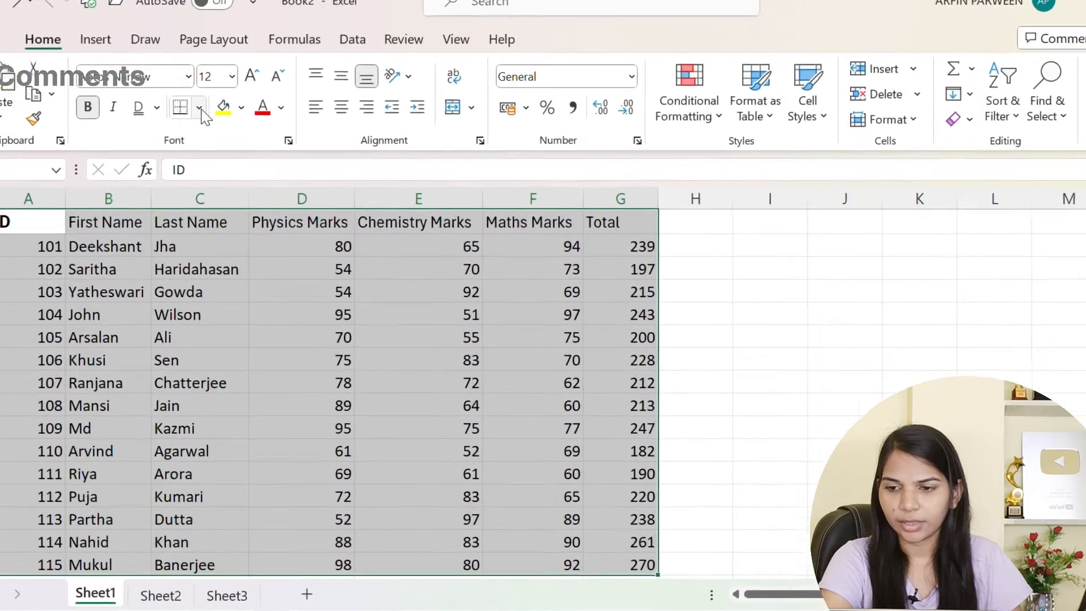
{"action": "left_click", "coordinate": [209, 131]}
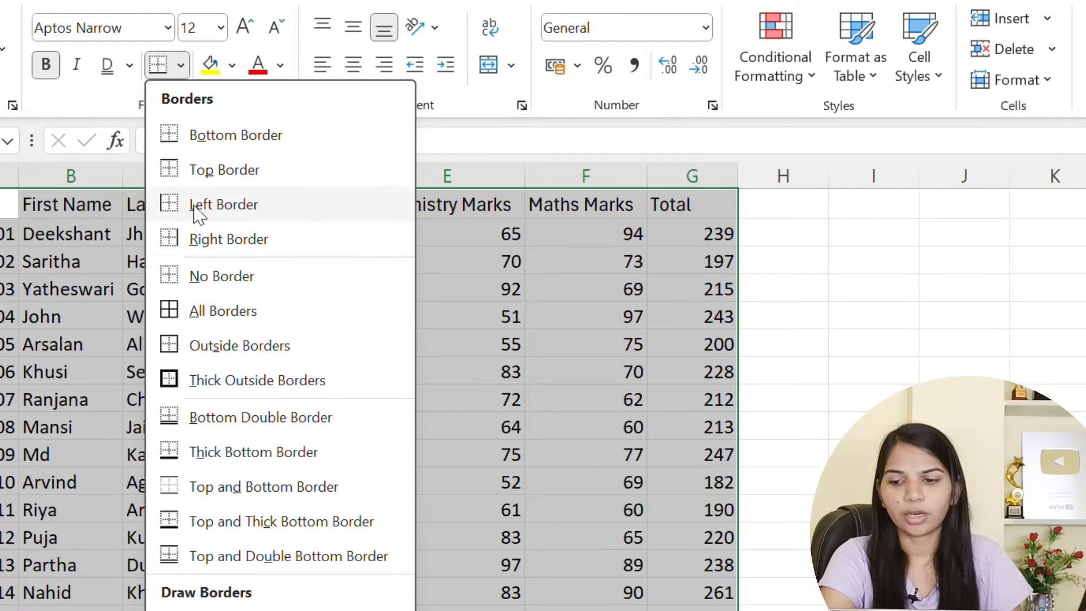
{"action": "left_click", "coordinate": [227, 310]}
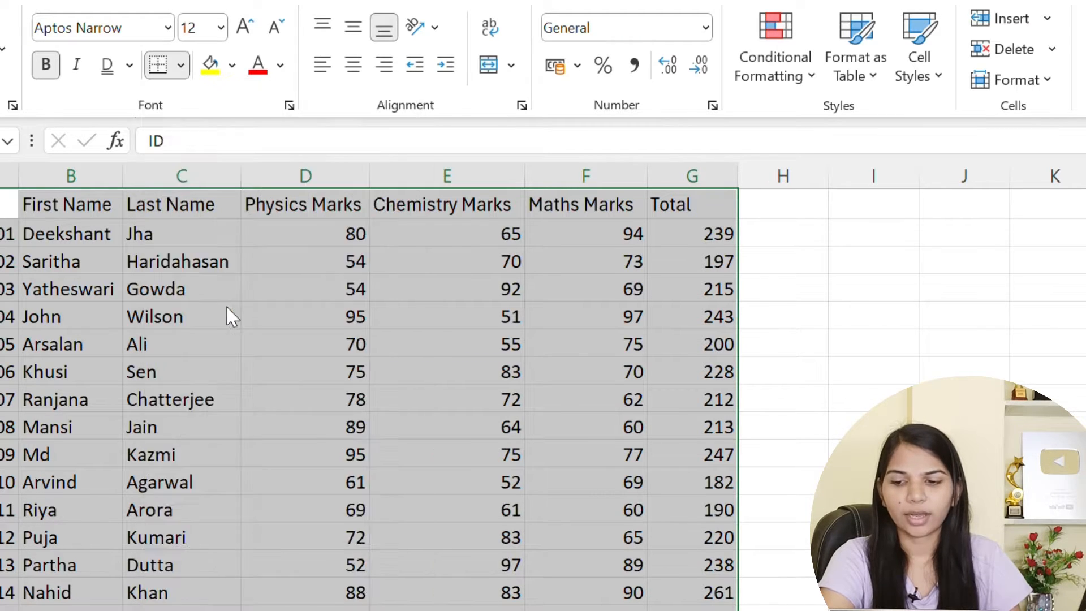
{"action": "left_click", "coordinate": [129, 351]}
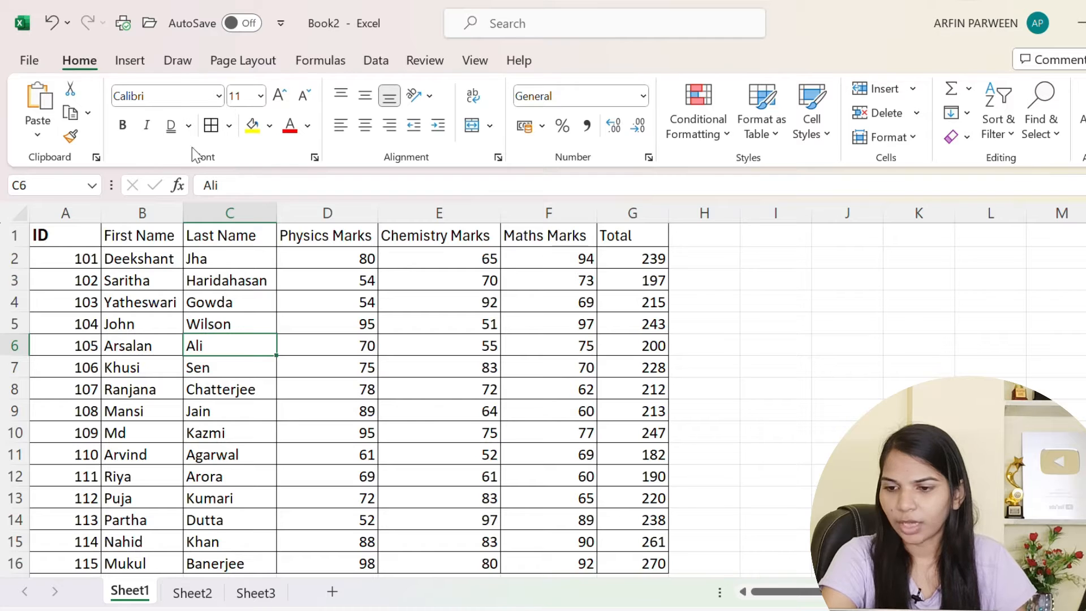
Fill the ID header cell A1 with a light blue theme color and set its font color to black.
{"action": "left_click", "coordinate": [62, 244]}
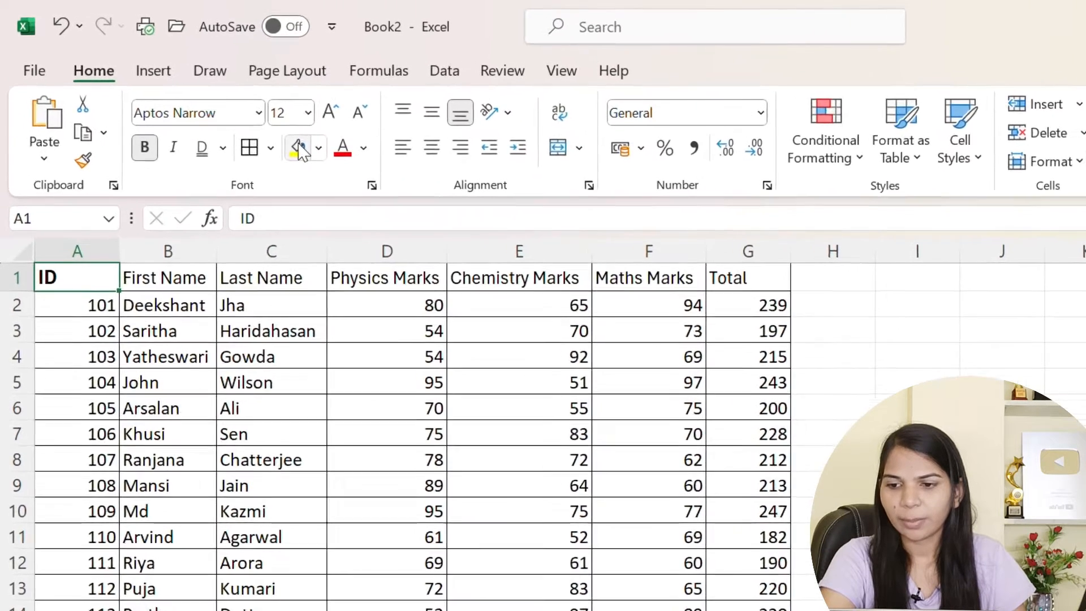
{"action": "left_click", "coordinate": [298, 150]}
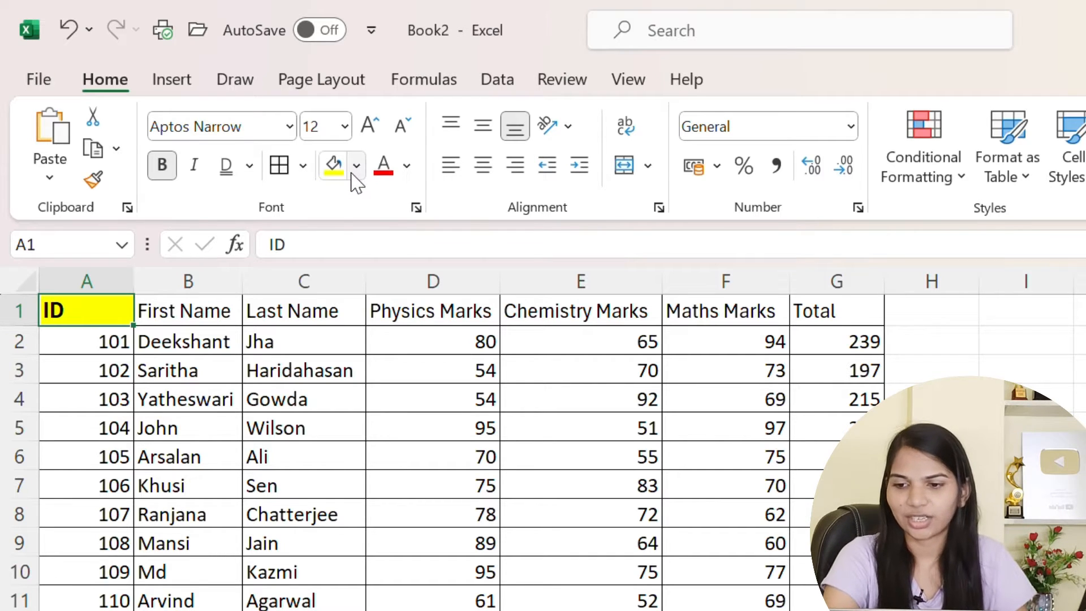
{"action": "left_click", "coordinate": [353, 171]}
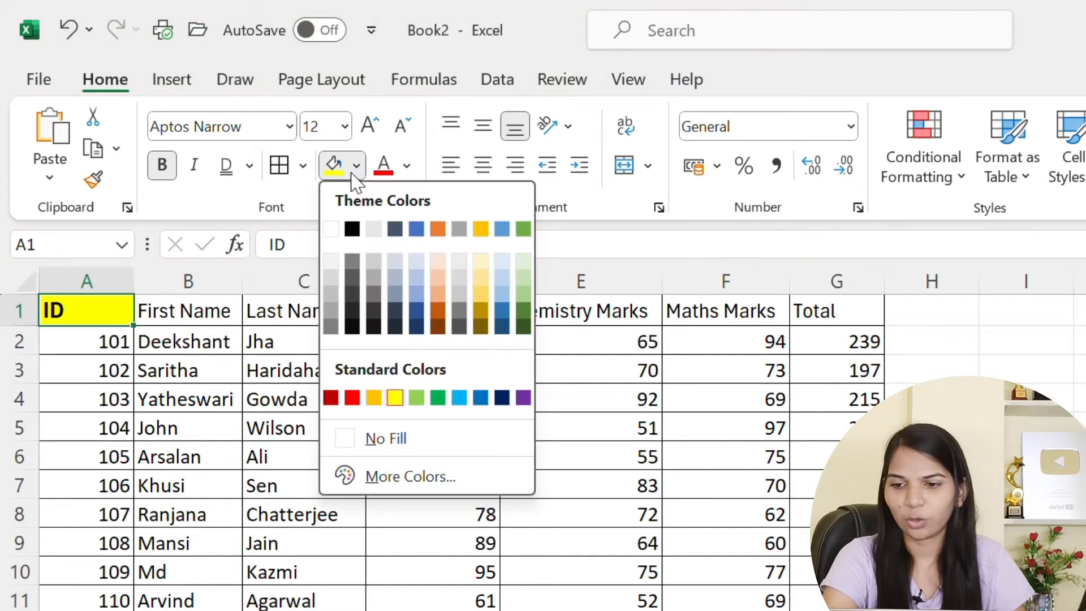
{"action": "left_click", "coordinate": [419, 280]}
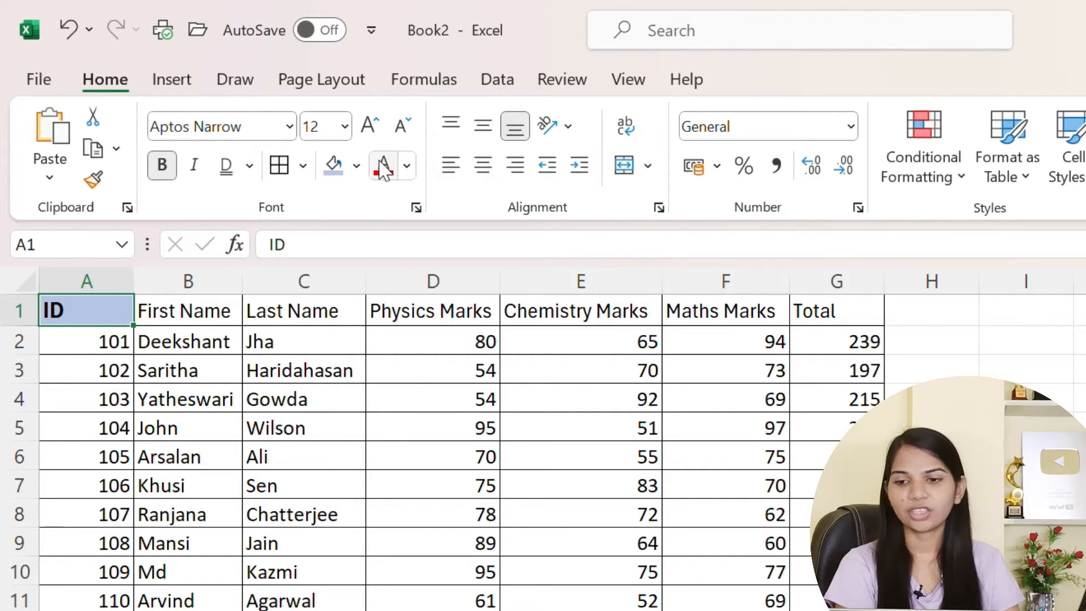
{"action": "left_click", "coordinate": [406, 167]}
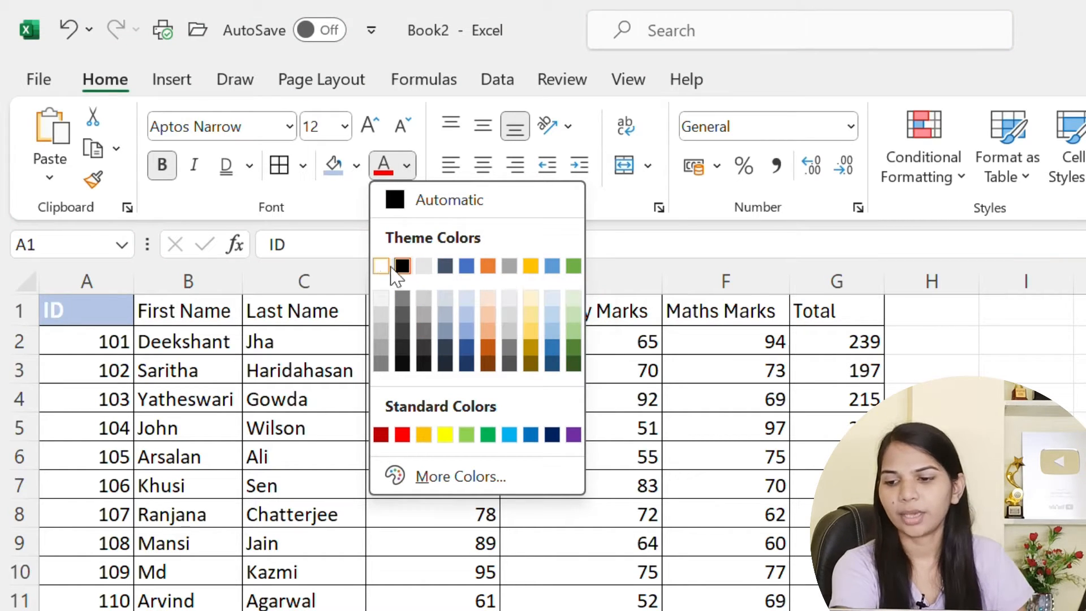
{"action": "key", "text": "Escape"}
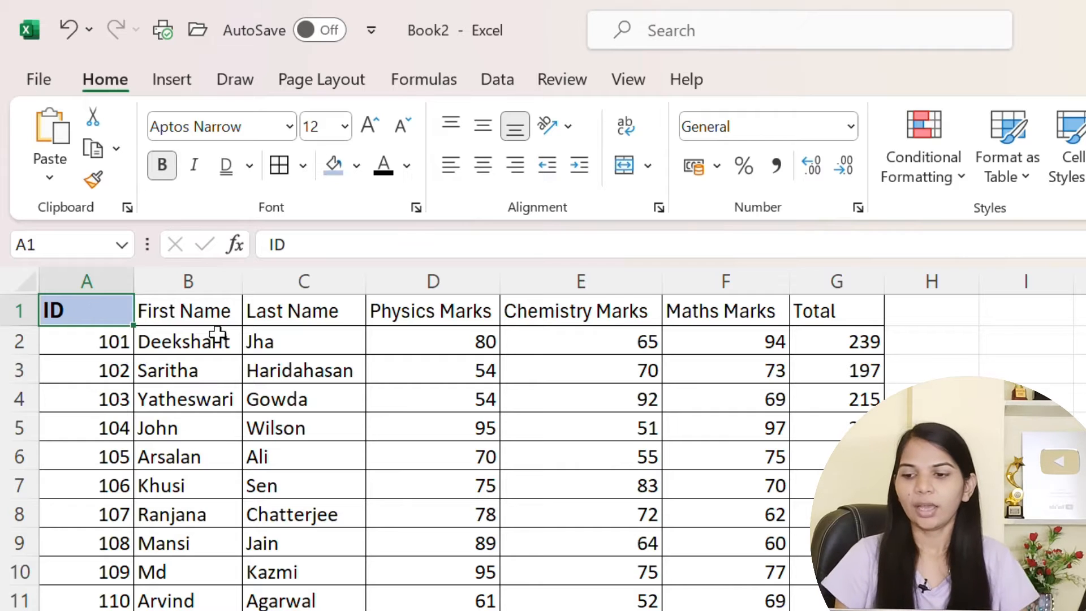
{"action": "left_click", "coordinate": [207, 316]}
{"action": "left_click", "coordinate": [352, 320]}
{"action": "left_click", "coordinate": [459, 313]}
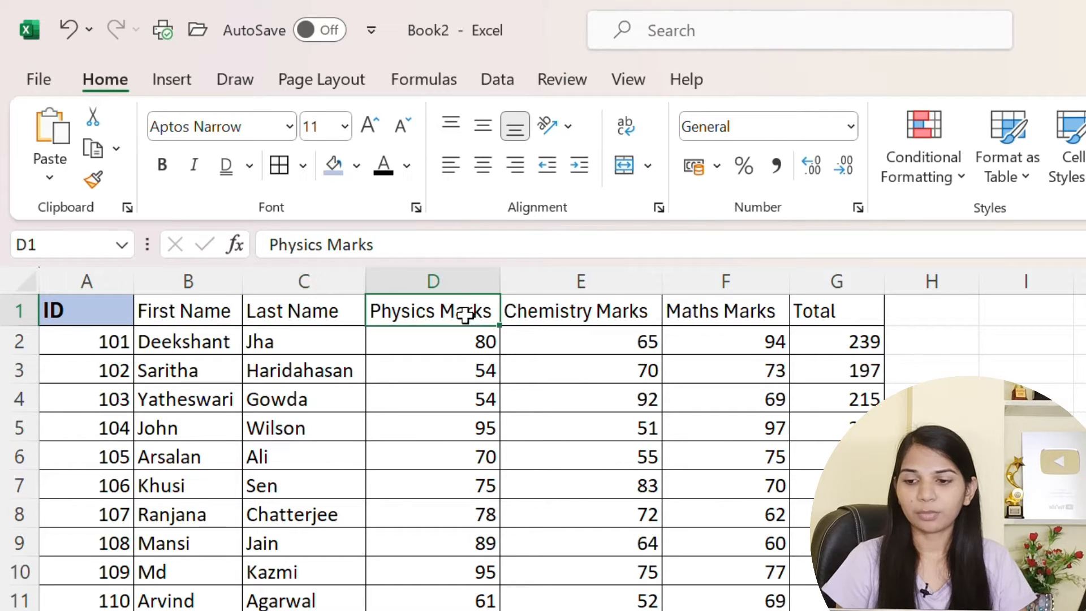
{"action": "left_click", "coordinate": [549, 311]}
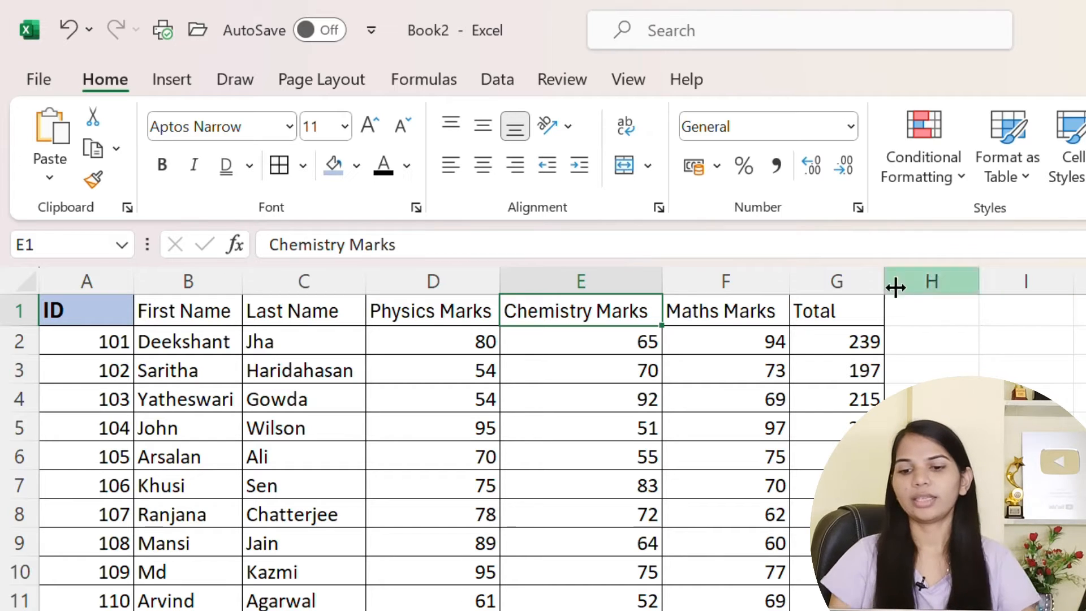
{"action": "left_click", "coordinate": [853, 315]}
{"action": "left_click", "coordinate": [912, 314]}
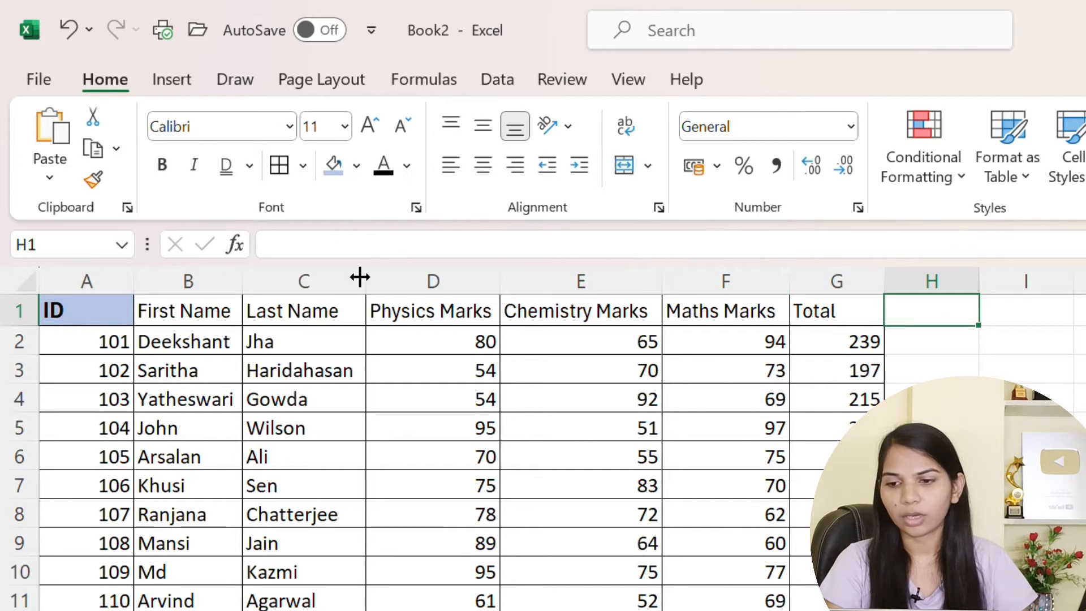
{"action": "left_click", "coordinate": [87, 315]}
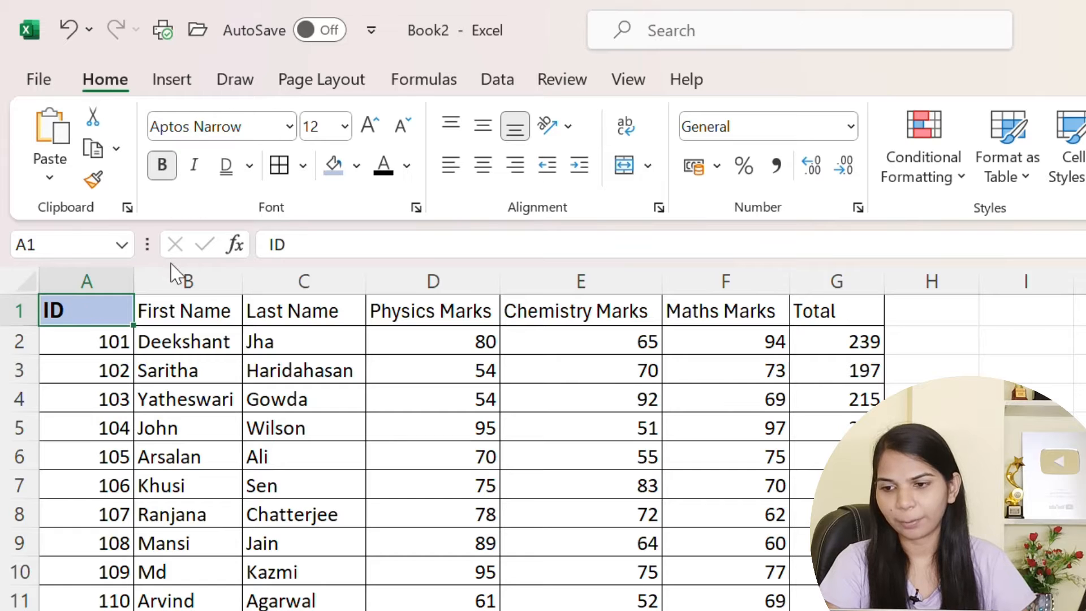
{"action": "left_click", "coordinate": [187, 312]}
{"action": "left_click", "coordinate": [103, 304]}
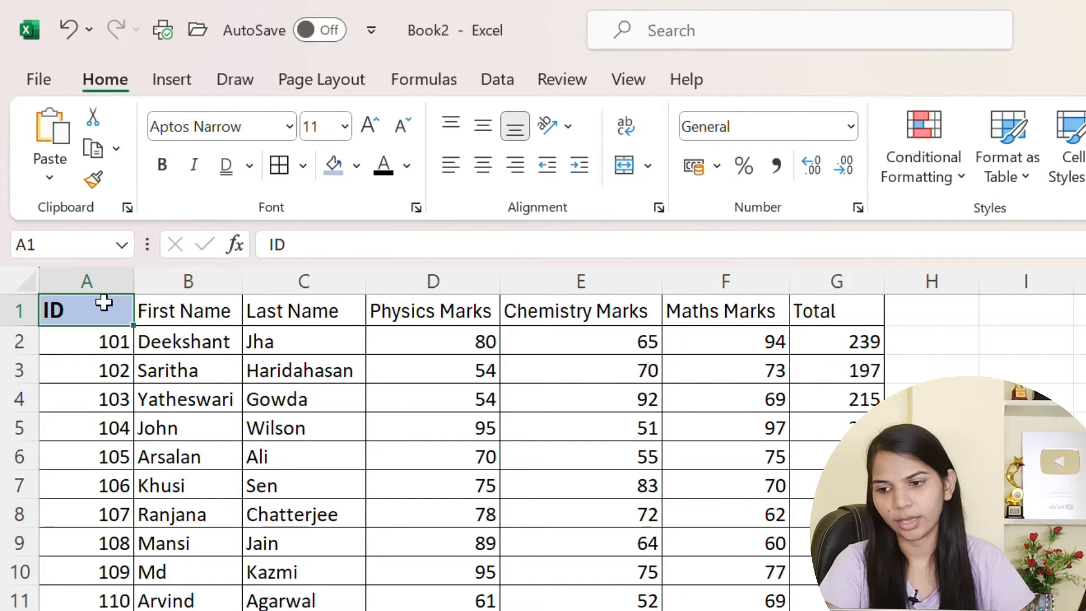
{"action": "left_click", "coordinate": [197, 313]}
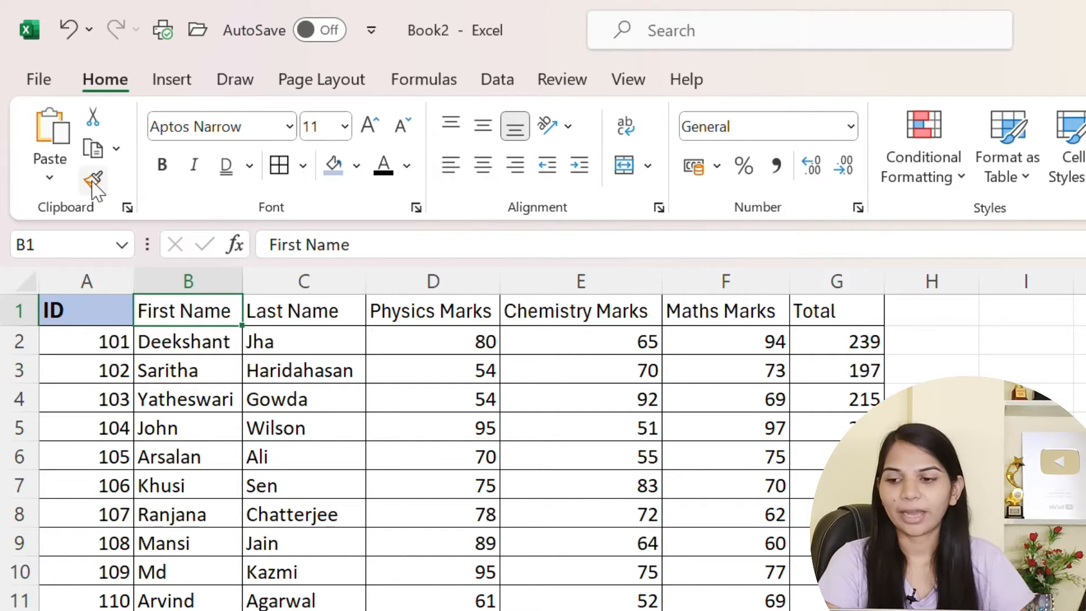
{"action": "left_click", "coordinate": [395, 405]}
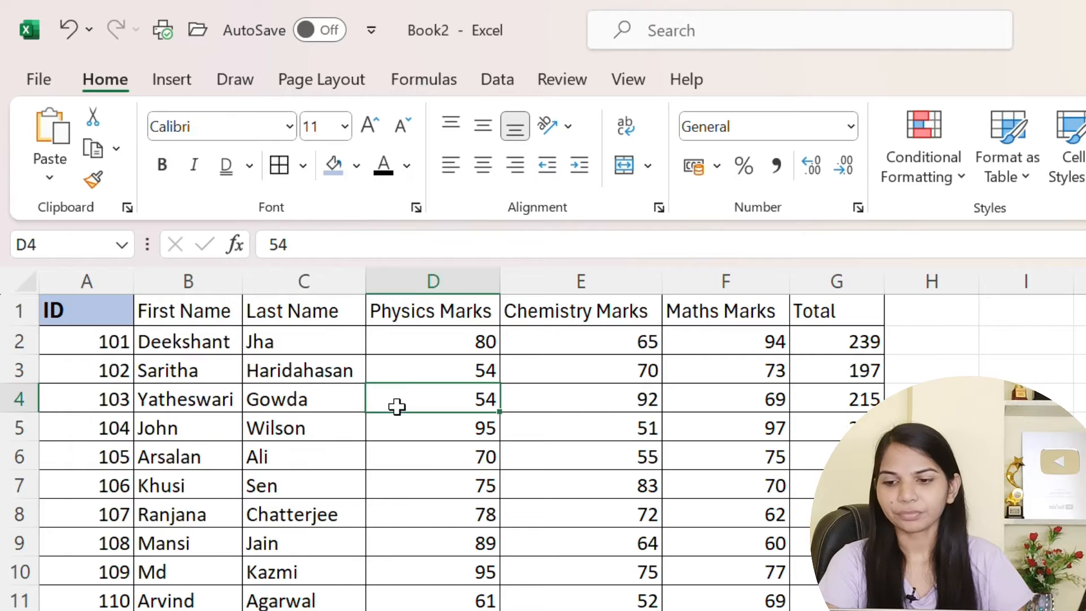
Copy the ID header's formatting to the other headers, B1:G1, with Format Painter.
{"action": "left_click", "coordinate": [100, 313]}
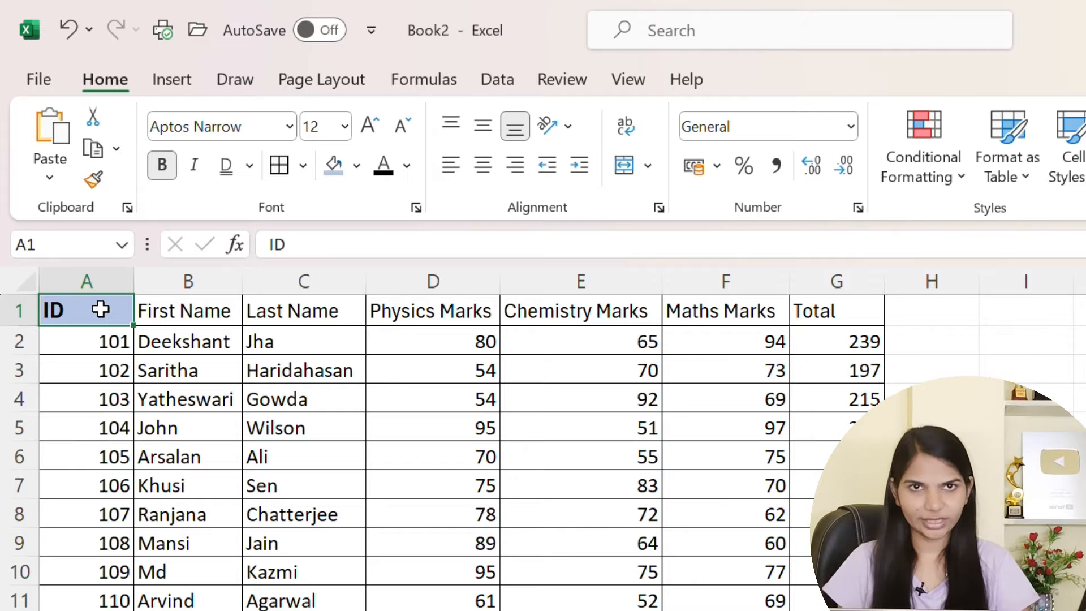
{"action": "left_click", "coordinate": [93, 183]}
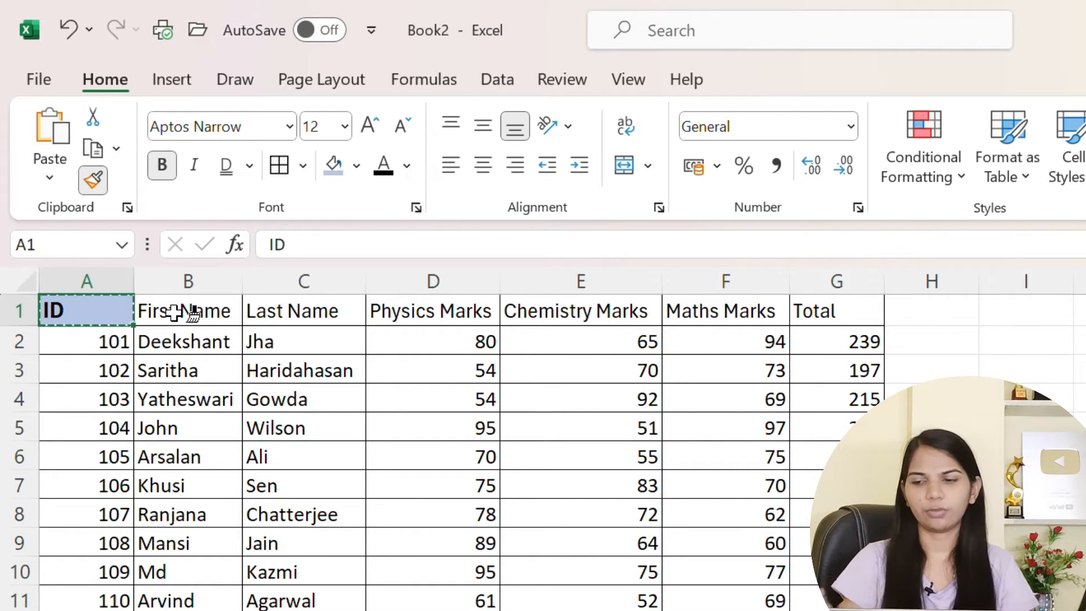
{"action": "left_click_drag", "start_coordinate": [176, 310], "coordinate": [865, 311]}
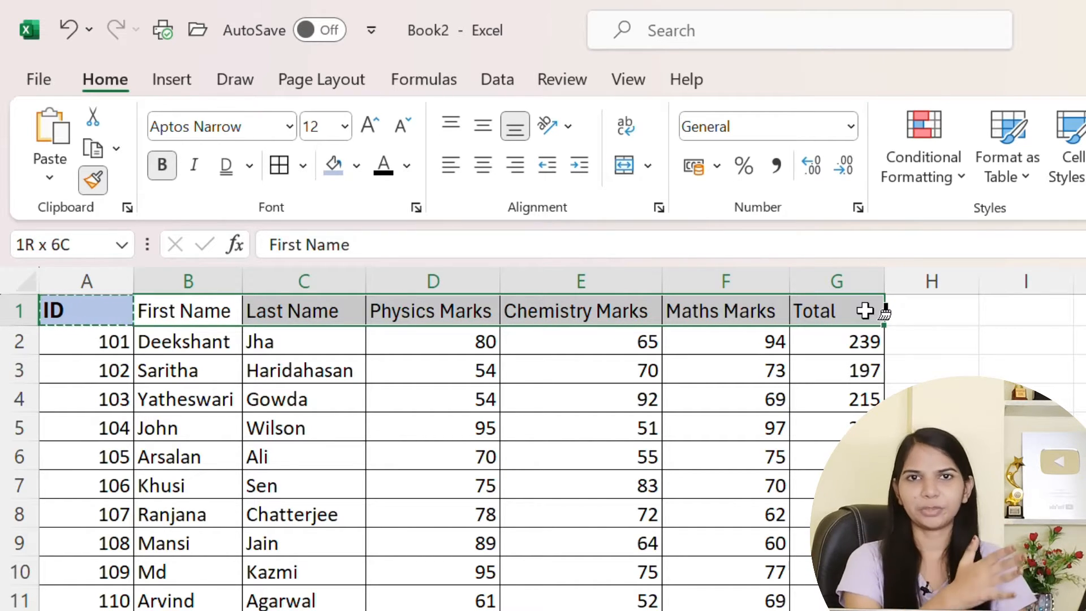
{"action": "left_click_drag", "start_coordinate": [865, 311], "coordinate": [863, 310]}
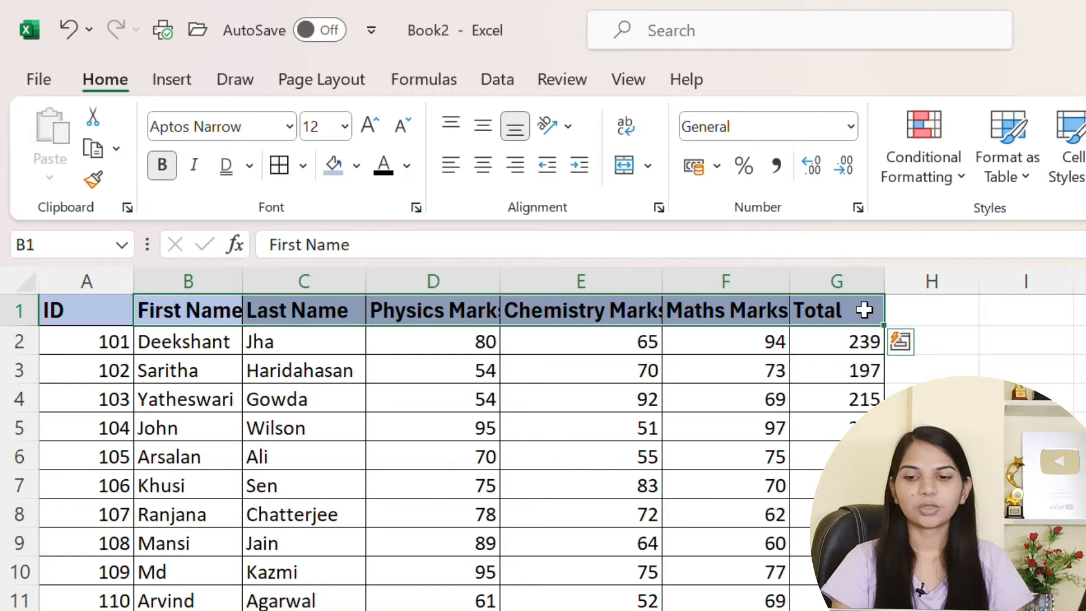
{"action": "left_click", "coordinate": [1007, 341]}
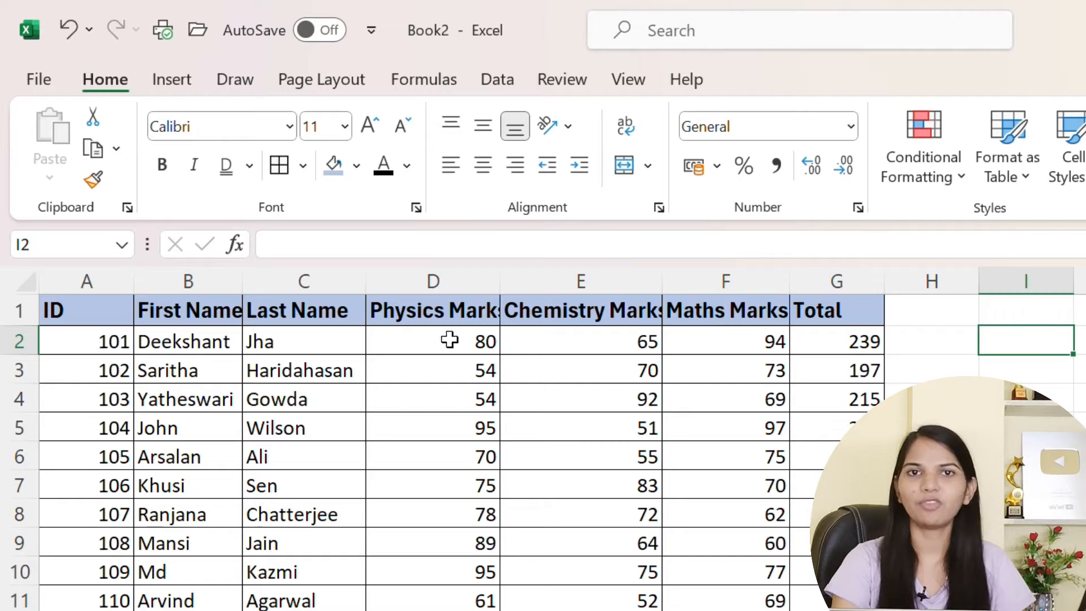
Autofit the widths of the First Name, Physics Marks, Chemistry Marks and Maths Marks columns to their headers.
{"action": "left_click", "coordinate": [85, 311]}
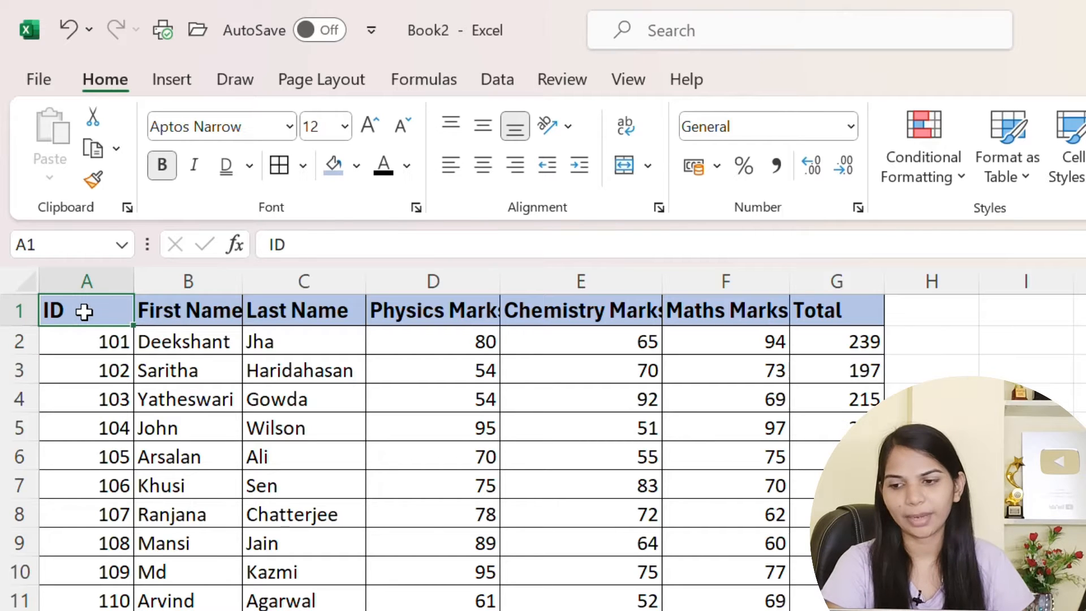
{"action": "left_click", "coordinate": [166, 312]}
{"action": "double_click", "coordinate": [246, 281]}
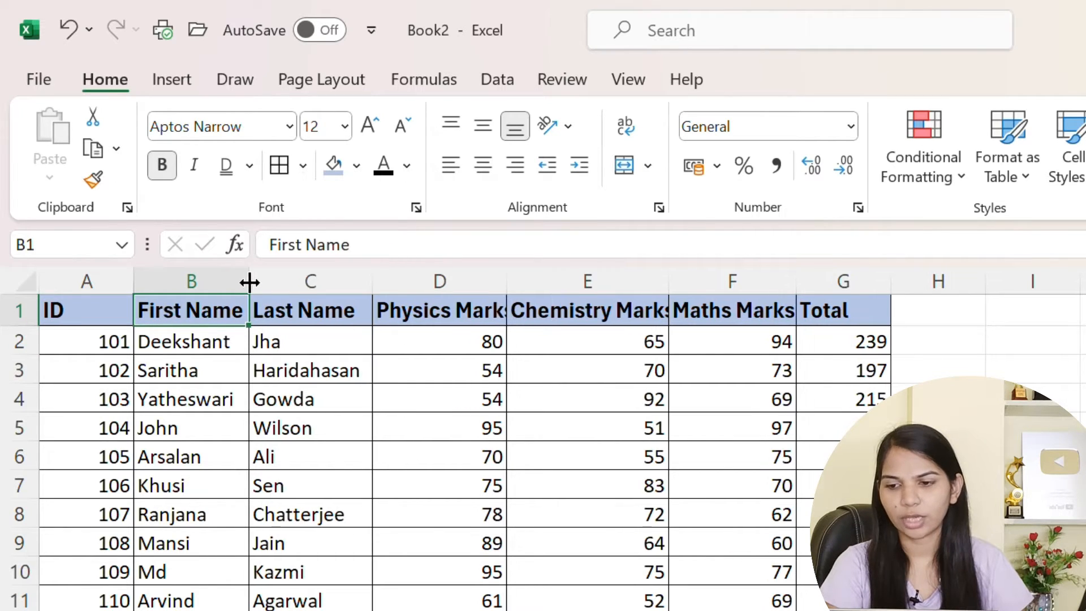
{"action": "double_click", "coordinate": [505, 291]}
{"action": "double_click", "coordinate": [690, 287]}
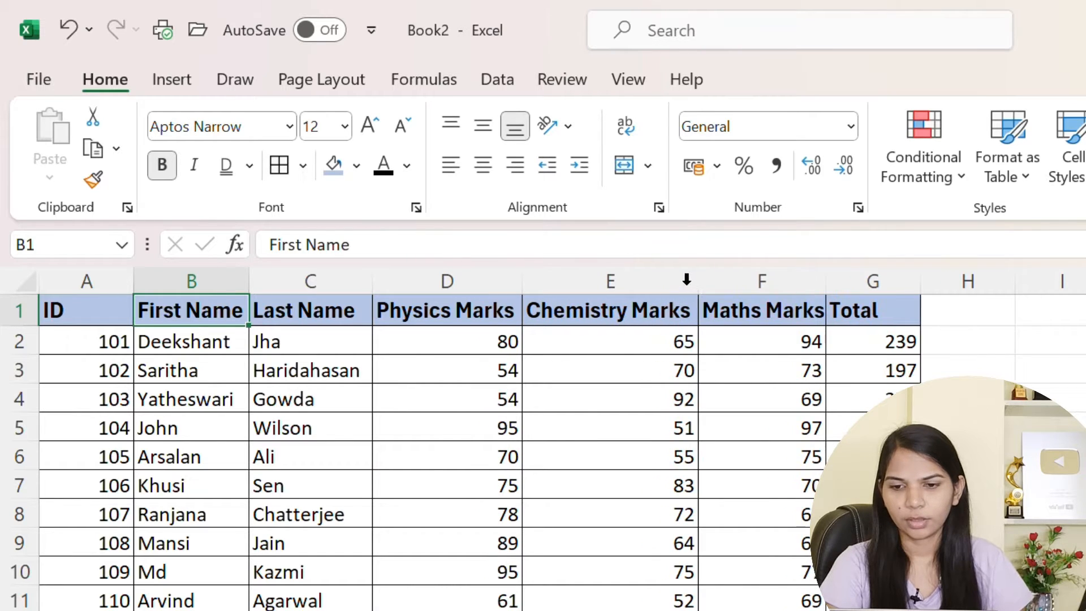
{"action": "double_click", "coordinate": [824, 288]}
{"action": "left_click", "coordinate": [884, 369]}
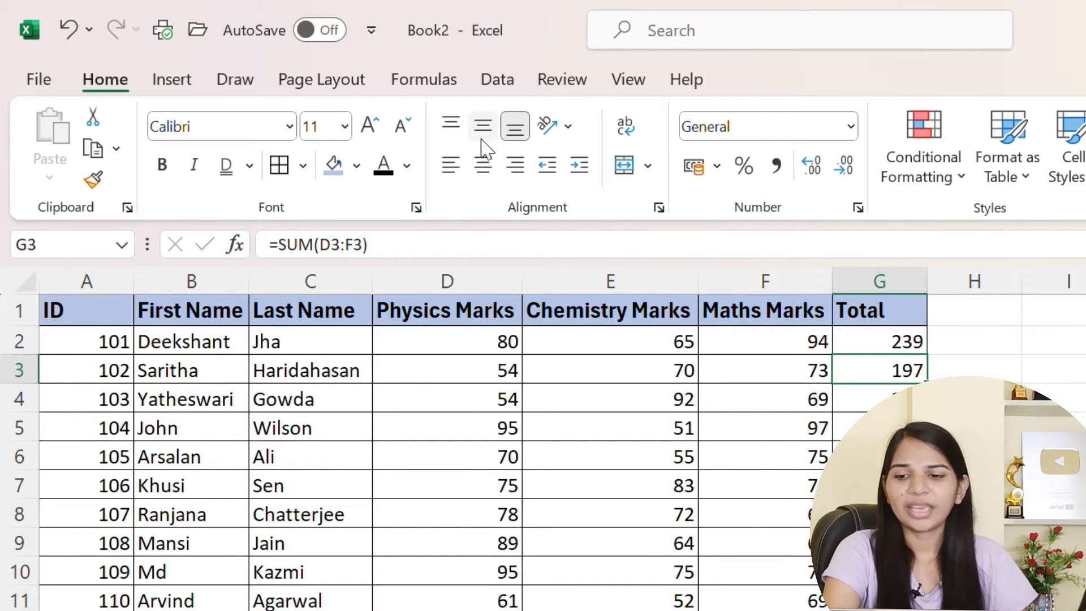
Center the contents of the whole marks table, A1:G16, horizontally.
{"action": "left_click_drag", "start_coordinate": [92, 315], "coordinate": [802, 610]}
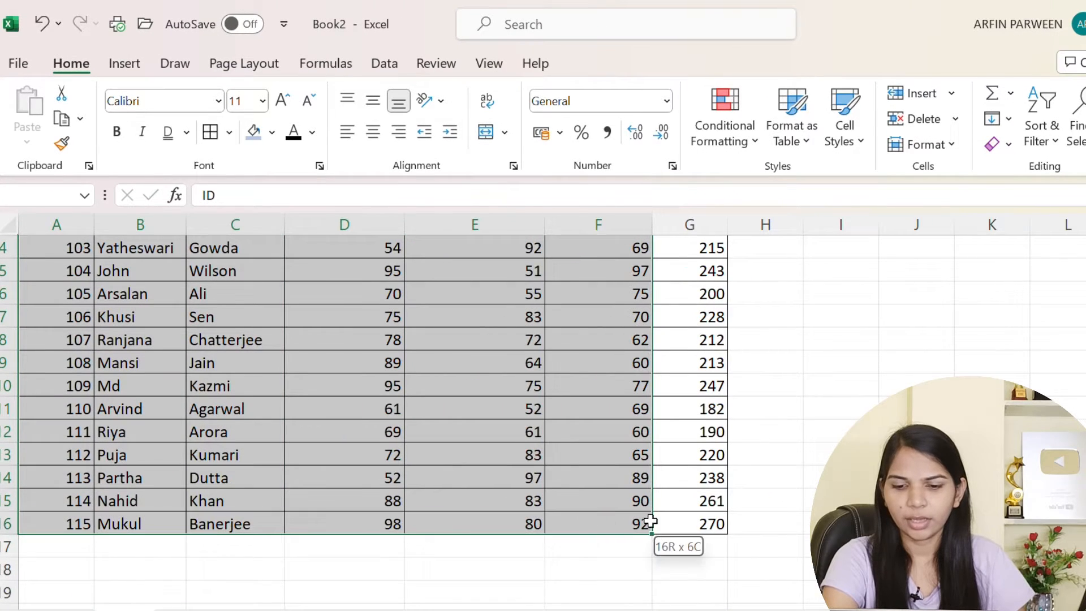
{"action": "left_click_drag", "start_coordinate": [651, 520], "coordinate": [666, 521]}
{"action": "scroll", "coordinate": [532, 432], "scroll_direction": "up", "scroll_amount": 1}
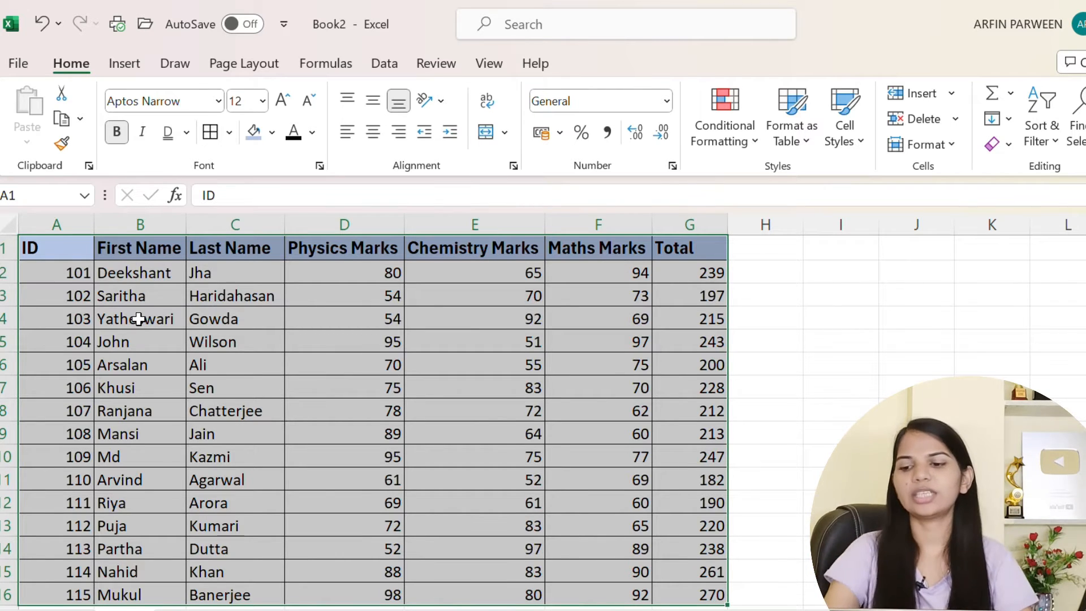
{"action": "left_click", "coordinate": [375, 133]}
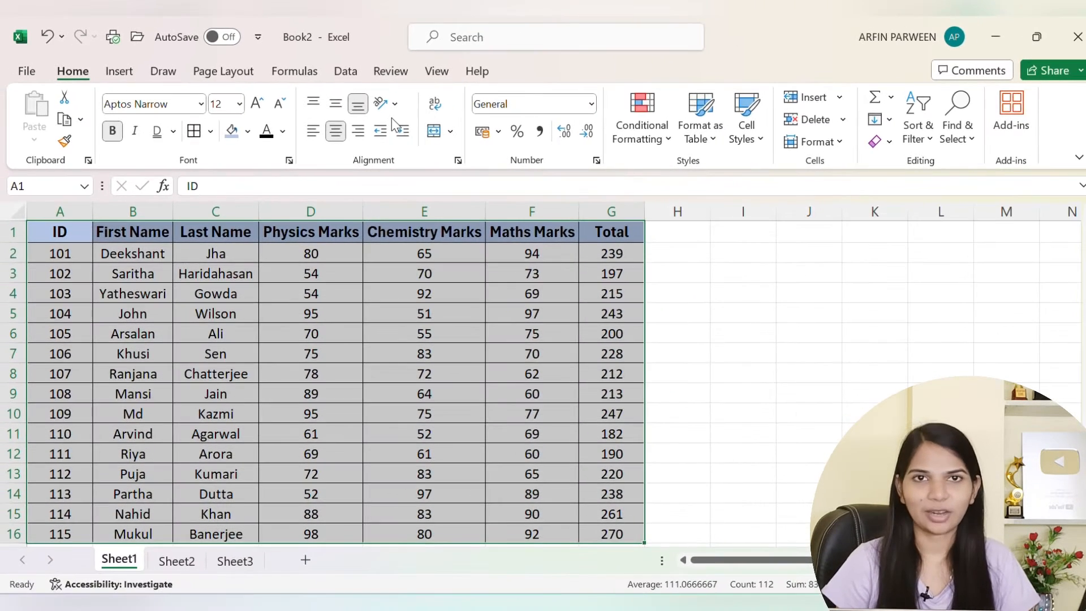
{"action": "left_click", "coordinate": [904, 364]}
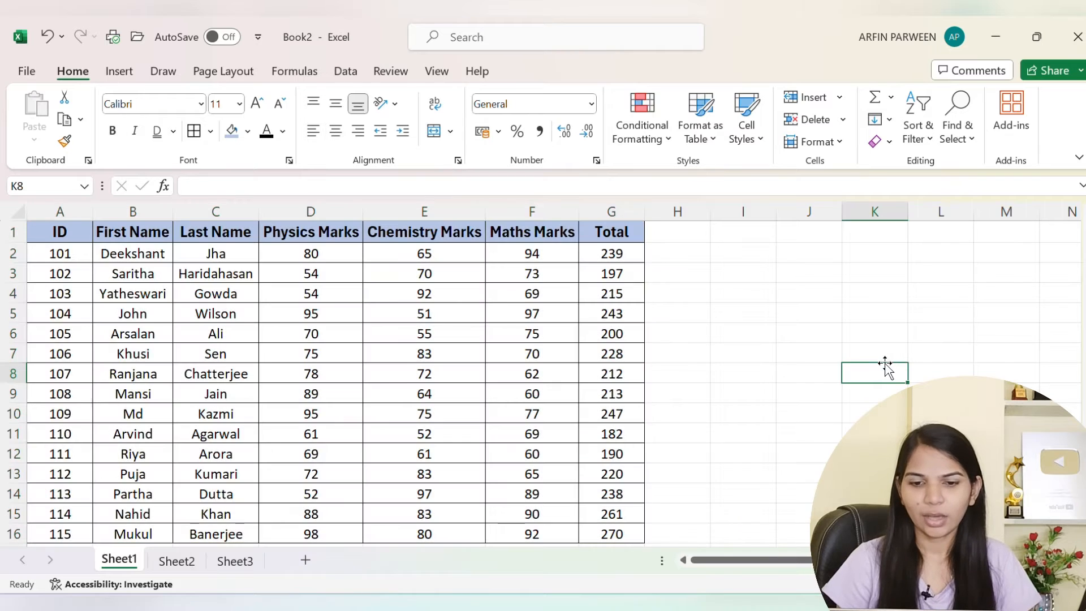
On Sheet3, merge and center the range C3:N12 into one large cell.
{"action": "left_click", "coordinate": [181, 563]}
{"action": "left_click", "coordinate": [235, 562]}
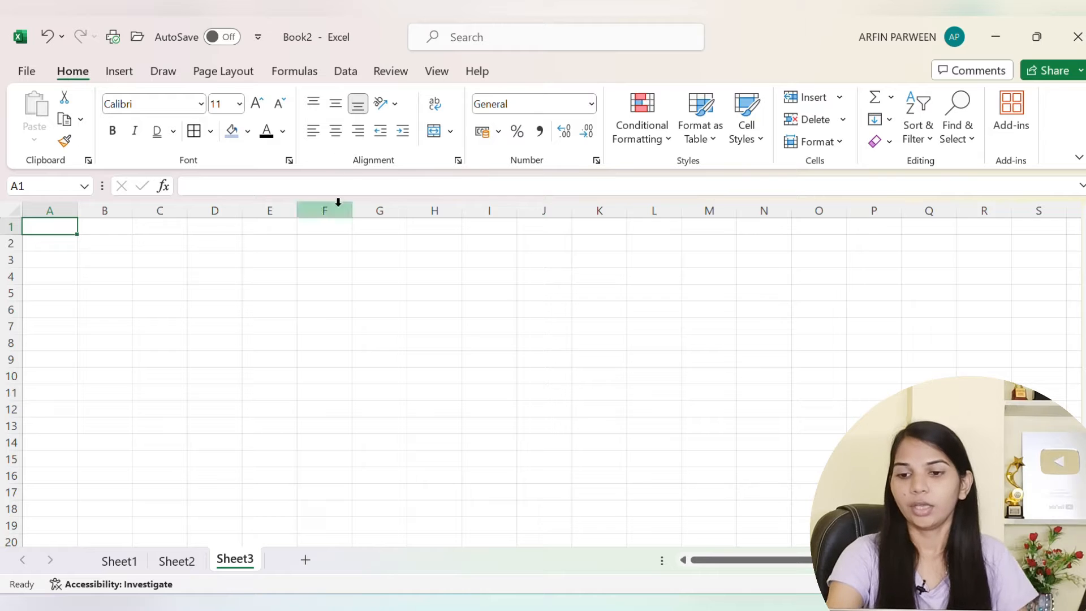
{"action": "left_click_drag", "start_coordinate": [154, 267], "coordinate": [776, 417]}
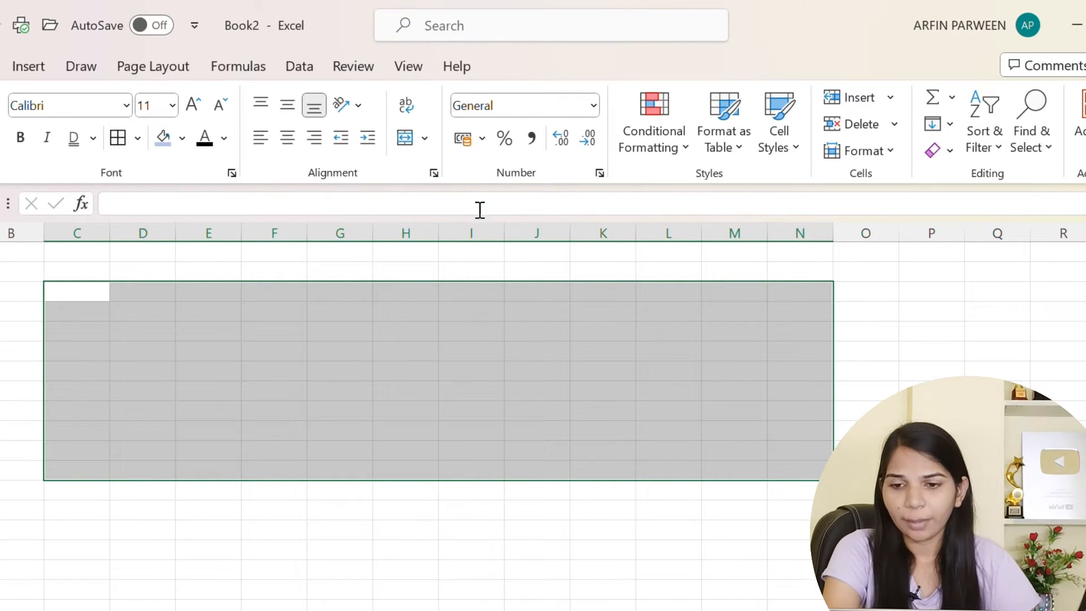
{"action": "left_click", "coordinate": [404, 139]}
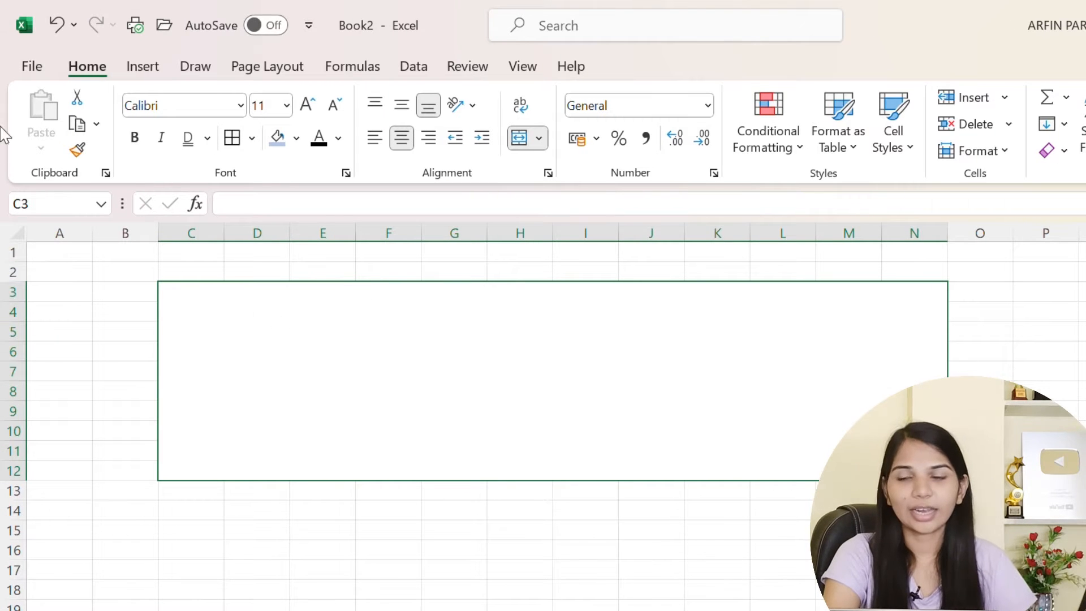
{"action": "left_click", "coordinate": [982, 289]}
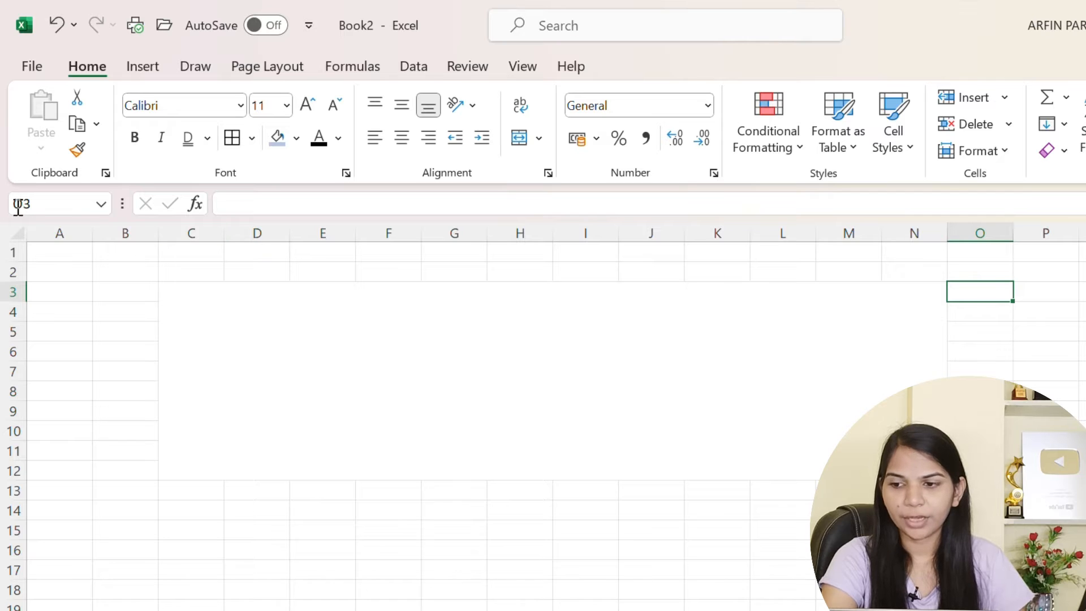
{"action": "left_click", "coordinate": [905, 295]}
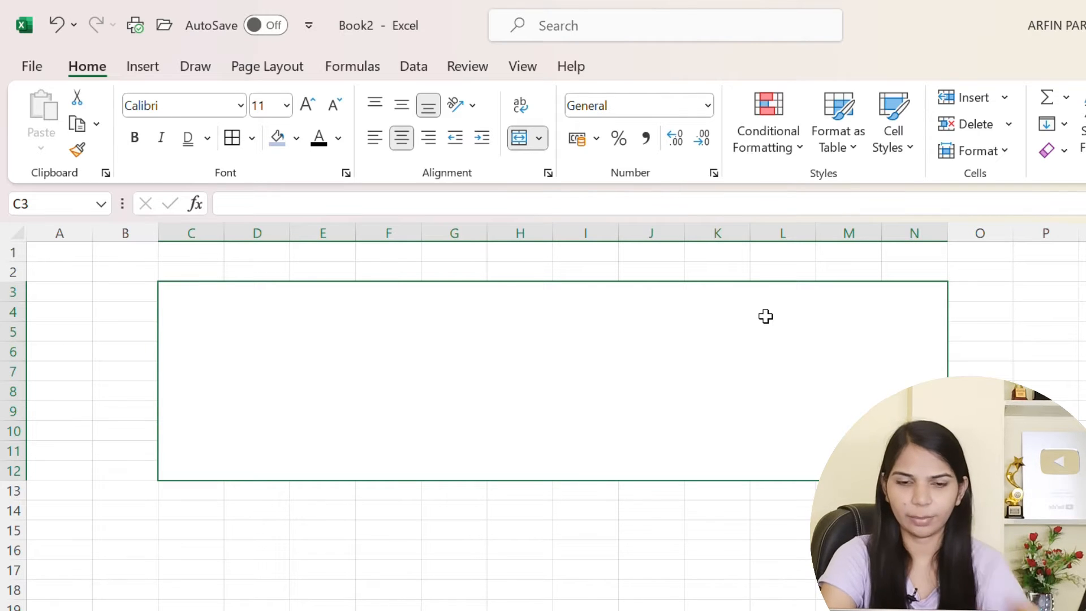
Merge and center cells A1 and B1 on Sheet3, and check the merged cell against its neighbours.
{"action": "left_click", "coordinate": [1046, 253]}
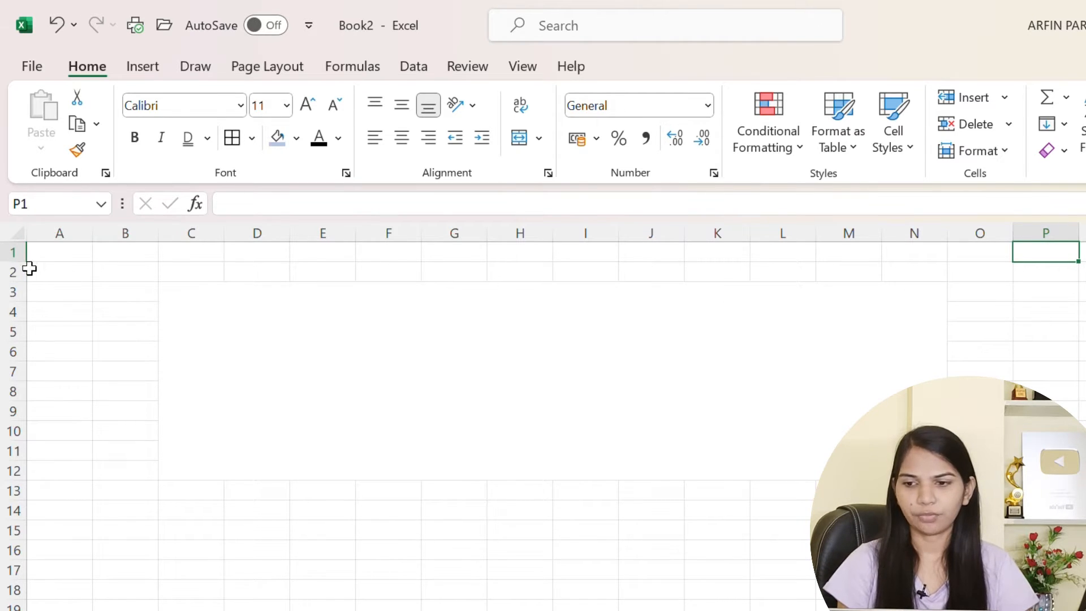
{"action": "left_click", "coordinate": [69, 255]}
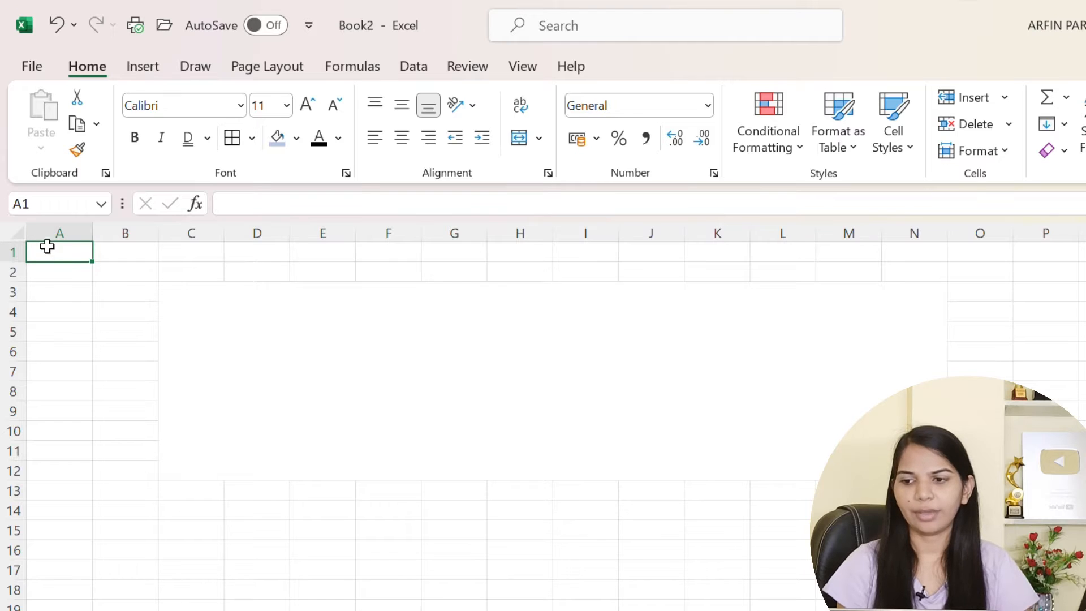
{"action": "left_click", "coordinate": [115, 253]}
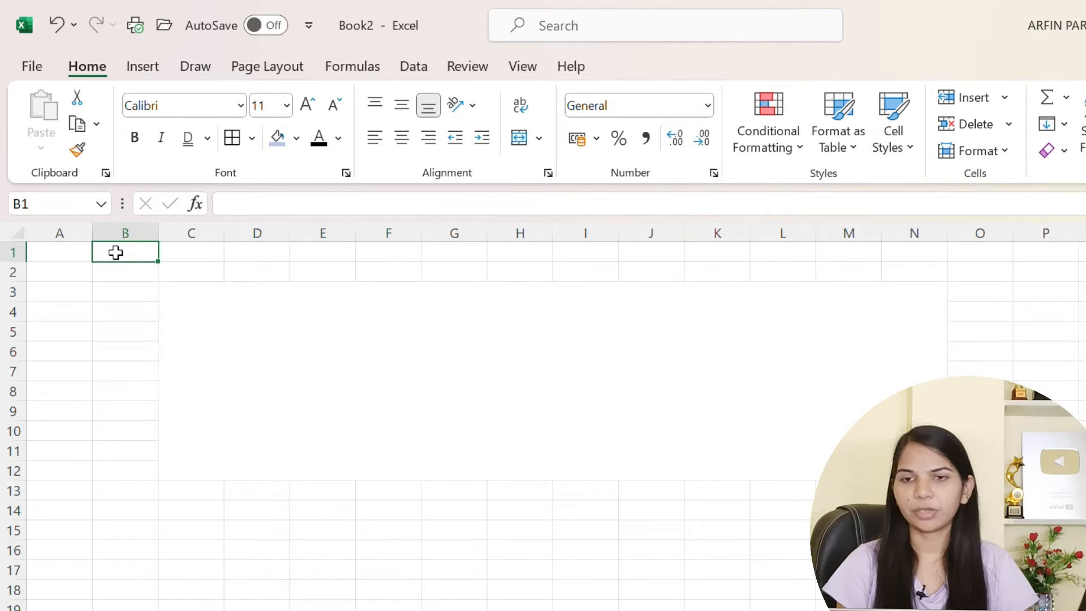
{"action": "left_click", "coordinate": [67, 257]}
{"action": "left_click", "coordinate": [100, 257]}
{"action": "left_click_drag", "start_coordinate": [58, 257], "coordinate": [116, 254]}
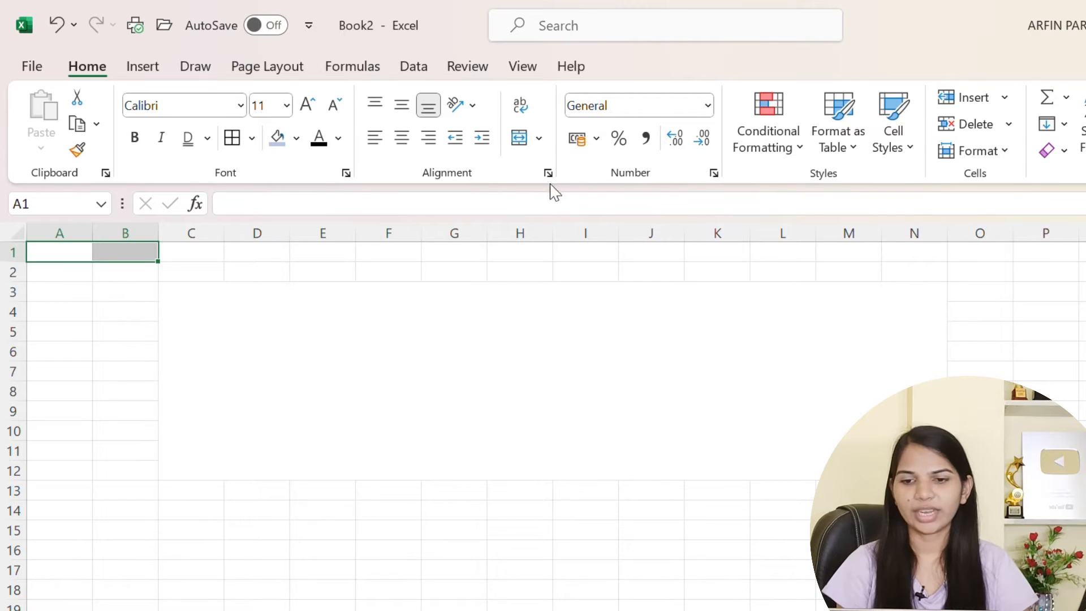
{"action": "left_click", "coordinate": [520, 139]}
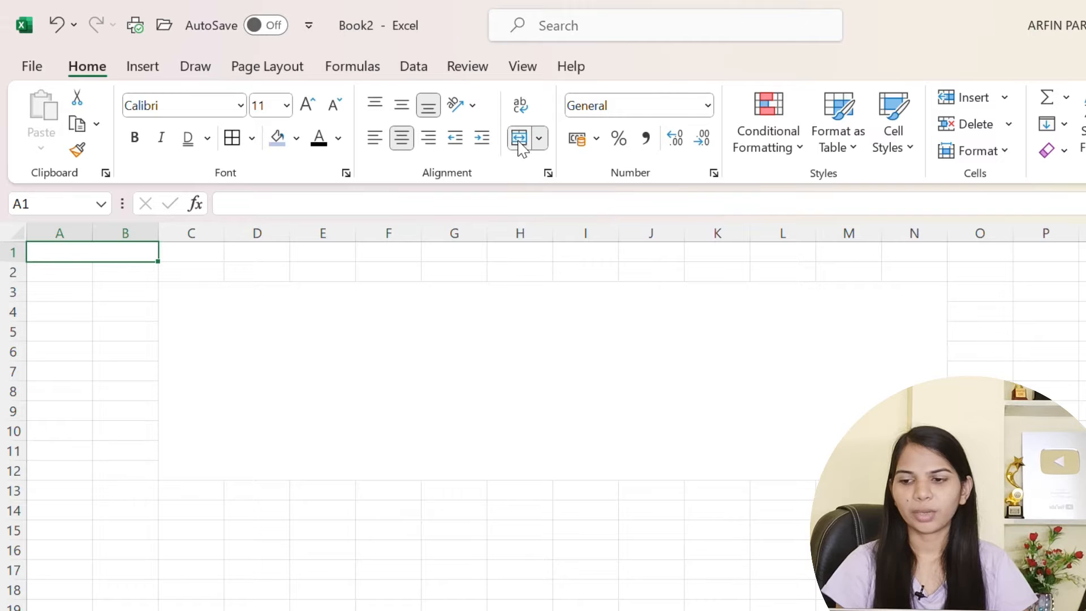
{"action": "left_click", "coordinate": [82, 289]}
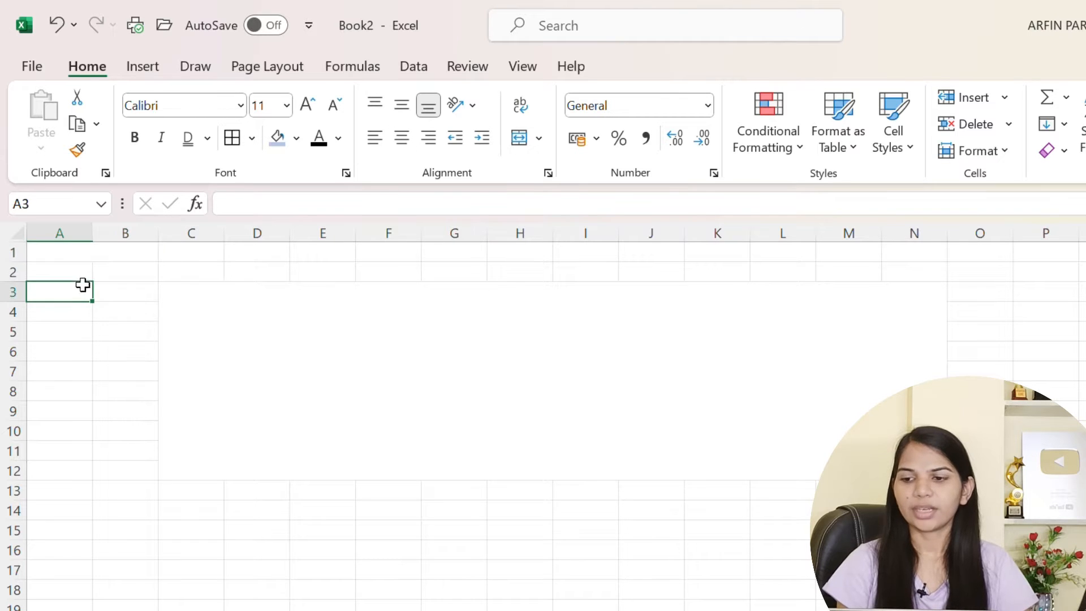
{"action": "left_click", "coordinate": [64, 252]}
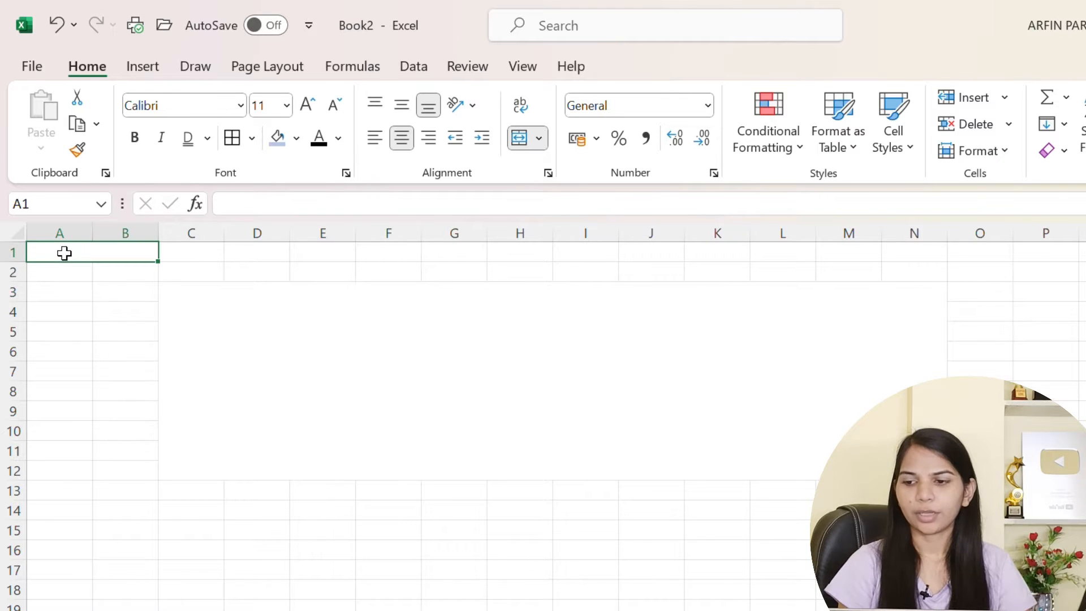
{"action": "double_click", "coordinate": [120, 253]}
{"action": "left_click", "coordinate": [186, 254]}
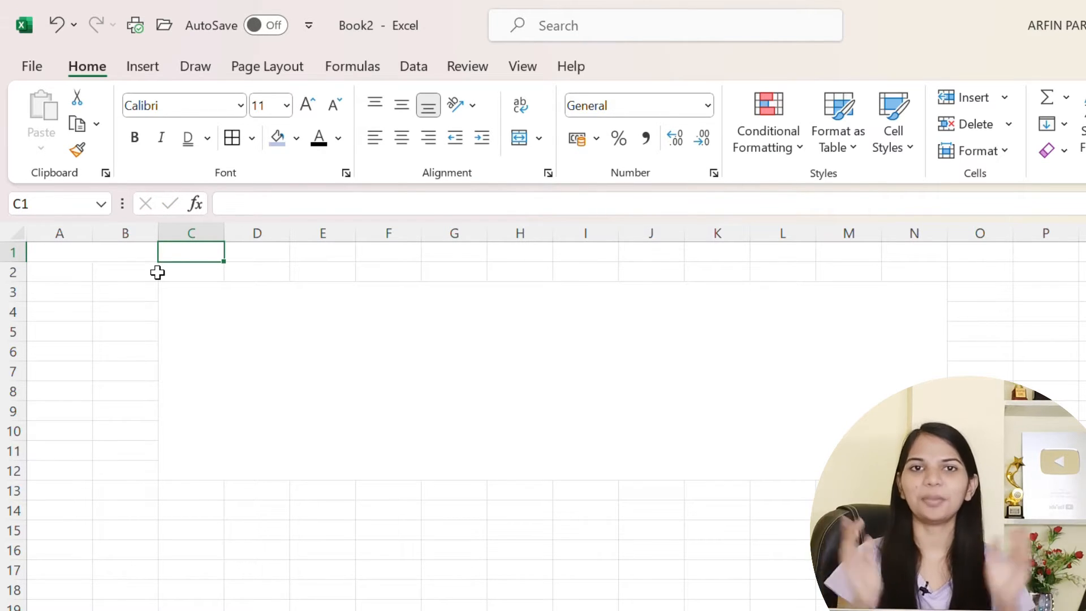
{"action": "left_click", "coordinate": [130, 252]}
{"action": "left_click", "coordinate": [59, 353]}
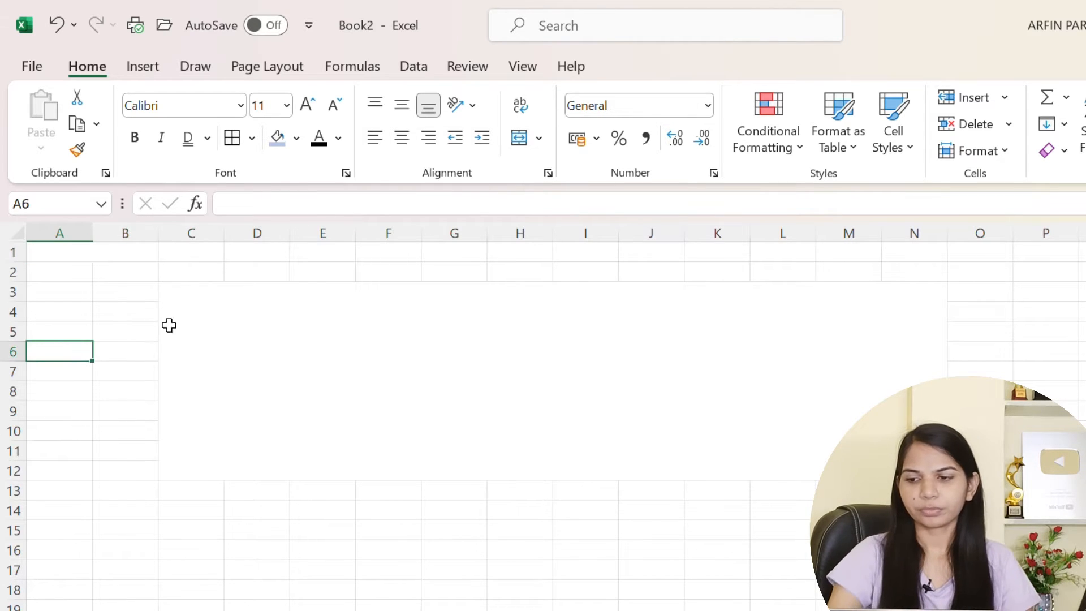
Enter the text Hello in the large merged cell C3:N12 and reselect that cell.
{"action": "left_click", "coordinate": [229, 316]}
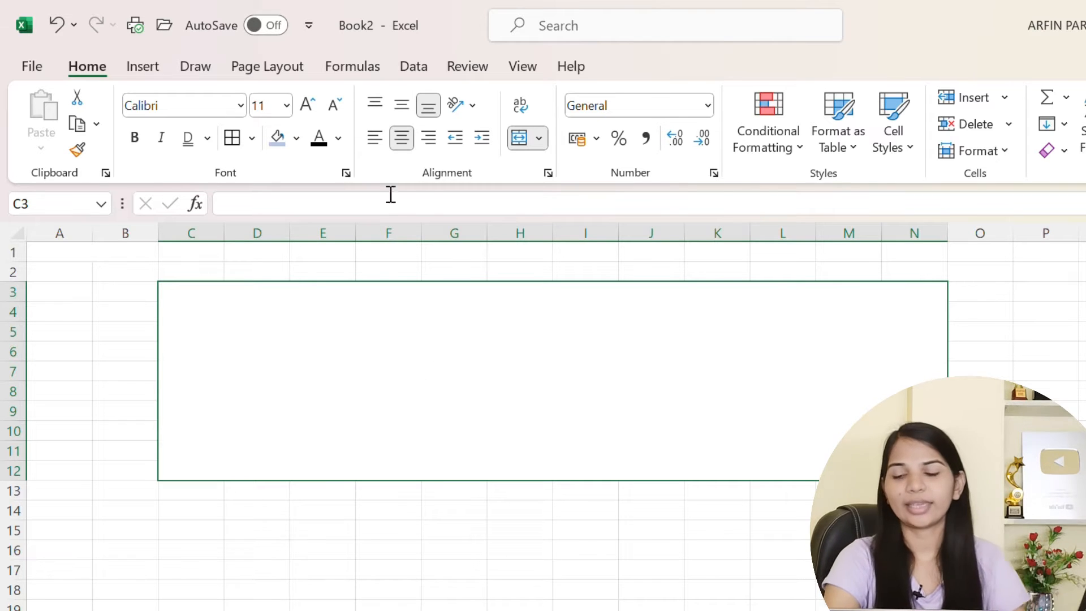
{"action": "left_click", "coordinate": [427, 113]}
{"action": "double_click", "coordinate": [377, 362]}
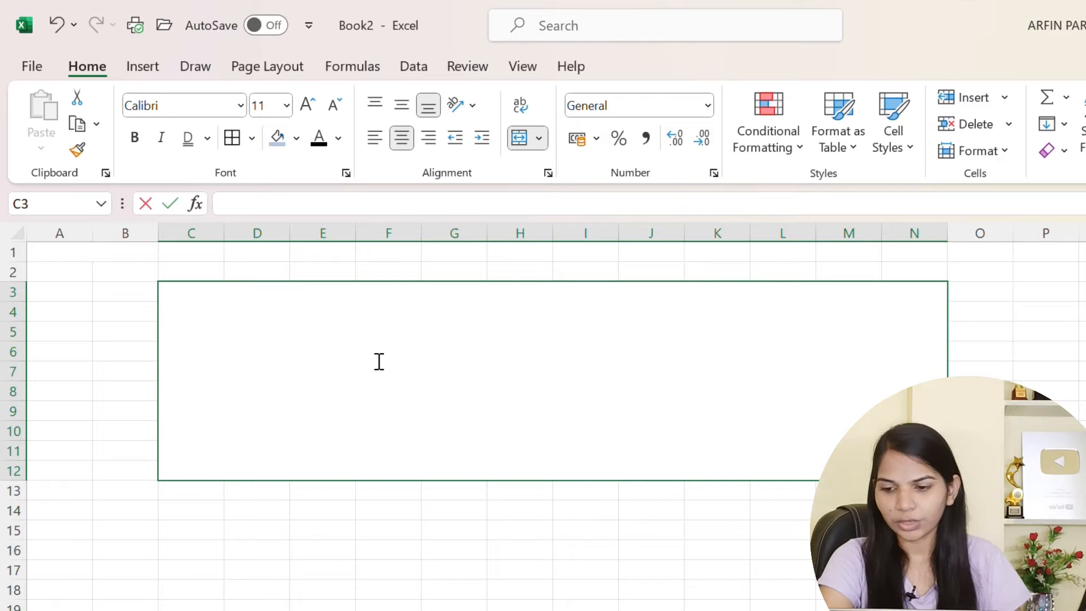
{"action": "type", "text": "Hello"}
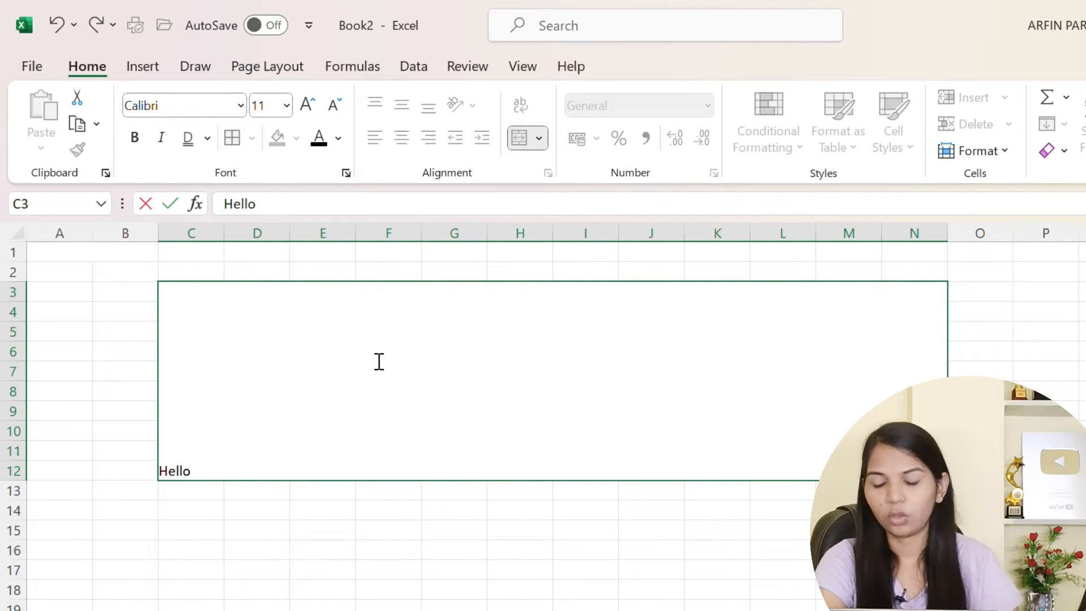
{"action": "left_click", "coordinate": [423, 519]}
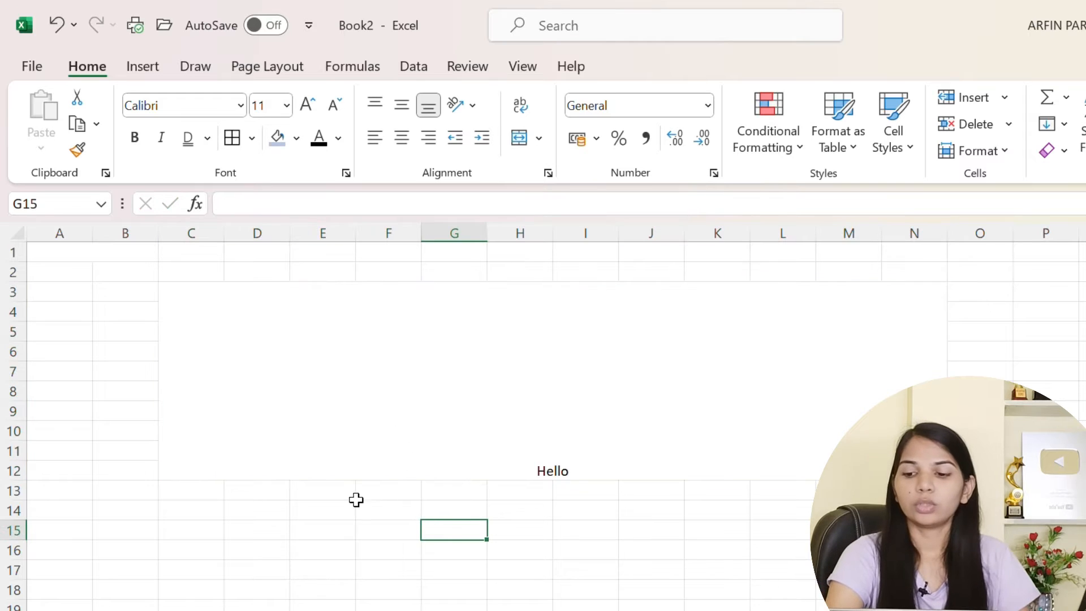
{"action": "left_click", "coordinate": [566, 468]}
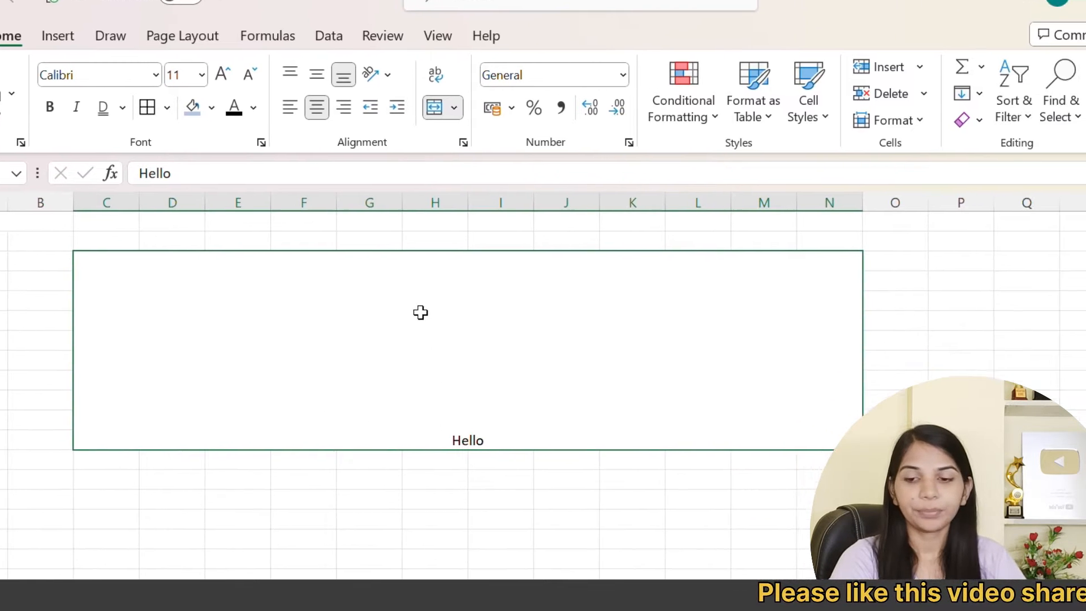
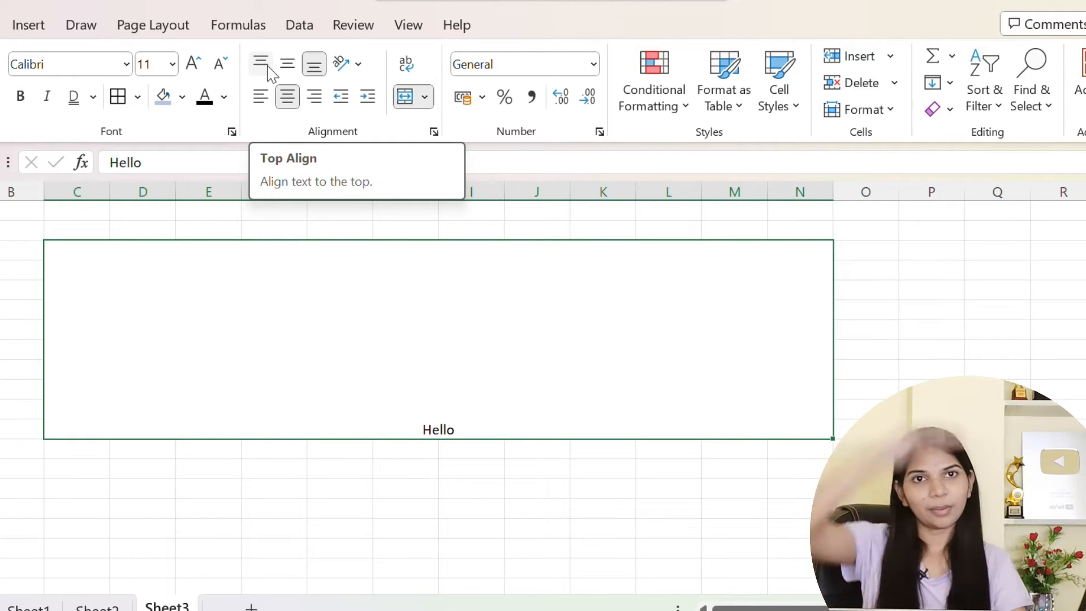
Try the middle, bottom and top vertical alignments on Hello in the merged cell C3:N12, ending with top alignment.
{"action": "left_click", "coordinate": [287, 67]}
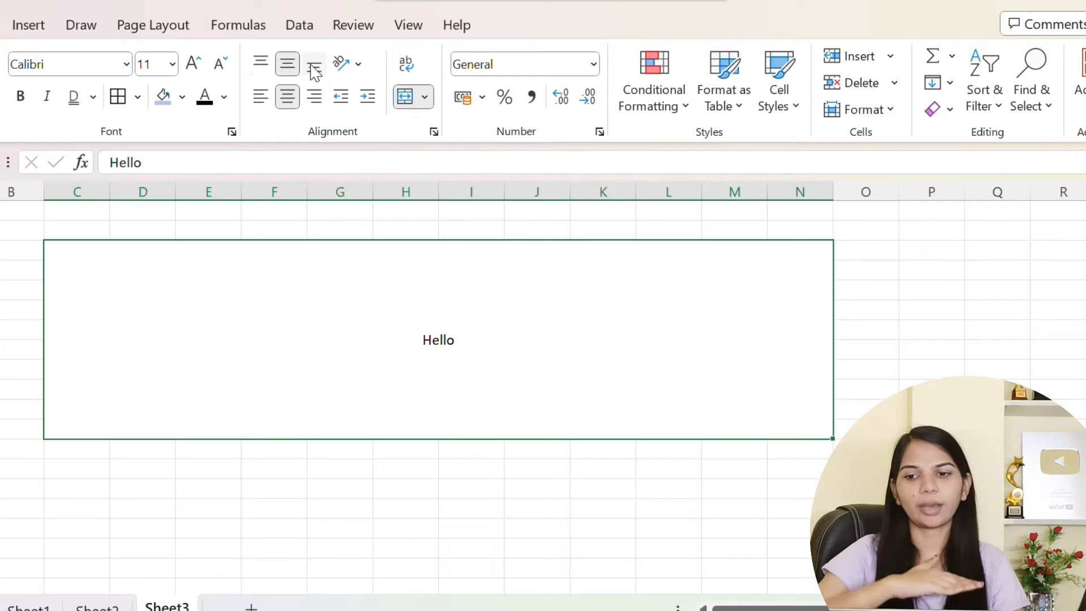
{"action": "left_click", "coordinate": [314, 72]}
{"action": "left_click", "coordinate": [267, 68]}
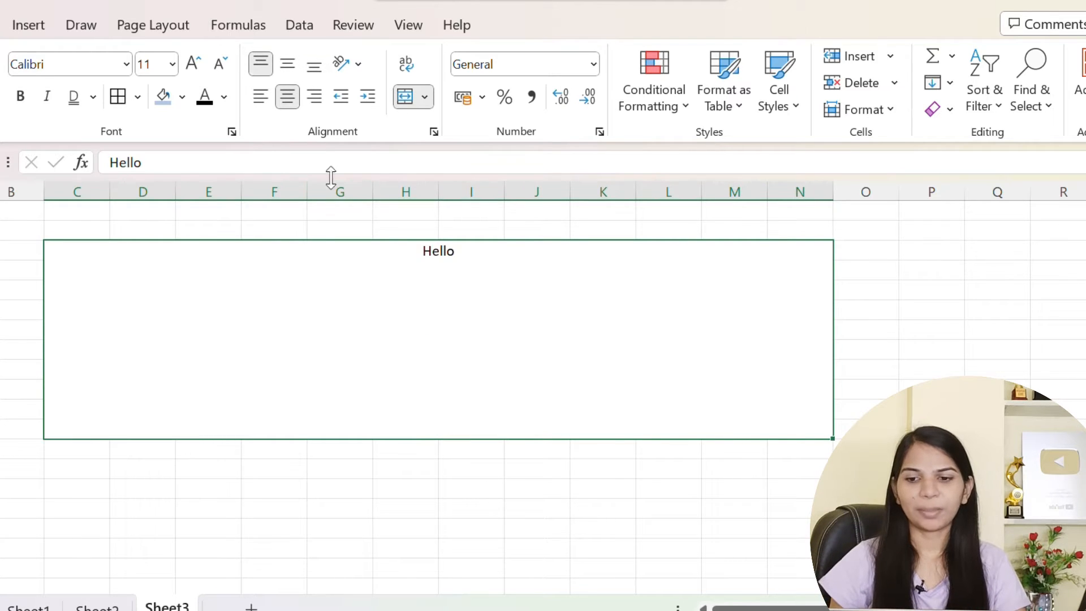
Set the font size of Hello to 36 and align it vertically to the middle, followed by the bottom of the cell.
{"action": "left_click", "coordinate": [172, 65]}
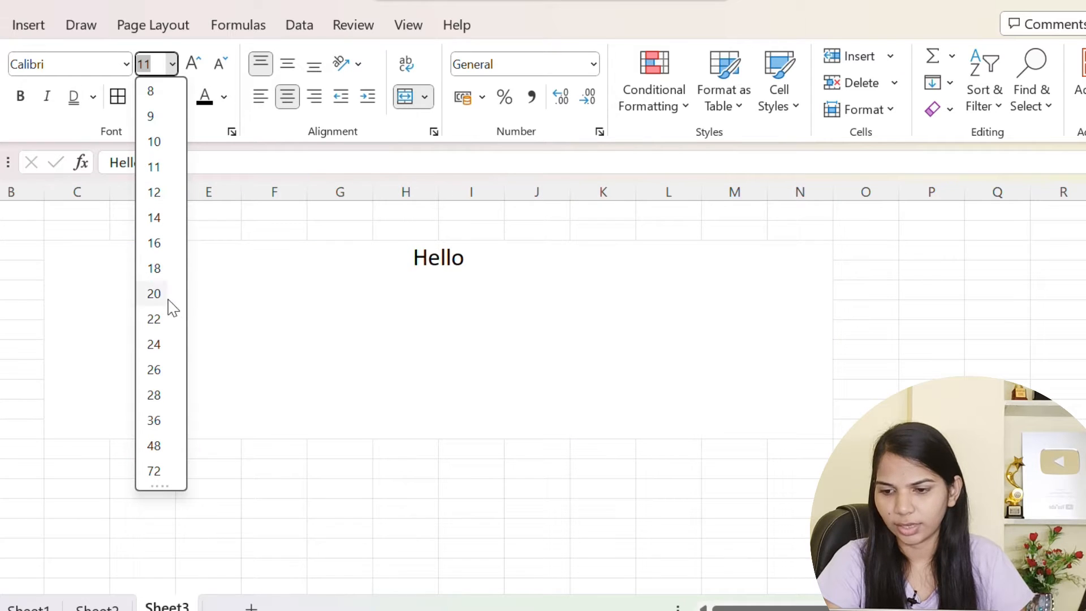
{"action": "left_click", "coordinate": [154, 422]}
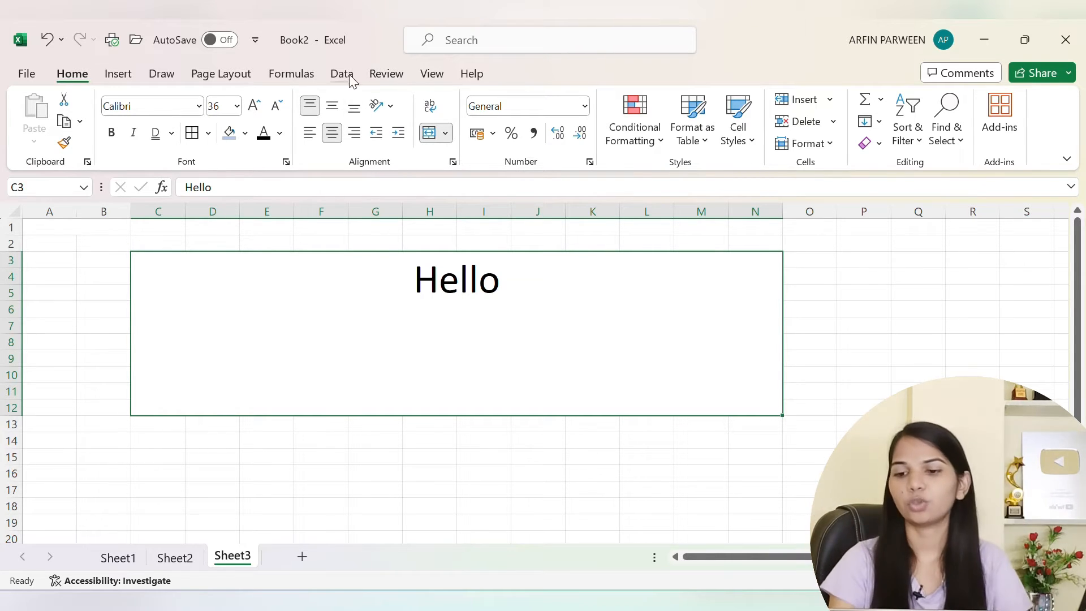
{"action": "left_click", "coordinate": [334, 109]}
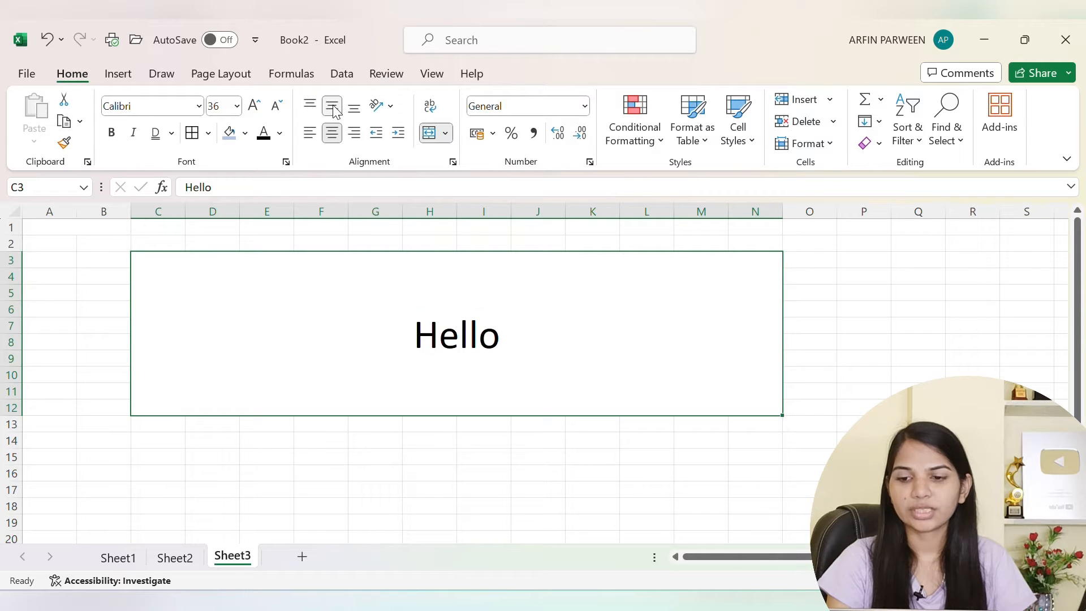
{"action": "left_click", "coordinate": [355, 111]}
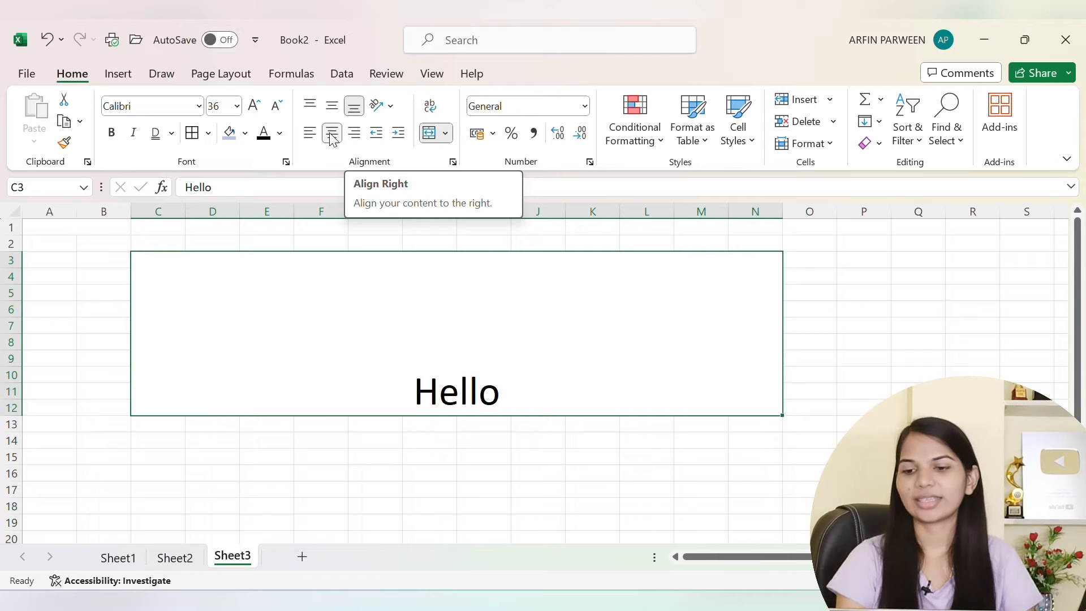
Try the left, center and right horizontal alignments on Hello, ending with left alignment.
{"action": "left_click", "coordinate": [311, 136]}
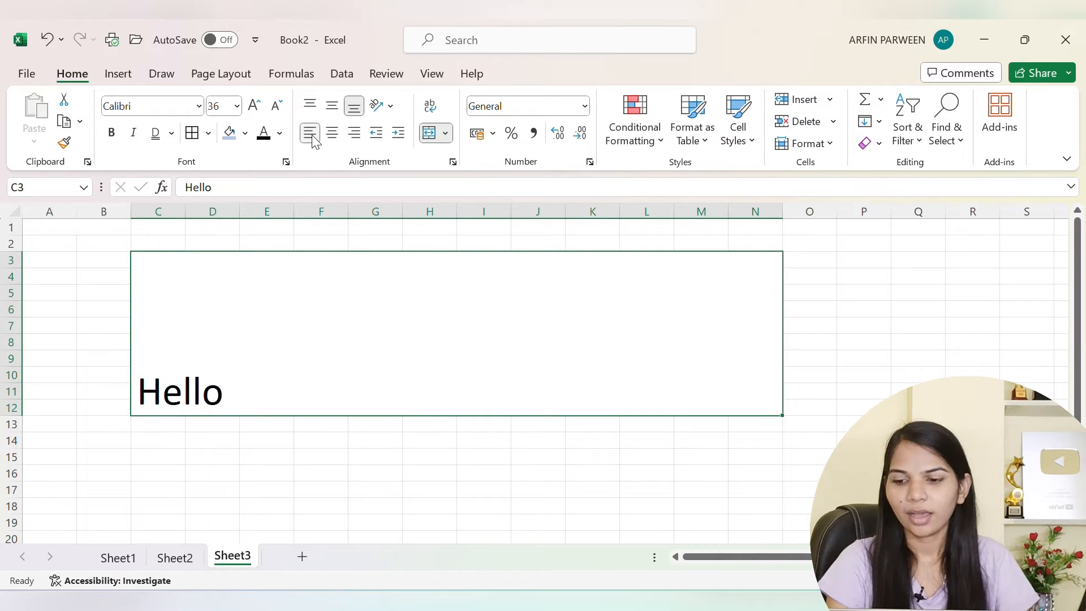
{"action": "left_click", "coordinate": [334, 138]}
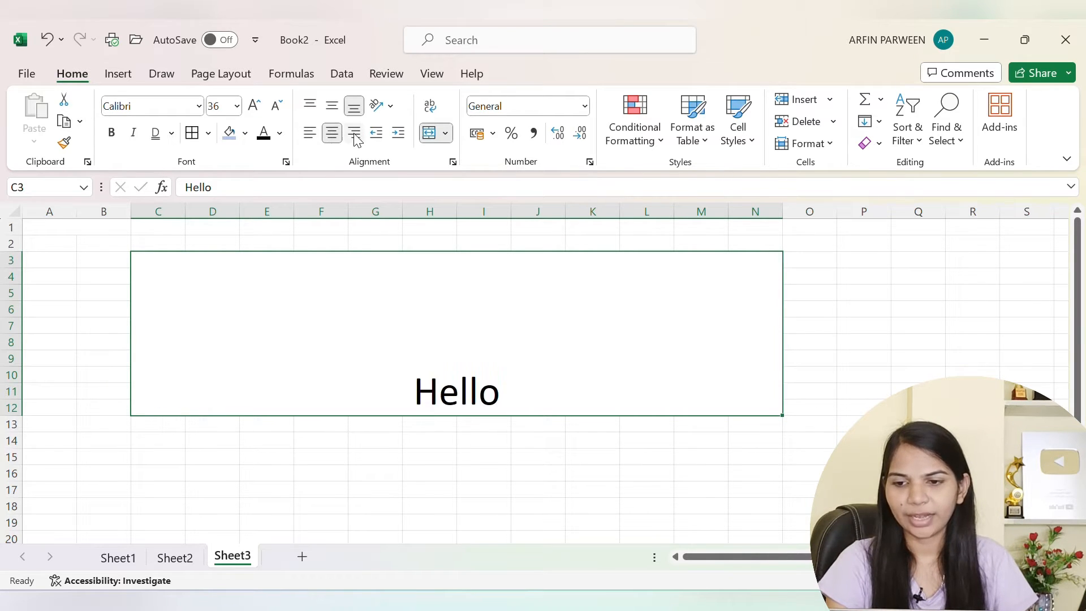
{"action": "left_click", "coordinate": [355, 139]}
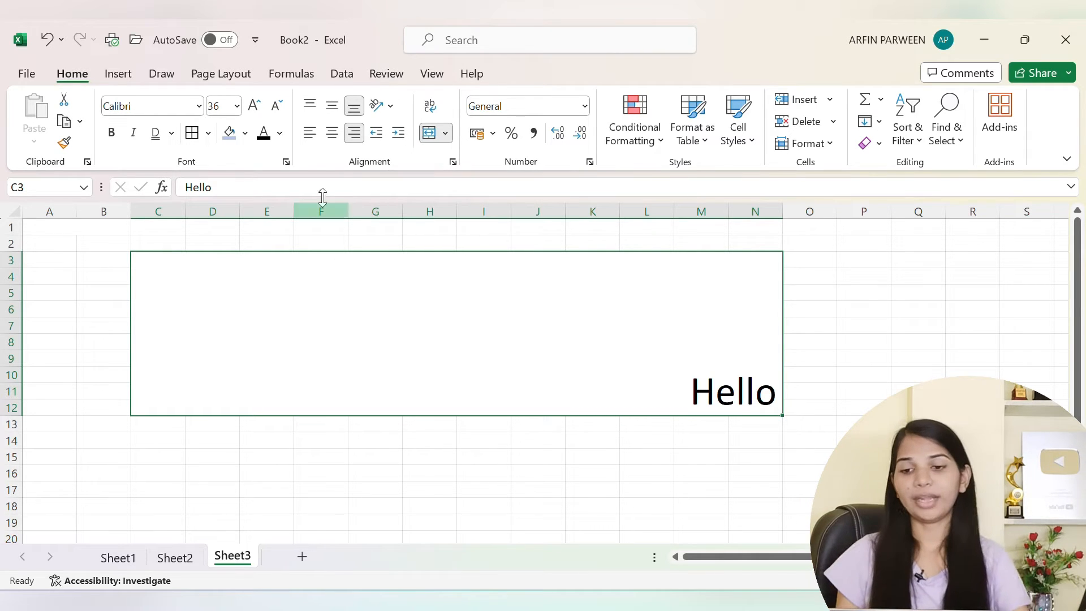
{"action": "left_click", "coordinate": [333, 132]}
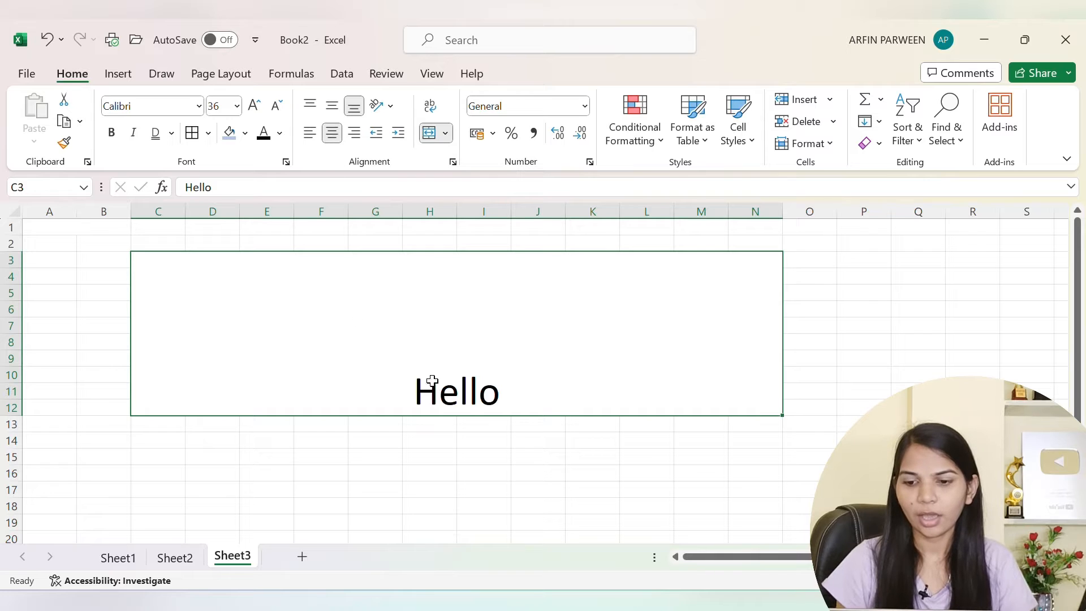
{"action": "left_click", "coordinate": [309, 134]}
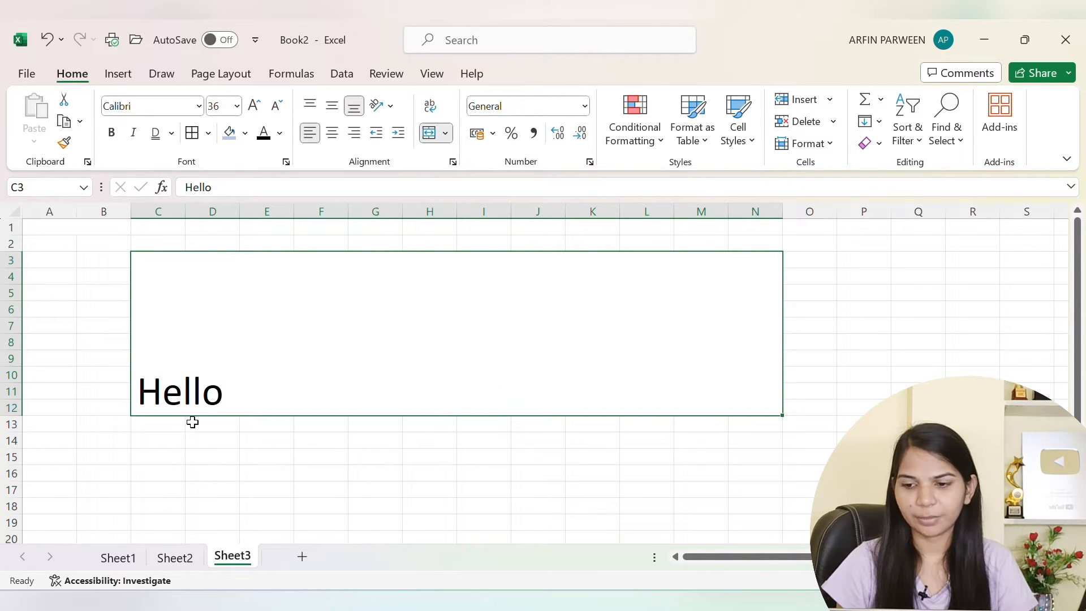
{"action": "left_click", "coordinate": [332, 136]}
{"action": "left_click", "coordinate": [313, 135]}
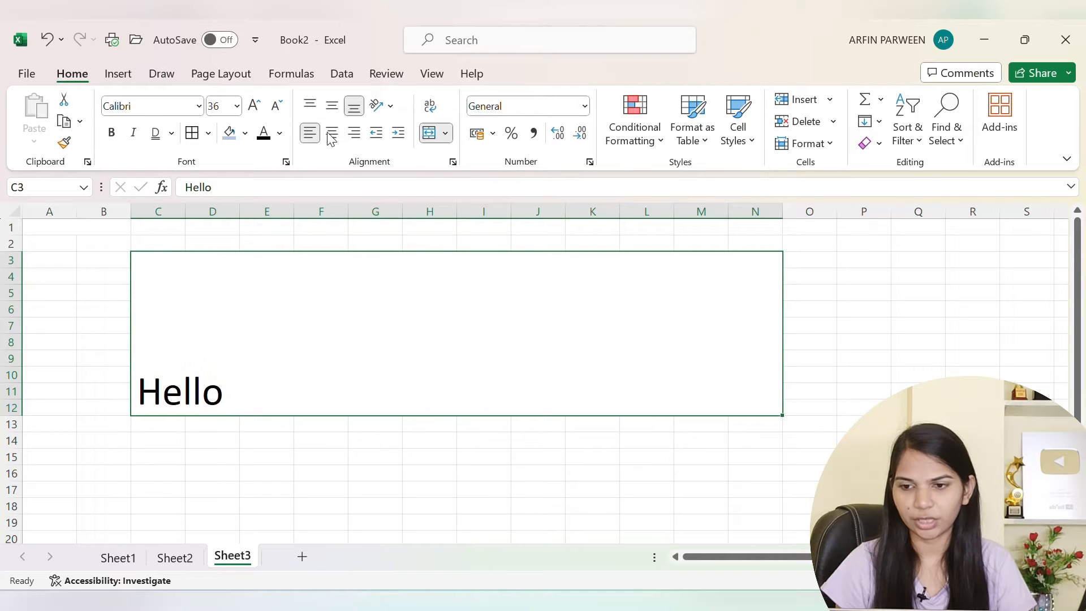
{"action": "left_click", "coordinate": [332, 134]}
{"action": "left_click", "coordinate": [312, 135]}
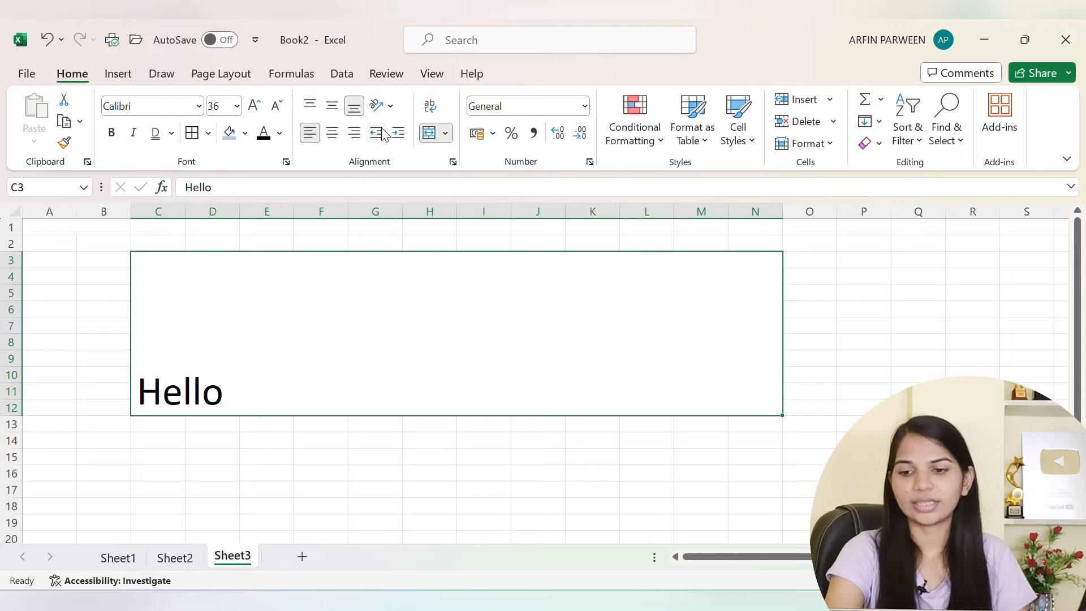
Increase the indent of the left-aligned Hello repeatedly, by fourteen levels in total.
{"action": "left_click", "coordinate": [399, 134]}
{"action": "left_click", "coordinate": [399, 134]}
{"action": "left_click", "coordinate": [399, 134]}
{"action": "left_click", "coordinate": [399, 134]}
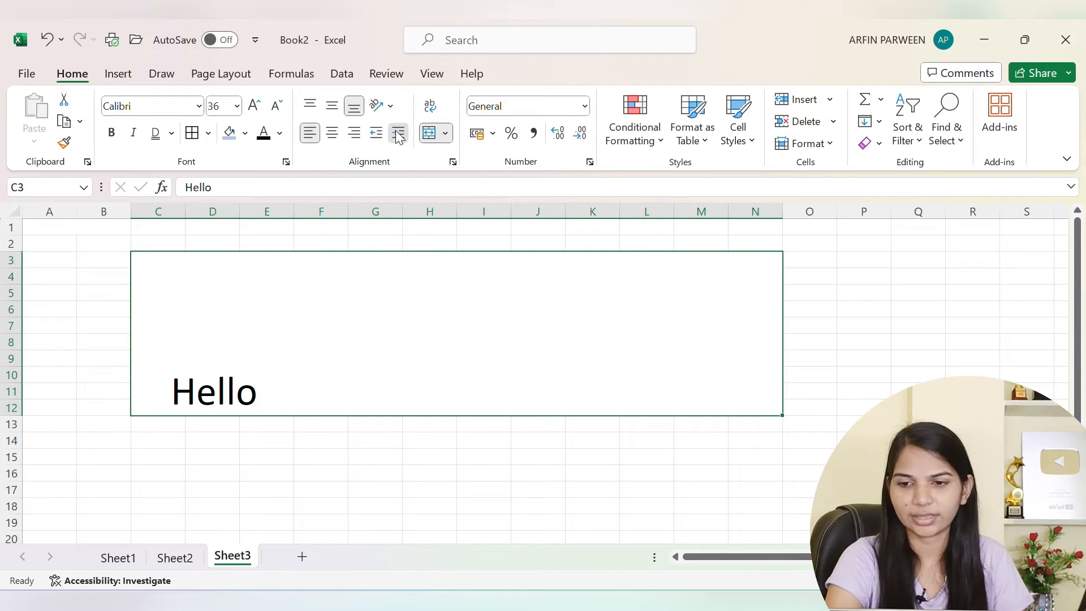
{"action": "left_click", "coordinate": [399, 134]}
{"action": "left_click", "coordinate": [399, 134]}
{"action": "left_click", "coordinate": [398, 134]}
{"action": "left_click", "coordinate": [399, 134]}
{"action": "left_click", "coordinate": [399, 134]}
{"action": "left_click", "coordinate": [398, 134]}
{"action": "left_click", "coordinate": [399, 134]}
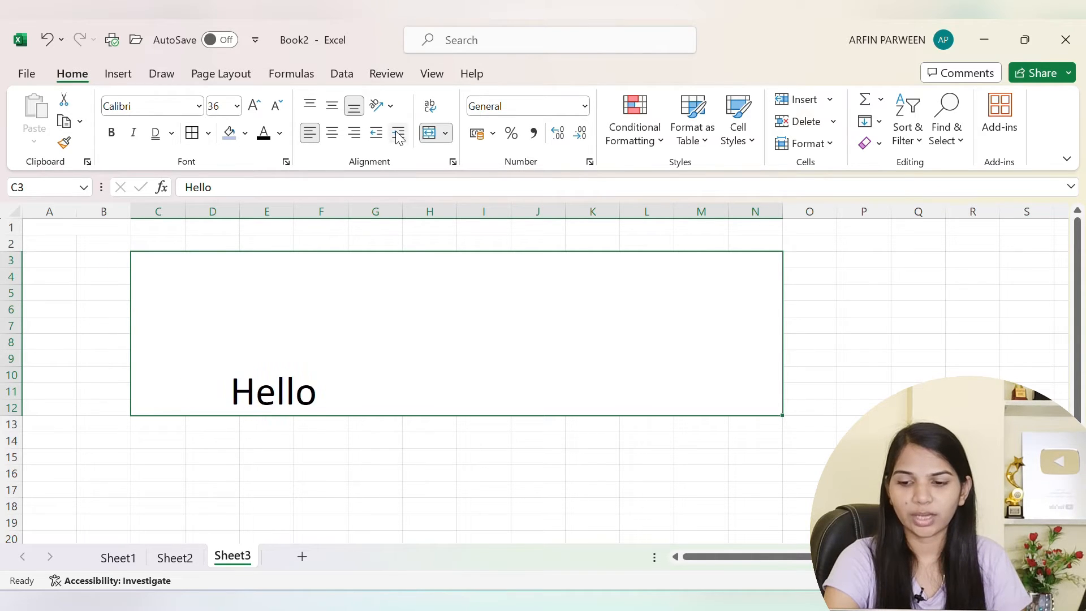
{"action": "left_click", "coordinate": [399, 134]}
{"action": "left_click", "coordinate": [398, 134]}
{"action": "left_click", "coordinate": [399, 134]}
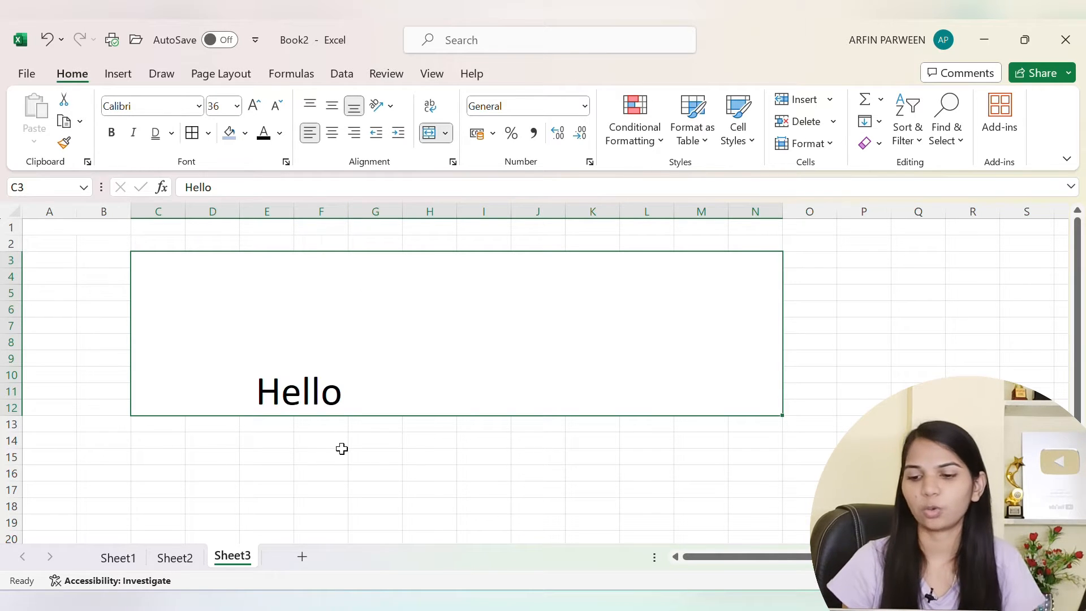
Try the top, middle and bottom alignments on Hello, and finish with it centered both horizontally and vertically in the merged cell.
{"action": "left_click", "coordinate": [311, 108]}
{"action": "left_click", "coordinate": [332, 107]}
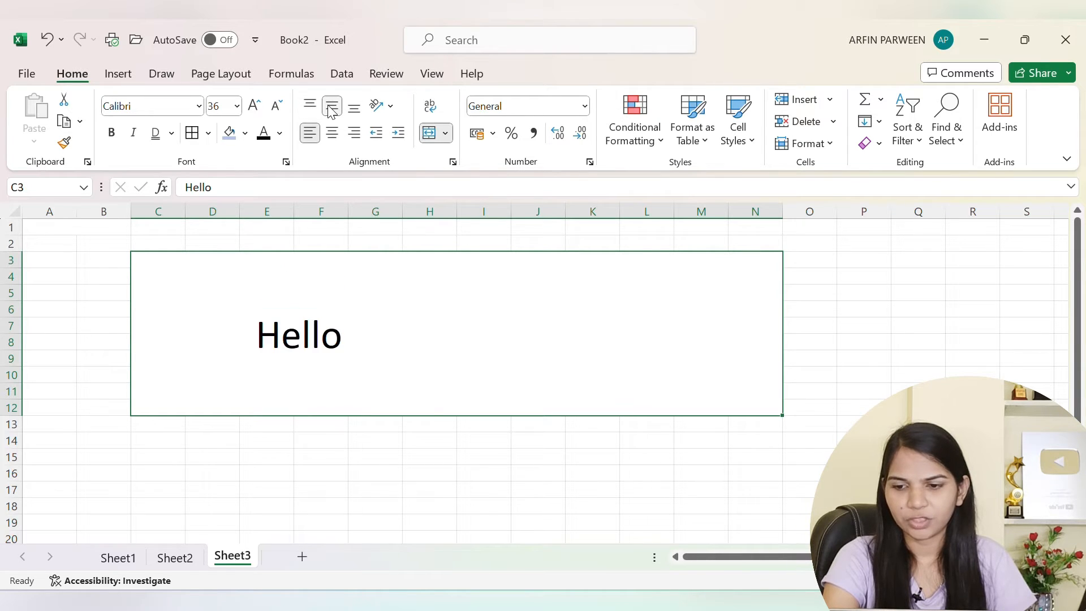
{"action": "left_click", "coordinate": [354, 107]}
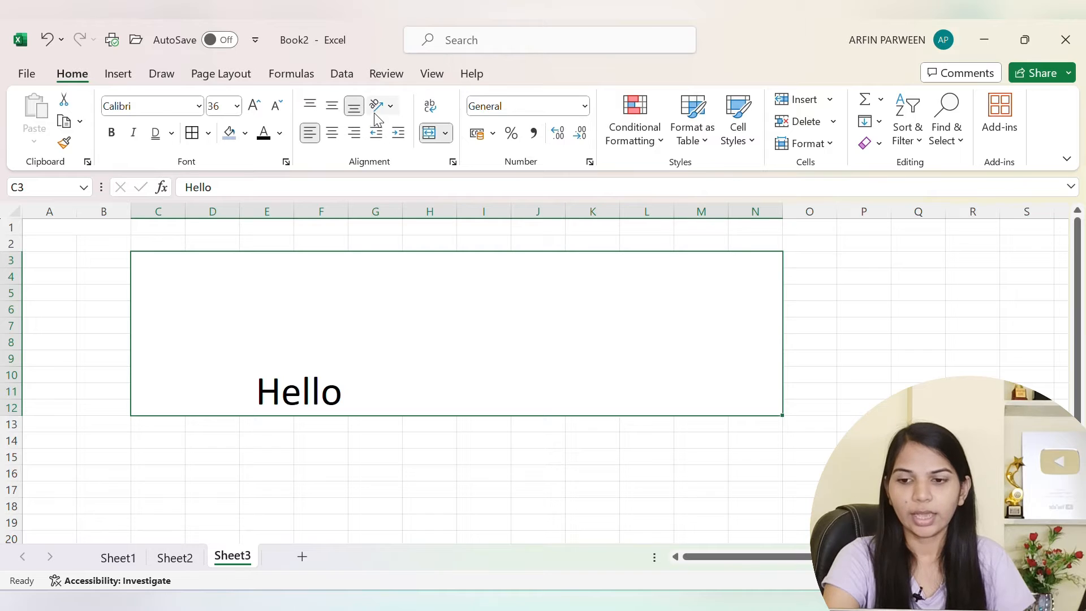
{"action": "left_click", "coordinate": [333, 134]}
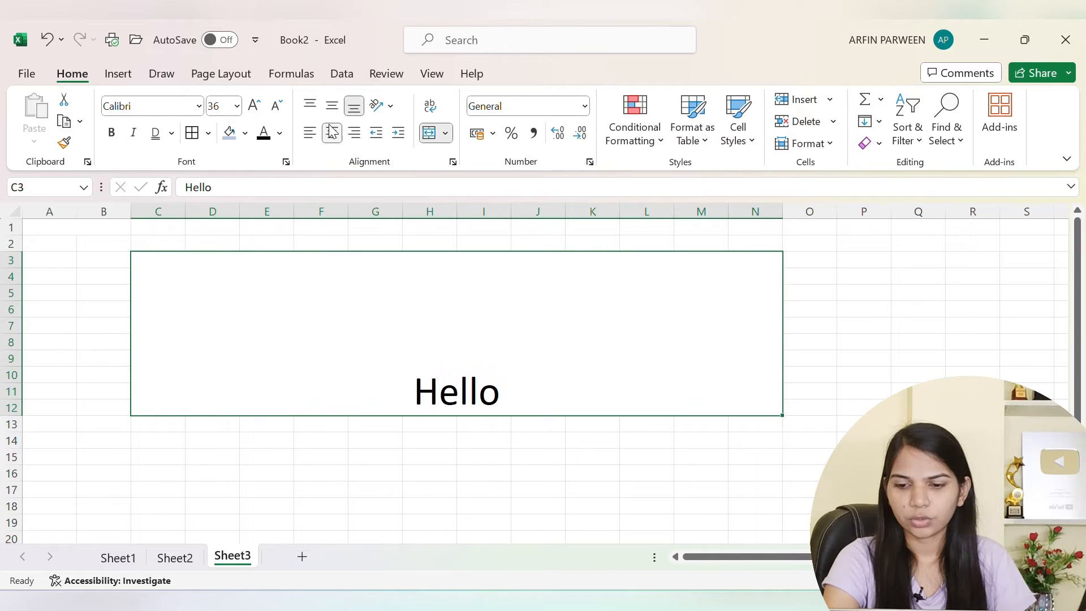
{"action": "left_click", "coordinate": [332, 106]}
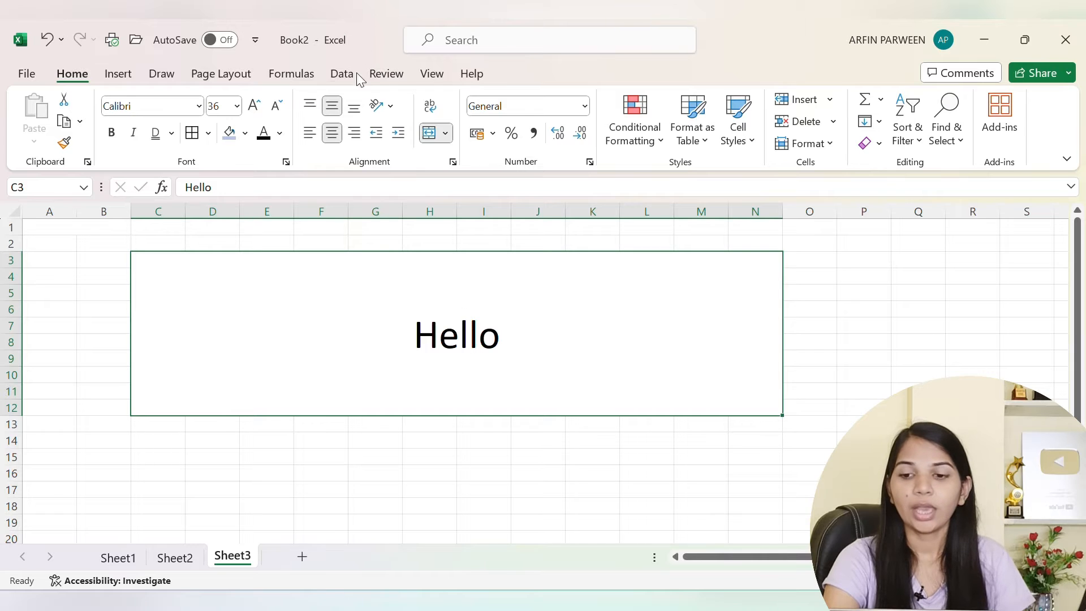
Try the Angle Counterclockwise and Angle Clockwise text orientations on Hello.
{"action": "left_click", "coordinate": [376, 106]}
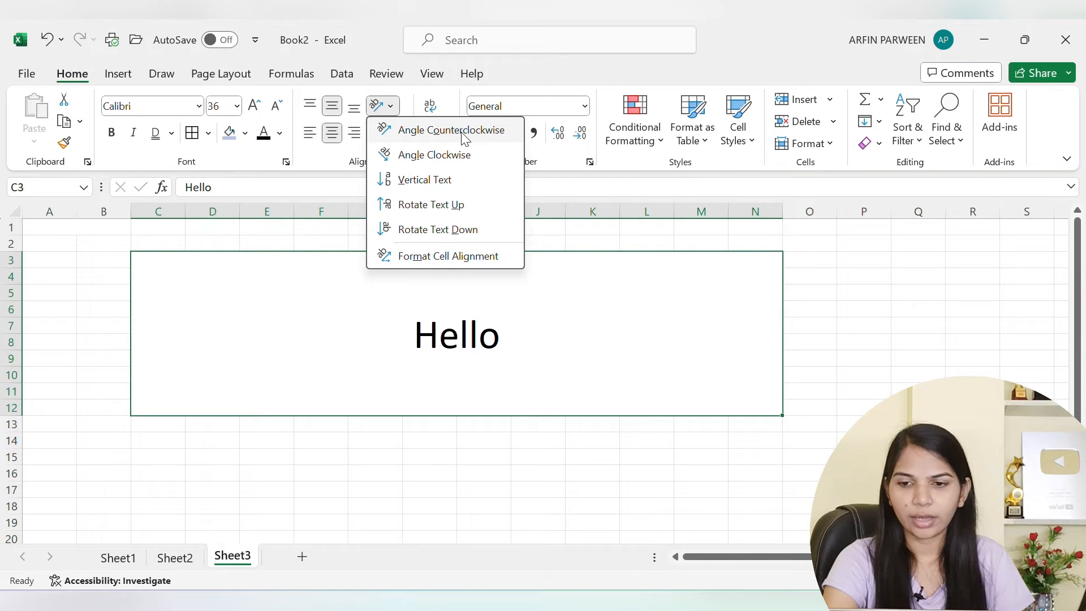
{"action": "left_click", "coordinate": [463, 136]}
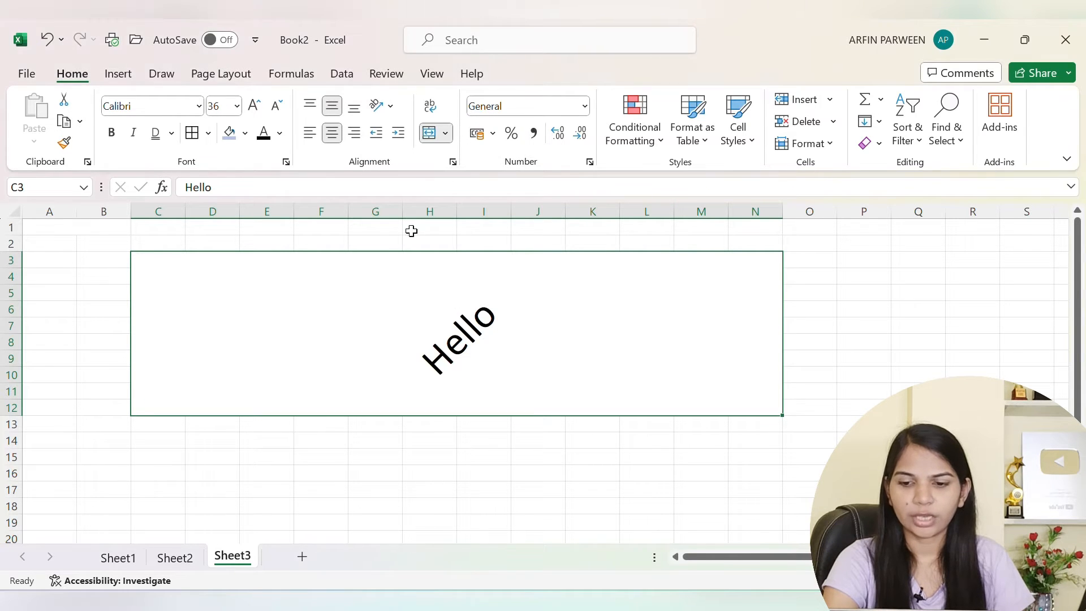
{"action": "left_click", "coordinate": [390, 106]}
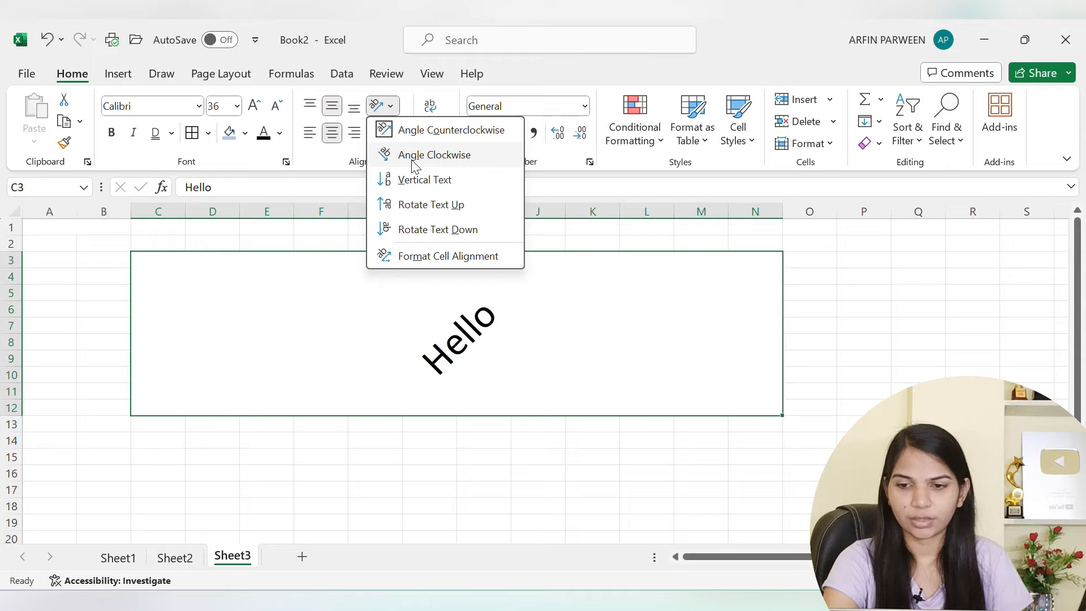
{"action": "left_click", "coordinate": [414, 160]}
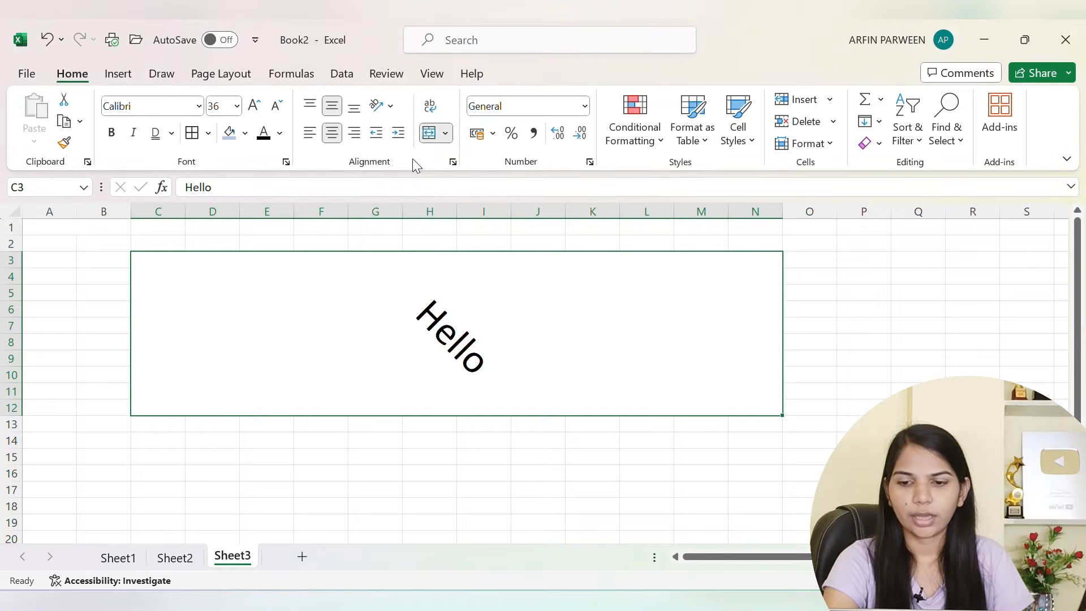
Set Hello to the Vertical Text orientation and reduce its font size to 20 so every letter fits in the cell.
{"action": "left_click", "coordinate": [392, 110]}
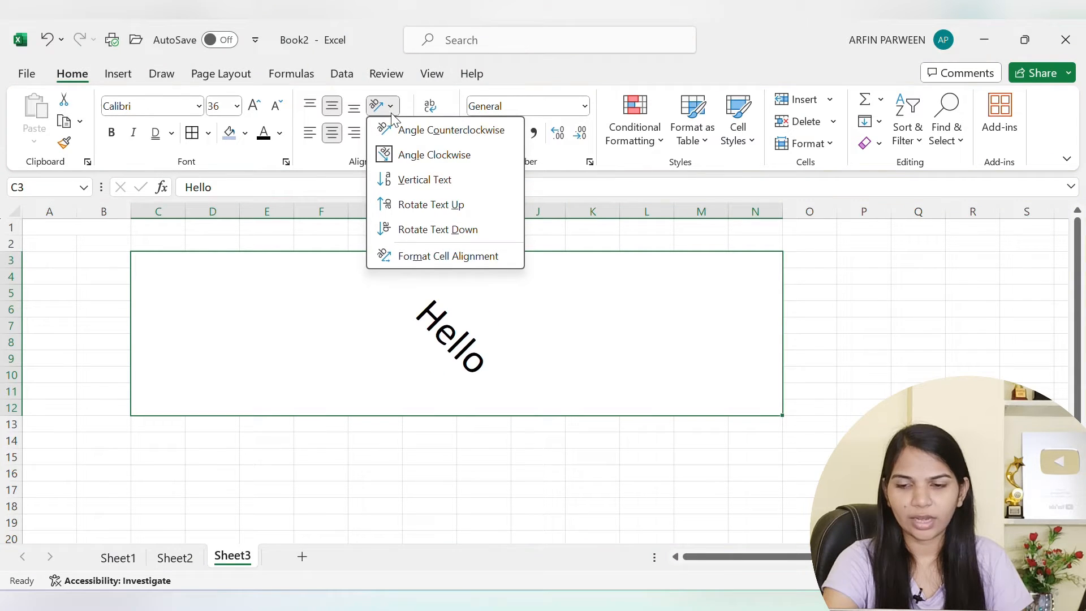
{"action": "left_click", "coordinate": [424, 180]}
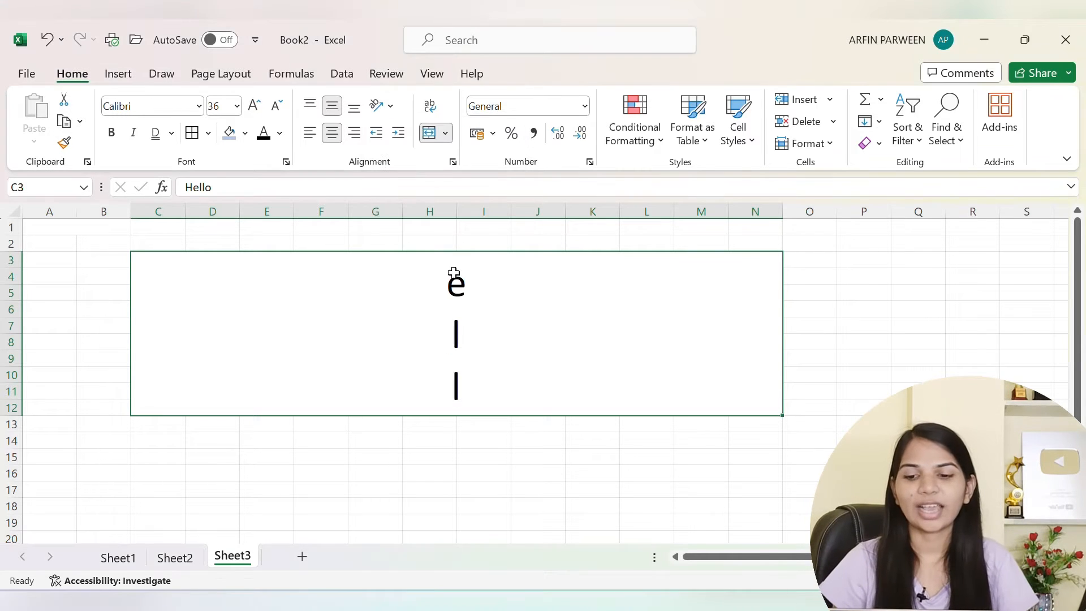
{"action": "left_click", "coordinate": [237, 106]}
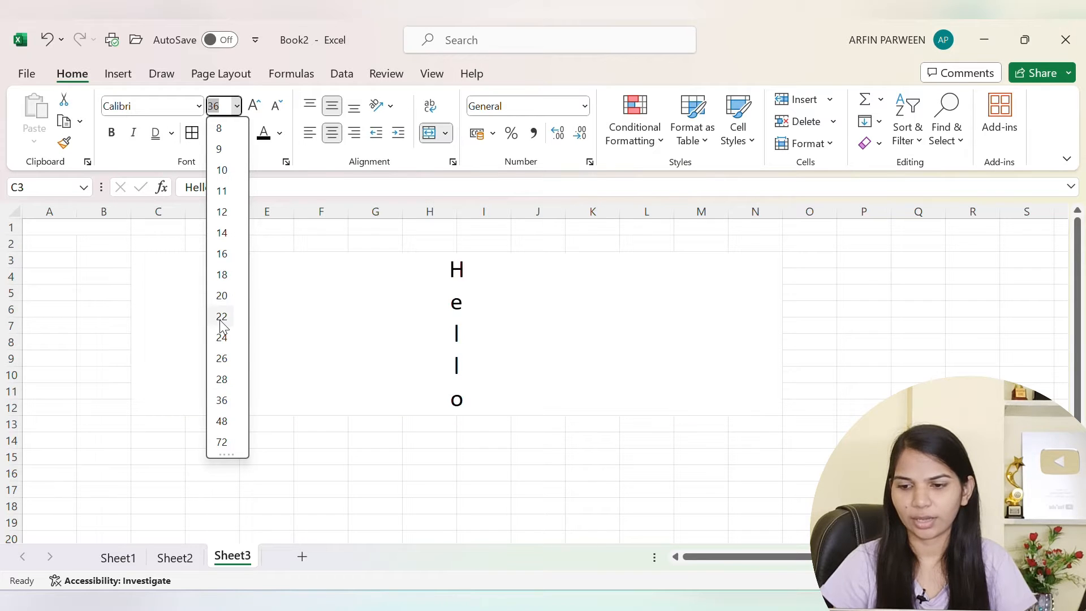
{"action": "left_click", "coordinate": [222, 294]}
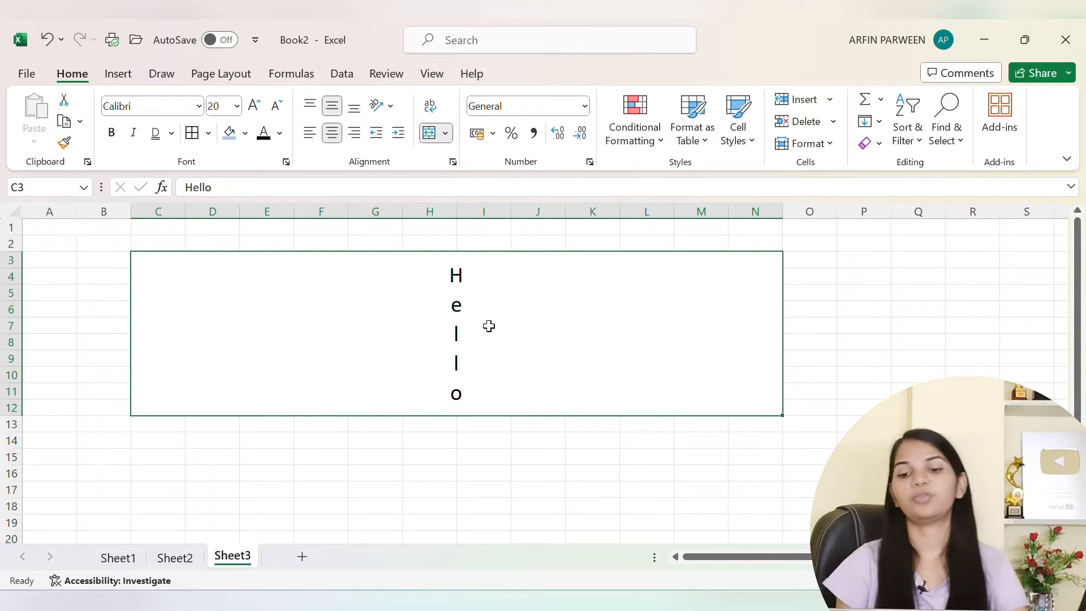
Apply the Rotate Text Up orientation to Hello in the merged cell and review the other orientation options.
{"action": "left_click", "coordinate": [391, 107]}
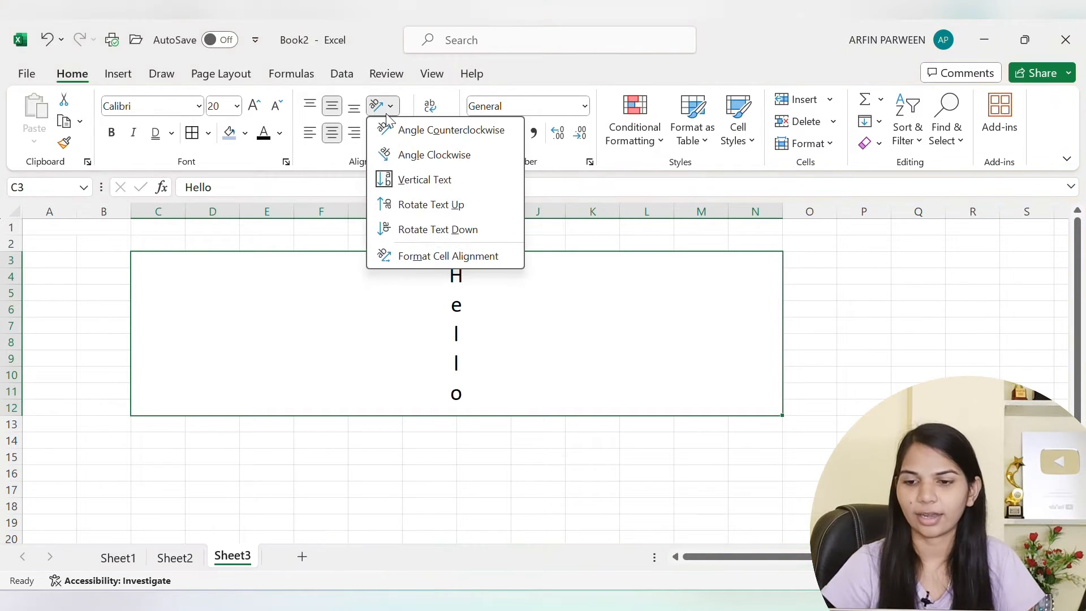
{"action": "left_click", "coordinate": [410, 206]}
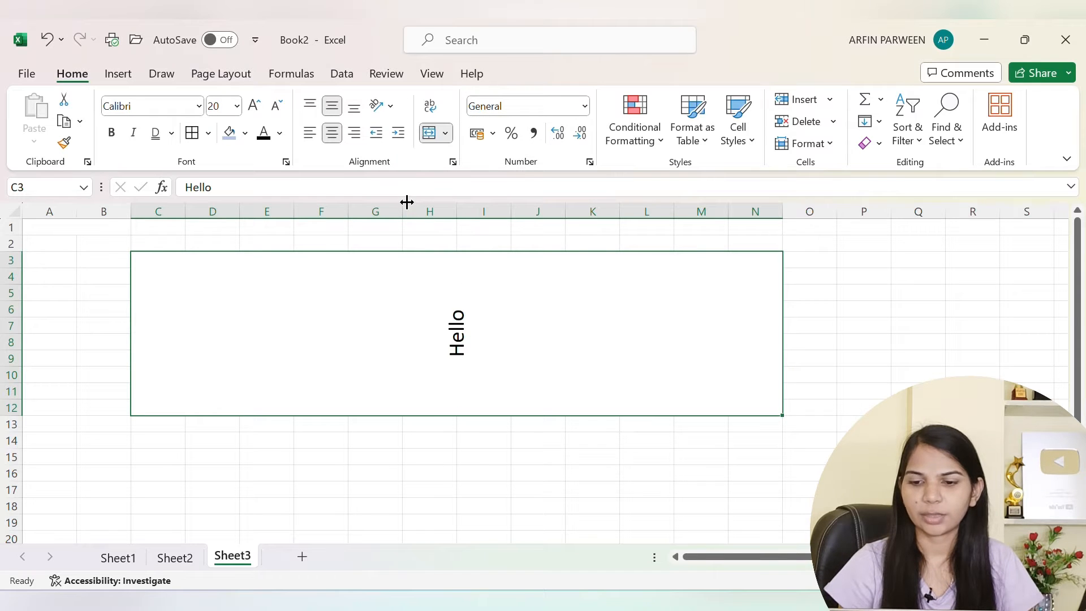
{"action": "left_click", "coordinate": [390, 106]}
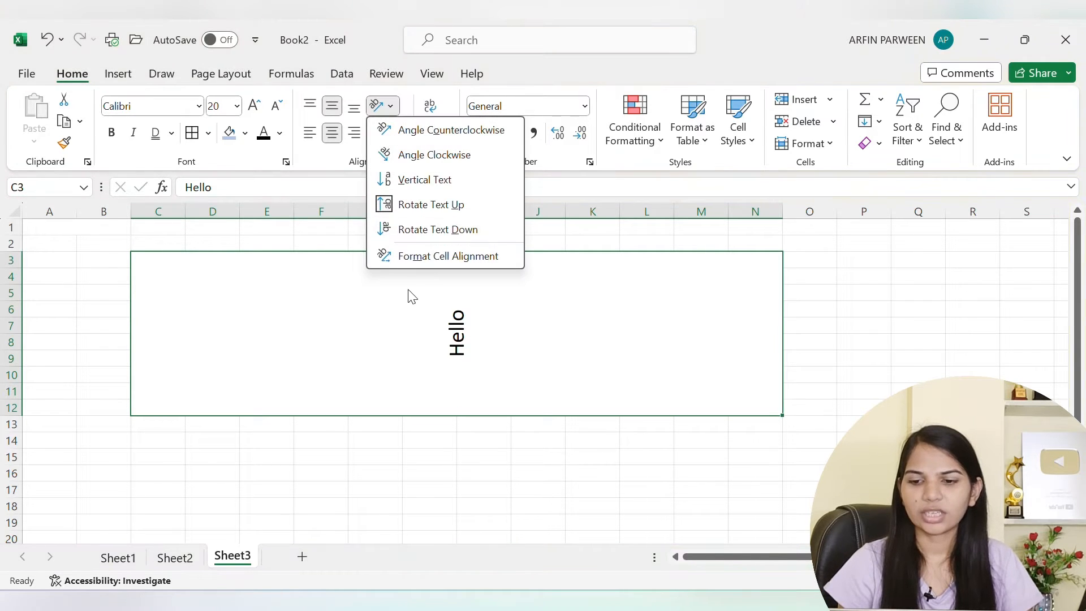
{"action": "left_click", "coordinate": [419, 328]}
Turn off Rotate Text Up to return Hello to horizontal text, and select cell F16 below the merged cell.
{"action": "left_click", "coordinate": [389, 106]}
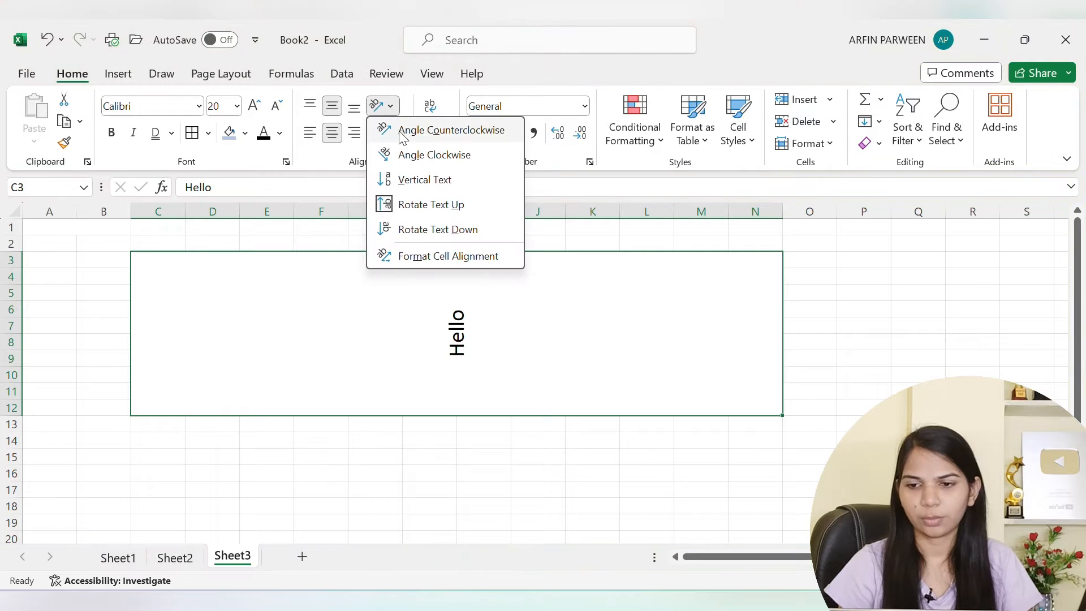
{"action": "left_click", "coordinate": [409, 204]}
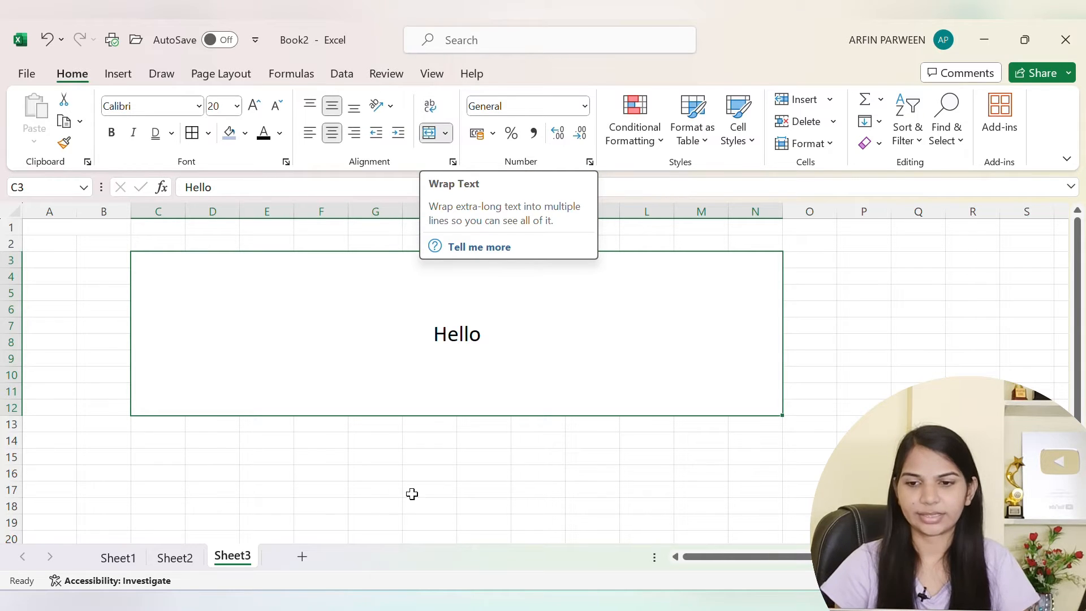
{"action": "left_click", "coordinate": [347, 476]}
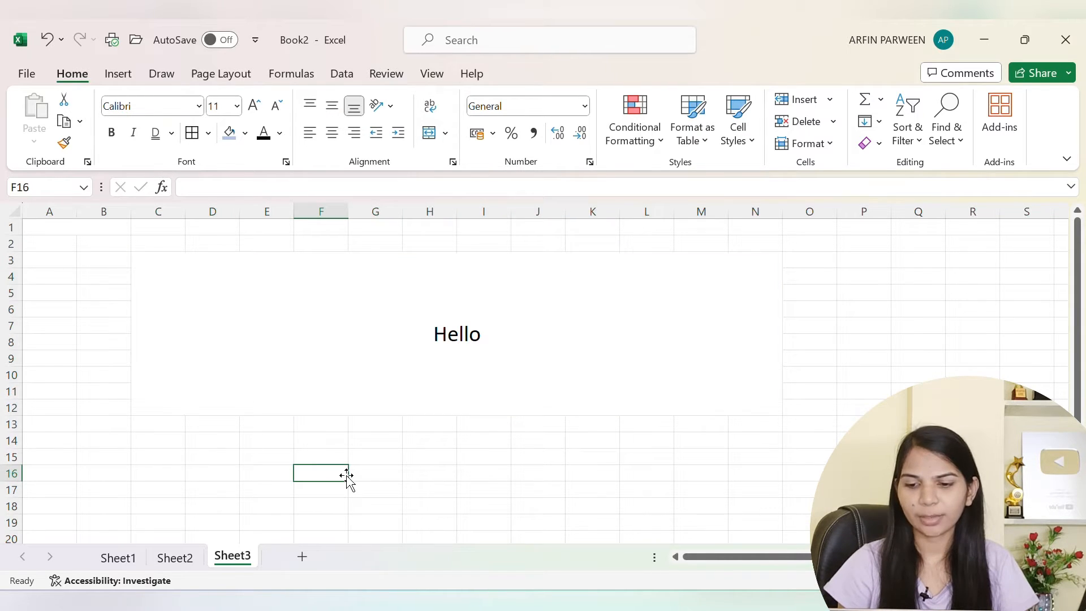
Enter a short "Hi, I am" greeting with the presenter's first name in cell E14 below the merged cell.
{"action": "left_click", "coordinate": [274, 444]}
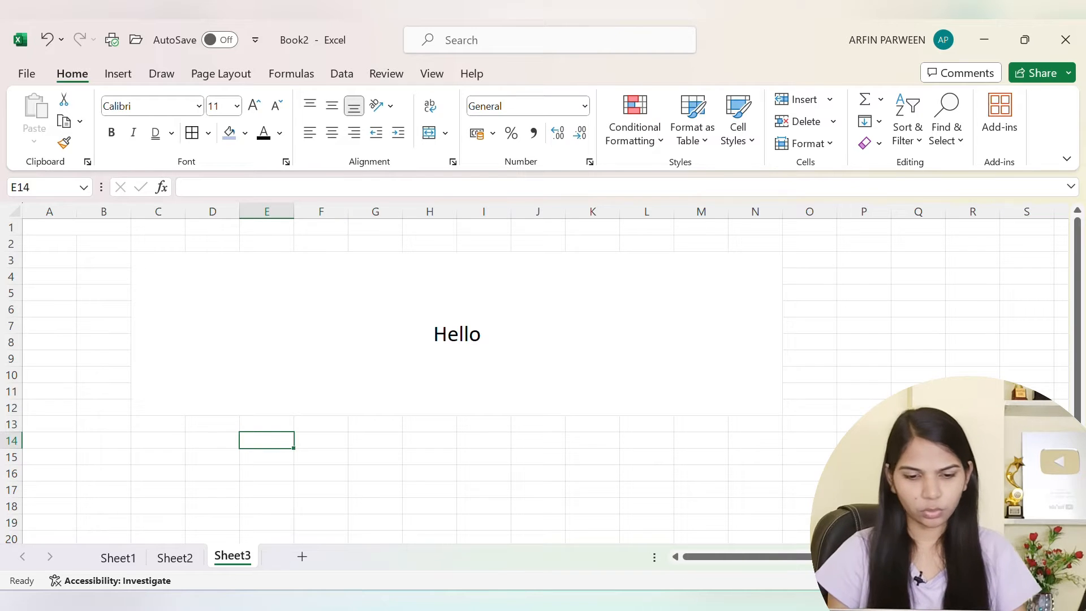
{"action": "scroll", "coordinate": [594, 479], "scroll_direction": "up", "scroll_amount": 2}
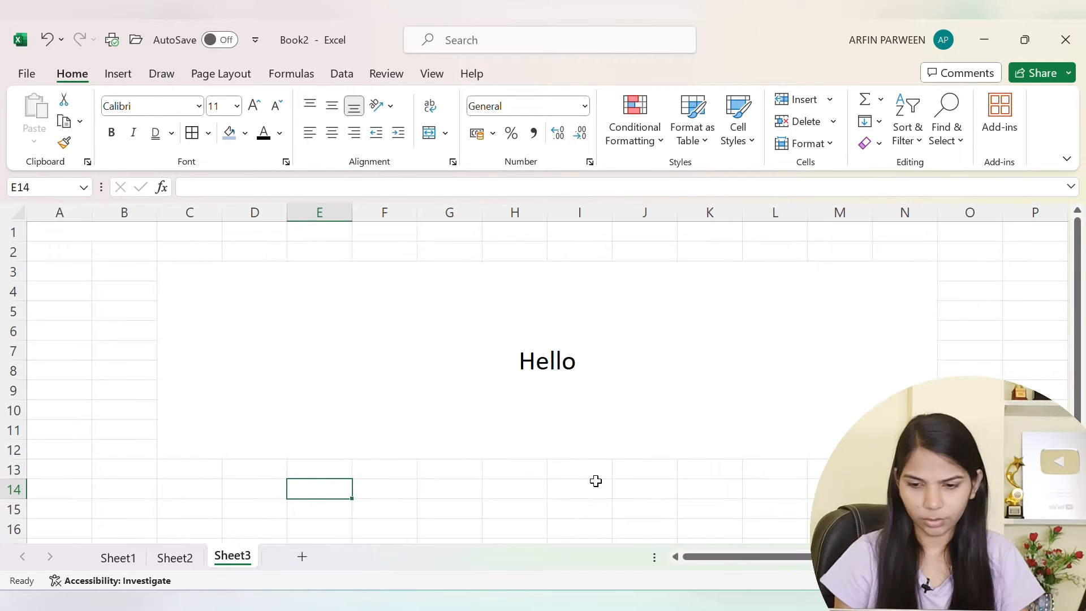
{"action": "scroll", "coordinate": [594, 479], "scroll_direction": "down", "scroll_amount": 1}
{"action": "type", "text": "Hi,"}
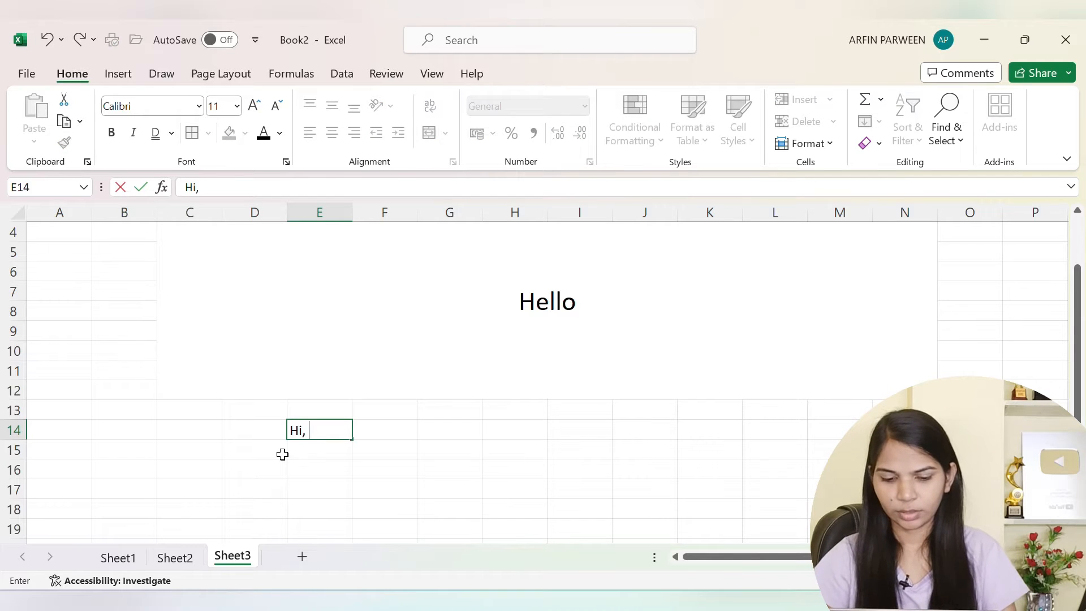
{"action": "type", "text": " I am A"}
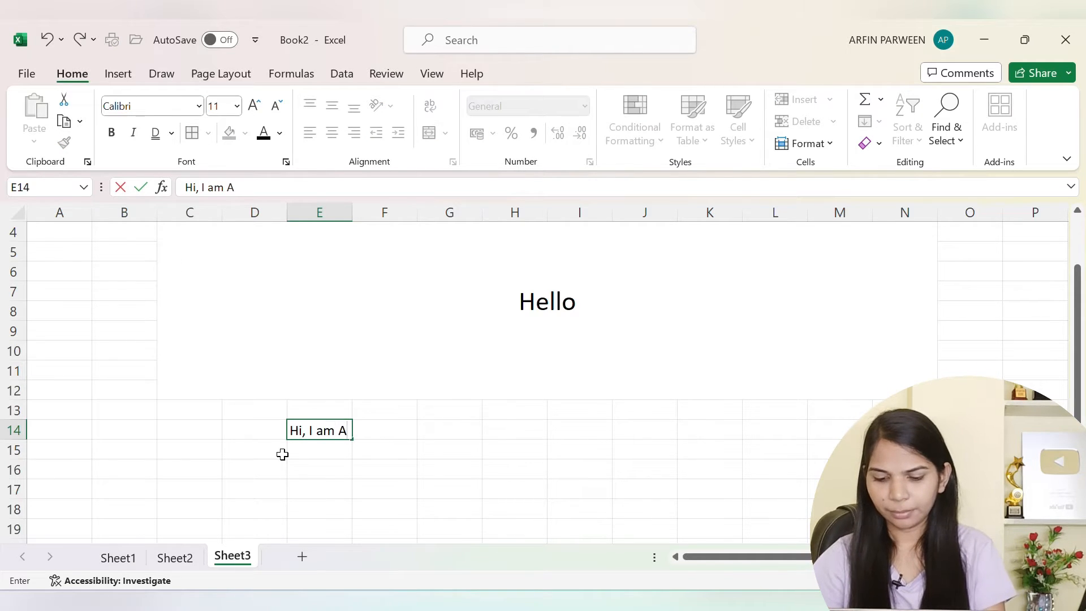
{"action": "type", "text": "rfin"}
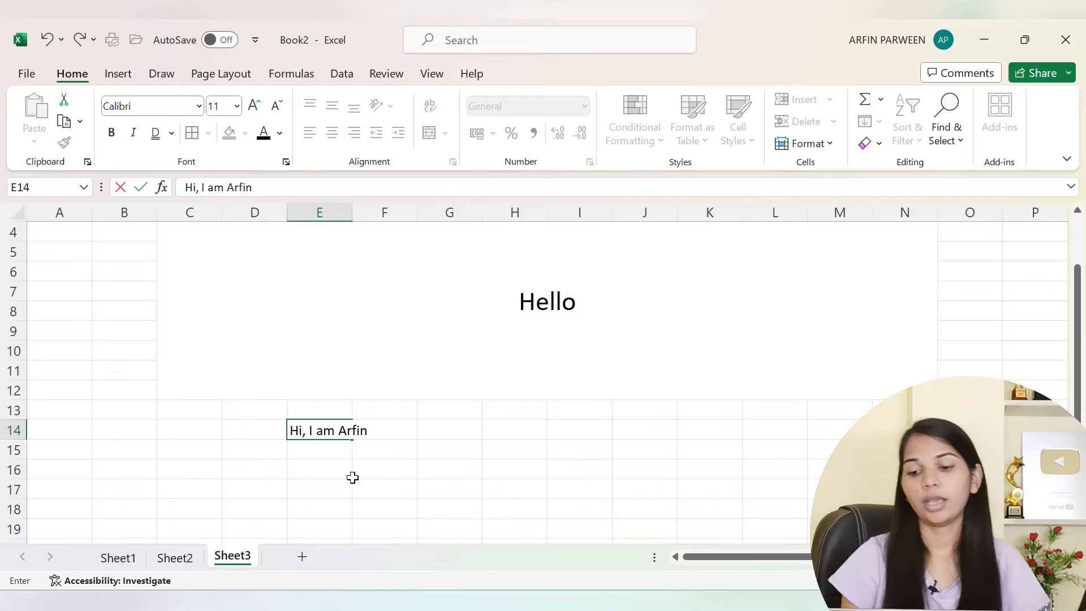
{"action": "left_click", "coordinate": [354, 475]}
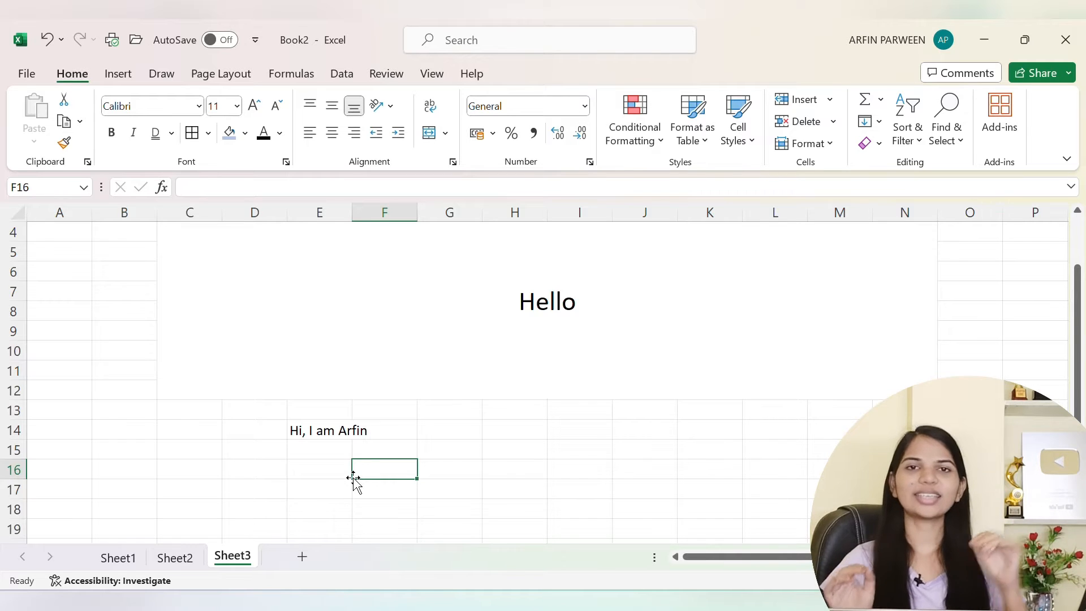
Enter Hello in cell F14 next to the greeting and check how the text in E14 displays.
{"action": "left_click", "coordinate": [327, 431]}
{"action": "left_click", "coordinate": [385, 432]}
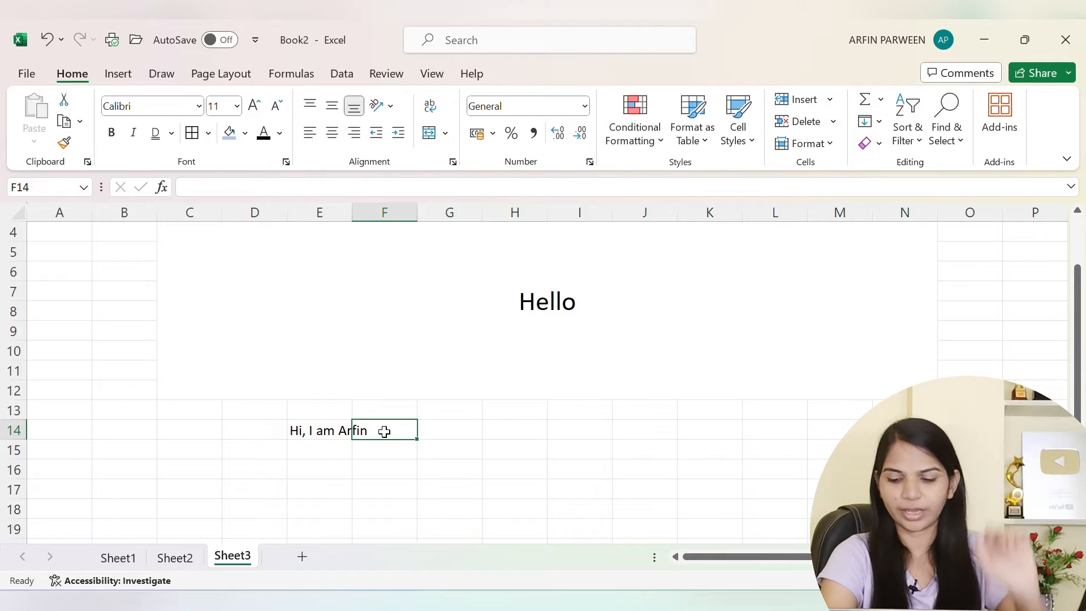
{"action": "type", "text": "Hello"}
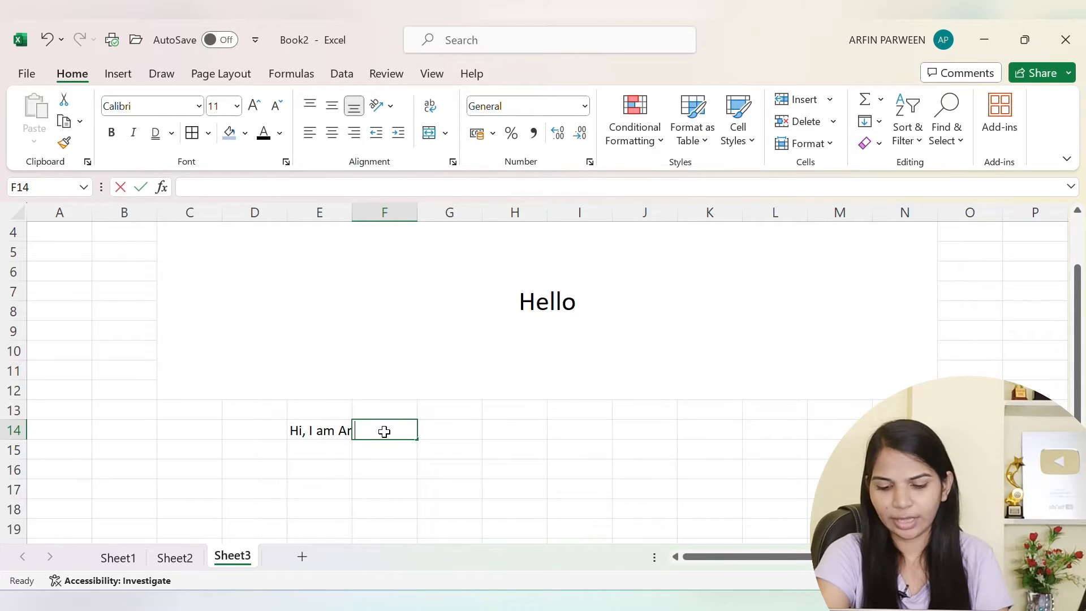
{"action": "left_click", "coordinate": [439, 453]}
{"action": "left_click", "coordinate": [337, 429]}
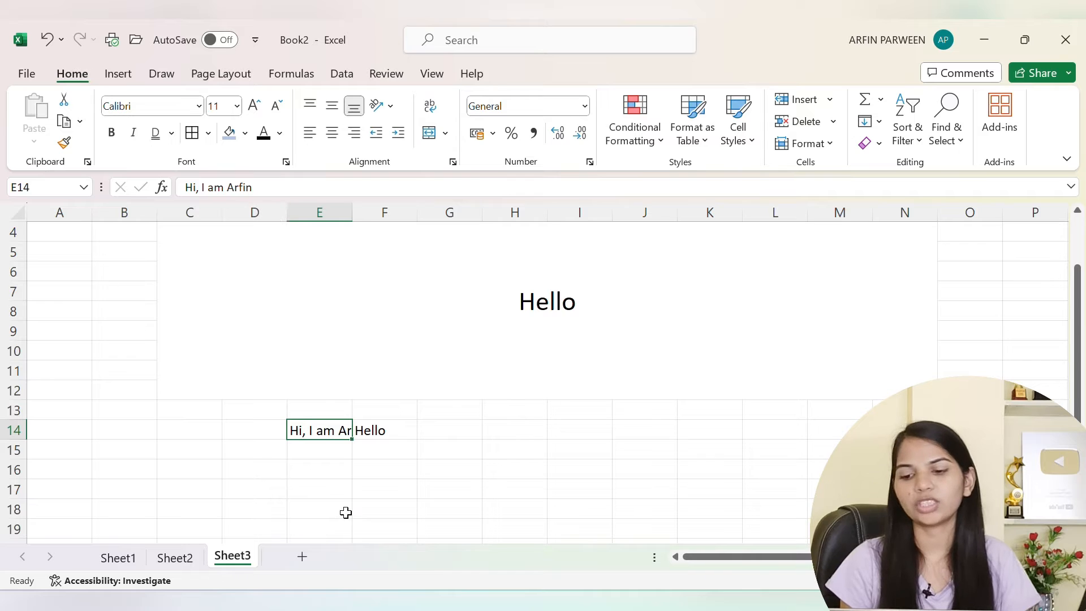
{"action": "left_click", "coordinate": [379, 475]}
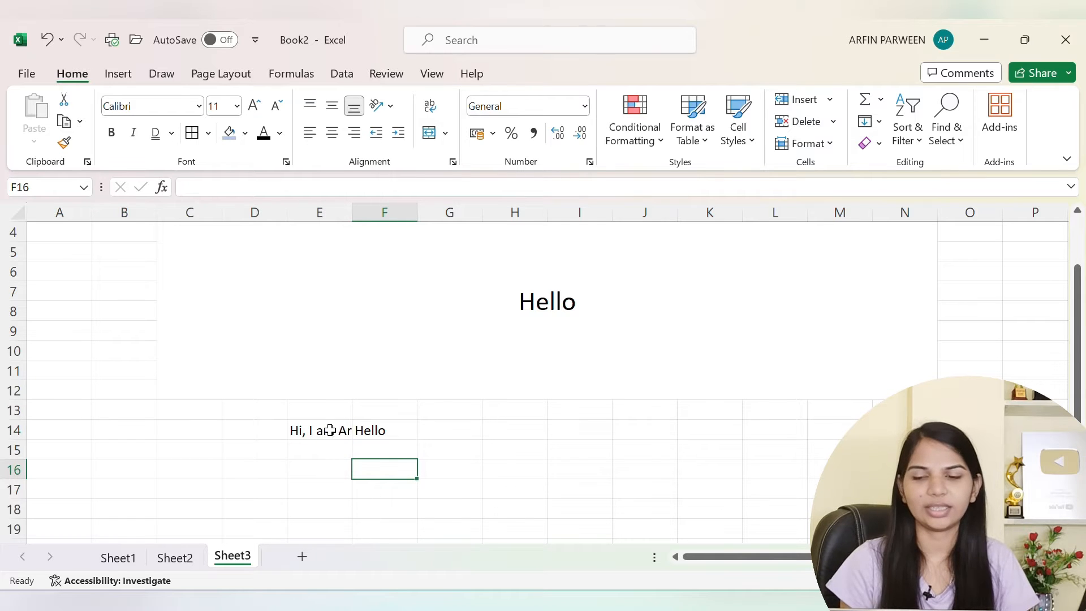
Clear Hello from cell F14 beside the greeting.
{"action": "left_click", "coordinate": [377, 431]}
{"action": "key", "text": "BackSpace"}
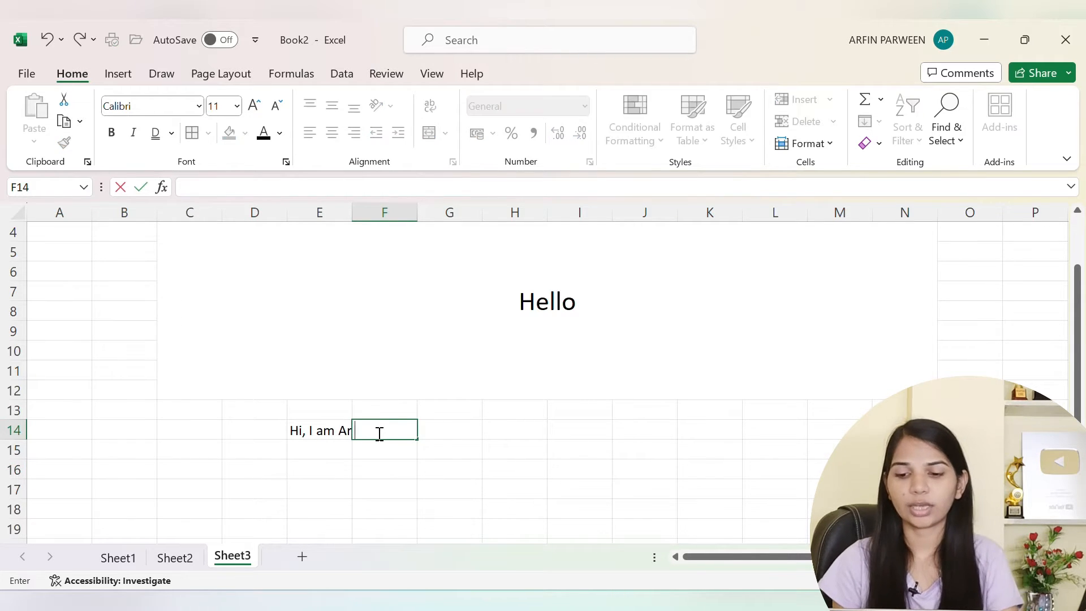
{"action": "left_click", "coordinate": [392, 471]}
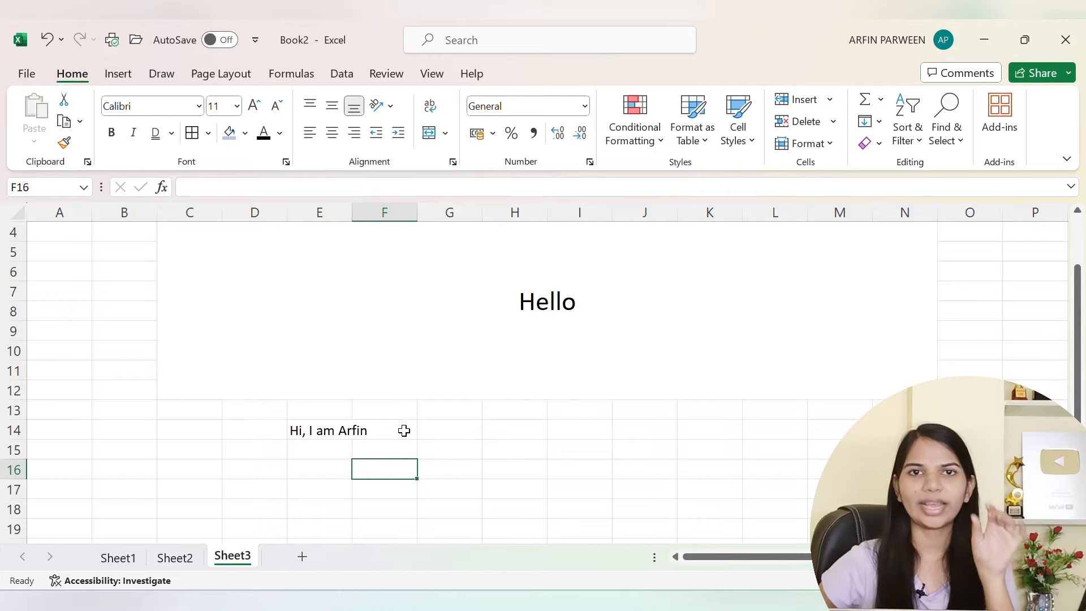
Apply Wrap Text to the greeting in cell E14.
{"action": "left_click", "coordinate": [346, 429]}
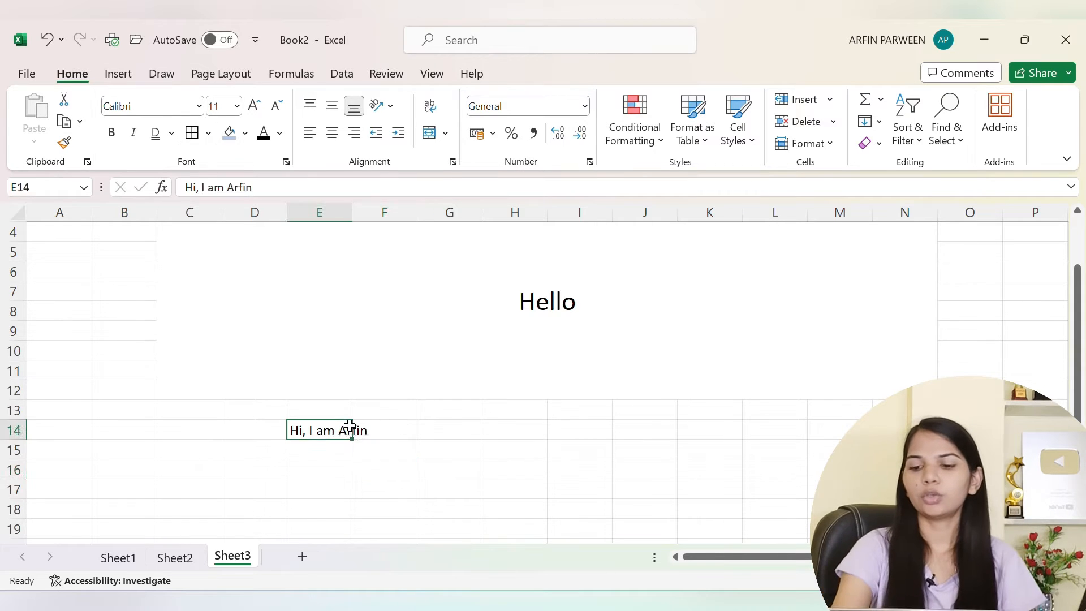
{"action": "left_click", "coordinate": [432, 109]}
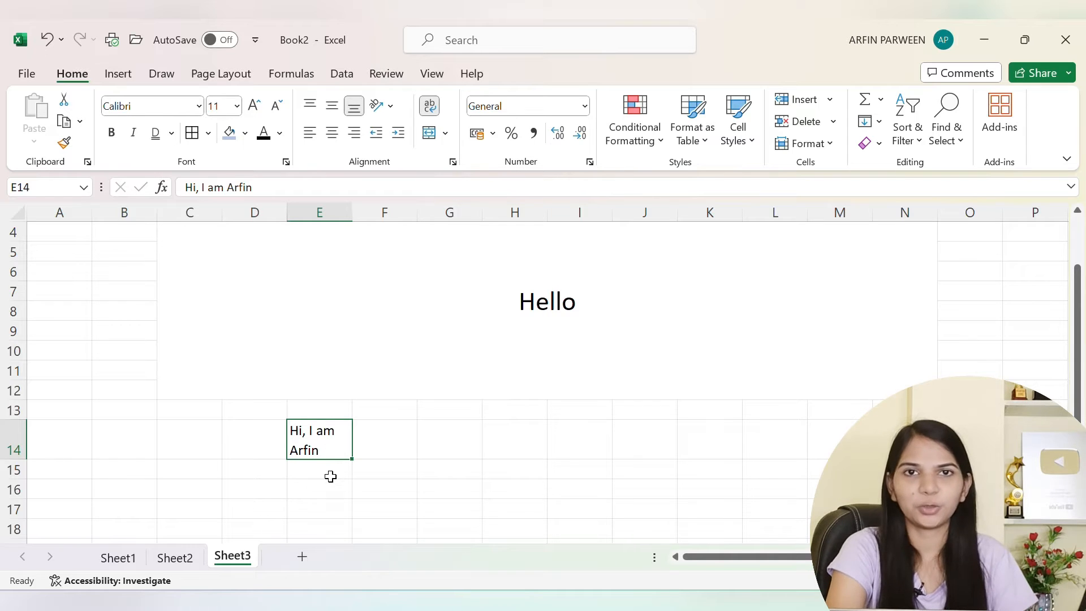
{"action": "left_click", "coordinate": [399, 445]}
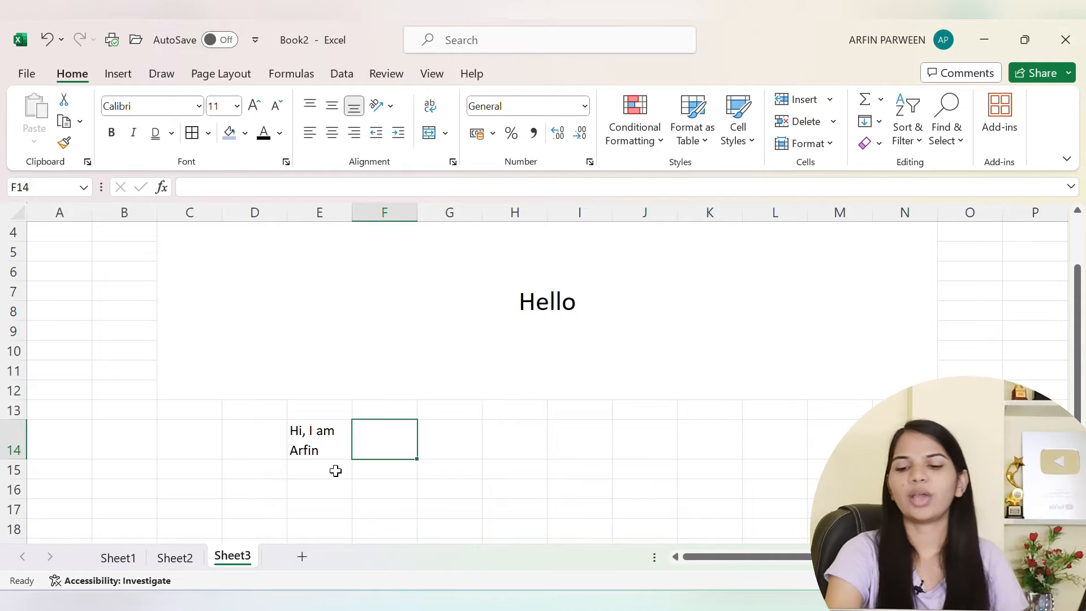
Enter the same "Hi, I am" greeting with the first name in cell E16.
{"action": "left_click", "coordinate": [312, 488]}
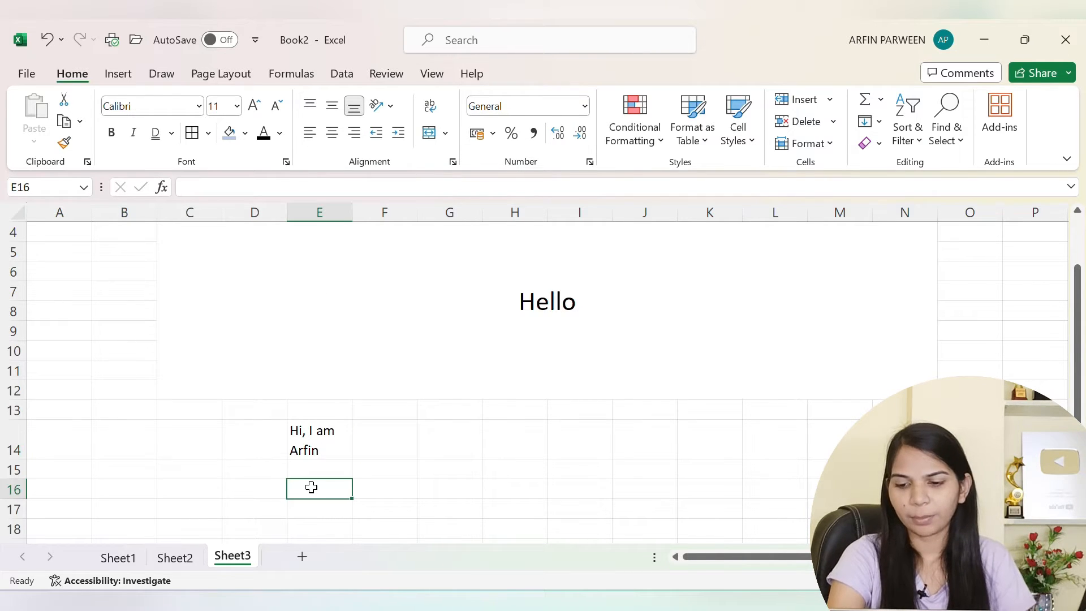
{"action": "type", "text": "Hi"}
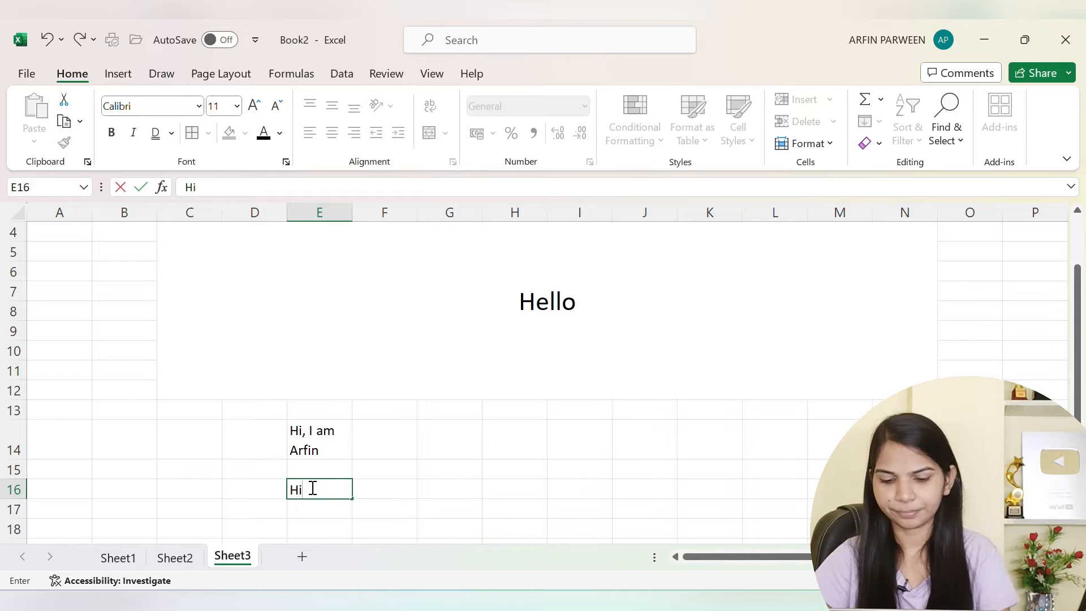
{"action": "type", "text": ", I a"}
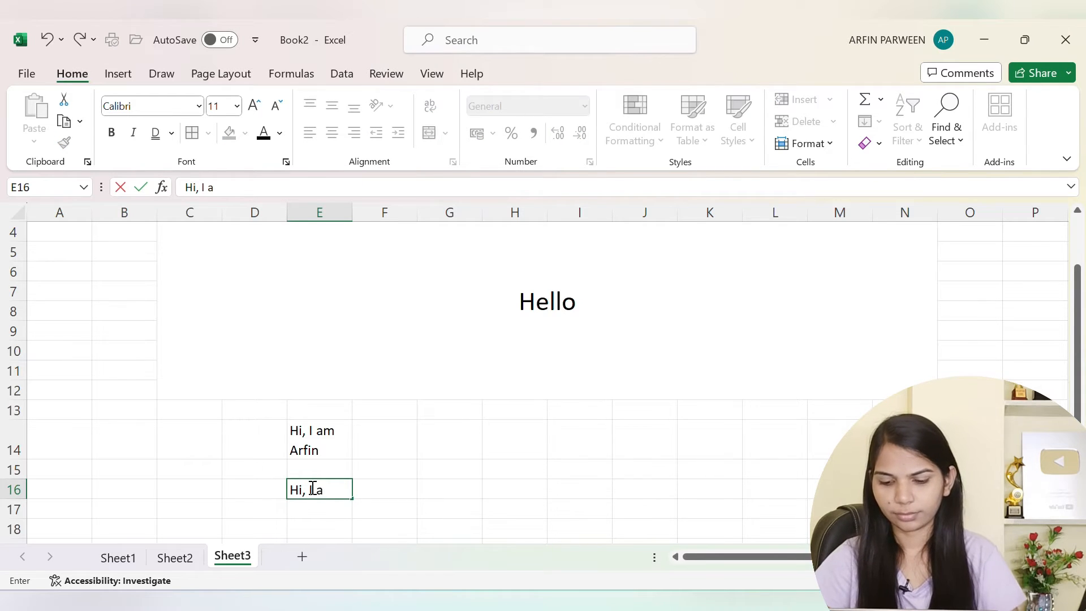
{"action": "type", "text": "m Arfin"}
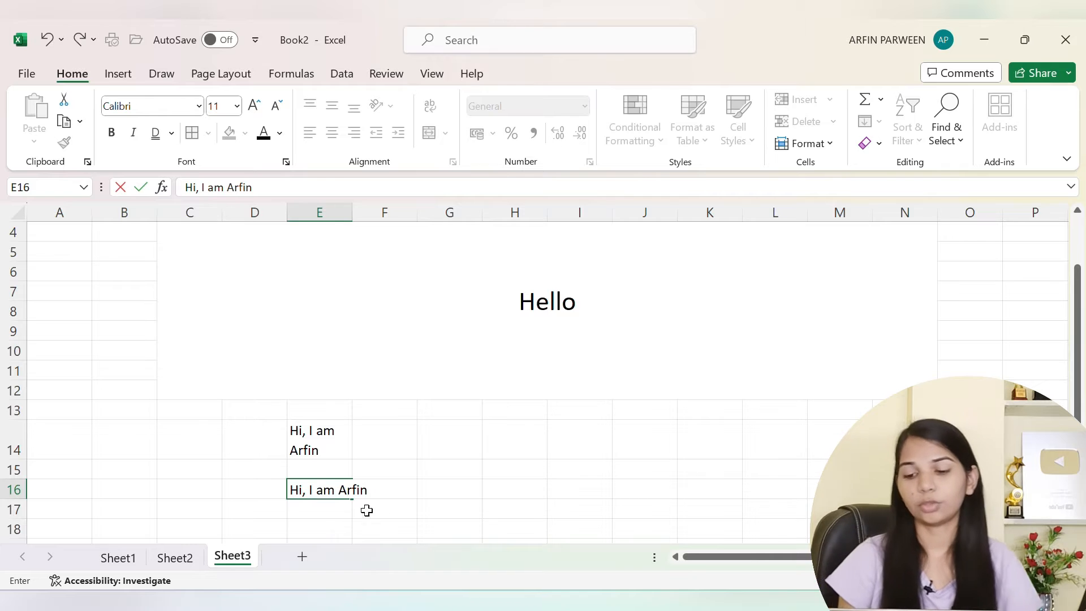
{"action": "left_click", "coordinate": [369, 510]}
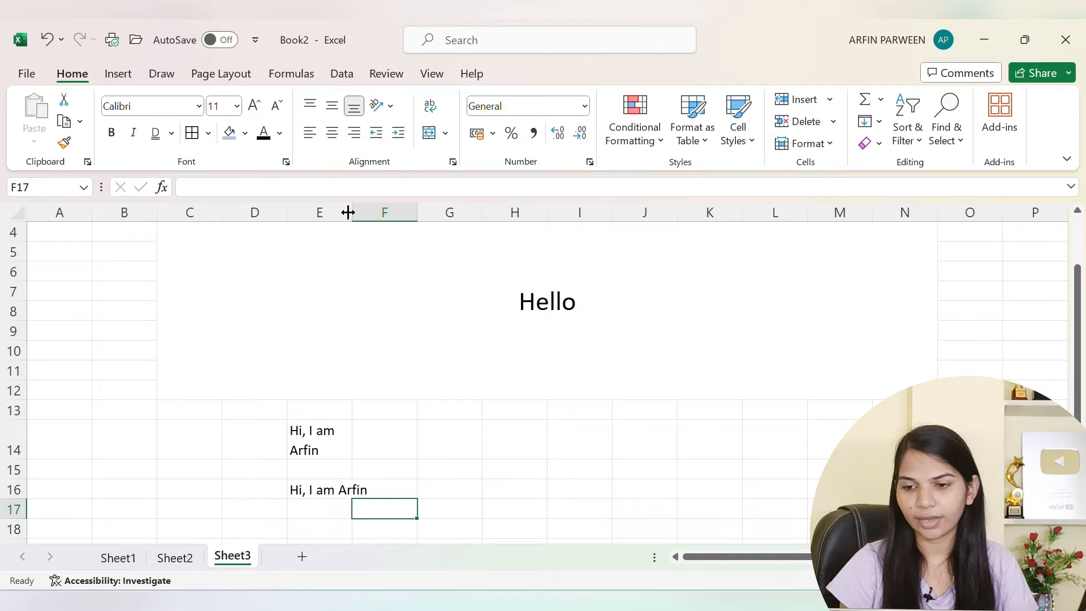
Try AutoFit Column Width on column E using the greeting in E16, and undo the width change.
{"action": "mouse_move", "coordinate": [351, 213]}
{"action": "left_mouse_down"}
{"action": "mouse_move", "coordinate": [394, 216]}
{"action": "mouse_move", "coordinate": [352, 217]}
{"action": "left_mouse_up"}
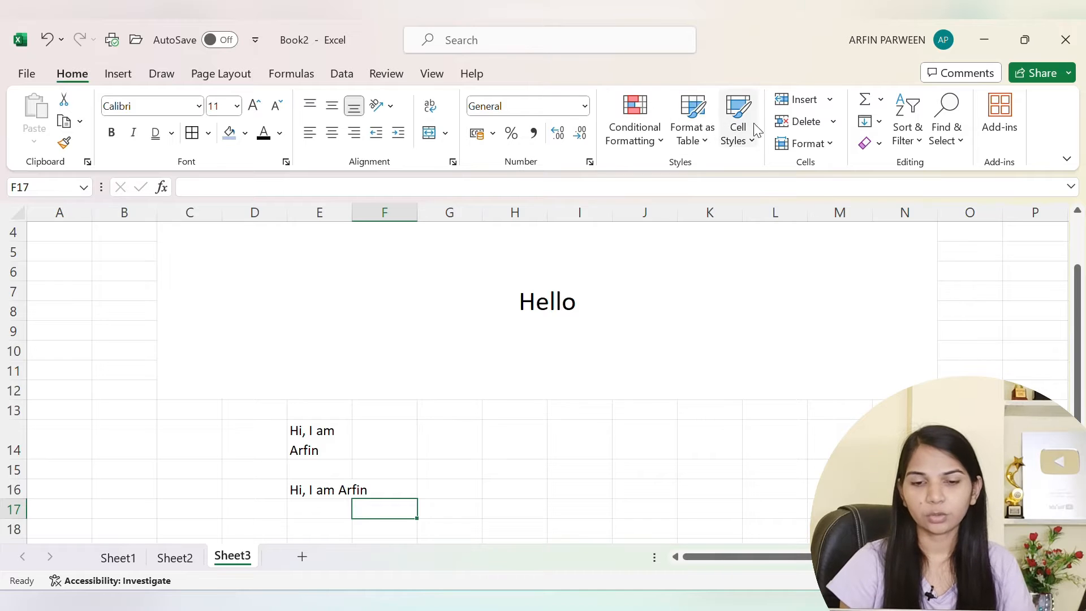
{"action": "left_click", "coordinate": [831, 144]}
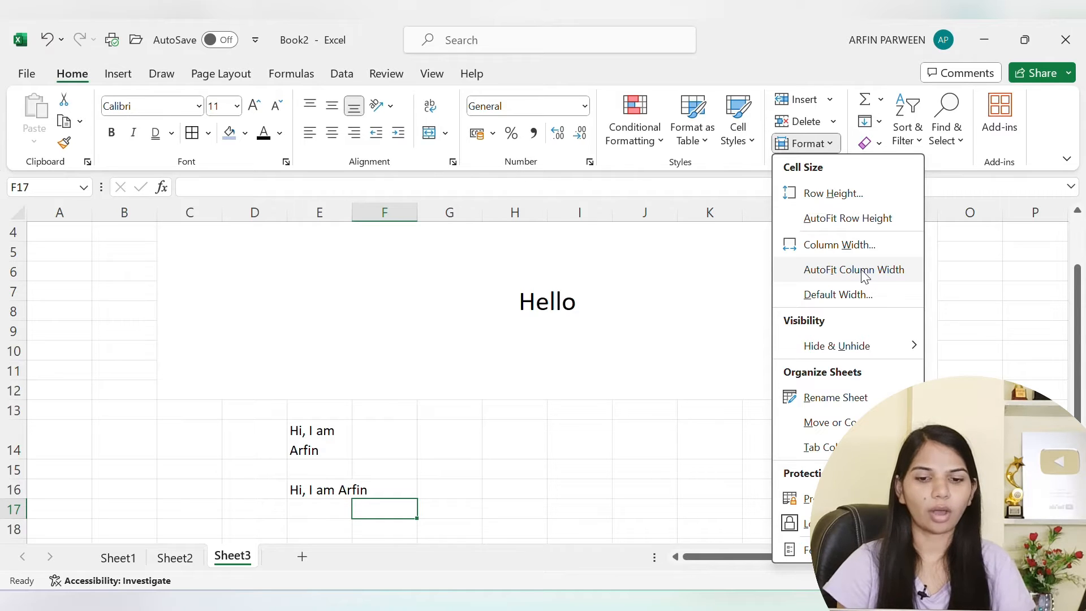
{"action": "left_click", "coordinate": [324, 504]}
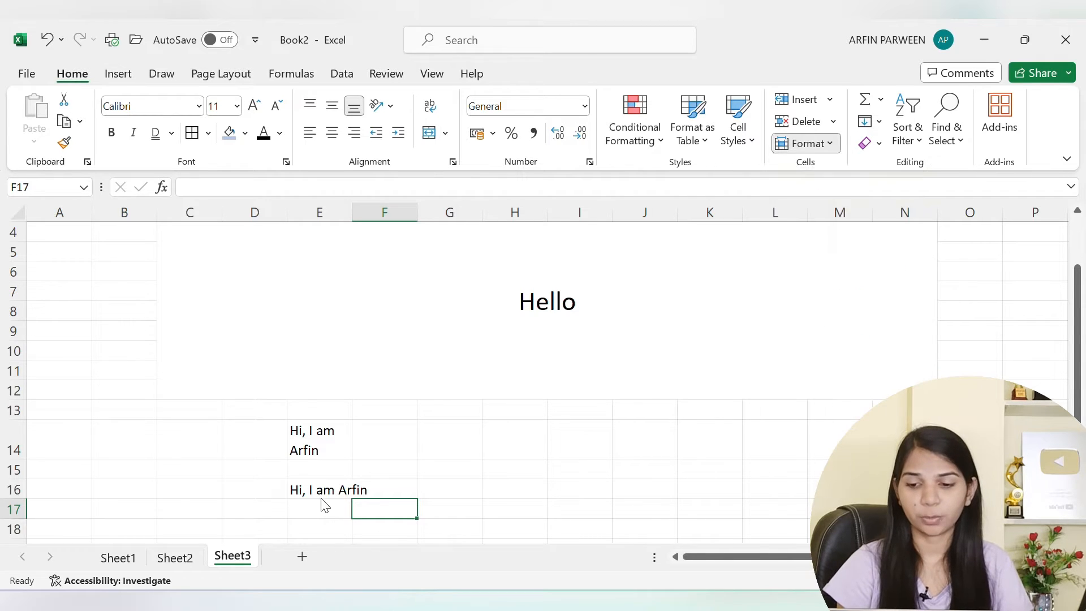
{"action": "left_click", "coordinate": [322, 488]}
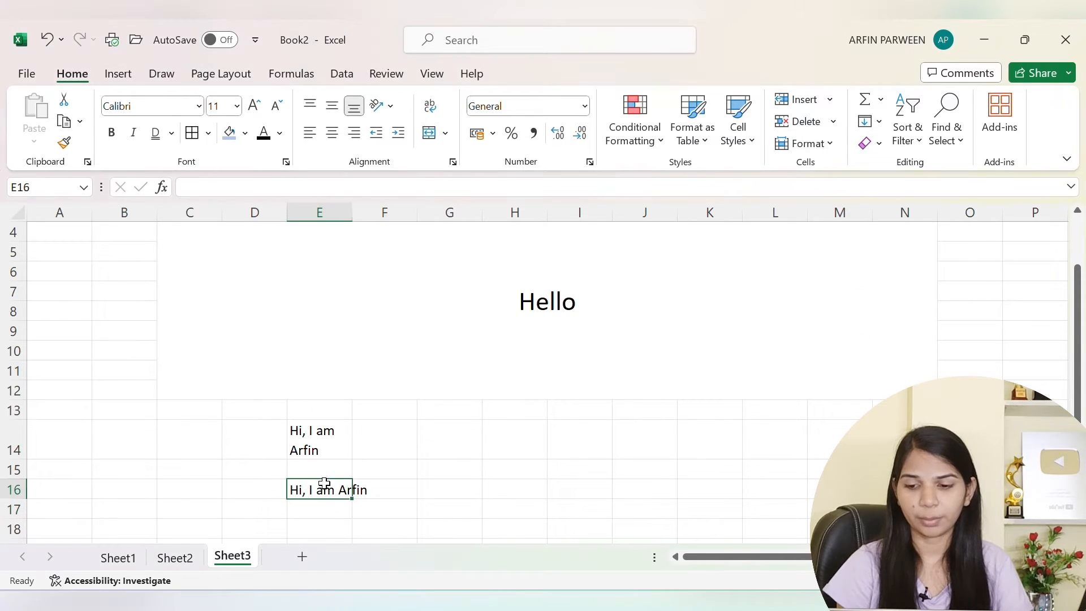
{"action": "left_click", "coordinate": [811, 151]}
{"action": "left_click", "coordinate": [823, 269]}
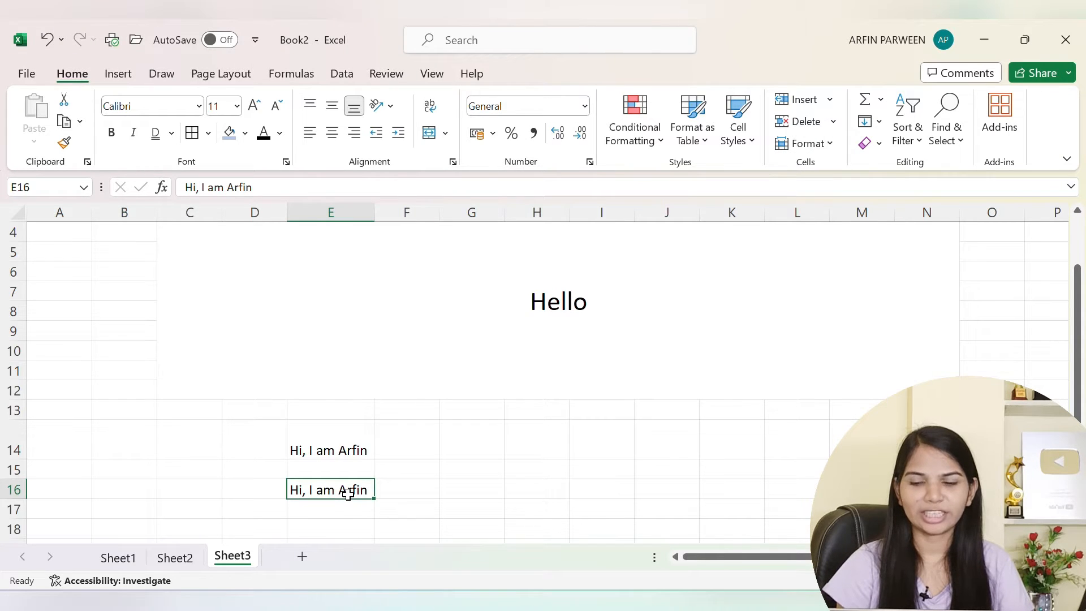
{"action": "left_click", "coordinate": [468, 505]}
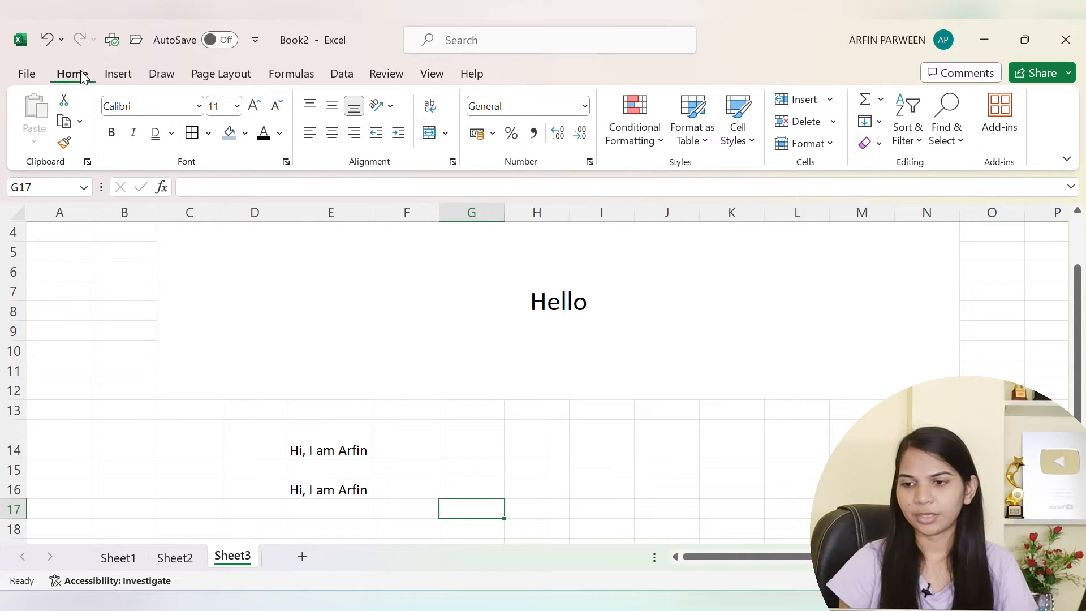
{"action": "left_click", "coordinate": [52, 42]}
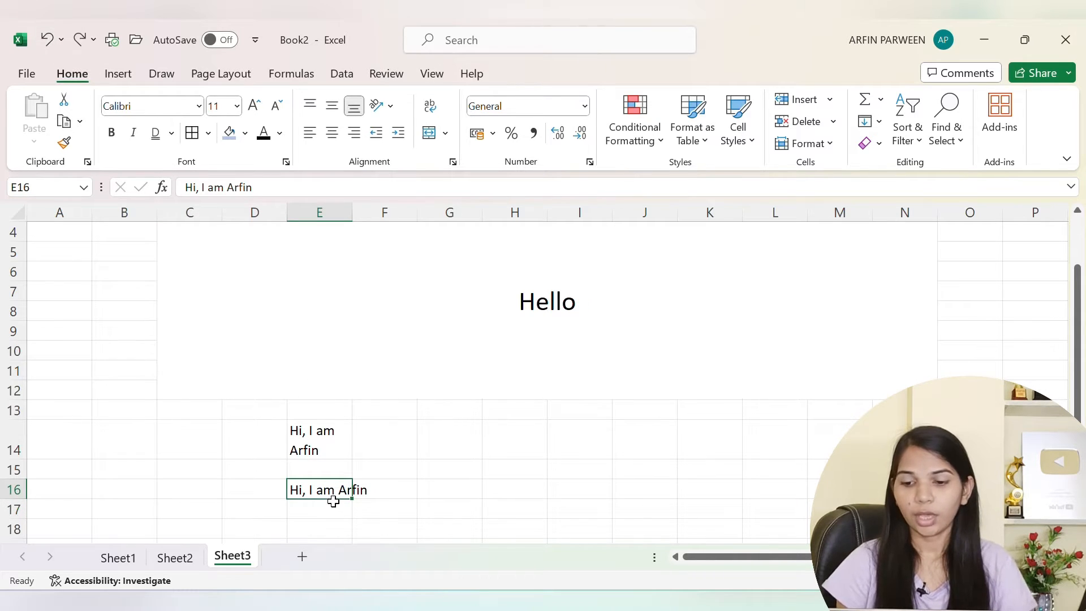
Merge and center cells E16 and F16 so the greeting spans both cells, and check the merged cell.
{"action": "left_click_drag", "start_coordinate": [334, 487], "coordinate": [367, 490]}
{"action": "left_click", "coordinate": [369, 467]}
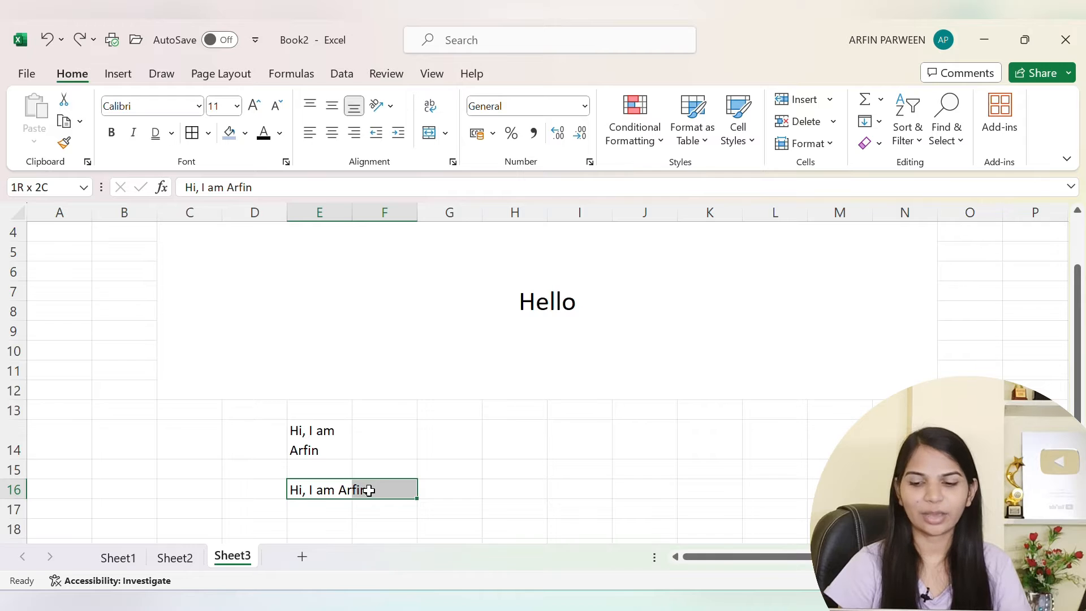
{"action": "left_click_drag", "start_coordinate": [368, 490], "coordinate": [370, 490]}
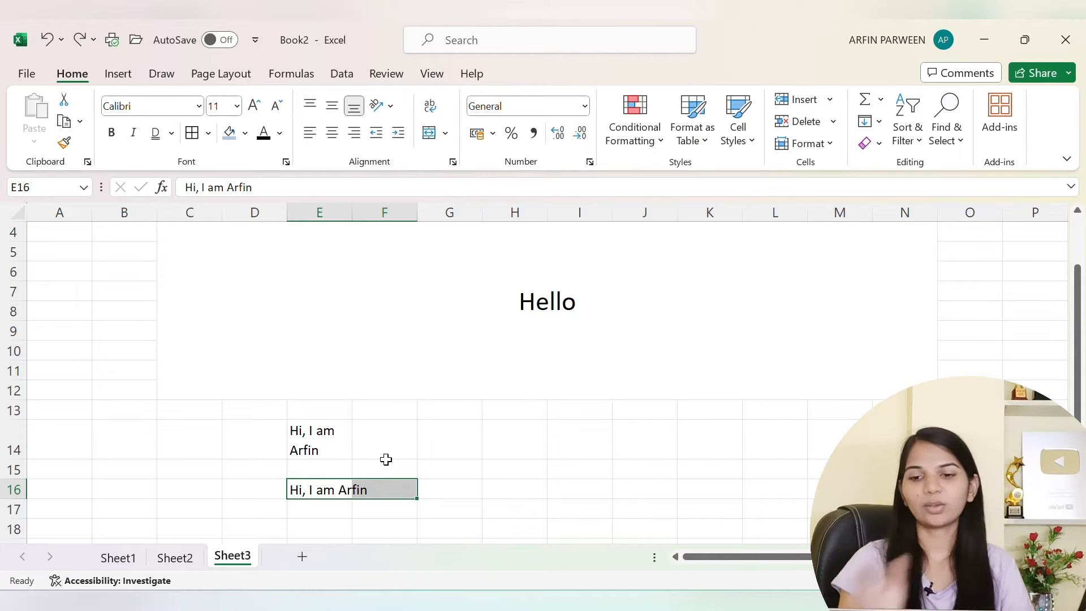
{"action": "left_click", "coordinate": [432, 136]}
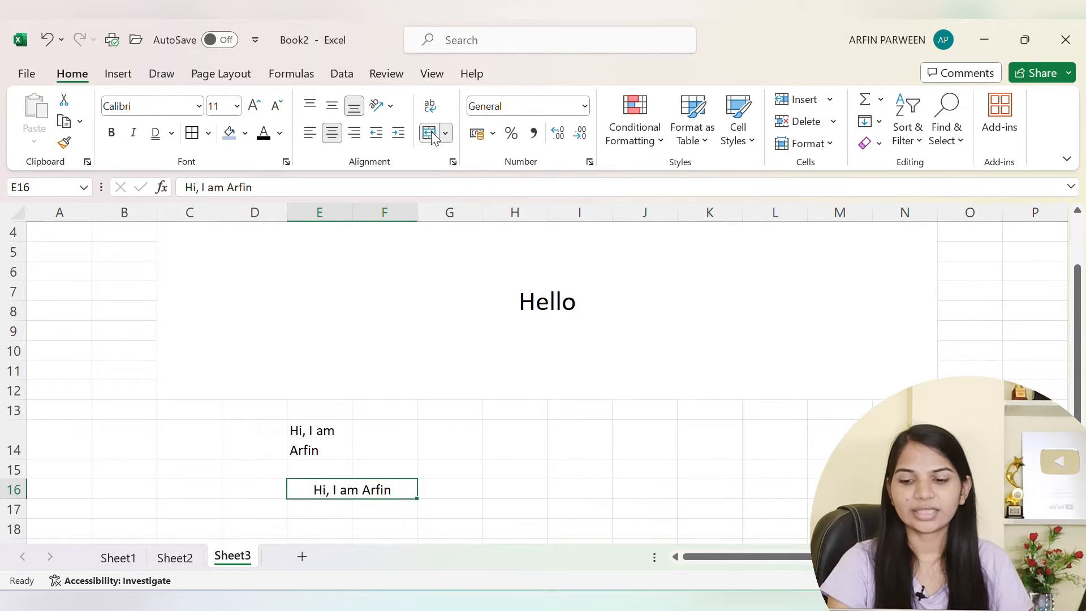
{"action": "left_click", "coordinate": [492, 429]}
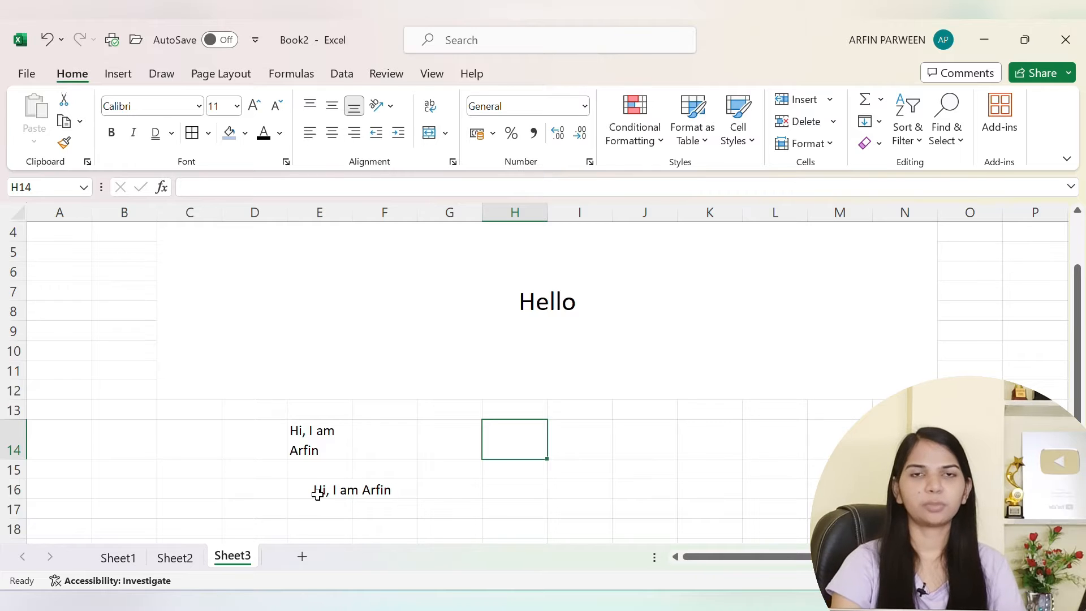
{"action": "left_click", "coordinate": [409, 492]}
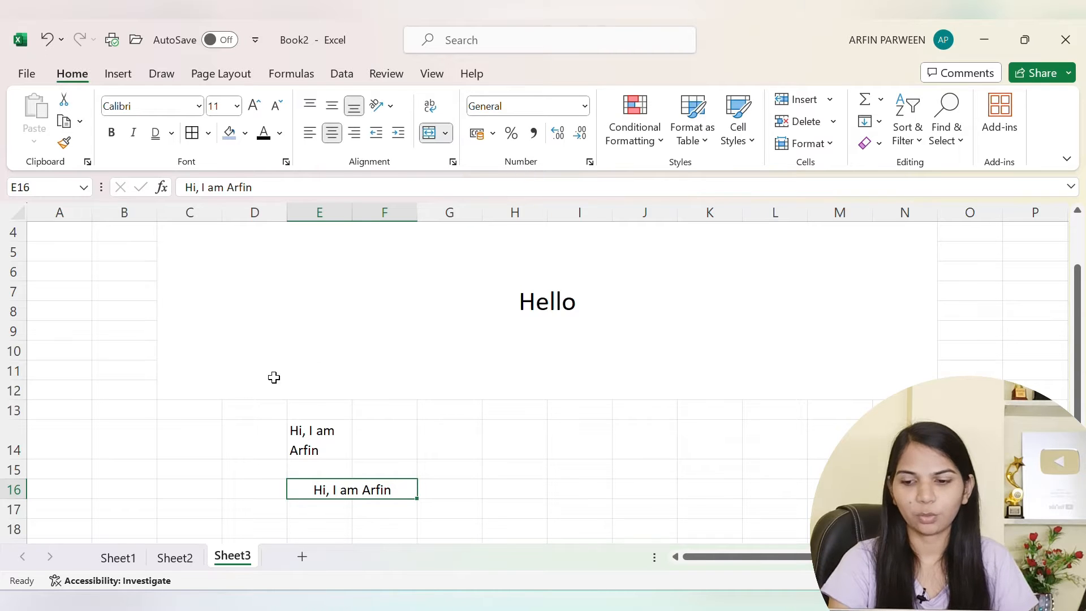
Check the number formats of a first name, a Maths mark and several totals in the marks table on Sheet1.
{"action": "left_click", "coordinate": [118, 559]}
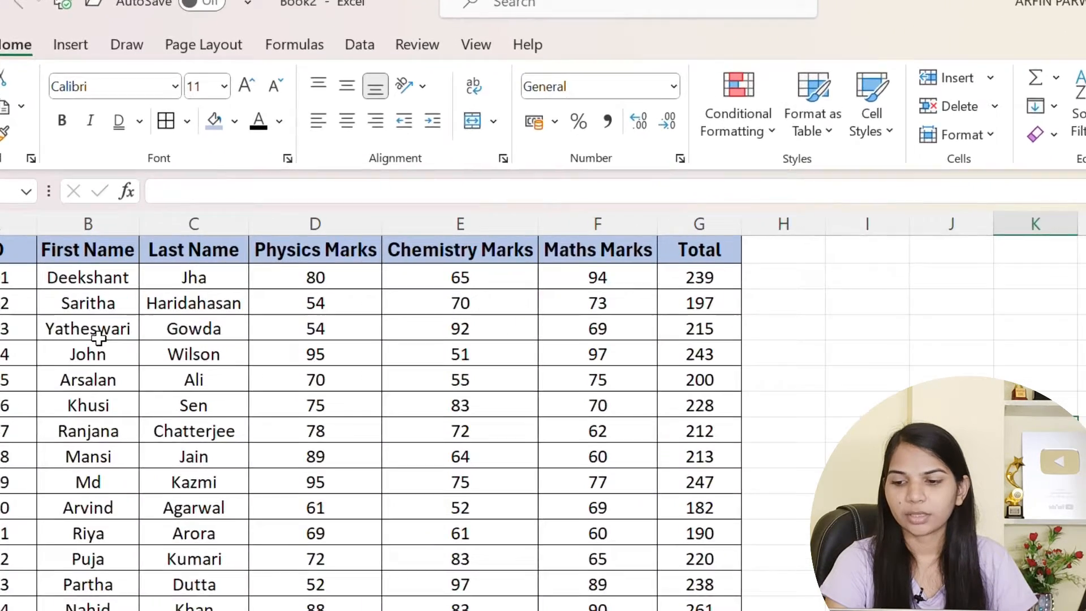
{"action": "left_click", "coordinate": [149, 299]}
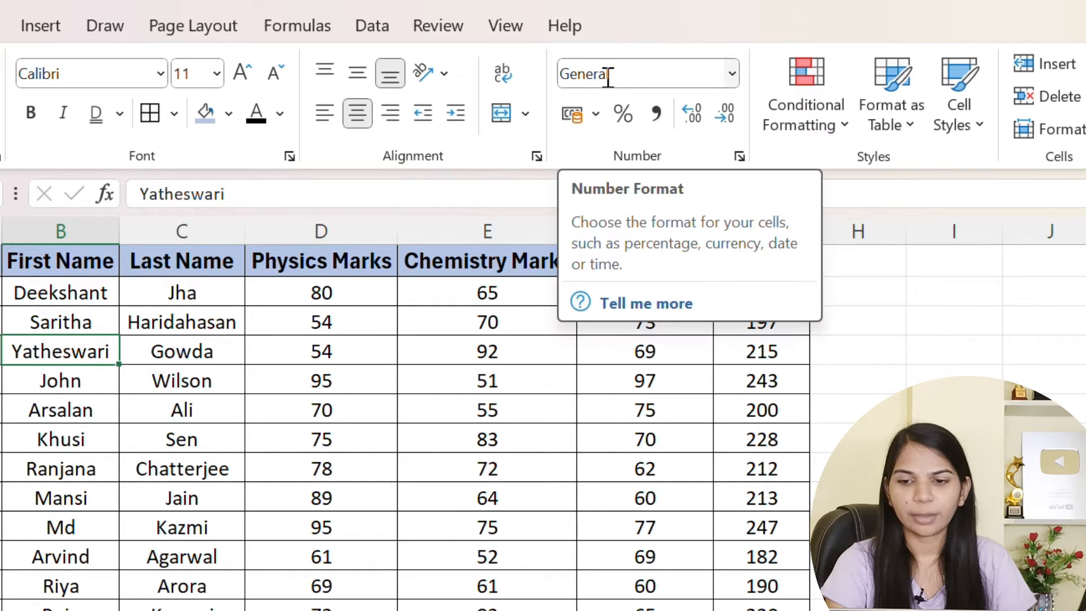
{"action": "left_click", "coordinate": [666, 469]}
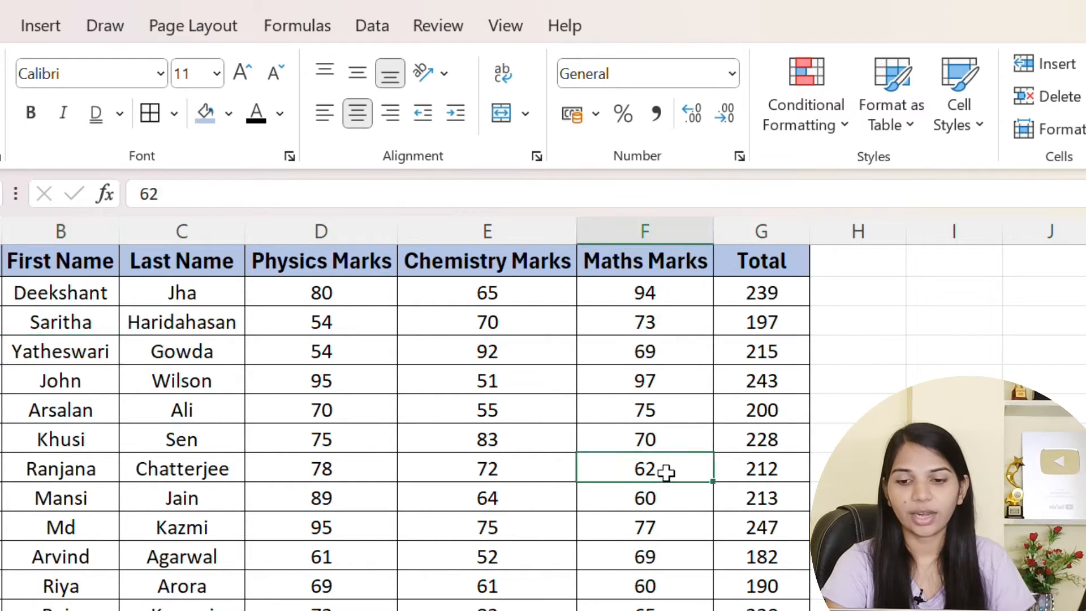
{"action": "left_click", "coordinate": [758, 380]}
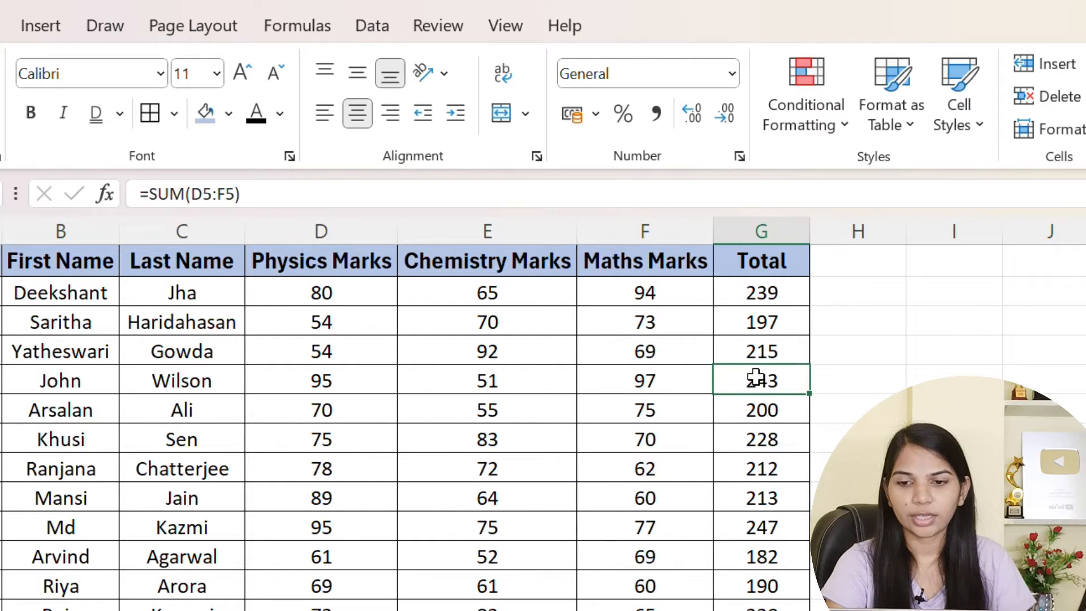
{"action": "left_click", "coordinate": [772, 328]}
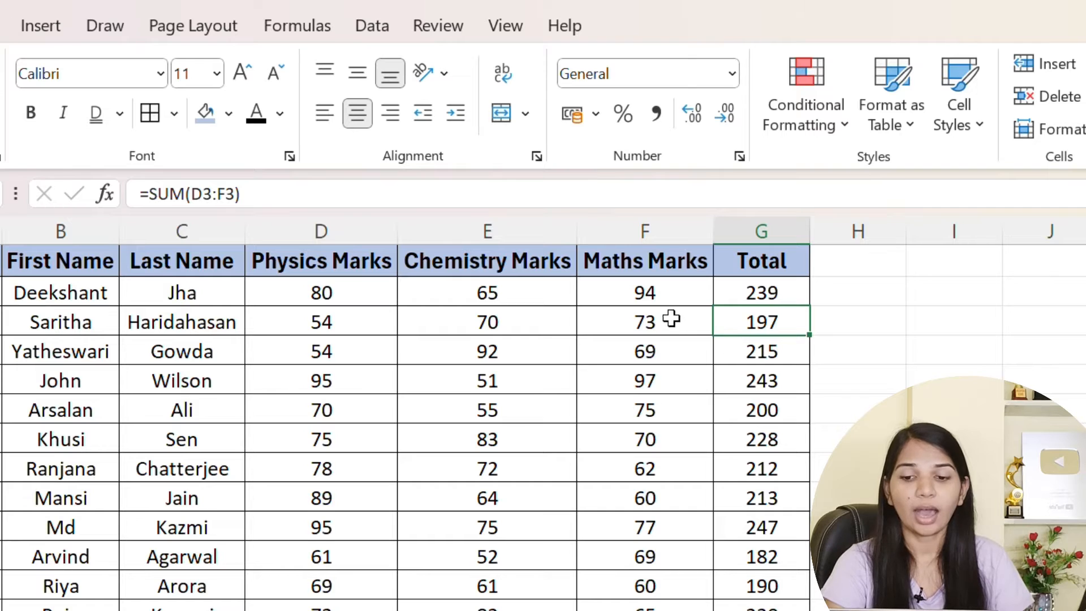
Try the Number format on the total in cell G2, and set it back to General.
{"action": "left_click", "coordinate": [737, 293]}
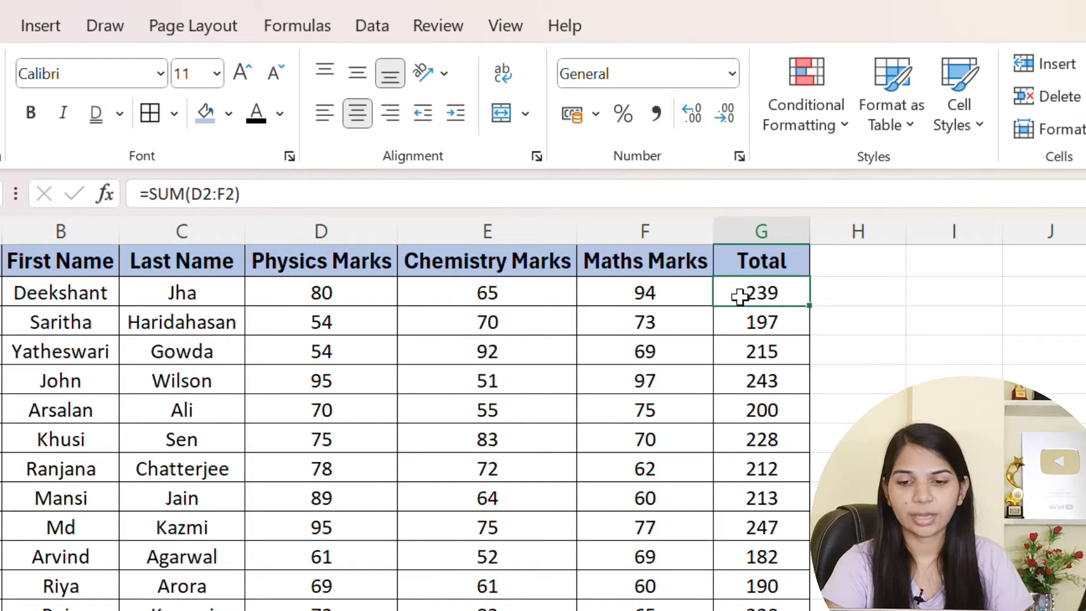
{"action": "left_click", "coordinate": [616, 71]}
{"action": "left_click", "coordinate": [634, 74]}
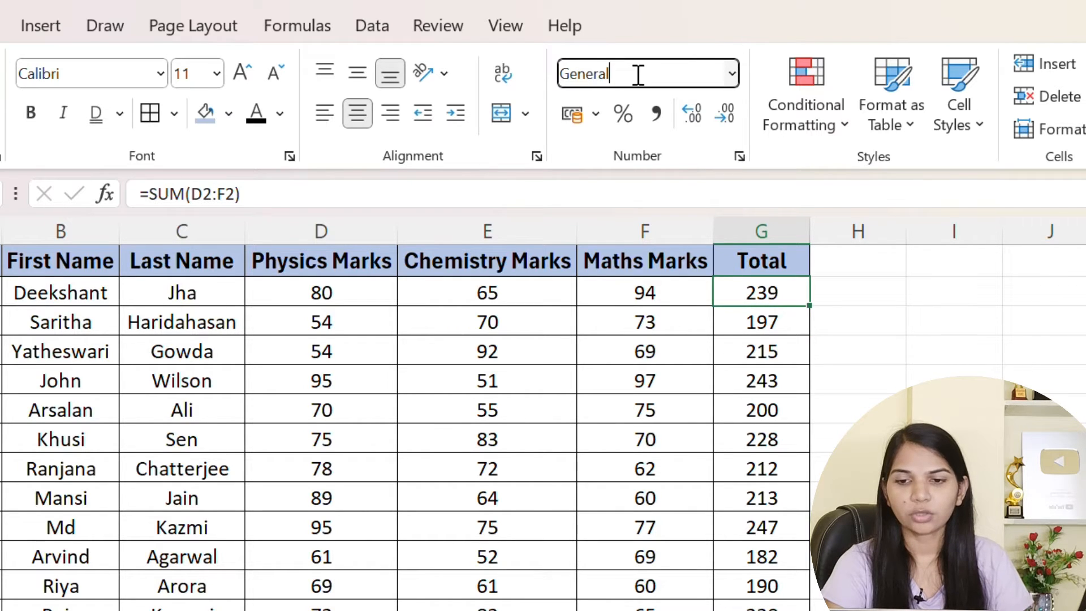
{"action": "left_click", "coordinate": [732, 74]}
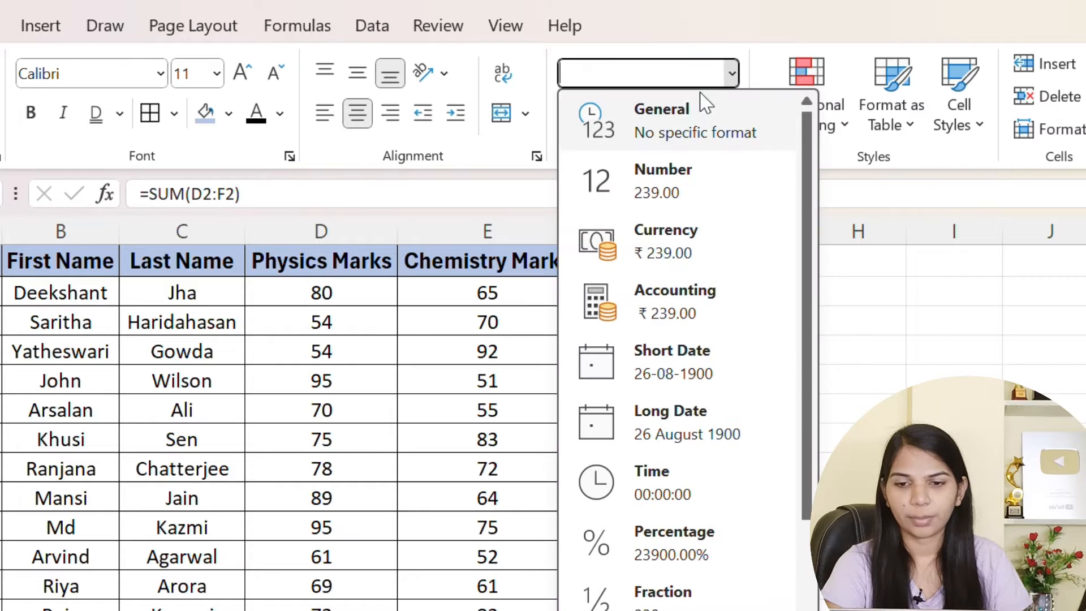
{"action": "left_click", "coordinate": [673, 173]}
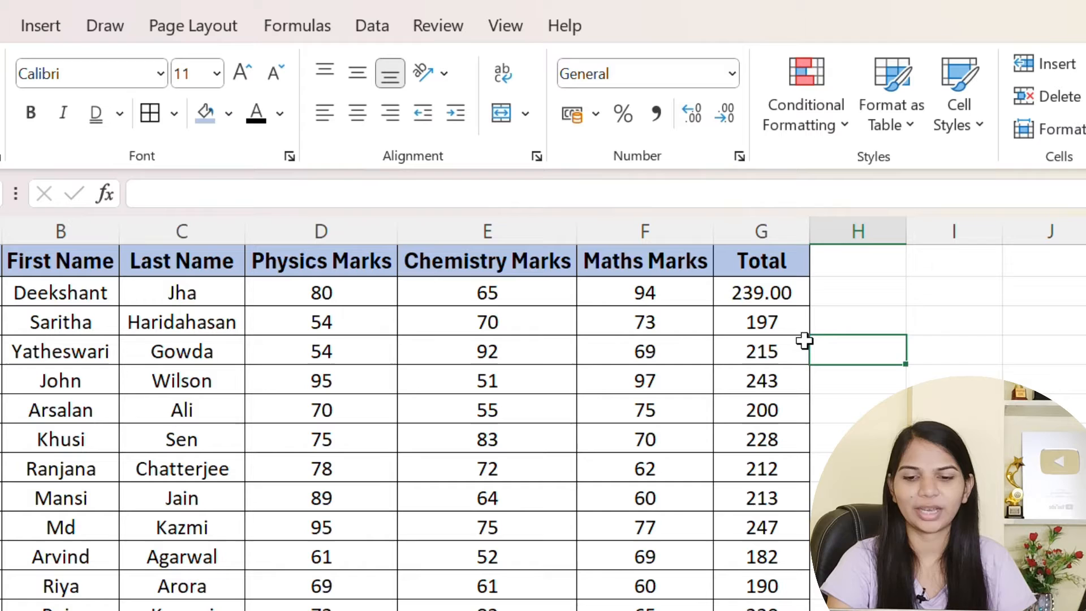
{"action": "left_click", "coordinate": [765, 300]}
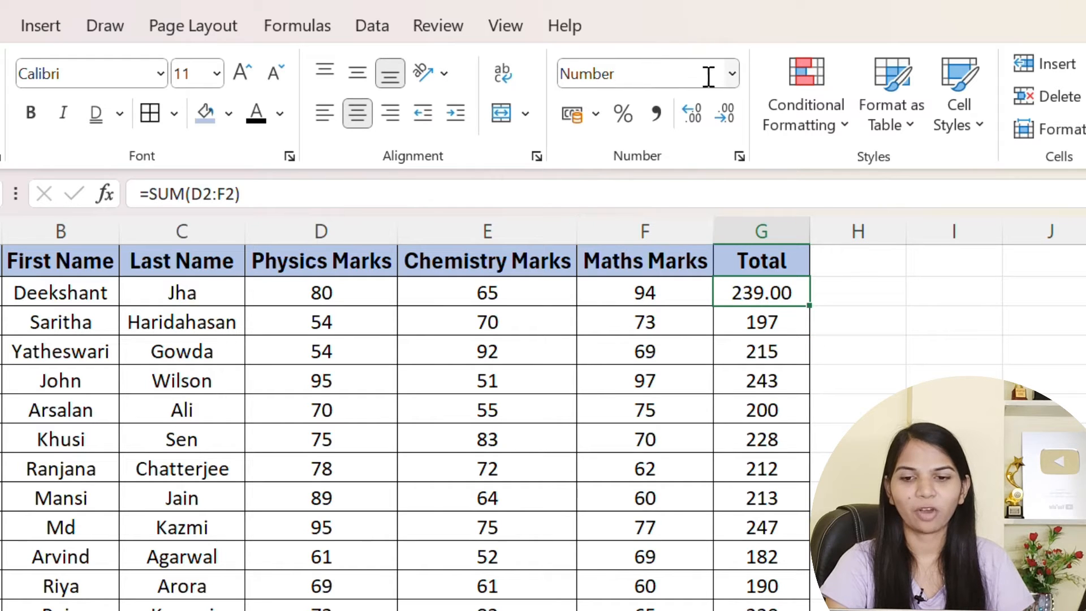
{"action": "left_click", "coordinate": [731, 73]}
{"action": "left_click", "coordinate": [686, 138]}
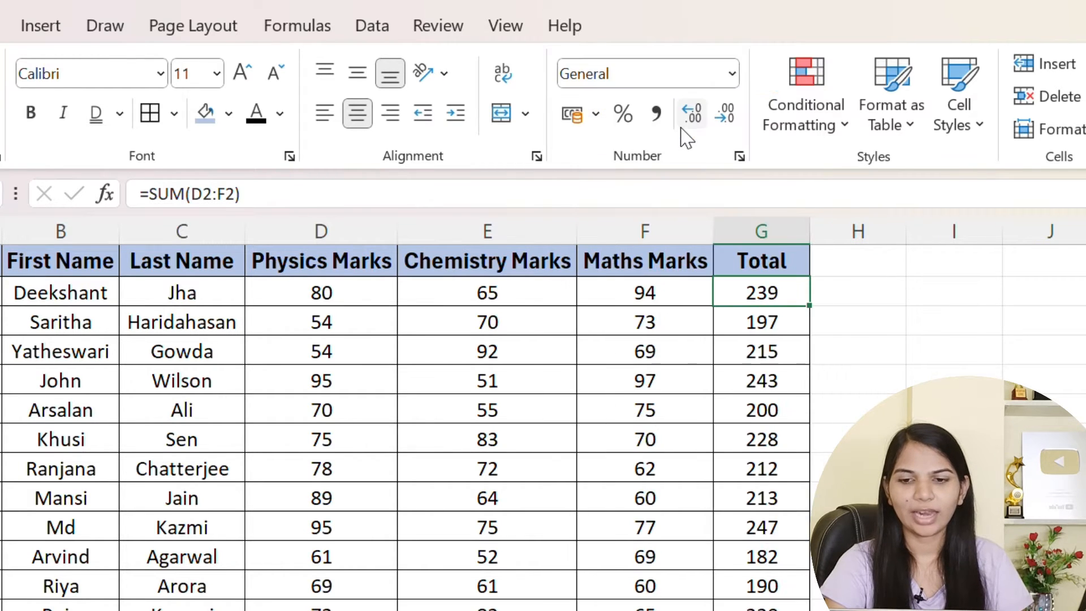
{"action": "left_click", "coordinate": [779, 440]}
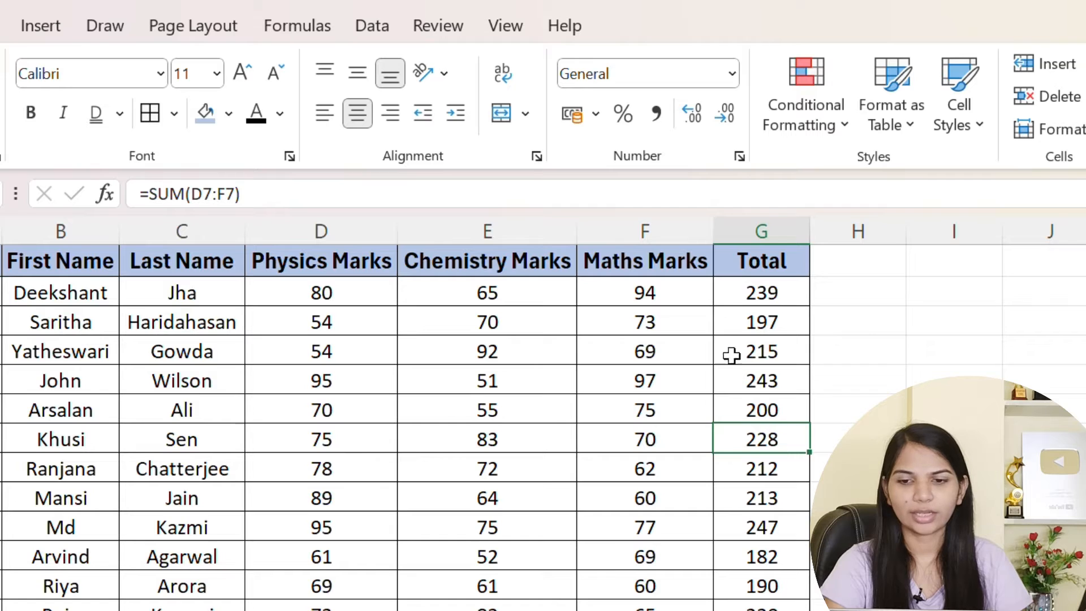
{"action": "left_click", "coordinate": [733, 74]}
{"action": "left_click", "coordinate": [935, 325]}
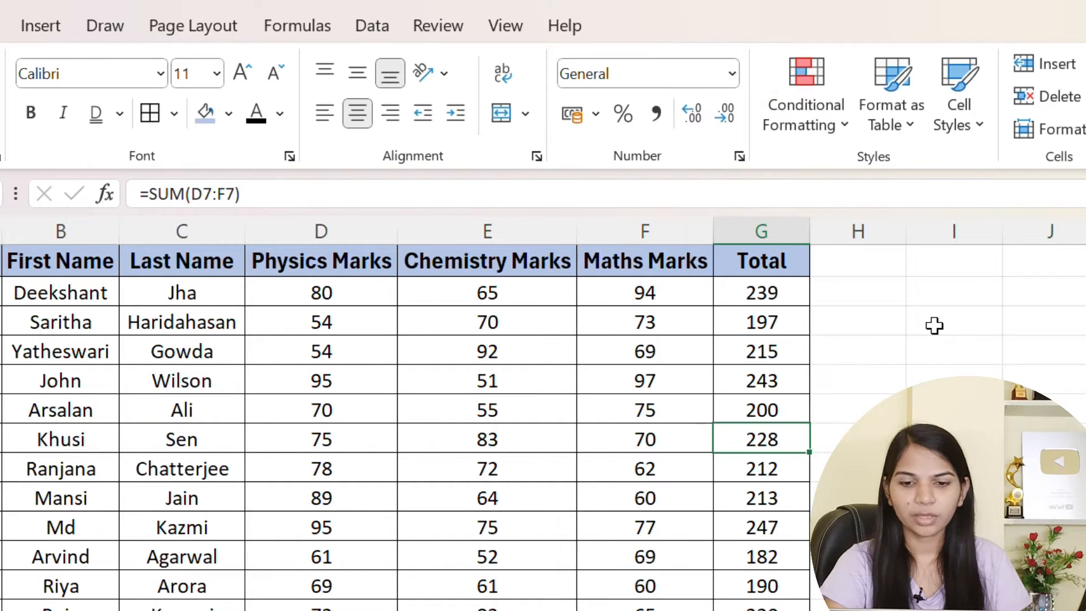
Enter the date 10/05/2024 in cell I3 and check its number format against an empty cell.
{"action": "left_click", "coordinate": [972, 318]}
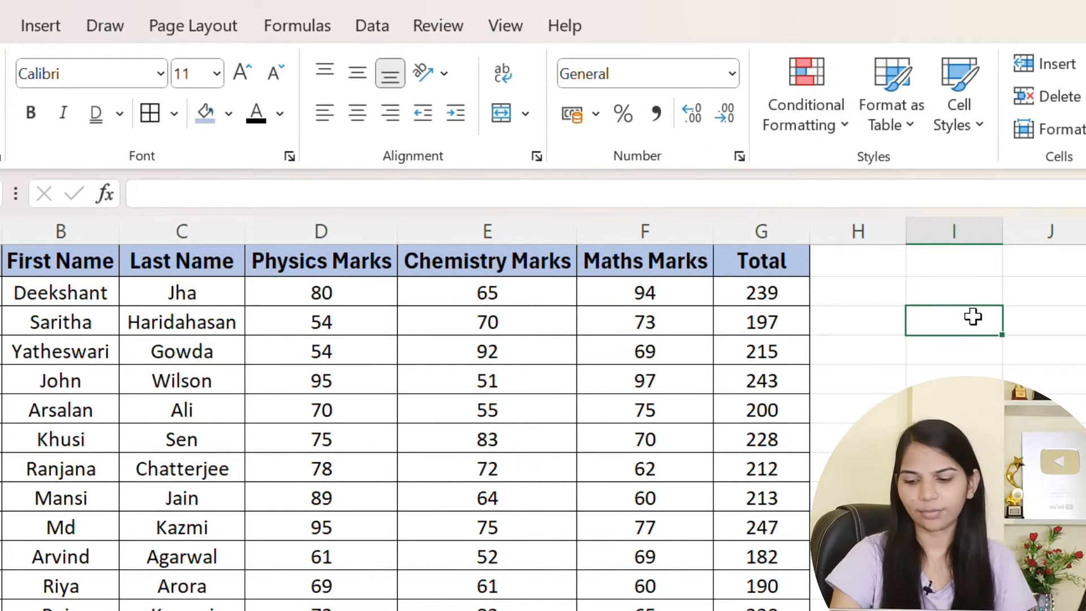
{"action": "type", "text": "10/05/2024"}
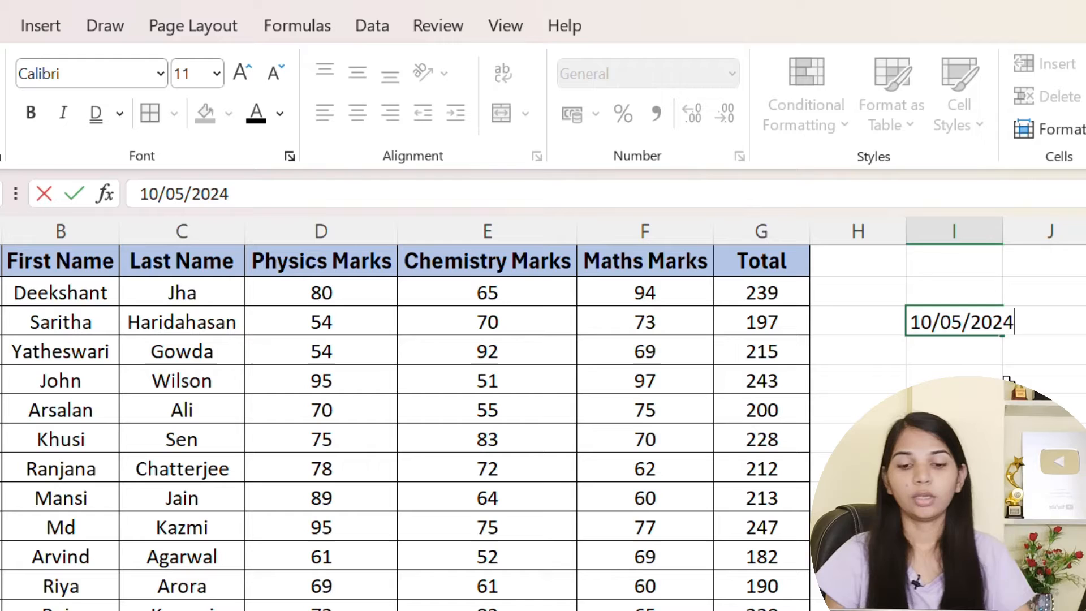
{"action": "key", "text": "Return"}
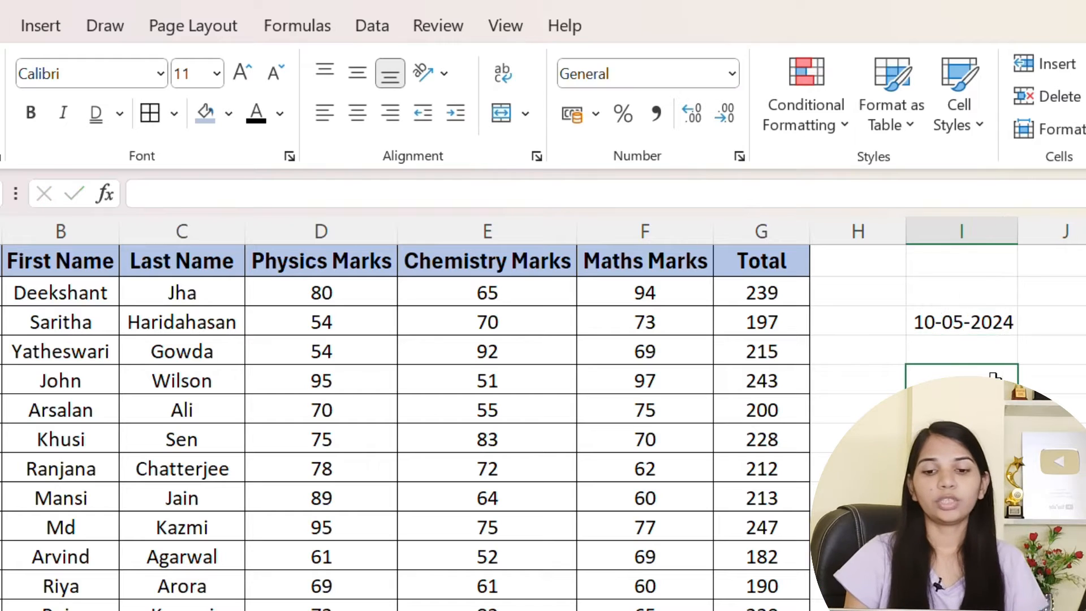
{"action": "left_click", "coordinate": [985, 325]}
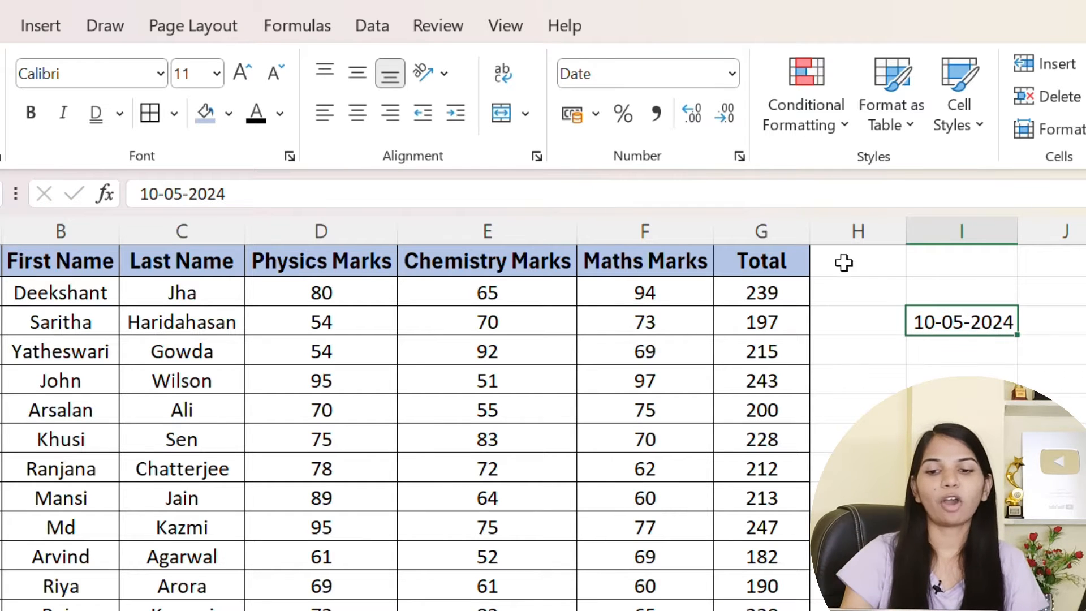
{"action": "left_click", "coordinate": [934, 373]}
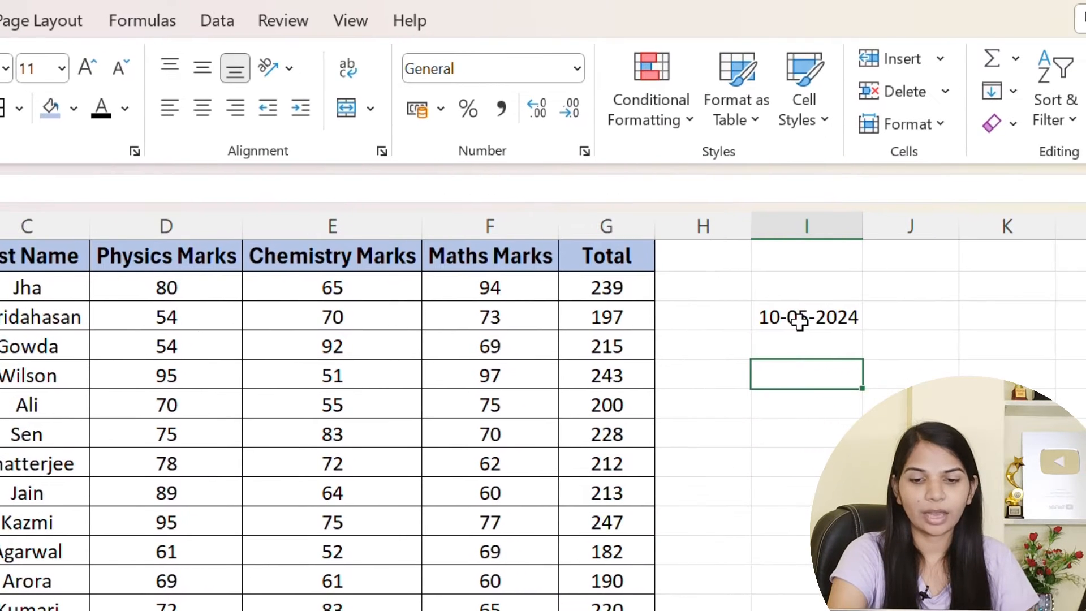
Format the date in I3 with the Date type "Wednesday, 14 March, 2012" from the additional number formats.
{"action": "left_click", "coordinate": [895, 321]}
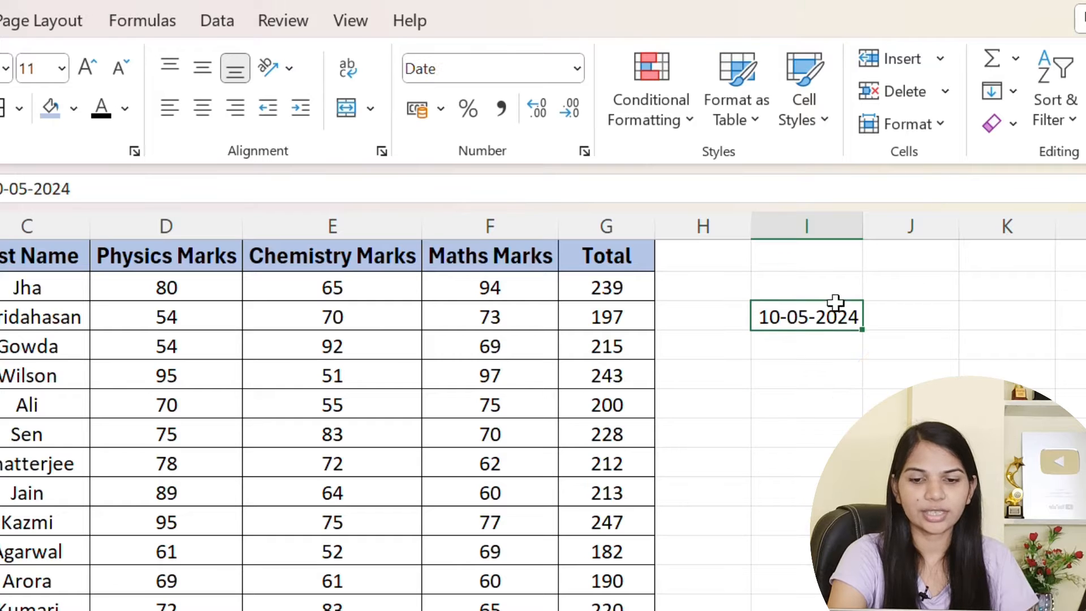
{"action": "left_click", "coordinate": [578, 69]}
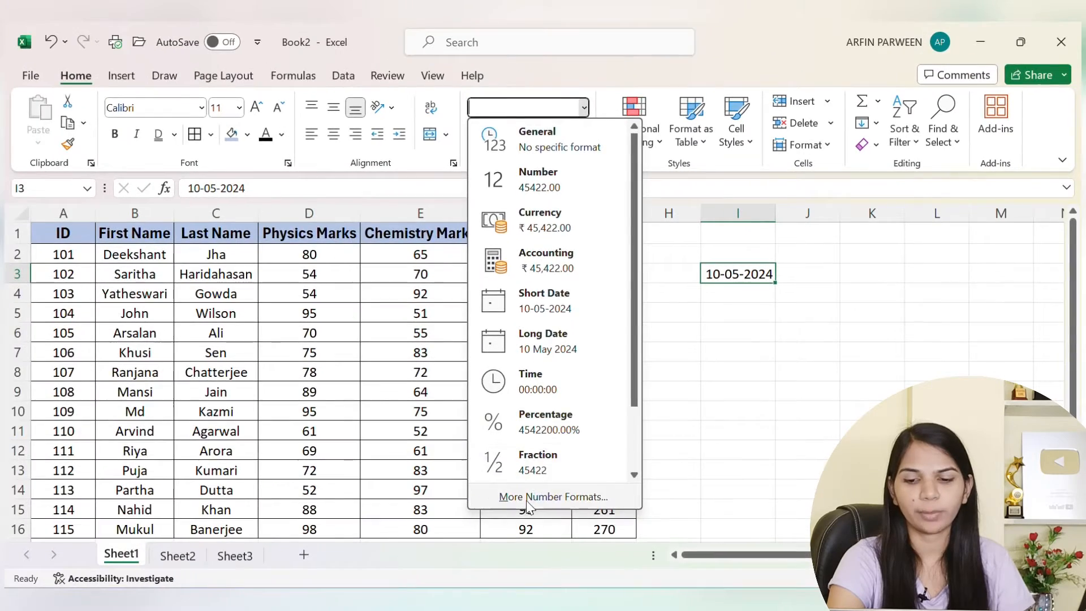
{"action": "left_click", "coordinate": [546, 550]}
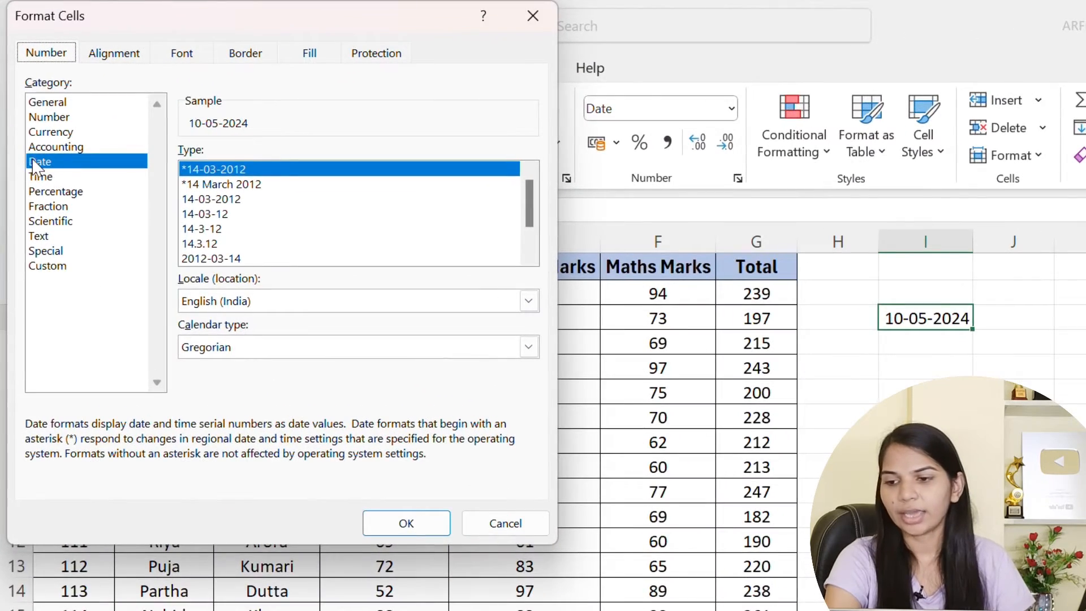
{"action": "scroll", "coordinate": [250, 214], "scroll_direction": "down", "scroll_amount": 1}
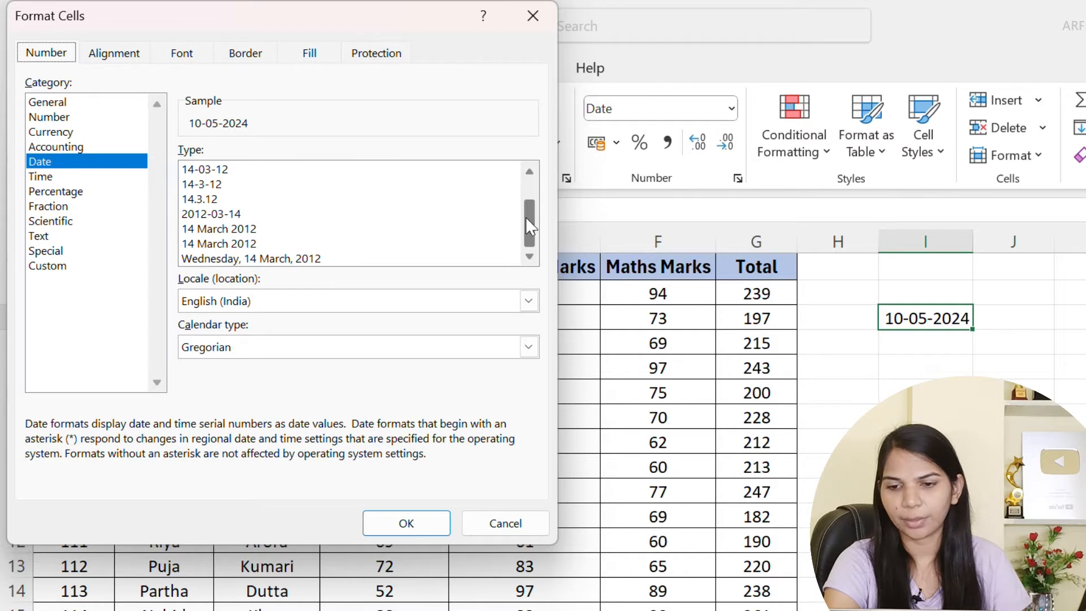
{"action": "scroll", "coordinate": [526, 221], "scroll_direction": "up", "scroll_amount": 1}
{"action": "scroll", "coordinate": [526, 220], "scroll_direction": "down", "scroll_amount": 1}
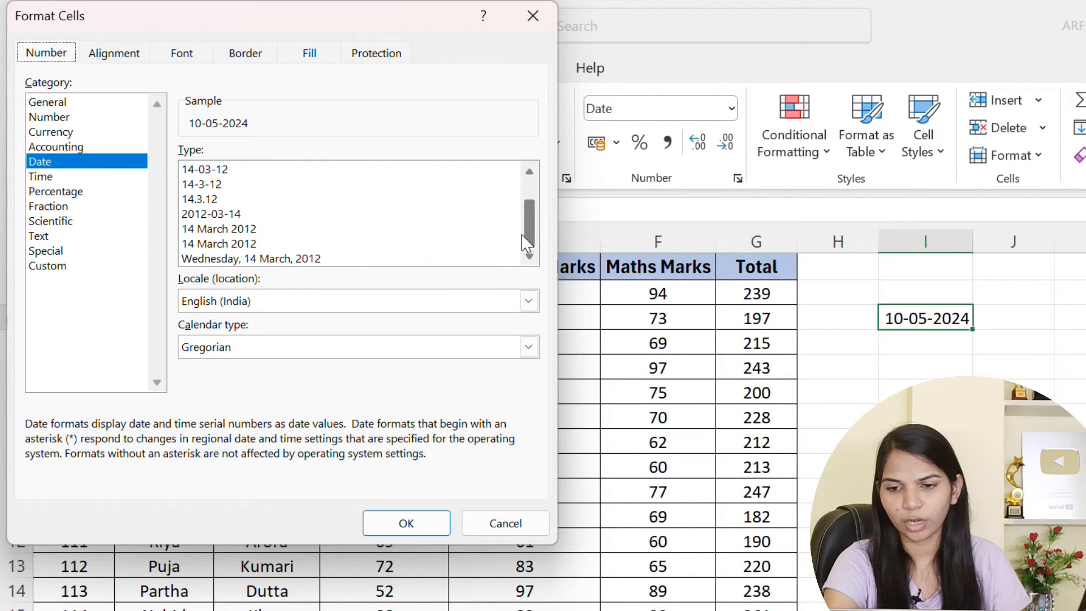
{"action": "left_click", "coordinate": [207, 259]}
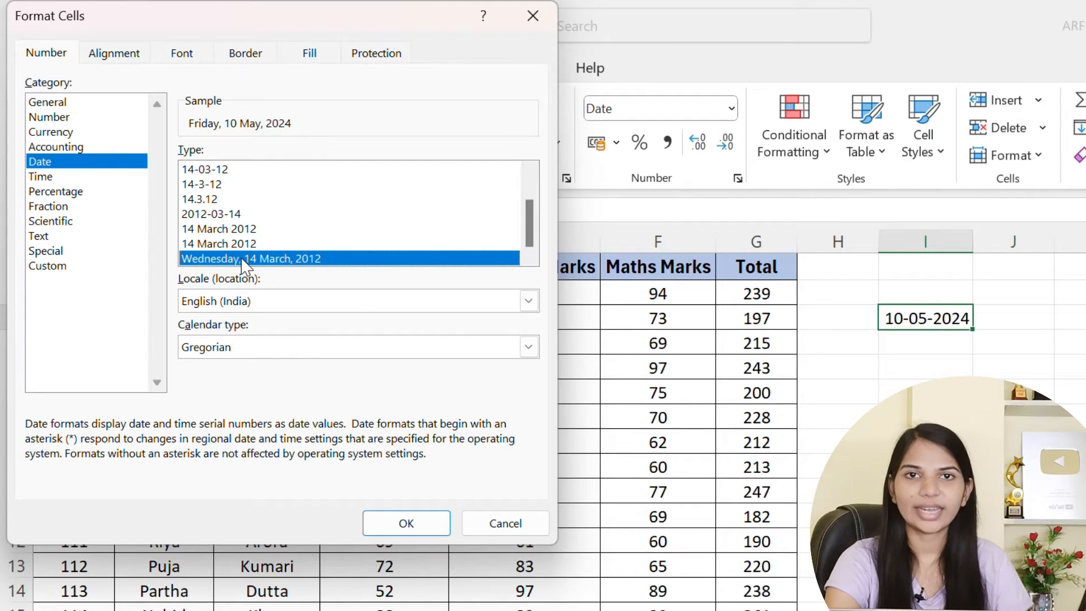
{"action": "left_click", "coordinate": [408, 525]}
{"action": "left_click", "coordinate": [931, 417]}
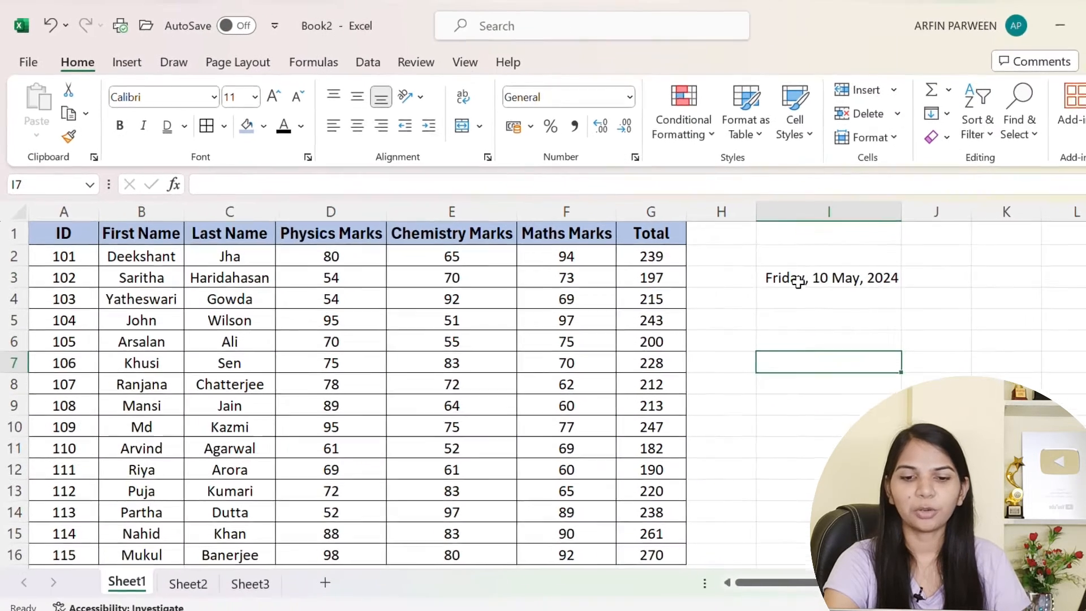
Review the formatted date in I3 and look through the other number formats available for it.
{"action": "left_click", "coordinate": [798, 282]}
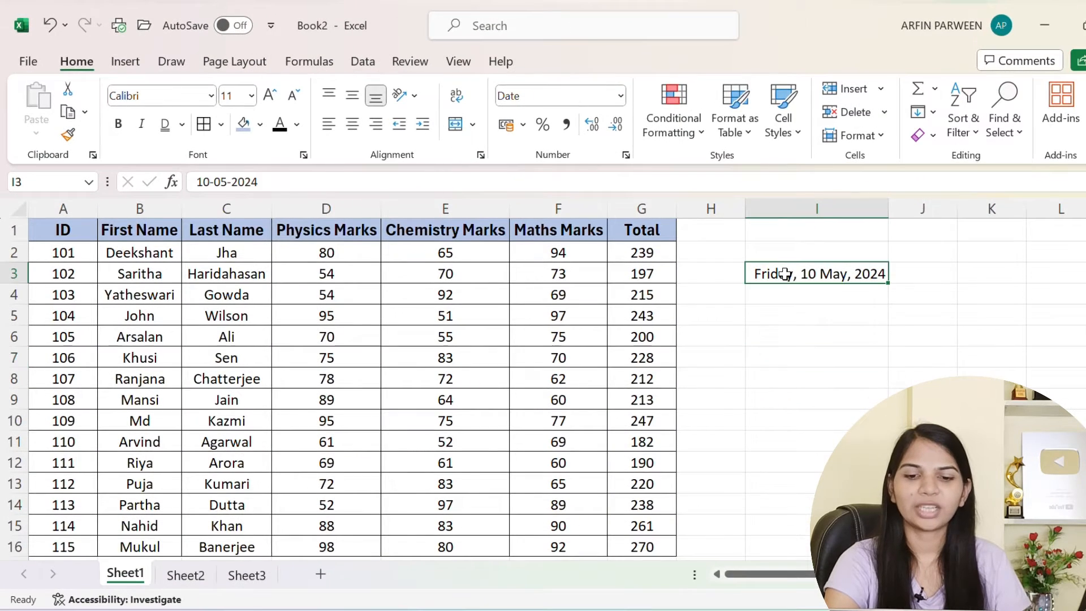
{"action": "left_click", "coordinate": [819, 299]}
{"action": "left_click", "coordinate": [814, 273]}
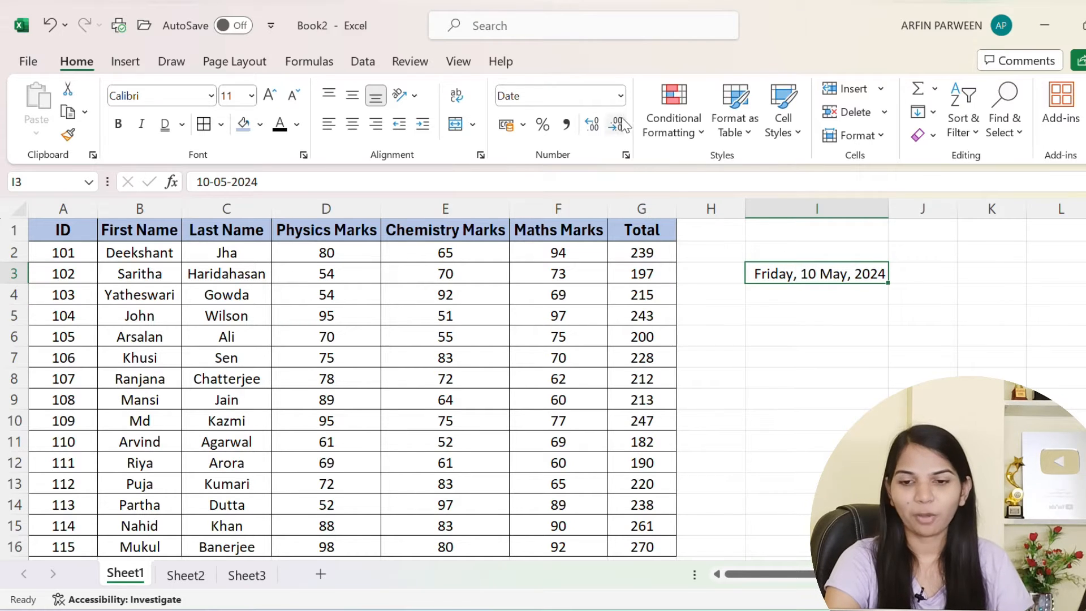
{"action": "left_click", "coordinate": [621, 98]}
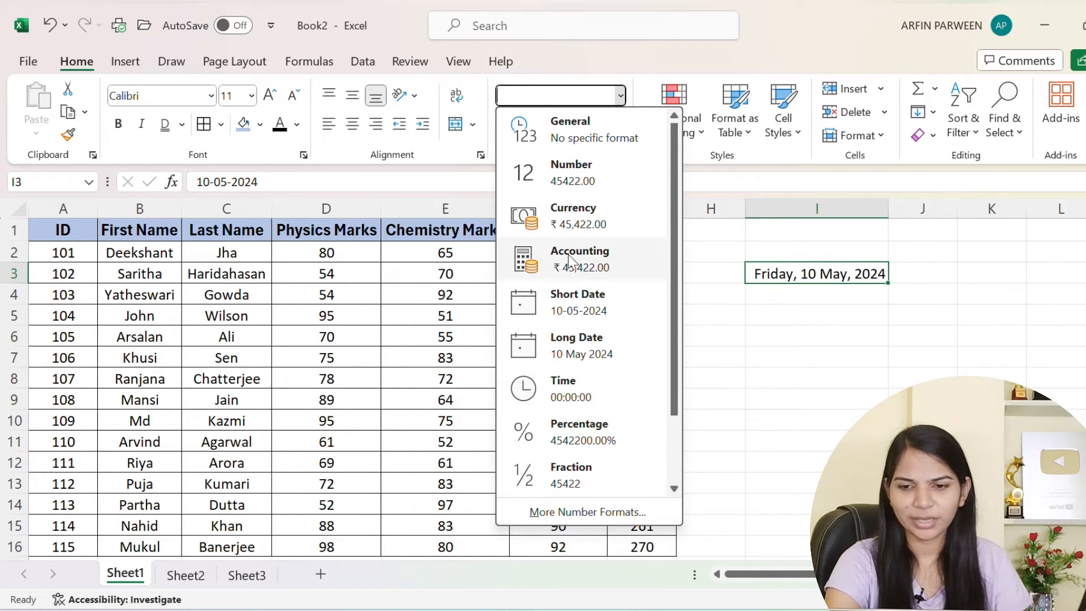
{"action": "scroll", "coordinate": [555, 336], "scroll_direction": "down", "scroll_amount": 2}
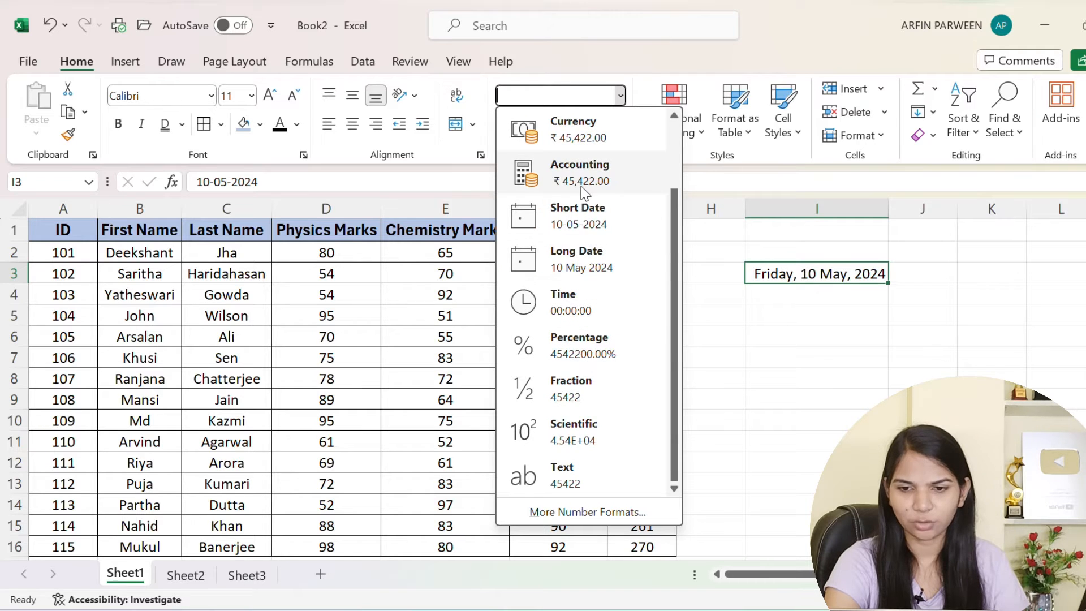
Delete the date from cell I3.
{"action": "left_click", "coordinate": [804, 277]}
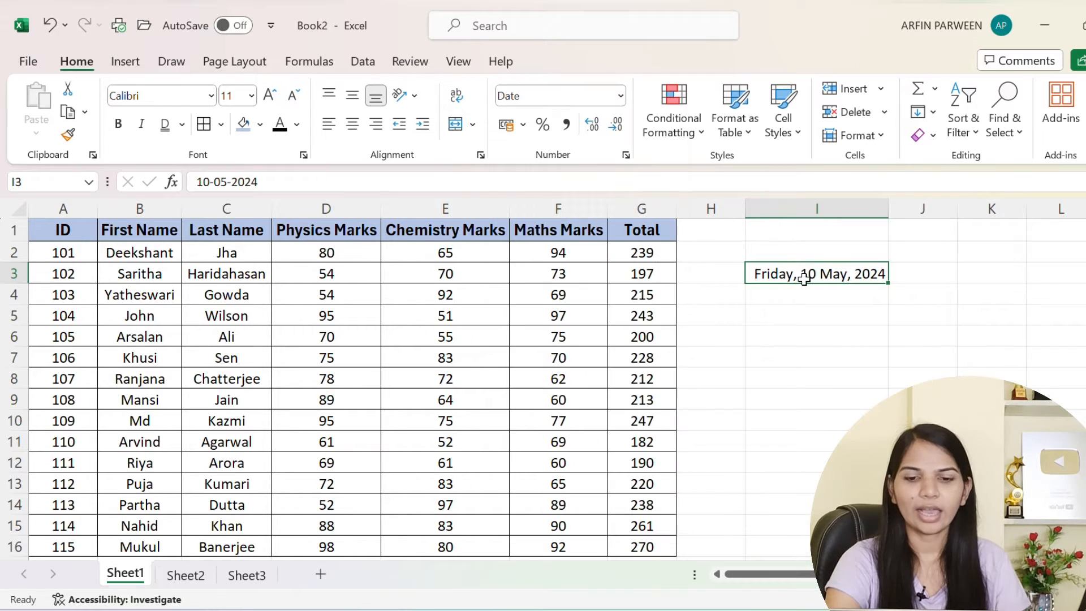
{"action": "key", "text": "Delete"}
{"action": "left_click", "coordinate": [794, 397]}
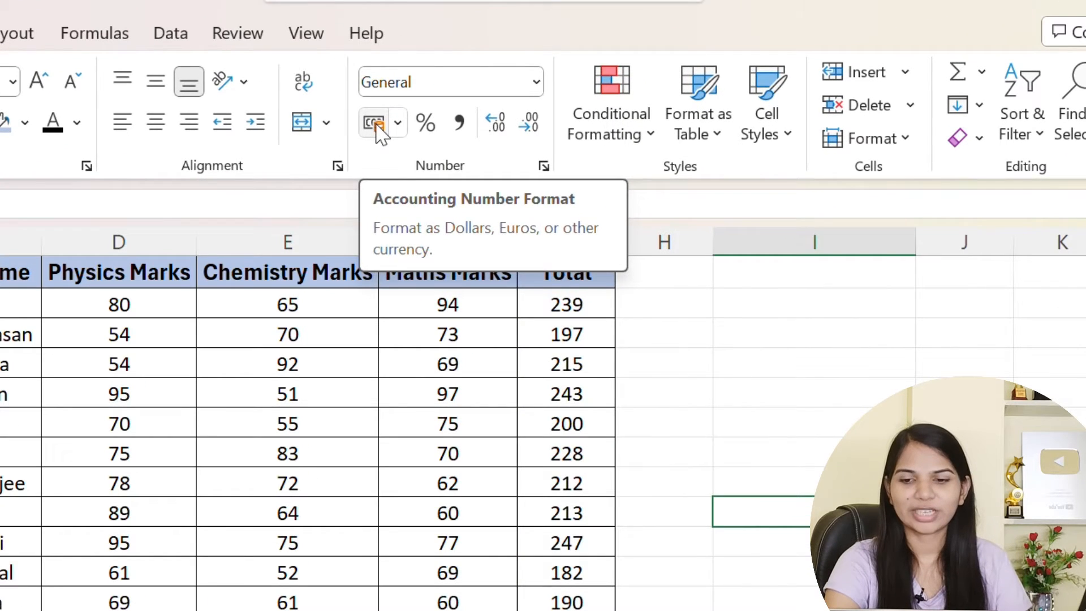
Apply the Accounting number format to the Maths Marks in F2:F12 and switch its currency to $ English (United States).
{"action": "left_click", "coordinate": [415, 423]}
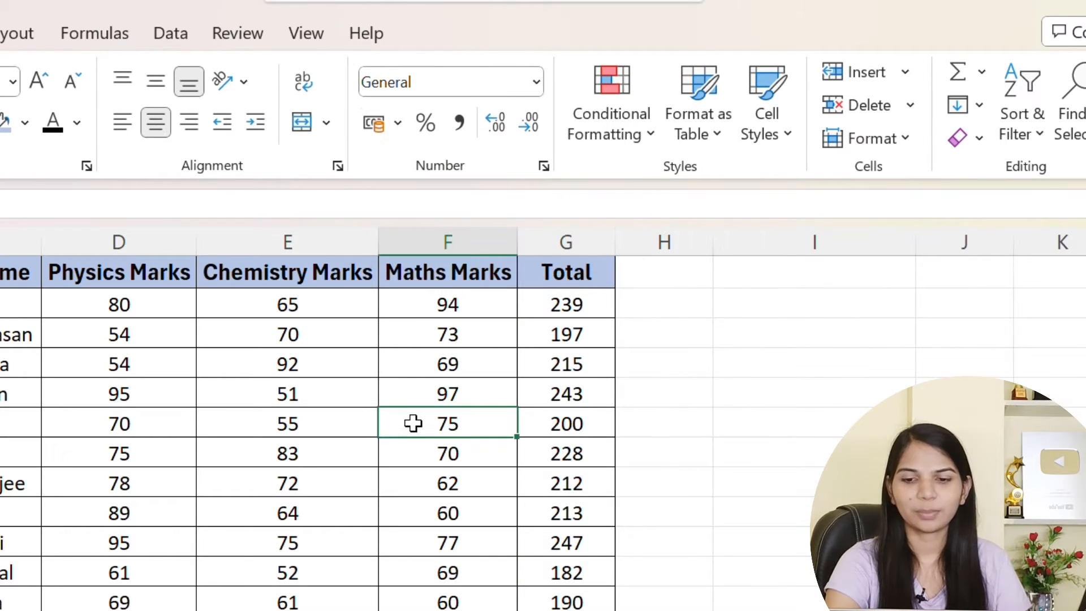
{"action": "left_click_drag", "start_coordinate": [416, 306], "coordinate": [402, 605]}
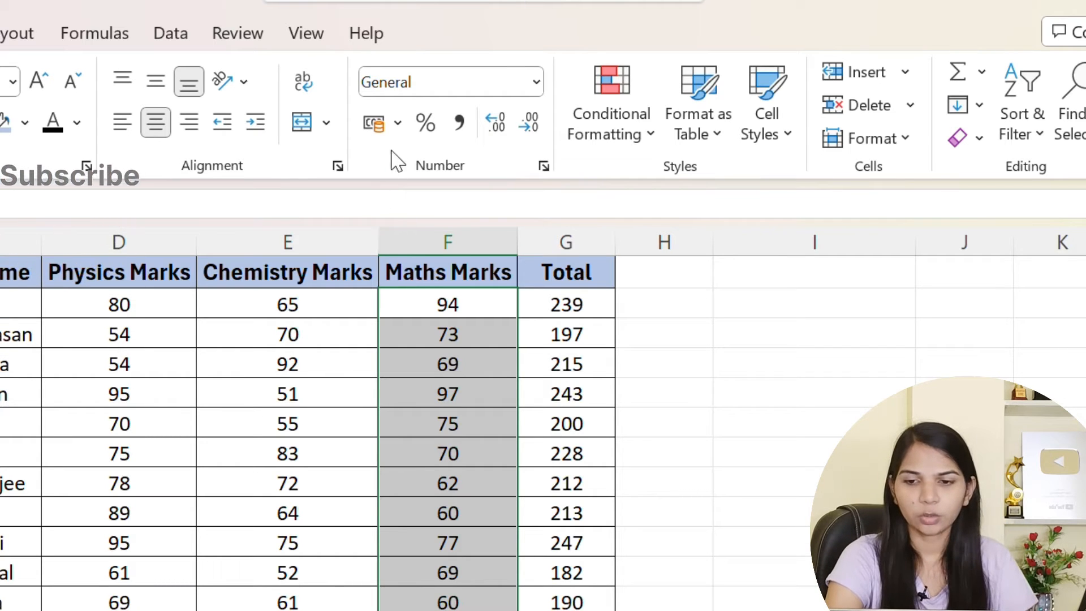
{"action": "left_click", "coordinate": [377, 129]}
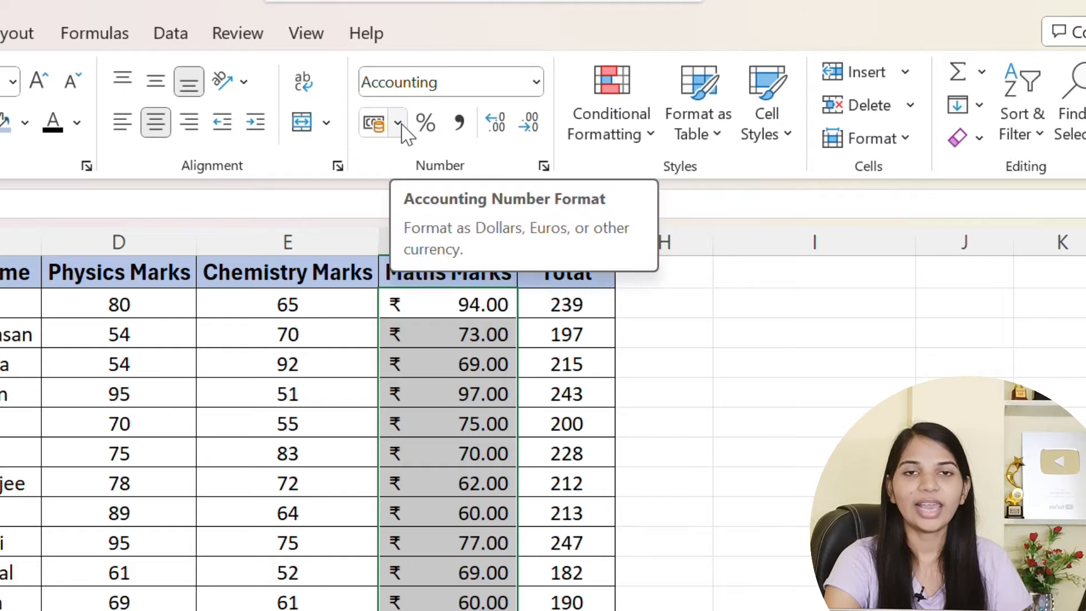
{"action": "left_click", "coordinate": [400, 125]}
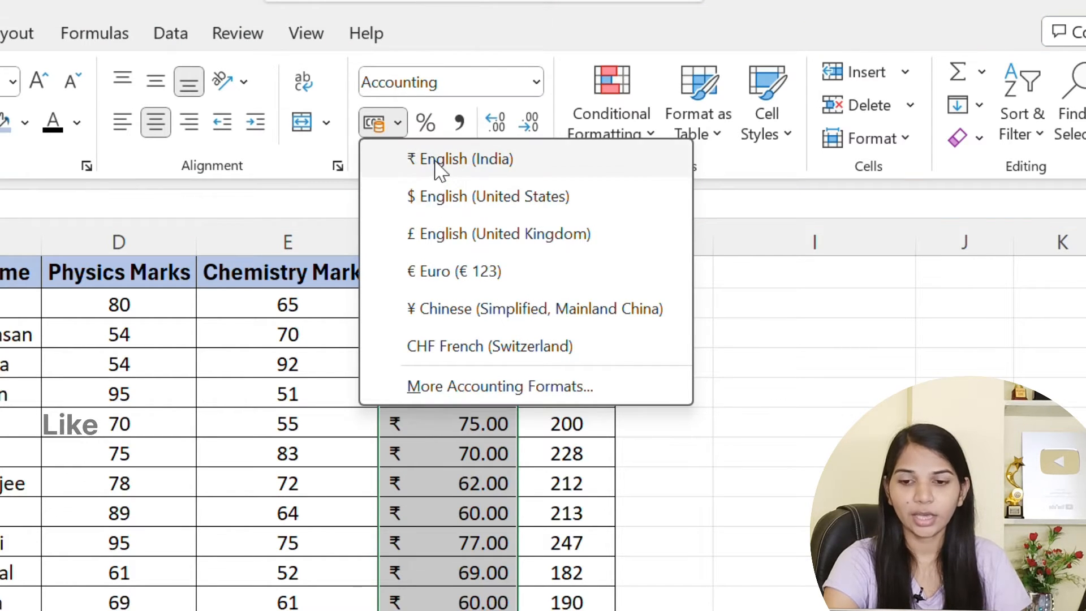
{"action": "left_click", "coordinate": [428, 196]}
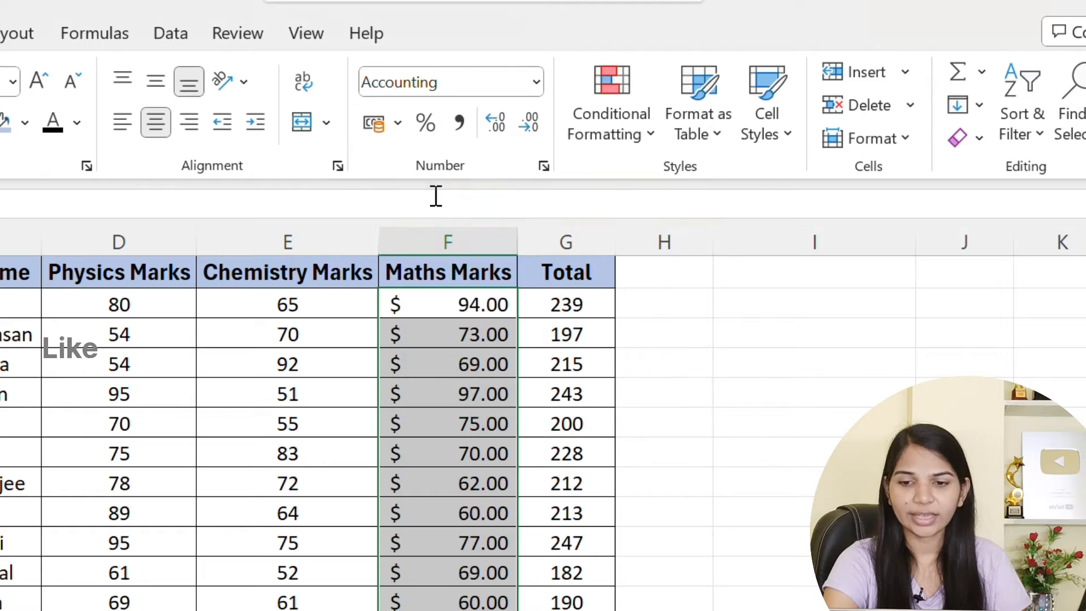
Look through the currency symbols offered in the additional accounting formats, then cancel without choosing one.
{"action": "left_click", "coordinate": [399, 124]}
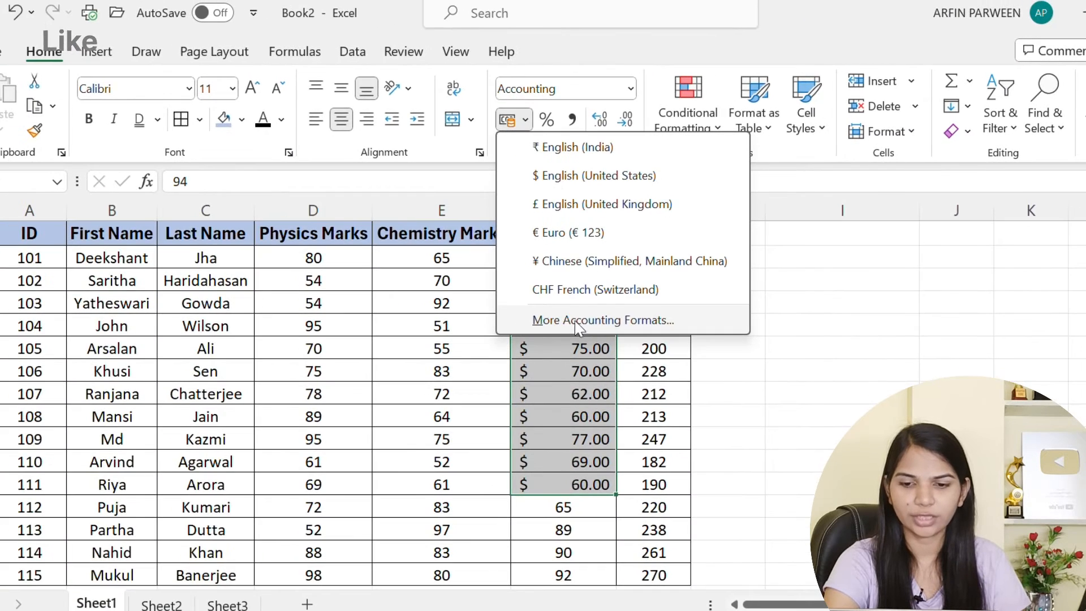
{"action": "left_click", "coordinate": [577, 323]}
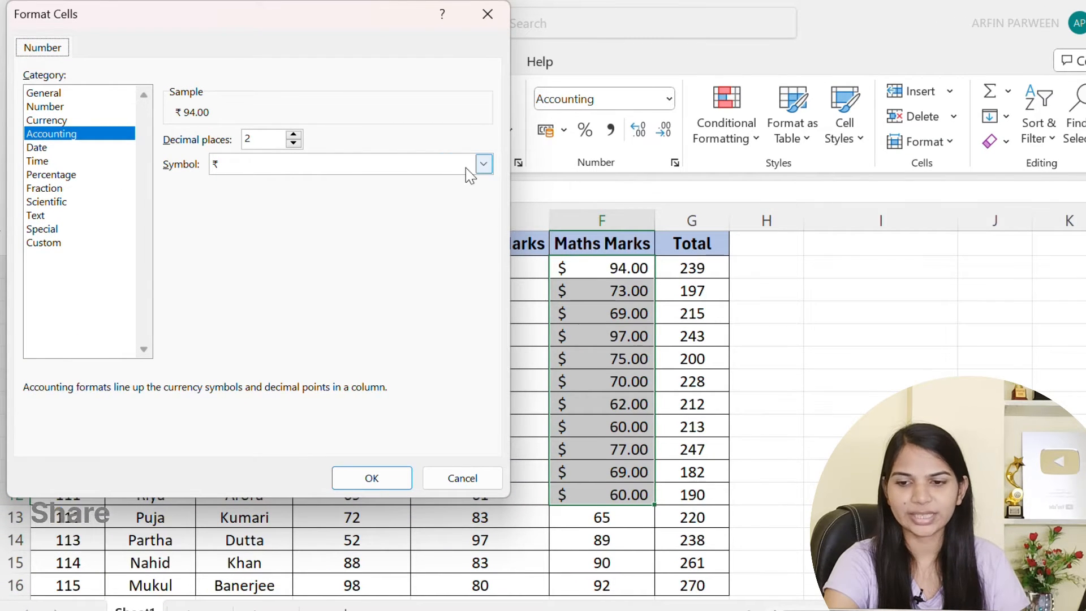
{"action": "left_click", "coordinate": [484, 164]}
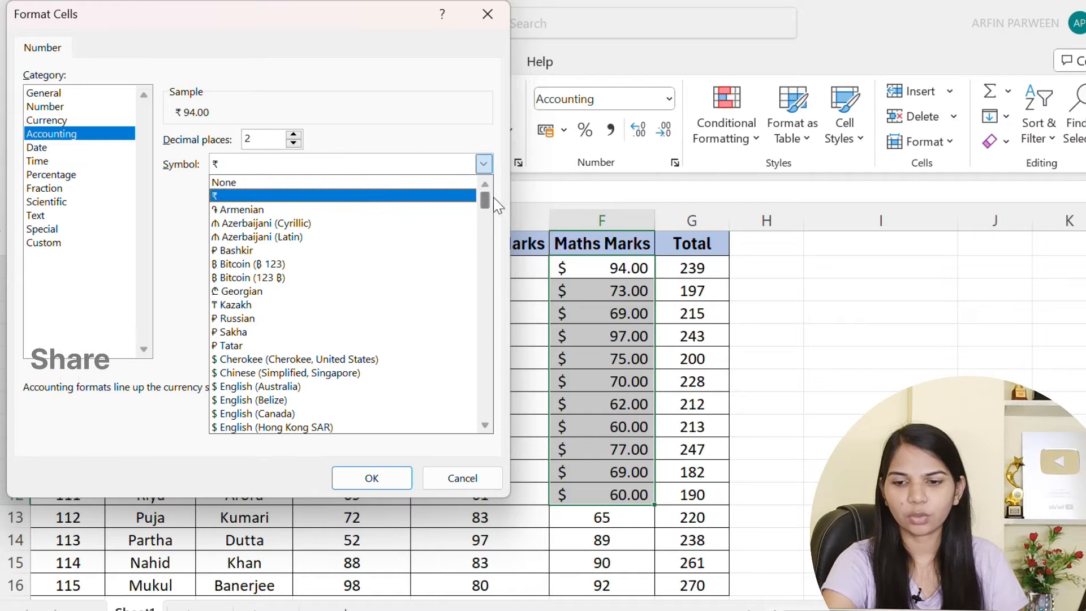
{"action": "left_click_drag", "start_coordinate": [486, 204], "coordinate": [453, 195]}
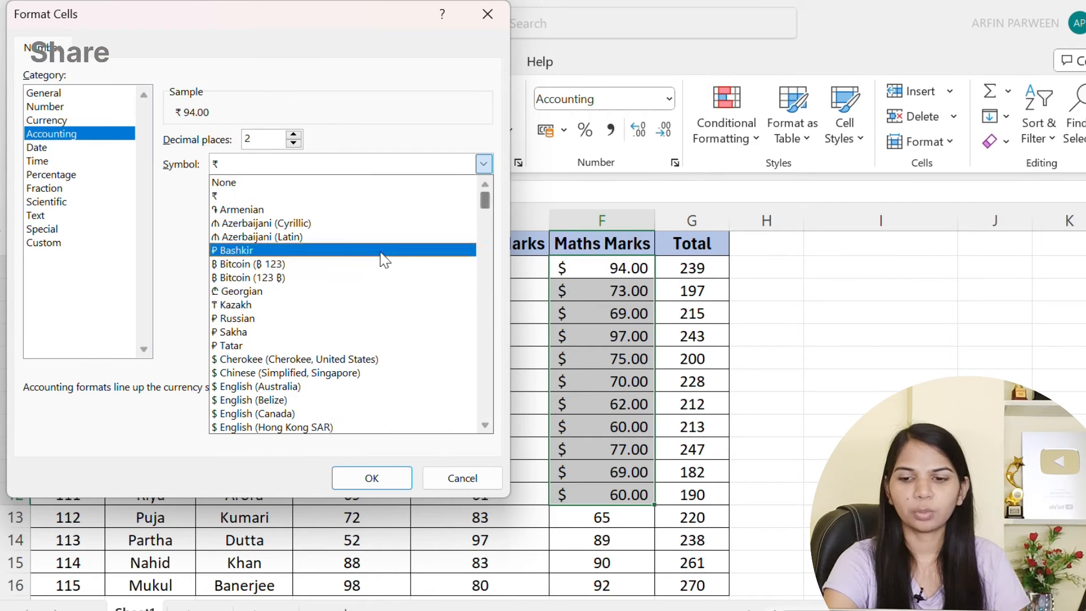
{"action": "left_click", "coordinate": [461, 478]}
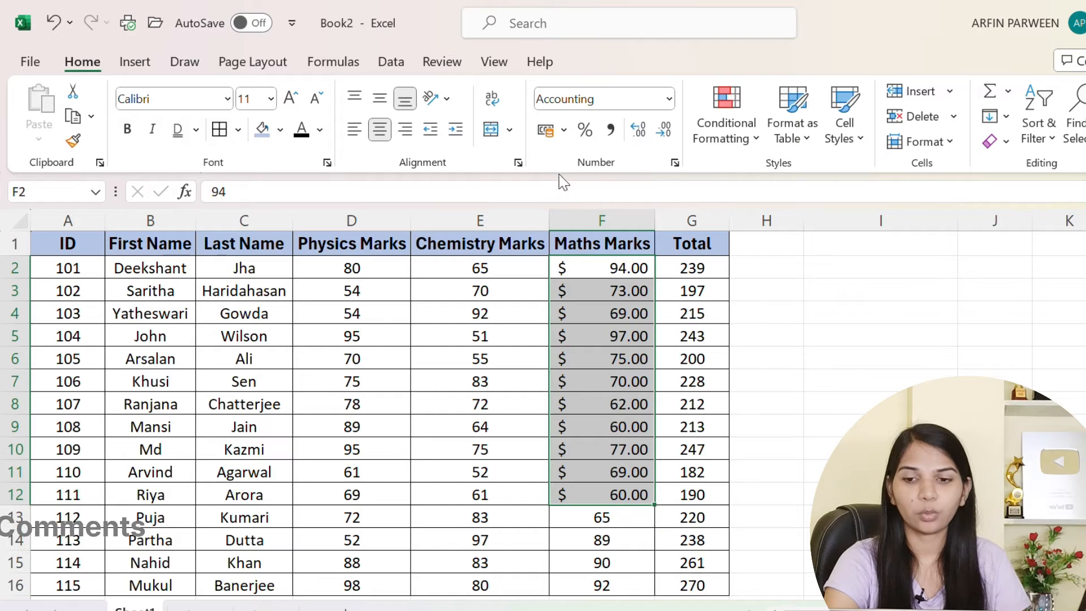
Compare the number format of the Maths Marks cells F2 and F4 with that of the Total in G5.
{"action": "left_click", "coordinate": [773, 329]}
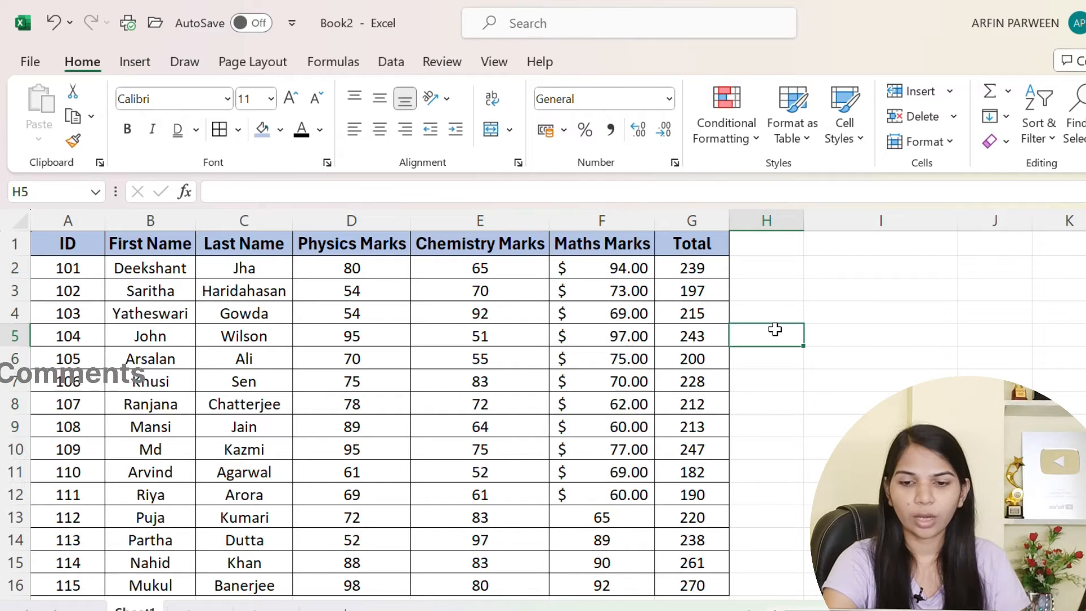
{"action": "left_click", "coordinate": [584, 269]}
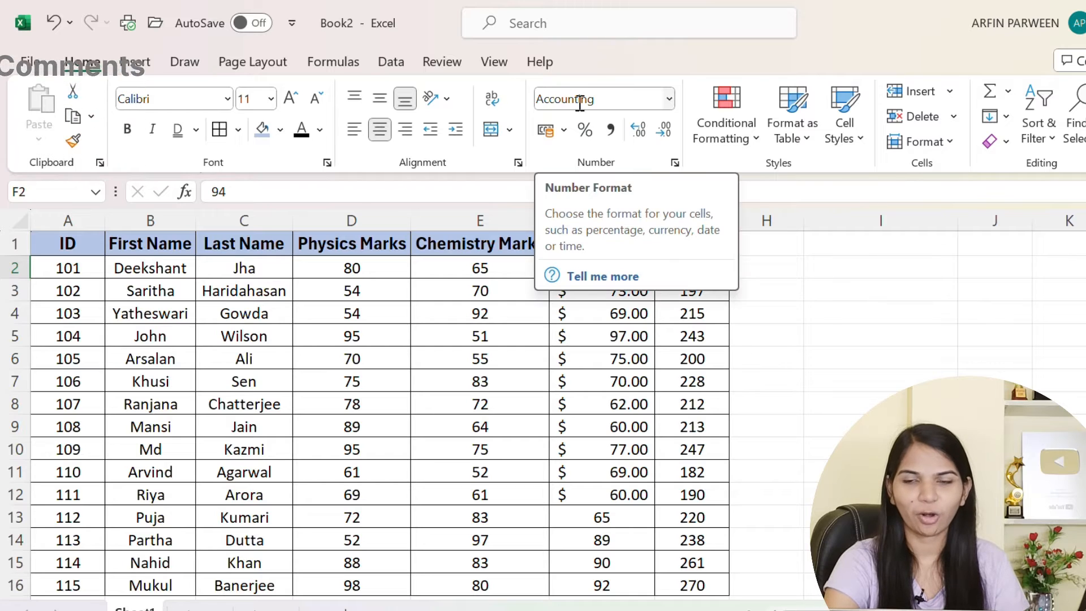
{"action": "left_click", "coordinate": [696, 335]}
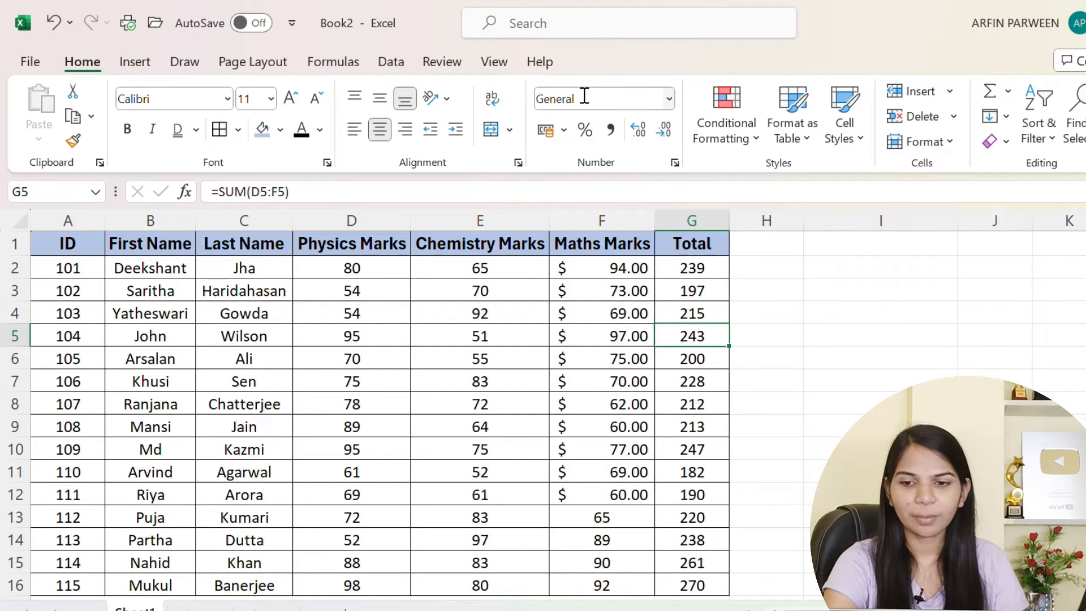
{"action": "left_click", "coordinate": [609, 310]}
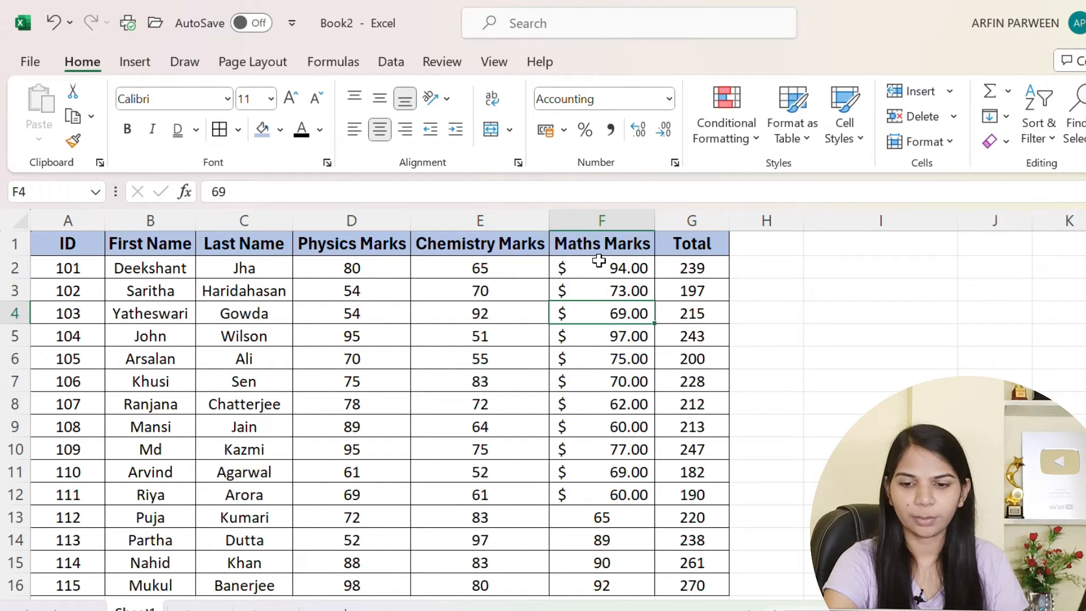
Set the number format of the Maths Marks in F2:F12 back to General.
{"action": "left_click_drag", "start_coordinate": [600, 266], "coordinate": [600, 502]}
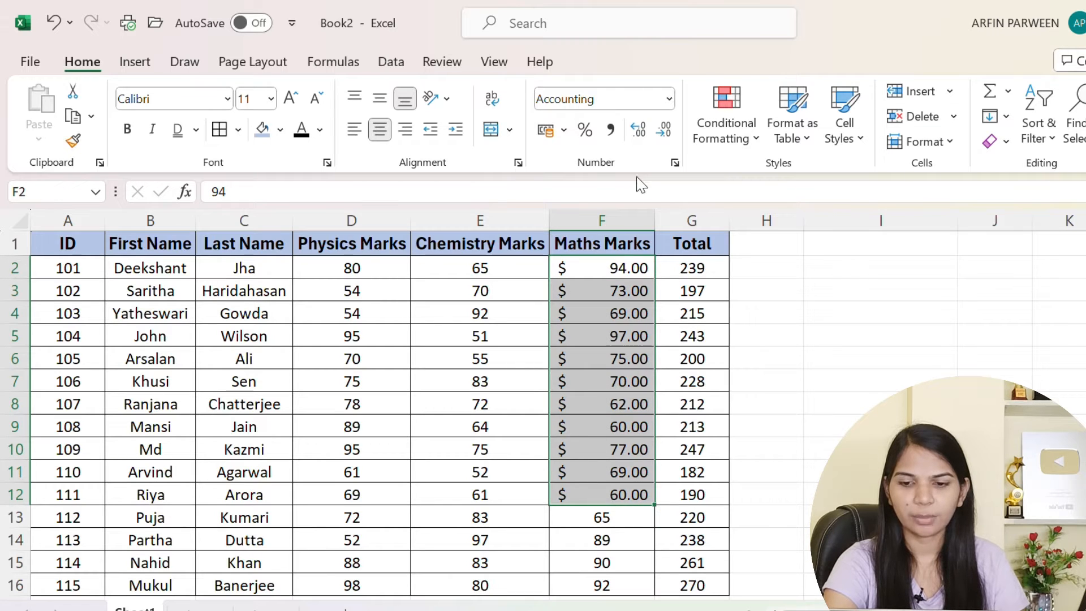
{"action": "left_click", "coordinate": [669, 99]}
{"action": "left_click", "coordinate": [631, 138]}
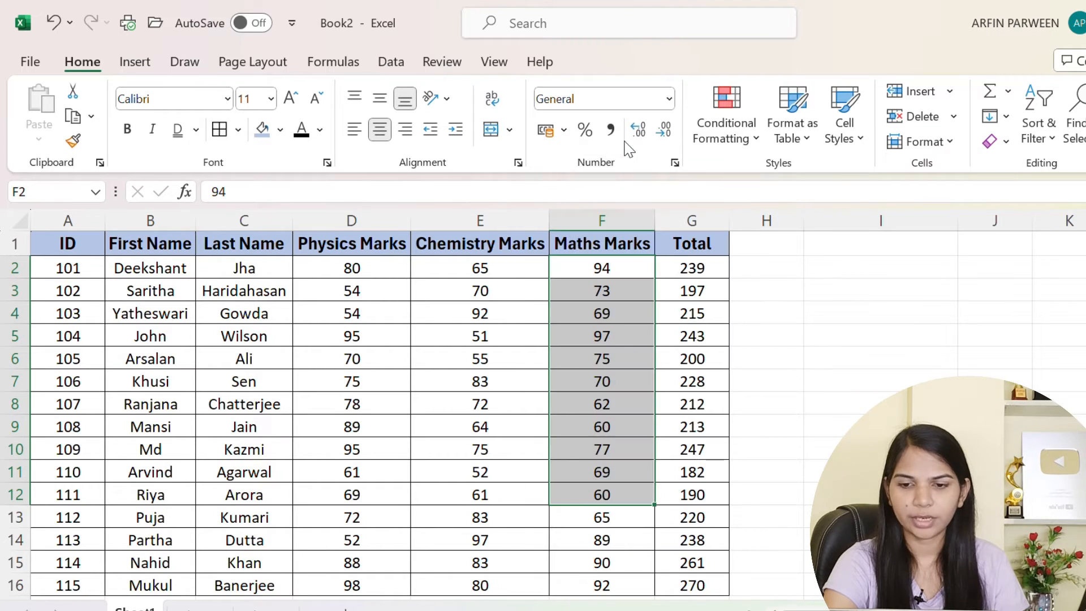
{"action": "left_click", "coordinate": [588, 338]}
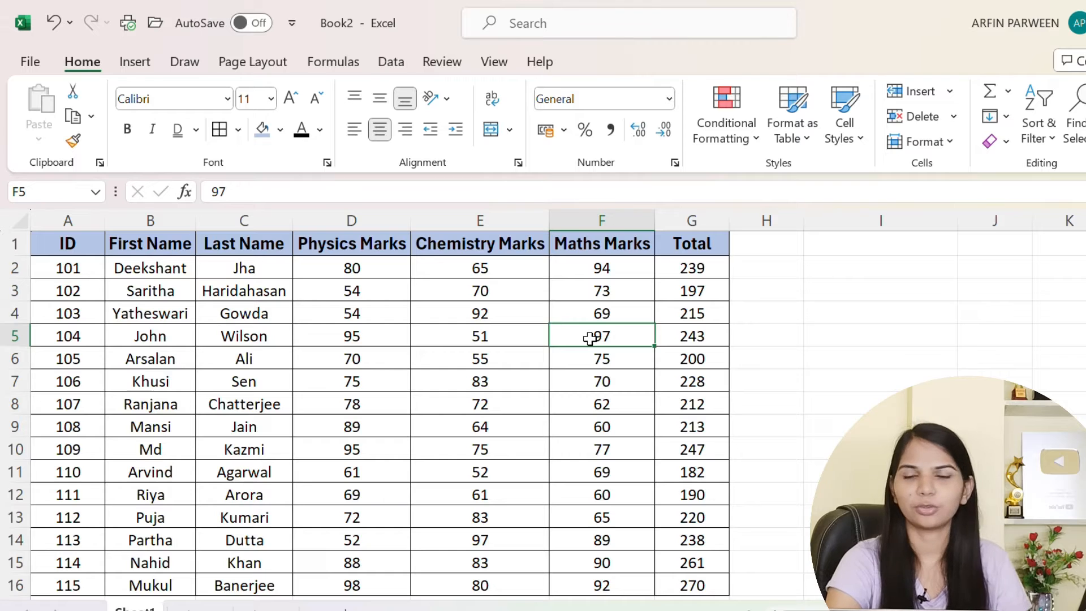
{"action": "left_click", "coordinate": [815, 364]}
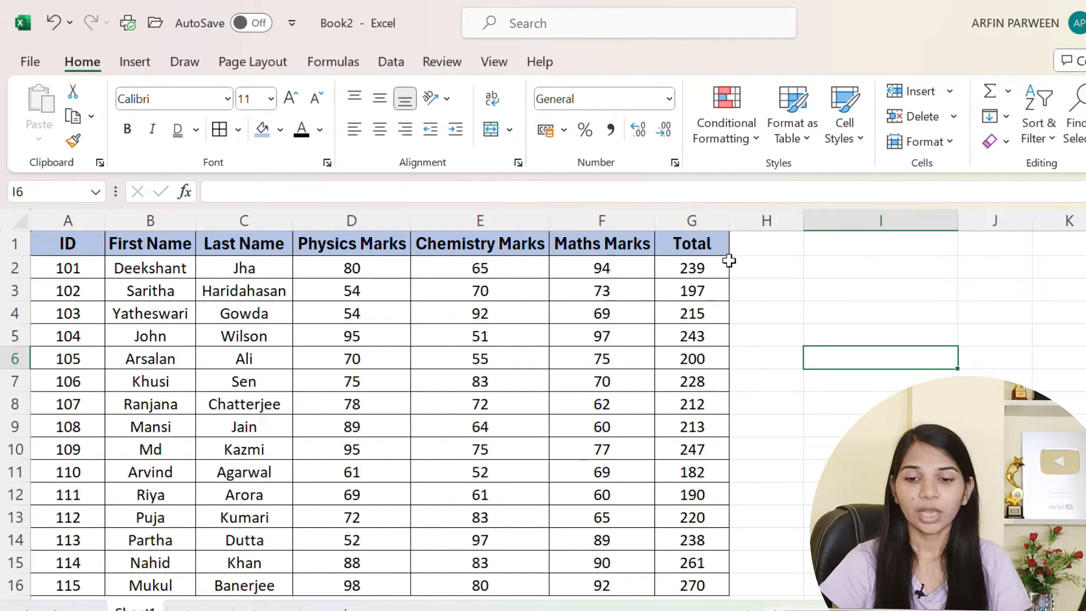
Enter the header "Percentage" in H1 and widen column H to fit it.
{"action": "left_click", "coordinate": [761, 243]}
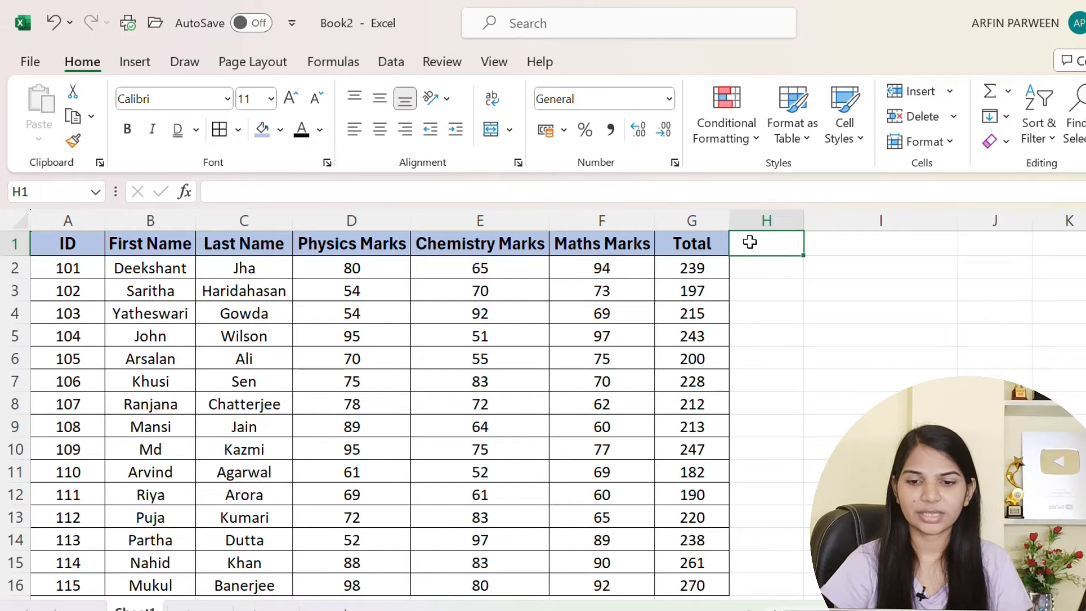
{"action": "type", "text": "Per"}
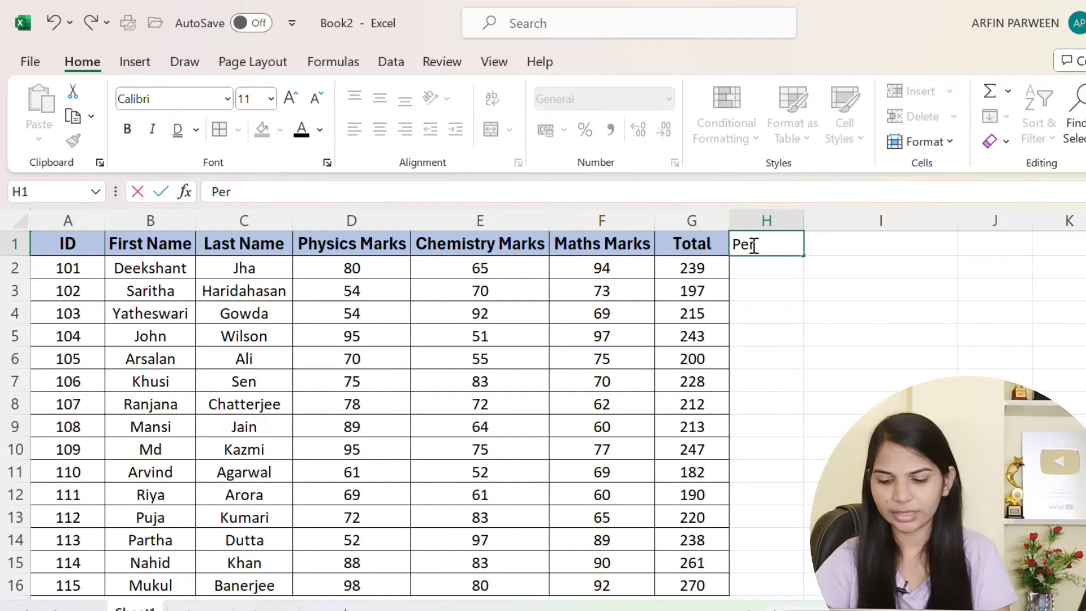
{"action": "type", "text": "centage"}
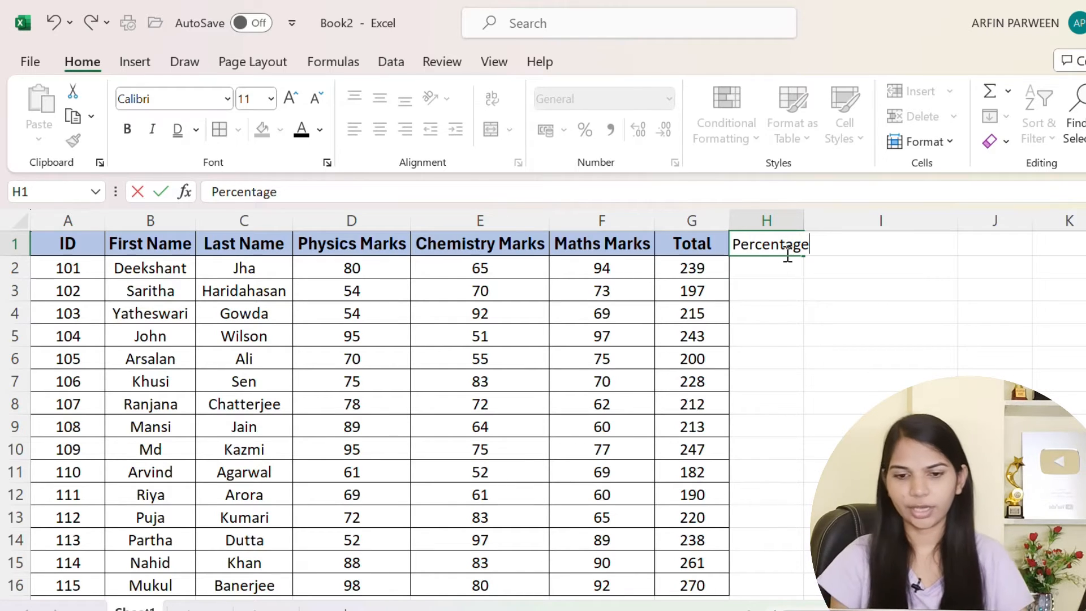
{"action": "key", "text": "Return"}
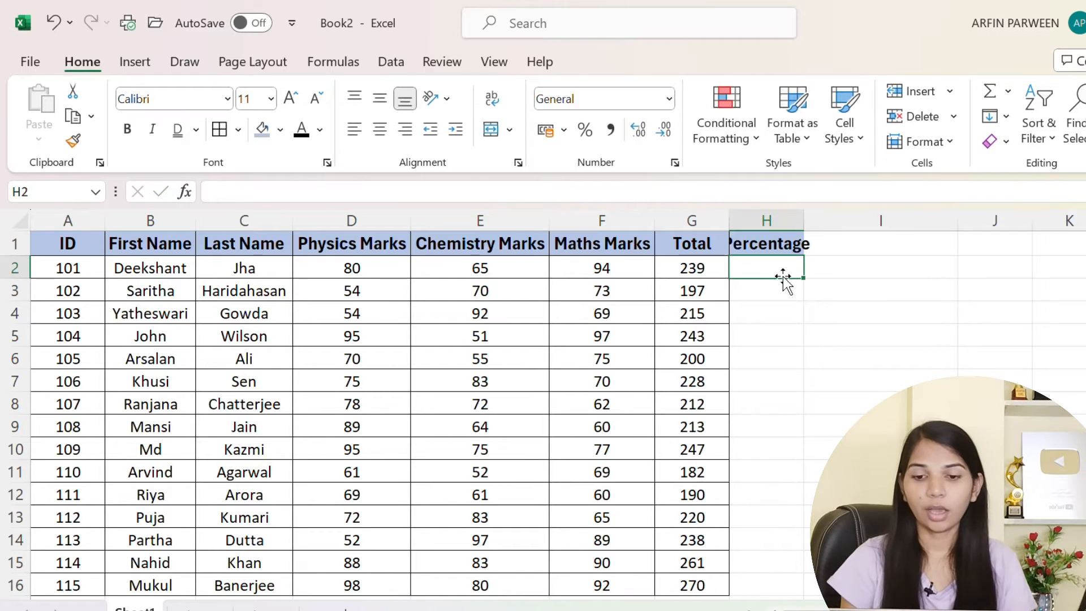
{"action": "left_click_drag", "start_coordinate": [807, 223], "coordinate": [822, 222]}
{"action": "left_click", "coordinate": [804, 305]}
Calculate the first student's percentage in H2 with the formula =G2/300.
{"action": "left_click", "coordinate": [788, 271]}
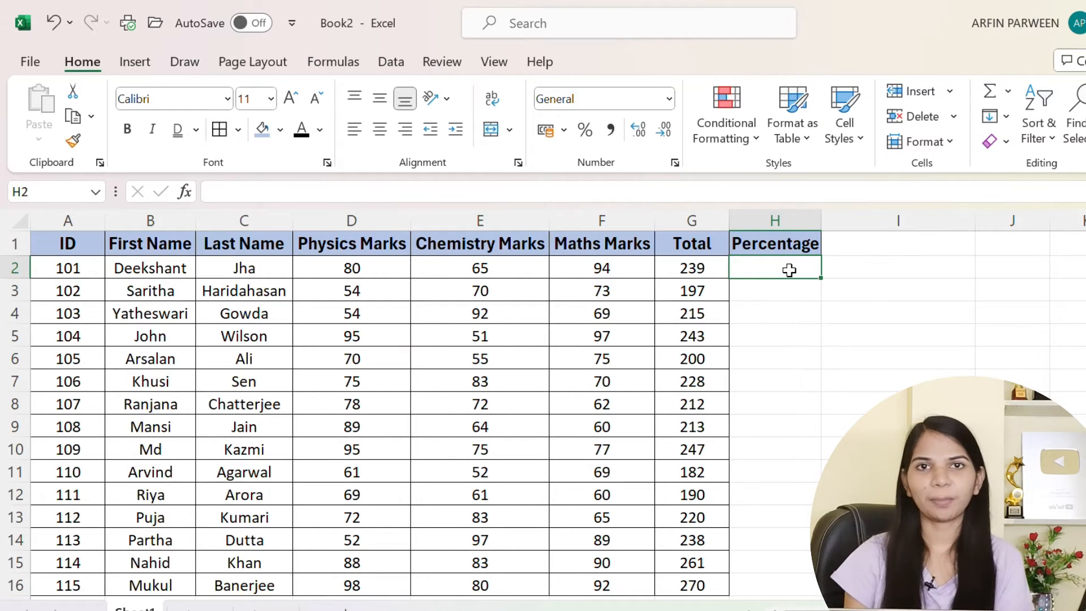
{"action": "type", "text": "="}
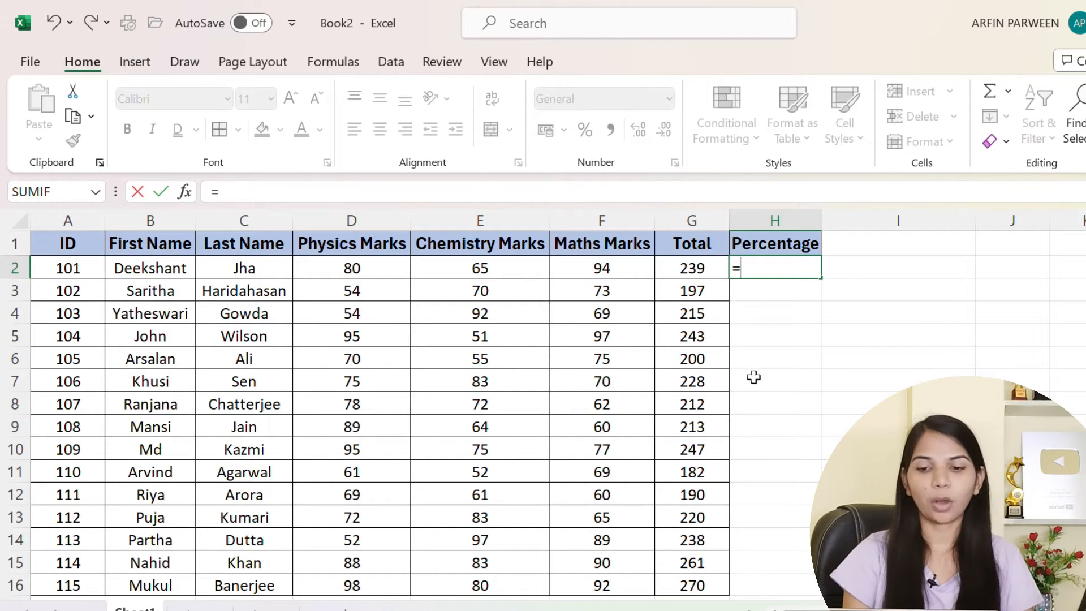
{"action": "left_click", "coordinate": [691, 269]}
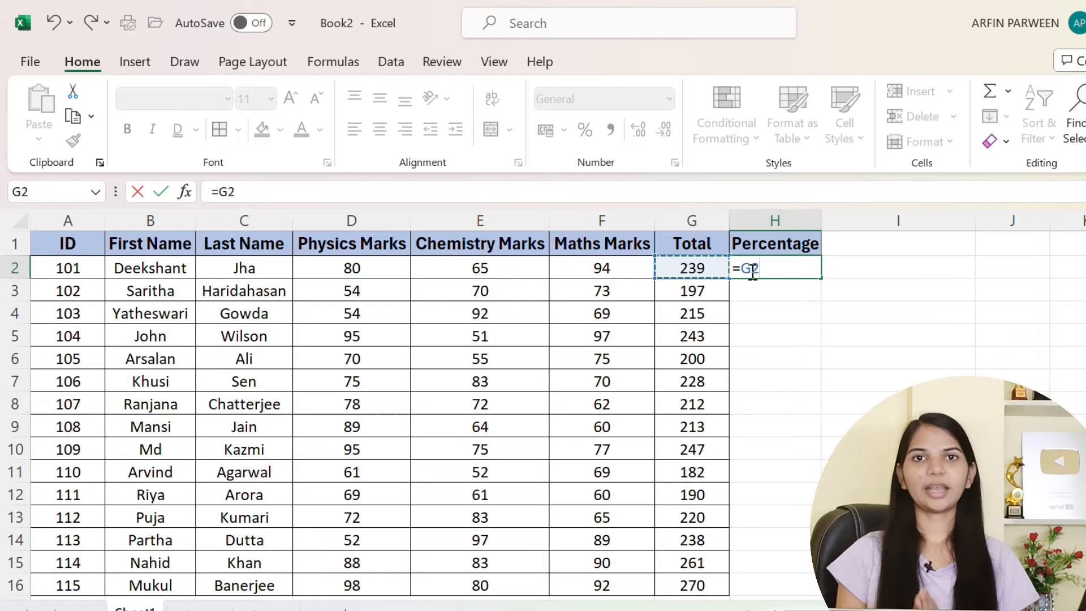
{"action": "type", "text": "/"}
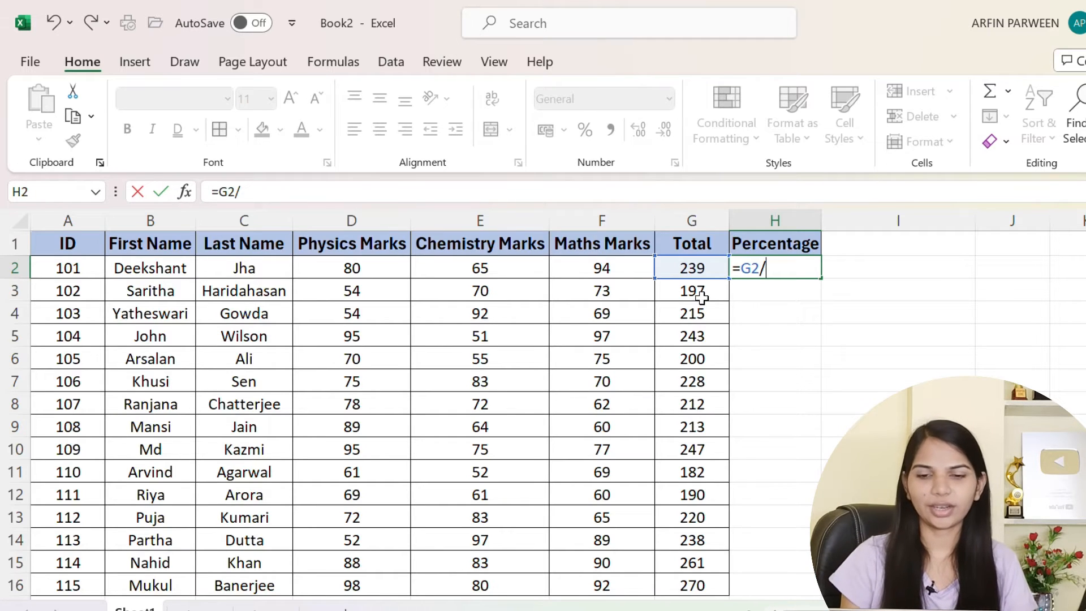
{"action": "type", "text": "300"}
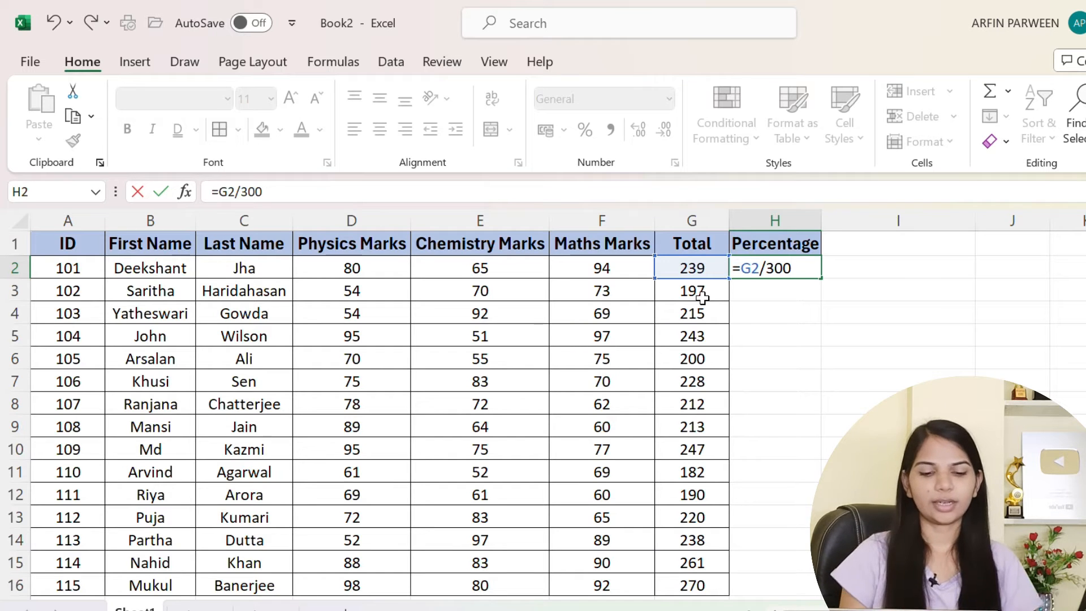
{"action": "key", "text": "Return"}
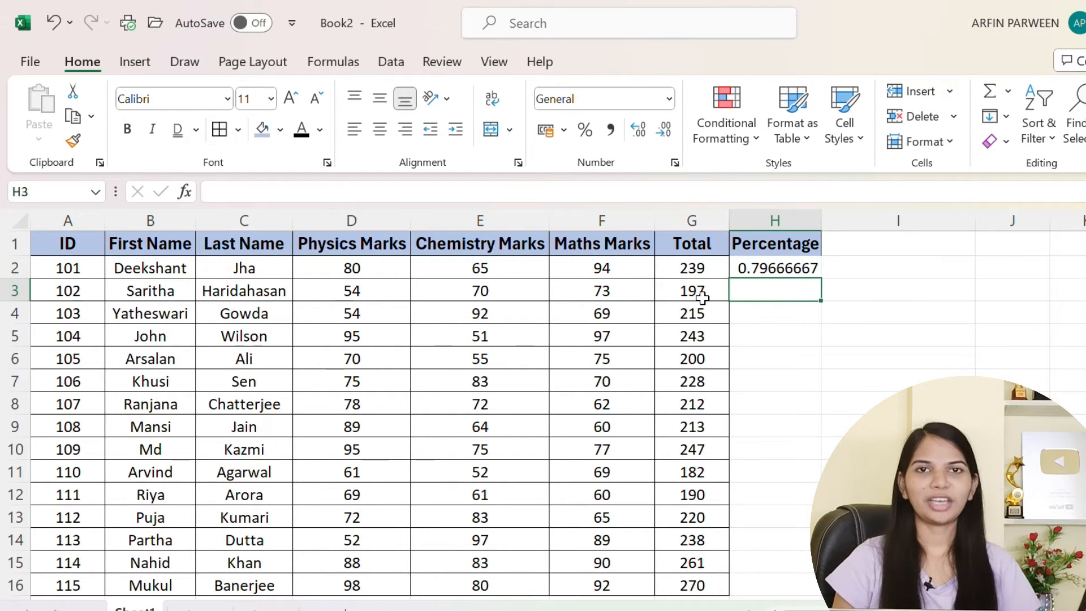
Format the result in H2 with the Percent style.
{"action": "left_click", "coordinate": [763, 269]}
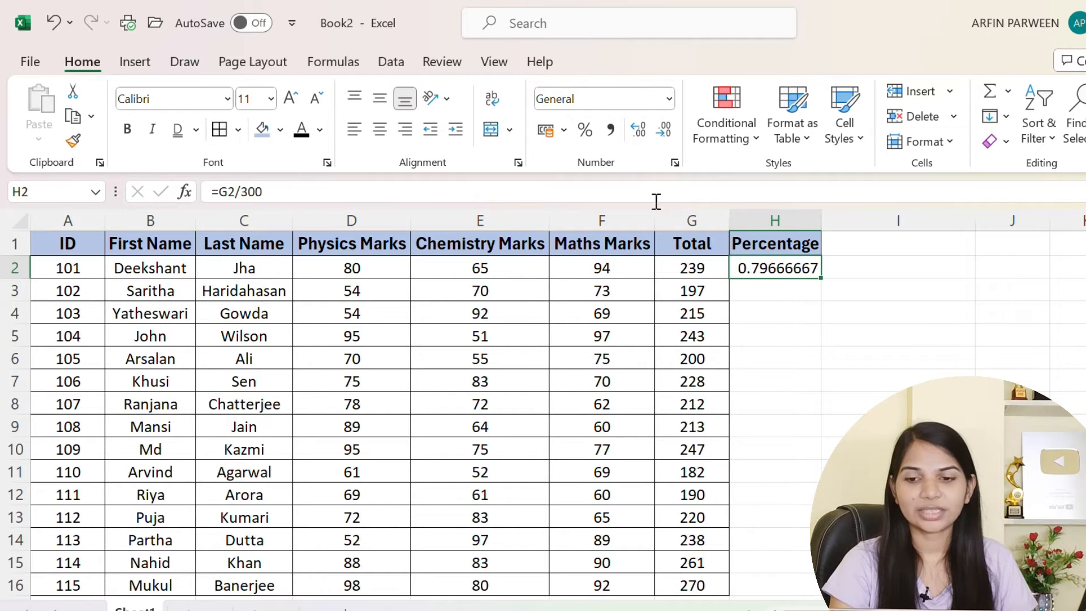
{"action": "left_click", "coordinate": [586, 132]}
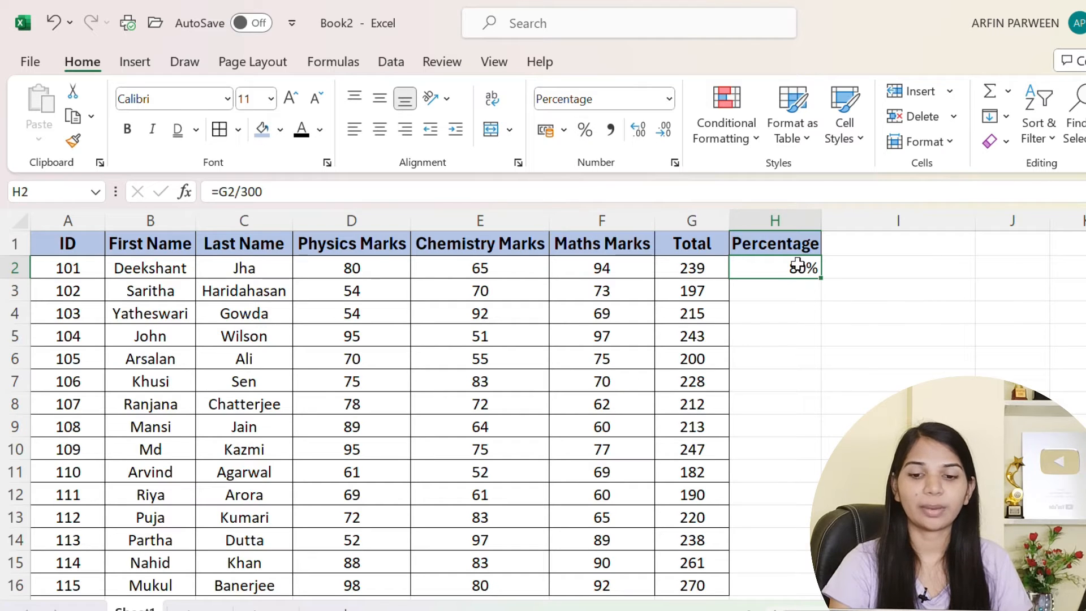
{"action": "left_click", "coordinate": [806, 328]}
Fill the percentage formula from H2 down to H16 and check the copied formula in H14.
{"action": "left_click", "coordinate": [786, 269]}
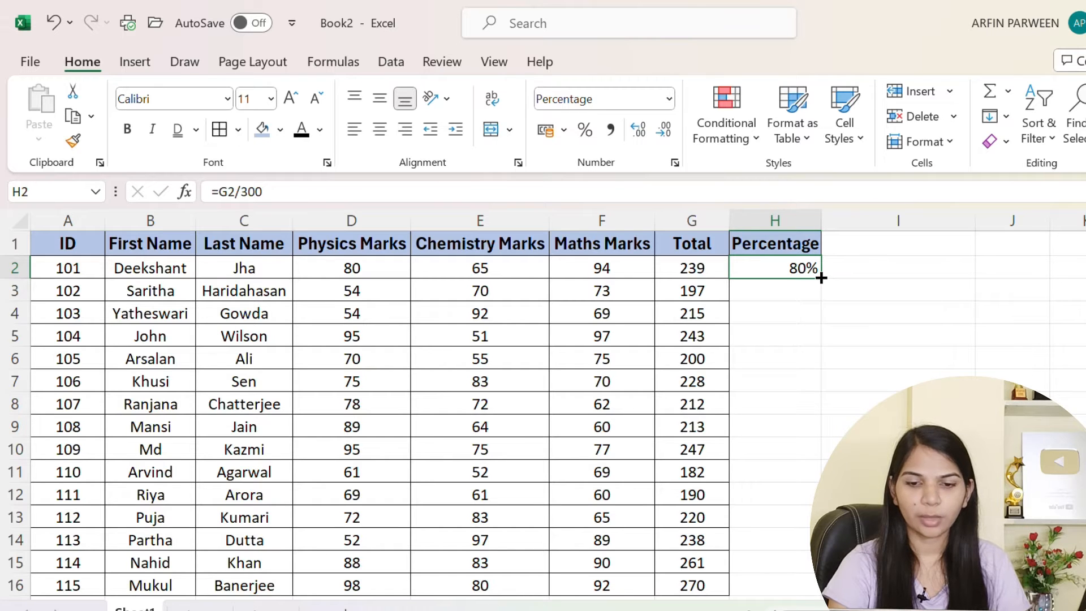
{"action": "mouse_move", "coordinate": [821, 278]}
{"action": "left_mouse_down"}
{"action": "mouse_move", "coordinate": [815, 591]}
{"action": "mouse_move", "coordinate": [804, 512]}
{"action": "left_mouse_up"}
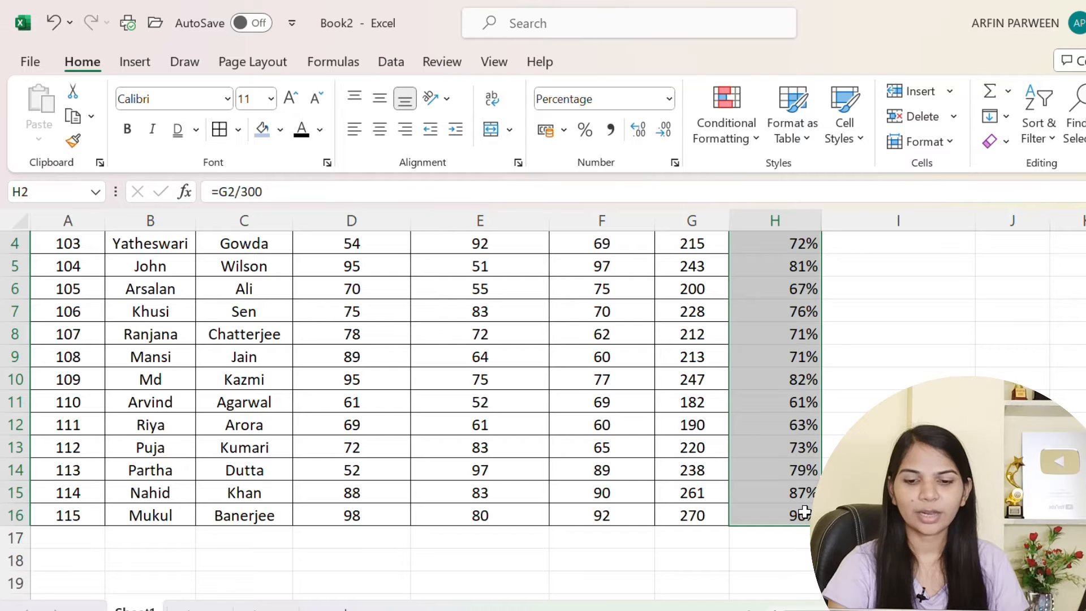
{"action": "left_click", "coordinate": [789, 474]}
{"action": "scroll", "coordinate": [789, 470], "scroll_direction": "up", "scroll_amount": 1}
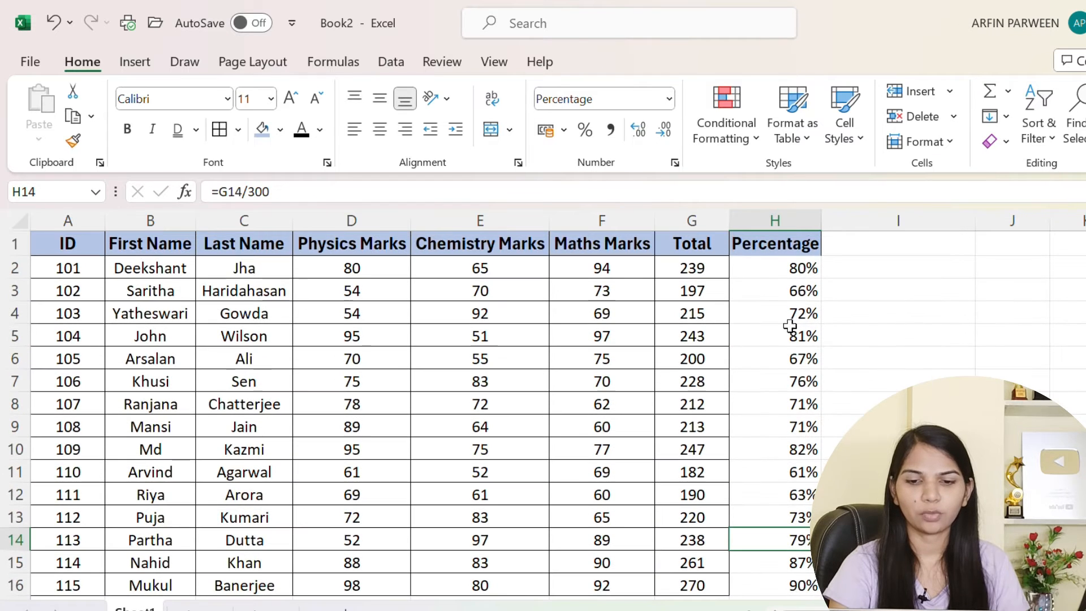
Center-align the totals and percentages in G2:H16.
{"action": "left_click_drag", "start_coordinate": [706, 273], "coordinate": [789, 542]}
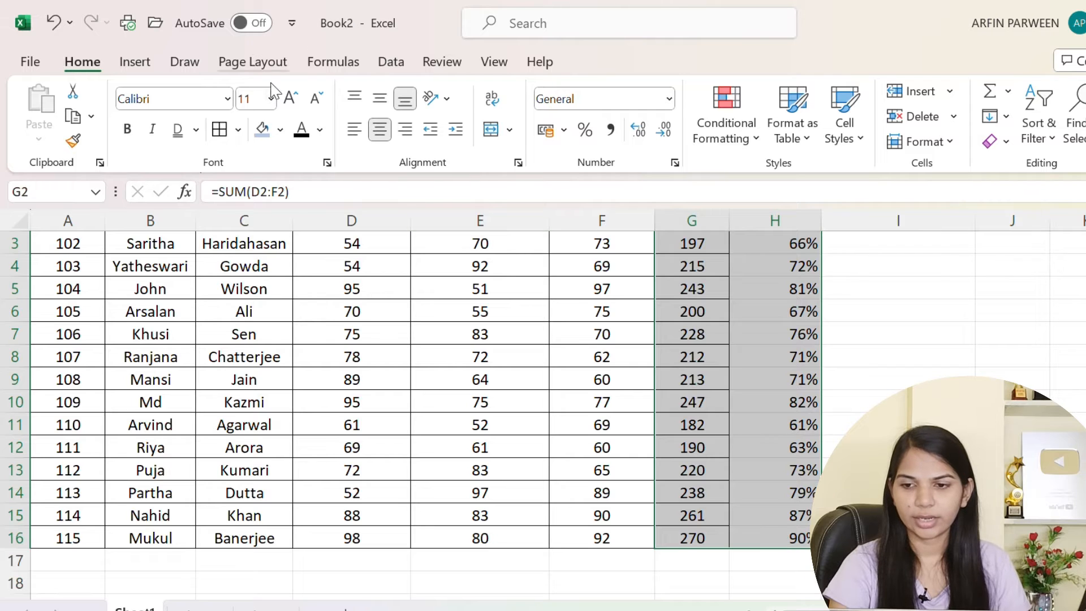
{"action": "scroll", "coordinate": [223, 136], "scroll_direction": "up", "scroll_amount": 1}
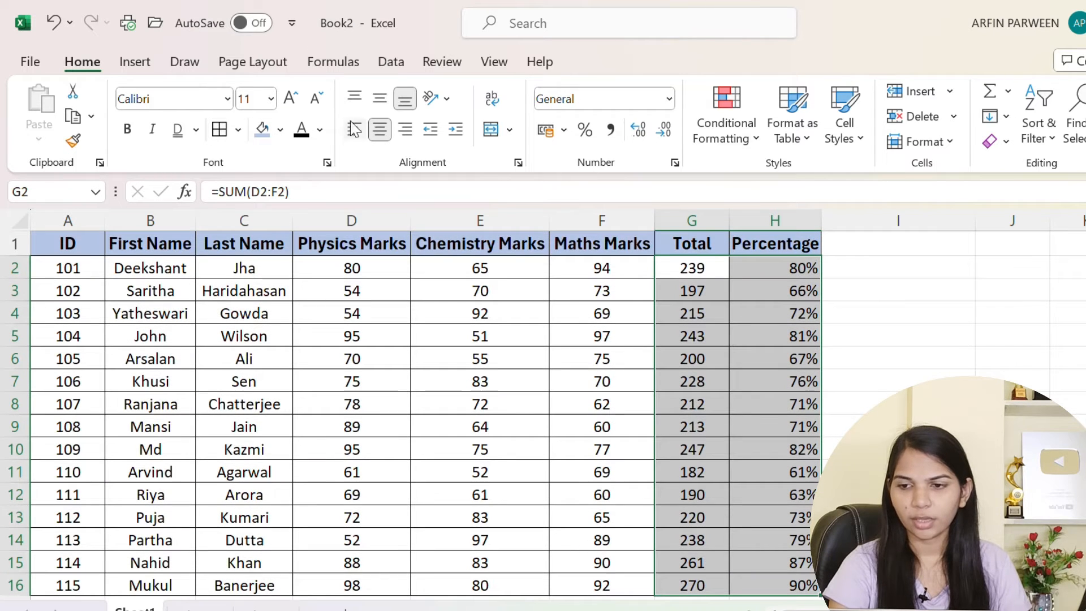
{"action": "left_click", "coordinate": [389, 127]}
{"action": "left_click", "coordinate": [389, 126]}
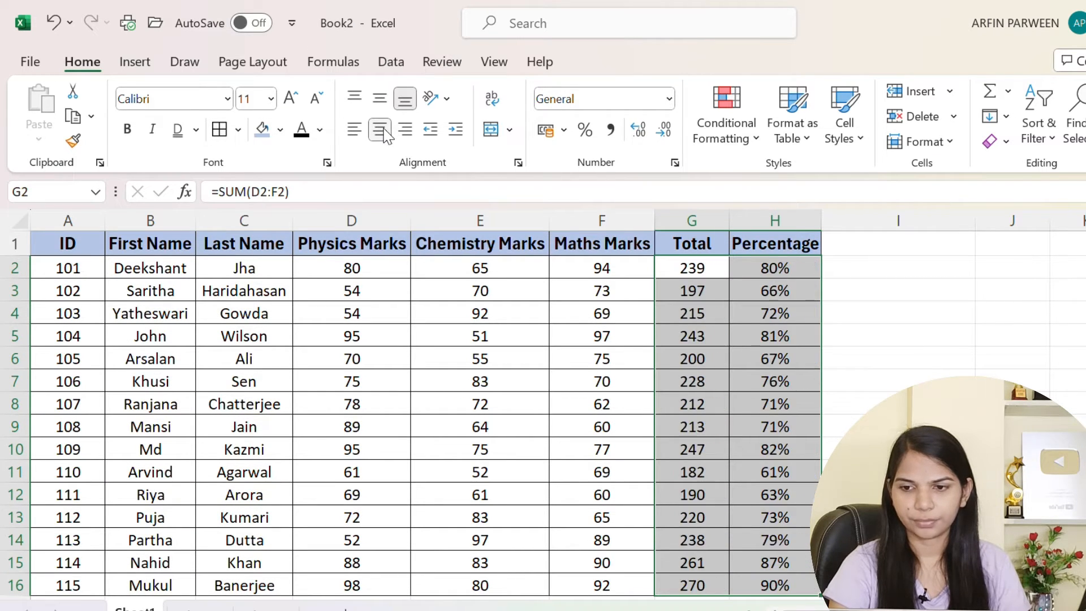
{"action": "left_click", "coordinate": [905, 299]}
Review the formulas and number formats of the percentage cells H2, H3 and H5 and the total in G3.
{"action": "left_click", "coordinate": [785, 270]}
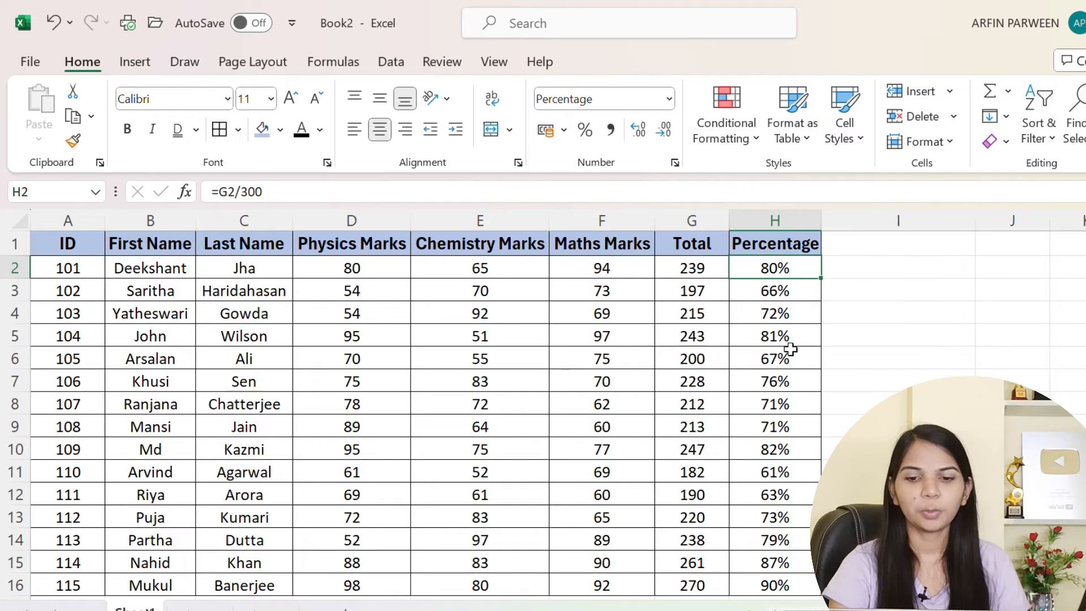
{"action": "left_click", "coordinate": [776, 295]}
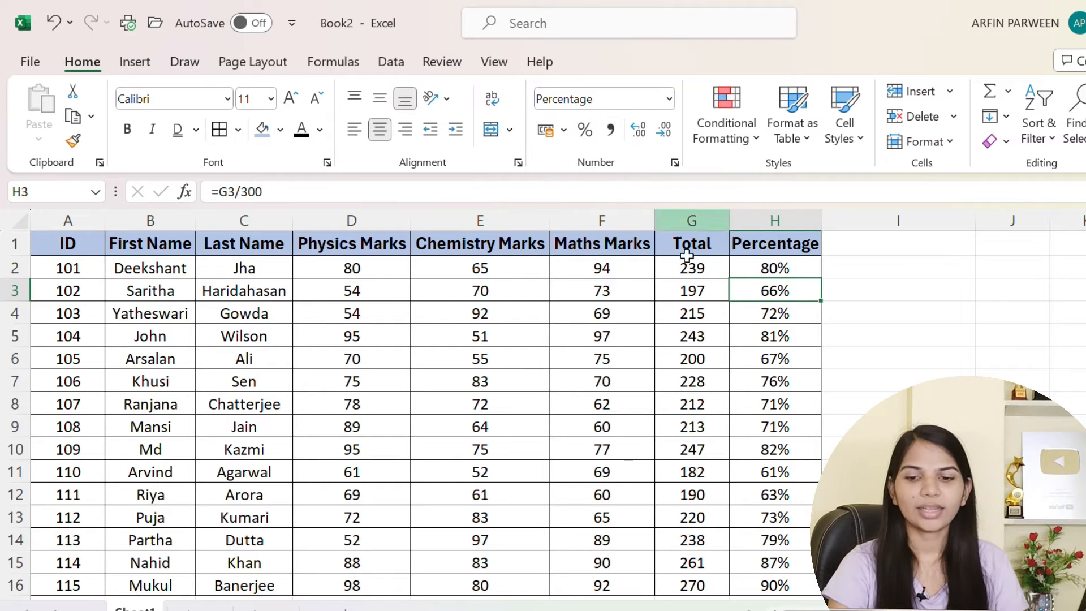
{"action": "left_click", "coordinate": [868, 351]}
{"action": "left_click", "coordinate": [791, 339]}
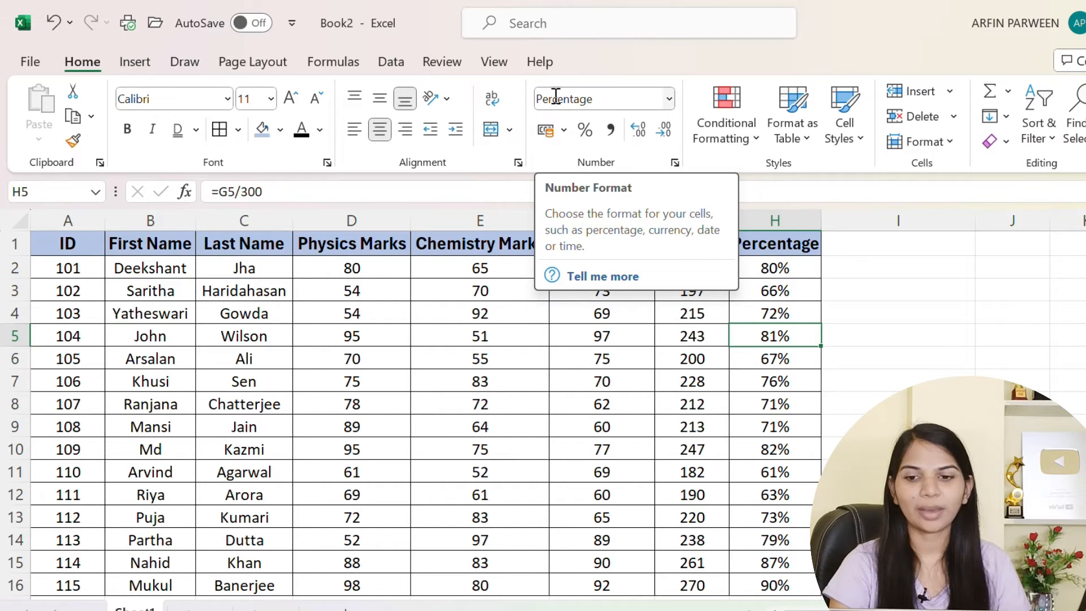
{"action": "left_click", "coordinate": [923, 298]}
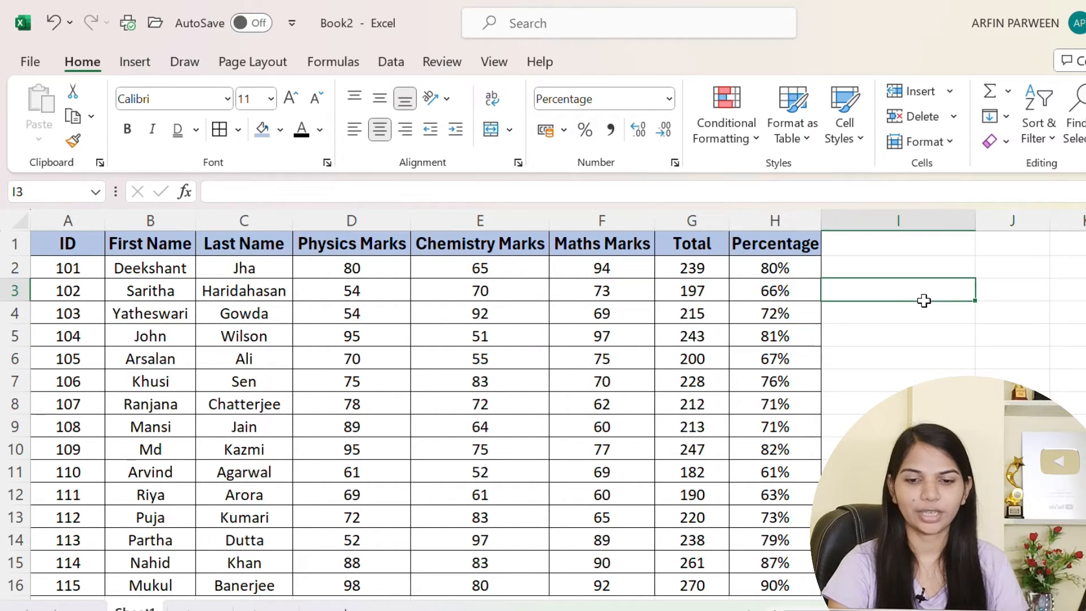
{"action": "left_click", "coordinate": [768, 309]}
{"action": "left_click", "coordinate": [693, 299]}
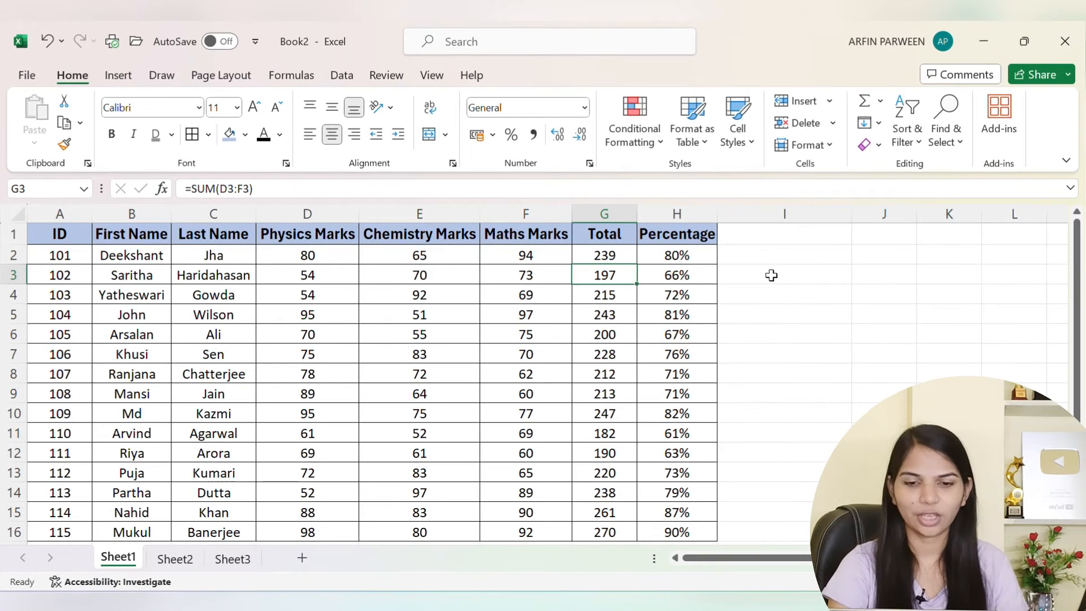
{"action": "left_click", "coordinate": [772, 276]}
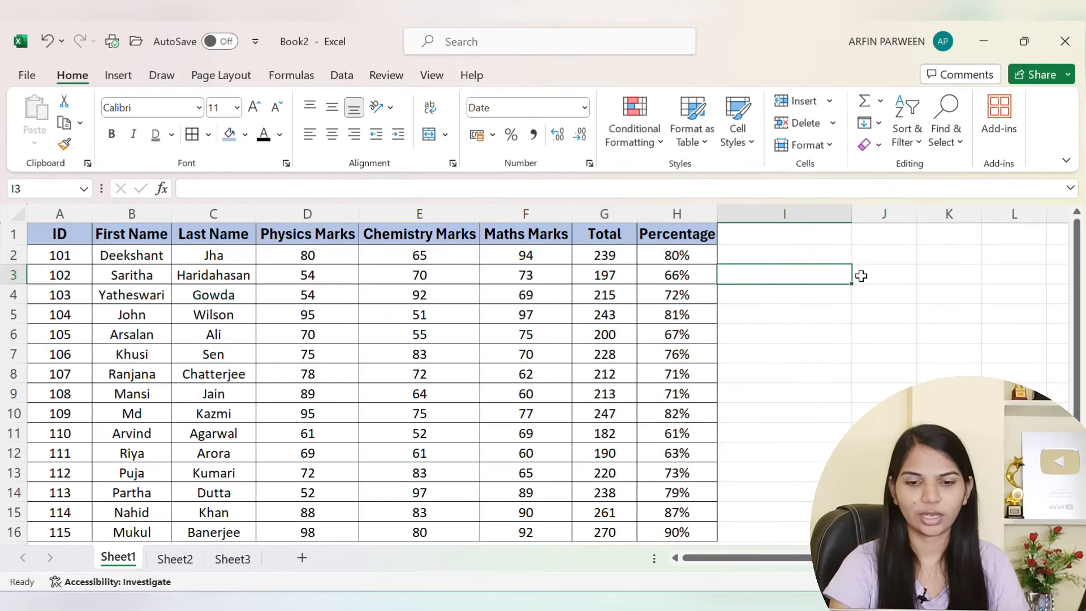
{"action": "left_click", "coordinate": [871, 275]}
Enter 35465879 in I5 and format it with the Comma Style.
{"action": "left_click", "coordinate": [788, 320]}
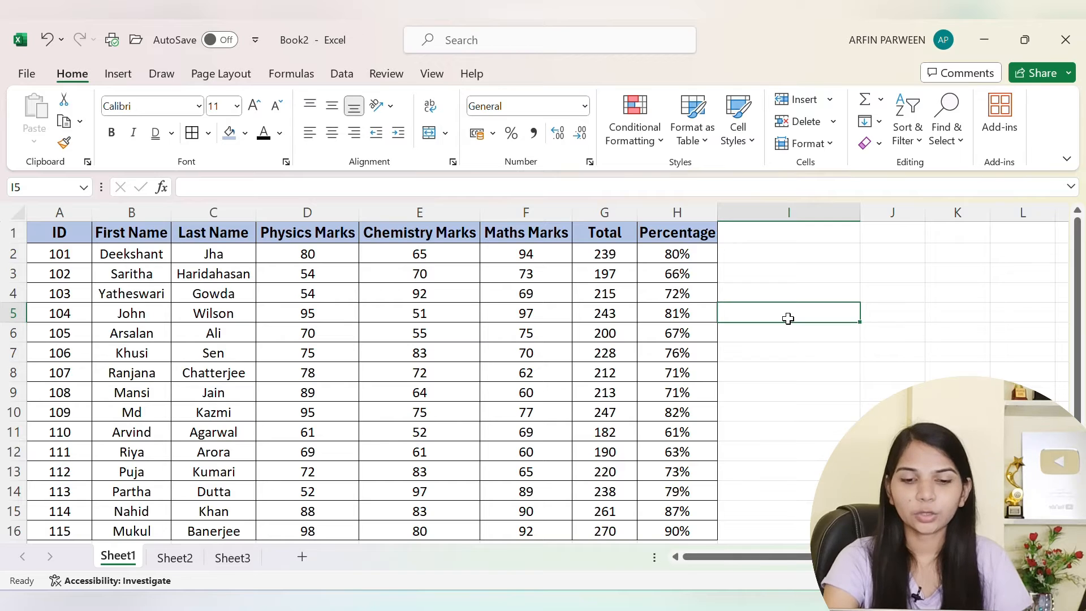
{"action": "type", "text": "35465879"}
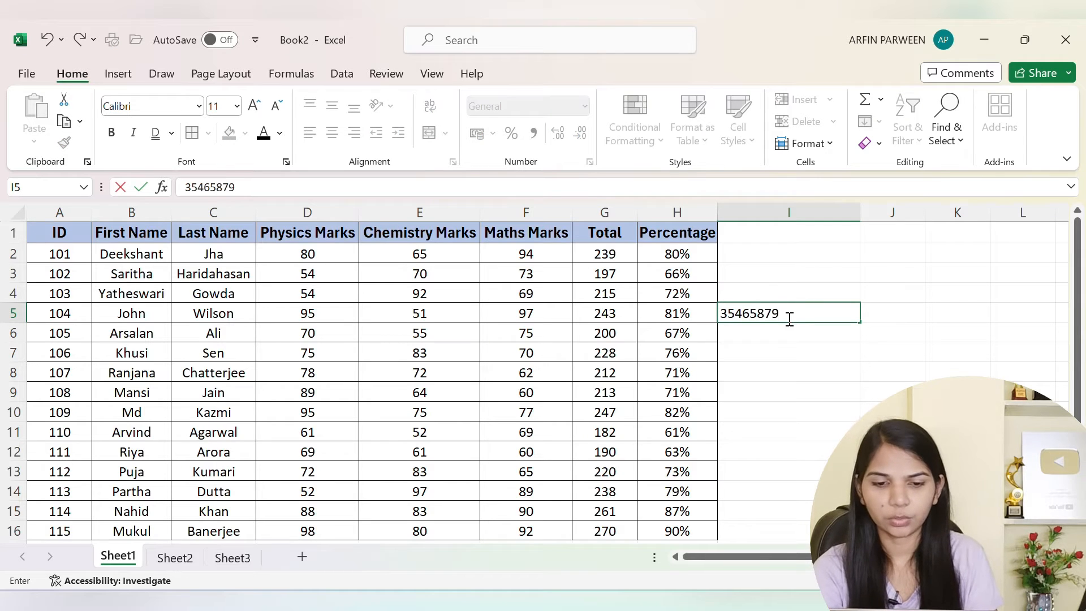
{"action": "left_click", "coordinate": [805, 376]}
{"action": "left_click", "coordinate": [804, 324]}
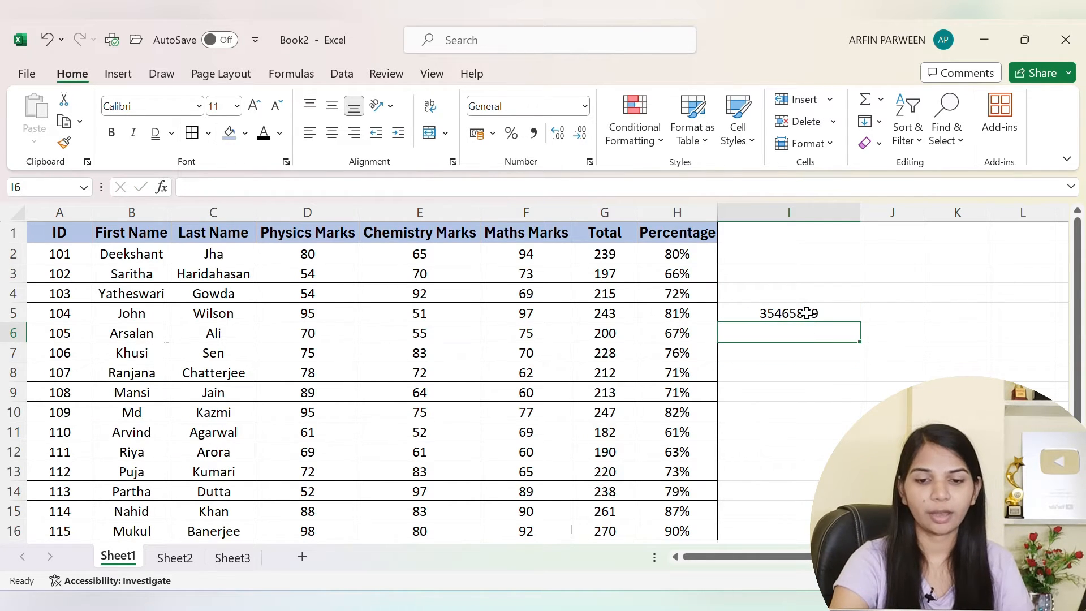
{"action": "left_click", "coordinate": [807, 312]}
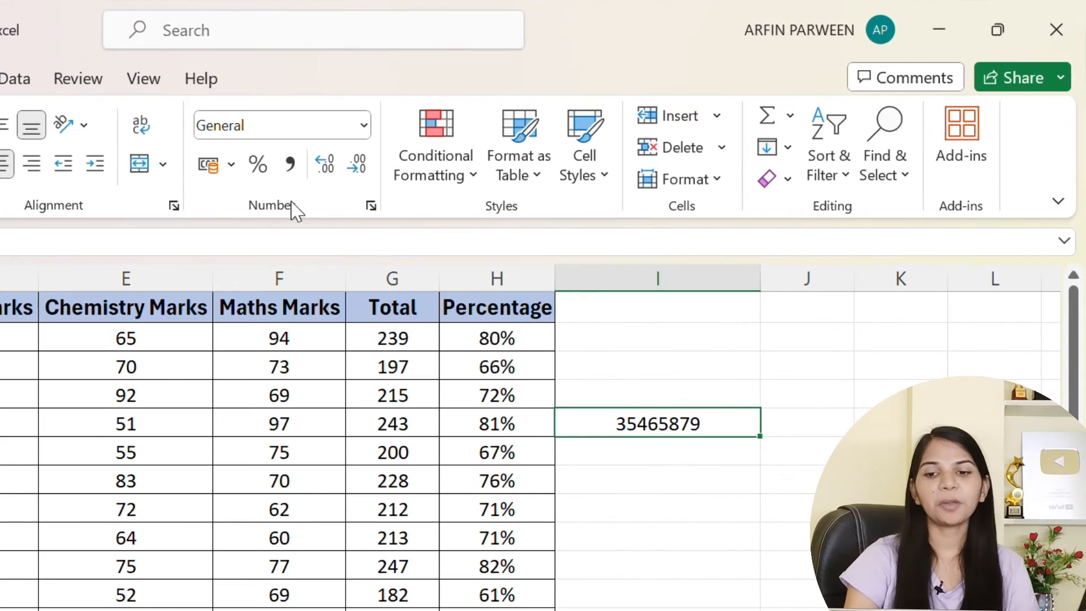
{"action": "left_click", "coordinate": [291, 164]}
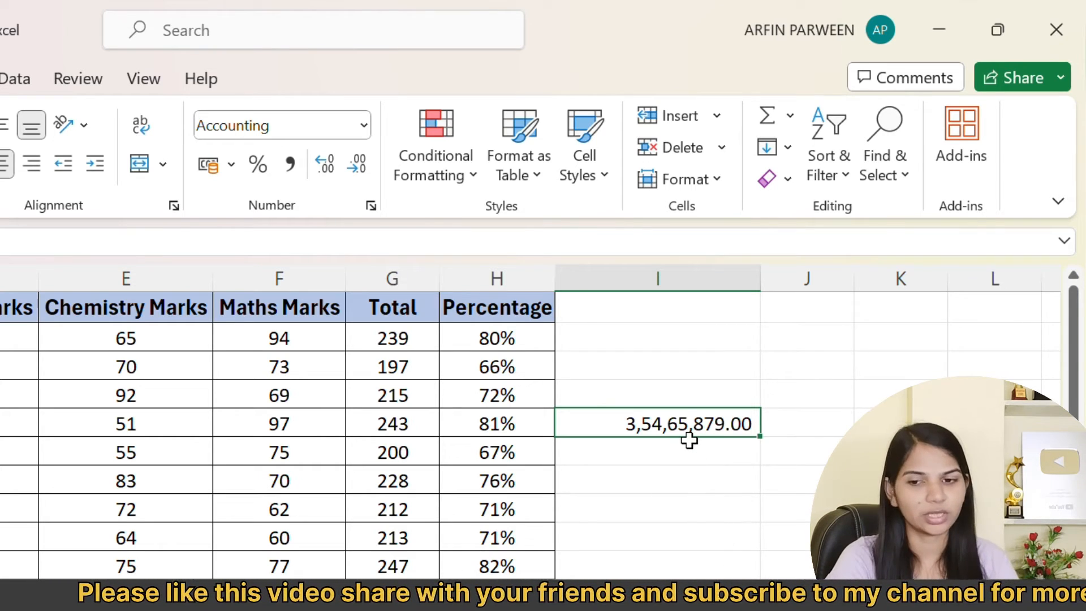
Clear the sample number from I5.
{"action": "key", "text": "BackSpace"}
{"action": "left_click", "coordinate": [608, 530]}
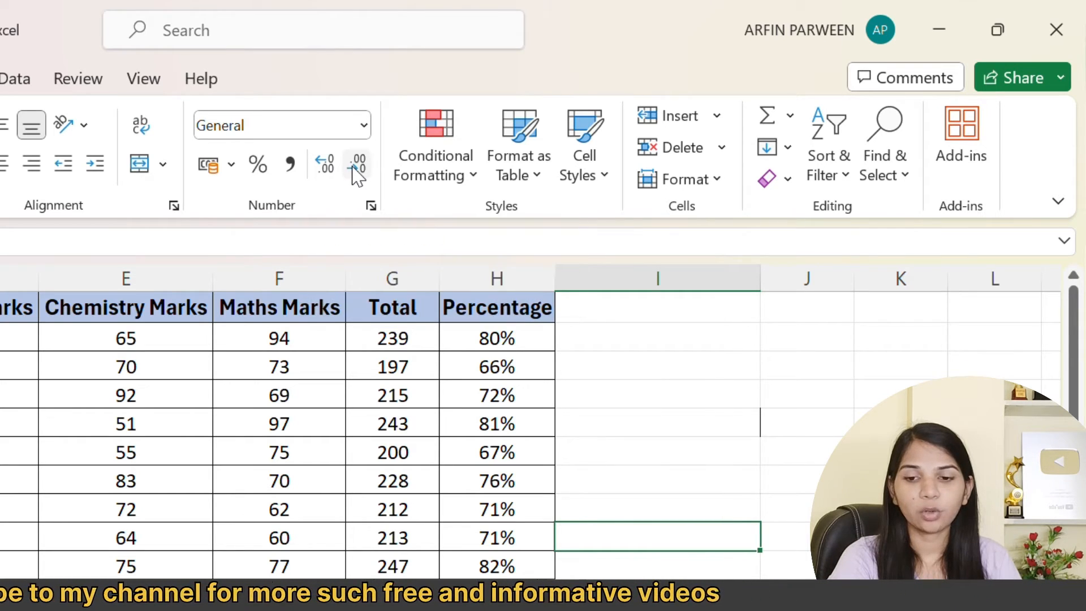
Apply the Number format to the first student's Total in cell G2.
{"action": "left_click", "coordinate": [671, 448]}
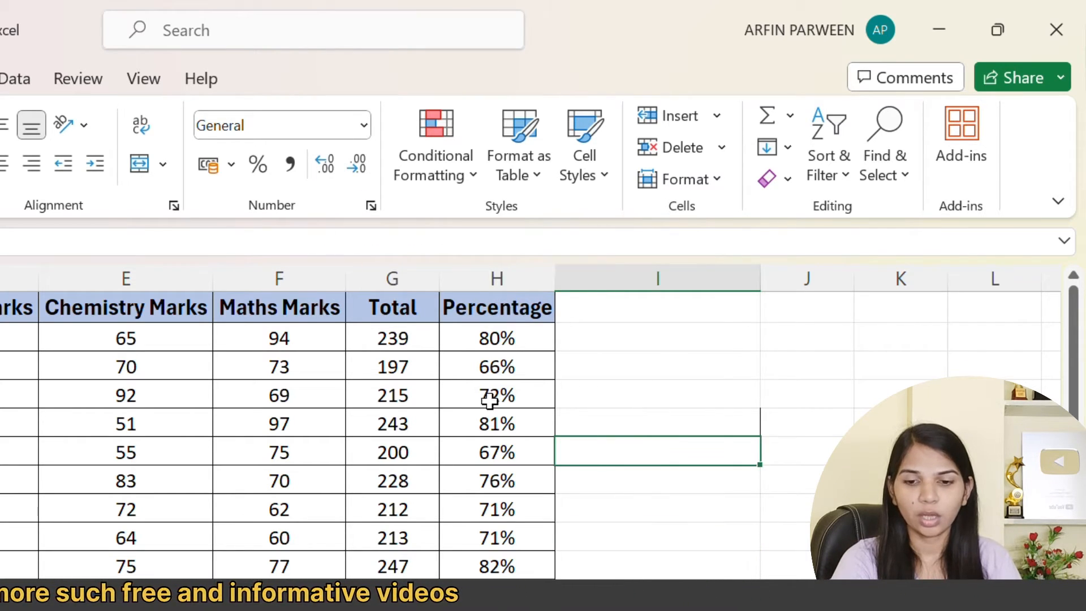
{"action": "left_click", "coordinate": [393, 346]}
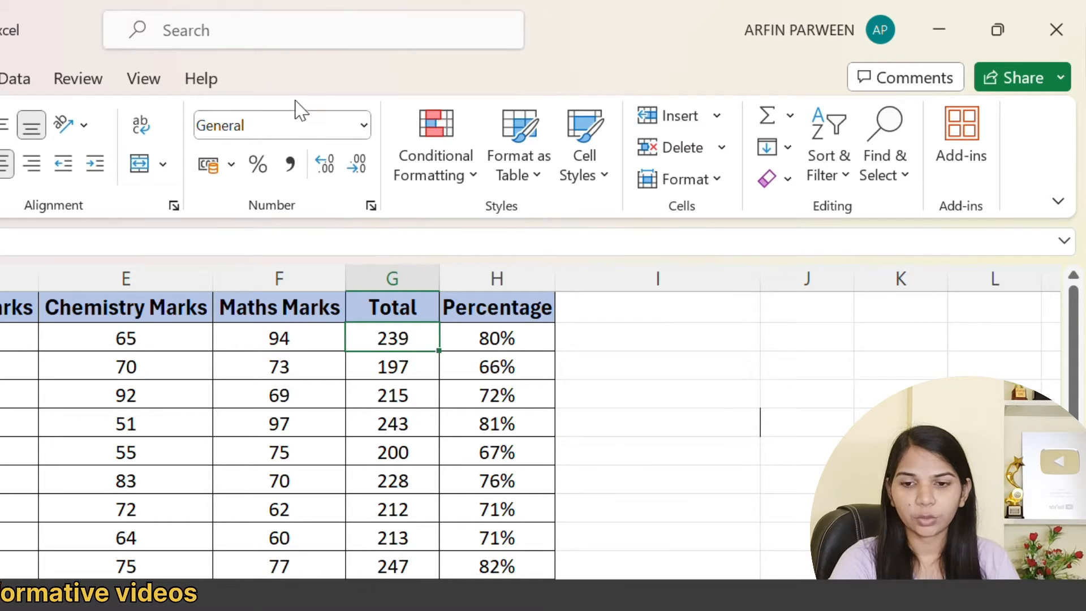
{"action": "left_click", "coordinate": [364, 126]}
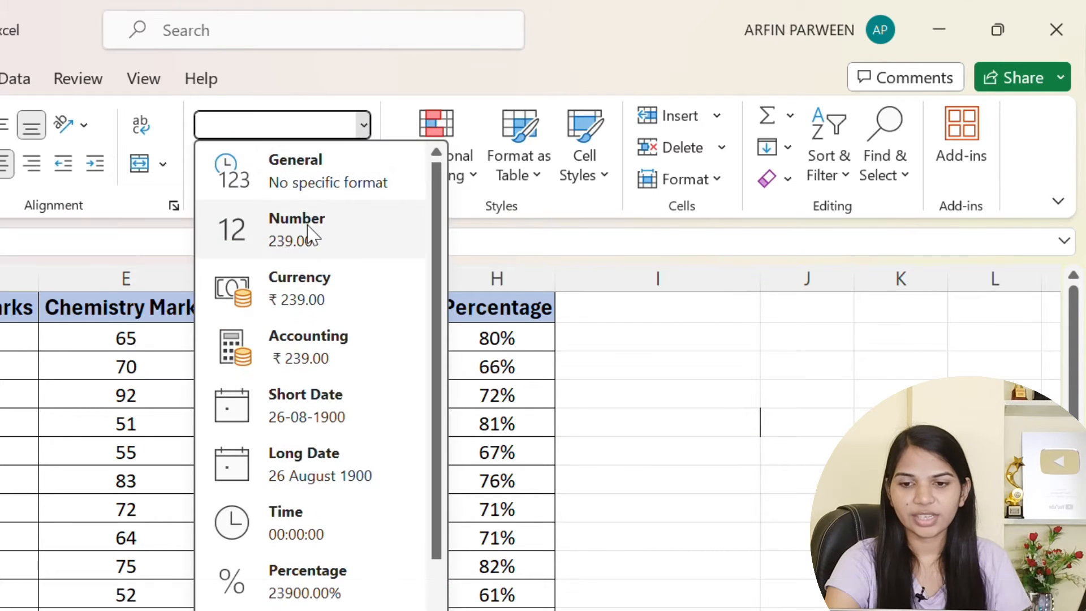
{"action": "left_click", "coordinate": [309, 231]}
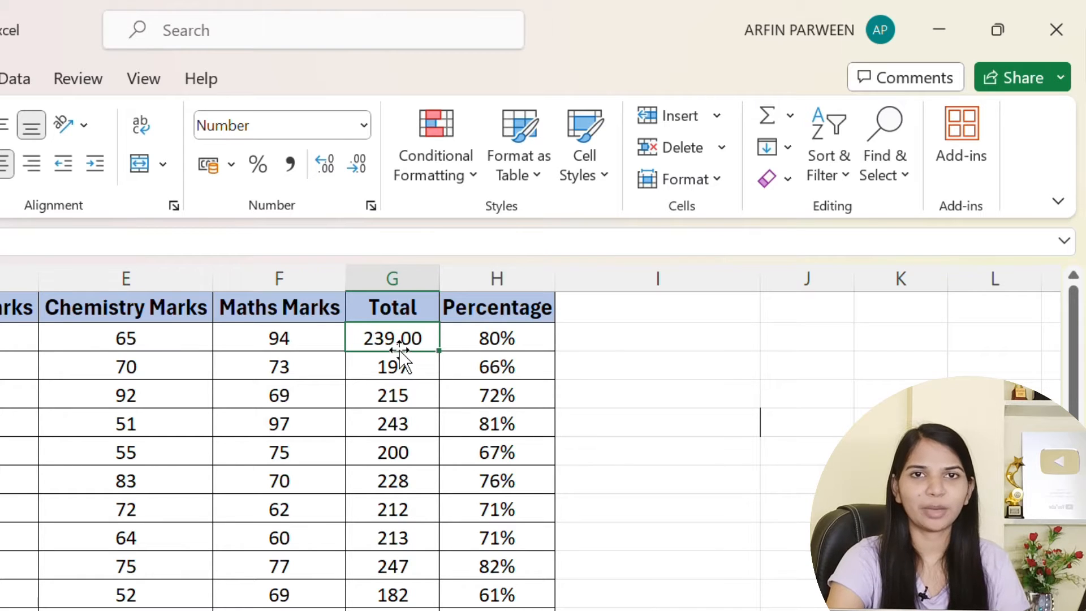
Increase the decimal places of the Total in G2 to 18.
{"action": "left_click", "coordinate": [327, 169]}
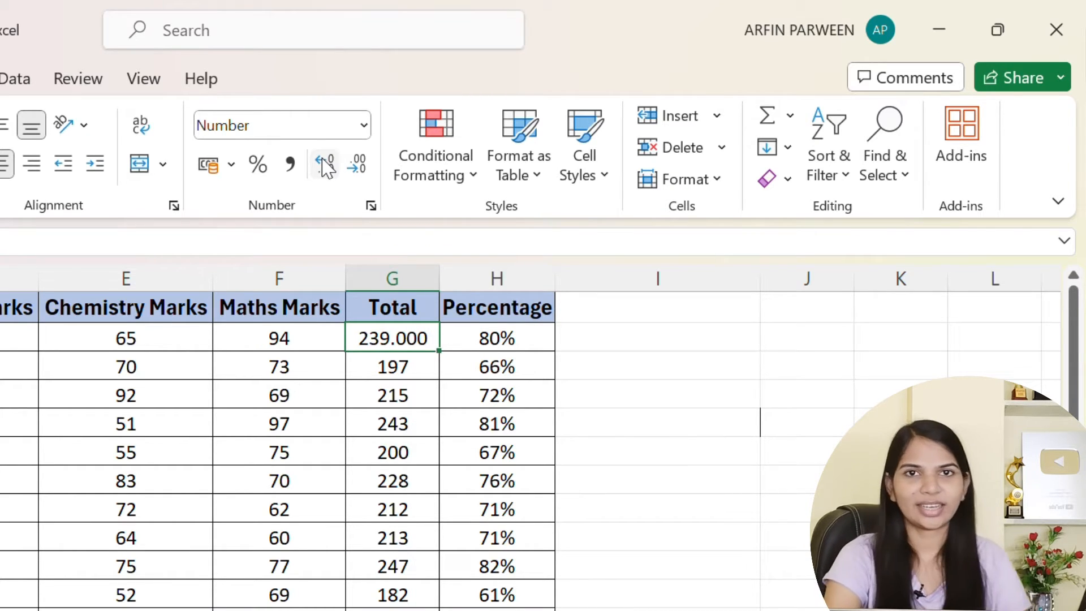
{"action": "left_click", "coordinate": [326, 169]}
{"action": "left_click", "coordinate": [327, 169]}
{"action": "left_click", "coordinate": [326, 169]}
{"action": "left_click", "coordinate": [326, 169]}
{"action": "left_click", "coordinate": [326, 169]}
{"action": "left_click", "coordinate": [326, 168]}
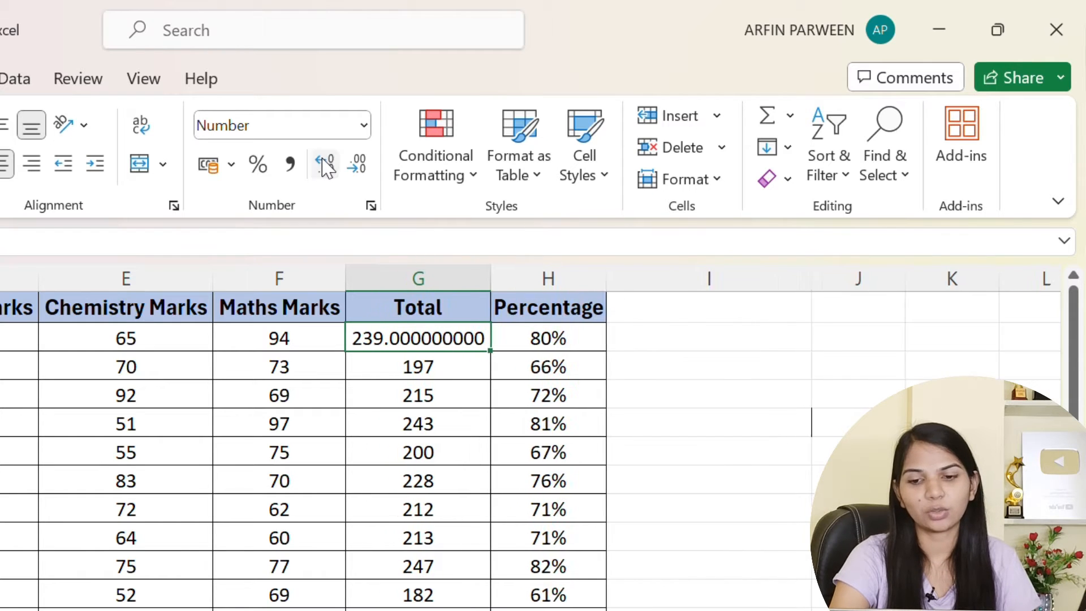
{"action": "left_click", "coordinate": [327, 169]}
{"action": "left_click", "coordinate": [327, 169]}
{"action": "left_click", "coordinate": [327, 169]}
{"action": "left_click", "coordinate": [326, 169]}
{"action": "left_click", "coordinate": [326, 168]}
{"action": "left_click", "coordinate": [326, 169]}
{"action": "left_click", "coordinate": [326, 168]}
{"action": "left_click", "coordinate": [326, 168]}
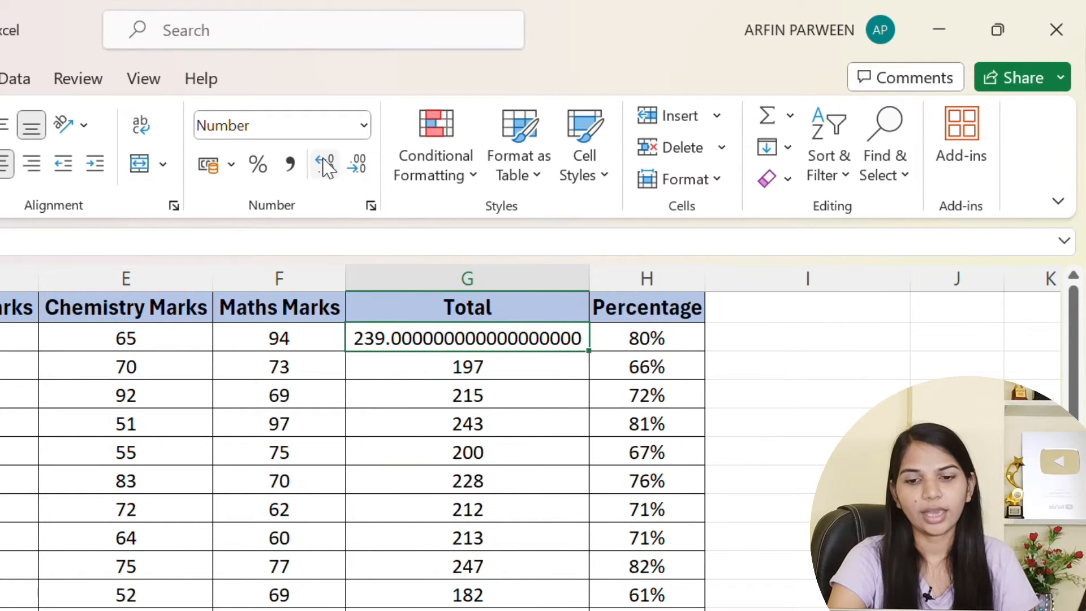
Decrease the decimal places of the Total in G2 until it is a whole number.
{"action": "left_click", "coordinate": [359, 164]}
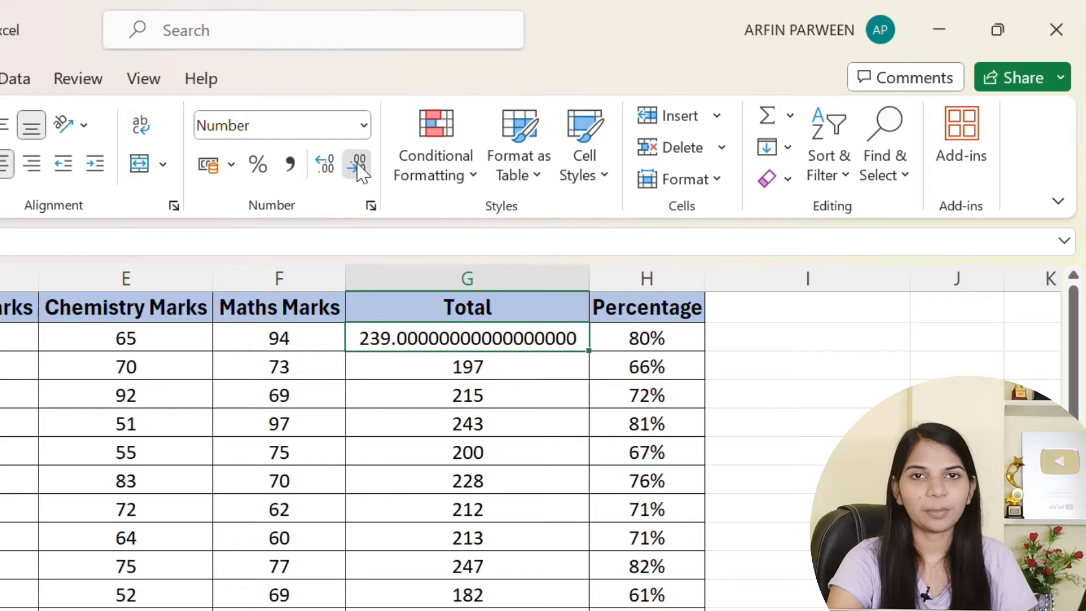
{"action": "left_click", "coordinate": [359, 164]}
{"action": "left_click", "coordinate": [358, 164]}
{"action": "left_click", "coordinate": [359, 164]}
{"action": "left_click", "coordinate": [359, 164]}
{"action": "triple_click", "coordinate": [359, 165]}
{"action": "triple_click", "coordinate": [358, 165]}
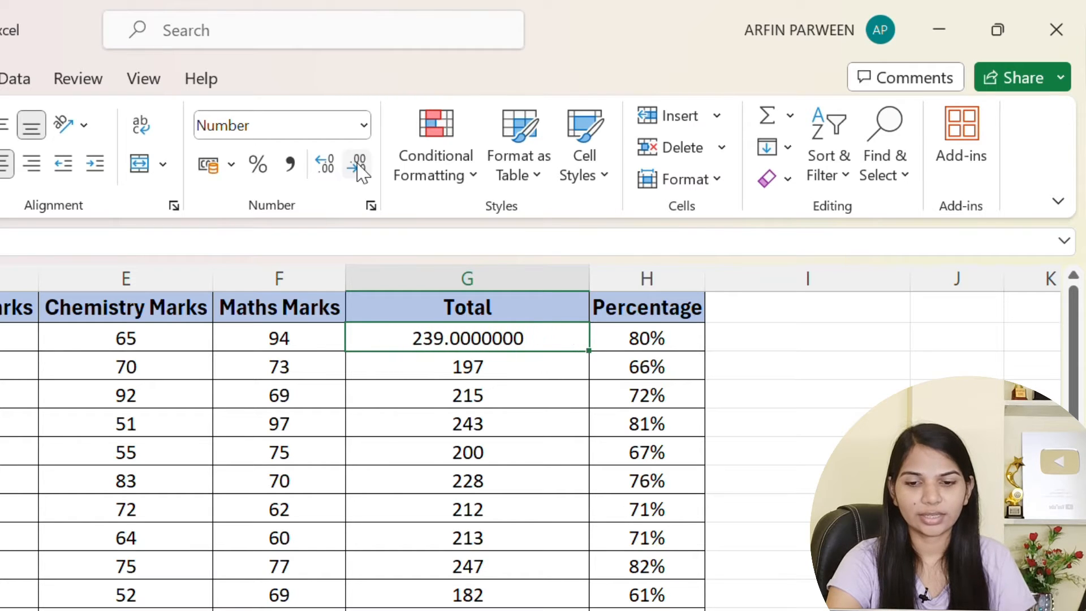
{"action": "double_click", "coordinate": [359, 165]}
{"action": "triple_click", "coordinate": [358, 165]}
{"action": "left_click", "coordinate": [358, 165]}
{"action": "left_click", "coordinate": [358, 166]}
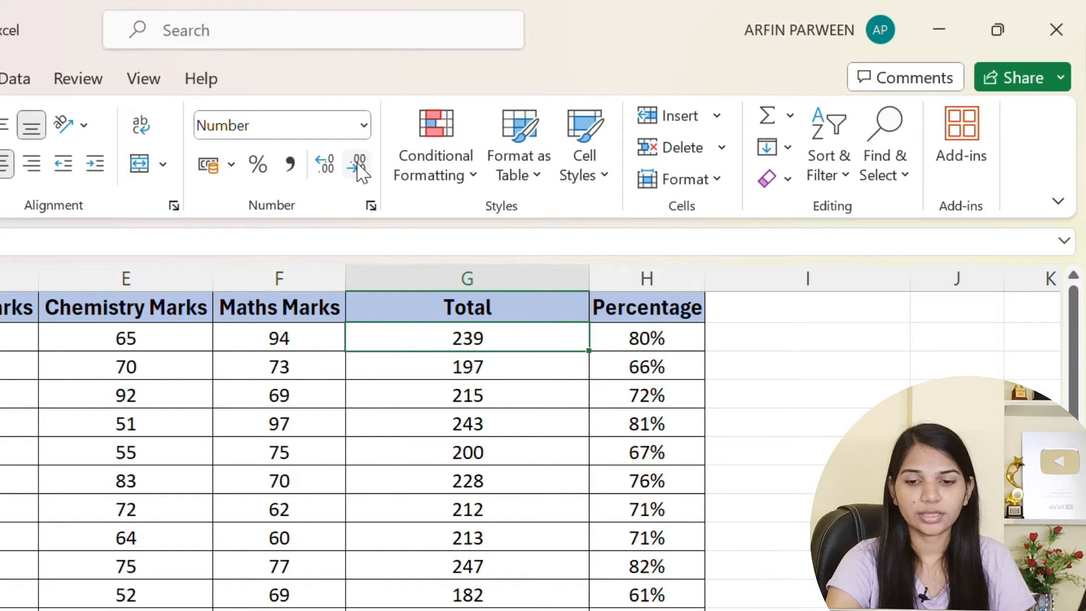
{"action": "left_click", "coordinate": [359, 165]}
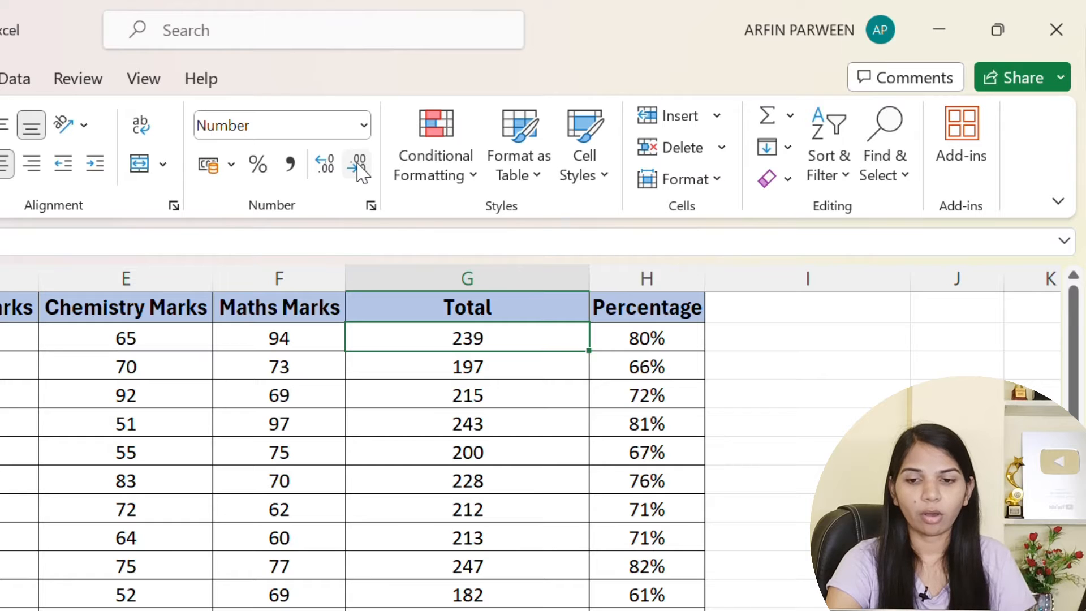
{"action": "left_click", "coordinate": [359, 166]}
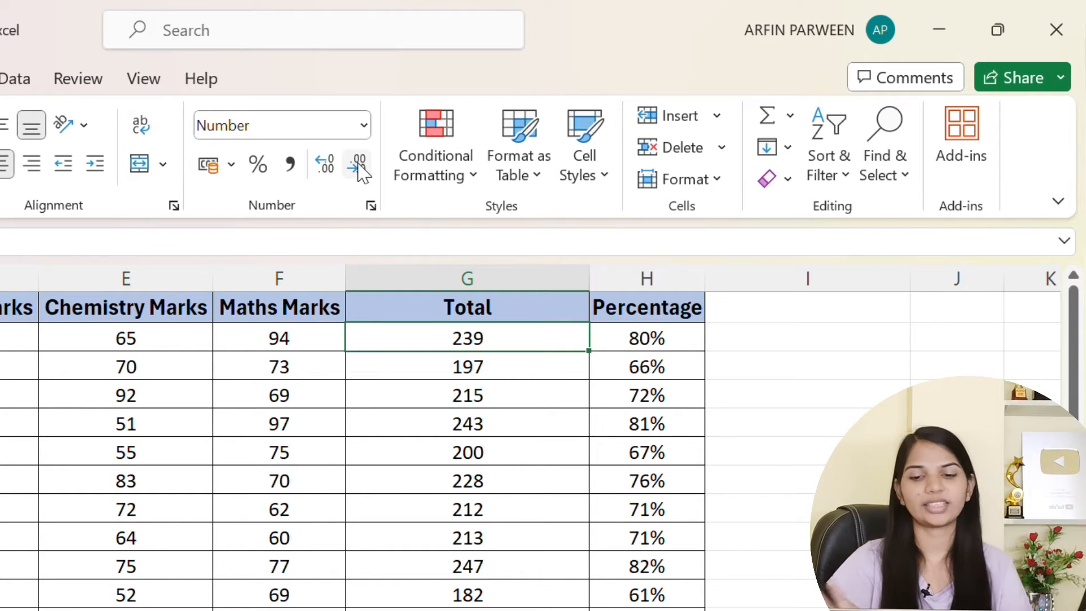
Return the Total in G2 to the General format and narrow the Total column.
{"action": "left_click", "coordinate": [848, 405]}
{"action": "left_click", "coordinate": [431, 342]}
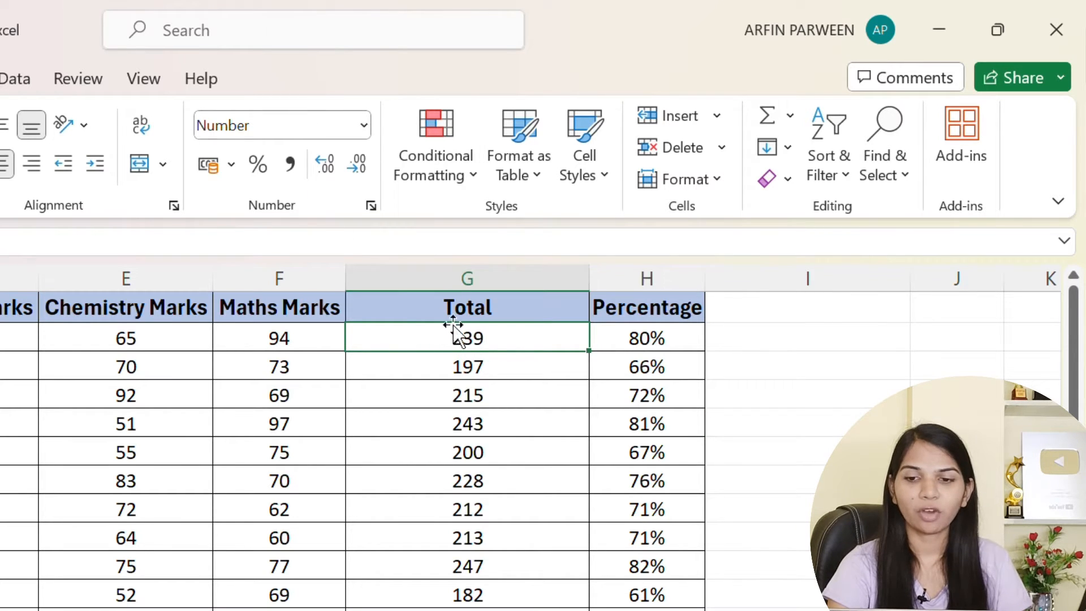
{"action": "left_click", "coordinate": [364, 125]}
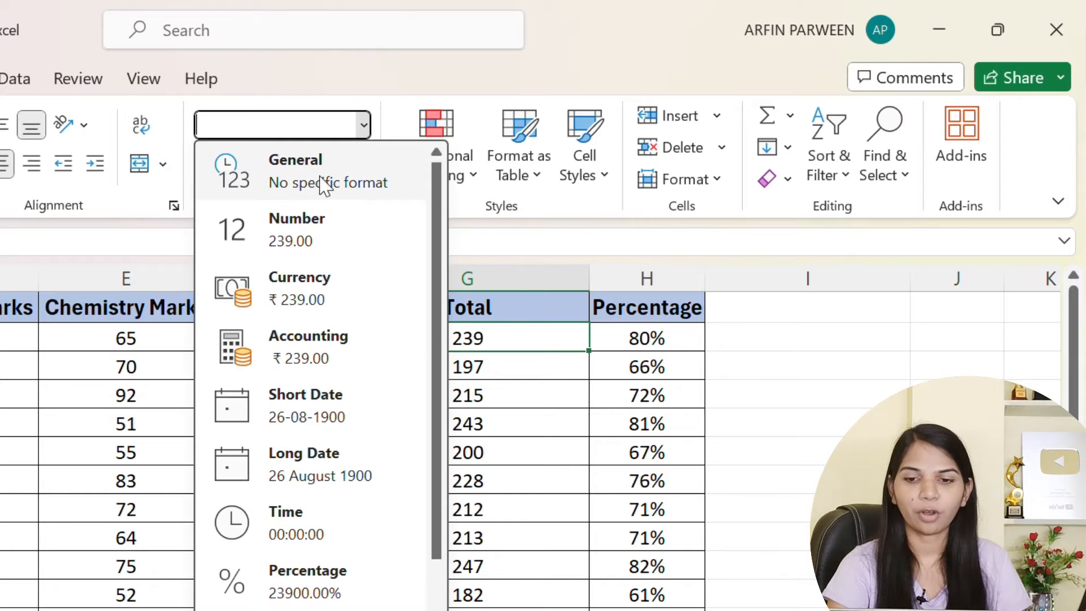
{"action": "left_click", "coordinate": [323, 187]}
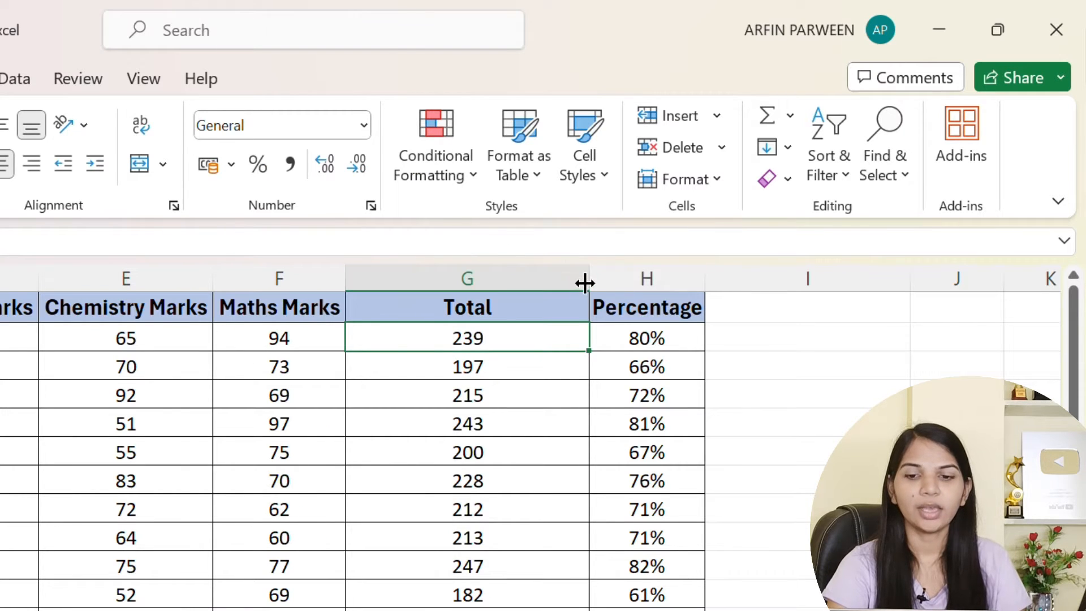
{"action": "left_click_drag", "start_coordinate": [587, 280], "coordinate": [485, 283]}
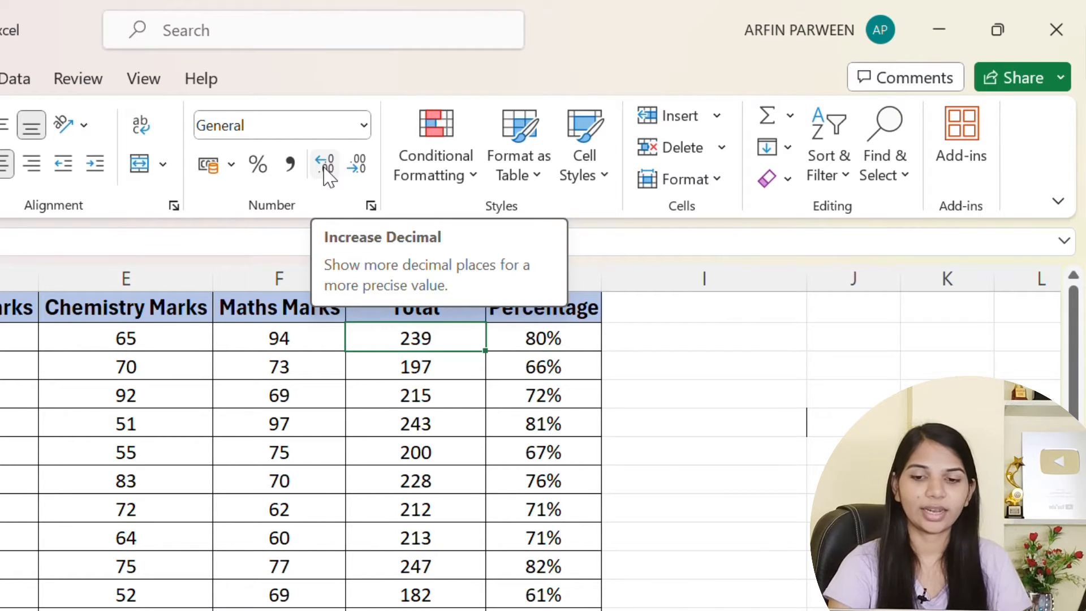
Enter the sample value 45.33333333 in the empty cell J7.
{"action": "left_click", "coordinate": [753, 482]}
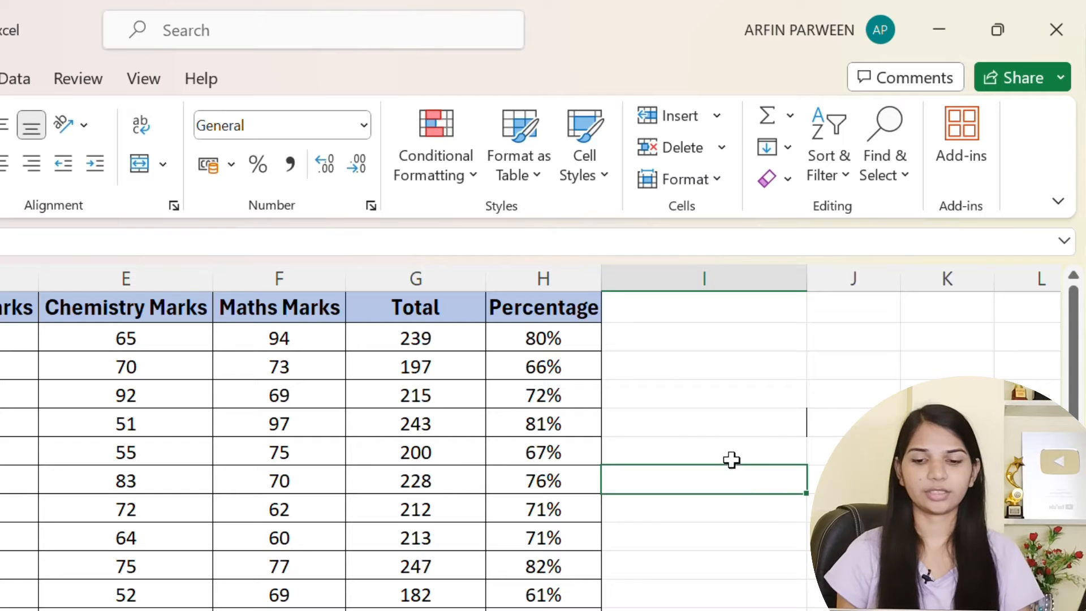
{"action": "left_click", "coordinate": [825, 478]}
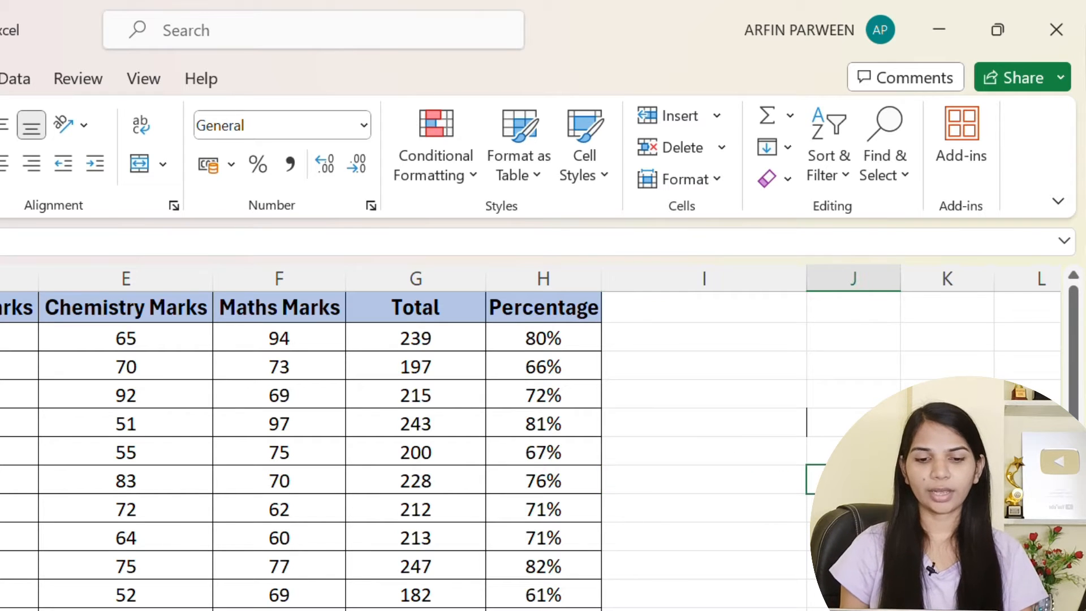
{"action": "type", "text": "45.33333333"}
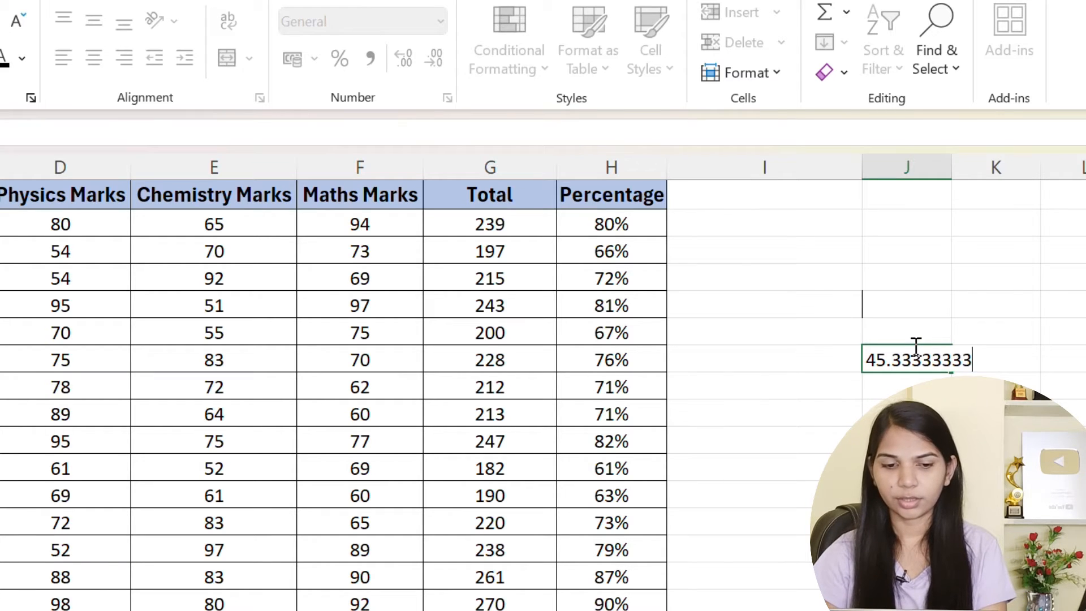
{"action": "key", "text": "Return"}
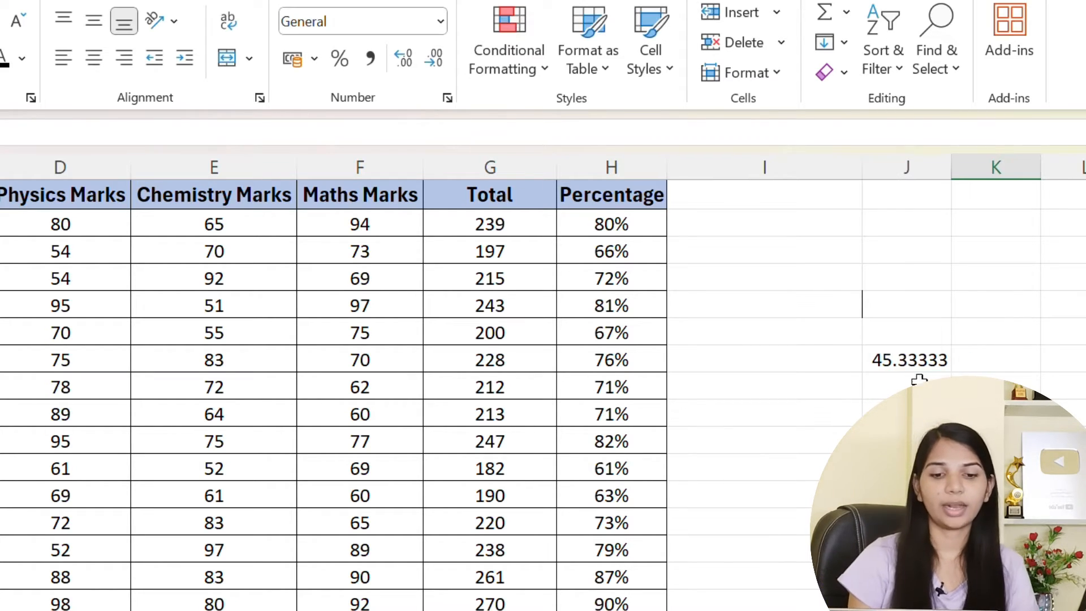
Reduce the sample value in J7 to zero decimal places.
{"action": "left_click", "coordinate": [917, 353]}
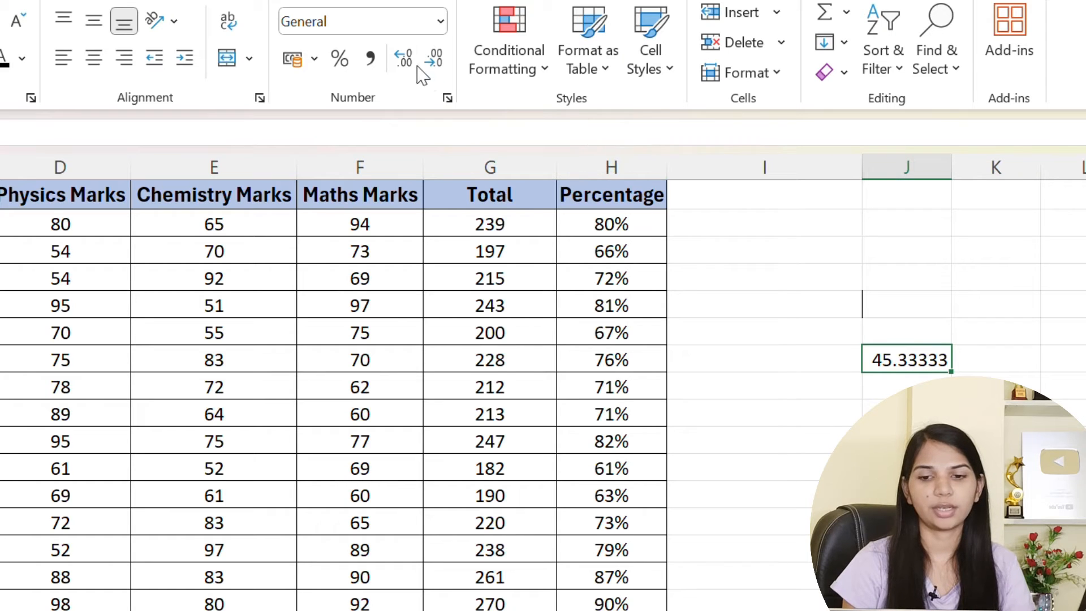
{"action": "left_click", "coordinate": [434, 58]}
{"action": "left_click", "coordinate": [434, 58]}
{"action": "left_click", "coordinate": [434, 57]}
{"action": "left_click", "coordinate": [434, 58]}
{"action": "left_click", "coordinate": [434, 59]}
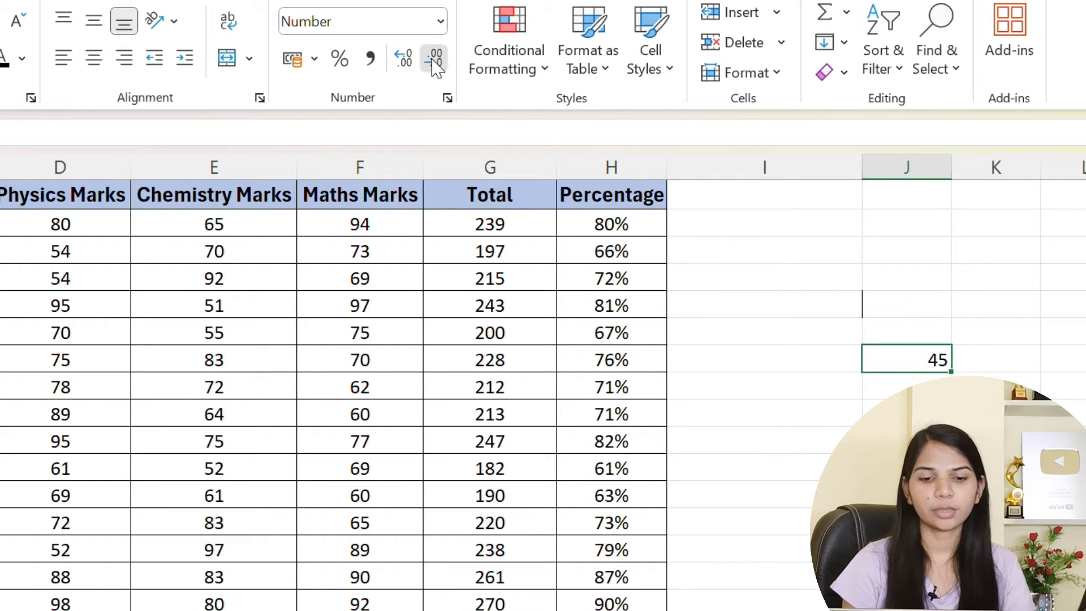
Extend the sample value in J7 to five decimal places and clear it from the cell.
{"action": "left_click", "coordinate": [405, 59]}
{"action": "left_click", "coordinate": [404, 59]}
{"action": "left_click", "coordinate": [405, 59]}
{"action": "left_click", "coordinate": [405, 59]}
{"action": "left_click", "coordinate": [405, 58]}
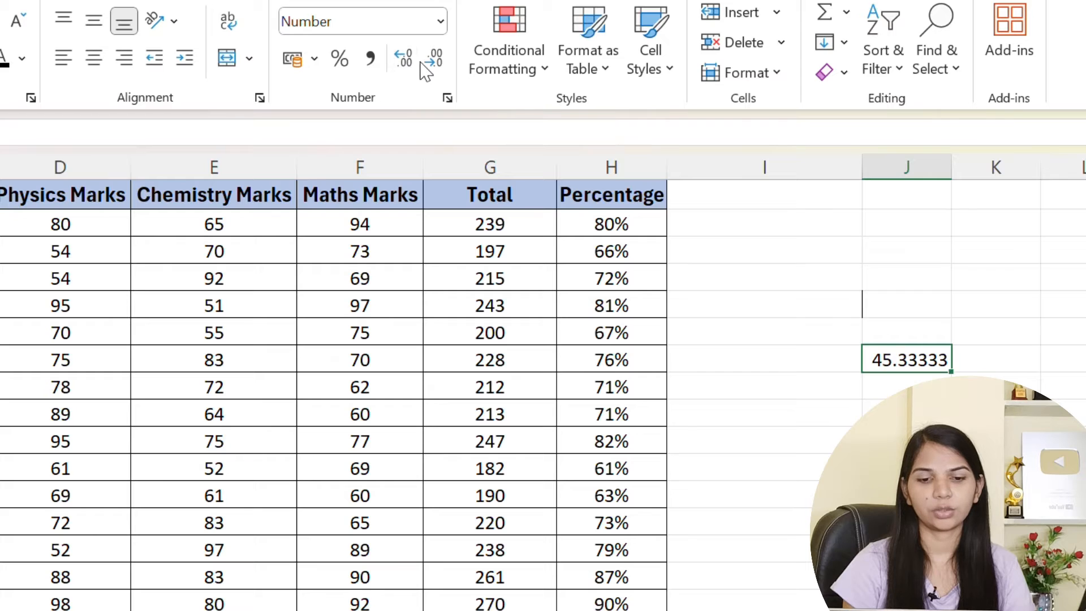
{"action": "left_click", "coordinate": [437, 57]}
{"action": "key", "text": "Delete"}
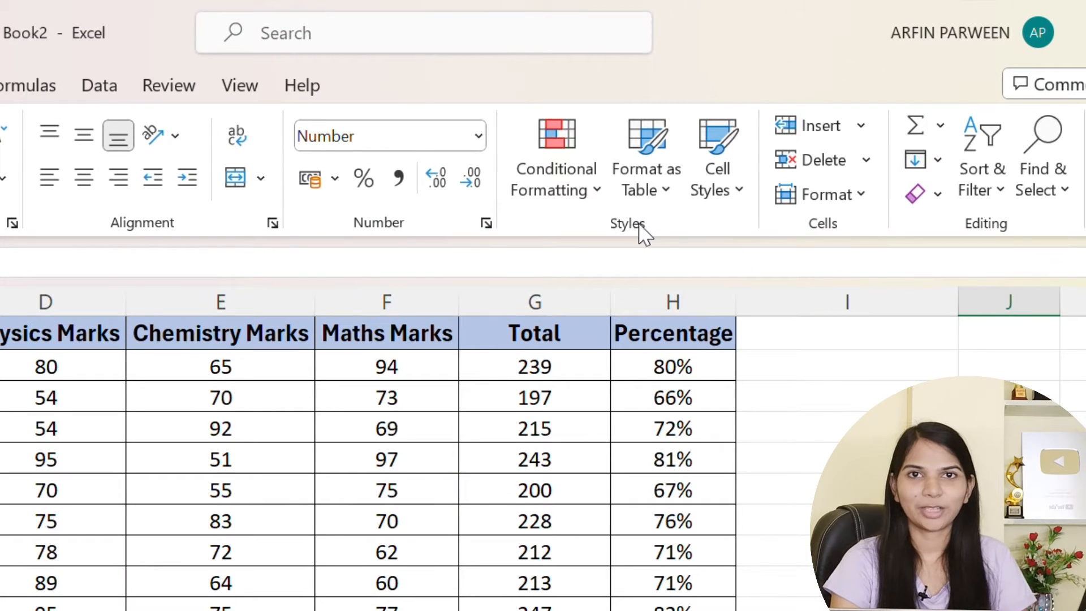
Set the number format of the empty cell I3 to General.
{"action": "left_click", "coordinate": [826, 402]}
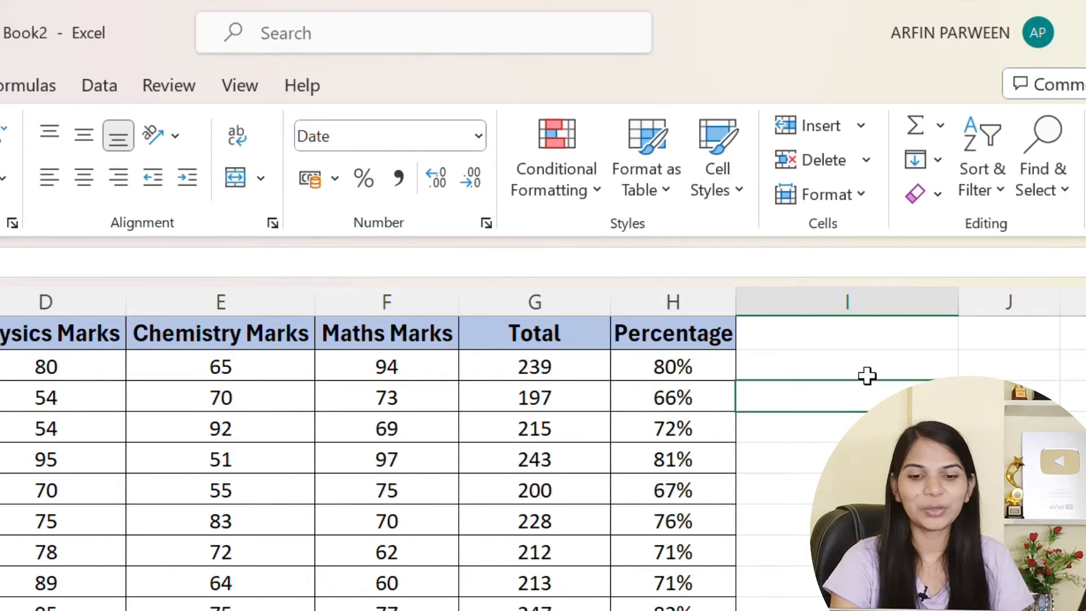
{"action": "left_click", "coordinate": [834, 302]}
{"action": "left_click", "coordinate": [826, 398]}
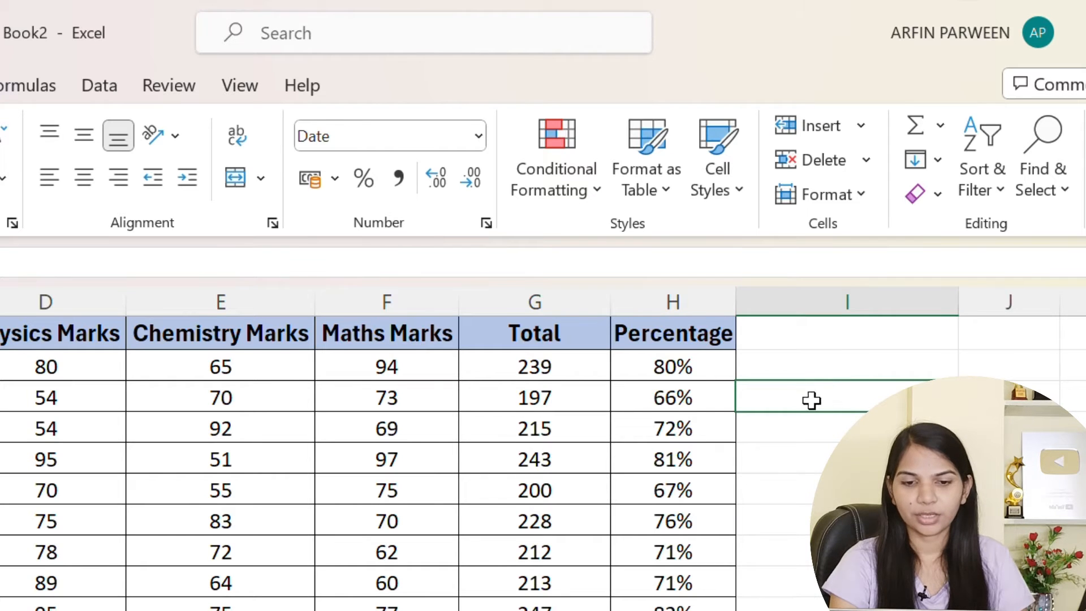
{"action": "left_click", "coordinate": [478, 137]}
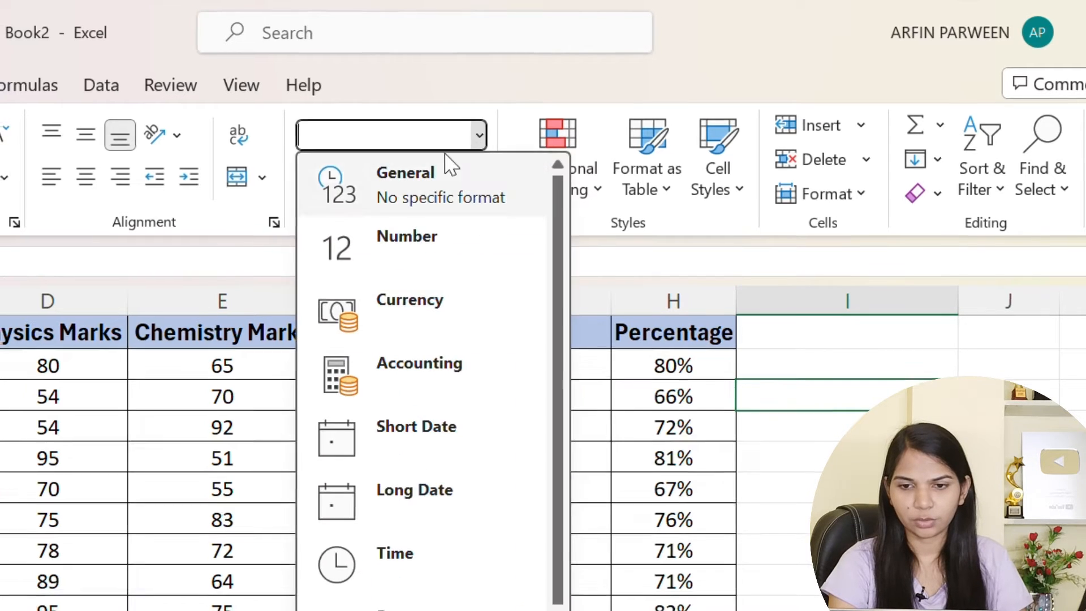
{"action": "left_click", "coordinate": [449, 165]}
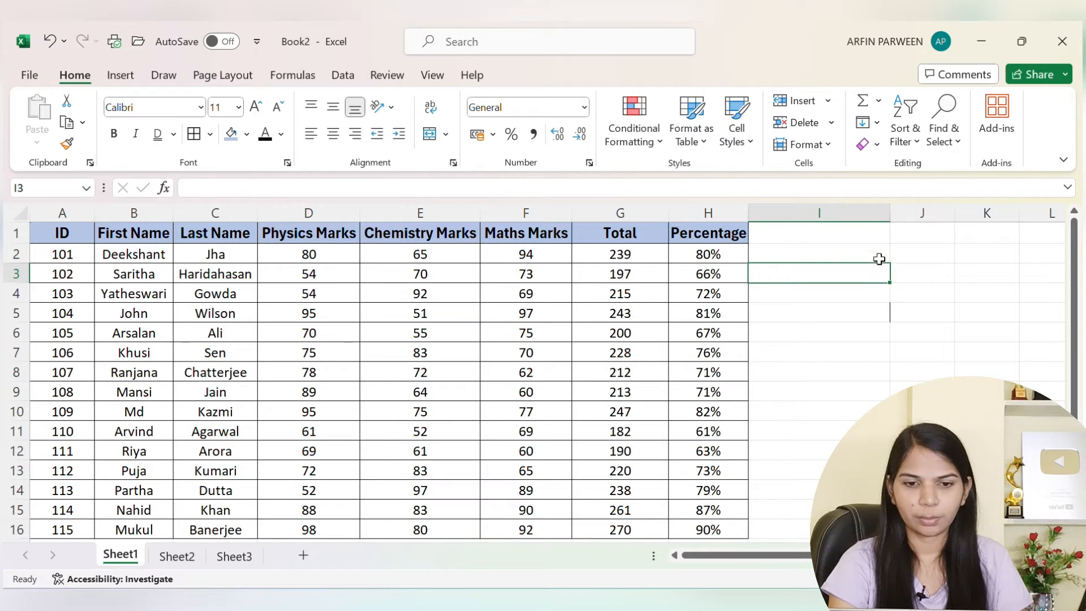
Undo the last change and enter the header Status in cell I1, beside Percentage.
{"action": "left_click", "coordinate": [872, 290]}
{"action": "key", "text": "ctrl+z"}
{"action": "left_click", "coordinate": [778, 238]}
{"action": "type", "text": "Statu"}
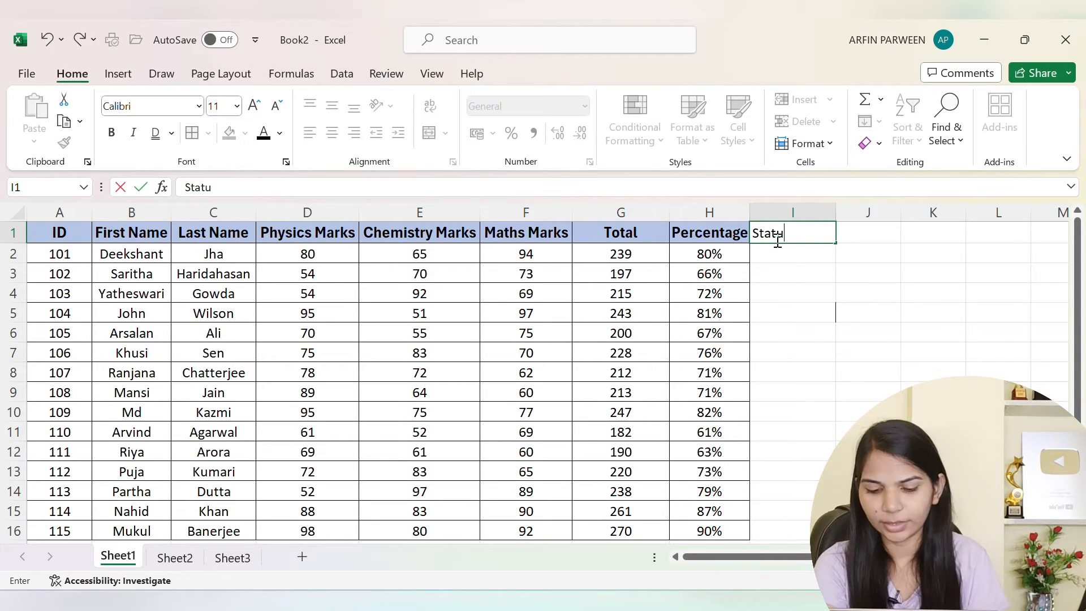
{"action": "type", "text": "s"}
{"action": "left_click", "coordinate": [794, 266]}
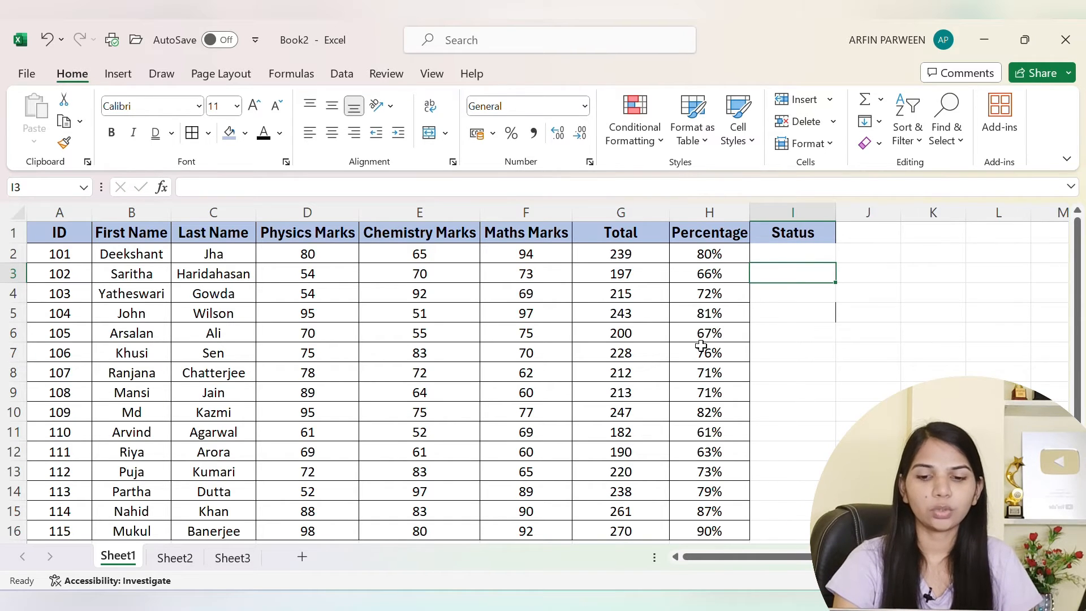
Review the students' values in the Percentage column and select the first Status cell, I2.
{"action": "scroll", "coordinate": [701, 346], "scroll_direction": "down", "scroll_amount": 2}
{"action": "scroll", "coordinate": [701, 347], "scroll_direction": "up", "scroll_amount": 2}
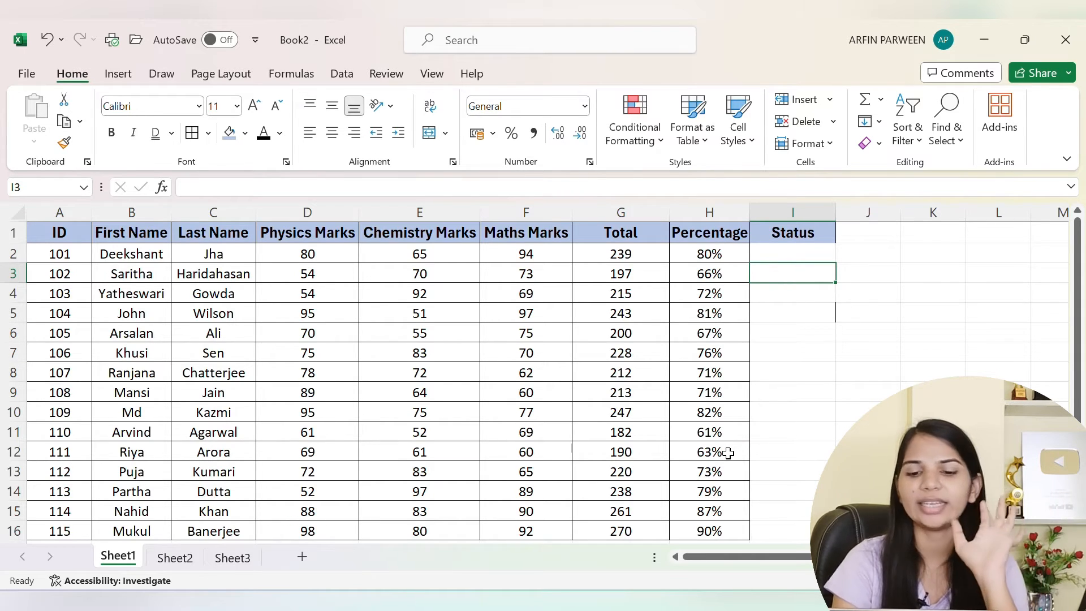
{"action": "left_click", "coordinate": [720, 257]}
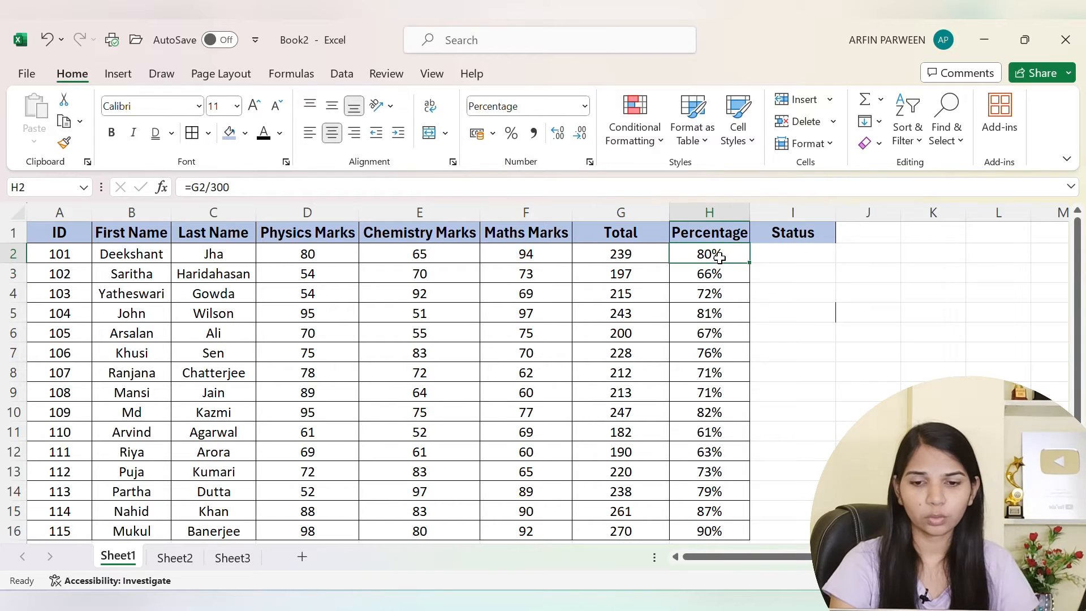
{"action": "scroll", "coordinate": [717, 470], "scroll_direction": "down", "scroll_amount": 1}
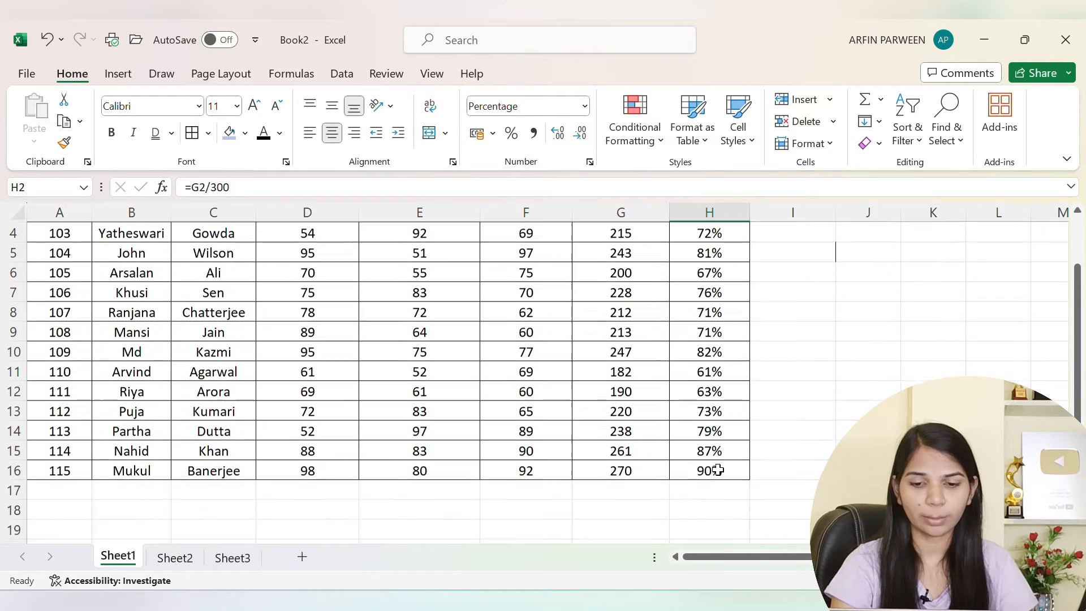
{"action": "scroll", "coordinate": [717, 470], "scroll_direction": "up", "scroll_amount": 1}
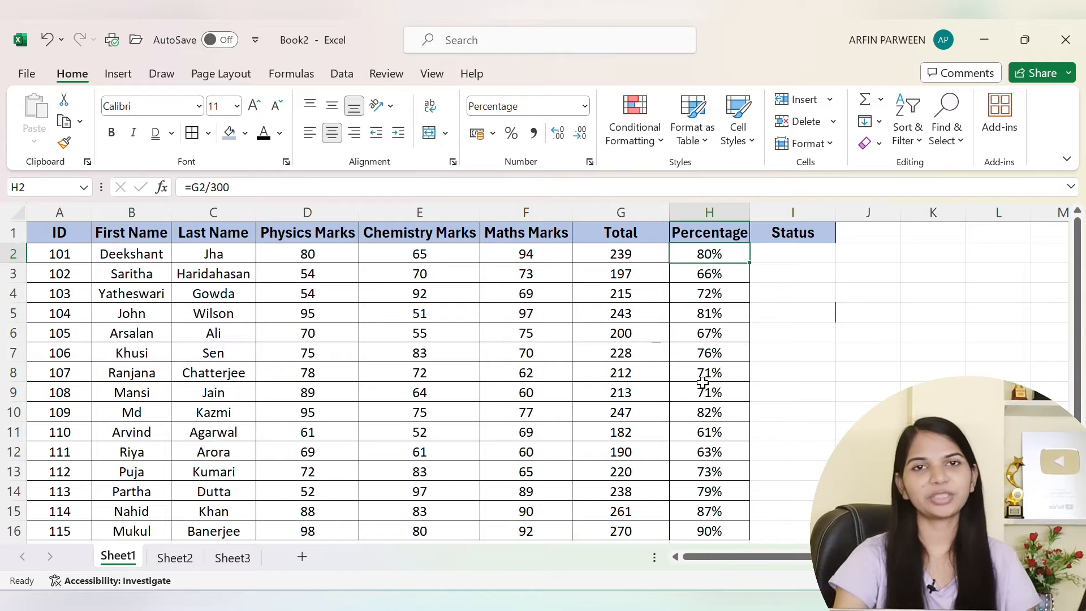
{"action": "left_click", "coordinate": [783, 256]}
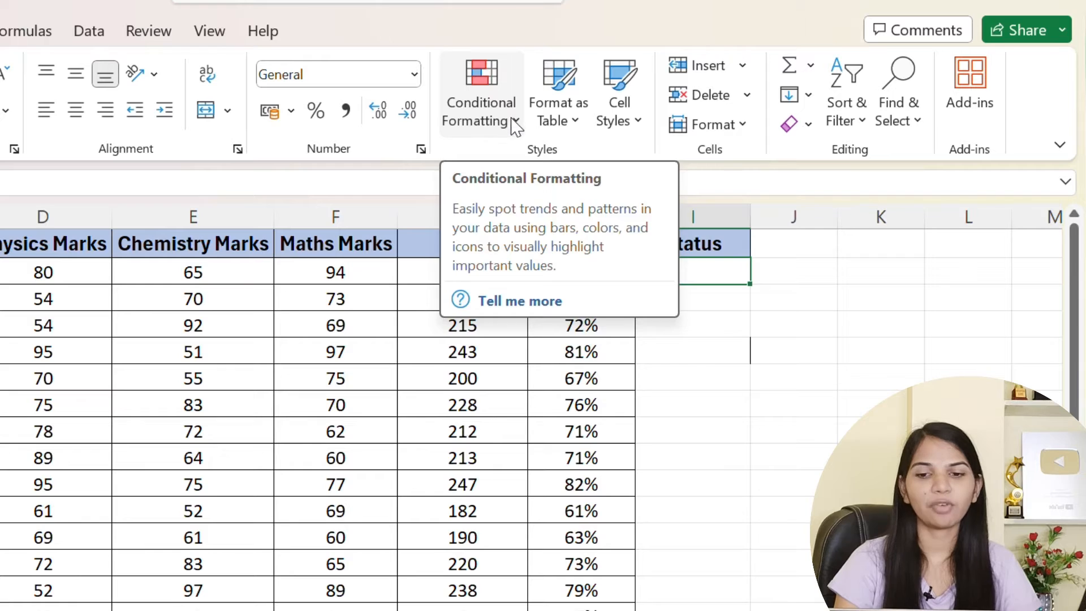
{"action": "left_click", "coordinate": [658, 138]}
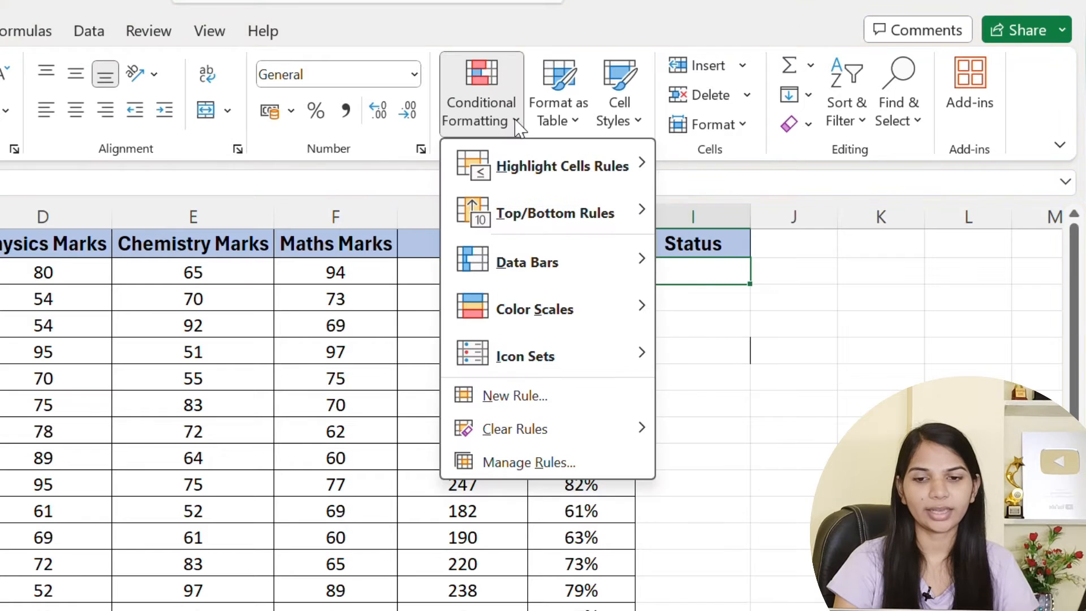
{"action": "mouse_move", "coordinate": [530, 167]}
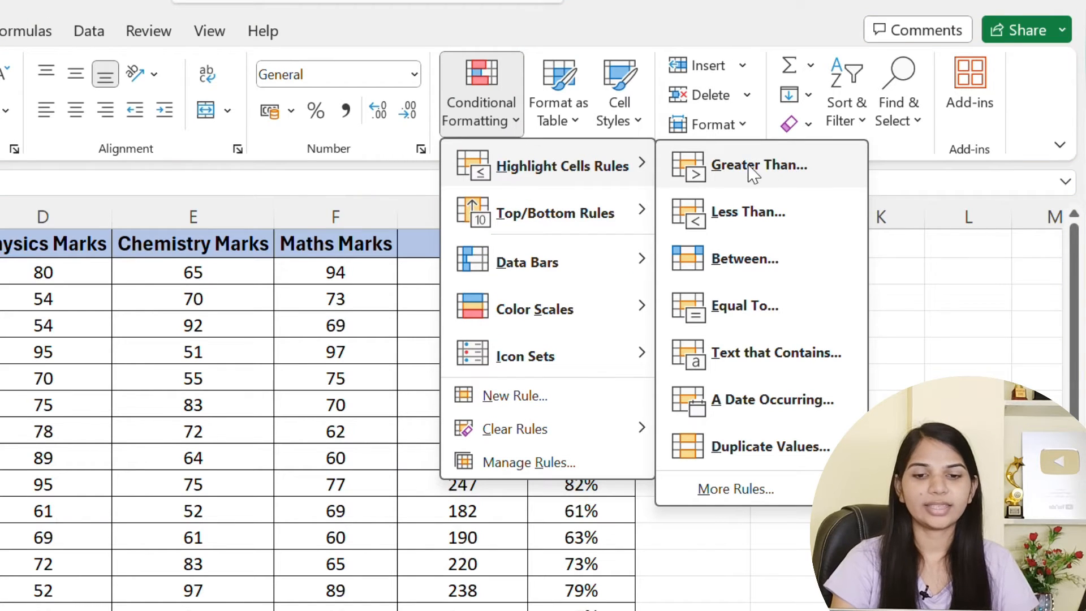
{"action": "left_click", "coordinate": [251, 402]}
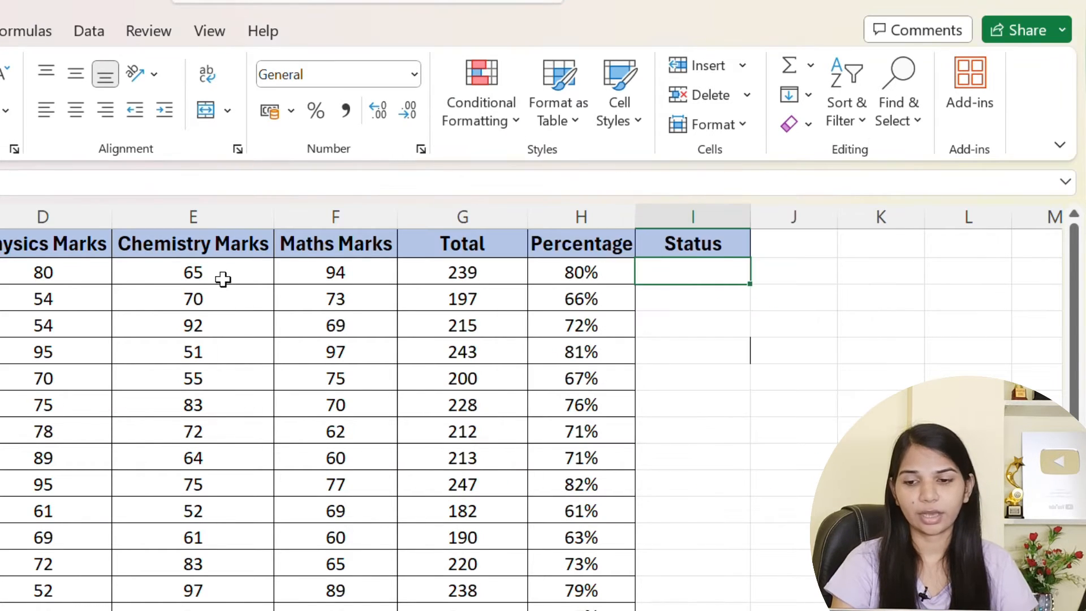
Preview a Greater Than highlighting rule on the whole Chemistry Marks column and cancel it.
{"action": "left_click_drag", "start_coordinate": [222, 290], "coordinate": [215, 405]}
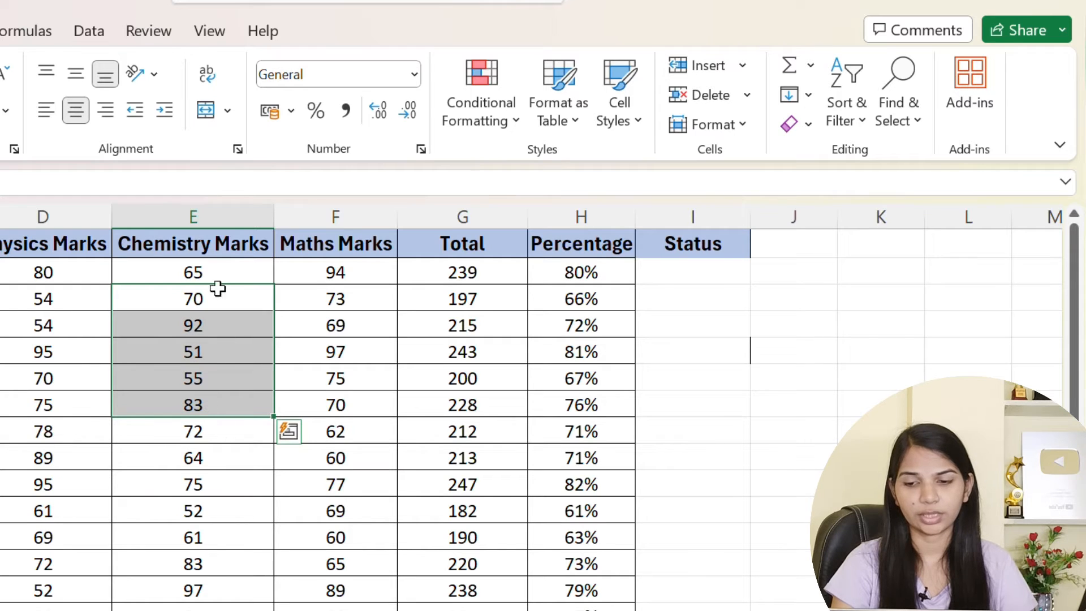
{"action": "left_click", "coordinate": [206, 215]}
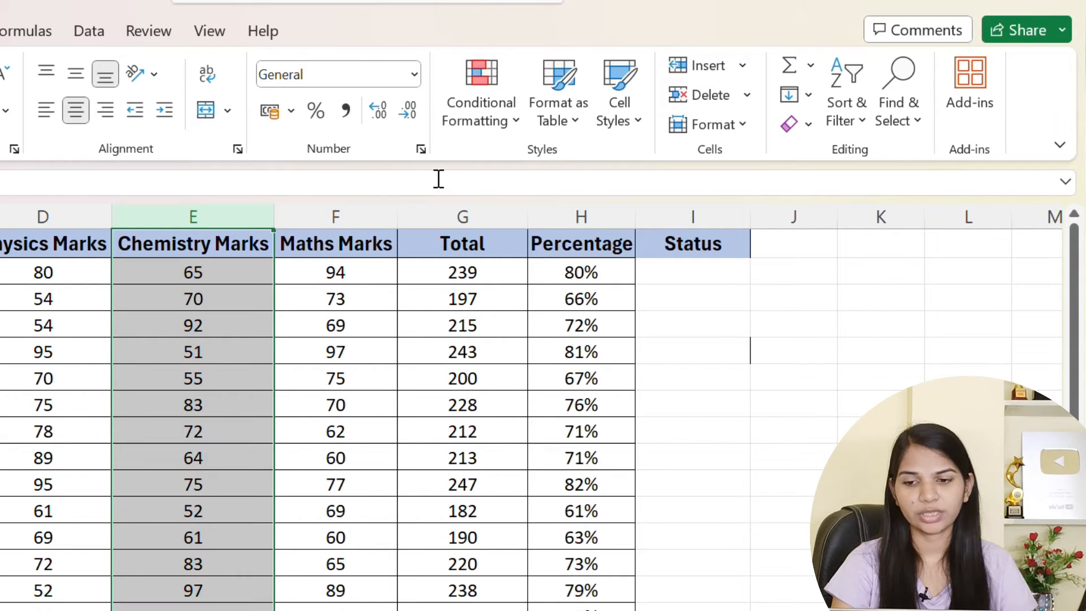
{"action": "left_click", "coordinate": [511, 116]}
{"action": "mouse_move", "coordinate": [523, 191]}
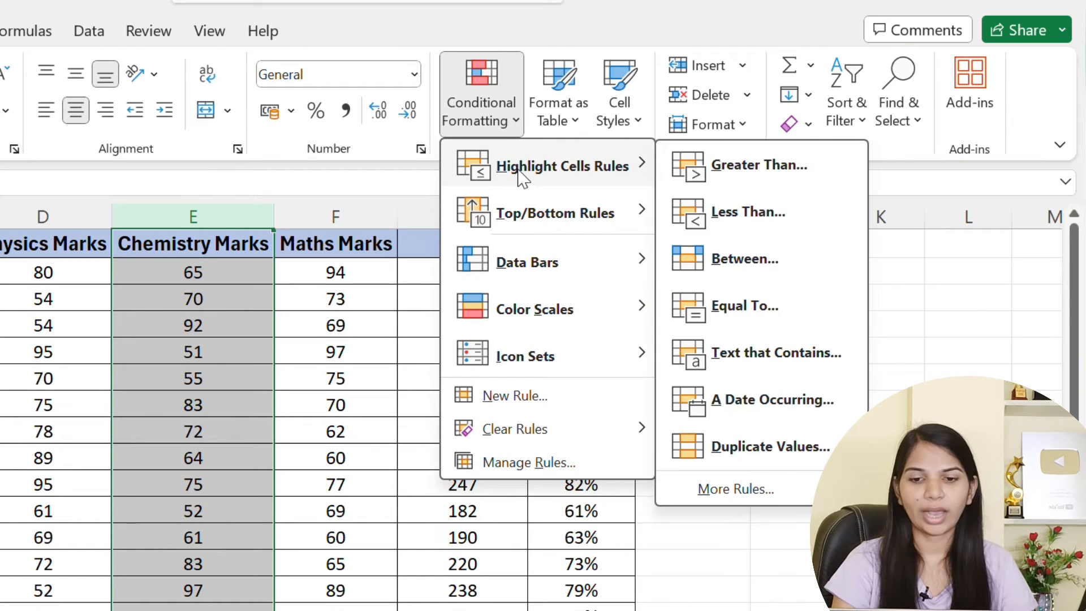
{"action": "left_click", "coordinate": [760, 165]}
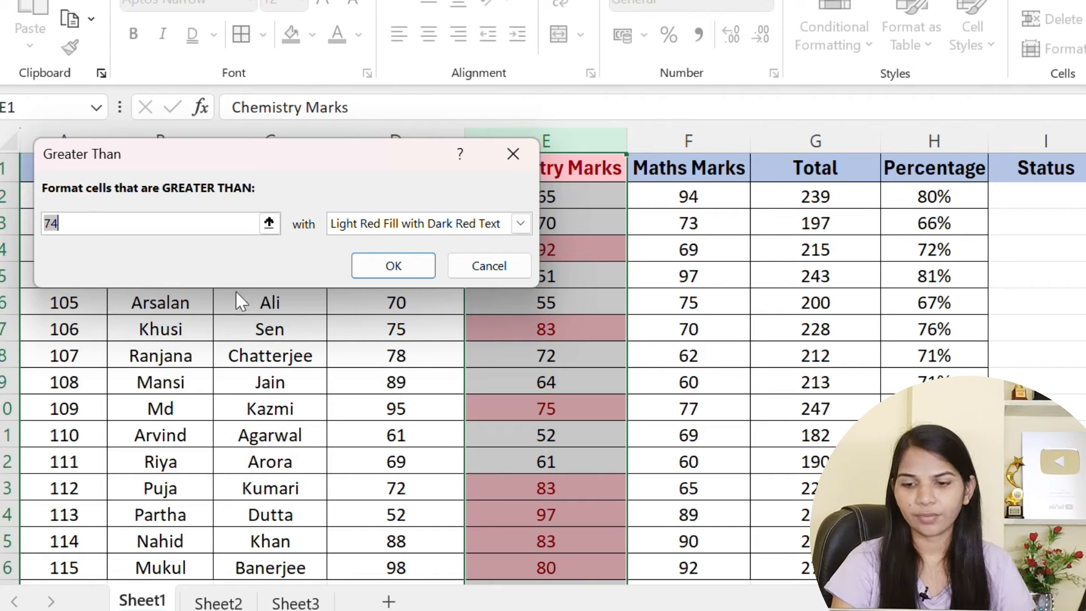
{"action": "left_click_drag", "start_coordinate": [326, 154], "coordinate": [333, 0]}
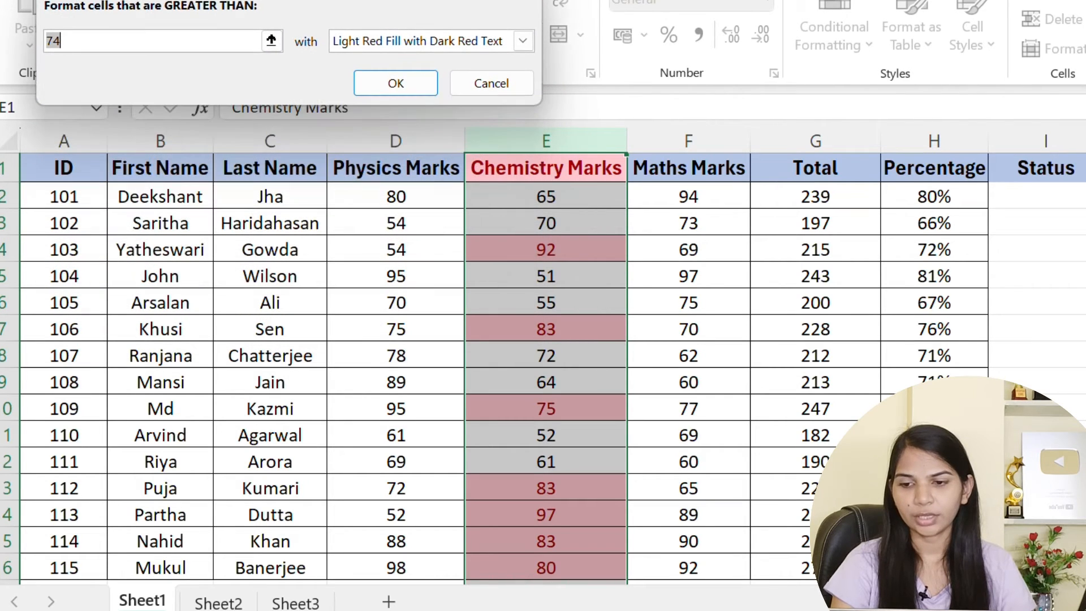
{"action": "left_click", "coordinate": [75, 41]}
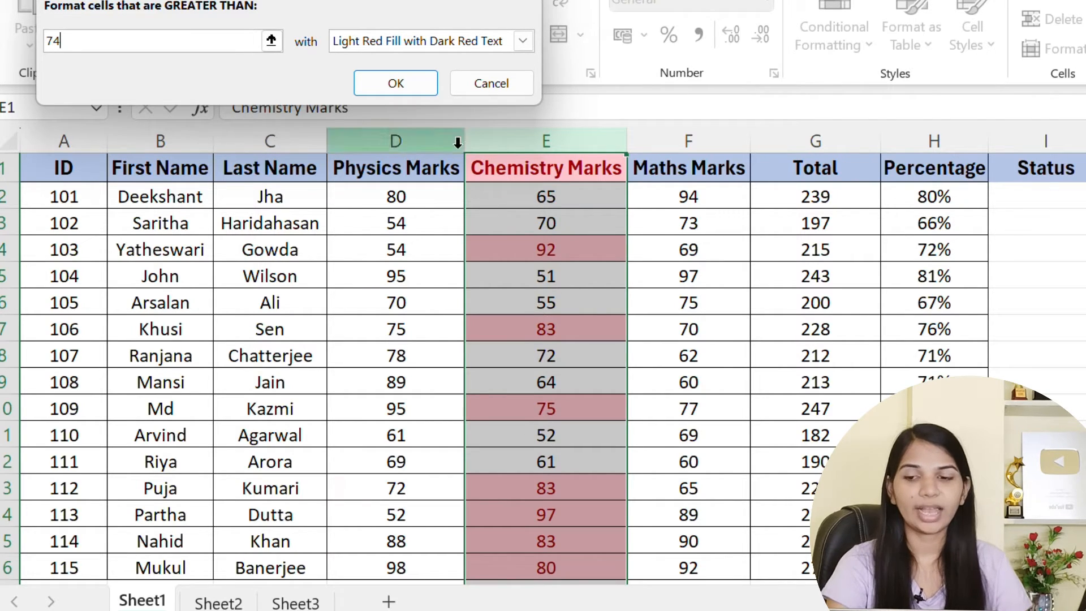
{"action": "left_click", "coordinate": [491, 84]}
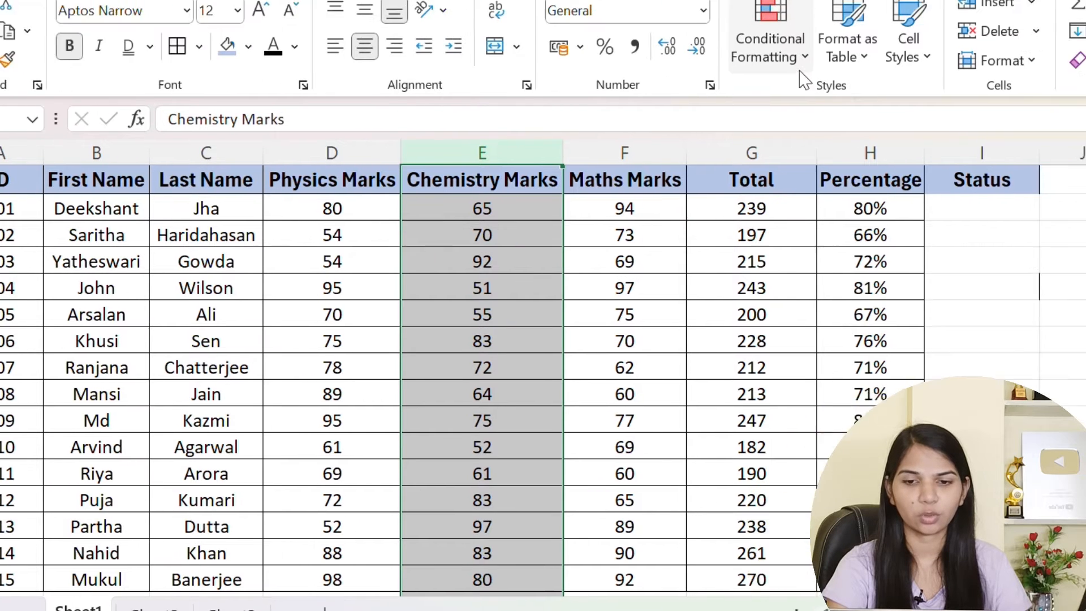
{"action": "left_click", "coordinate": [803, 62]}
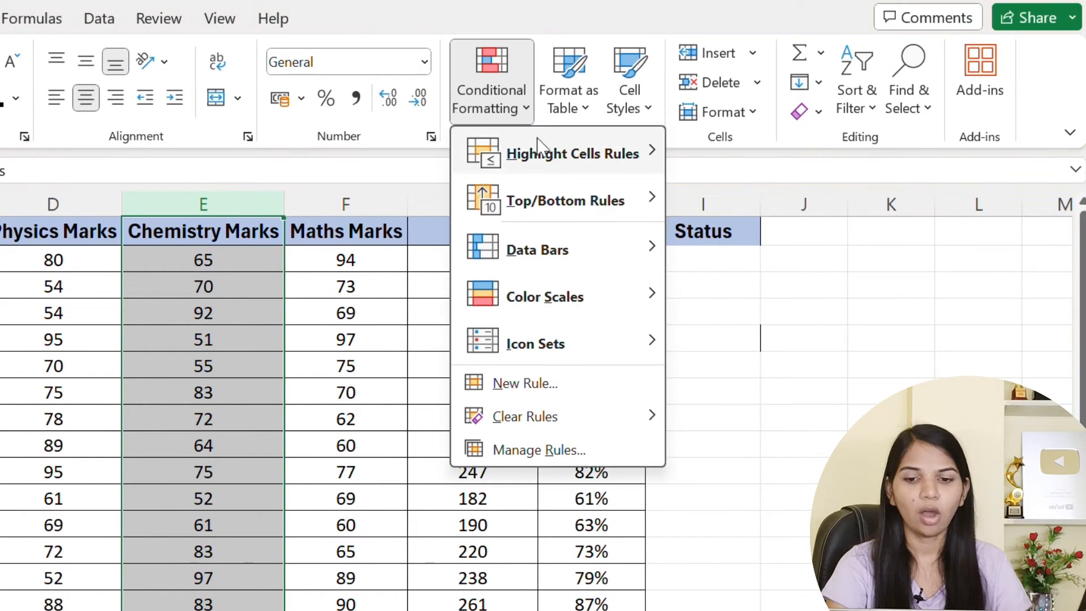
{"action": "mouse_move", "coordinate": [839, 166]}
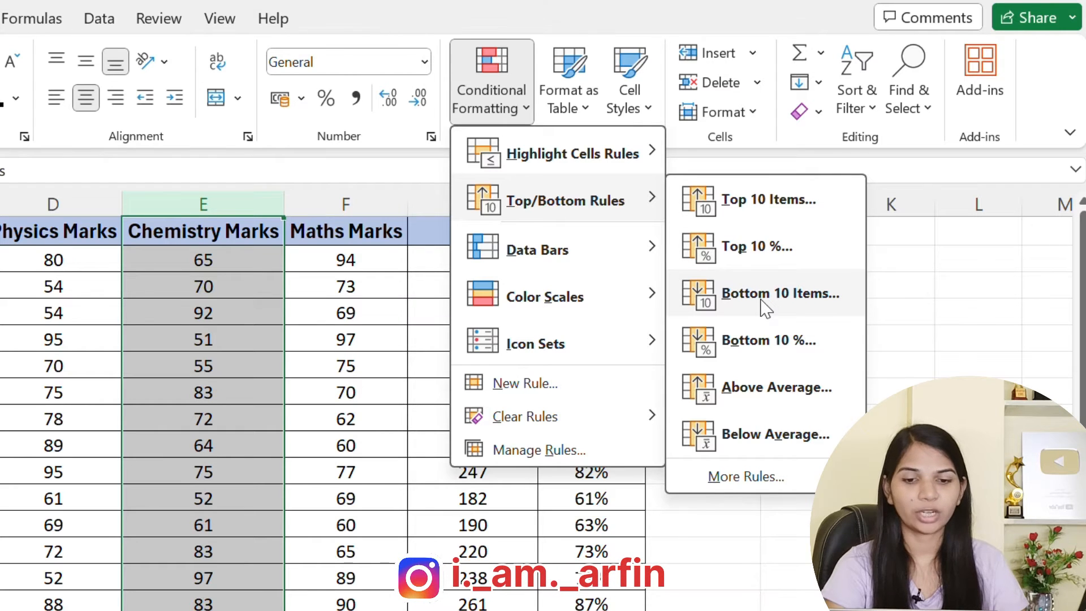
{"action": "mouse_move", "coordinate": [623, 265]}
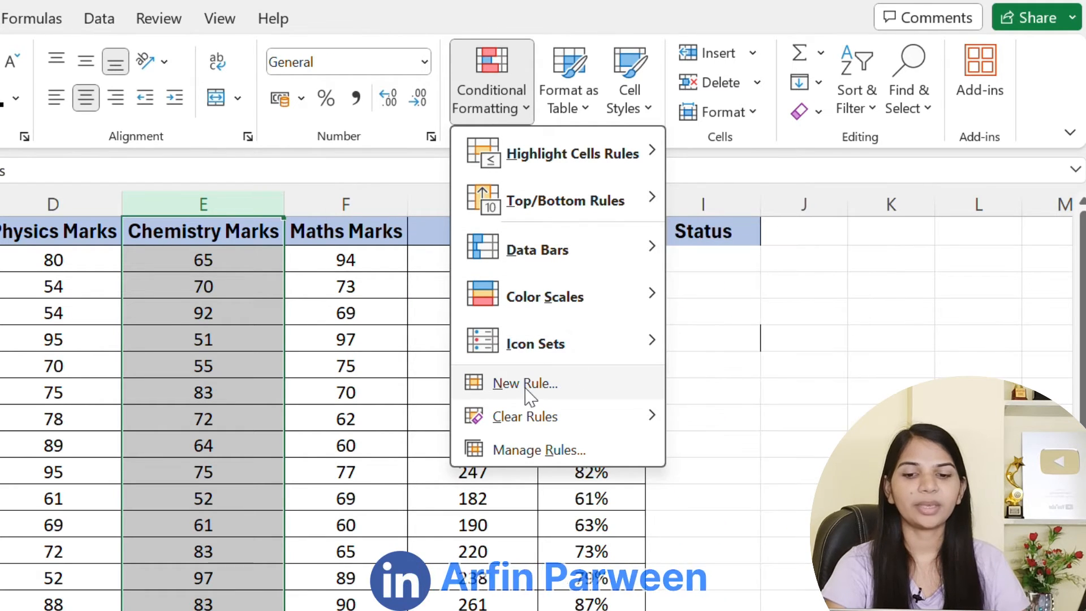
{"action": "left_click", "coordinate": [758, 388]}
{"action": "left_click", "coordinate": [222, 365]}
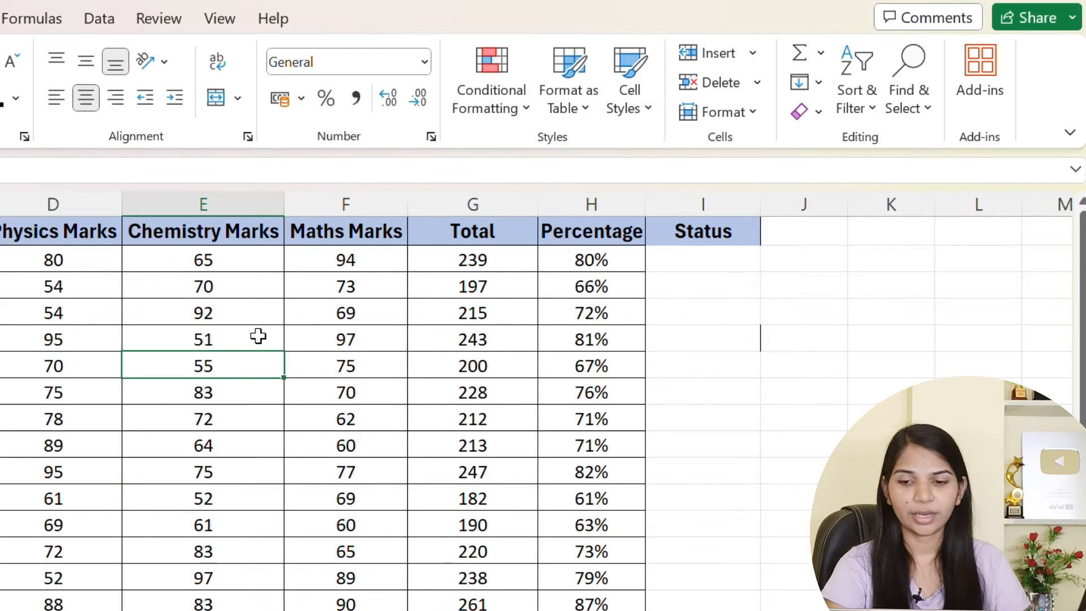
Start a formula-based conditional formatting rule for Status cell I2 with the condition =H2>=75%.
{"action": "left_click", "coordinate": [700, 260]}
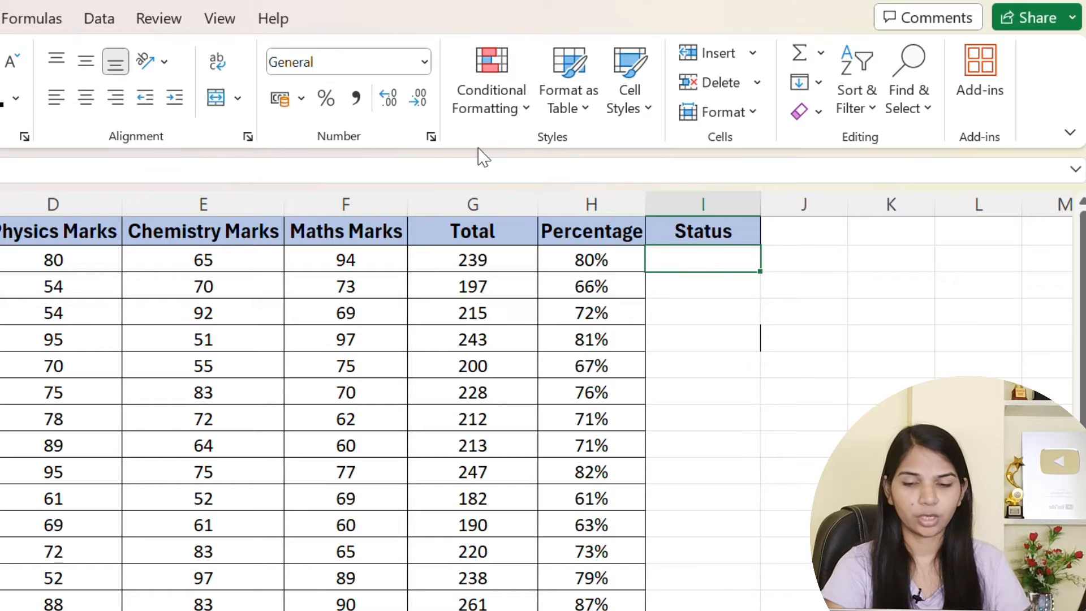
{"action": "left_click", "coordinate": [525, 107]}
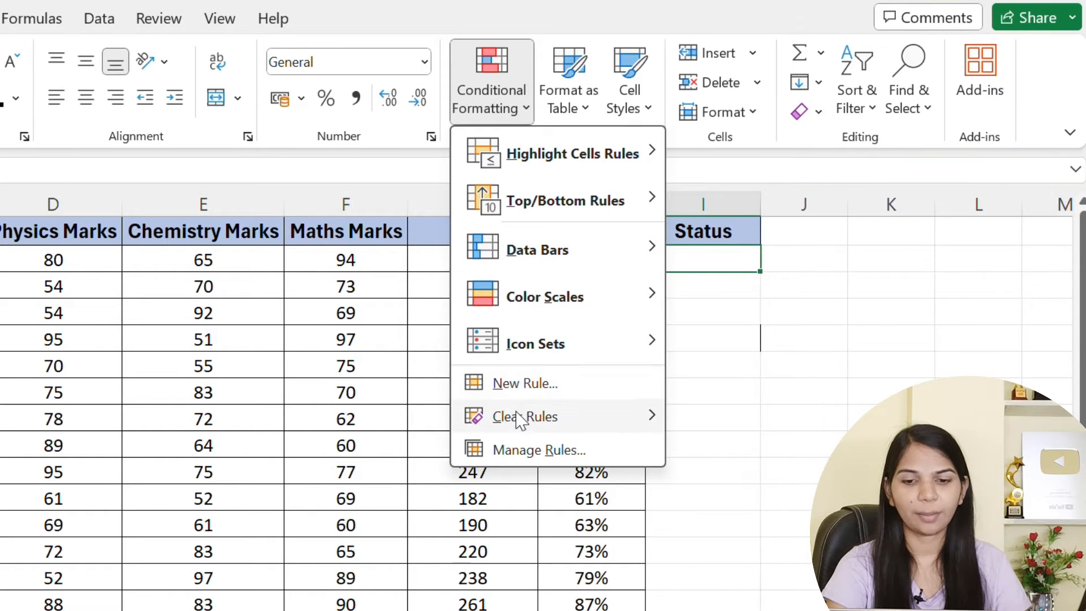
{"action": "left_click", "coordinate": [509, 389]}
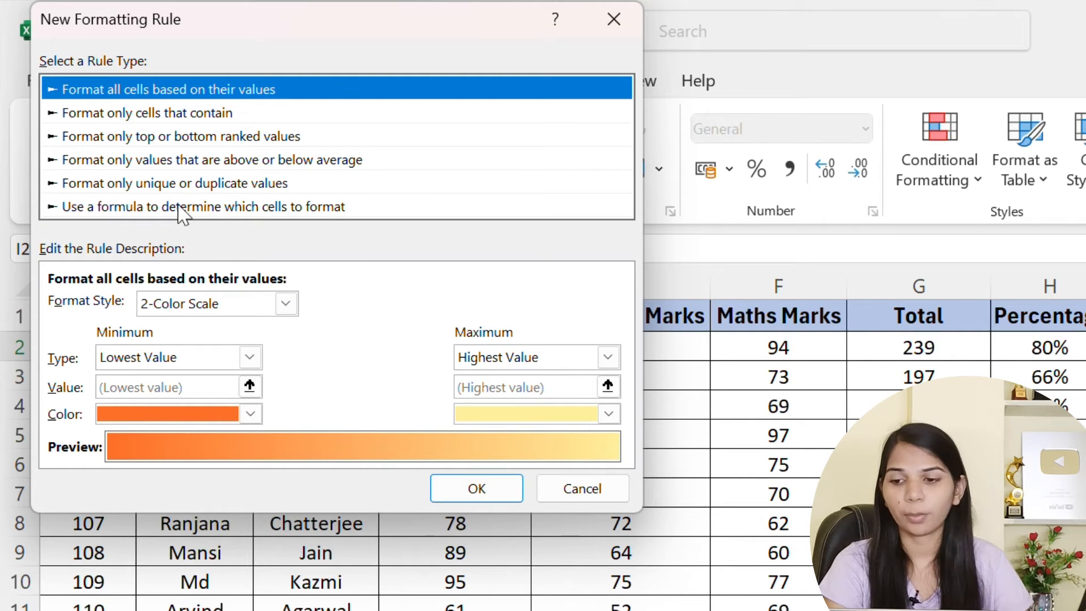
{"action": "left_click", "coordinate": [214, 207]}
{"action": "left_click", "coordinate": [134, 300]}
{"action": "left_click", "coordinate": [135, 300]}
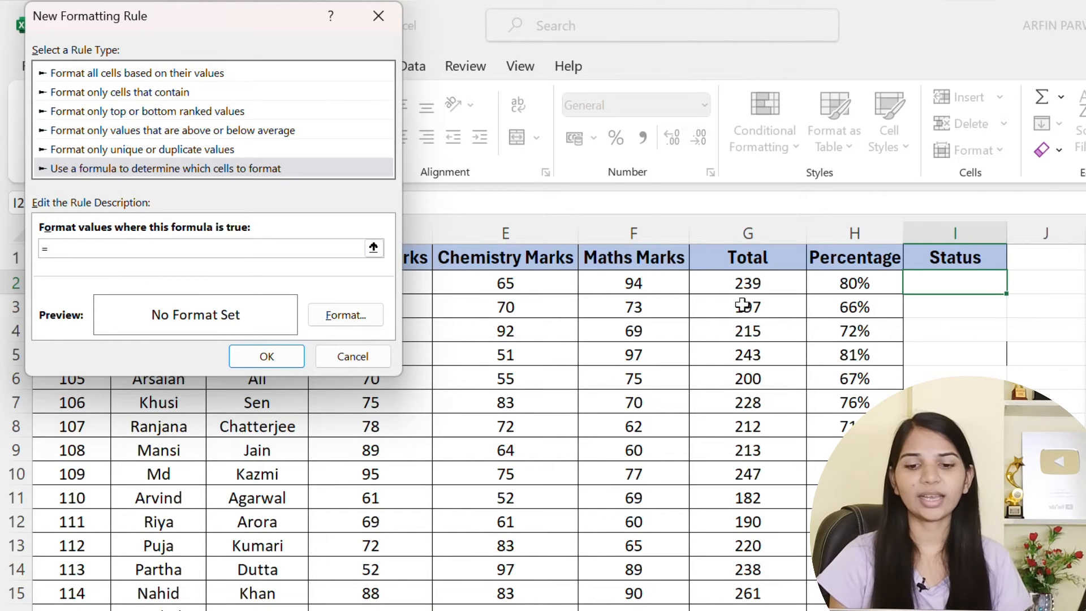
{"action": "left_click", "coordinate": [832, 282]}
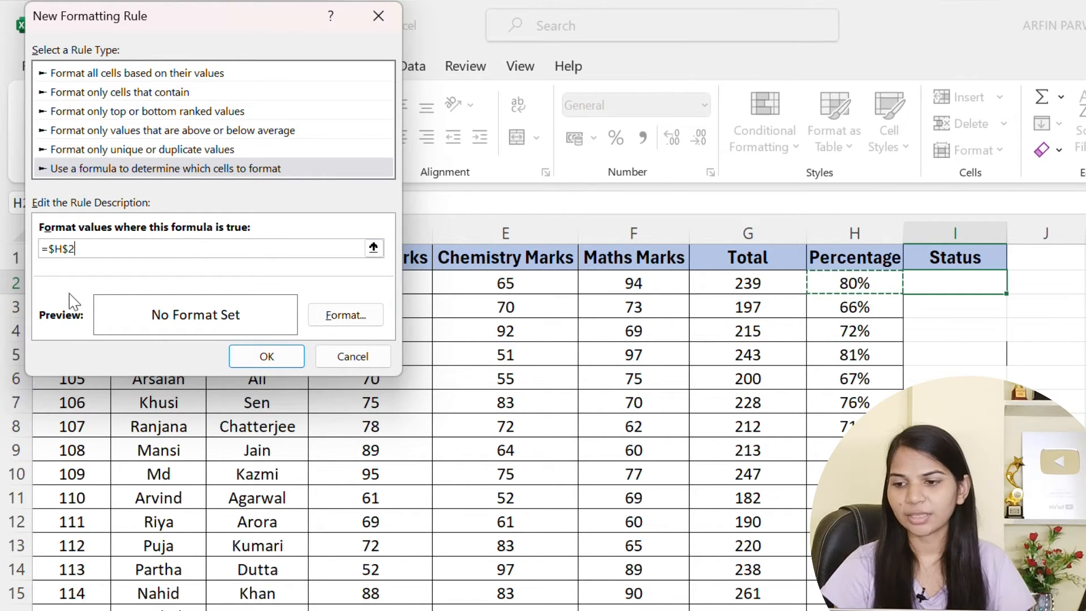
{"action": "left_click", "coordinate": [69, 255]}
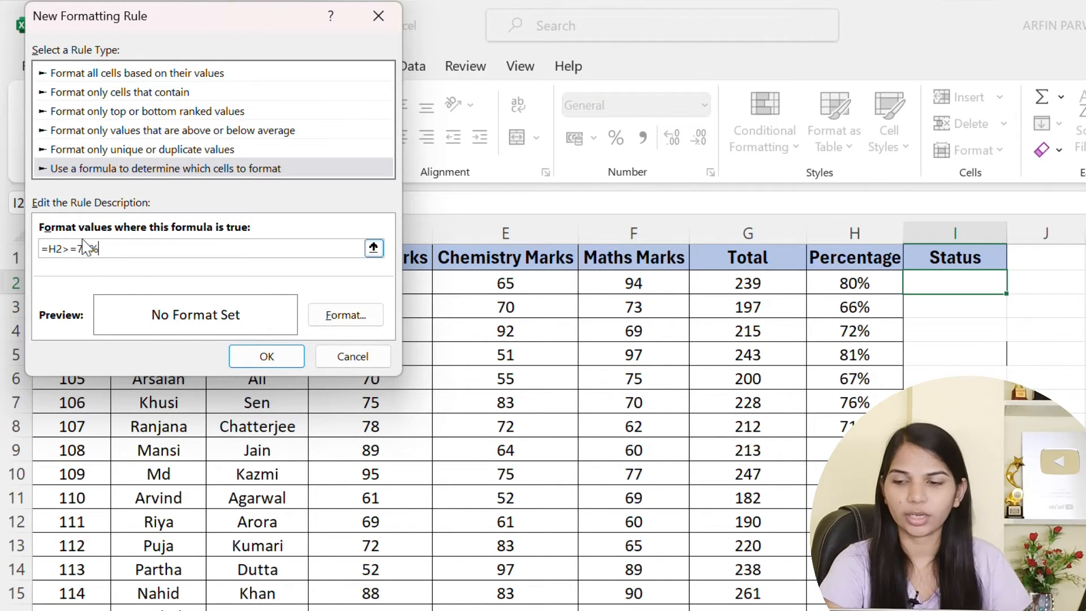
Give the =H2>=75% rule a solid green background fill and apply it to cell I2.
{"action": "left_click", "coordinate": [325, 315]}
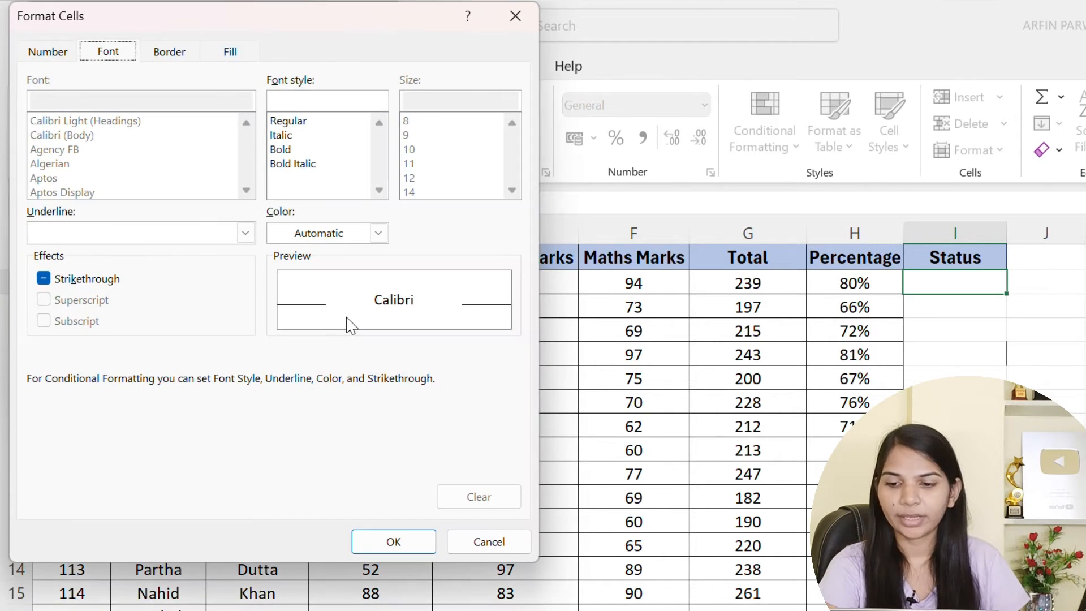
{"action": "left_click", "coordinate": [234, 55]}
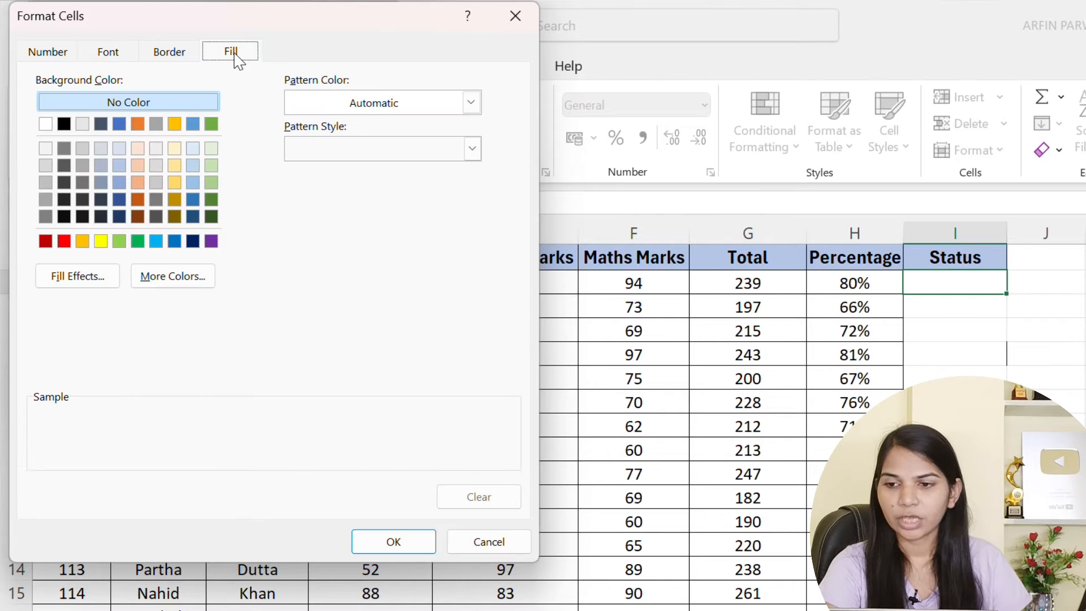
{"action": "left_click", "coordinate": [211, 124]}
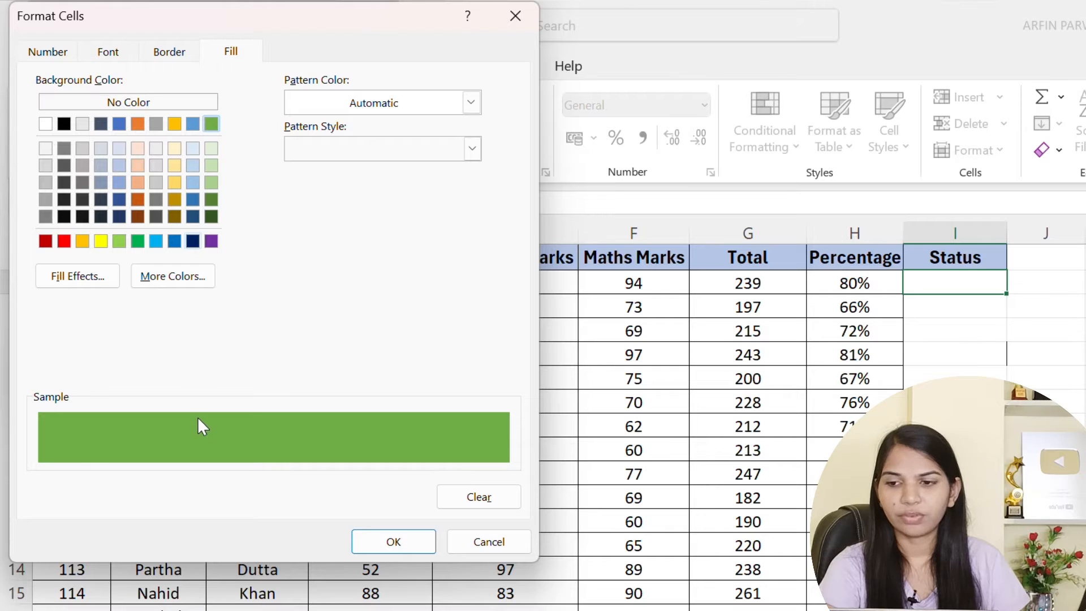
{"action": "left_click", "coordinate": [406, 544]}
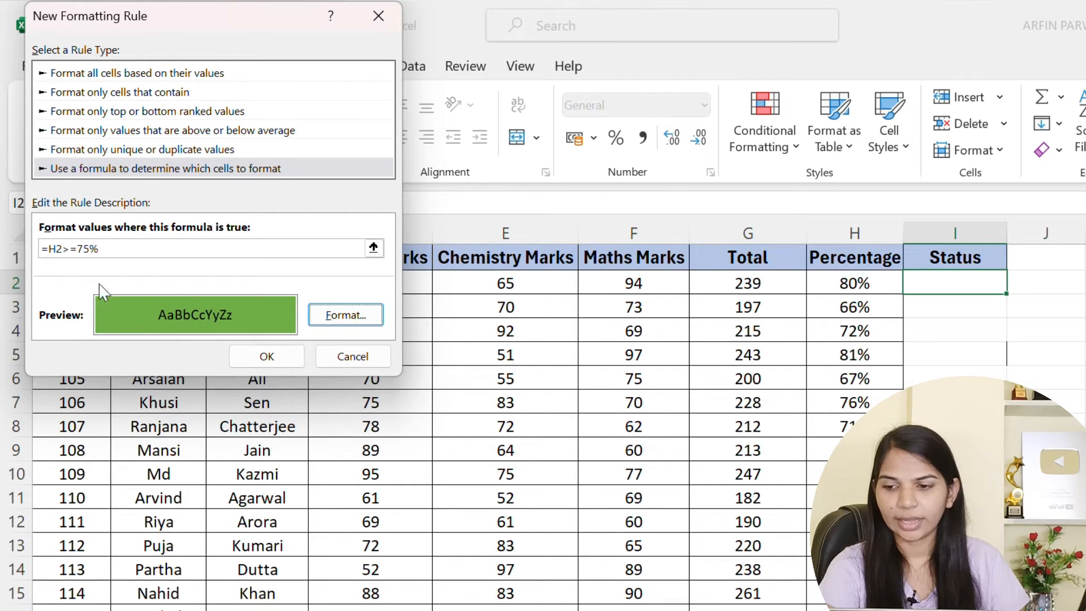
{"action": "left_click", "coordinate": [277, 363]}
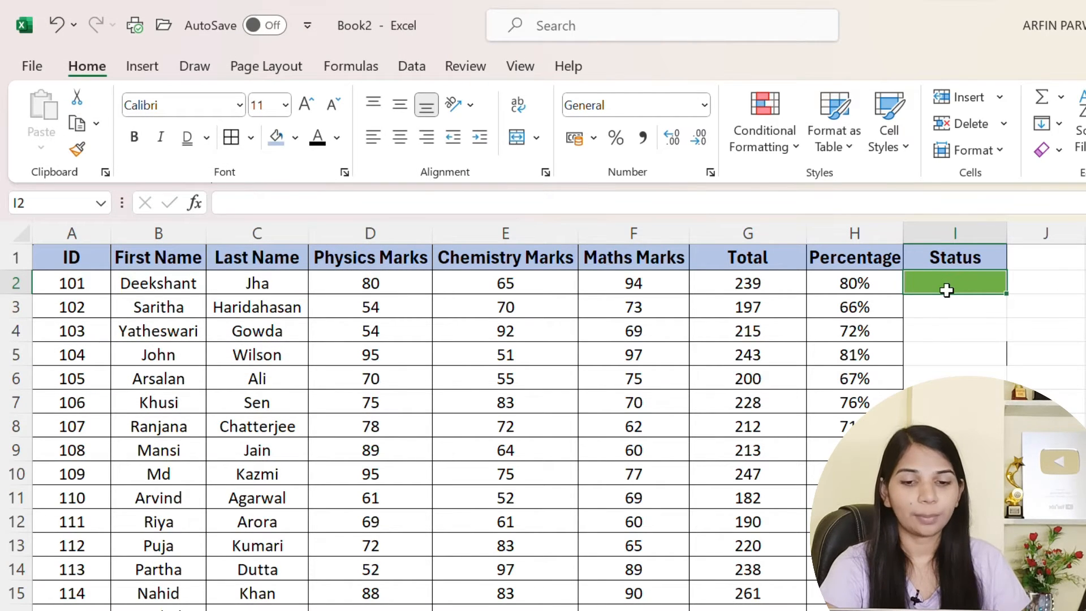
Start a second formula-based conditional formatting rule for cell I2 with the condition =H2<75%.
{"action": "left_click", "coordinate": [798, 148]}
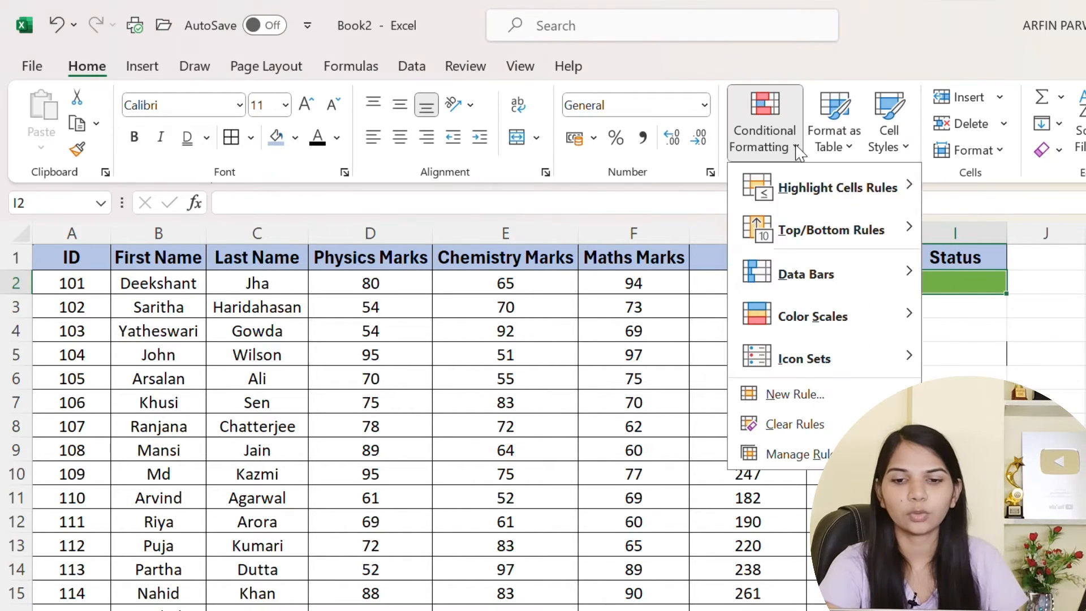
{"action": "left_click", "coordinate": [795, 395]}
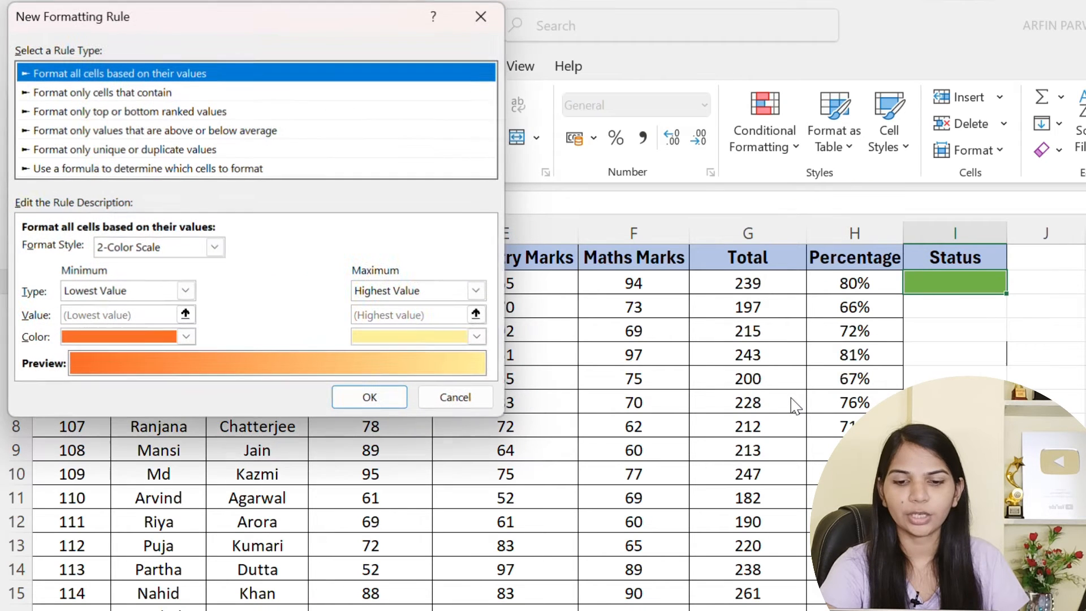
{"action": "left_click", "coordinate": [170, 170]}
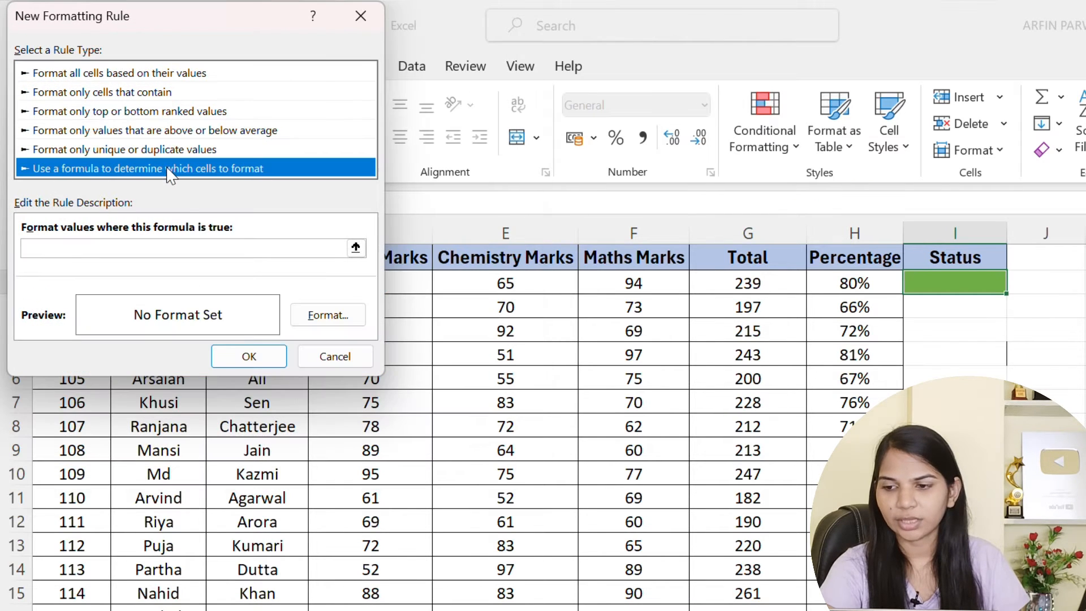
{"action": "left_click", "coordinate": [141, 249]}
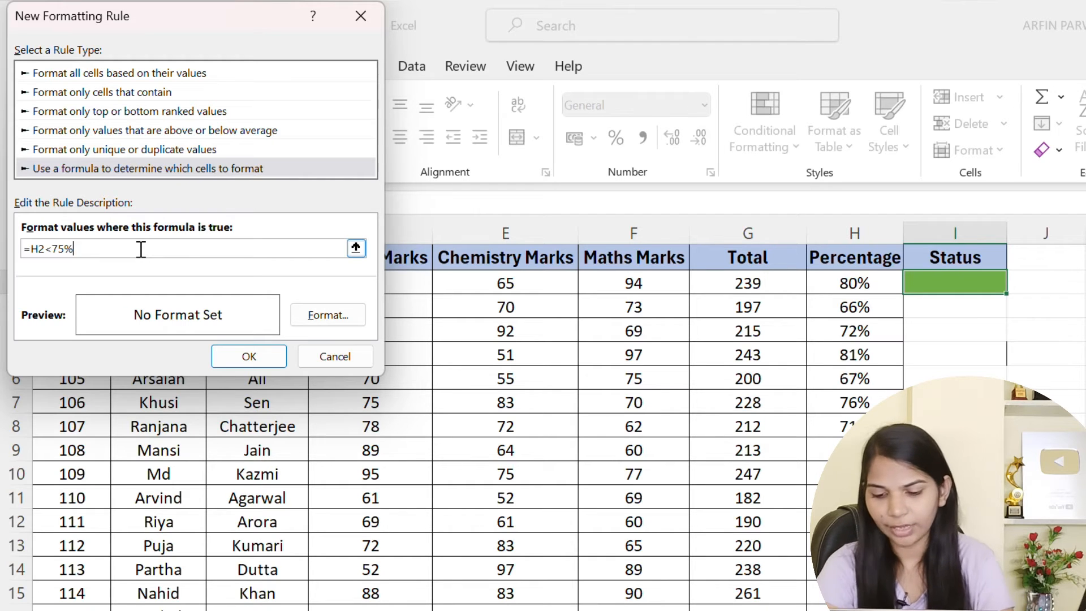
Give the =H2<75% rule a bright red background fill and apply it to cell I2.
{"action": "left_click", "coordinate": [329, 315]}
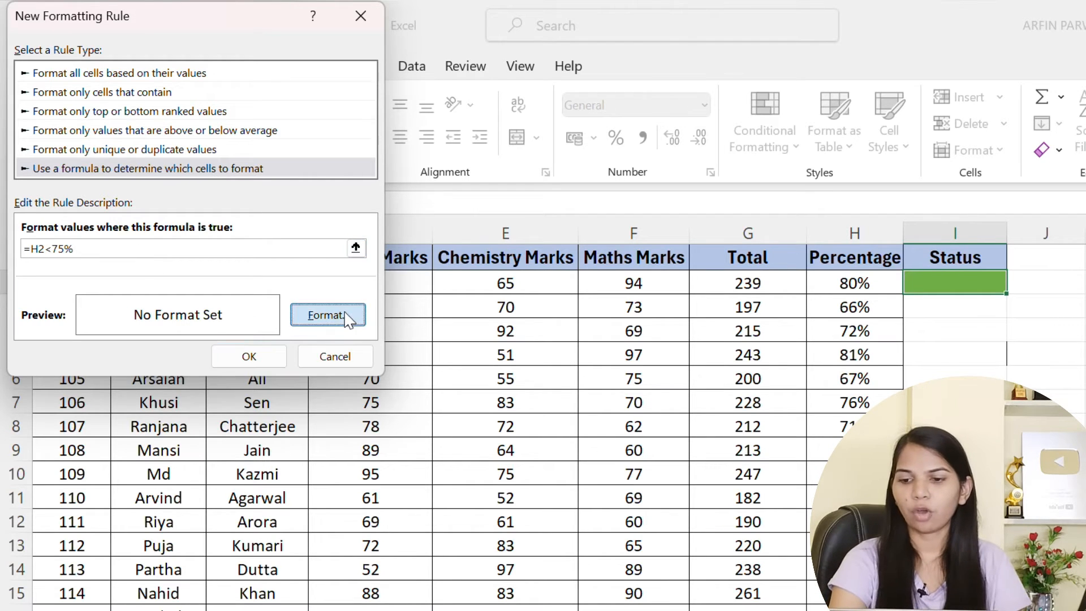
{"action": "left_click", "coordinate": [62, 241]}
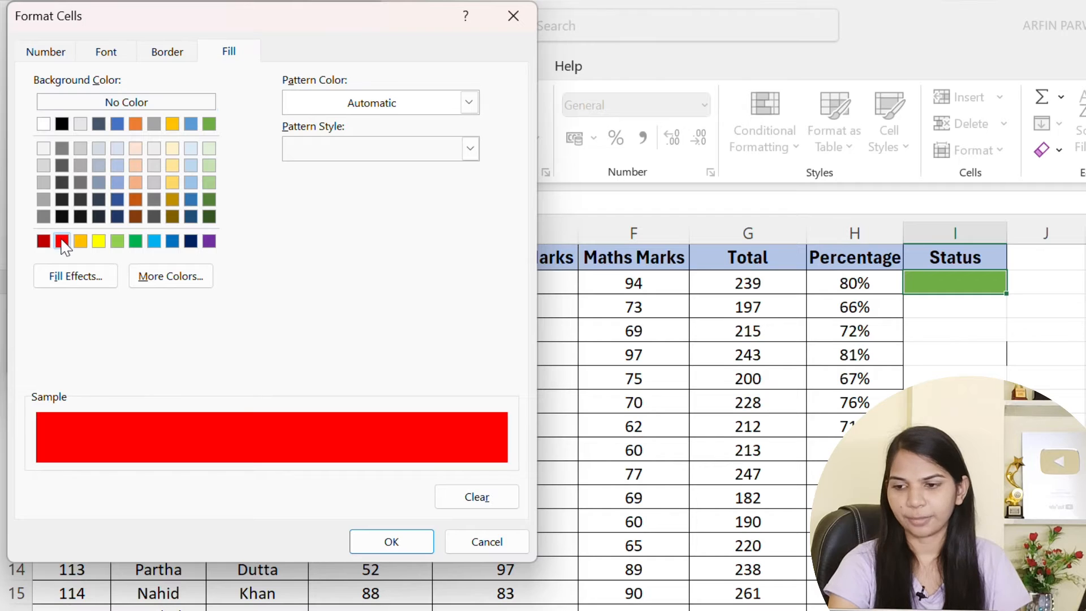
{"action": "left_click", "coordinate": [411, 550]}
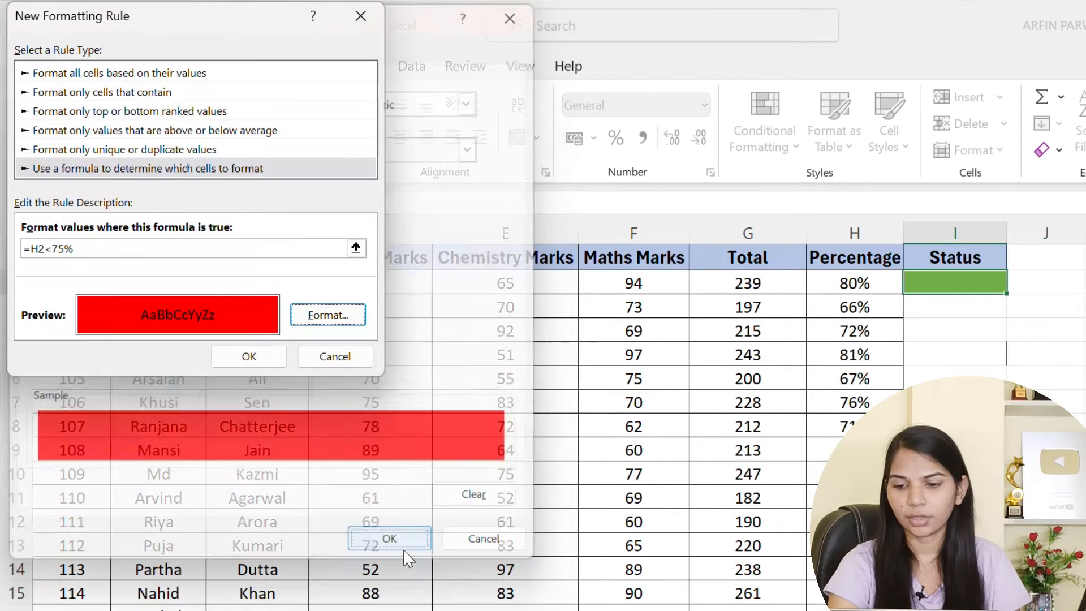
{"action": "left_click", "coordinate": [231, 357]}
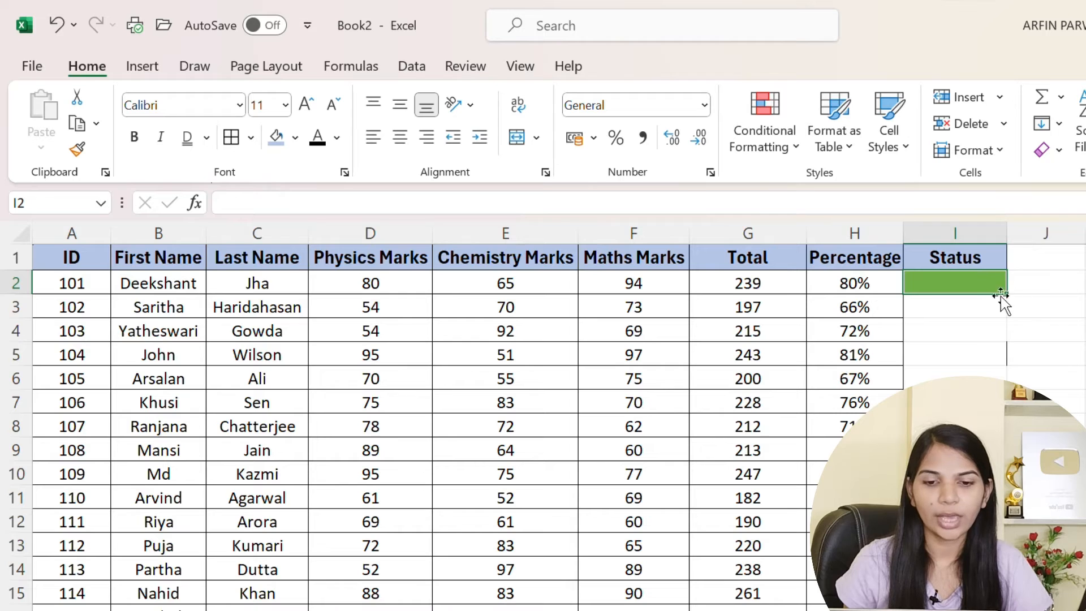
Fill the conditional formatting of I2 down the Status column through the last student row, I16.
{"action": "left_click_drag", "start_coordinate": [1006, 294], "coordinate": [1007, 579]}
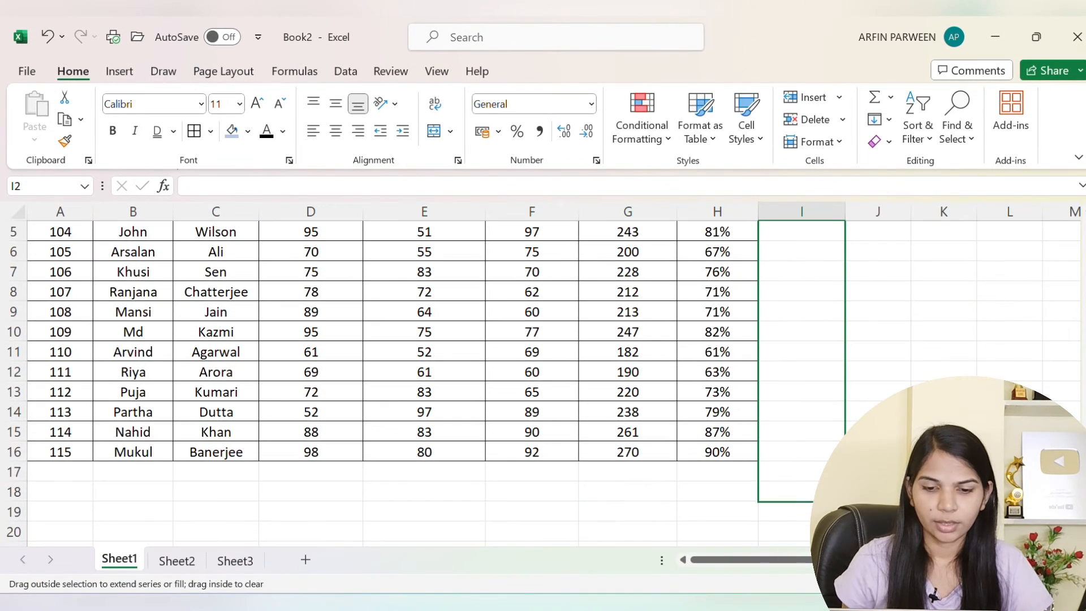
{"action": "left_click_drag", "start_coordinate": [843, 500], "coordinate": [842, 460]}
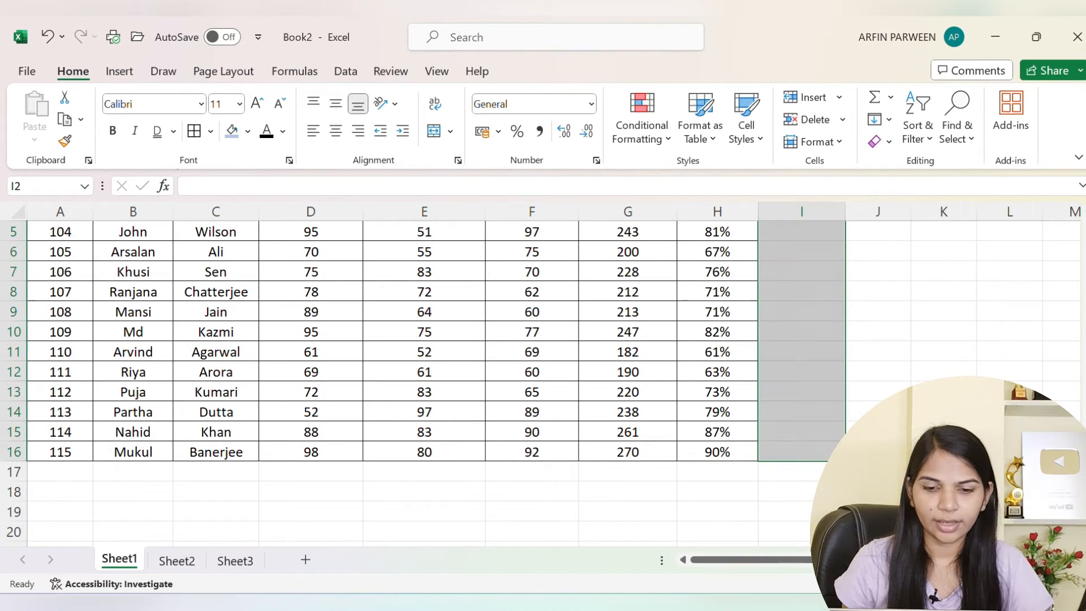
Add cell borders to the whole Status column, from the header I1 through the last student row, I16.
{"action": "left_click", "coordinate": [943, 392]}
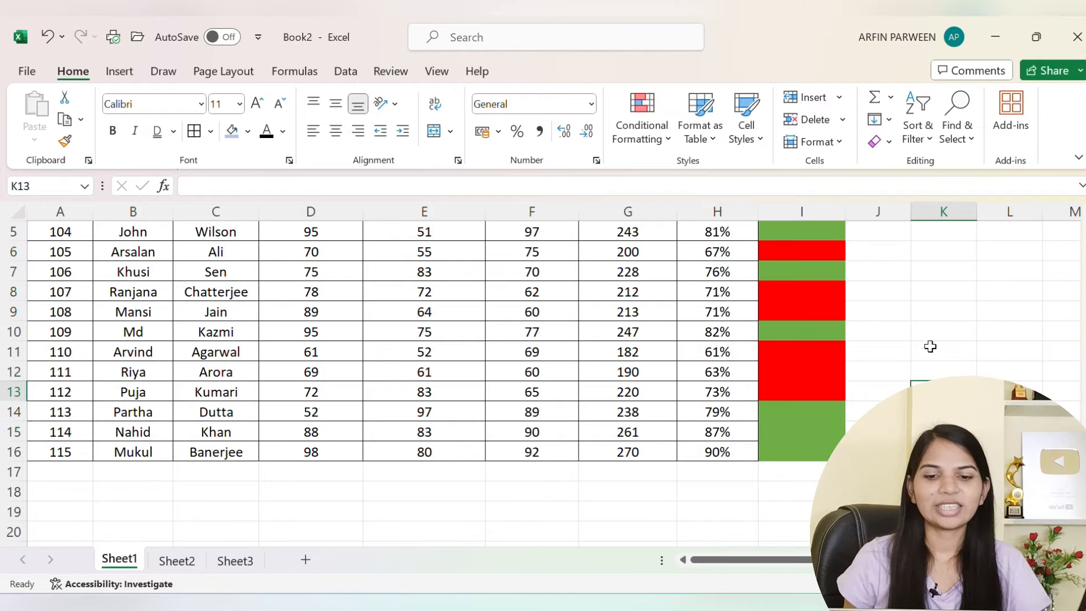
{"action": "scroll", "coordinate": [832, 250], "scroll_direction": "up", "scroll_amount": 2}
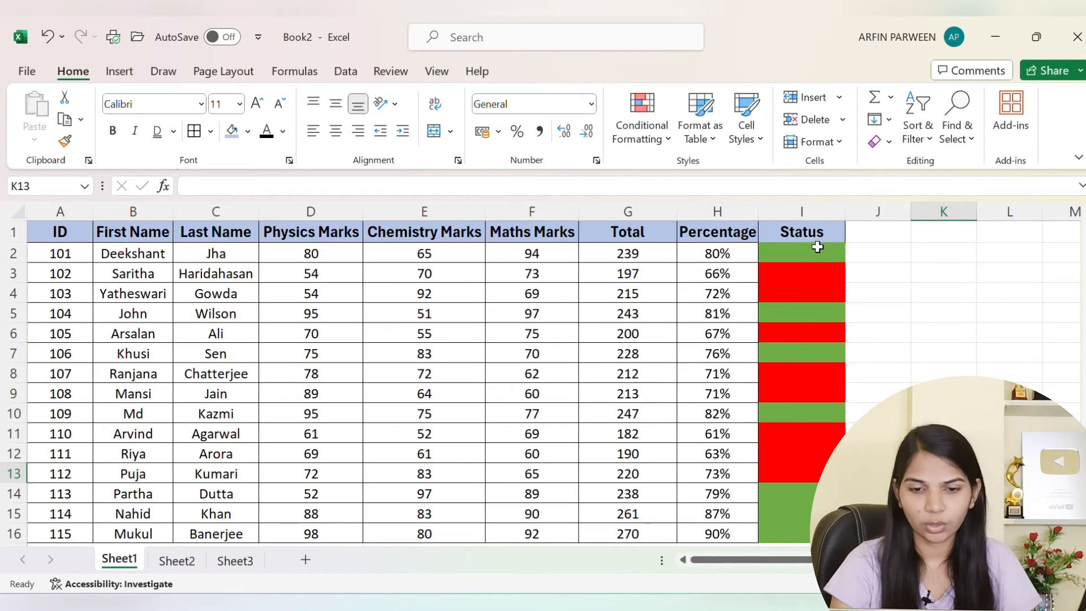
{"action": "left_click_drag", "start_coordinate": [790, 228], "coordinate": [792, 479]}
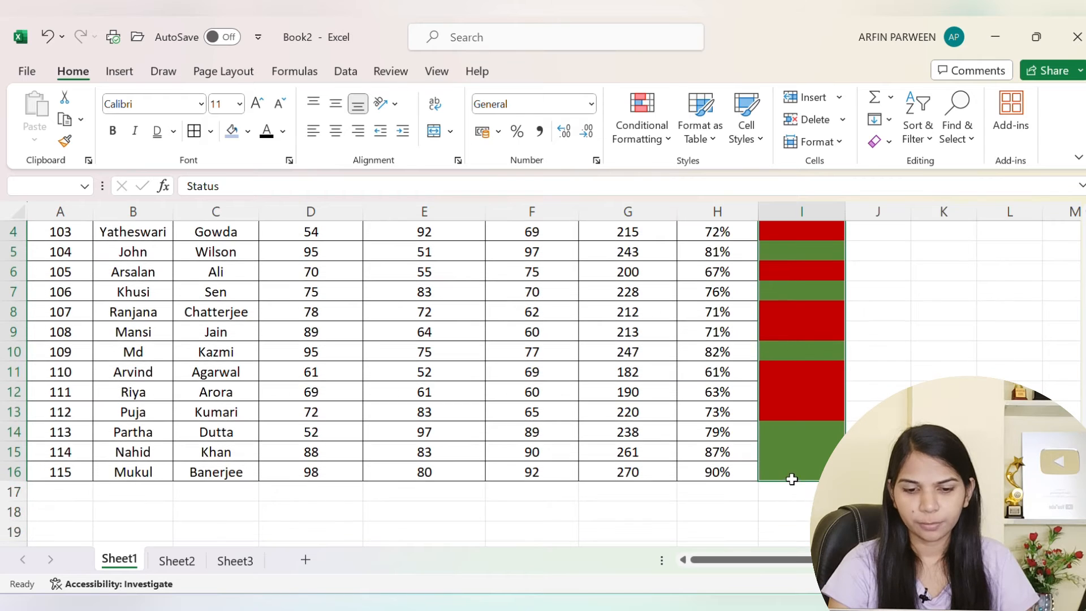
{"action": "left_click", "coordinate": [194, 132]}
{"action": "left_click", "coordinate": [817, 416]}
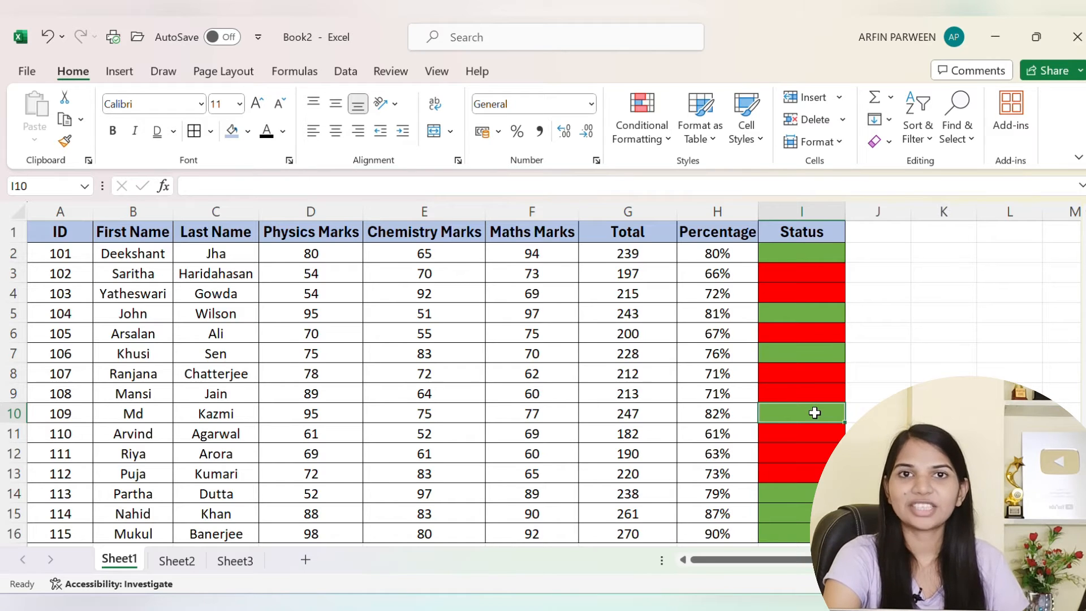
Compare the Percentage values with the Status colours in several student rows, including rows 2, 5, 7, 8–9 and 11–13.
{"action": "left_click_drag", "start_coordinate": [734, 257], "coordinate": [787, 257]}
{"action": "left_click_drag", "start_coordinate": [735, 318], "coordinate": [785, 318]}
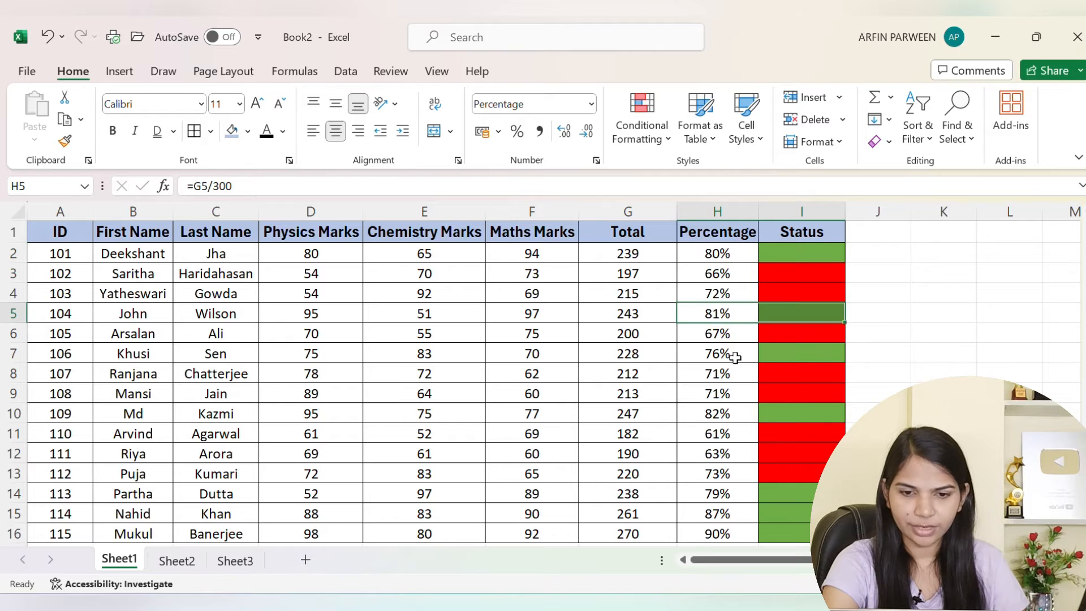
{"action": "left_click_drag", "start_coordinate": [730, 354], "coordinate": [788, 354]}
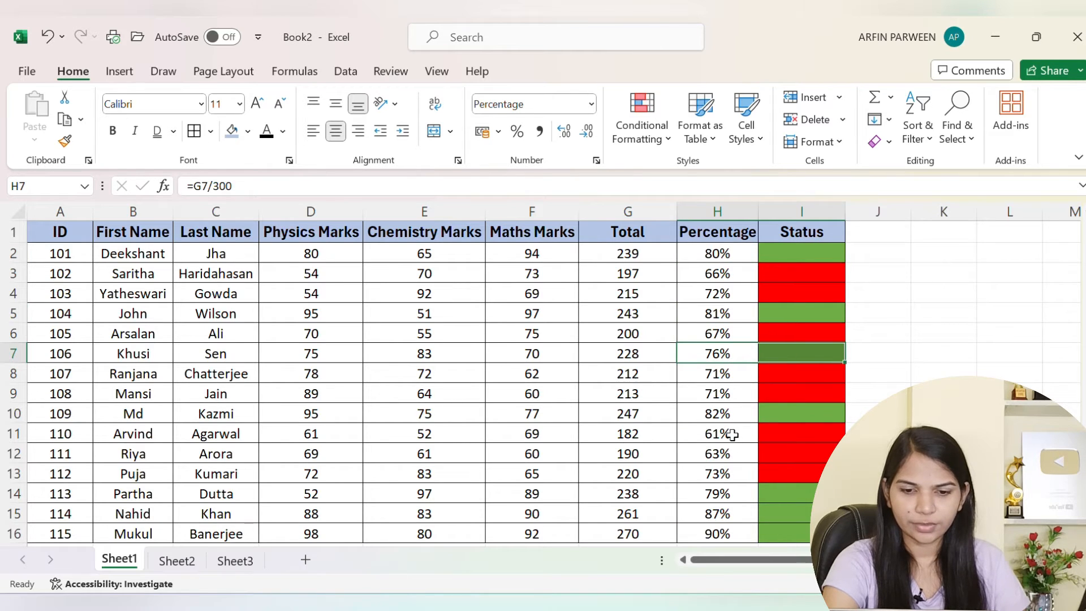
{"action": "left_click_drag", "start_coordinate": [732, 434], "coordinate": [789, 473]}
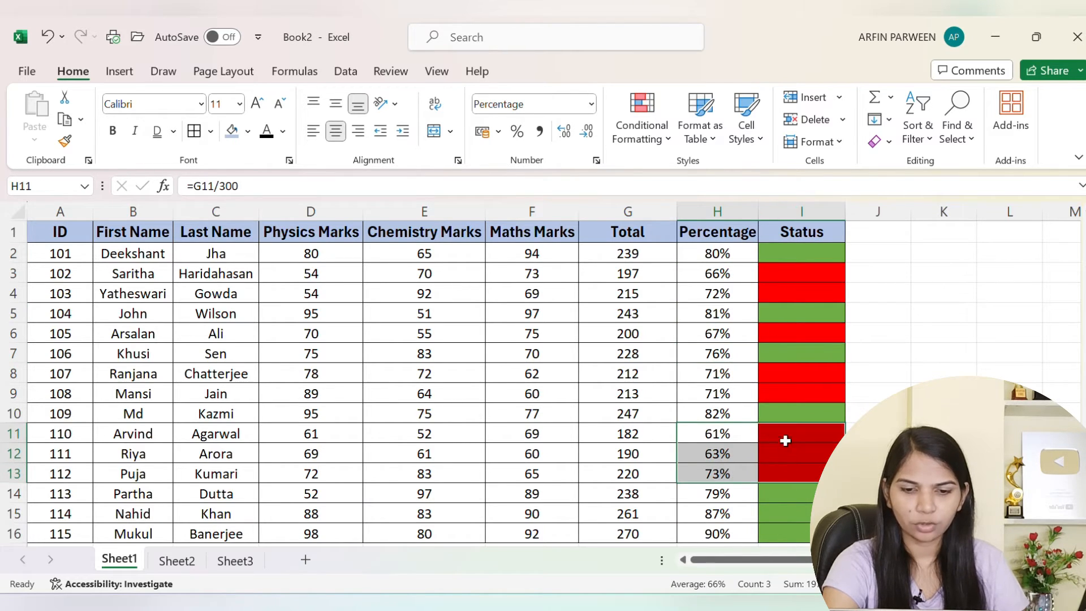
{"action": "left_click_drag", "start_coordinate": [731, 371], "coordinate": [809, 395]}
{"action": "left_click", "coordinate": [885, 371]}
{"action": "scroll", "coordinate": [759, 431], "scroll_direction": "down", "scroll_amount": 2}
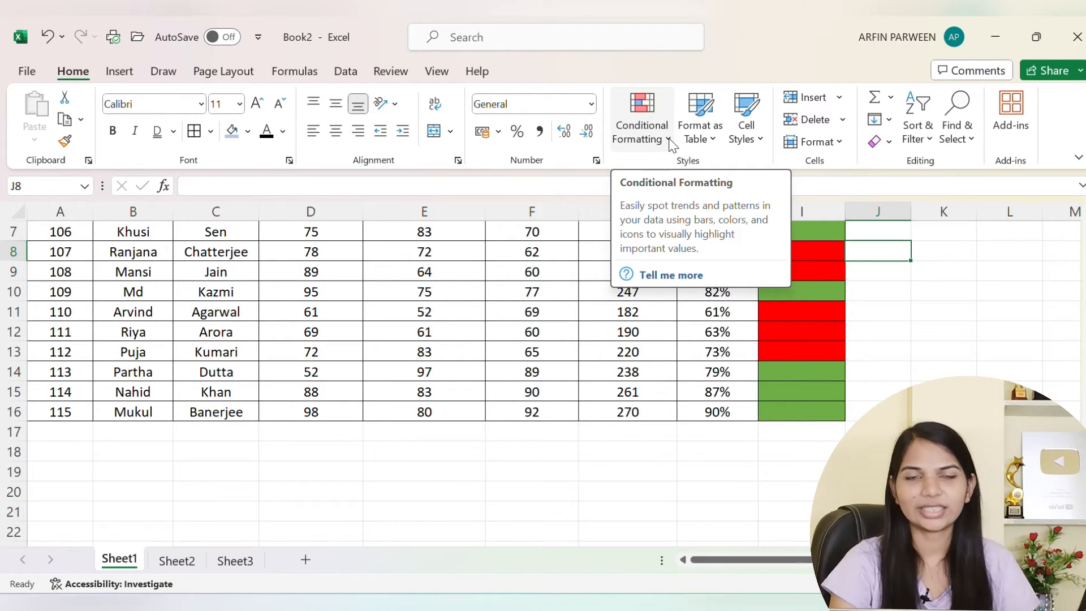
Open the conditional formatting rules manager from Status cell I5 and show the rules for This Worksheet.
{"action": "left_click", "coordinate": [820, 308]}
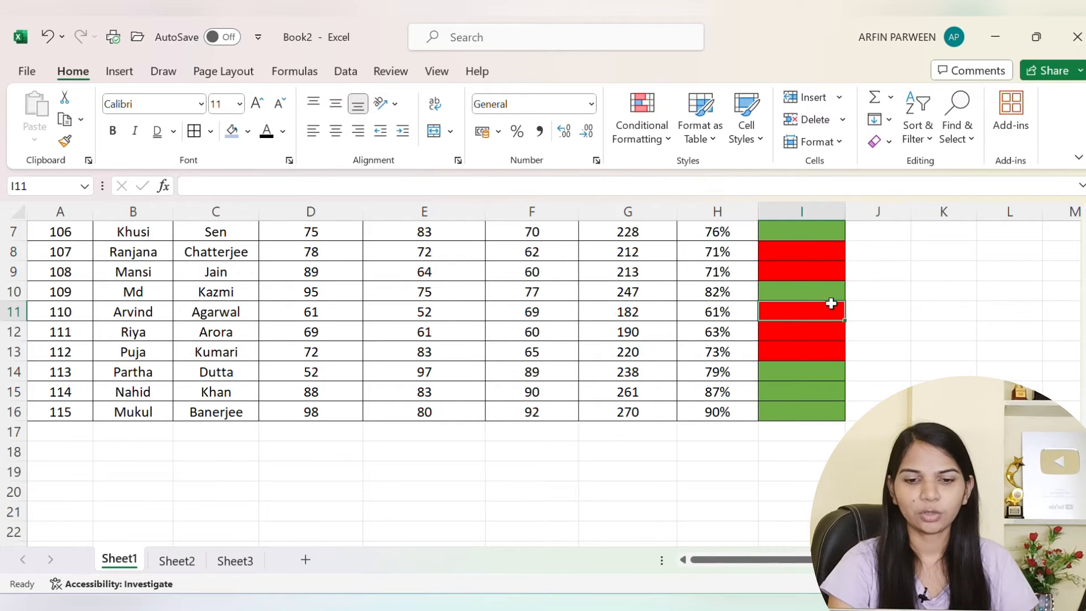
{"action": "scroll", "coordinate": [829, 304], "scroll_direction": "up", "scroll_amount": 2}
{"action": "left_click", "coordinate": [664, 130]}
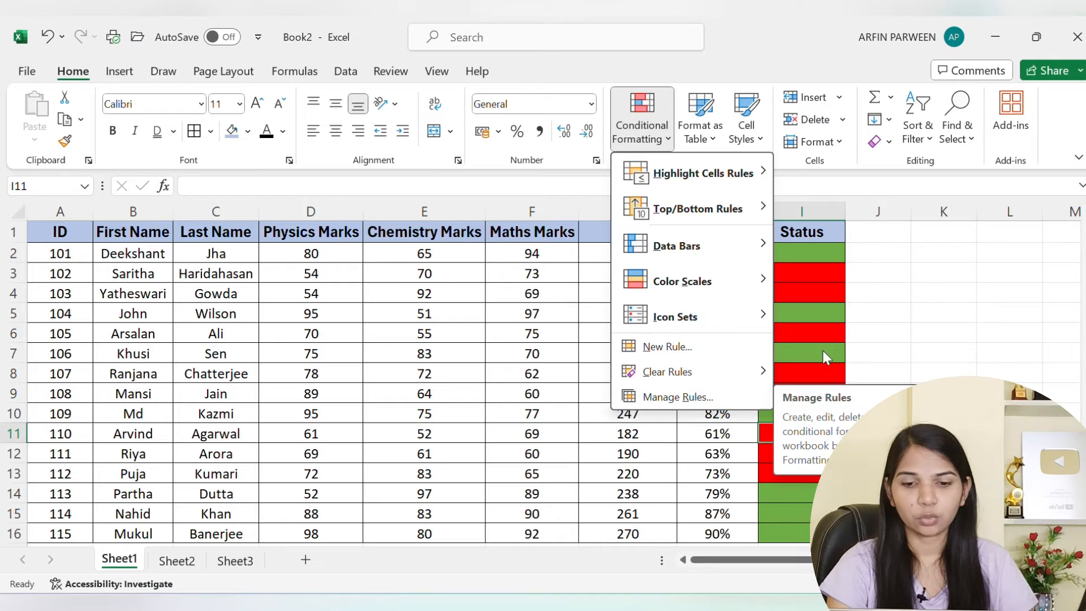
{"action": "left_click", "coordinate": [800, 317]}
{"action": "left_click", "coordinate": [798, 312]}
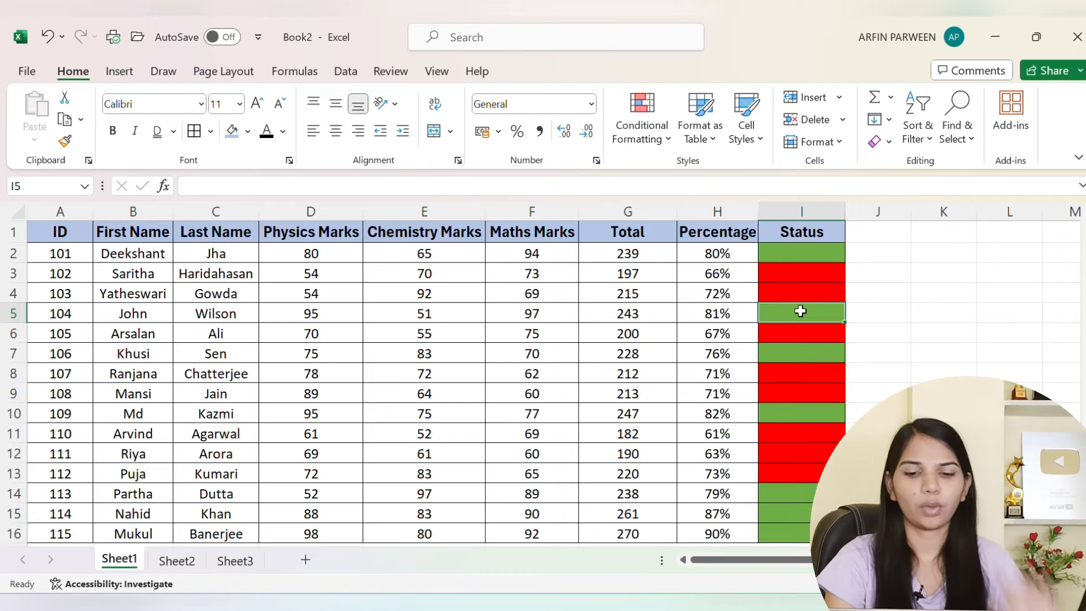
{"action": "left_click", "coordinate": [670, 142]}
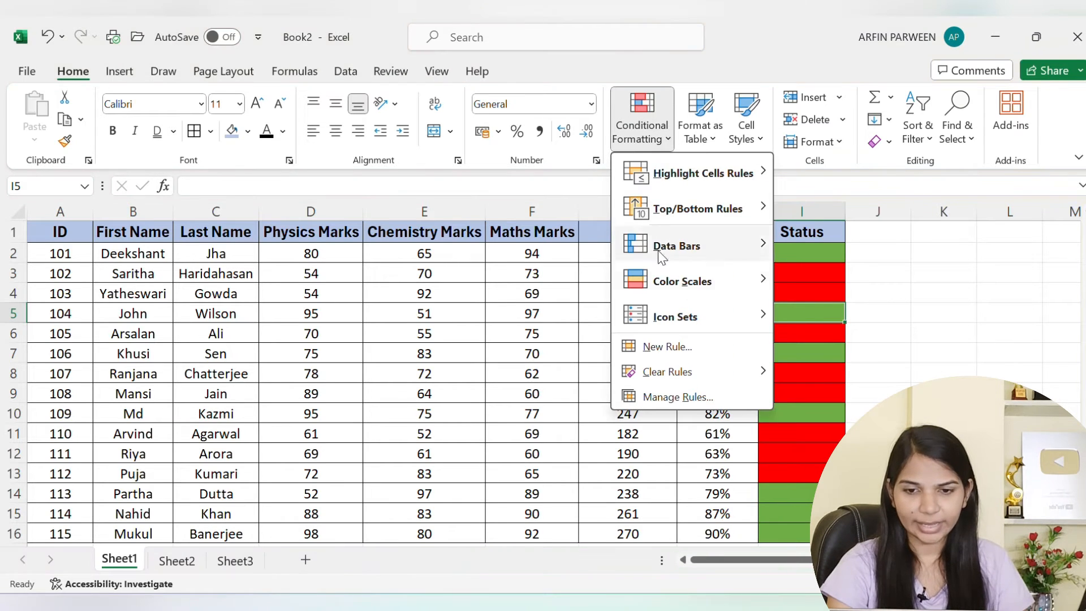
{"action": "left_click", "coordinate": [656, 390]}
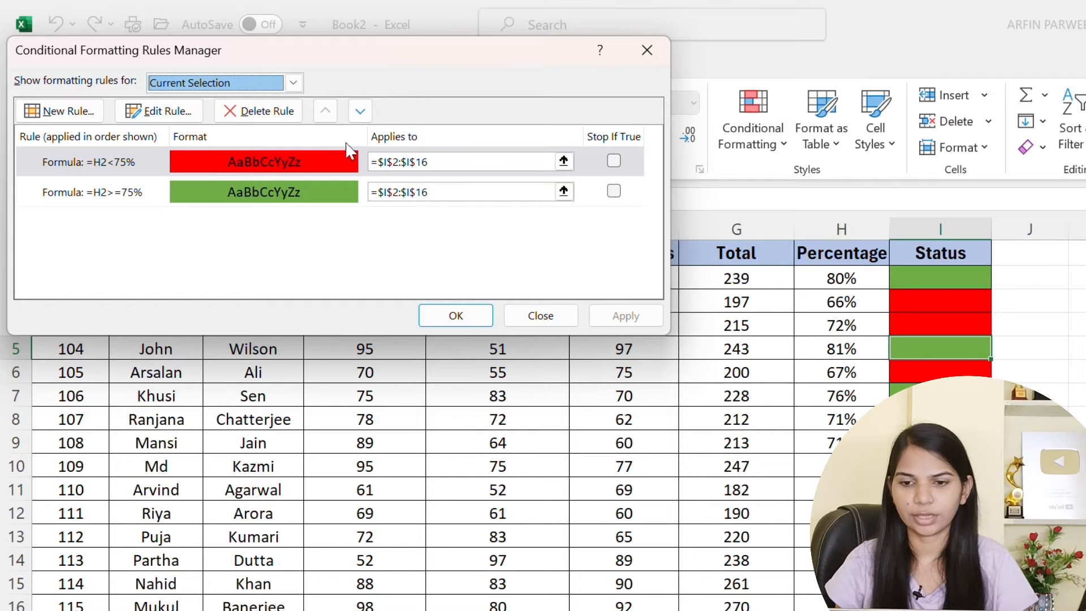
{"action": "left_click", "coordinate": [293, 82]}
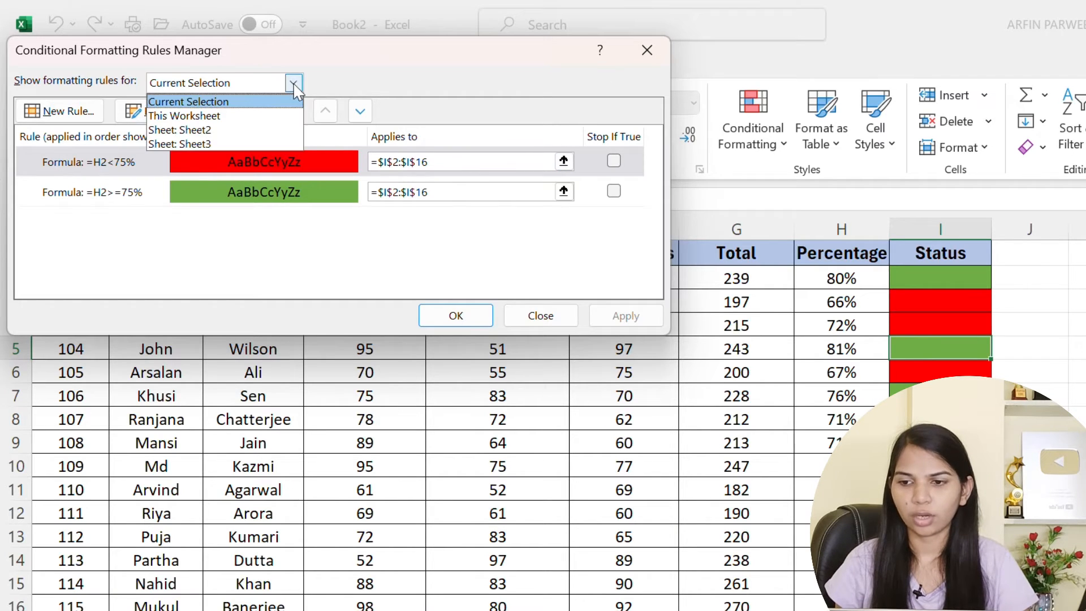
{"action": "left_click", "coordinate": [167, 118]}
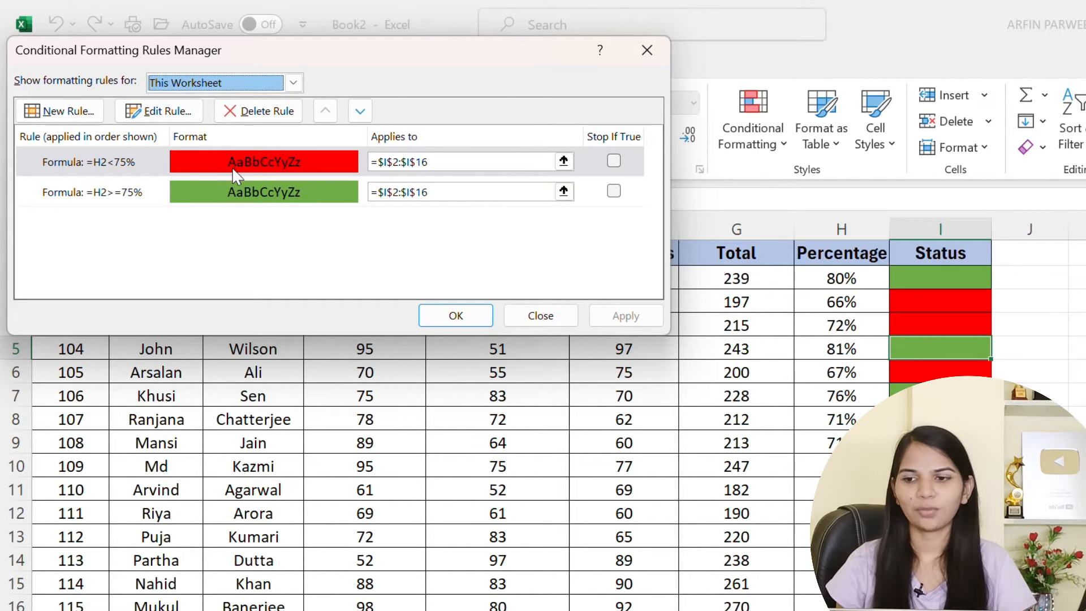
Inspect the definition of the =H2<75% rule, and close the rules manager without changing anything.
{"action": "double_click", "coordinate": [139, 159]}
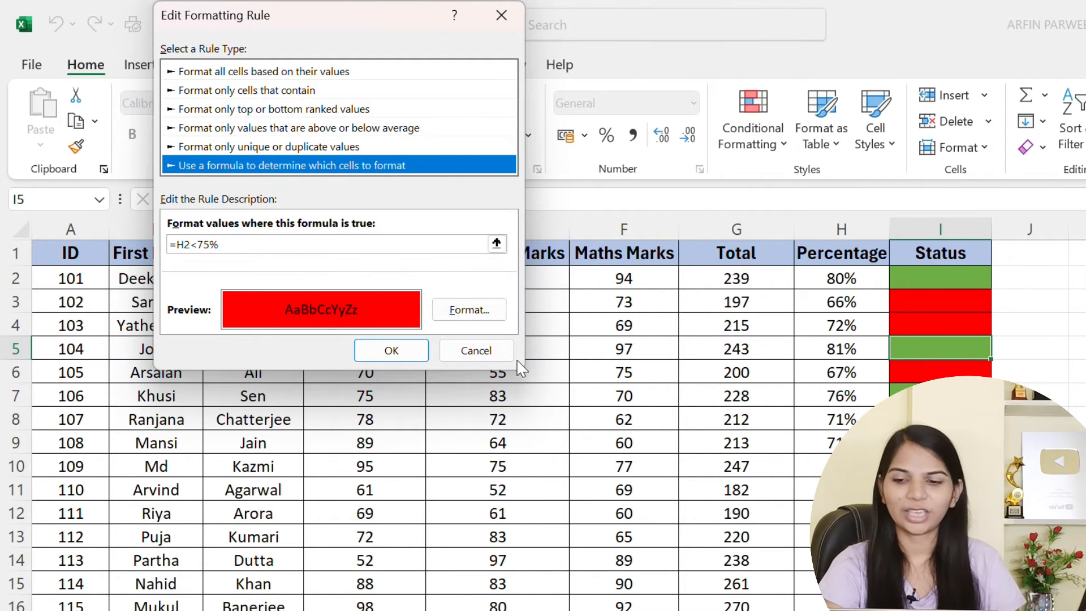
{"action": "left_click", "coordinate": [476, 357]}
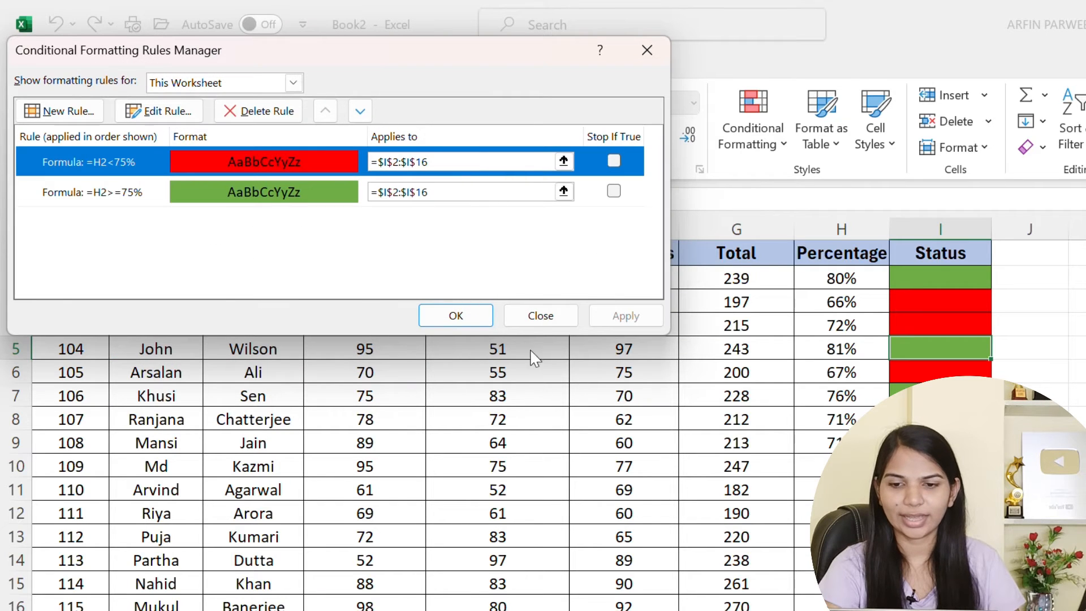
{"action": "left_click", "coordinate": [535, 314]}
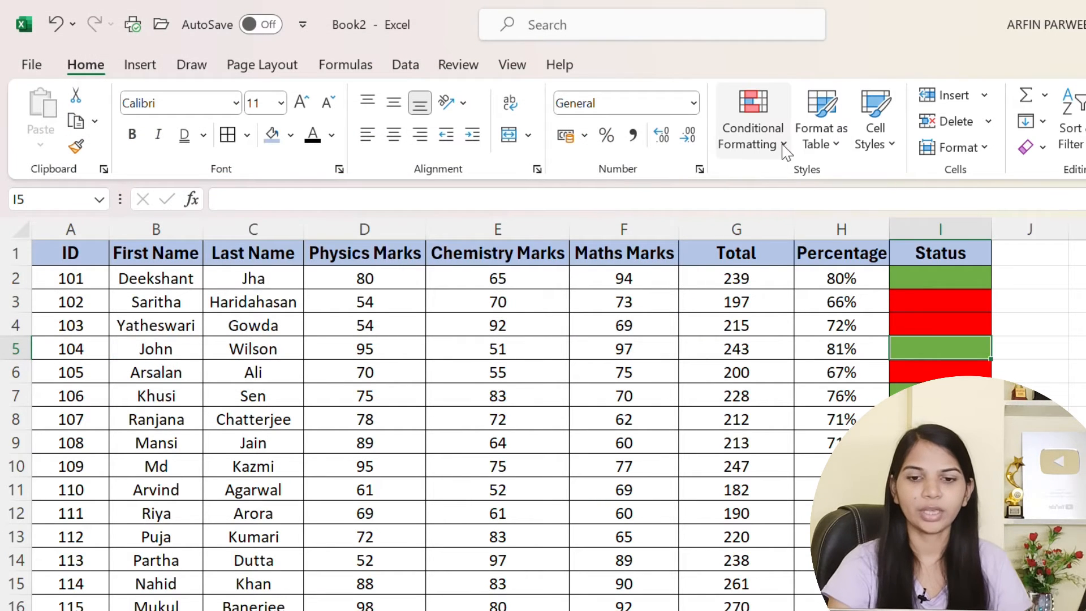
Look through the options for clearing conditional formatting rules, leaving the existing rules in place.
{"action": "left_click", "coordinate": [779, 152]}
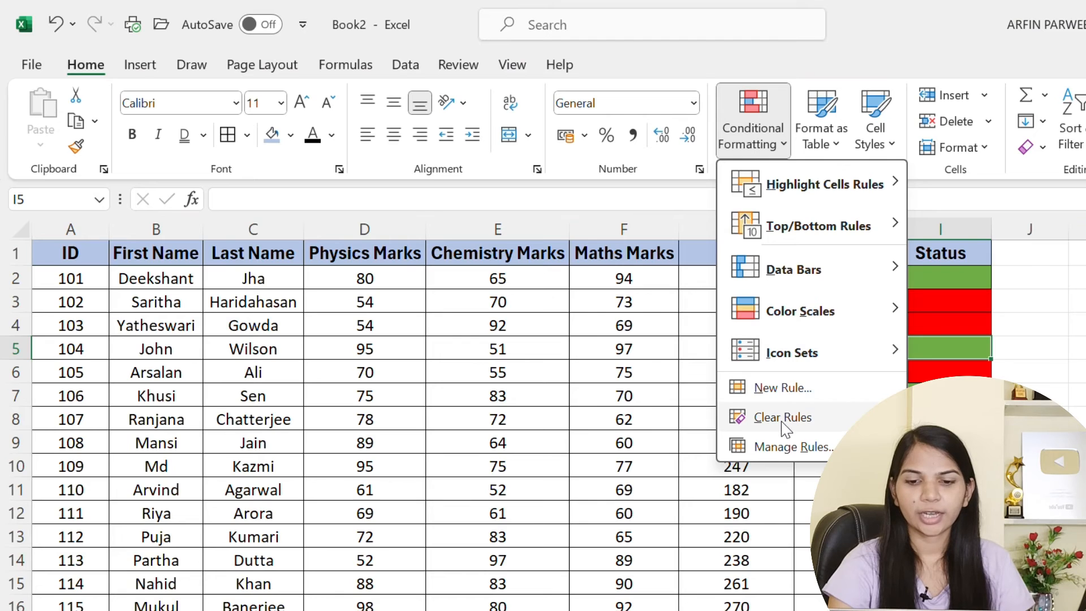
{"action": "mouse_move", "coordinate": [781, 419]}
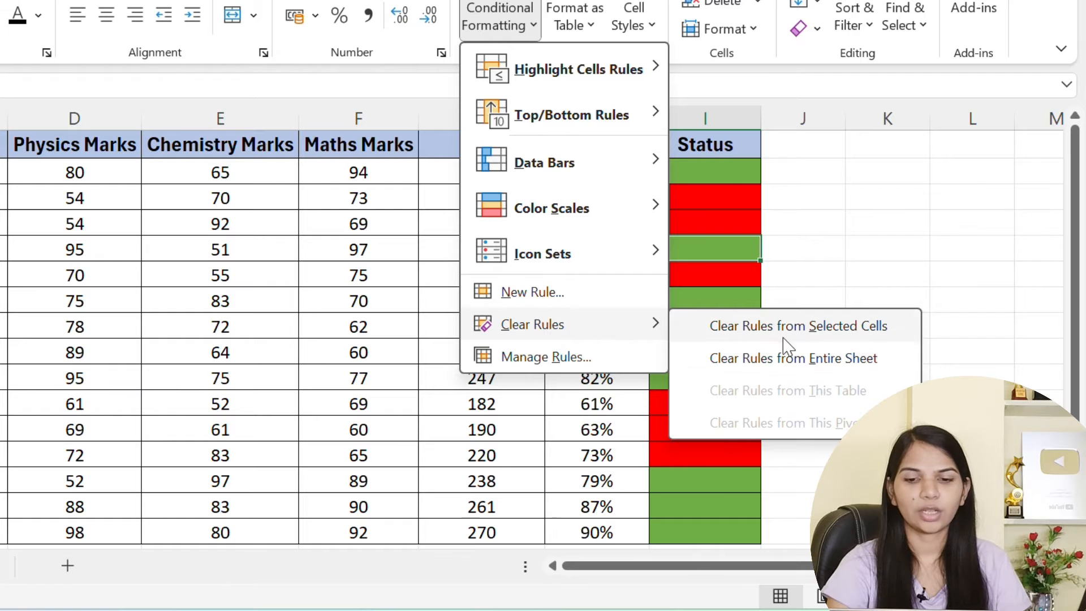
{"action": "left_click", "coordinate": [715, 172]}
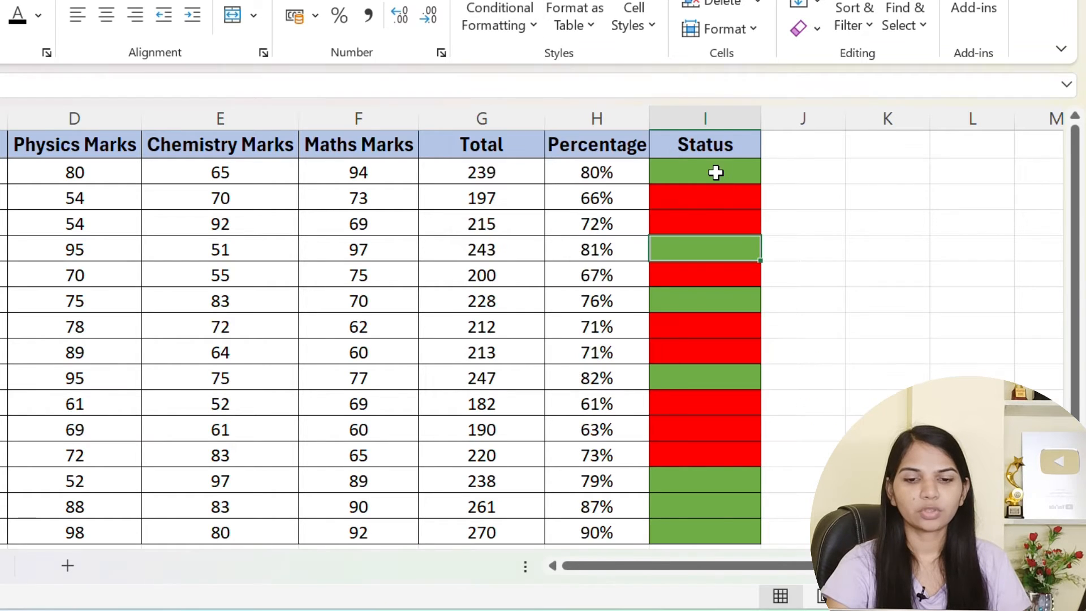
{"action": "left_click", "coordinate": [537, 33]}
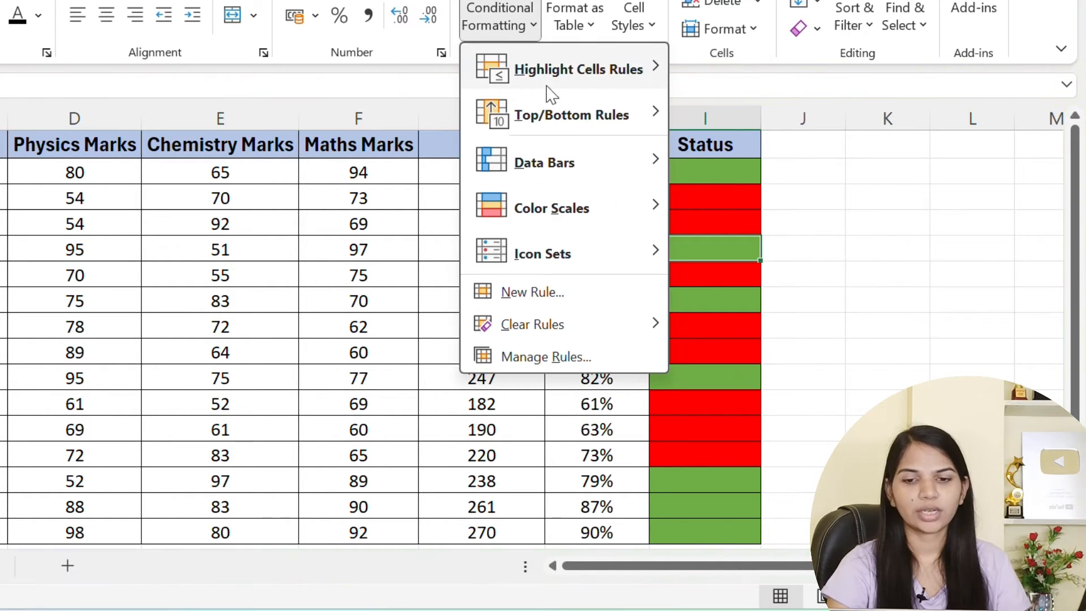
{"action": "mouse_move", "coordinate": [560, 341]}
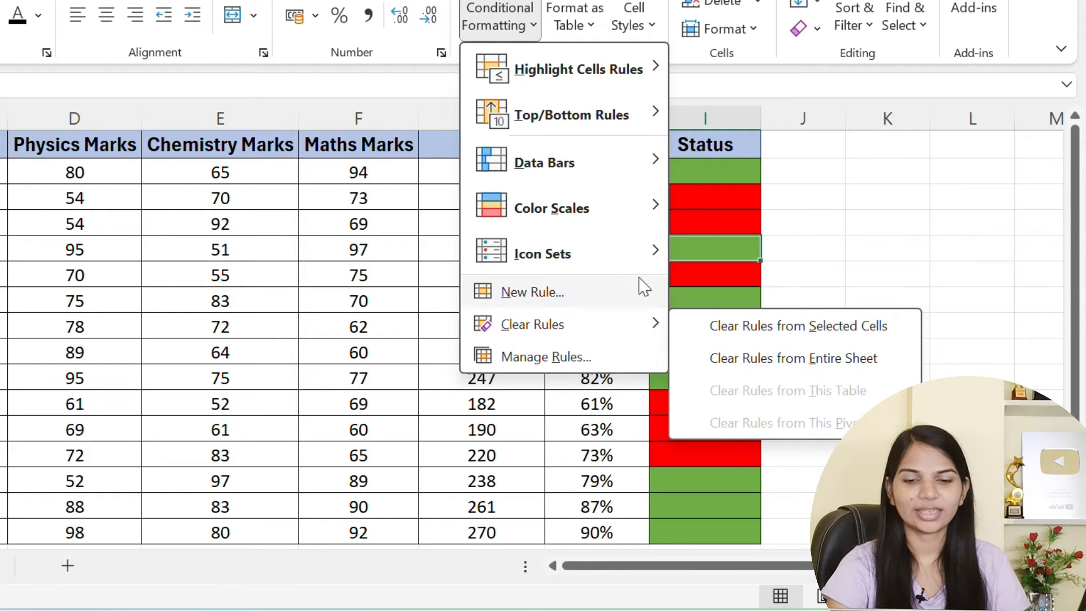
{"action": "left_click", "coordinate": [721, 219]}
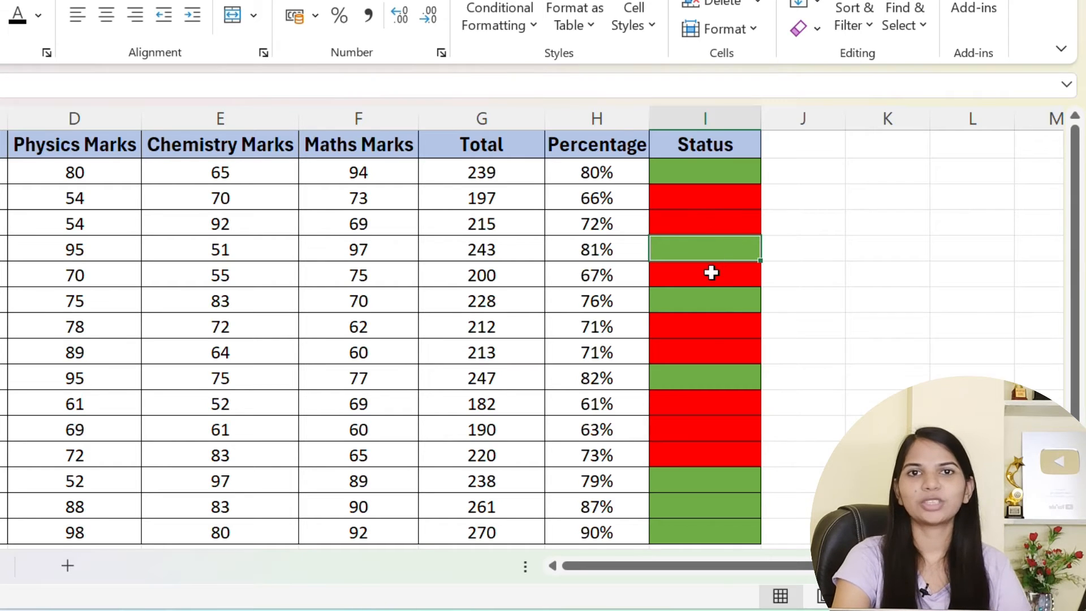
Format the range A1:I16 as a table with headers, using the light green banded style without a solid header.
{"action": "left_click", "coordinate": [711, 419]}
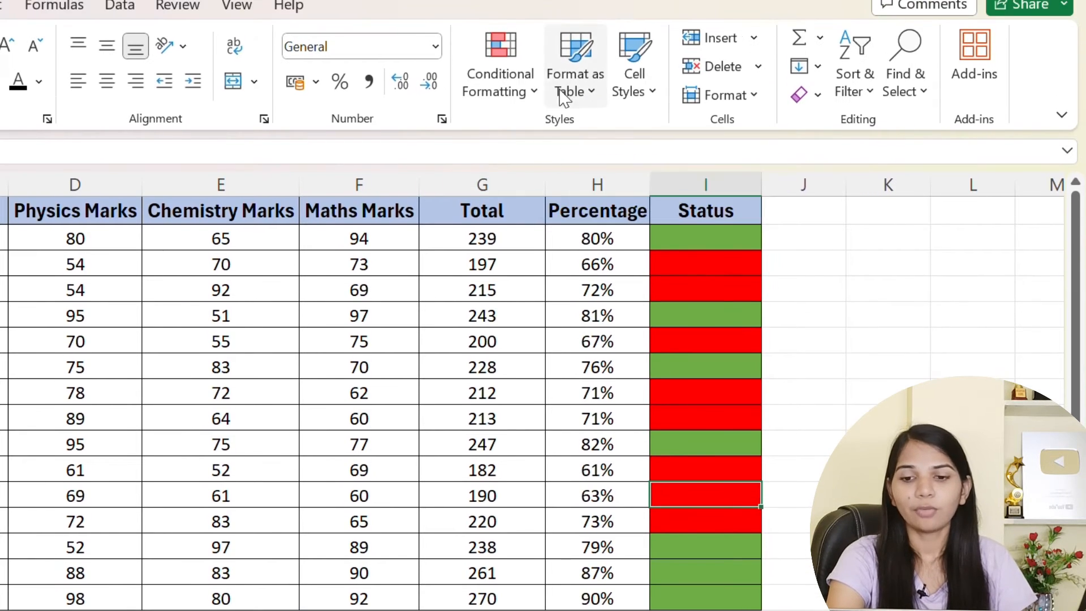
{"action": "left_click", "coordinate": [591, 94]}
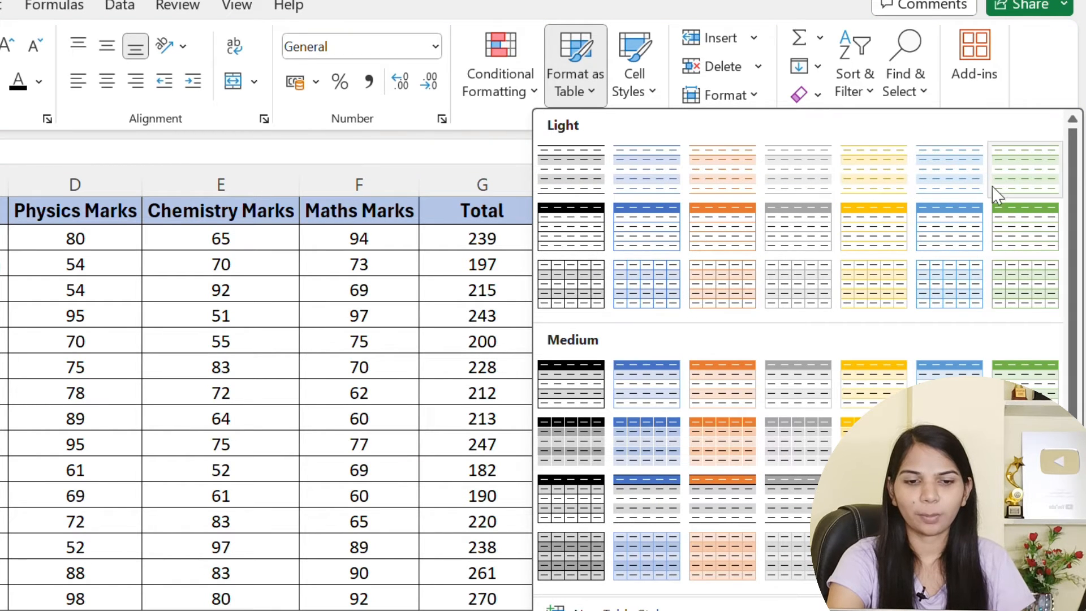
{"action": "left_click", "coordinate": [1018, 180]}
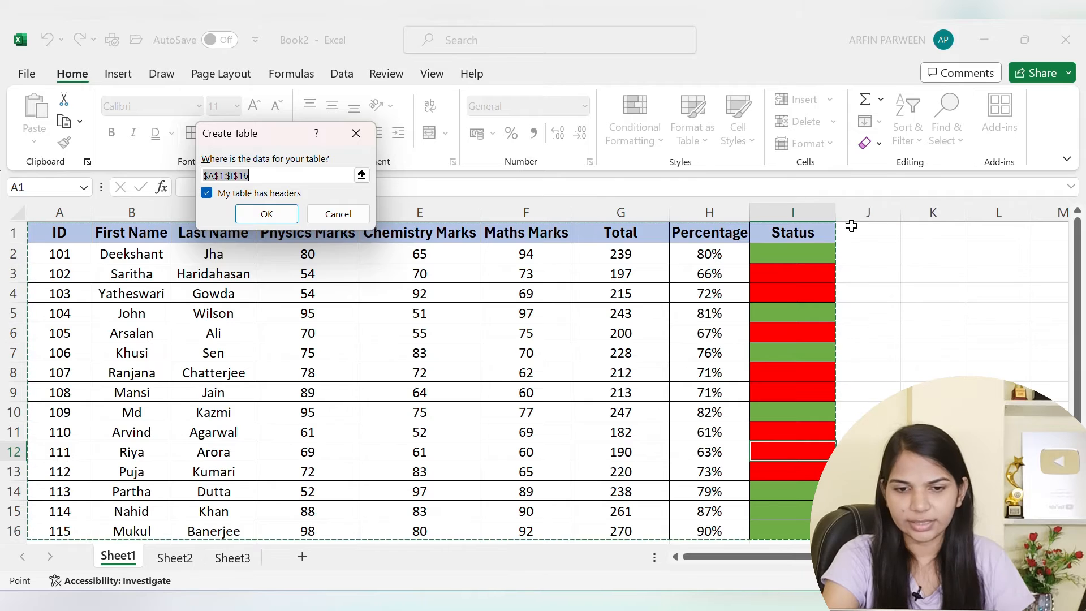
{"action": "scroll", "coordinate": [725, 374], "scroll_direction": "down", "scroll_amount": 2}
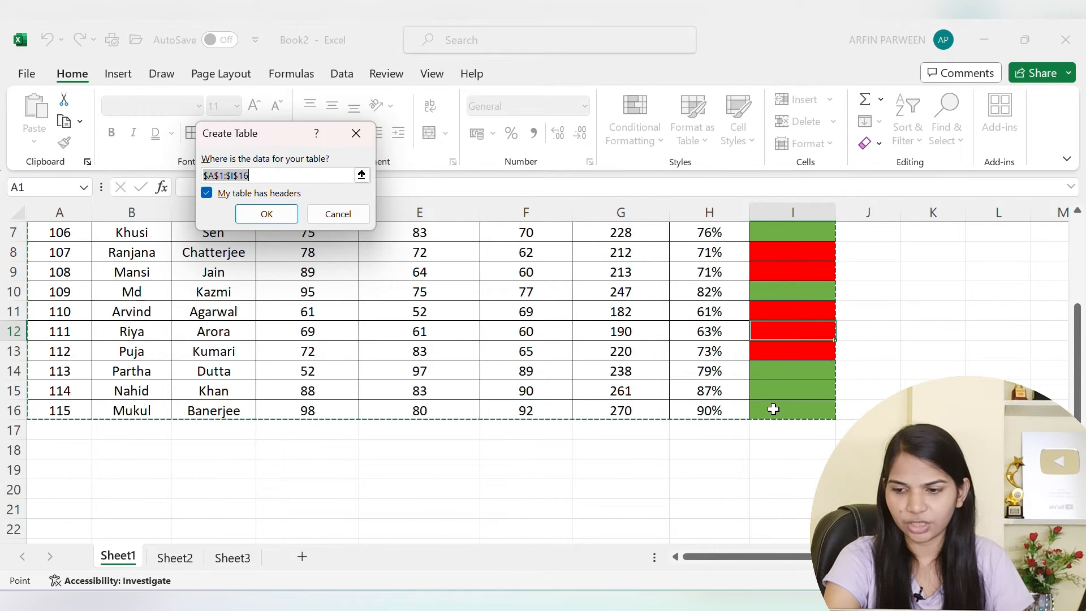
{"action": "scroll", "coordinate": [44, 369], "scroll_direction": "up", "scroll_amount": 2}
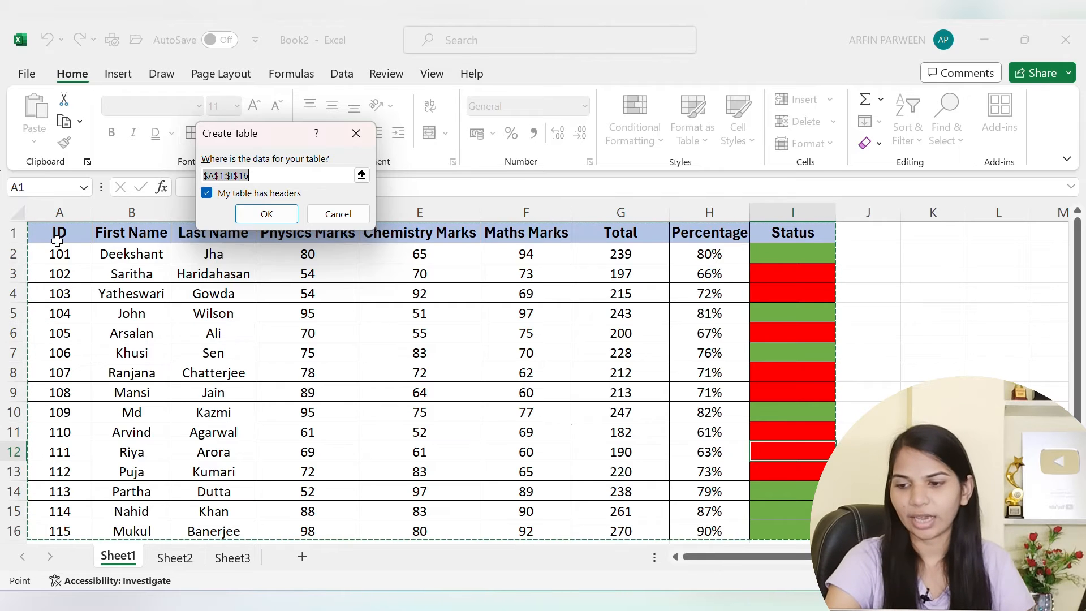
{"action": "scroll", "coordinate": [677, 403], "scroll_direction": "down", "scroll_amount": 2}
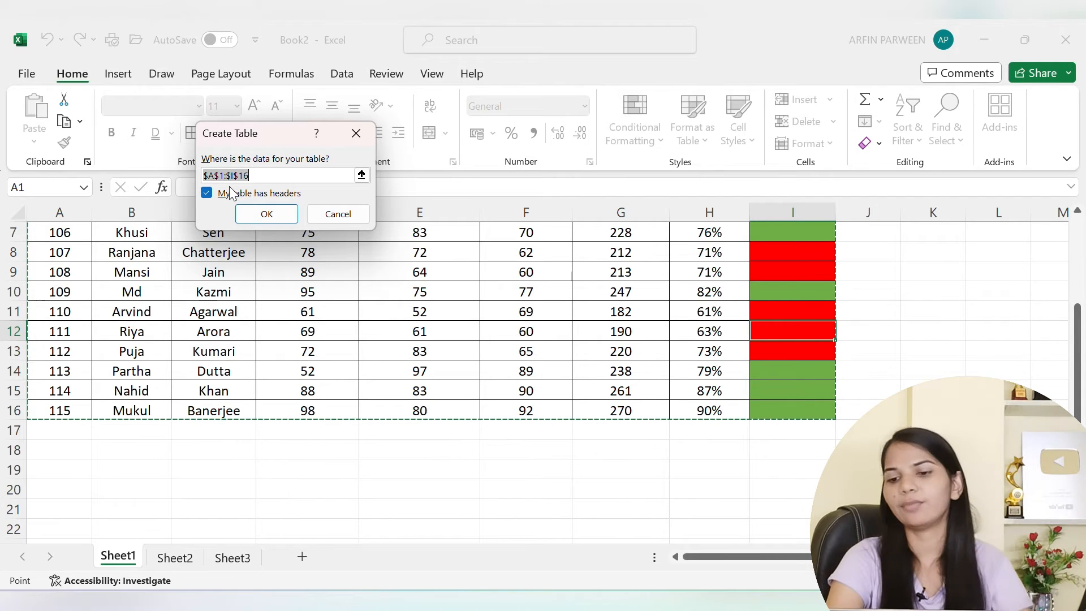
{"action": "left_click", "coordinate": [266, 175]}
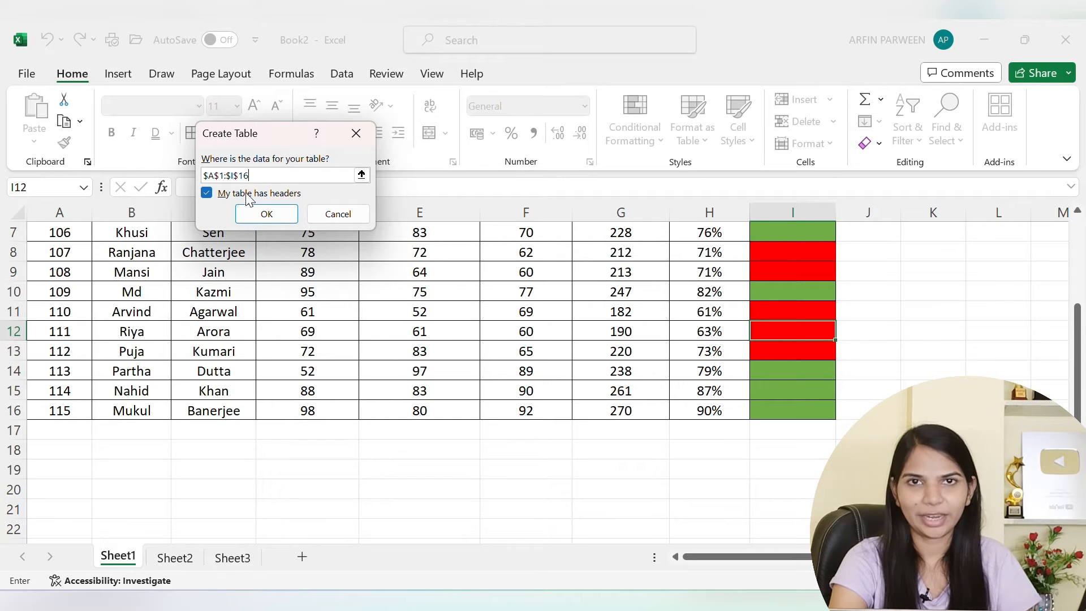
{"action": "left_click", "coordinate": [264, 214]}
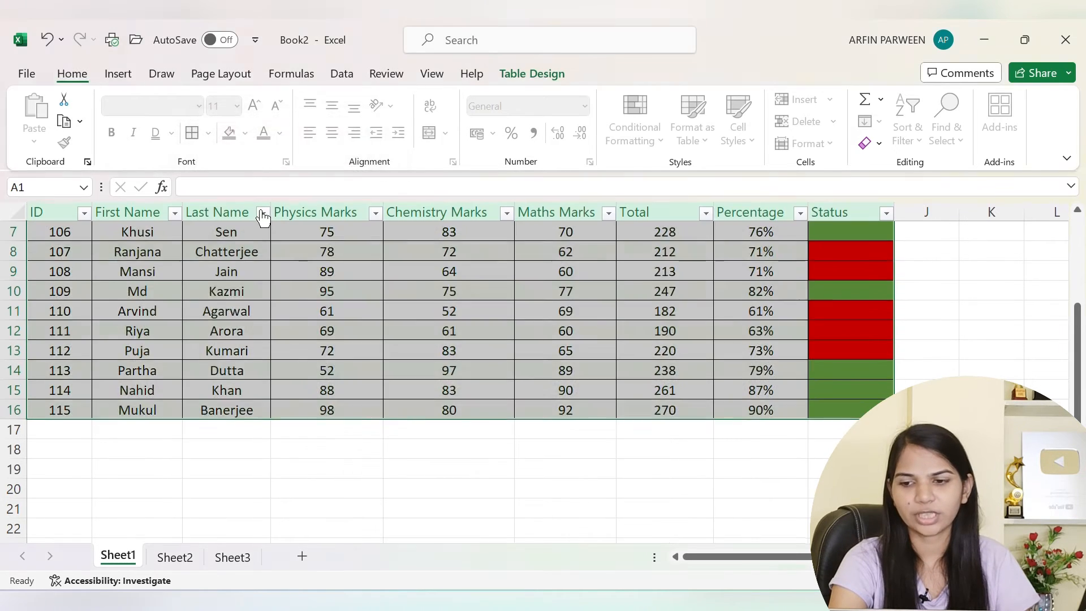
{"action": "scroll", "coordinate": [452, 266], "scroll_direction": "up", "scroll_amount": 2}
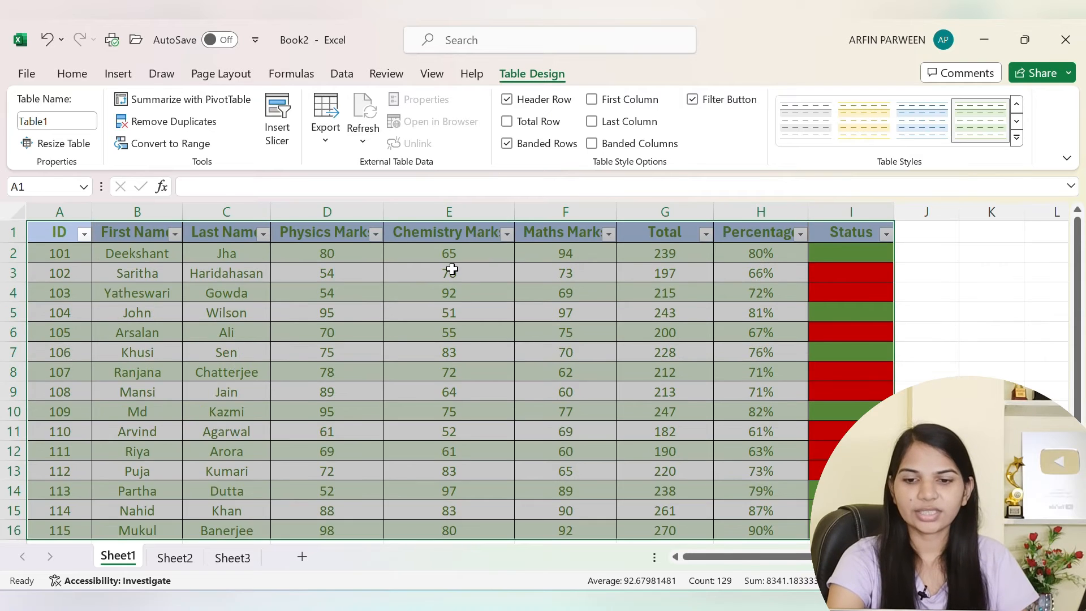
{"action": "left_click", "coordinate": [571, 300]}
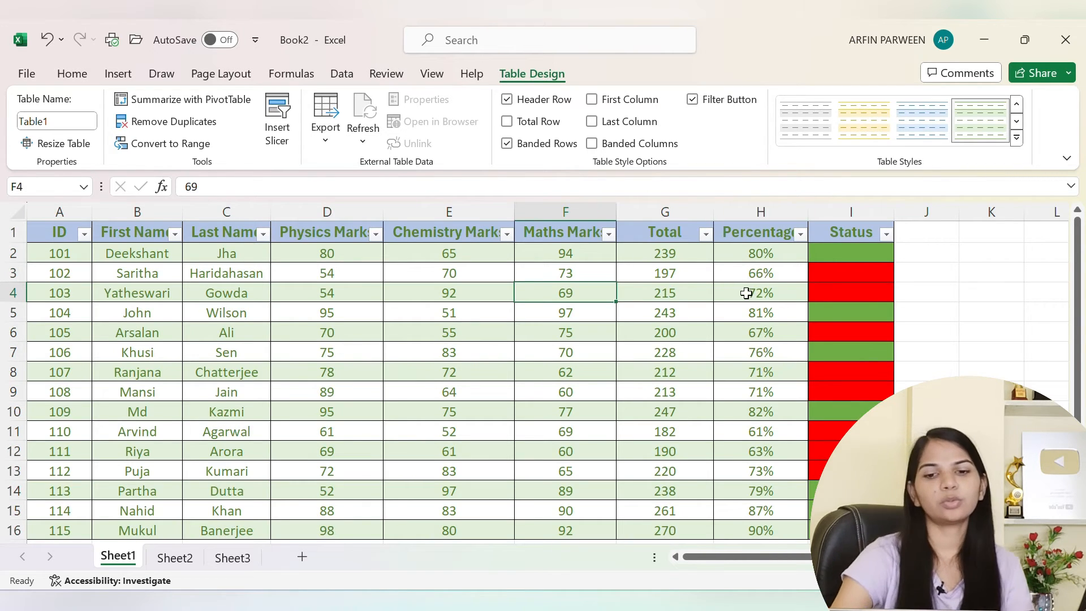
{"action": "left_click", "coordinate": [1000, 346]}
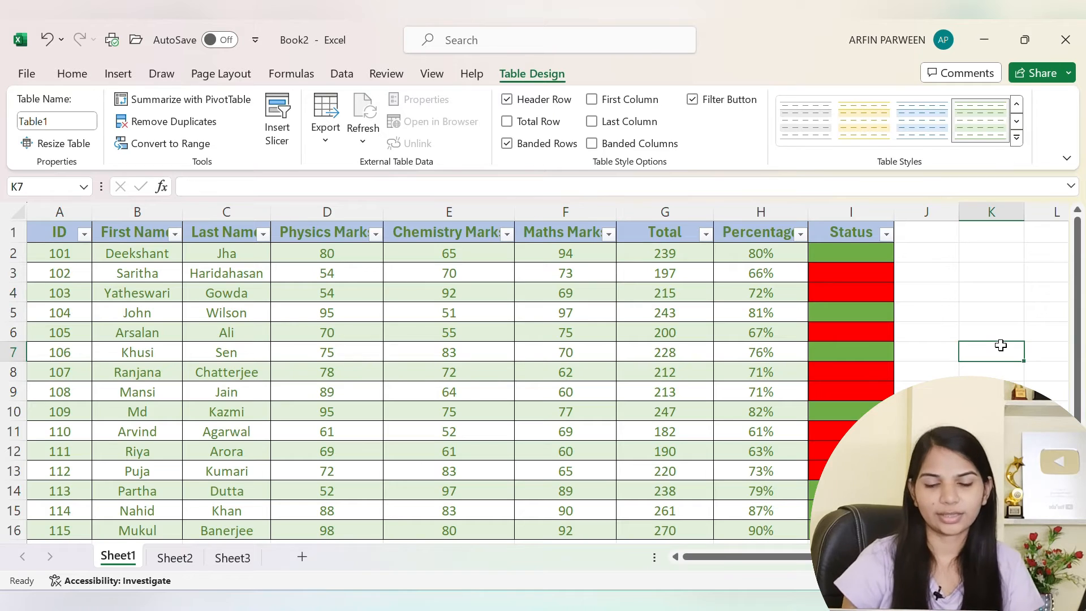
Rename the student marks table as Result.
{"action": "left_click", "coordinate": [977, 306]}
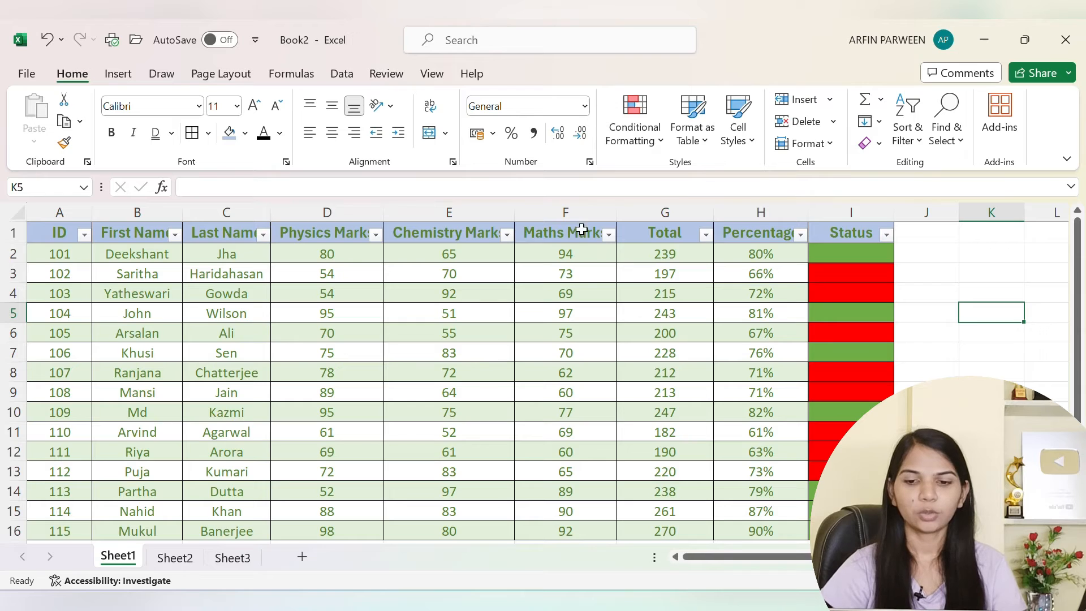
{"action": "left_click", "coordinate": [480, 325]}
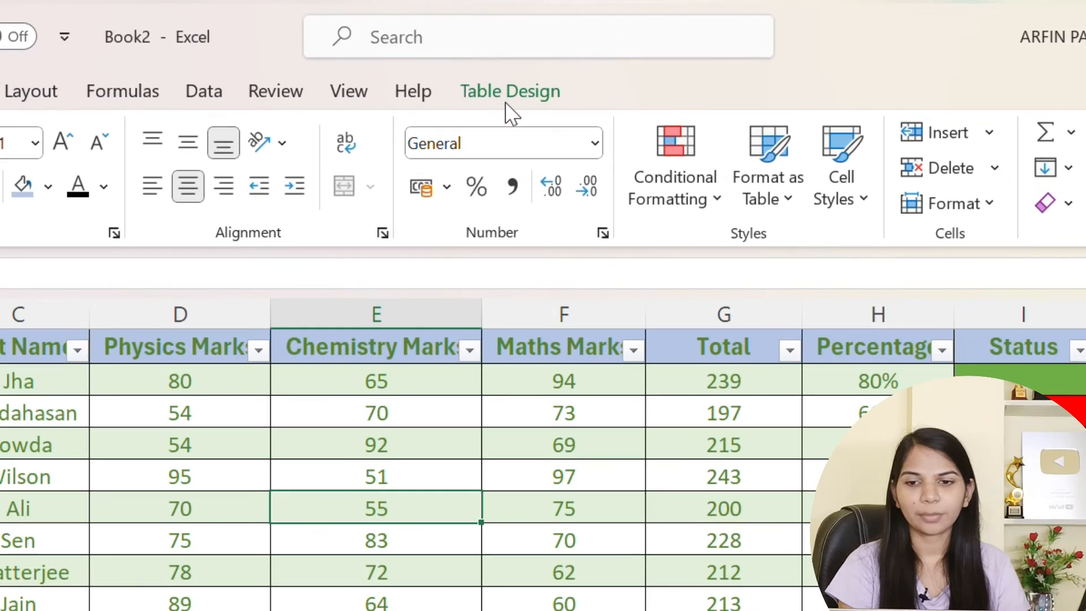
{"action": "left_click", "coordinate": [532, 79]}
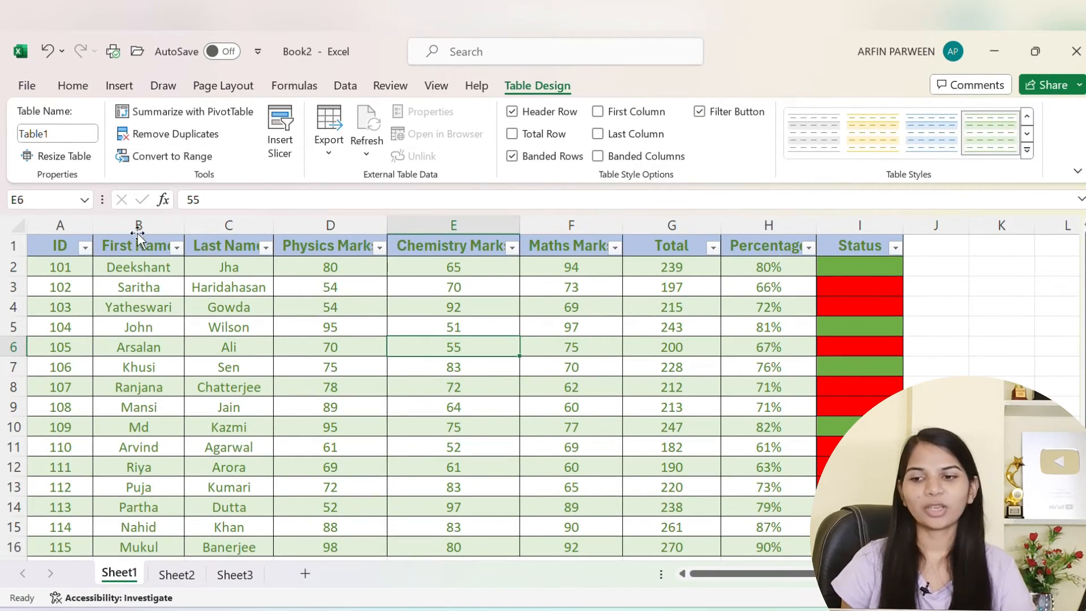
{"action": "left_click", "coordinate": [54, 134]}
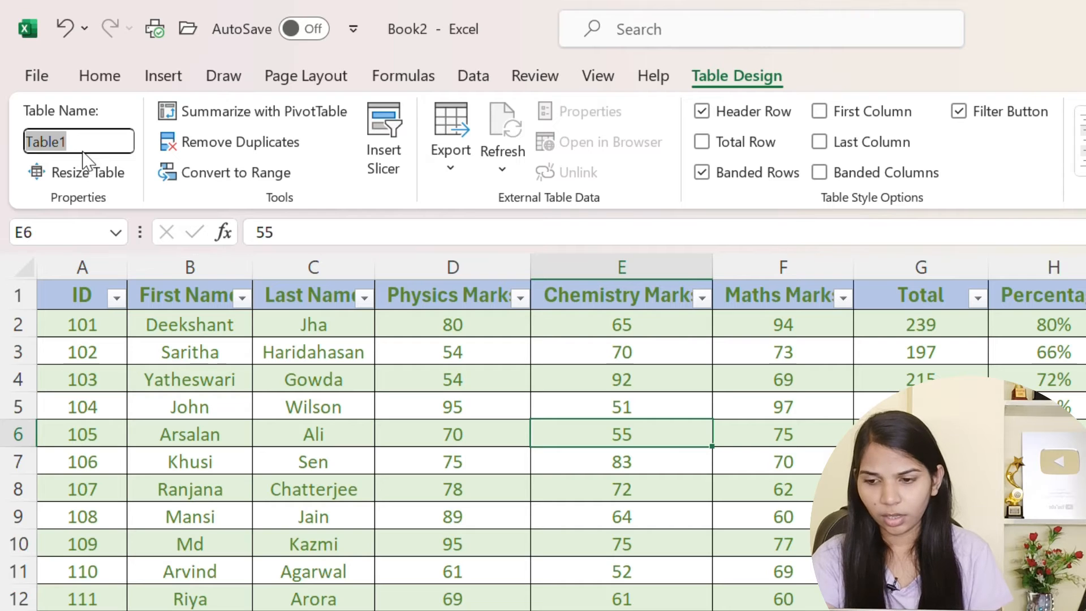
{"action": "type", "text": "Result"}
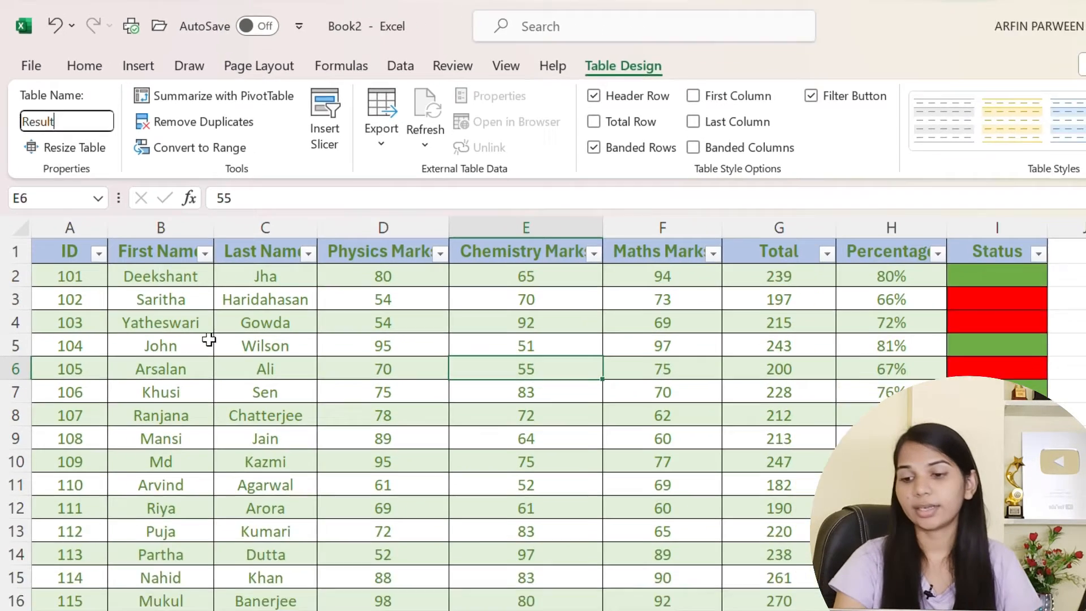
{"action": "left_click", "coordinate": [226, 404]}
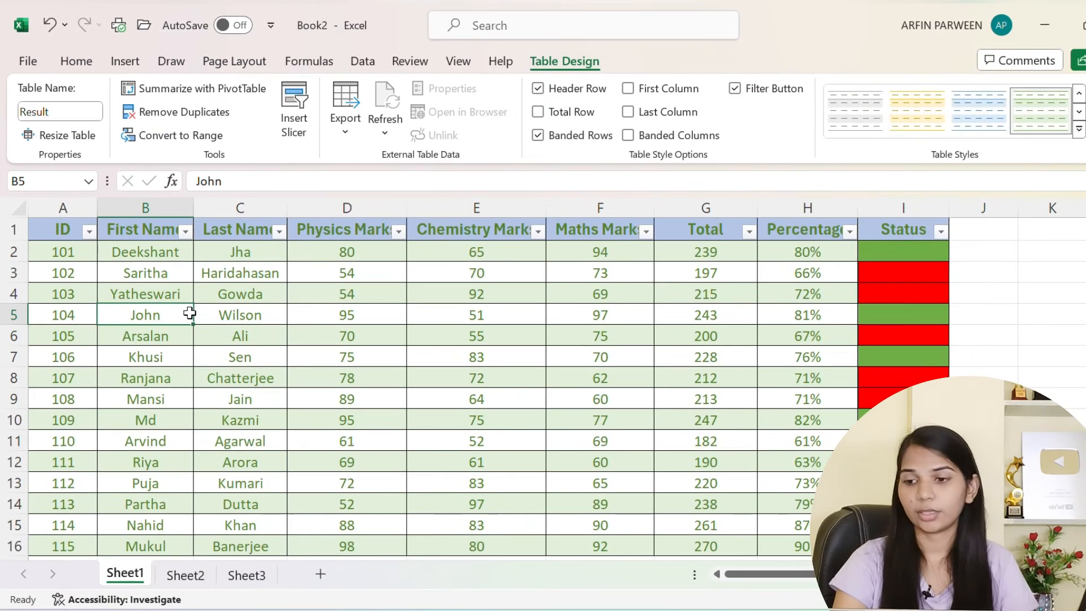
Switch to Sheet3 and jump from there to the Result table by its name.
{"action": "left_click", "coordinate": [259, 583]}
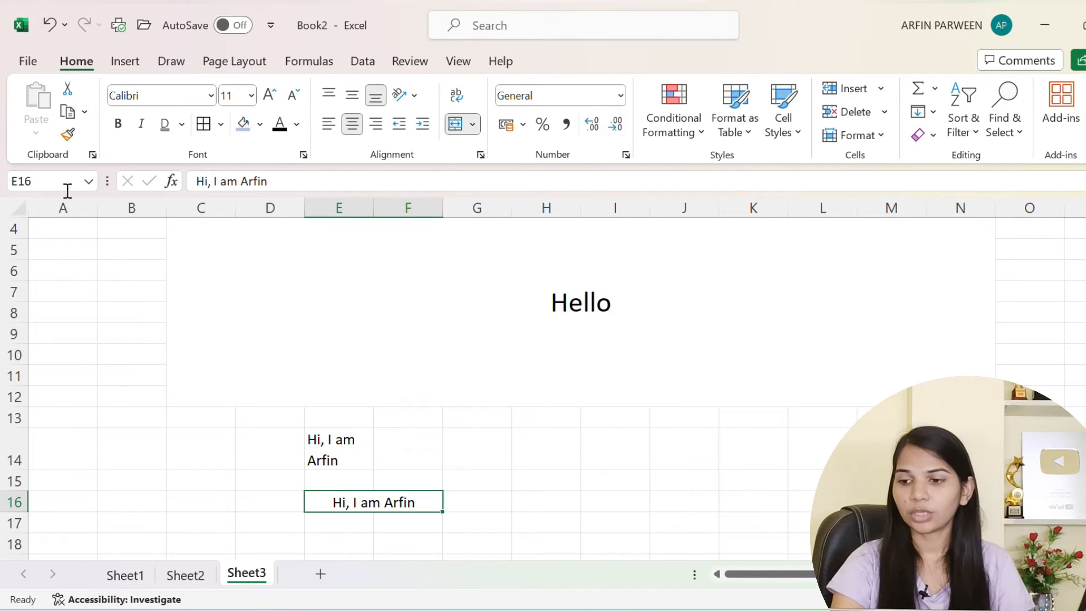
{"action": "left_click", "coordinate": [88, 182]}
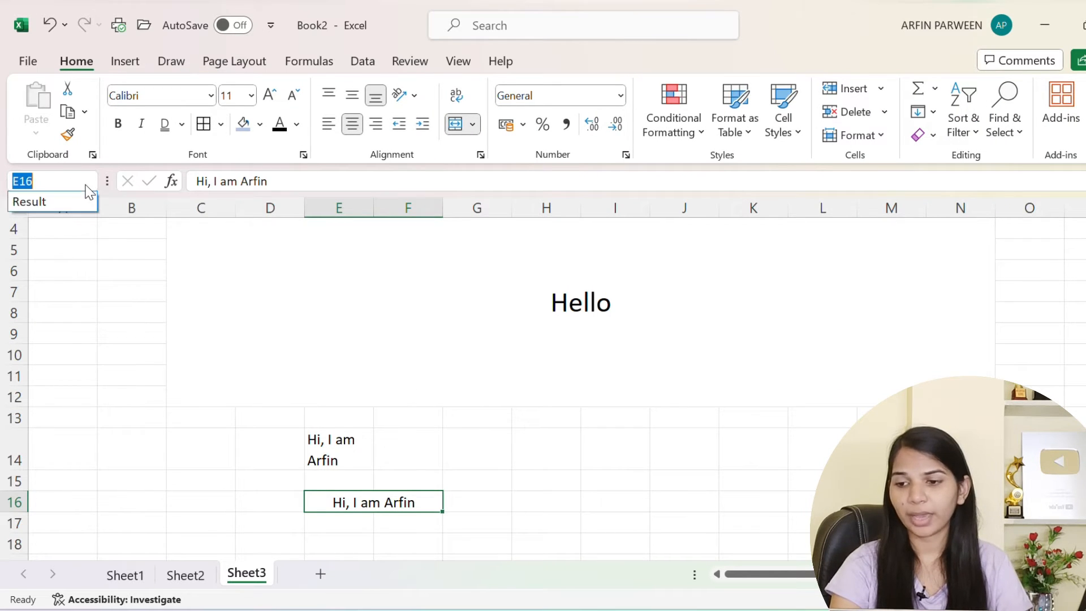
{"action": "left_click", "coordinate": [33, 205]}
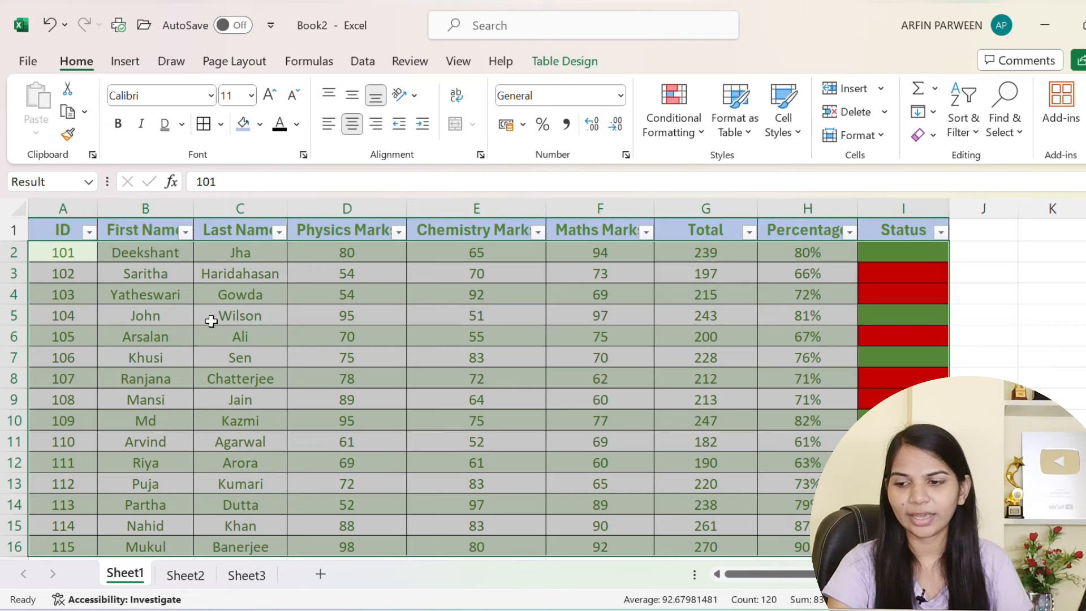
{"action": "left_click", "coordinate": [320, 349]}
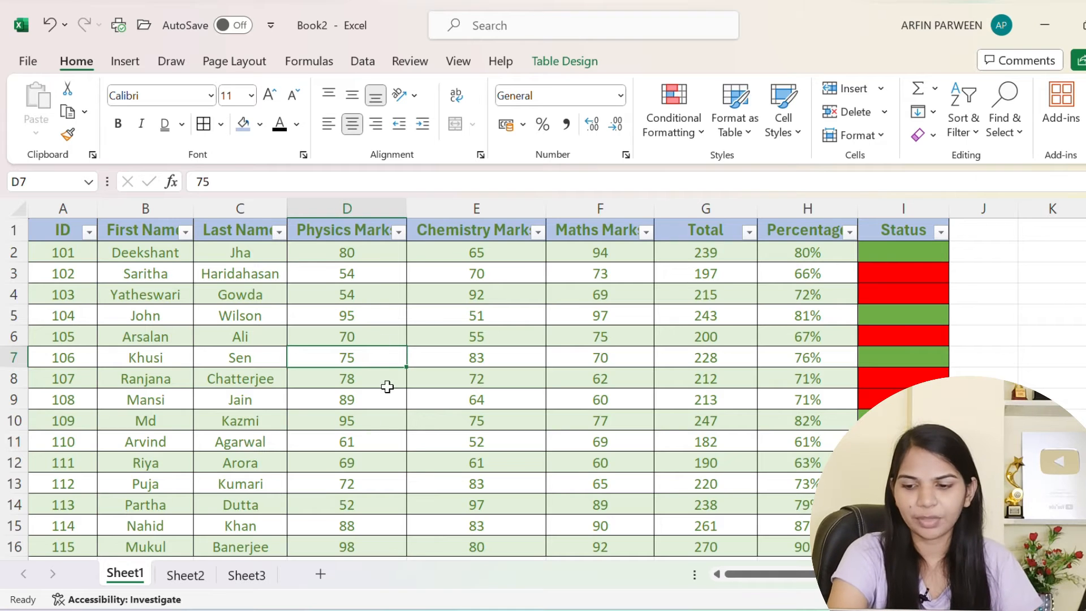
Insert a blank row above the record with ID 107, at row 8 of the table.
{"action": "left_click", "coordinate": [567, 68]}
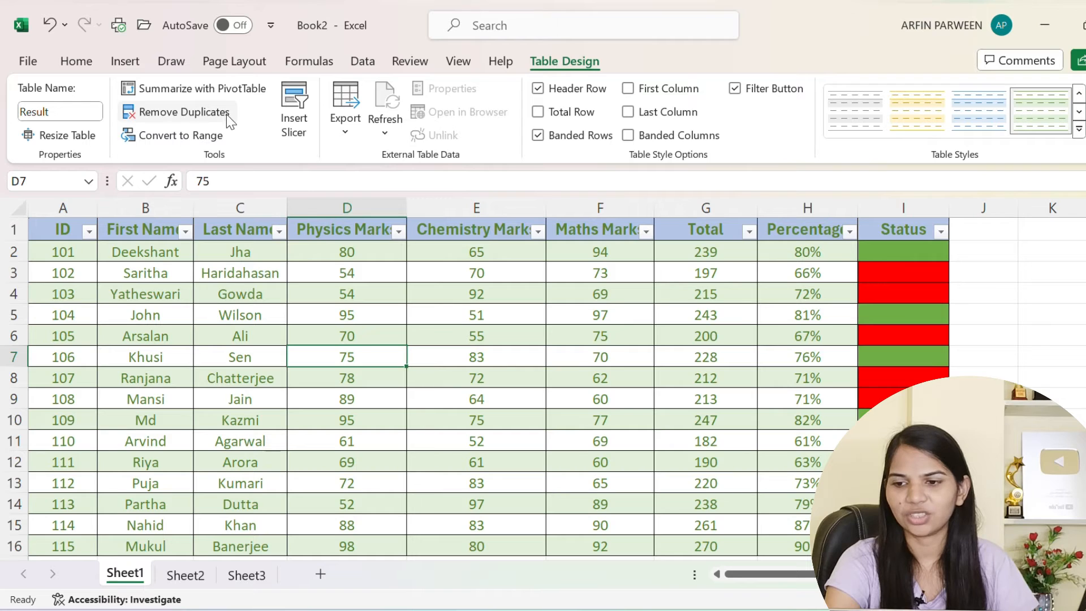
{"action": "left_click", "coordinate": [12, 379]}
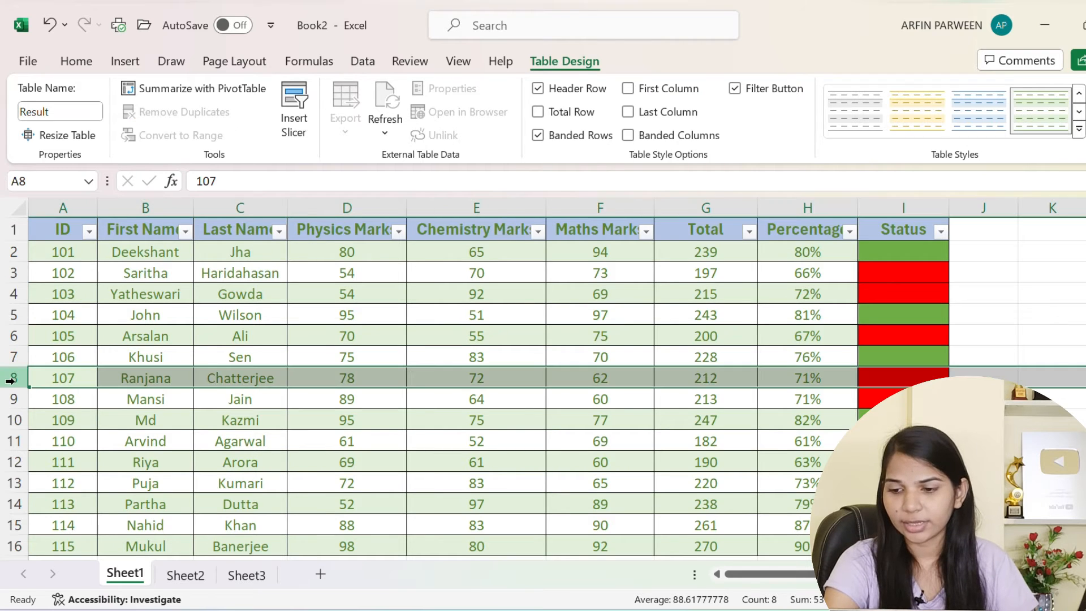
{"action": "right_click", "coordinate": [10, 380]}
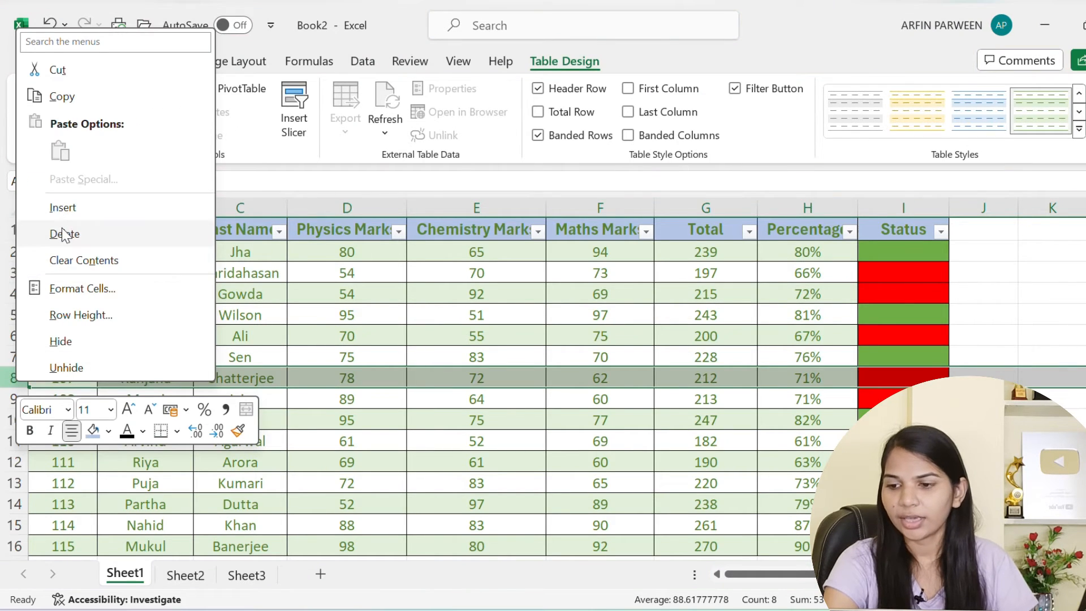
{"action": "left_click", "coordinate": [67, 207]}
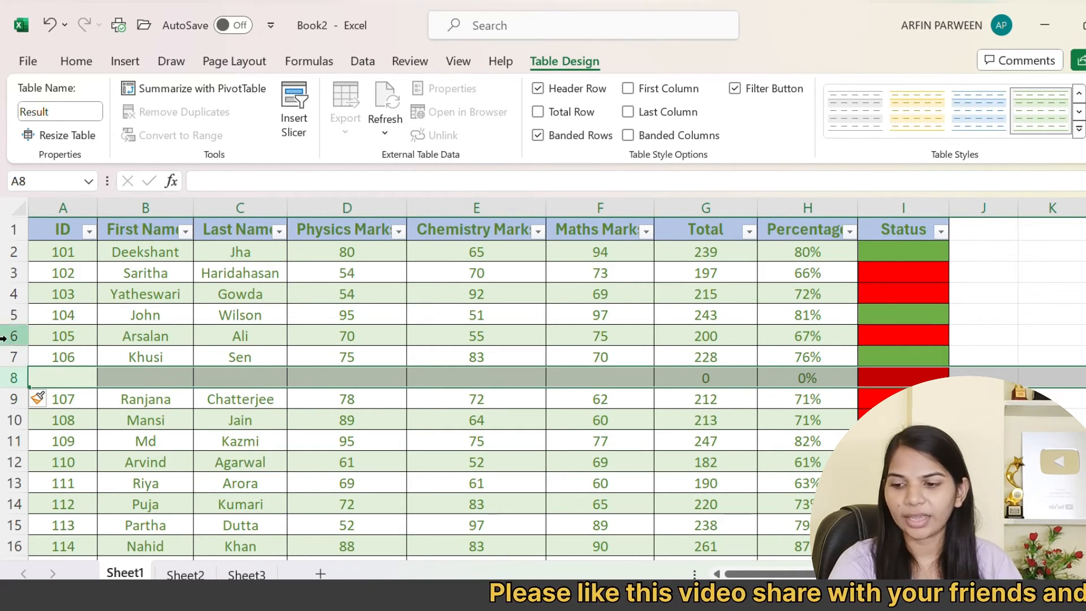
{"action": "right_click", "coordinate": [13, 378]}
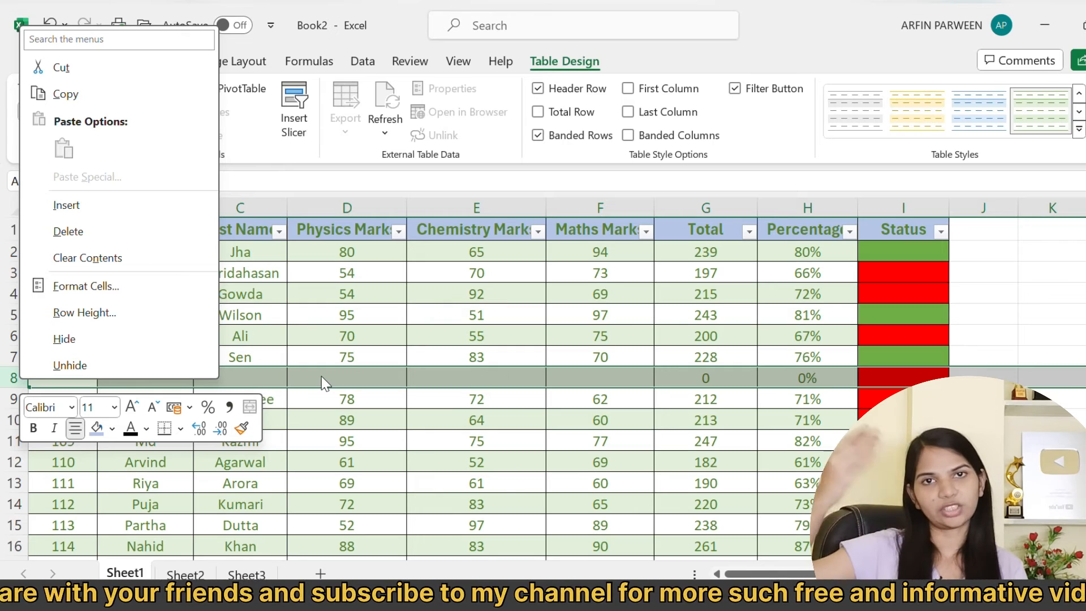
{"action": "key", "text": "Escape"}
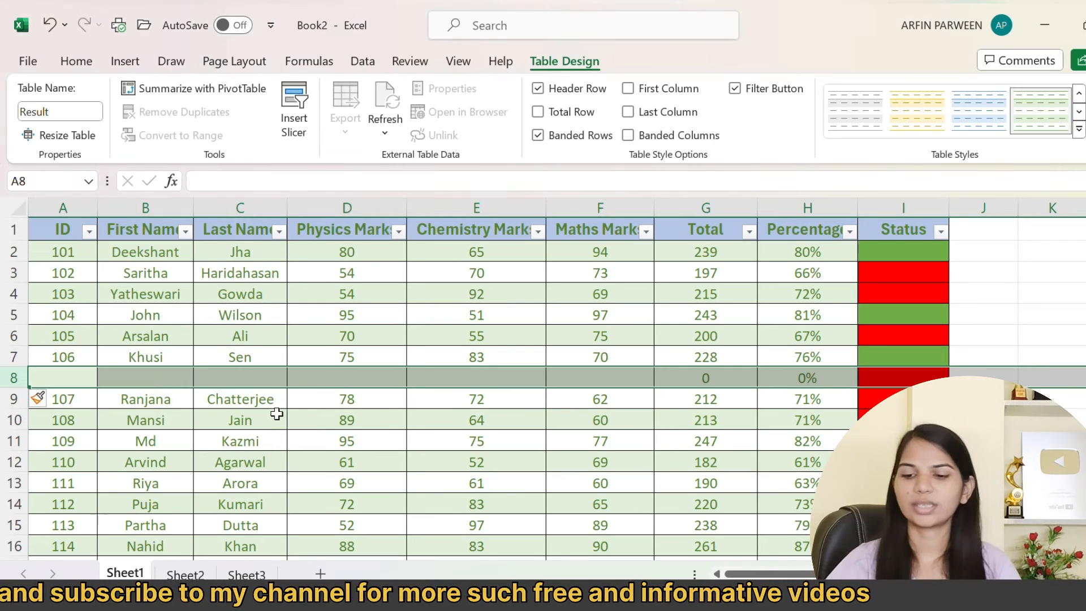
Copy the ID 107 record from row 9 into the blank row 8.
{"action": "left_click", "coordinate": [14, 399]}
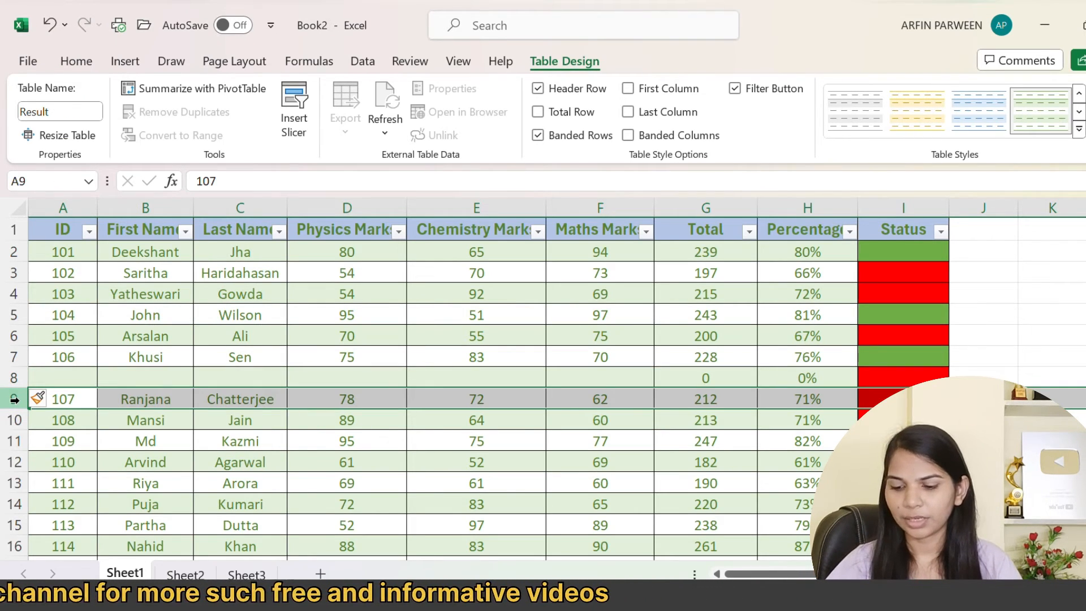
{"action": "key", "text": "ctrl+c"}
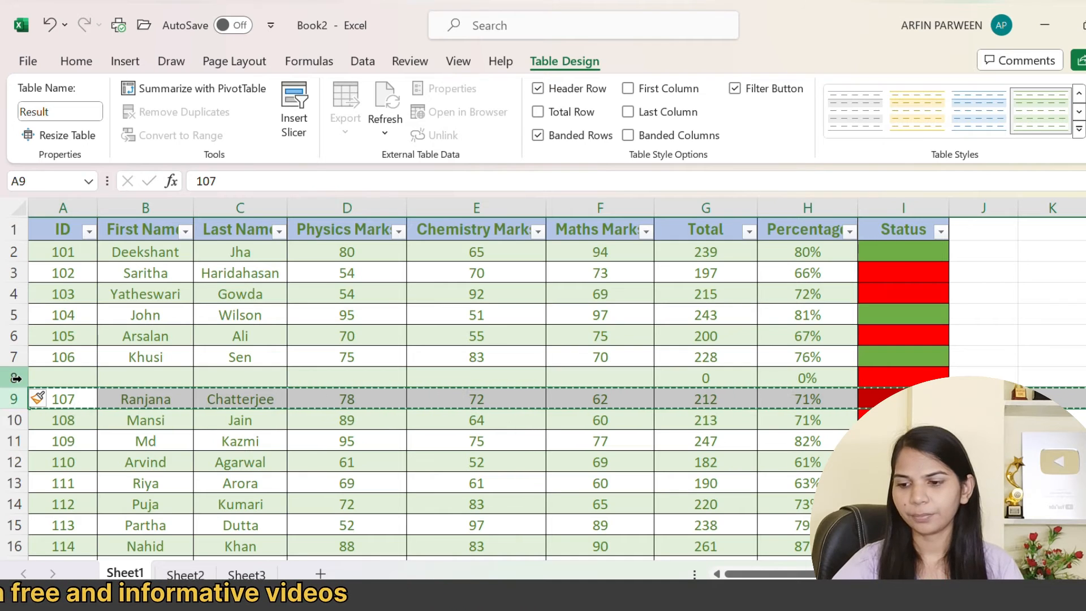
{"action": "left_click", "coordinate": [15, 378]}
{"action": "key", "text": "ctrl+v"}
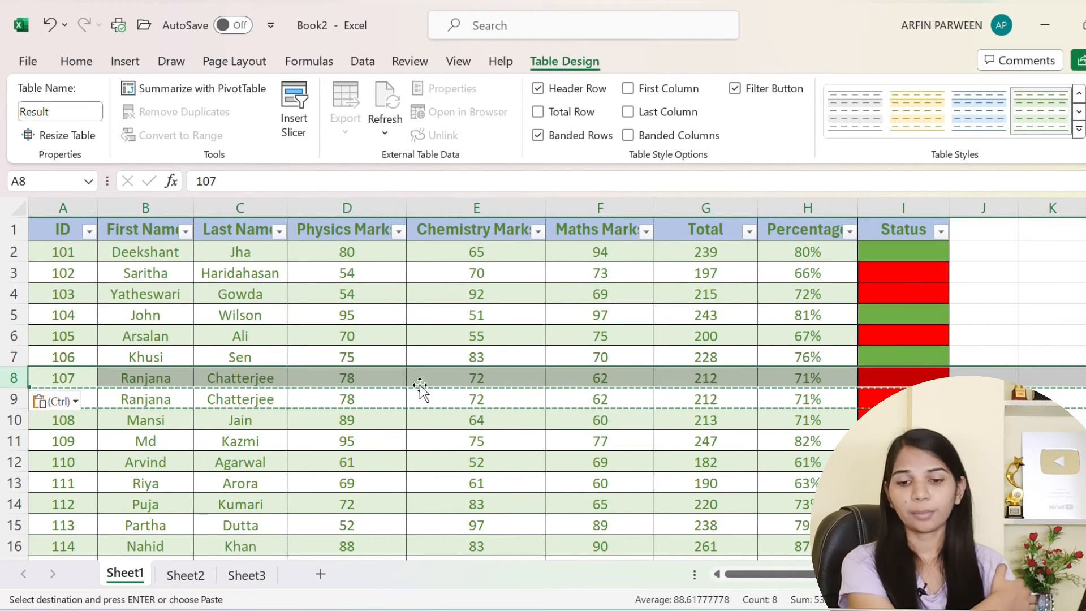
Set the marks in row 8 to 67 for Physics, 89 for Chemistry and 87 for Maths.
{"action": "left_click", "coordinate": [377, 380]}
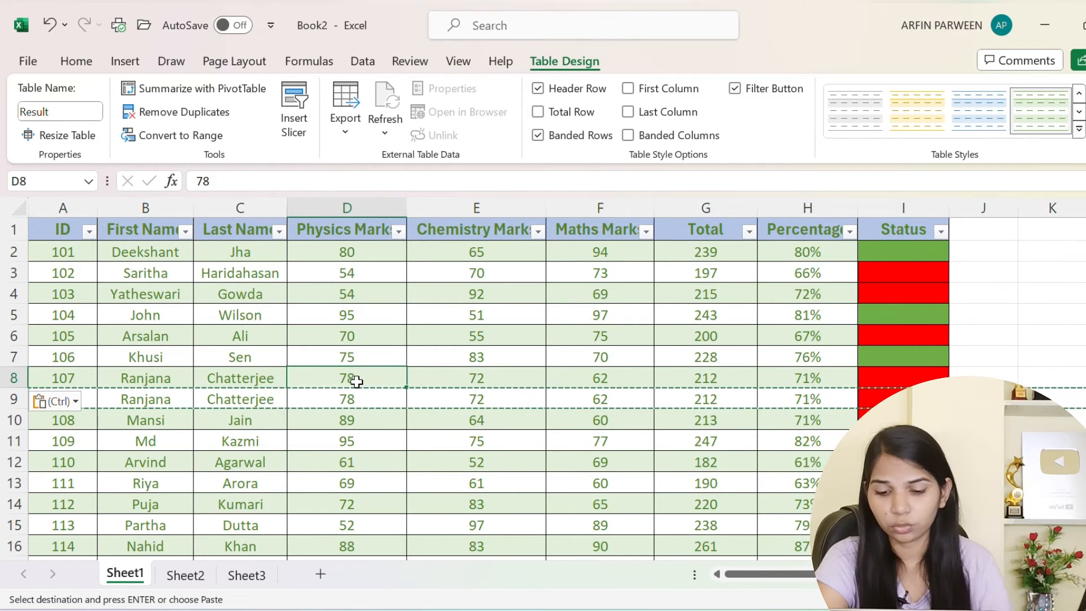
{"action": "type", "text": "67"}
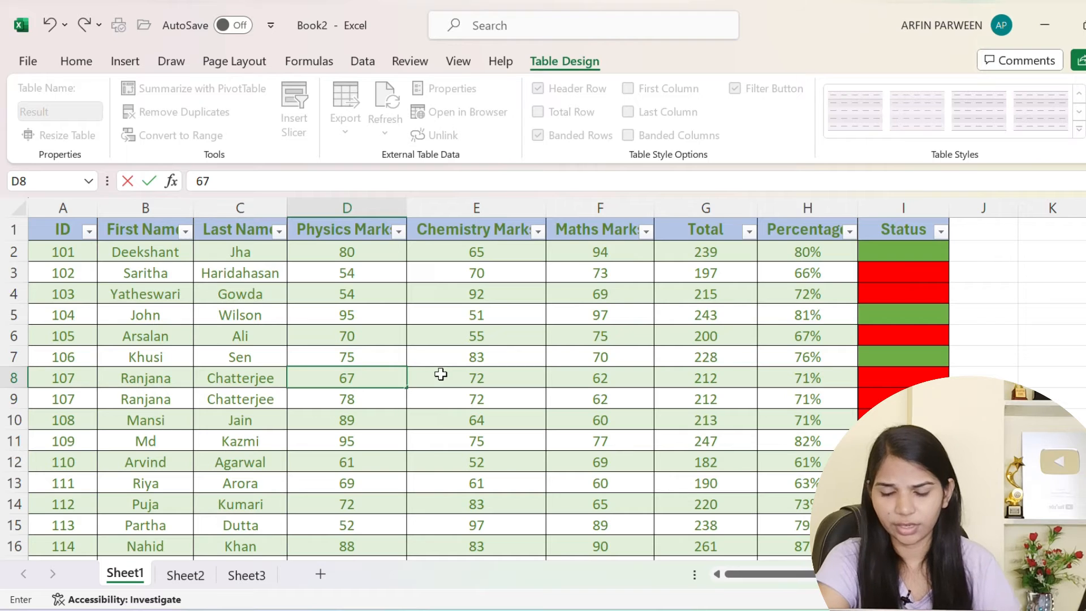
{"action": "left_click", "coordinate": [441, 374]}
{"action": "type", "text": "89"}
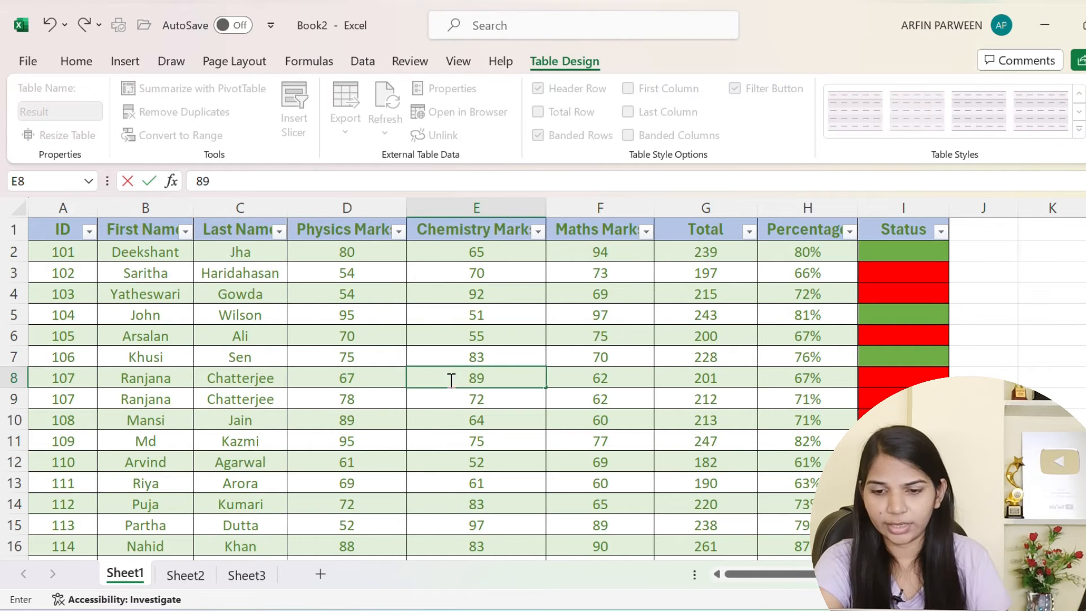
{"action": "left_click", "coordinate": [576, 378]}
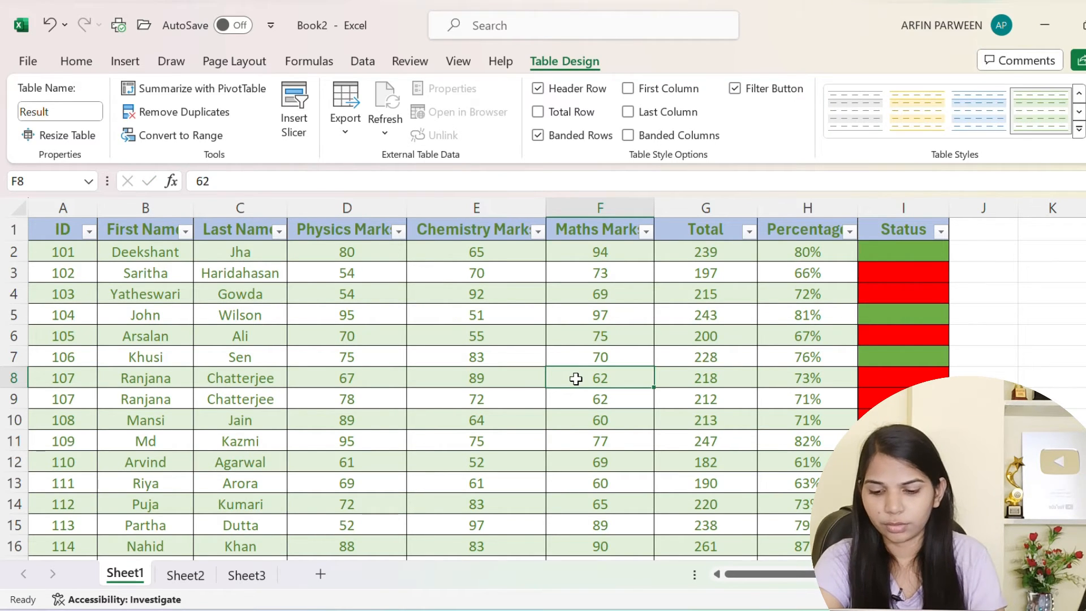
{"action": "type", "text": "87"}
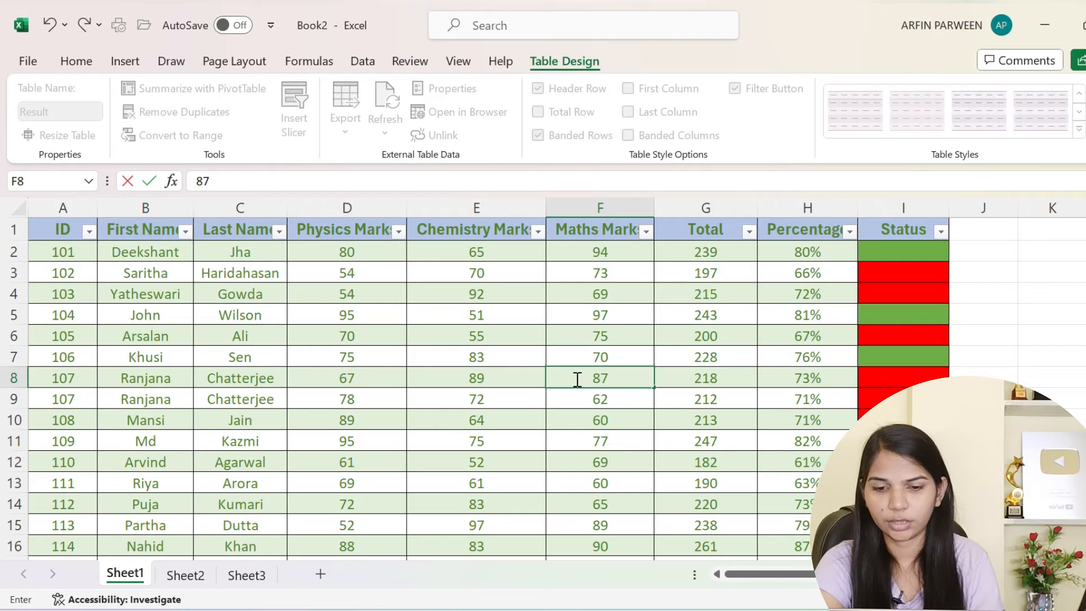
{"action": "left_click", "coordinate": [668, 379]}
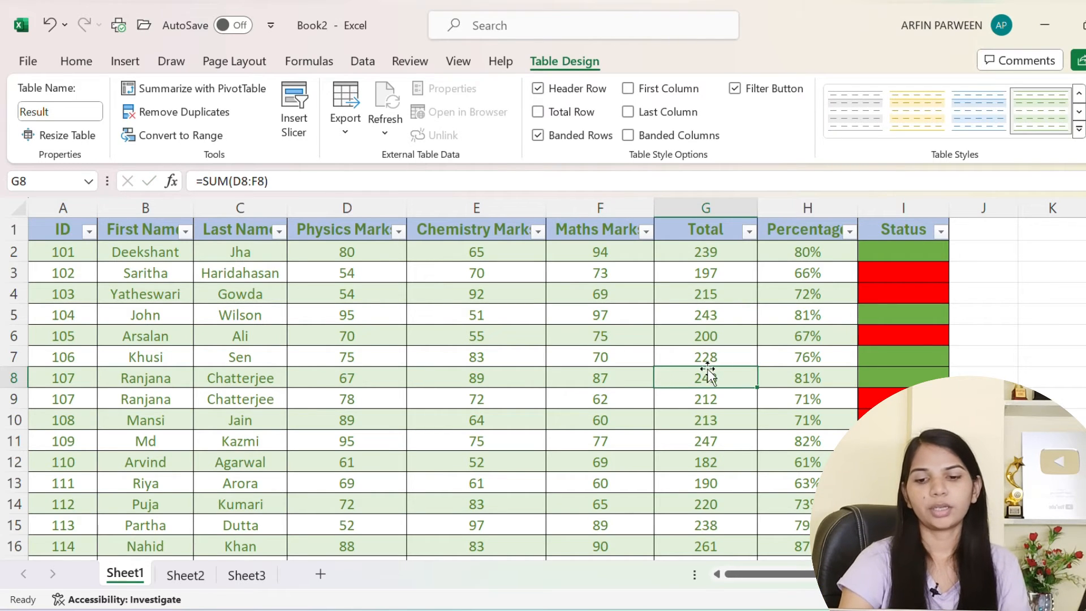
Check the Percentage and Status of row 8, and compare the ID, names and marks of rows 8 and 9.
{"action": "left_click", "coordinate": [796, 376]}
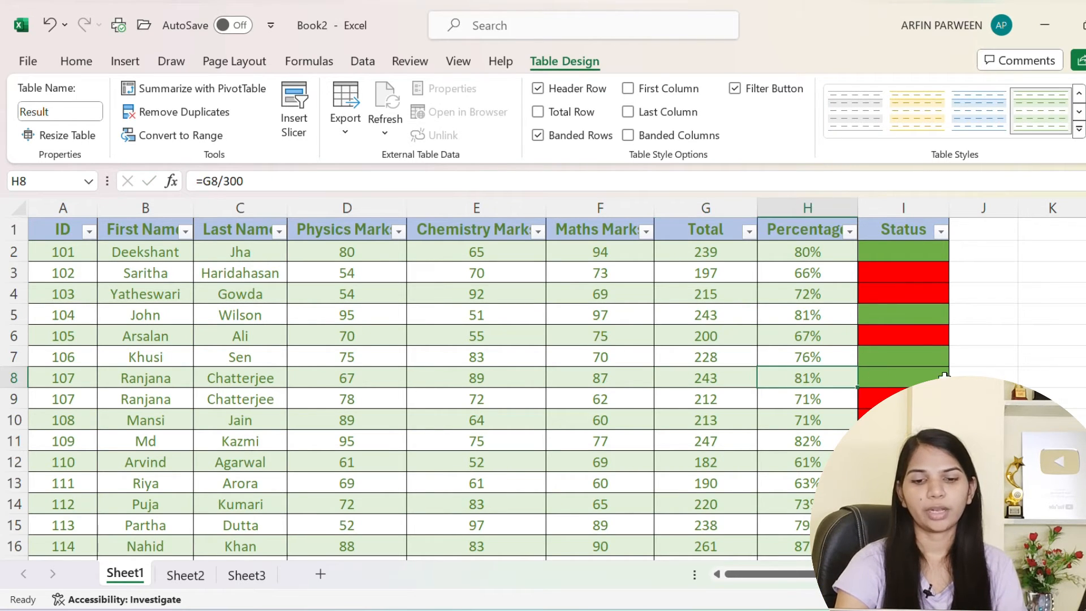
{"action": "left_click", "coordinate": [943, 377]}
{"action": "left_click", "coordinate": [983, 398]}
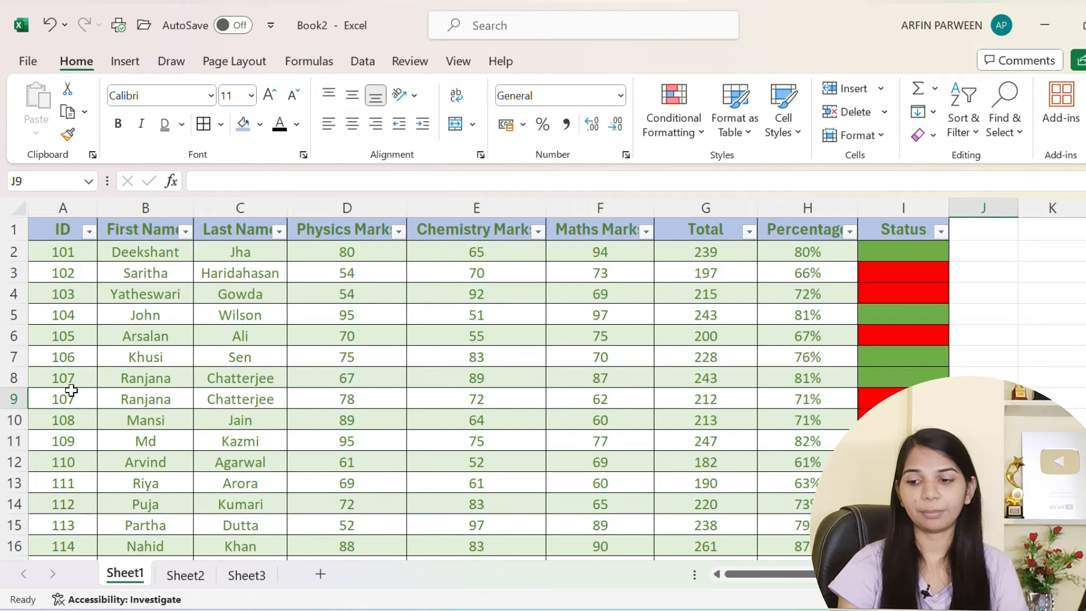
{"action": "left_click_drag", "start_coordinate": [61, 380], "coordinate": [256, 399]}
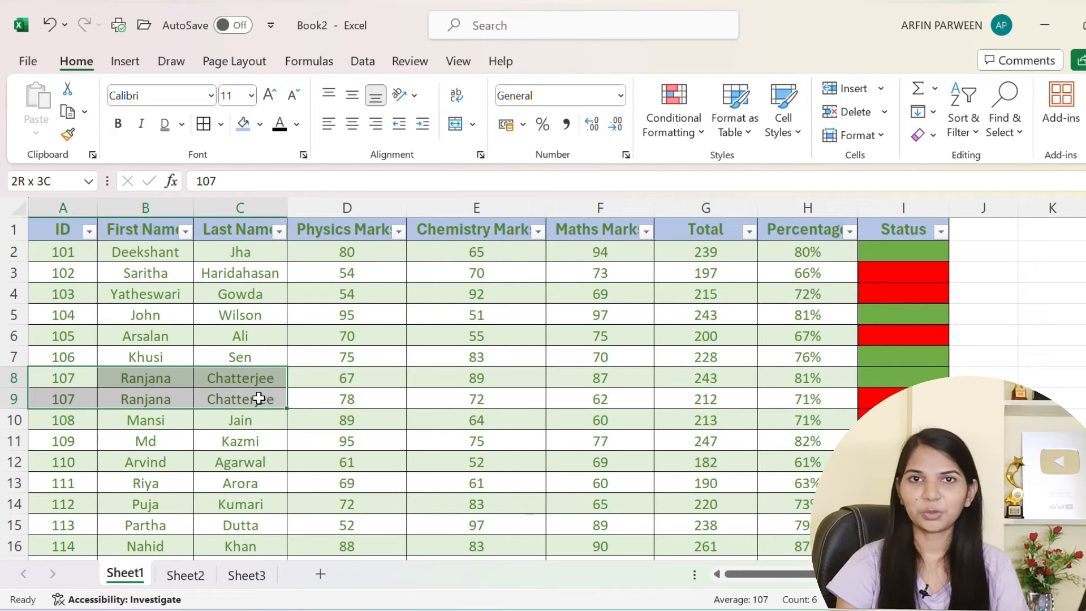
{"action": "left_click_drag", "start_coordinate": [312, 378], "coordinate": [732, 392]}
{"action": "left_click", "coordinate": [720, 397]}
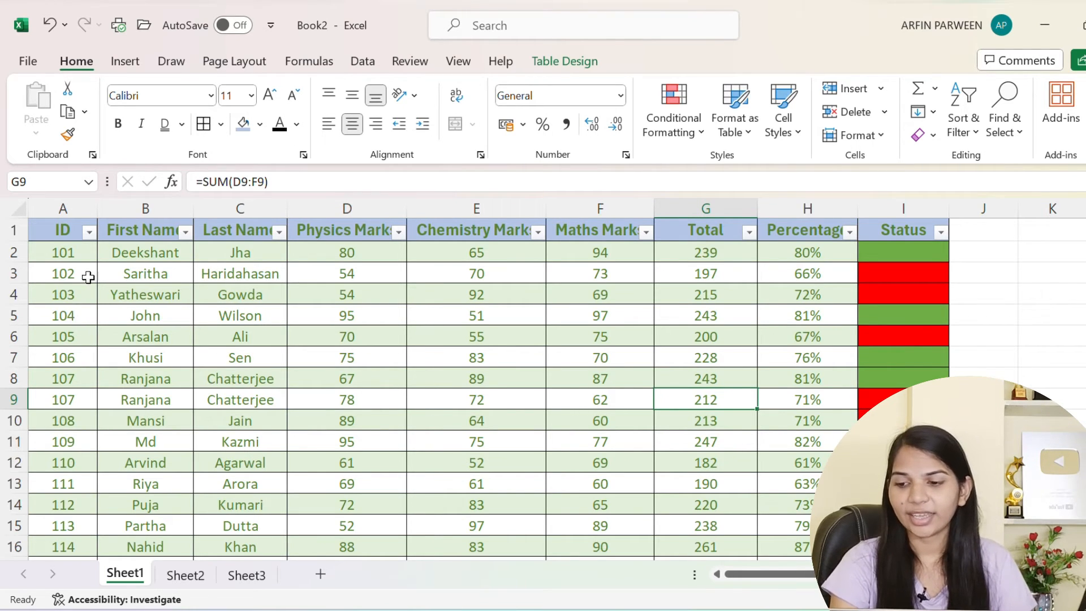
Remove duplicate records from the Result table, comparing only the ID, First Name and Last Name columns.
{"action": "left_click", "coordinate": [560, 65]}
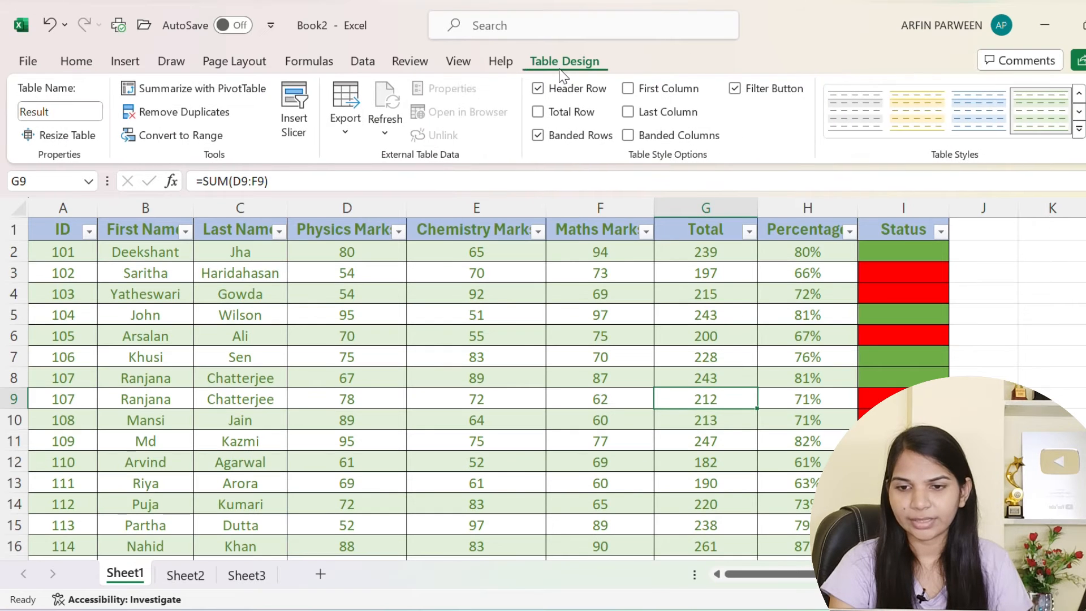
{"action": "left_click", "coordinate": [137, 117]}
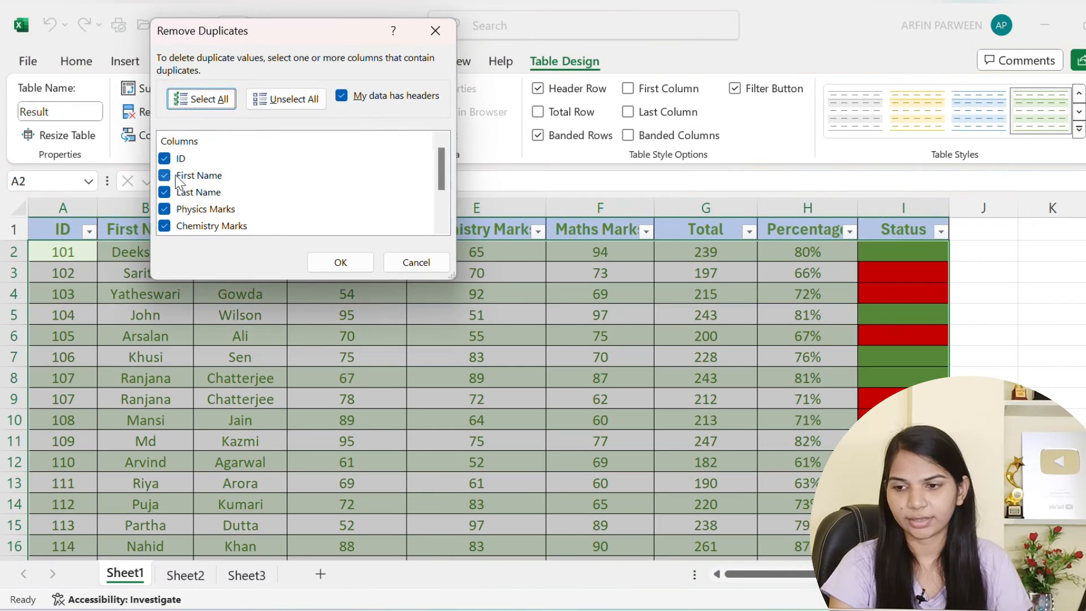
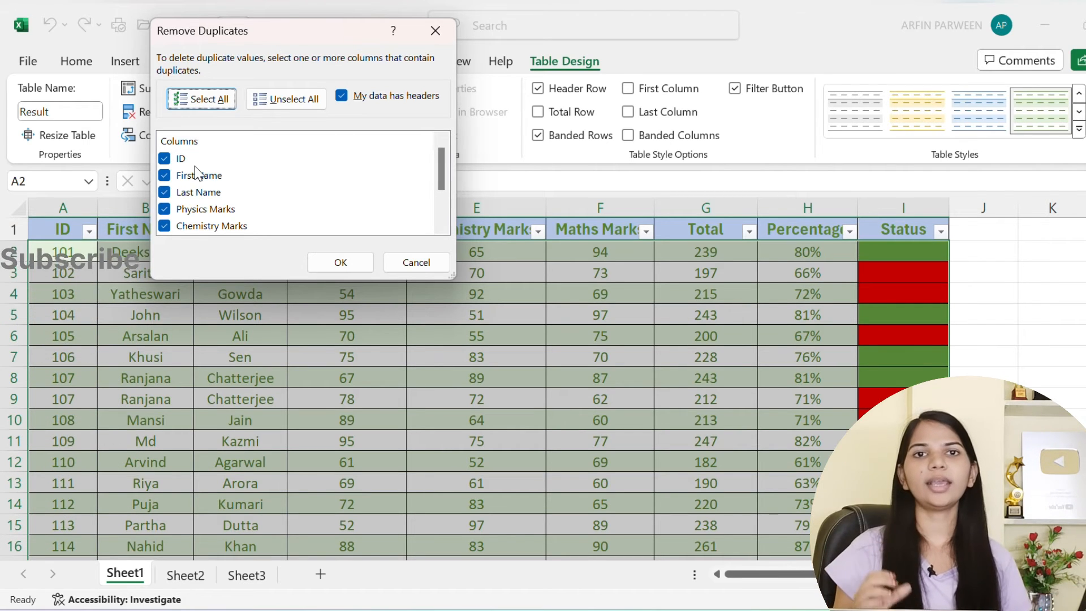
{"action": "left_click", "coordinate": [286, 100]}
{"action": "left_click", "coordinate": [165, 160]}
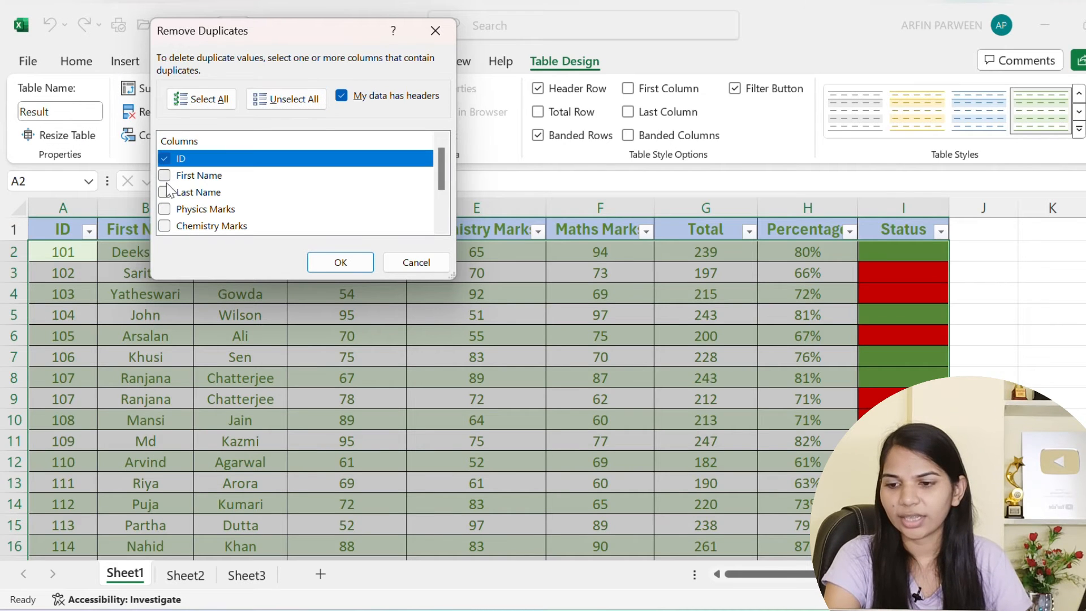
{"action": "left_click", "coordinate": [165, 176]}
{"action": "left_click", "coordinate": [165, 191]}
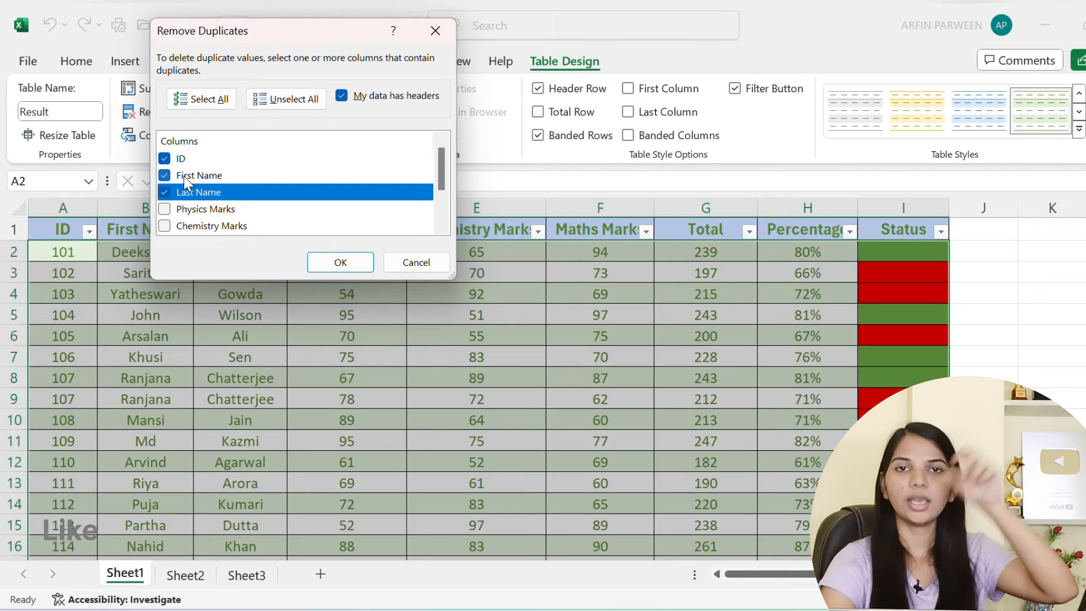
{"action": "left_click", "coordinate": [331, 262]}
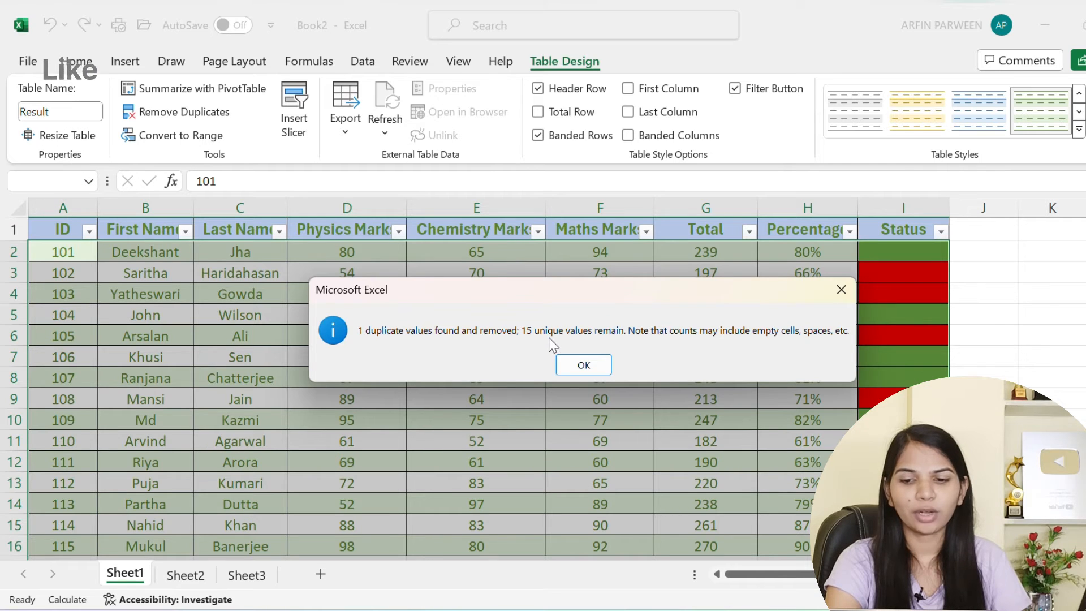
Close the duplicate removal report and examine the remaining ID 107 record in row 8.
{"action": "left_click", "coordinate": [577, 364]}
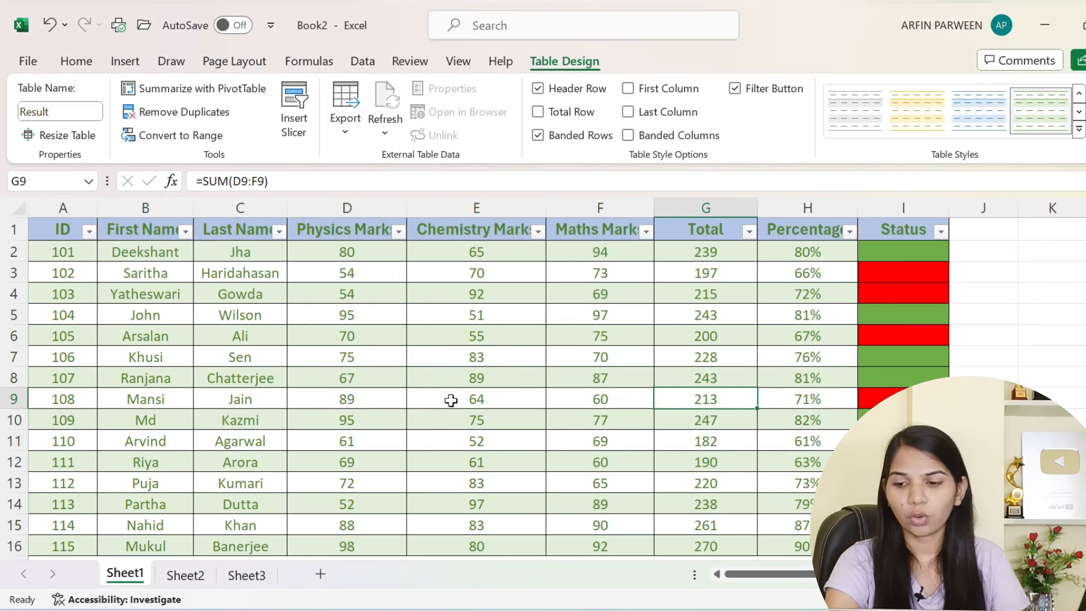
{"action": "left_click_drag", "start_coordinate": [60, 377], "coordinate": [826, 379]}
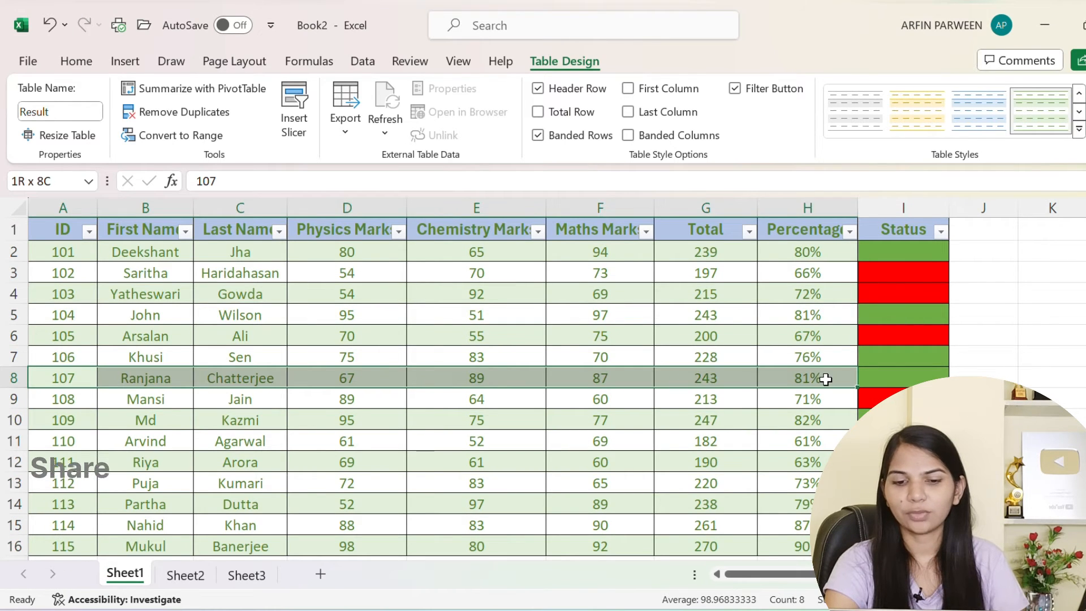
{"action": "left_click", "coordinate": [766, 402]}
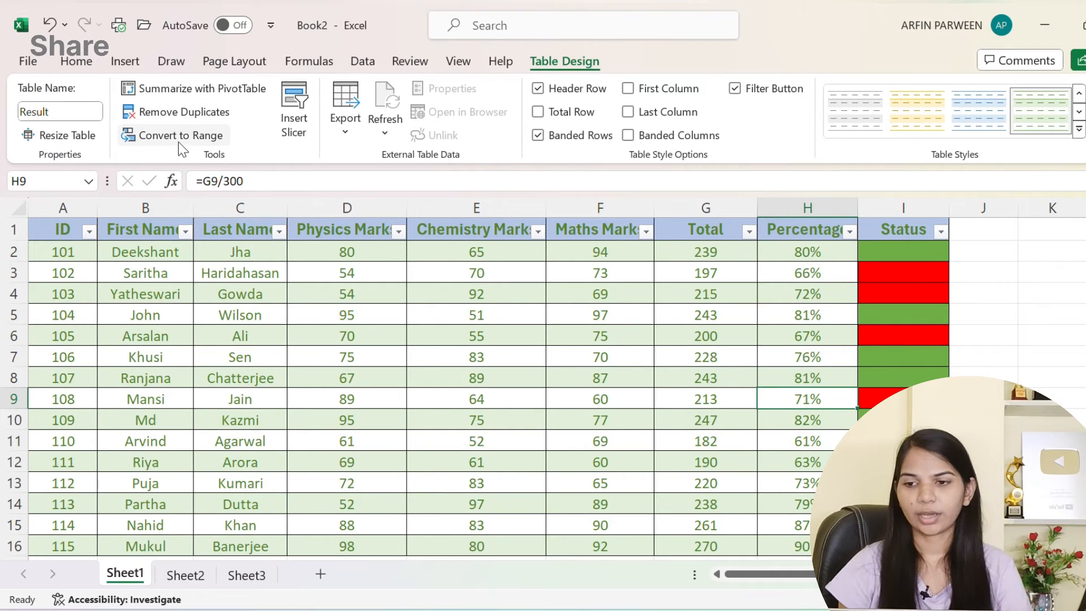
Insert a slicer for the Percentage column and place it beside the Status column, outside the table.
{"action": "left_click", "coordinate": [295, 113]}
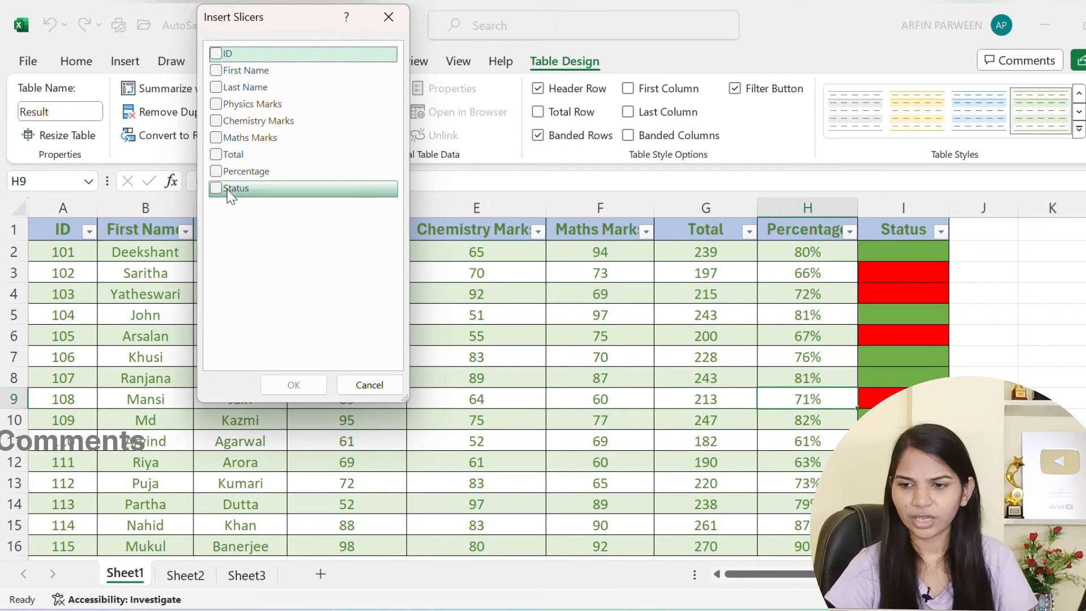
{"action": "left_click", "coordinate": [218, 171]}
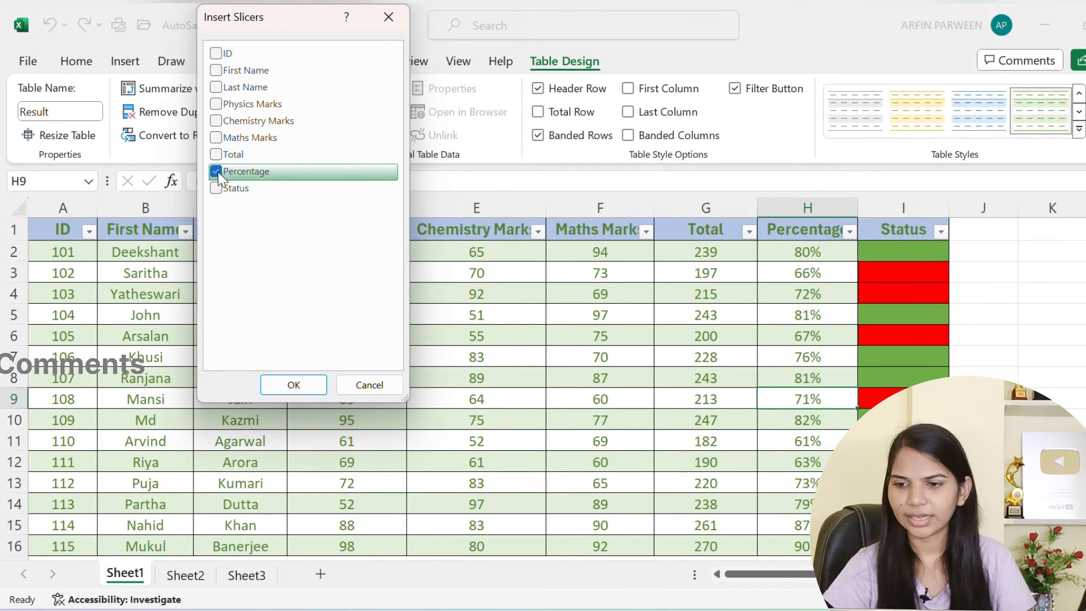
{"action": "left_click", "coordinate": [294, 387]}
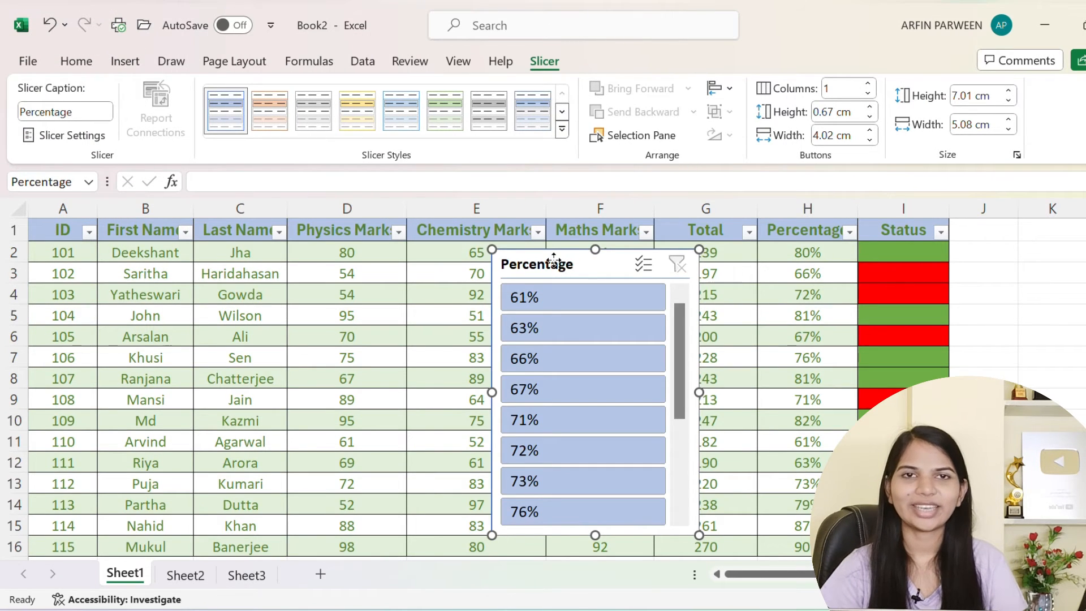
{"action": "left_click_drag", "start_coordinate": [554, 261], "coordinate": [220, 281]}
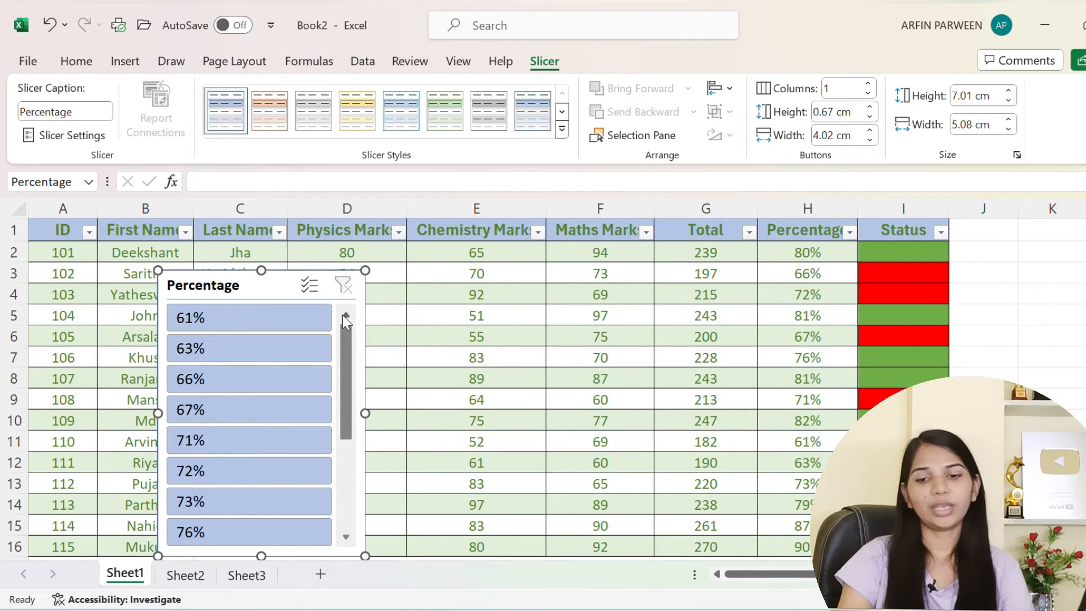
{"action": "left_click_drag", "start_coordinate": [279, 288], "coordinate": [1060, 279]}
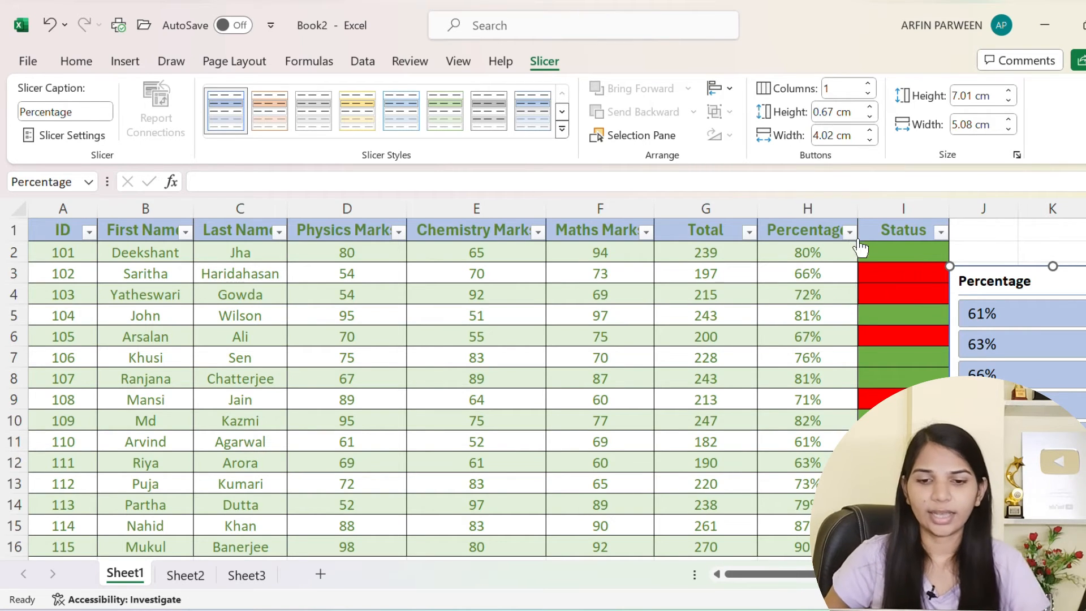
Sort the Result table by Percentage from largest to smallest, leaving all percentage values included in the filter.
{"action": "left_click", "coordinate": [850, 232]}
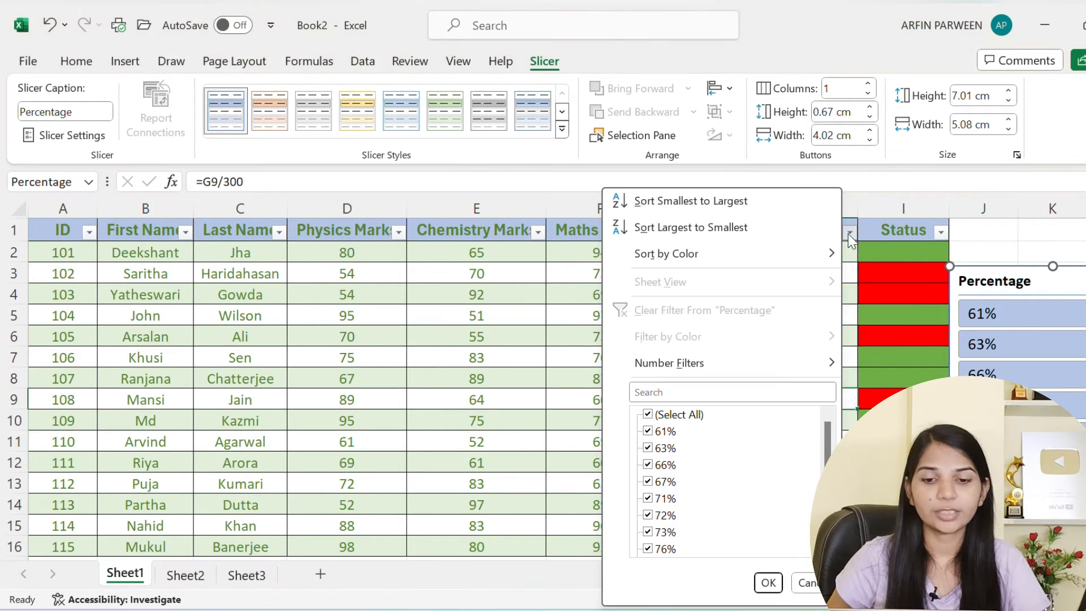
{"action": "left_click", "coordinate": [690, 229]}
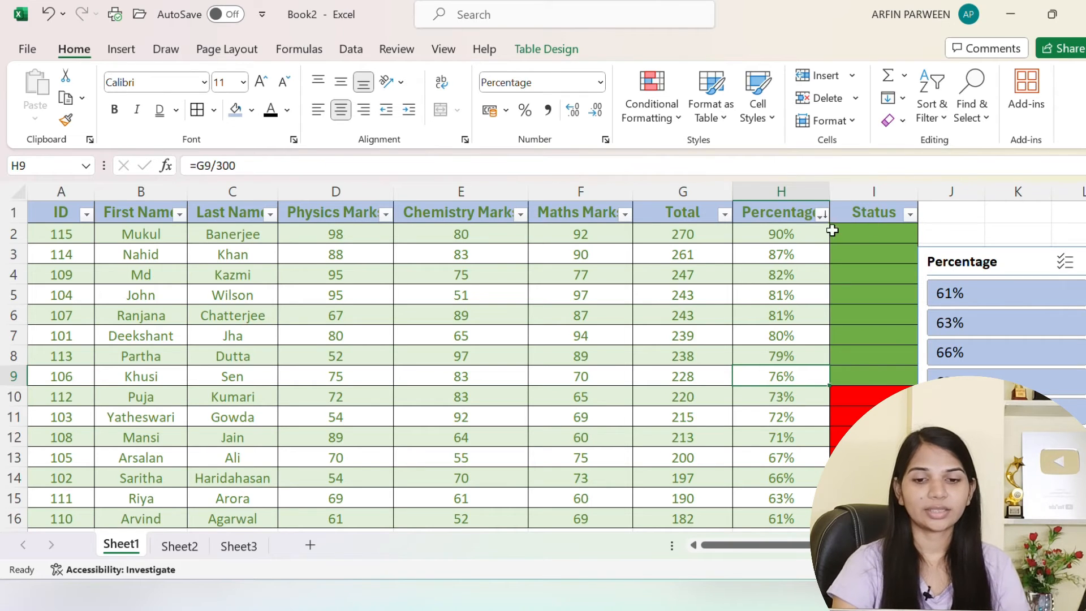
{"action": "left_click", "coordinate": [821, 216]}
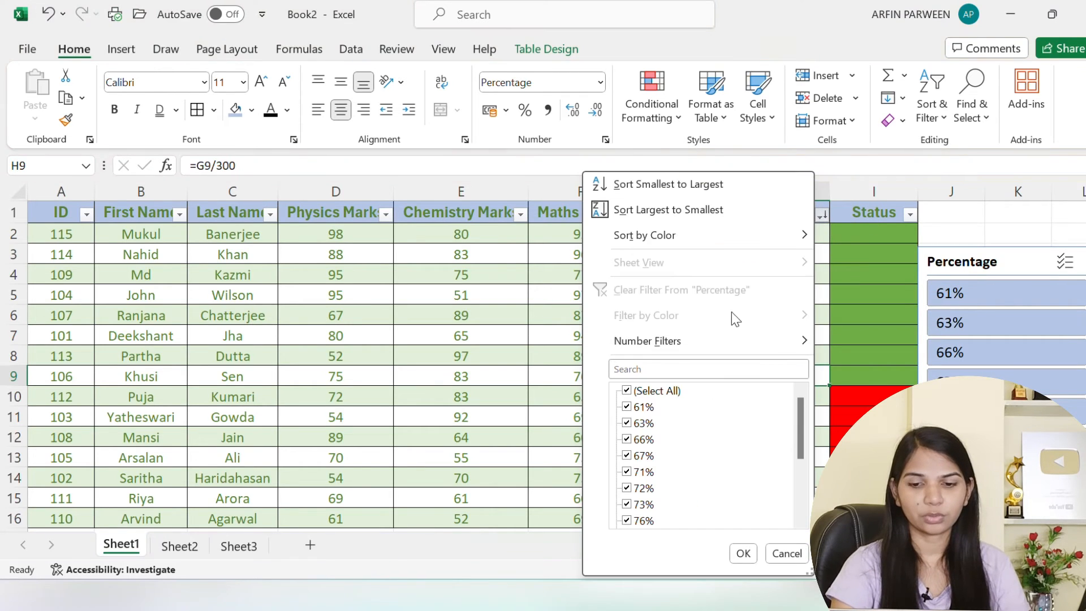
{"action": "left_click", "coordinate": [781, 554]}
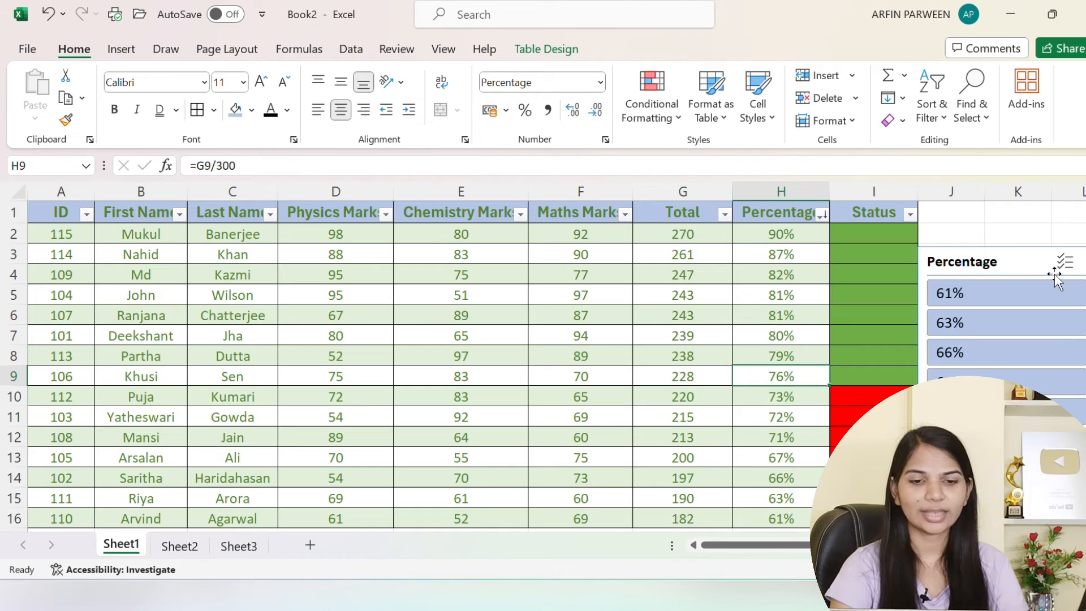
Move the Percentage slicer up beside the header row and filter the table to 87%, followed by 81%.
{"action": "left_click", "coordinate": [1021, 256]}
{"action": "left_click_drag", "start_coordinate": [1021, 256], "coordinate": [1027, 225]}
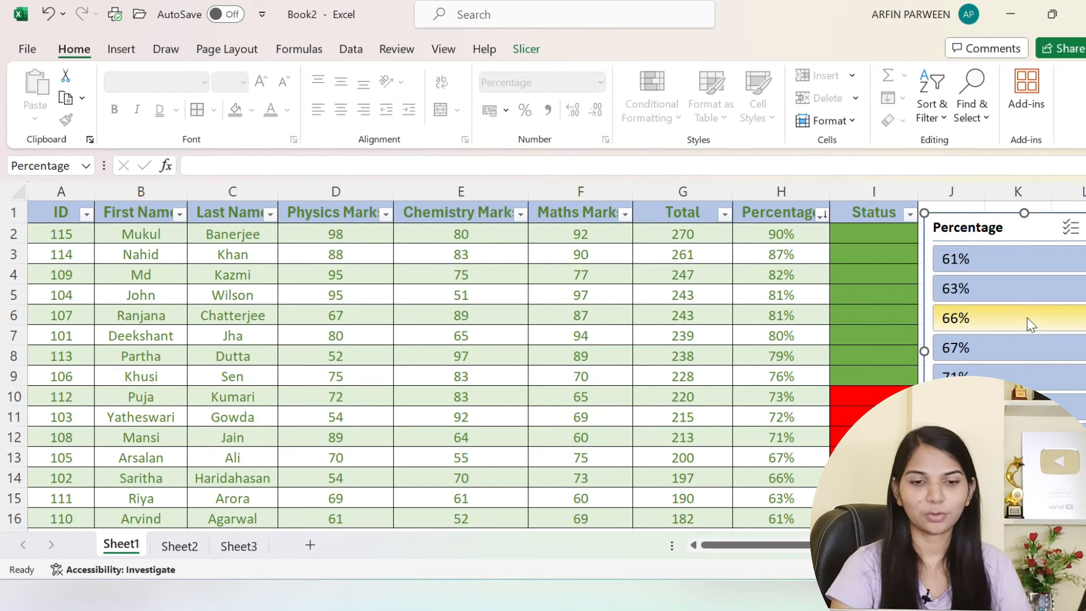
{"action": "scroll", "coordinate": [998, 328], "scroll_direction": "down", "scroll_amount": 2}
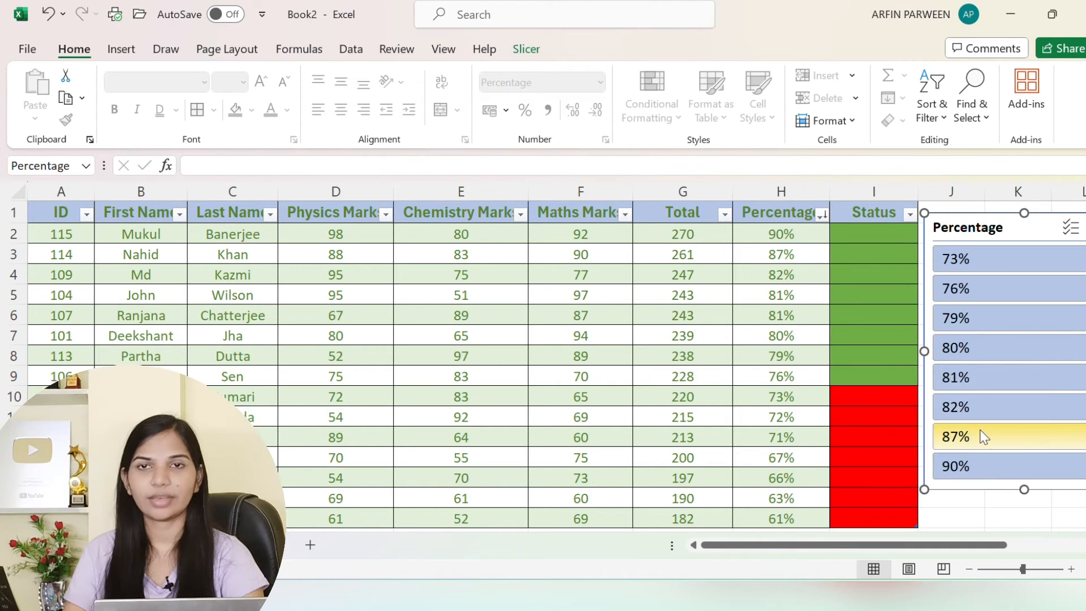
{"action": "left_click", "coordinate": [985, 437]}
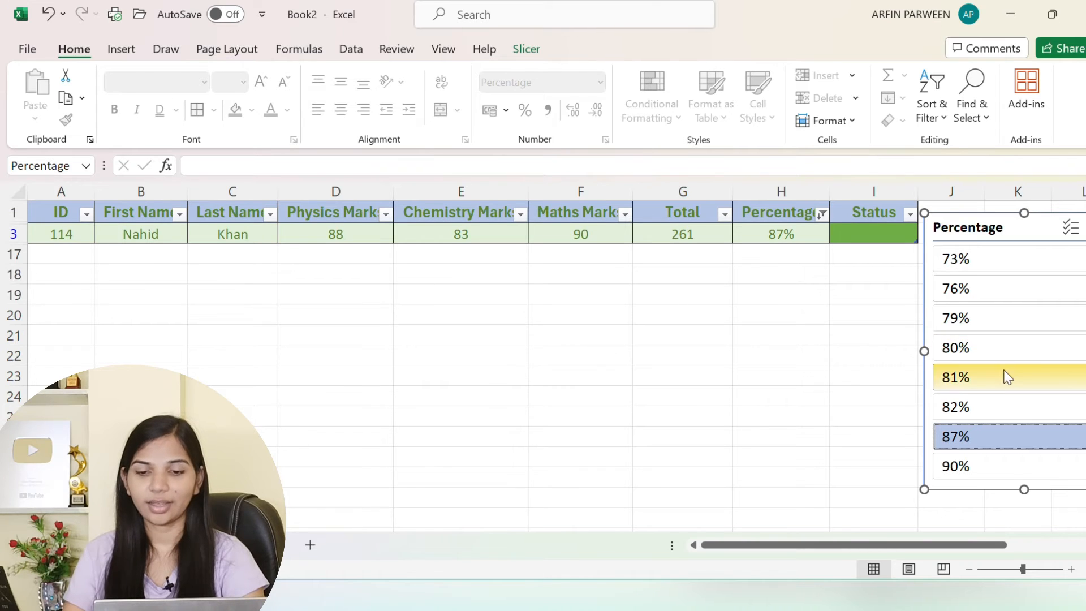
{"action": "left_click", "coordinate": [1021, 377]}
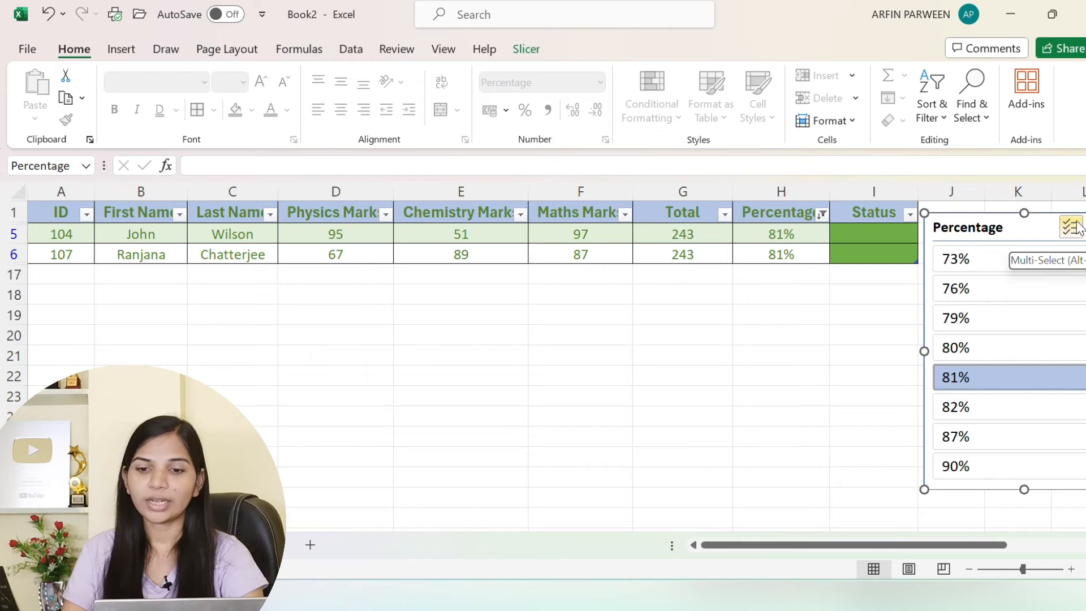
Enable multiple selection in the Percentage slicer and add 80%, 82% and 87% to the filter.
{"action": "left_click_drag", "start_coordinate": [1017, 222], "coordinate": [882, 280]}
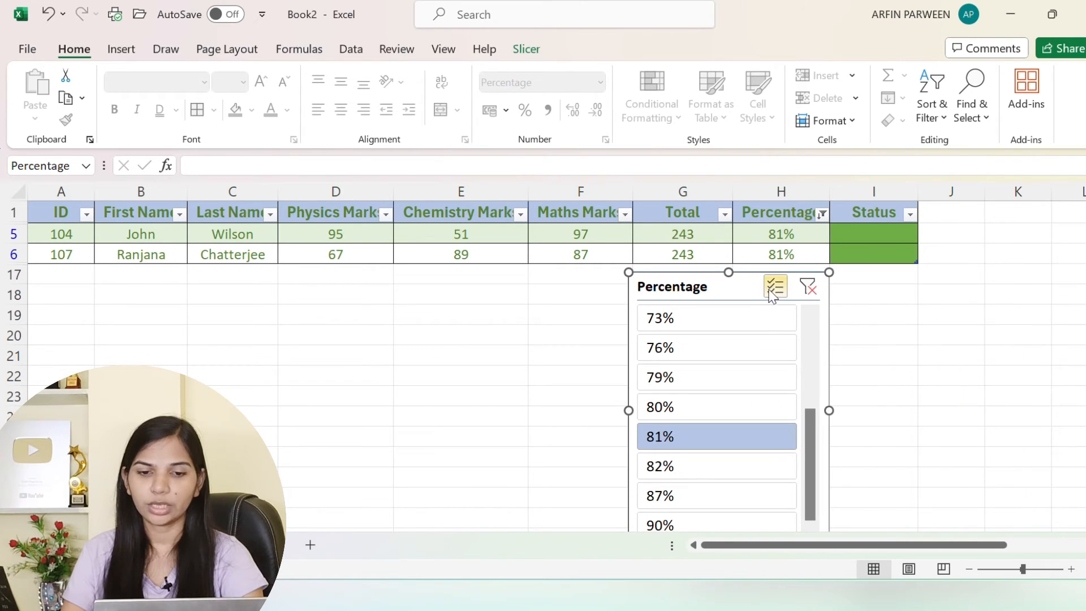
{"action": "left_click", "coordinate": [776, 288]}
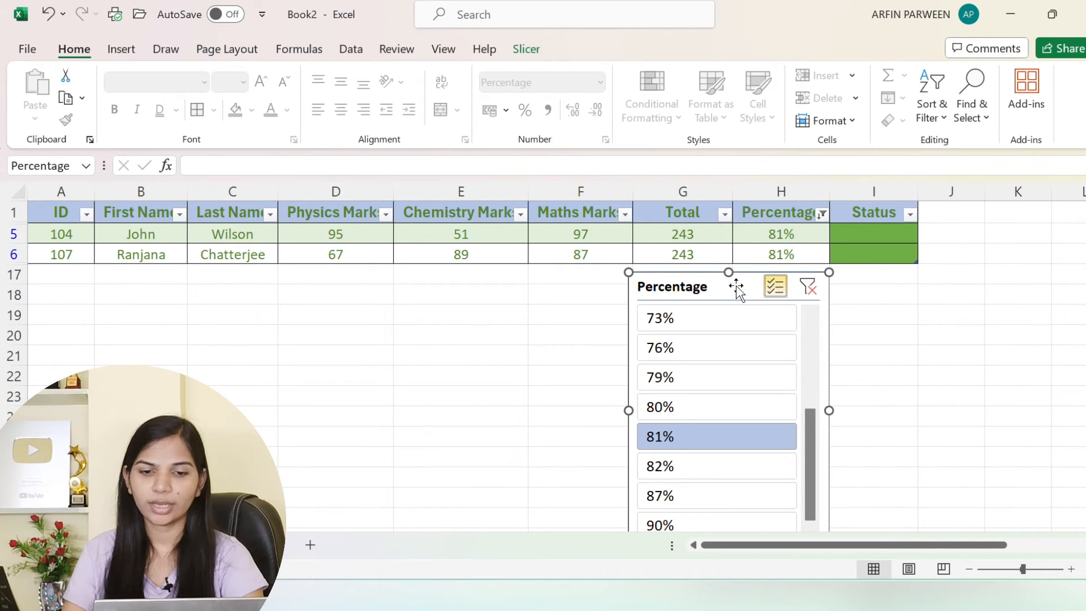
{"action": "left_click_drag", "start_coordinate": [736, 286], "coordinate": [1027, 225]}
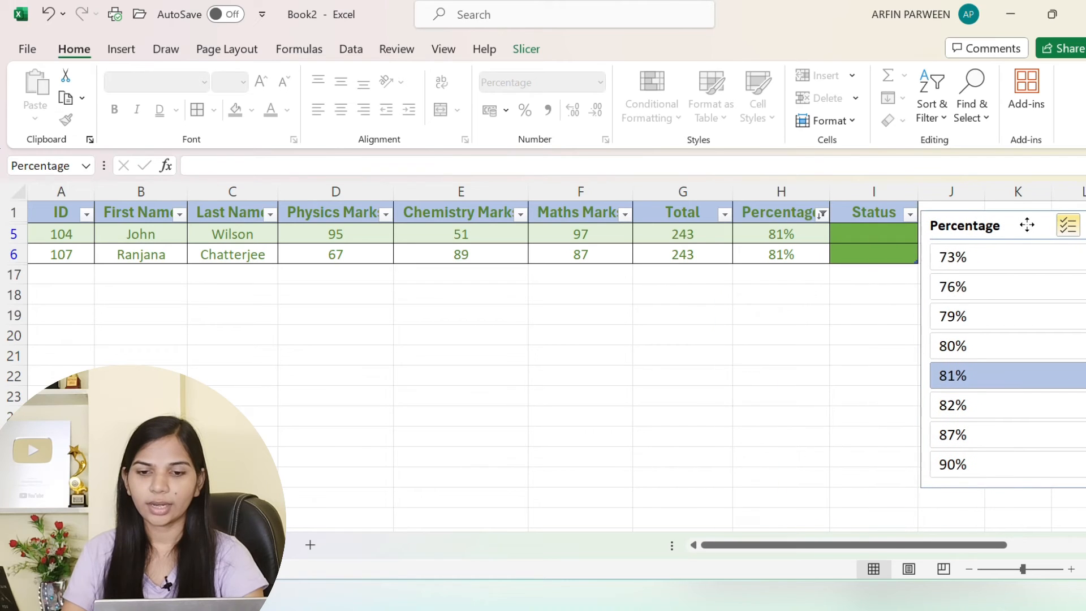
{"action": "left_click", "coordinate": [953, 350]}
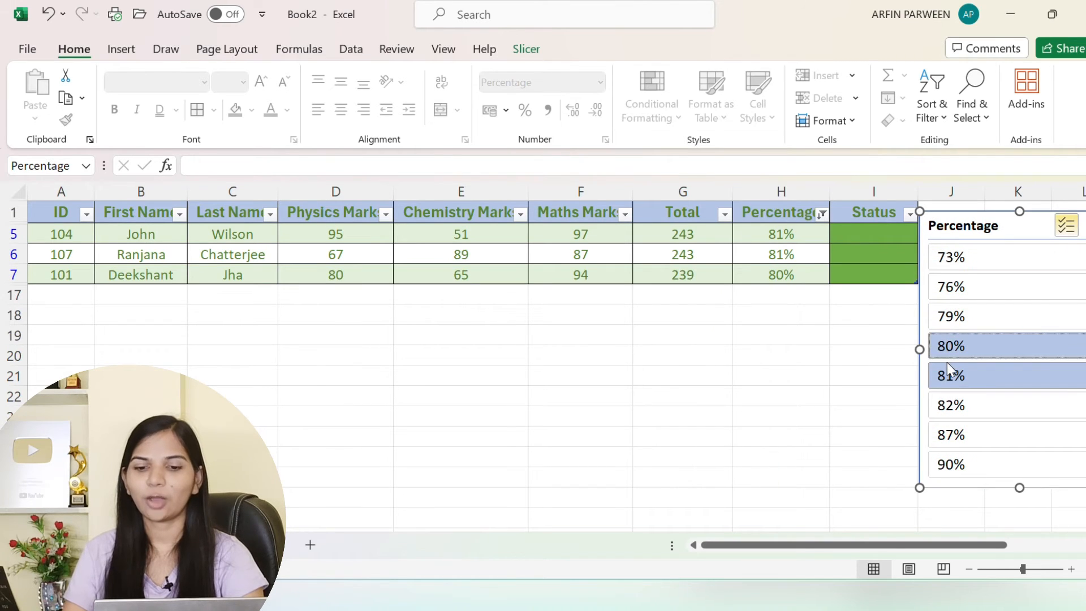
{"action": "left_click", "coordinate": [975, 409]}
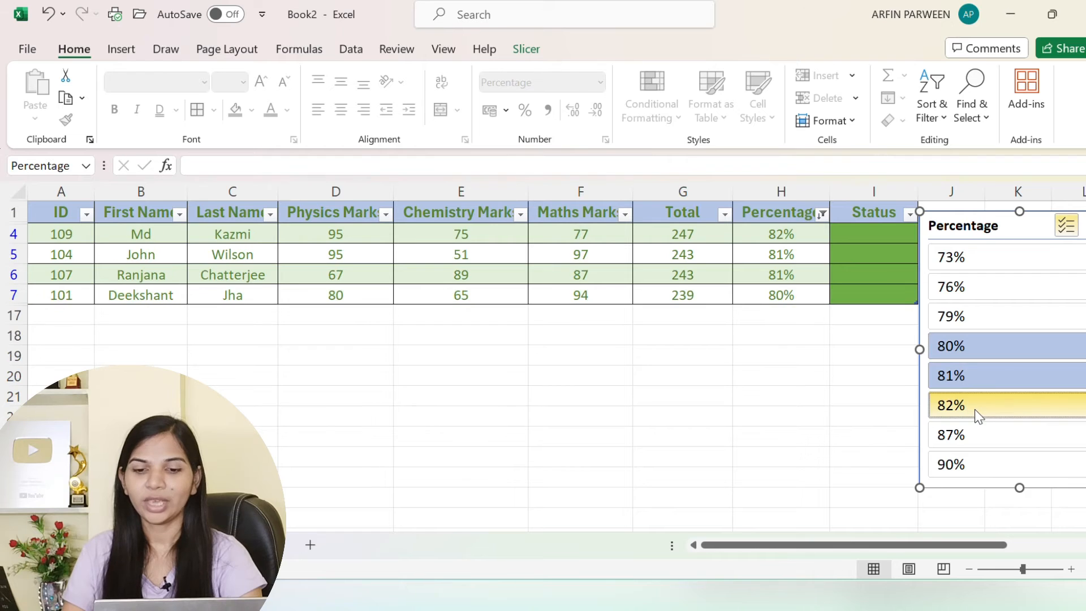
{"action": "left_click", "coordinate": [975, 432]}
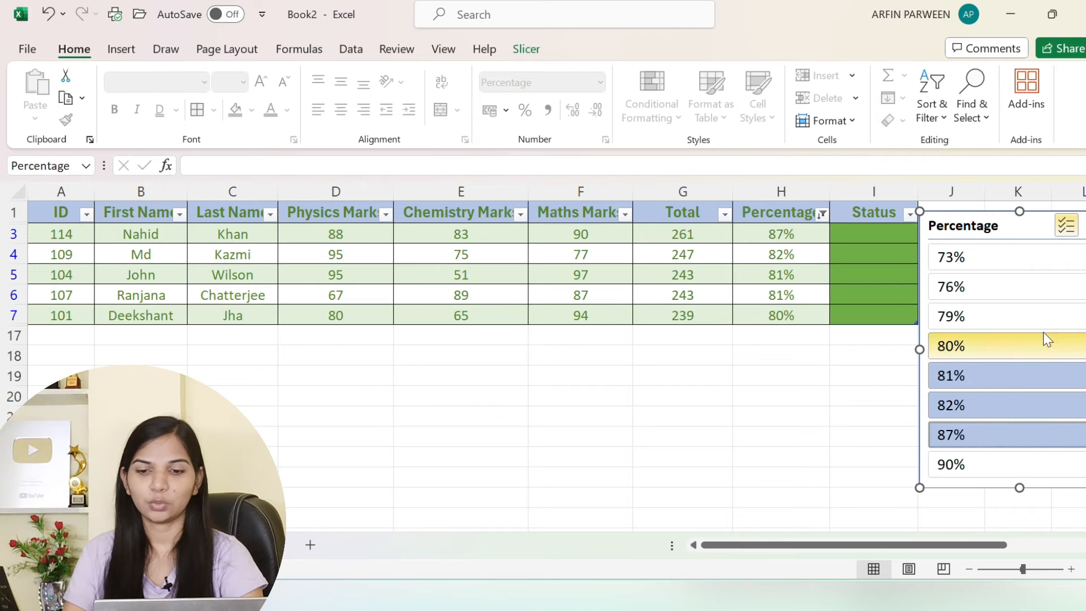
Clear the Percentage slicer's filter and delete the slicer.
{"action": "left_click_drag", "start_coordinate": [1025, 224], "coordinate": [655, 270]}
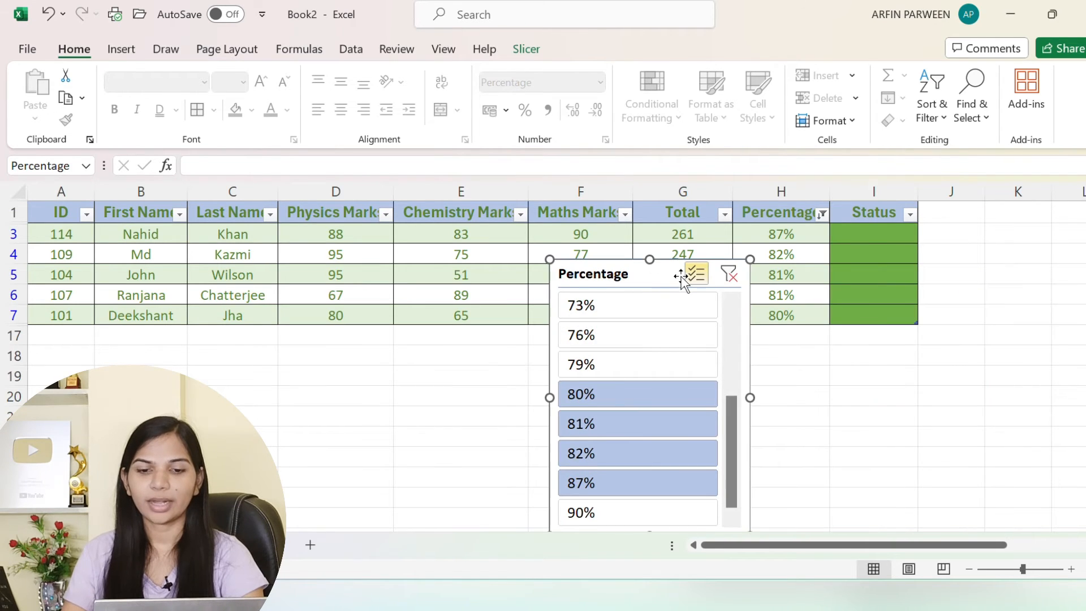
{"action": "left_click", "coordinate": [729, 275]}
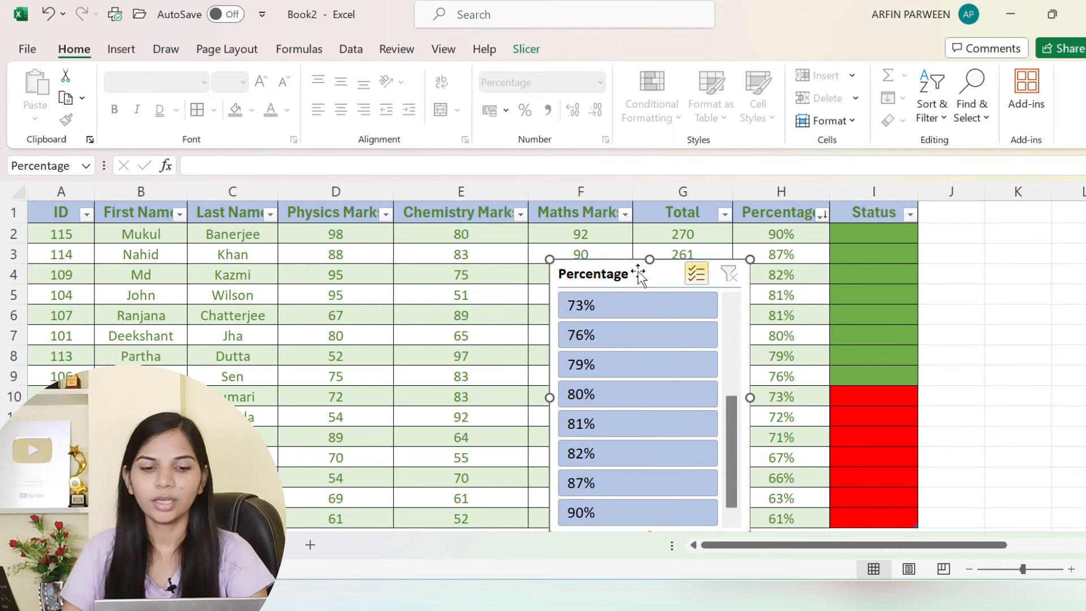
{"action": "left_click_drag", "start_coordinate": [629, 272], "coordinate": [1011, 233]}
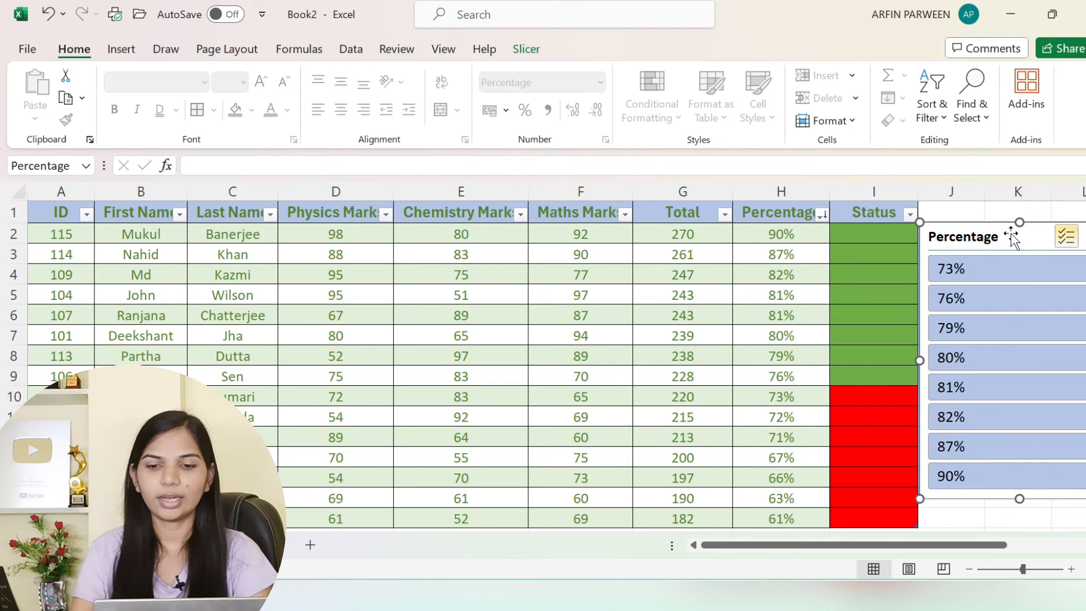
{"action": "key", "text": "Delete"}
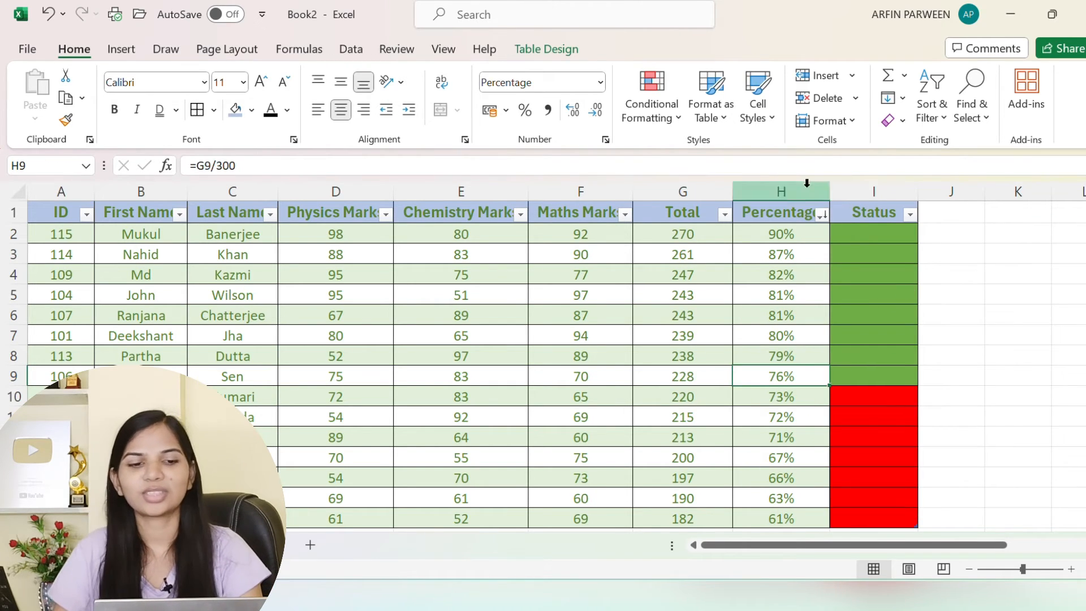
Switch the Result table's Header Row option off and on again.
{"action": "left_click", "coordinate": [558, 57]}
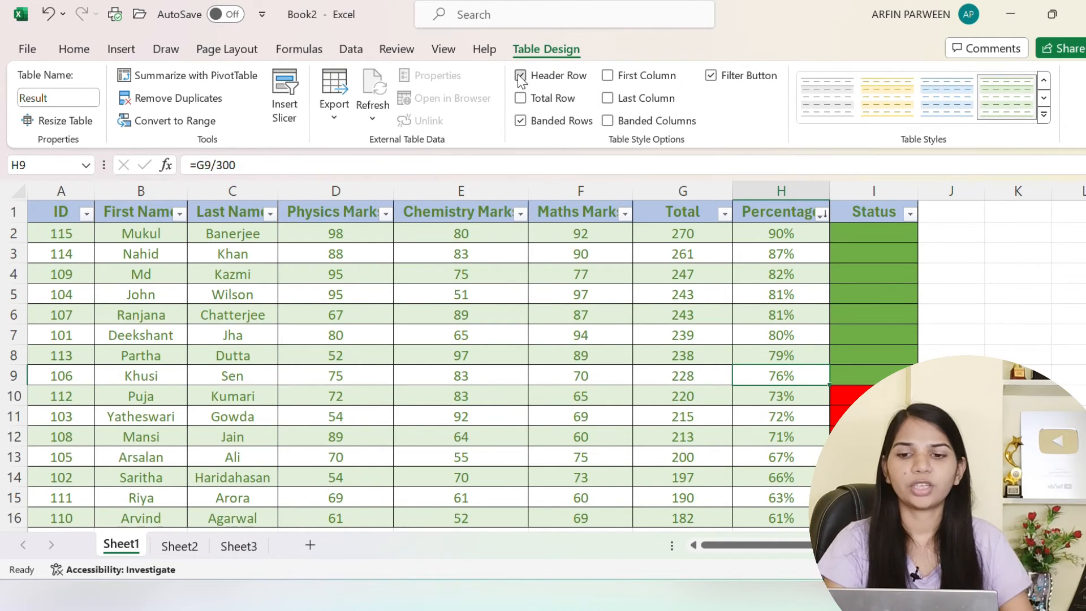
{"action": "left_click", "coordinate": [519, 76]}
{"action": "left_click", "coordinate": [519, 76]}
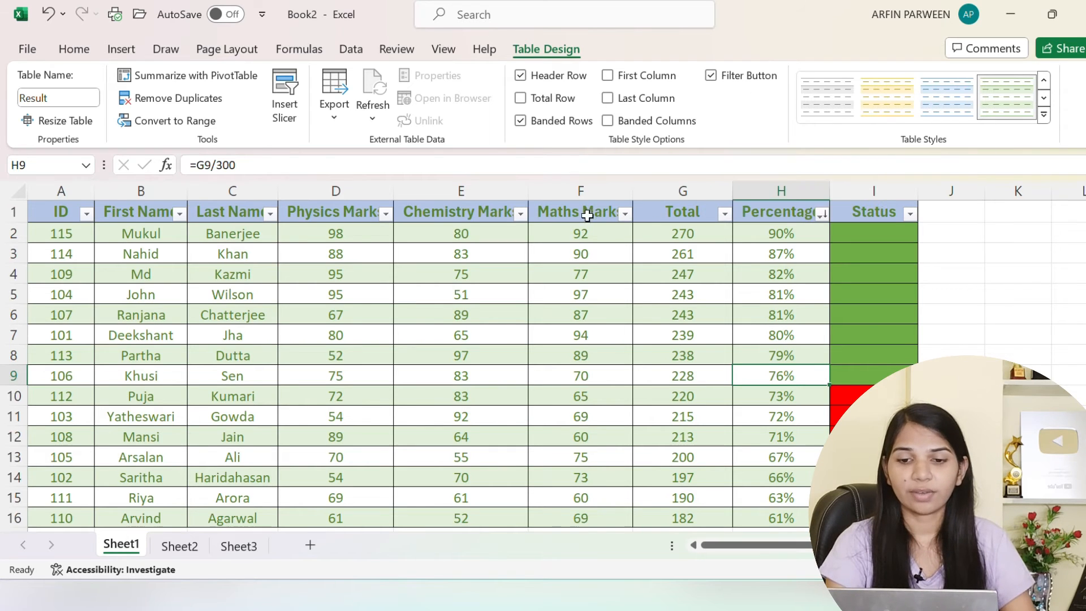
Sort the Result table by Physics Marks from smallest to largest and look through the reordered rows.
{"action": "left_click", "coordinate": [385, 214]}
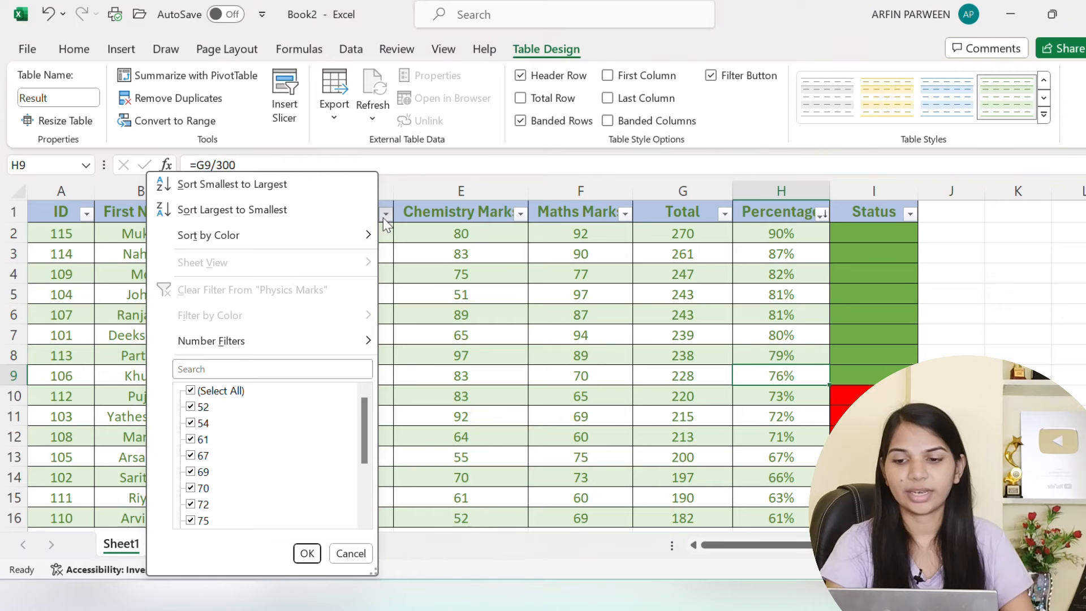
{"action": "left_click", "coordinate": [267, 187]}
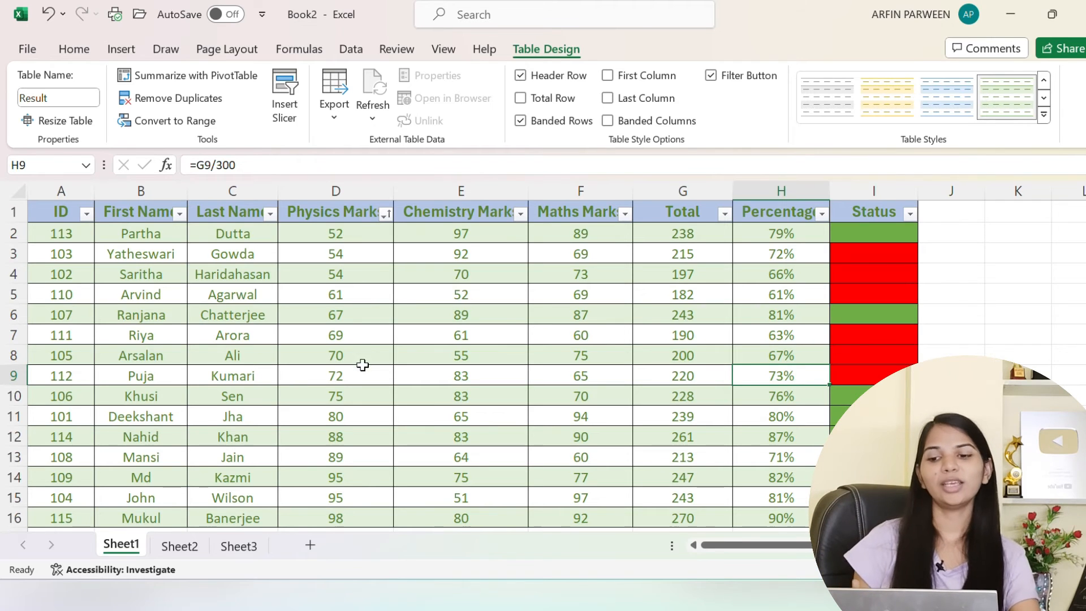
{"action": "scroll", "coordinate": [357, 368], "scroll_direction": "down", "scroll_amount": 2}
{"action": "scroll", "coordinate": [354, 356], "scroll_direction": "up", "scroll_amount": 2}
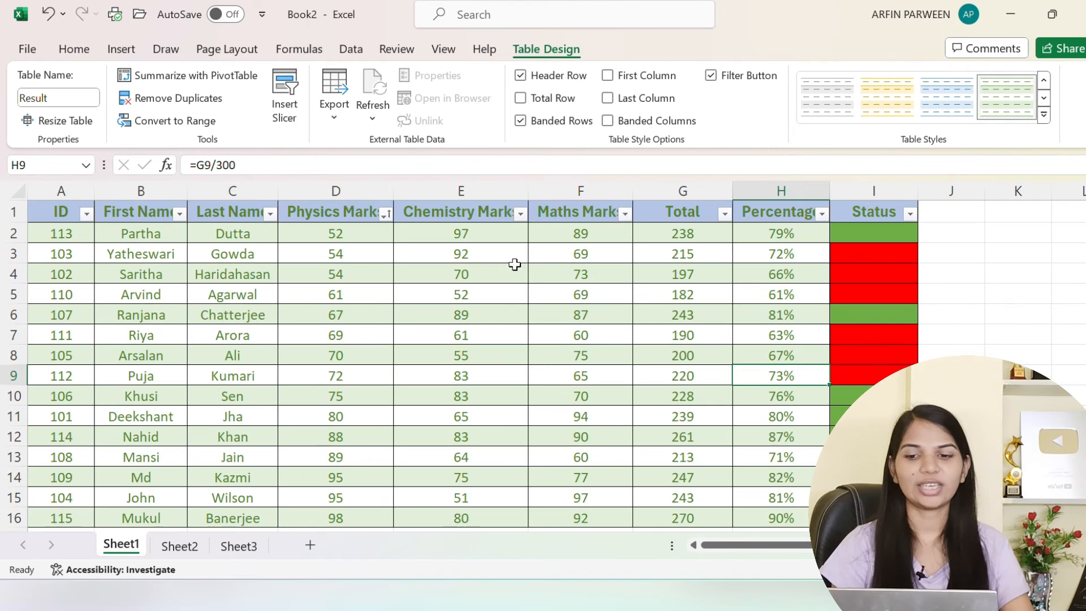
Filter the Result table's Chemistry Marks column to show only the values 61 and 64.
{"action": "left_click", "coordinate": [521, 214]}
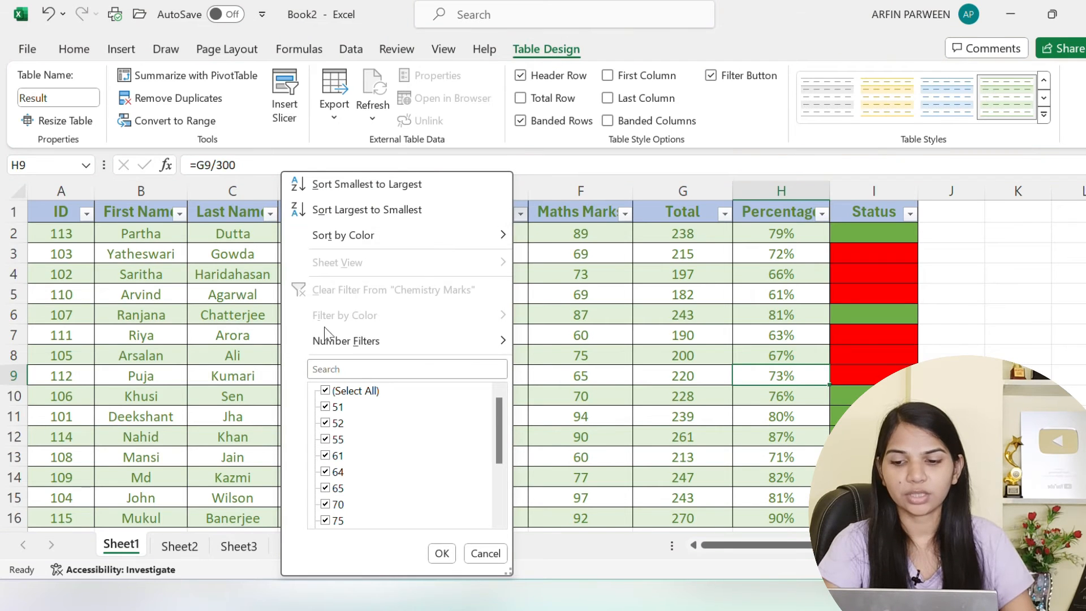
{"action": "scroll", "coordinate": [362, 429], "scroll_direction": "down", "scroll_amount": 1}
{"action": "scroll", "coordinate": [359, 425], "scroll_direction": "up", "scroll_amount": 1}
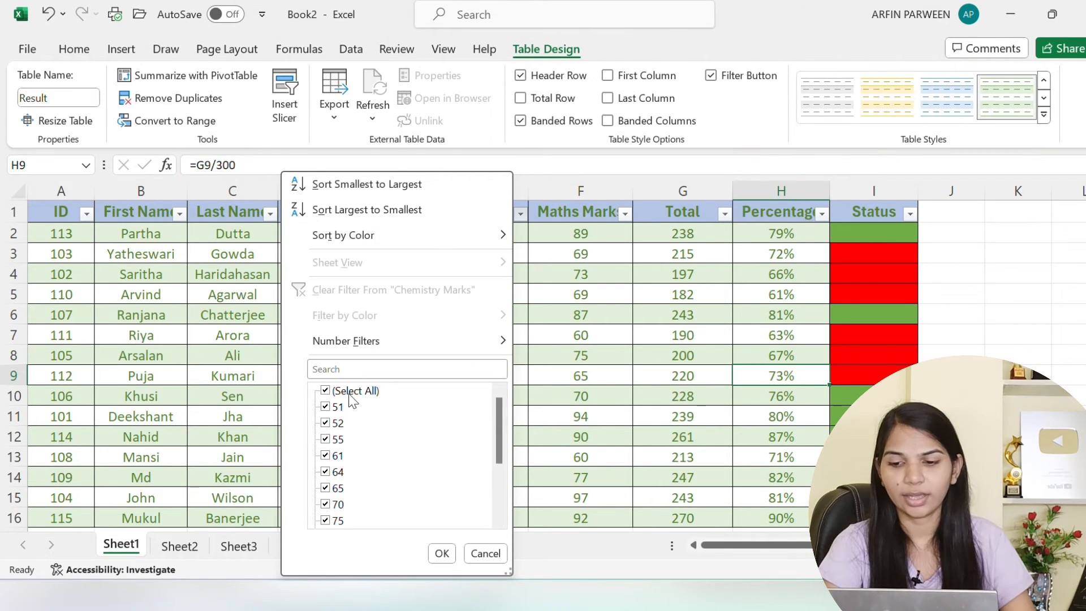
{"action": "left_click", "coordinate": [352, 392]}
{"action": "left_click", "coordinate": [325, 455]}
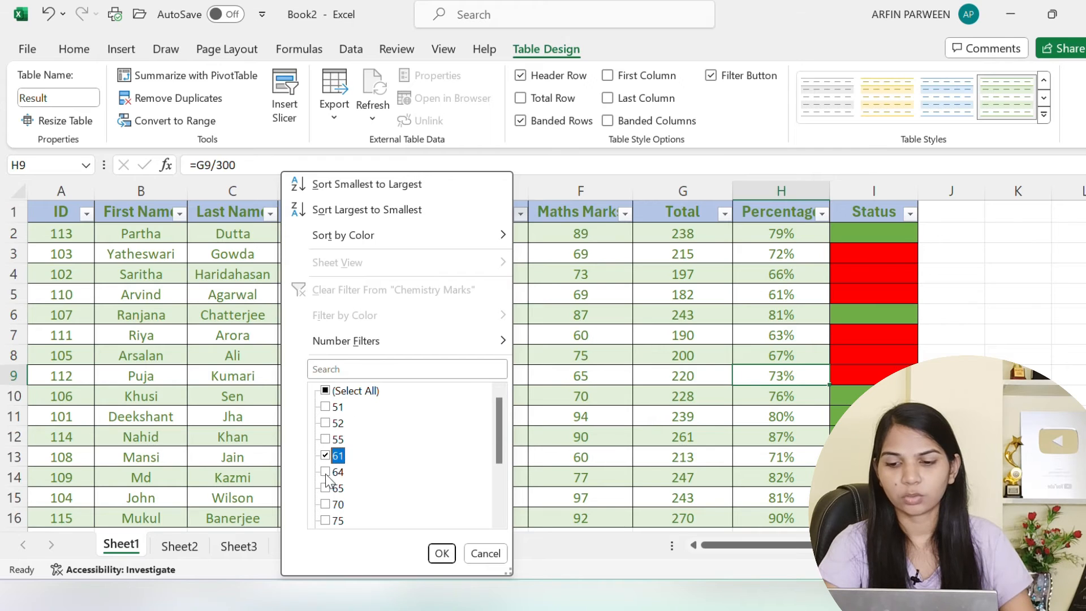
{"action": "left_click", "coordinate": [325, 472]}
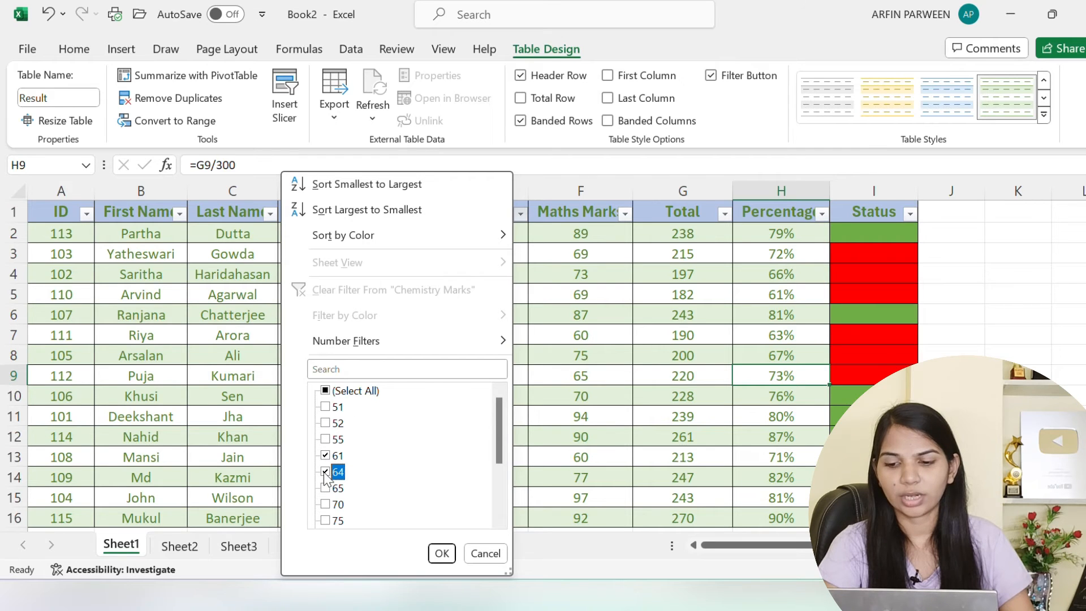
{"action": "left_click", "coordinate": [442, 553]}
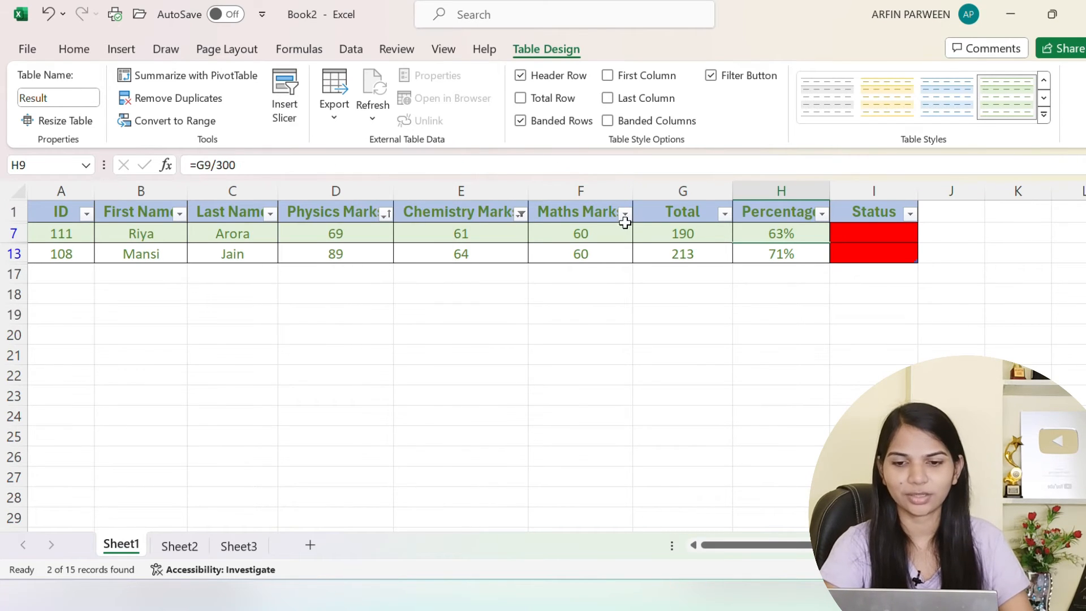
Reselect all values in the Chemistry Marks filter to bring back every row.
{"action": "left_click", "coordinate": [521, 213]}
{"action": "left_click", "coordinate": [340, 390]}
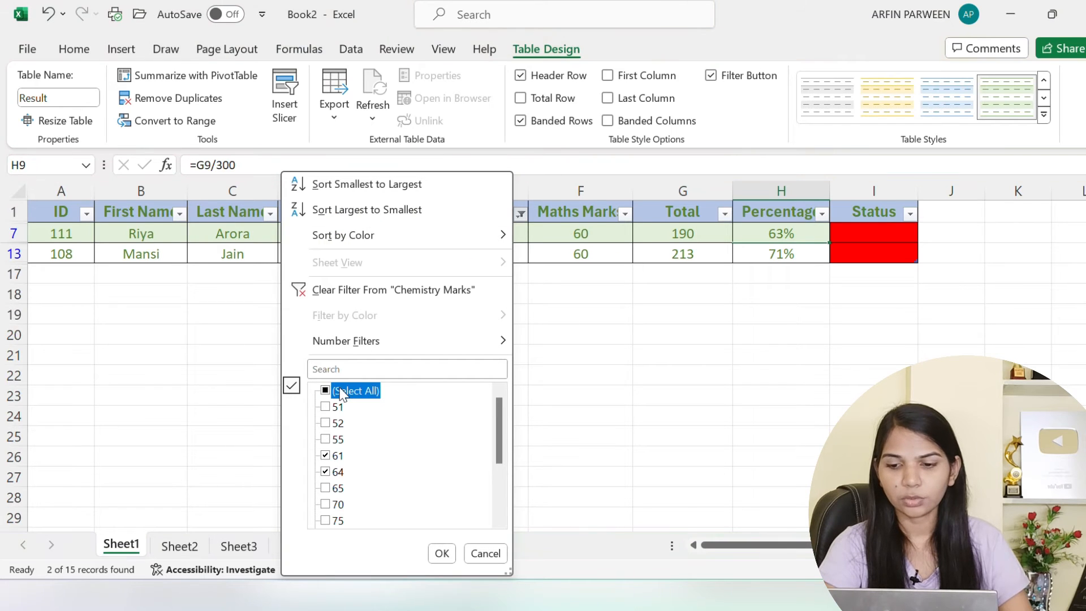
{"action": "left_click", "coordinate": [441, 553]}
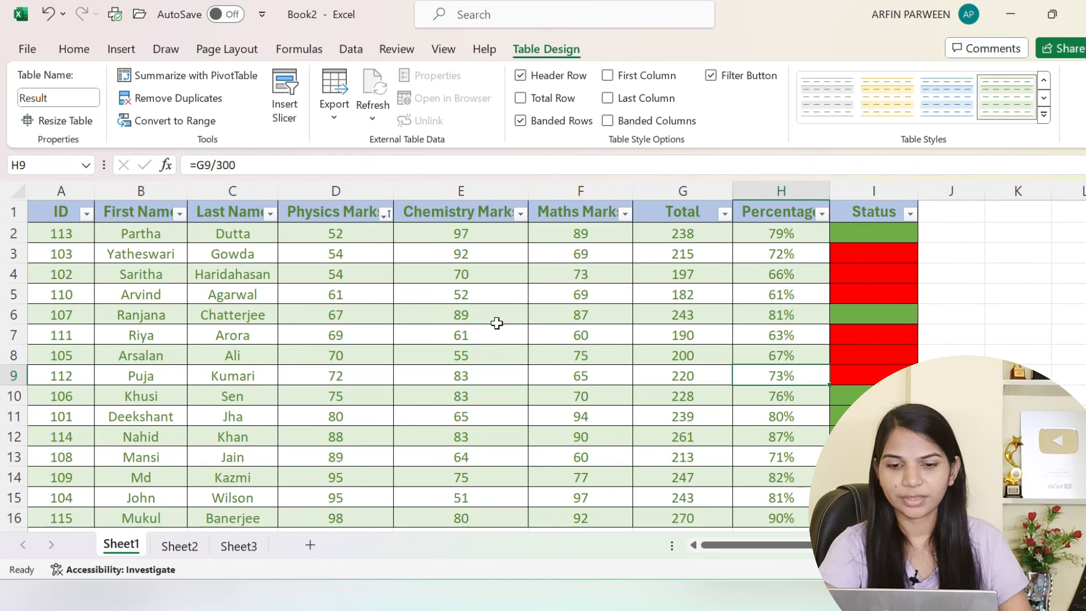
Add a Total Row to the Result table and inspect its Status cell against the rows above.
{"action": "left_click", "coordinate": [520, 97]}
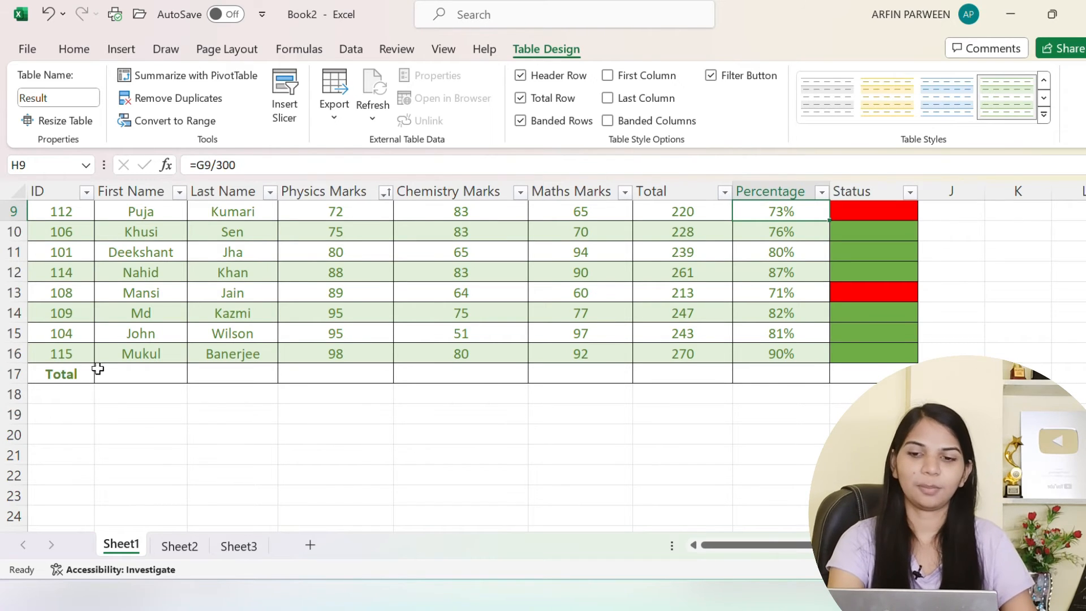
{"action": "left_click", "coordinate": [860, 373]}
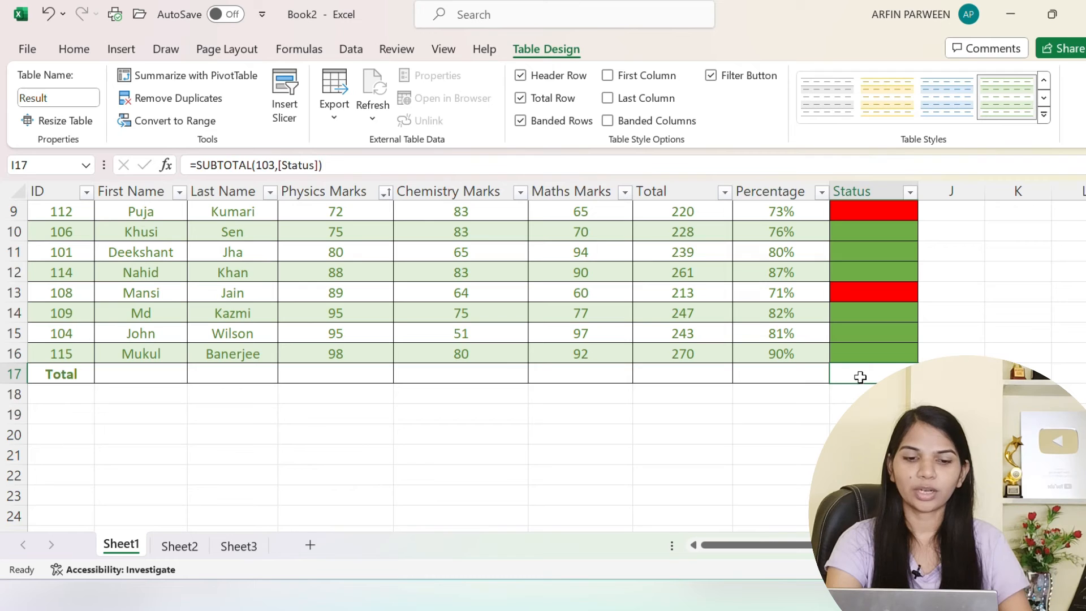
{"action": "left_click", "coordinate": [854, 390]}
{"action": "left_click", "coordinate": [858, 380]}
{"action": "scroll", "coordinate": [896, 324], "scroll_direction": "up", "scroll_amount": 2}
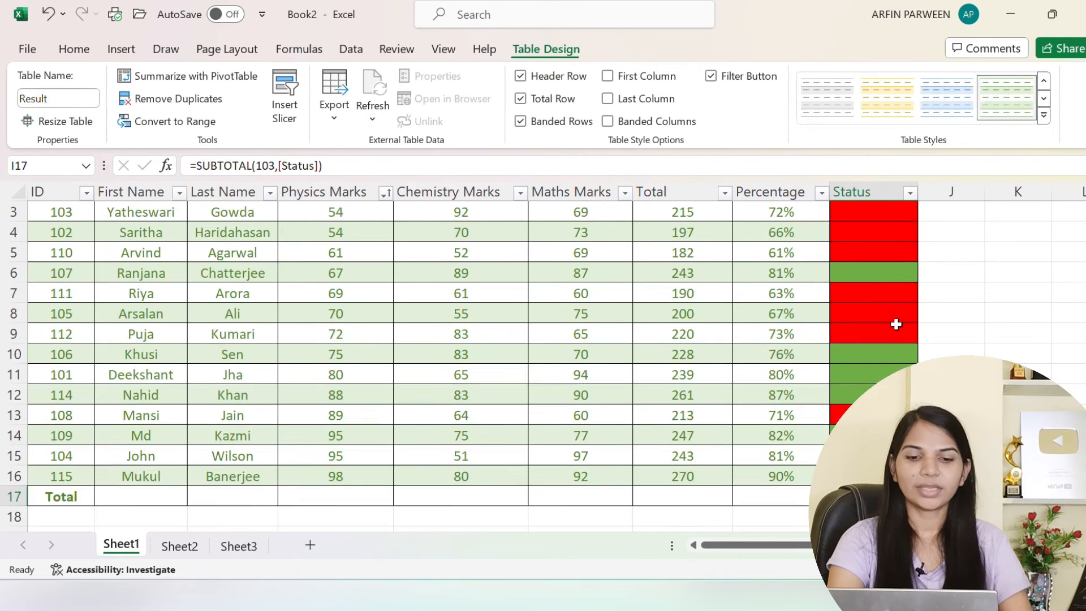
{"action": "scroll", "coordinate": [896, 325], "scroll_direction": "up", "scroll_amount": 1}
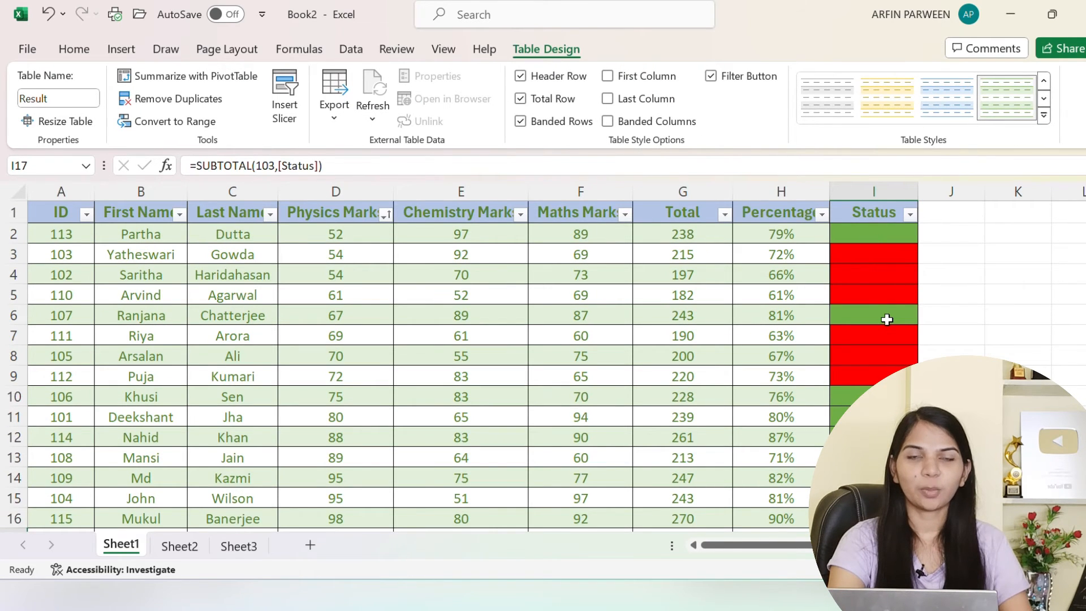
{"action": "scroll", "coordinate": [886, 319], "scroll_direction": "down", "scroll_amount": 2}
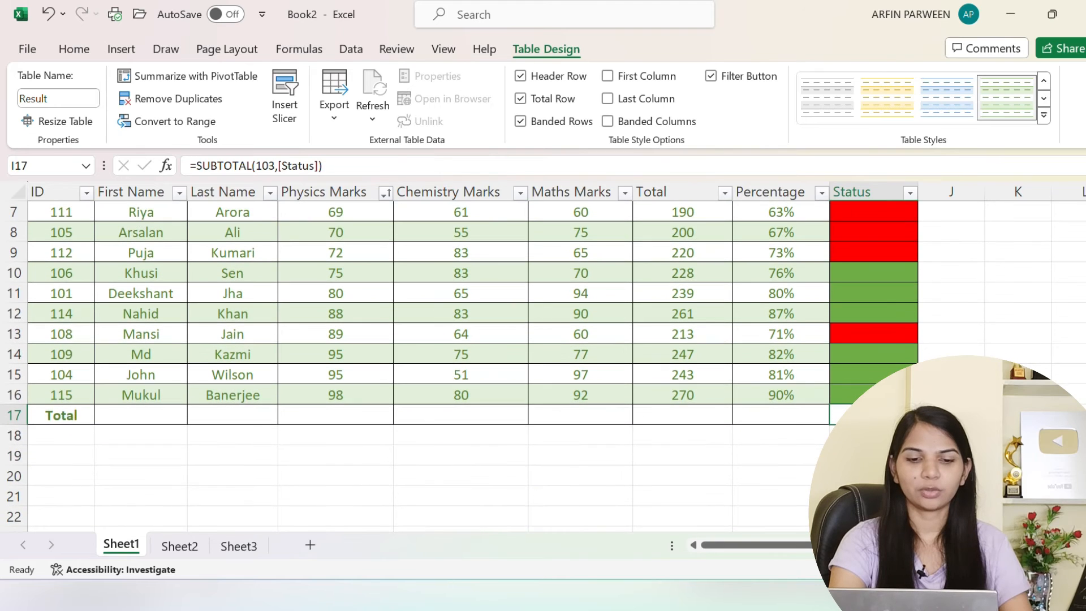
{"action": "scroll", "coordinate": [764, 362], "scroll_direction": "up", "scroll_amount": 2}
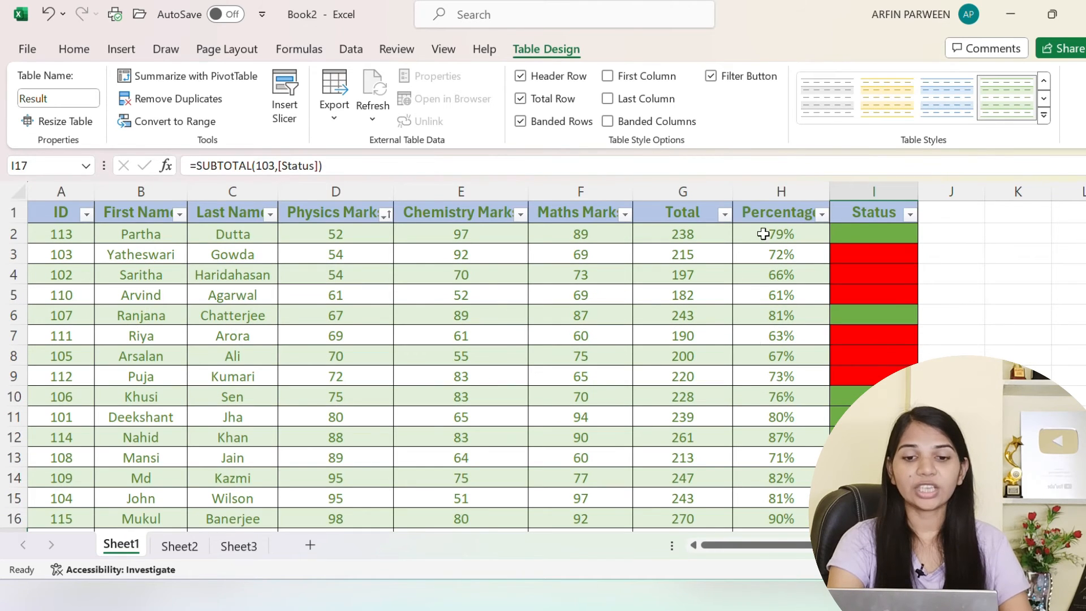
{"action": "scroll", "coordinate": [758, 371], "scroll_direction": "down", "scroll_amount": 2}
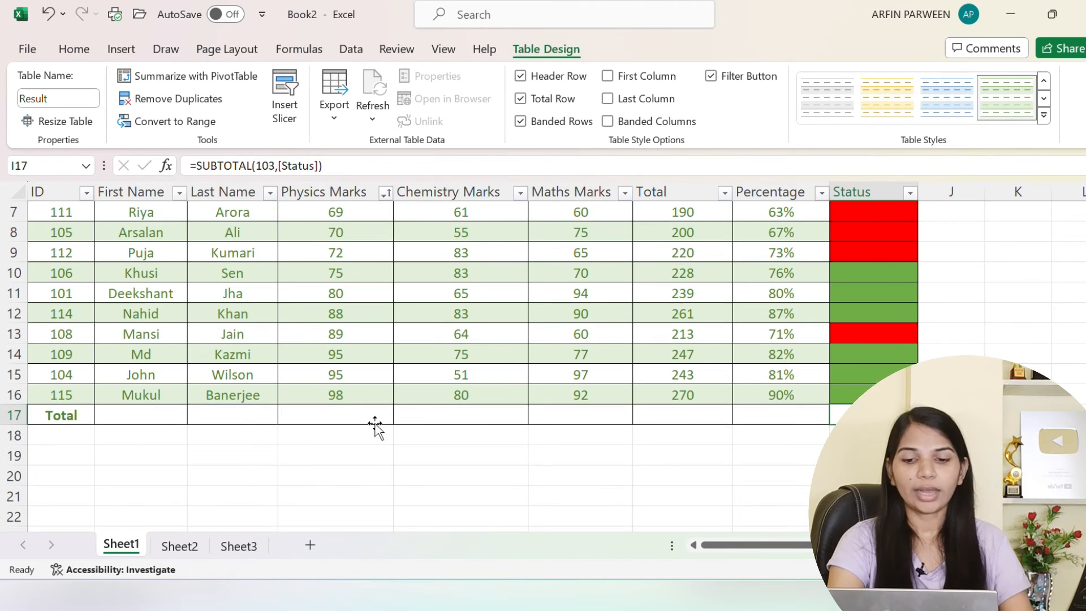
Set the total row's Percentage cell to calculate the Average.
{"action": "left_click", "coordinate": [779, 415]}
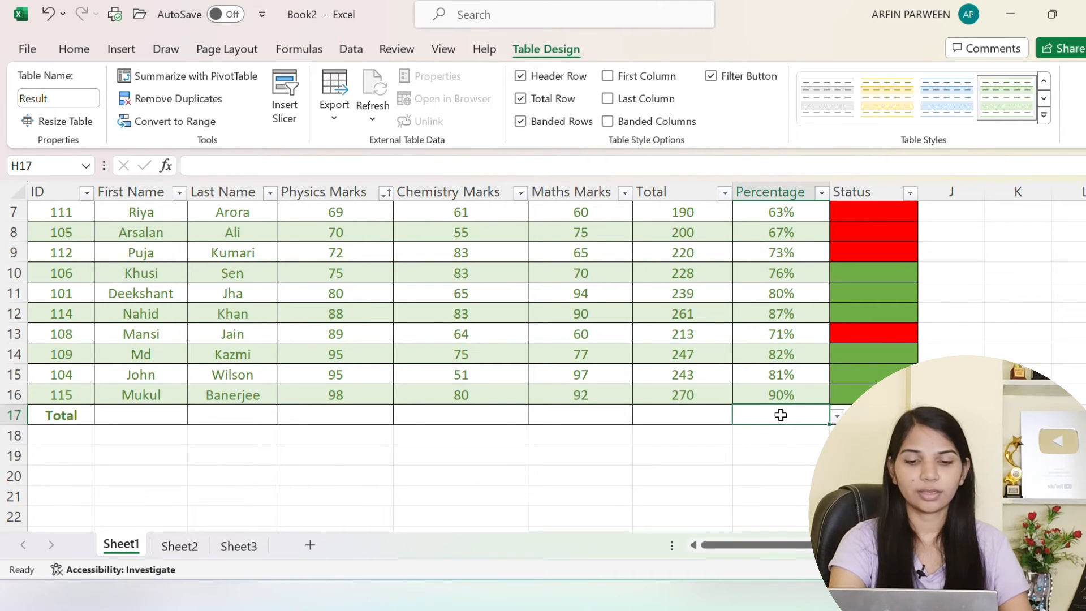
{"action": "left_click", "coordinate": [837, 416]}
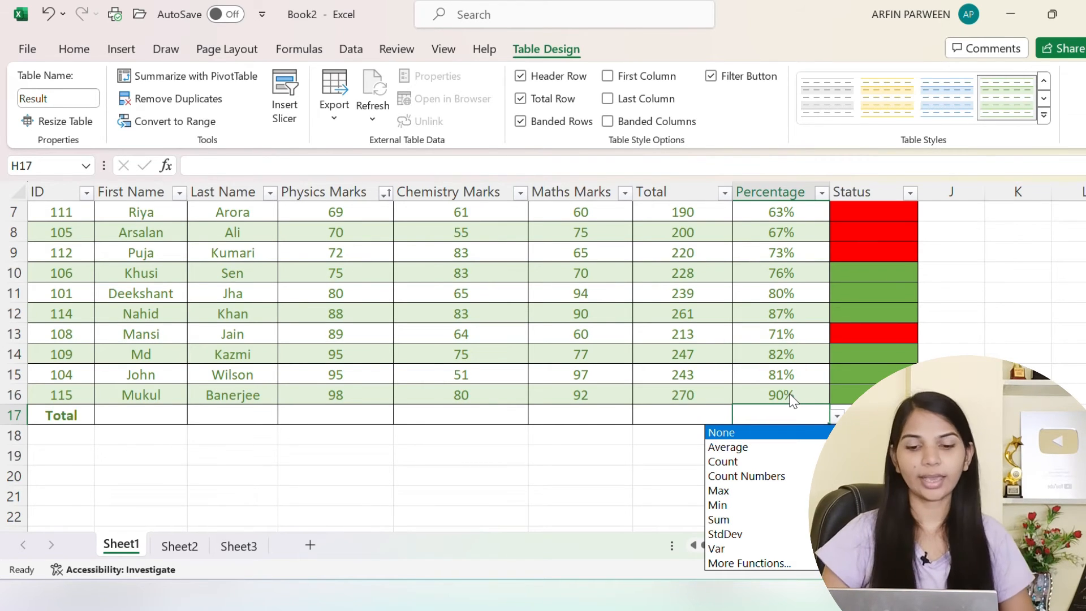
{"action": "left_click", "coordinate": [755, 450]}
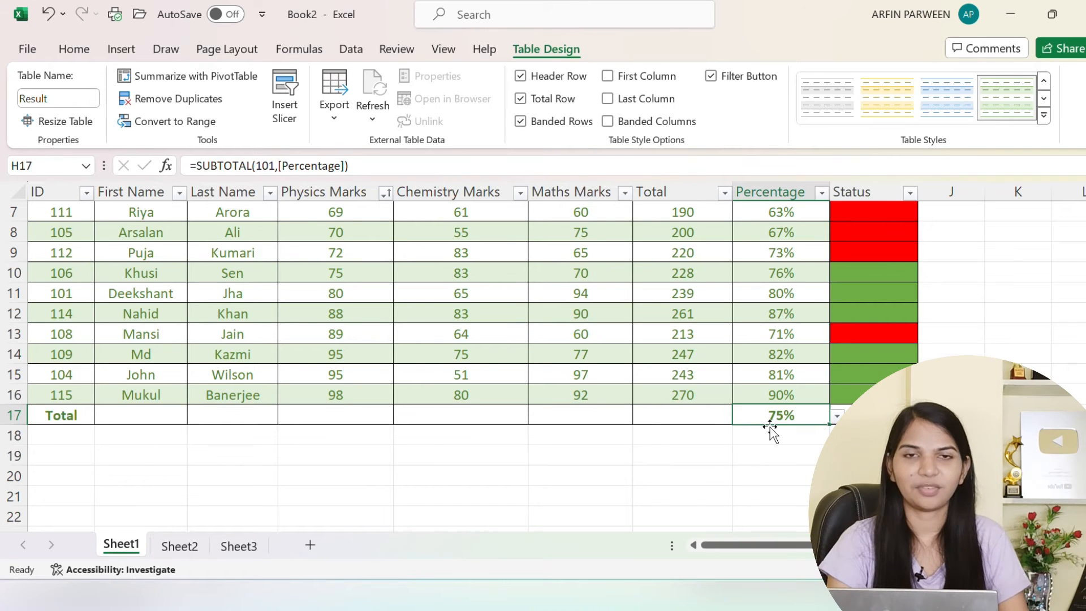
Set the total row's calculation for the Total column to Sum and change it to Count.
{"action": "left_click", "coordinate": [714, 418]}
{"action": "scroll", "coordinate": [691, 317], "scroll_direction": "up", "scroll_amount": 2}
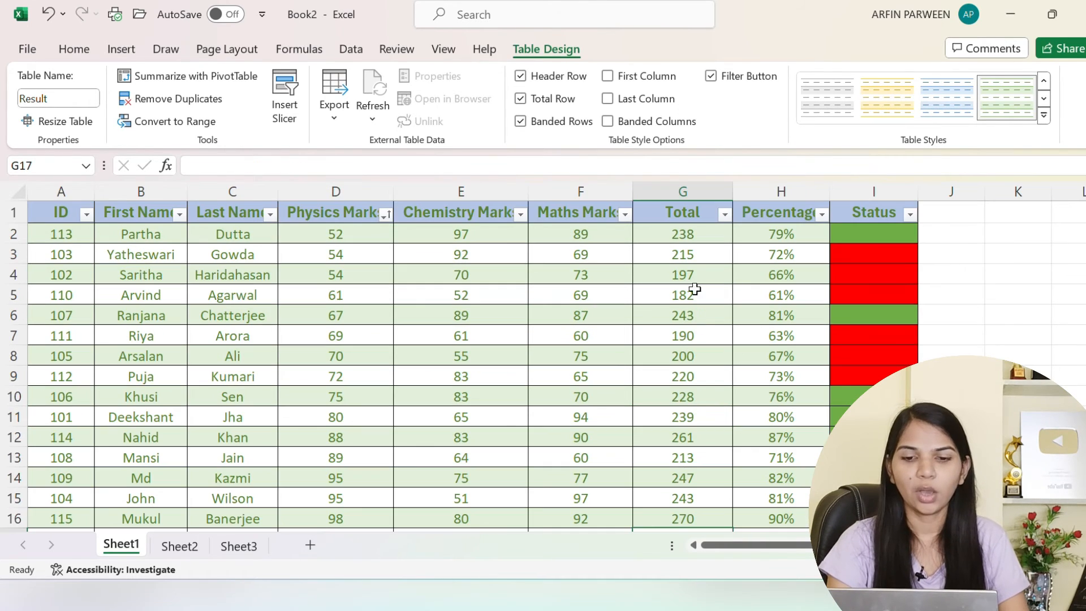
{"action": "scroll", "coordinate": [681, 310], "scroll_direction": "down", "scroll_amount": 2}
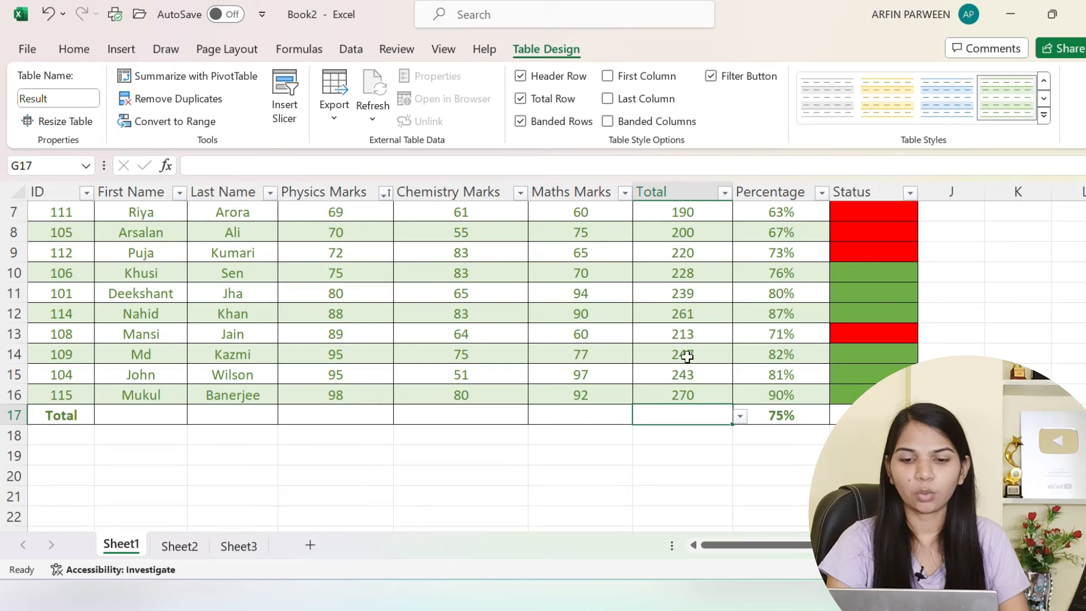
{"action": "left_click", "coordinate": [741, 418]}
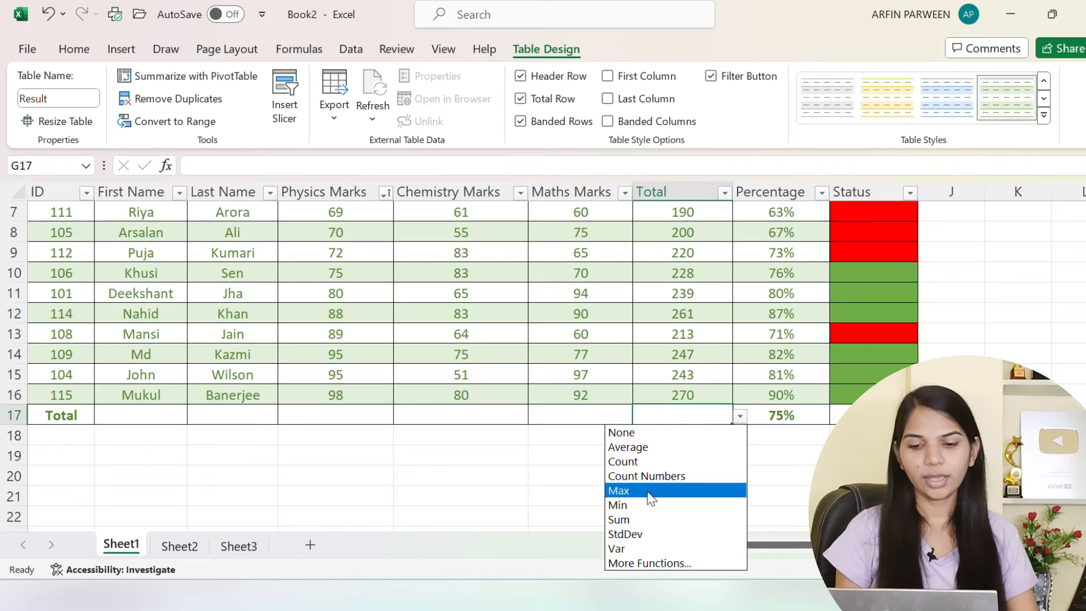
{"action": "left_click", "coordinate": [622, 521]}
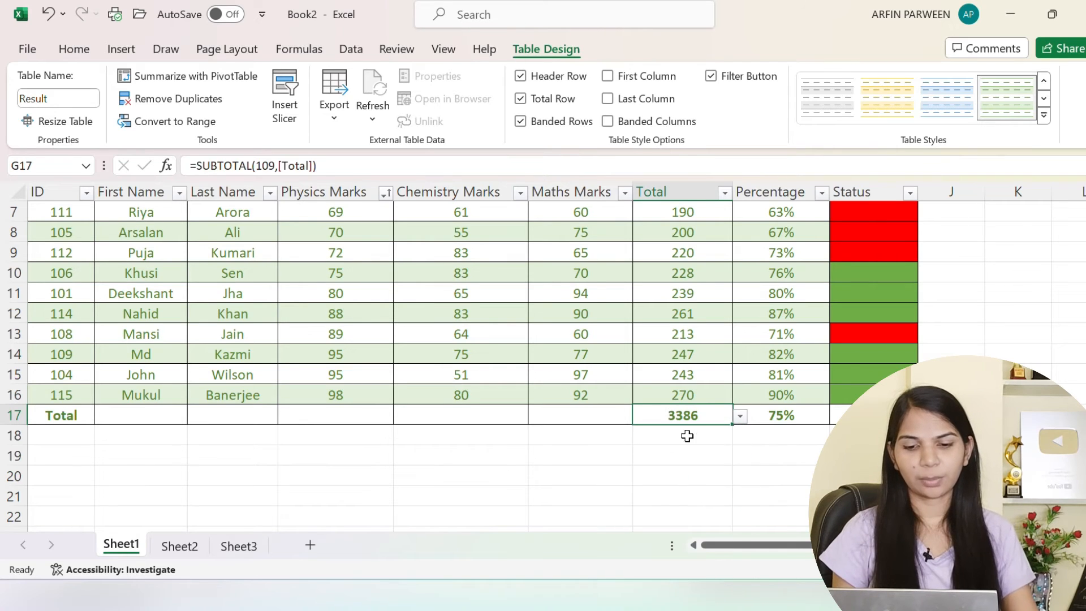
{"action": "left_click", "coordinate": [739, 417]}
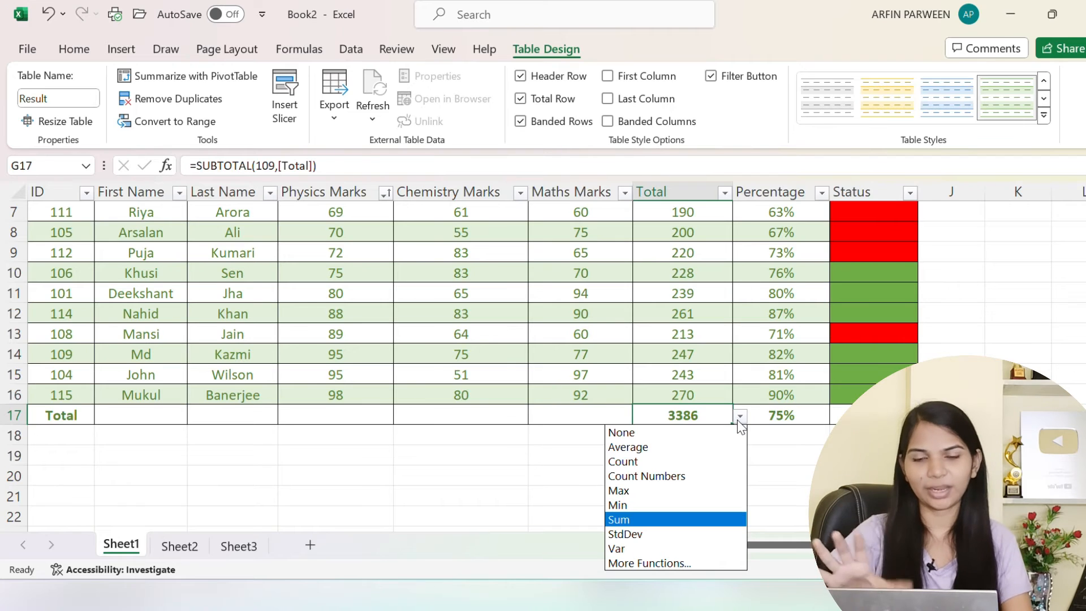
{"action": "left_click", "coordinate": [667, 461]}
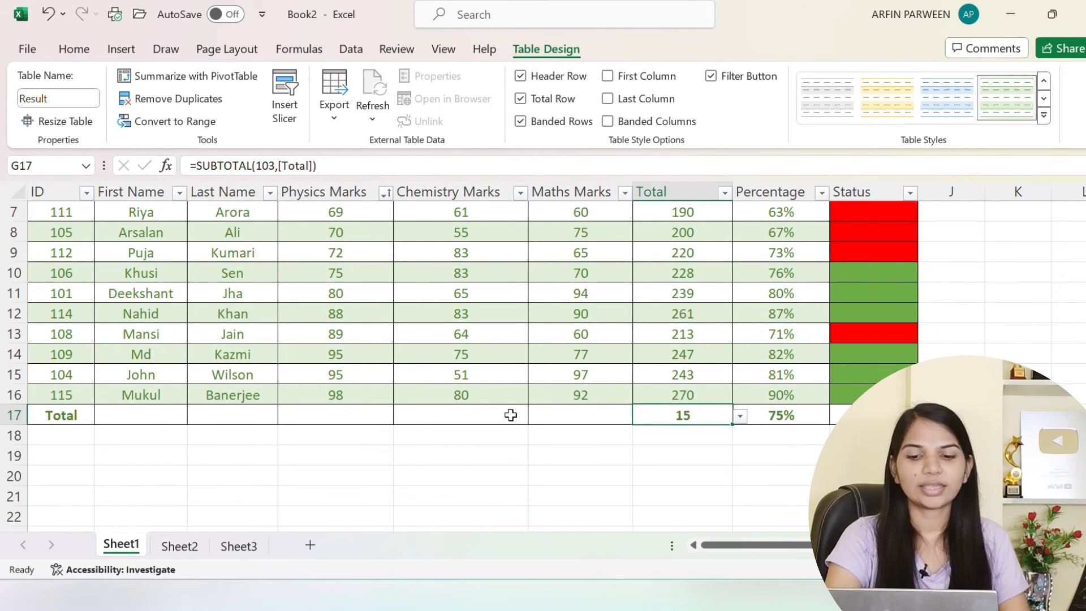
Set the total row to calculate Min for Maths Marks and Max for Chemistry Marks.
{"action": "left_click", "coordinate": [574, 400]}
{"action": "left_click", "coordinate": [583, 416]}
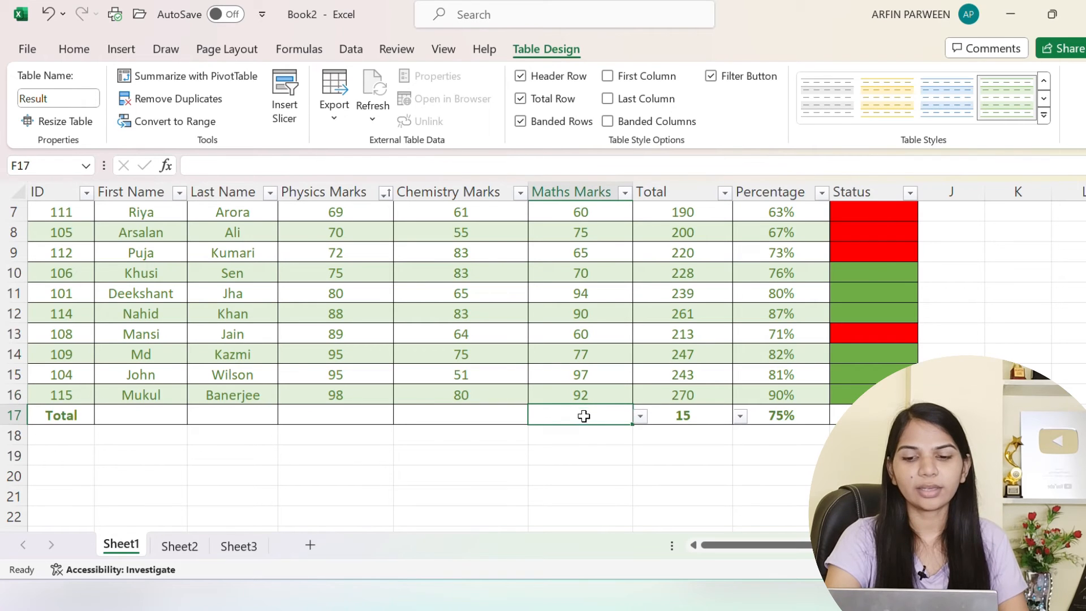
{"action": "left_click", "coordinate": [639, 416]}
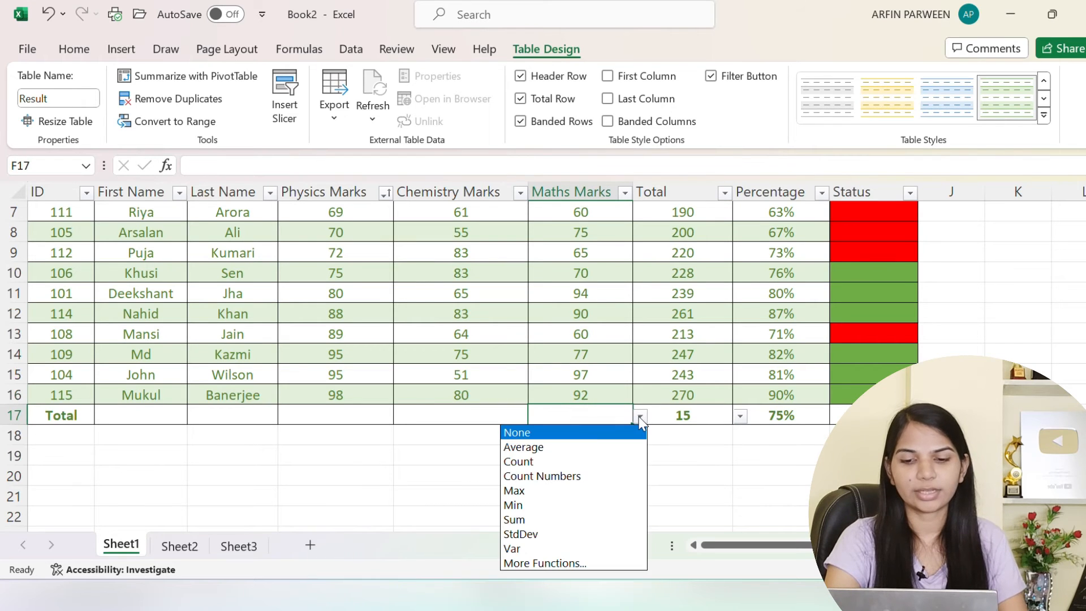
{"action": "left_click", "coordinate": [531, 505]}
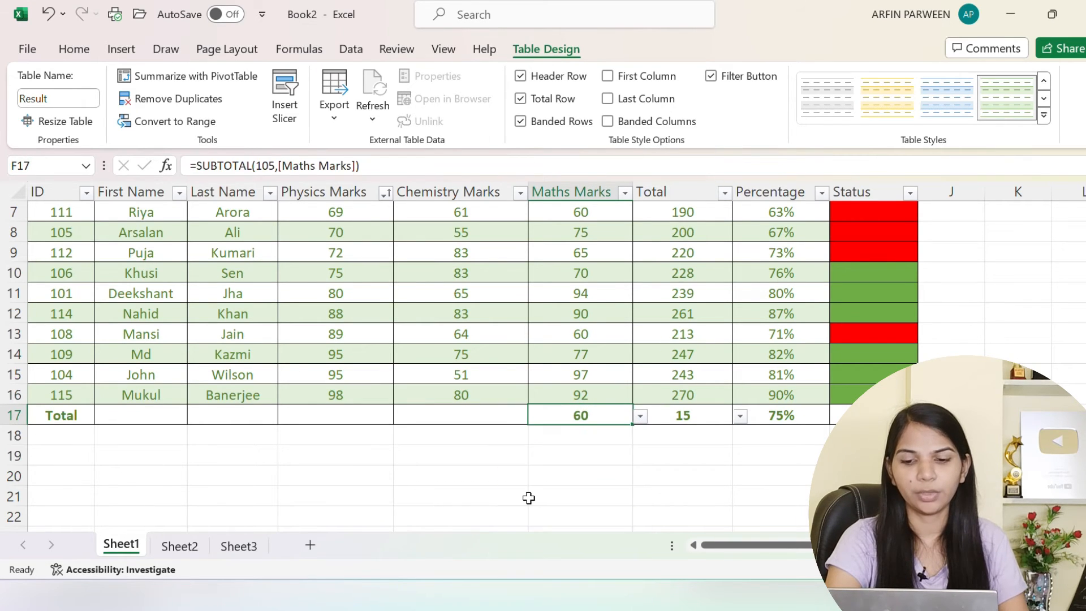
{"action": "left_click", "coordinate": [495, 417]}
{"action": "left_click", "coordinate": [535, 417]}
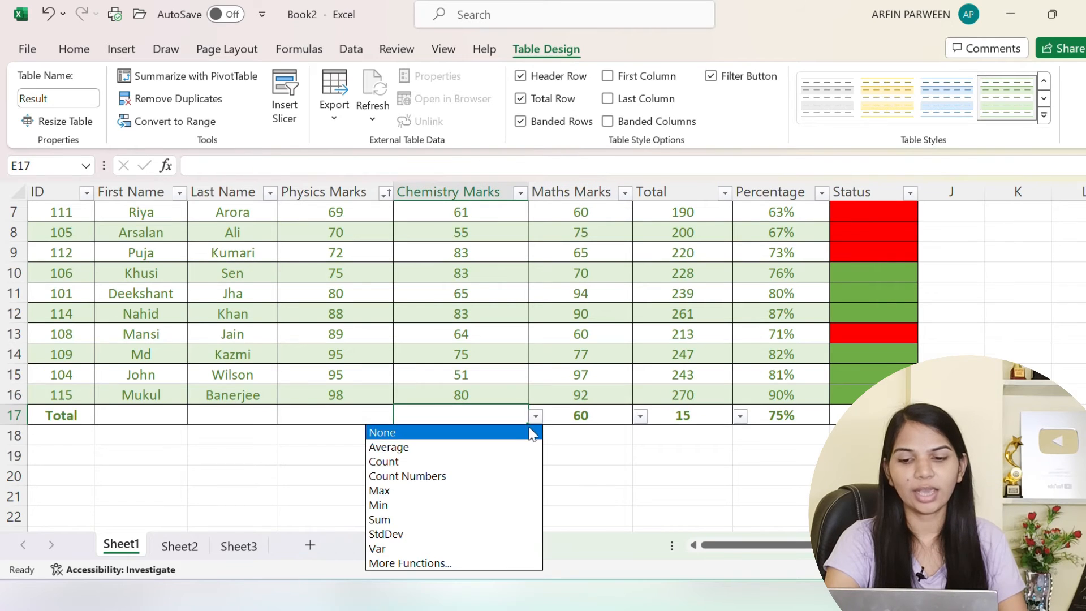
{"action": "left_click", "coordinate": [439, 491]}
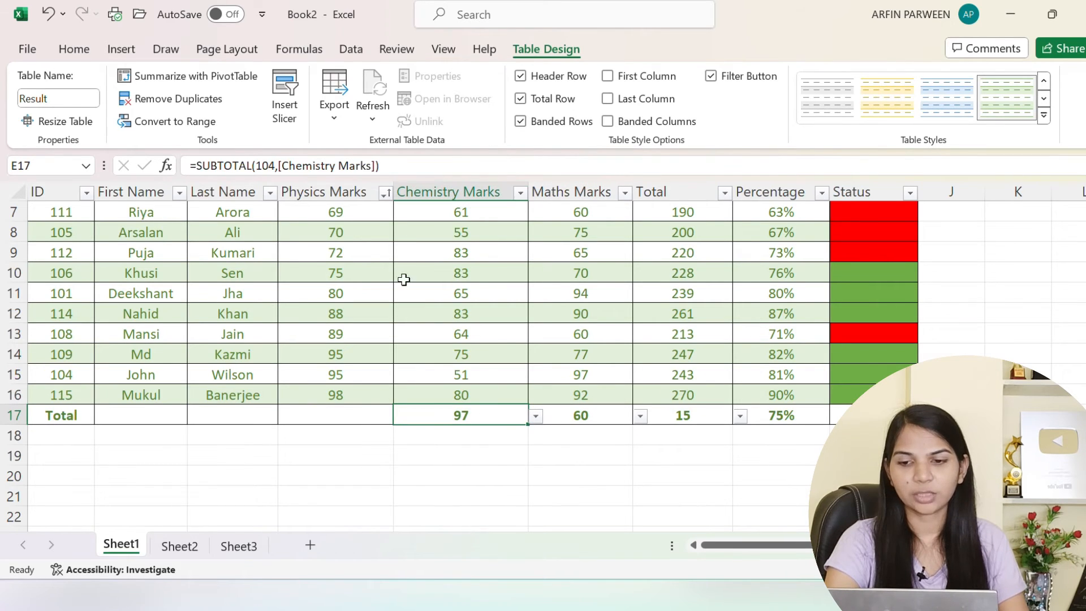
Look through the total row functions offered for Physics Marks without choosing one.
{"action": "left_click", "coordinate": [374, 414]}
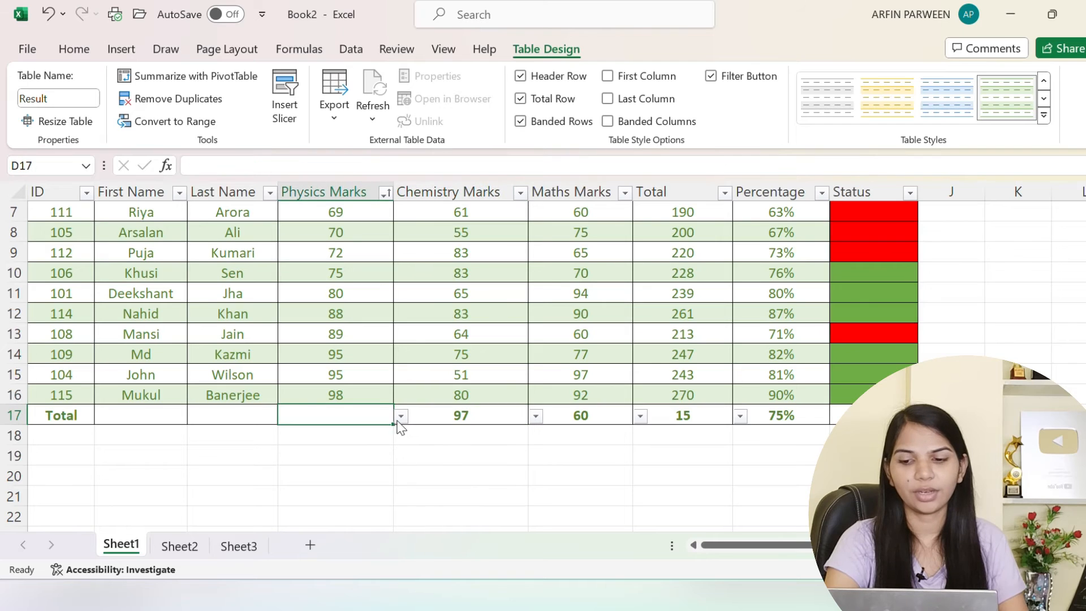
{"action": "left_click", "coordinate": [401, 417]}
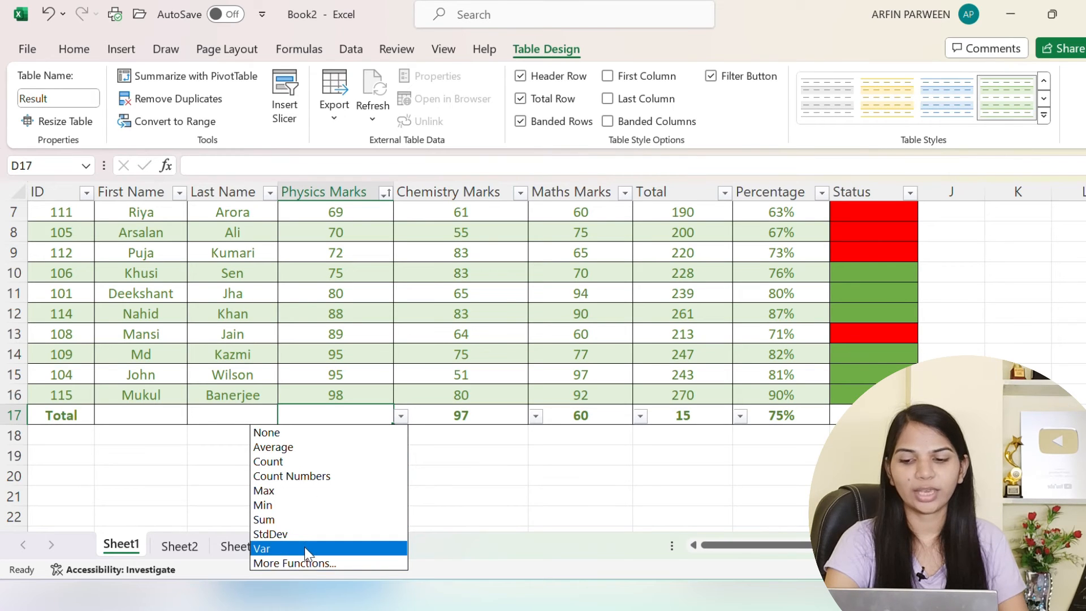
{"action": "left_click", "coordinate": [511, 484]}
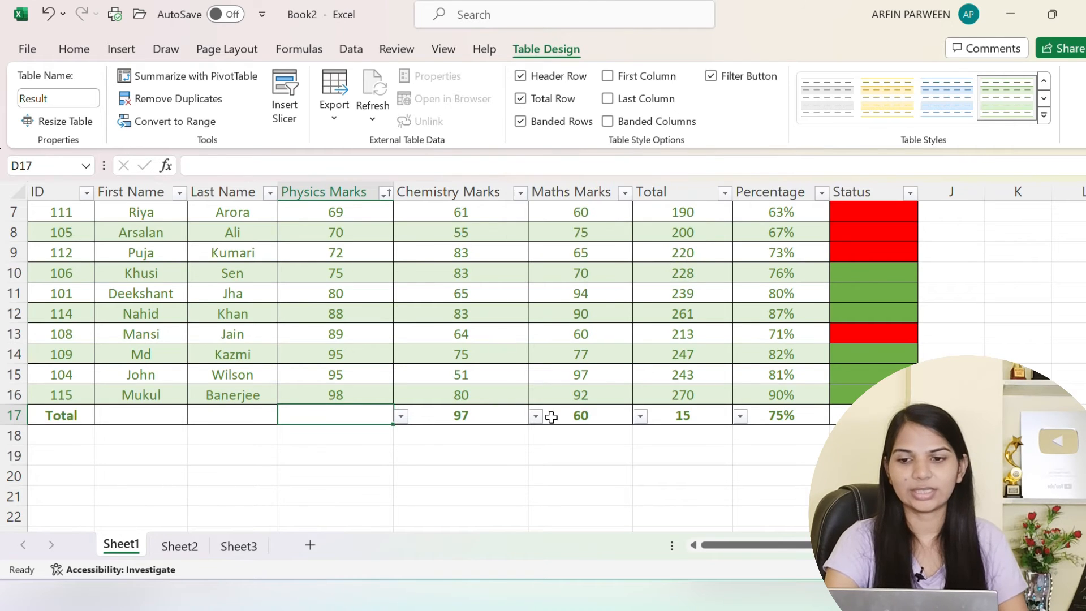
{"action": "left_click", "coordinate": [462, 457]}
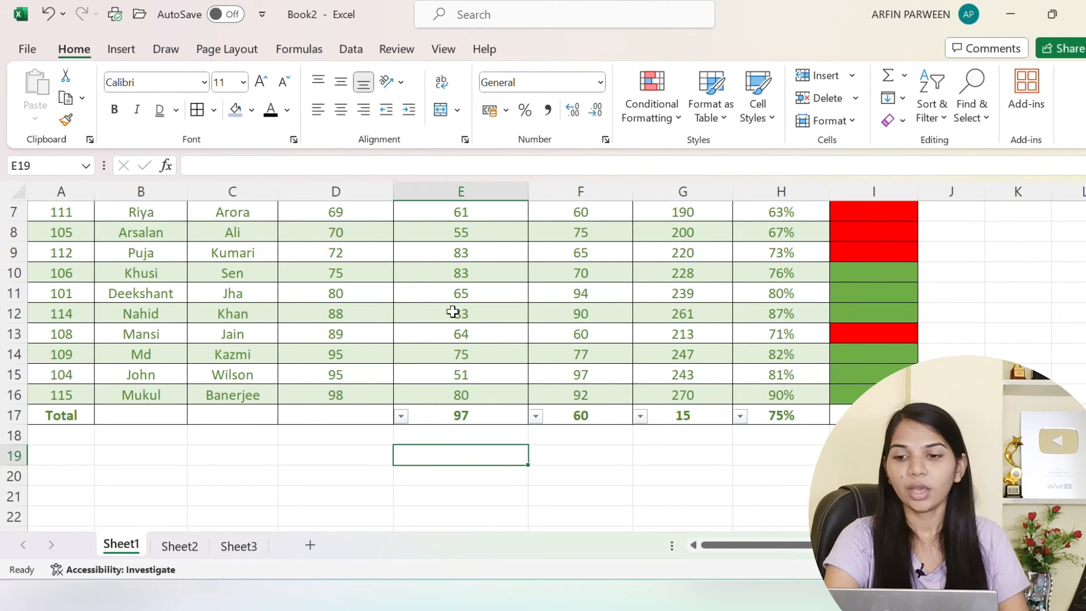
Convert the Result table to a normal range.
{"action": "scroll", "coordinate": [475, 295], "scroll_direction": "up", "scroll_amount": 2}
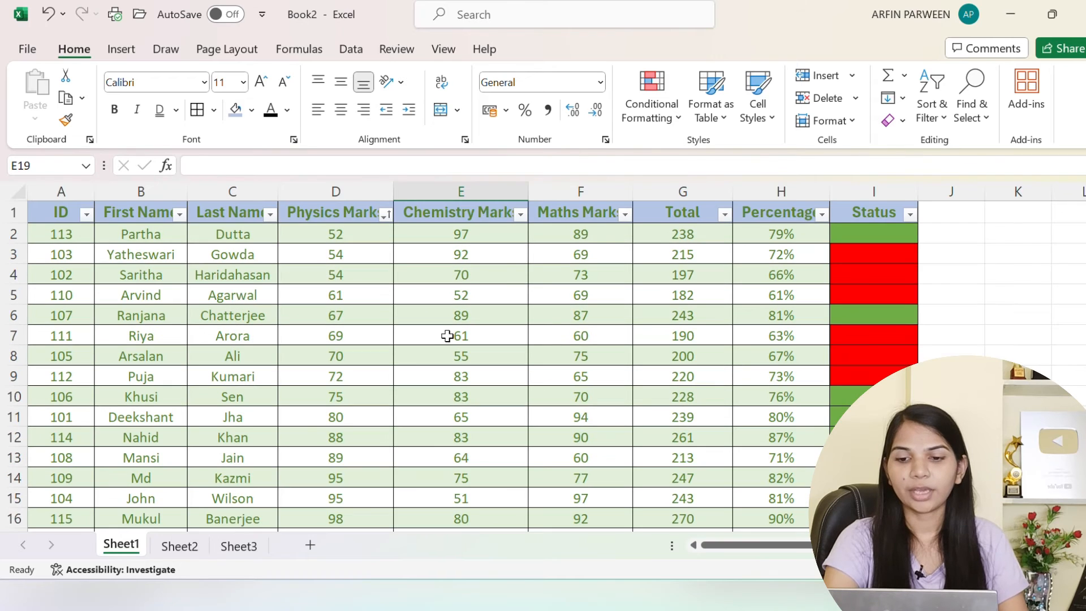
{"action": "left_click", "coordinate": [482, 289]}
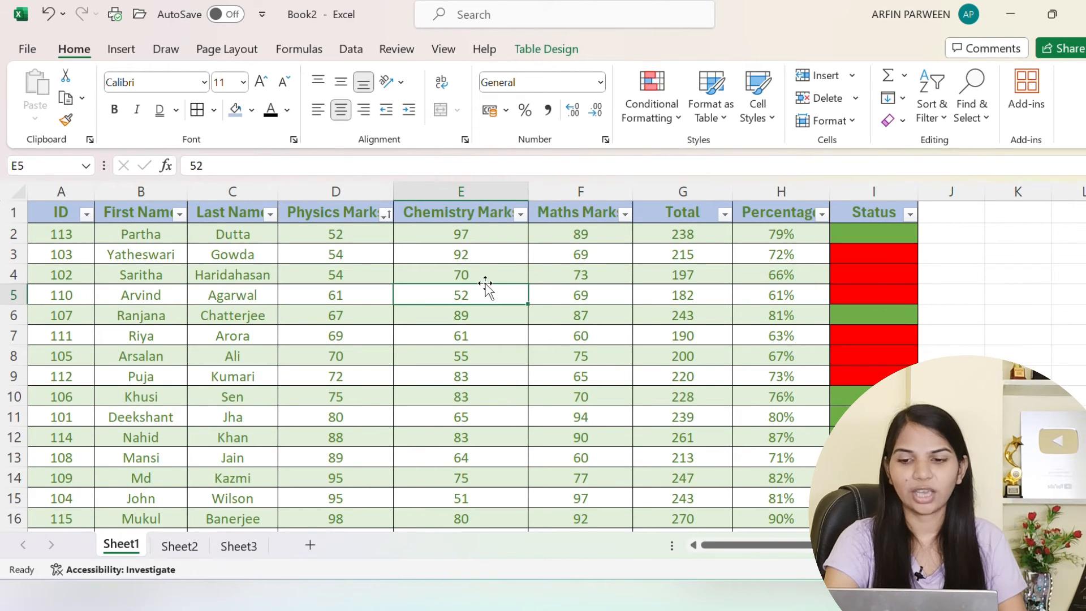
{"action": "left_click", "coordinate": [542, 55]}
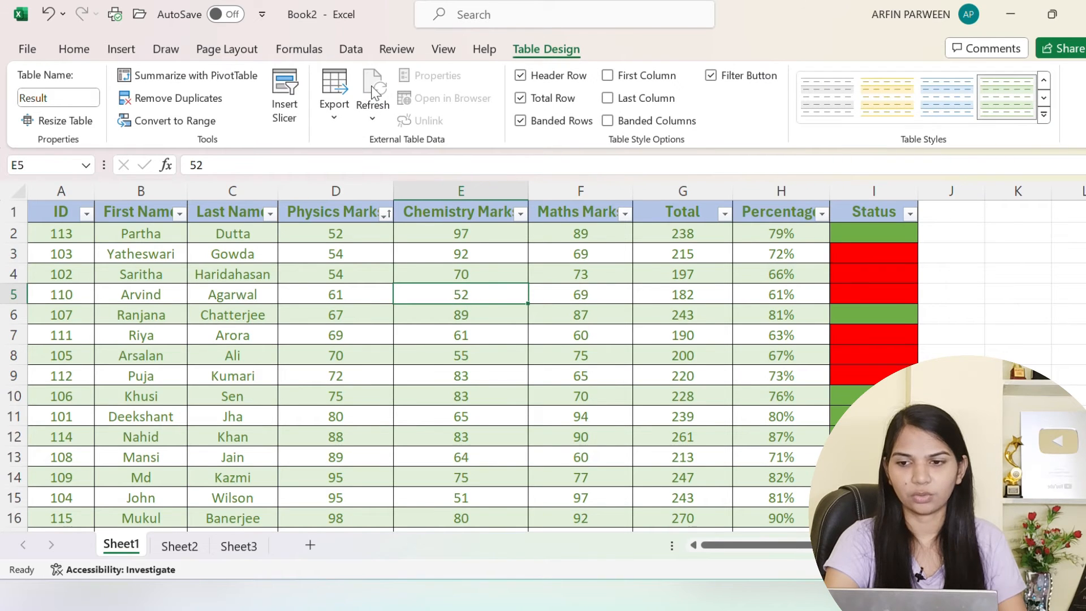
{"action": "left_click", "coordinate": [174, 121]}
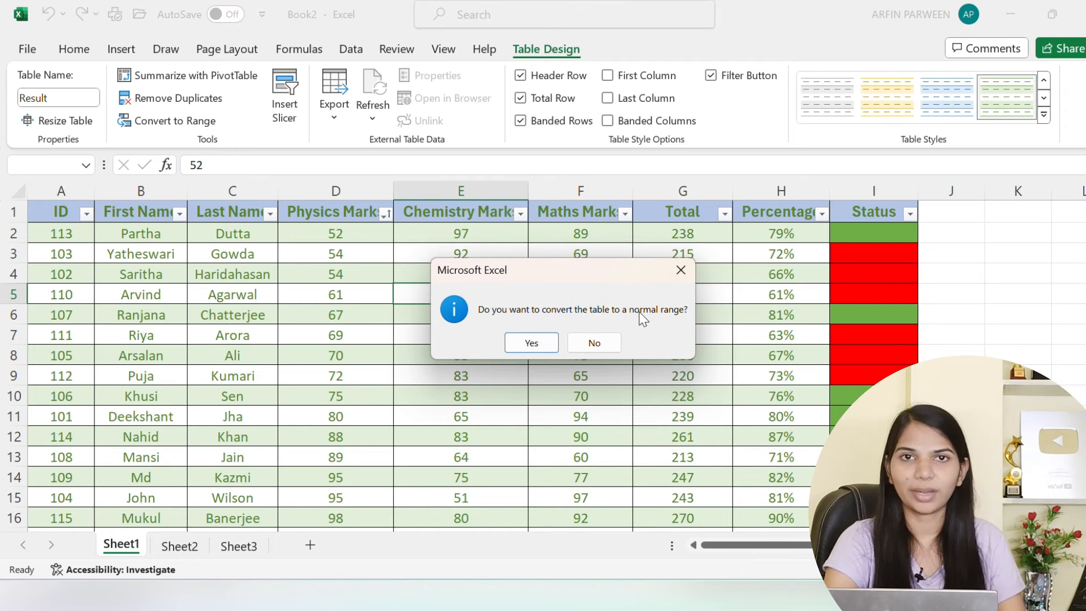
{"action": "left_click", "coordinate": [542, 342]}
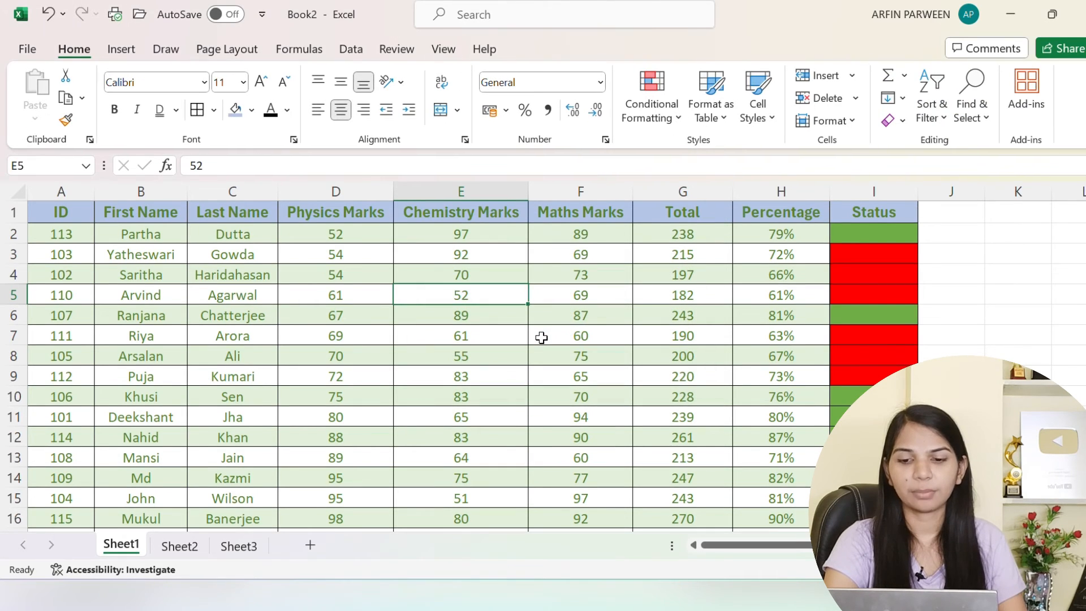
Select cells within the converted range and check the workbook's list of defined names for the Result table.
{"action": "left_click", "coordinate": [581, 329]}
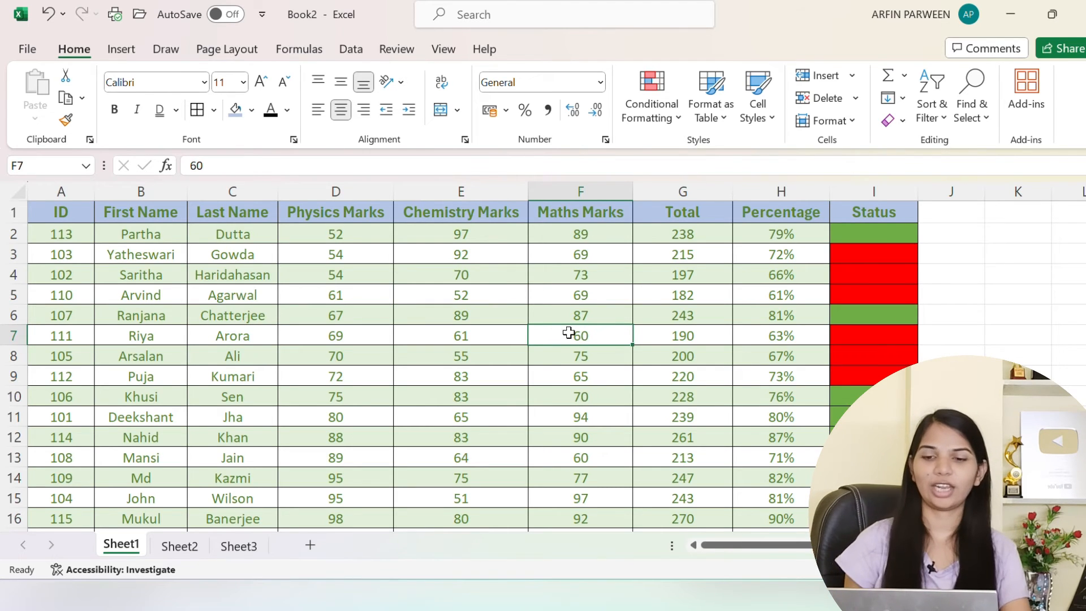
{"action": "left_click", "coordinate": [120, 280]}
{"action": "left_click", "coordinate": [246, 281]}
{"action": "left_click", "coordinate": [305, 280]}
{"action": "left_click", "coordinate": [356, 337]}
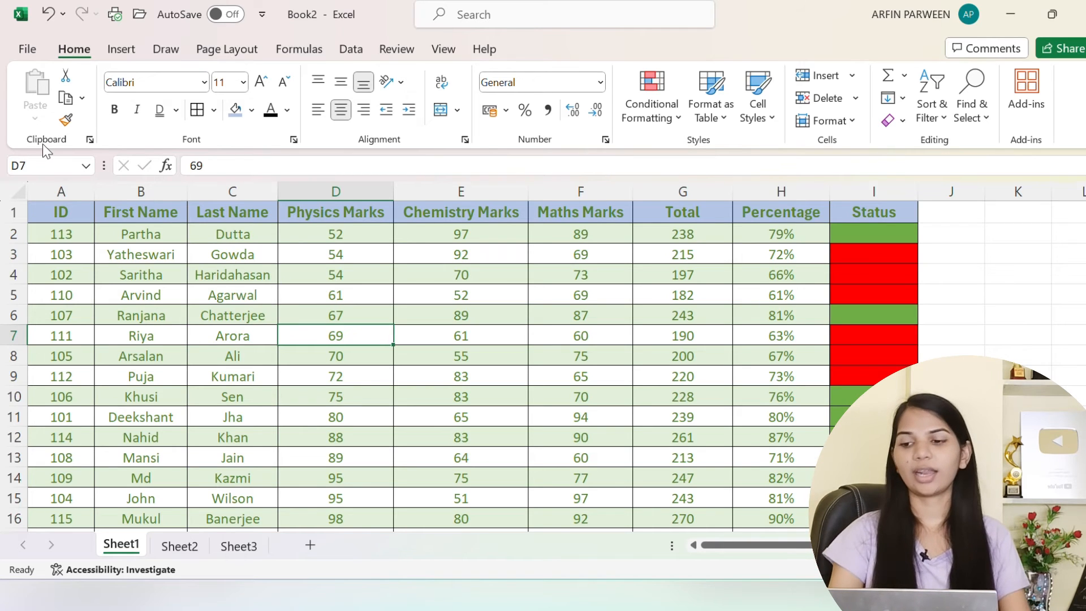
{"action": "left_click", "coordinate": [85, 164]}
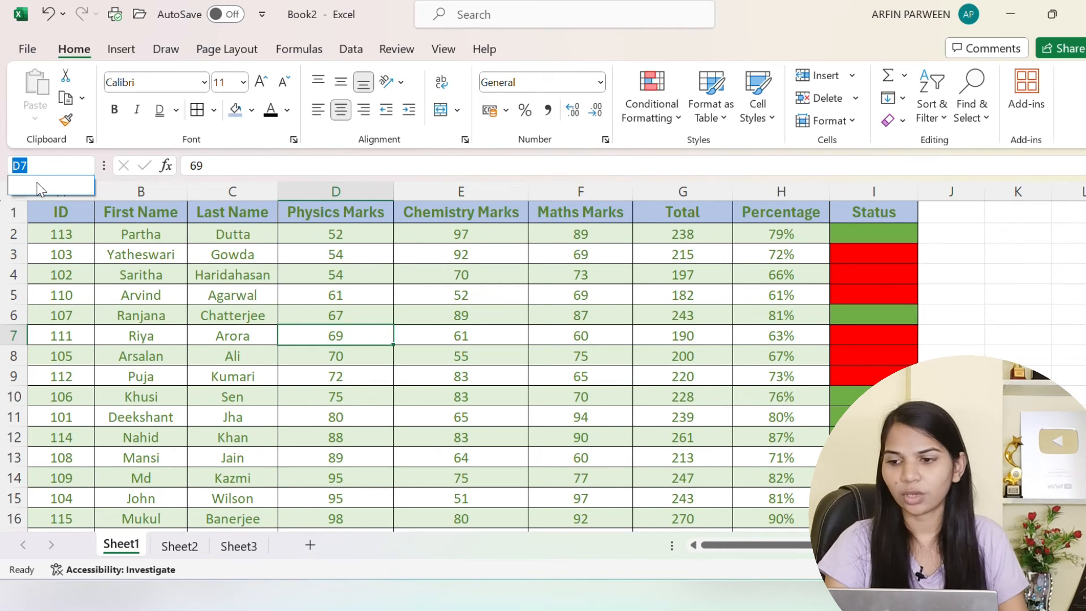
{"action": "left_click", "coordinate": [385, 382]}
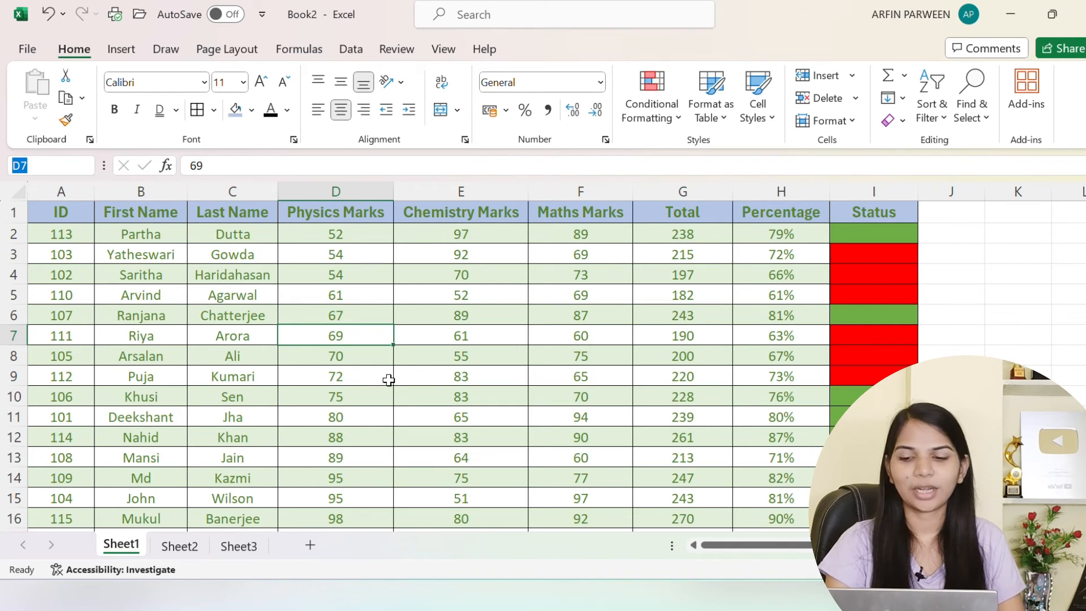
{"action": "left_click", "coordinate": [532, 328]}
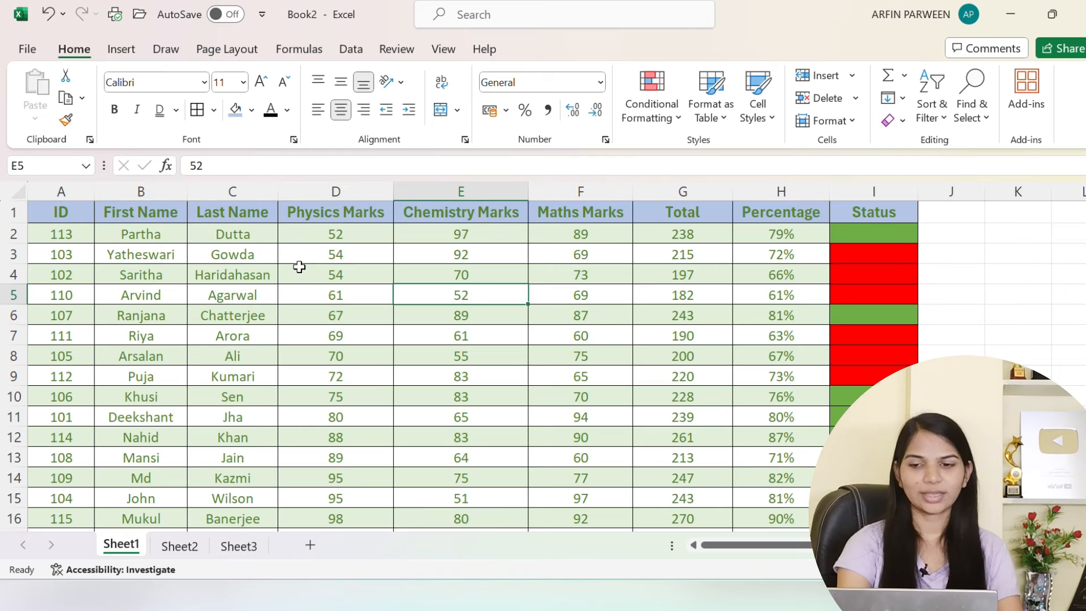
Try a white fill on the student rows from ID to Percentage and undo it.
{"action": "left_click_drag", "start_coordinate": [58, 234], "coordinate": [771, 477]}
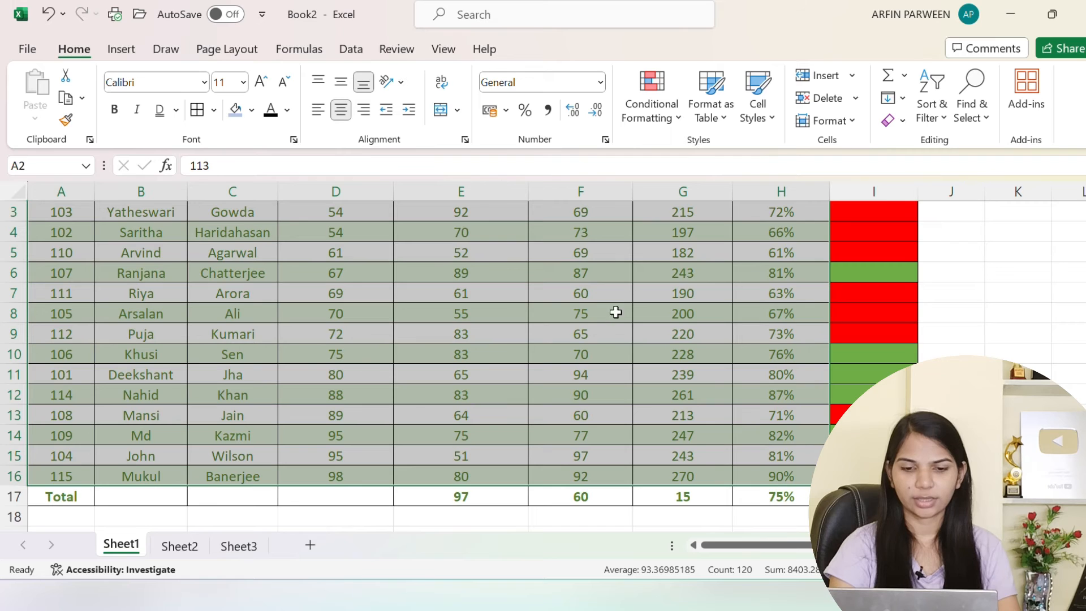
{"action": "left_click", "coordinate": [252, 111]}
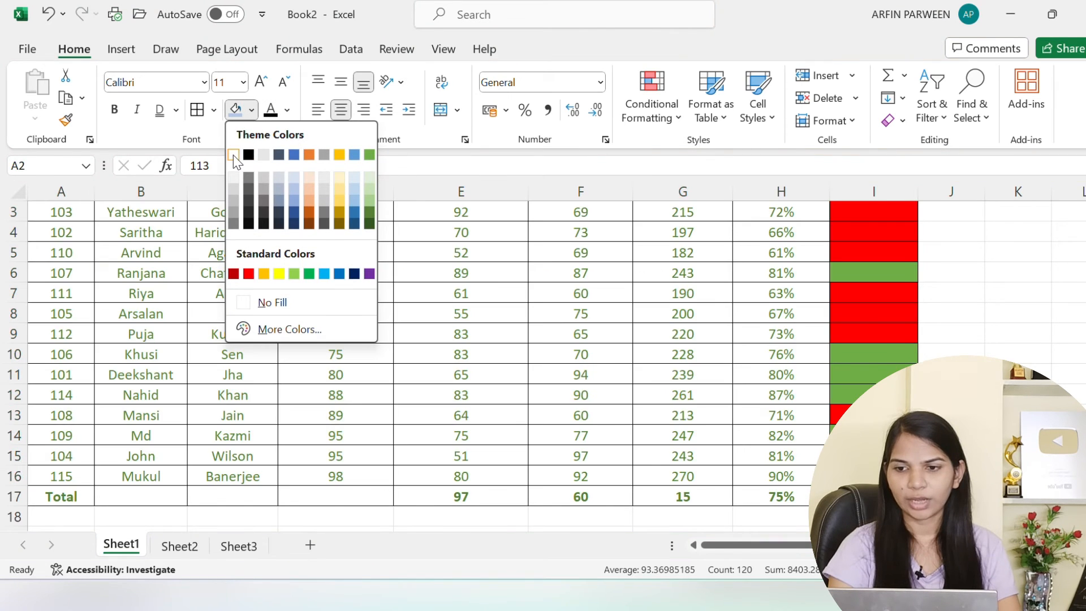
{"action": "left_click", "coordinate": [233, 155]}
{"action": "left_click", "coordinate": [306, 298]}
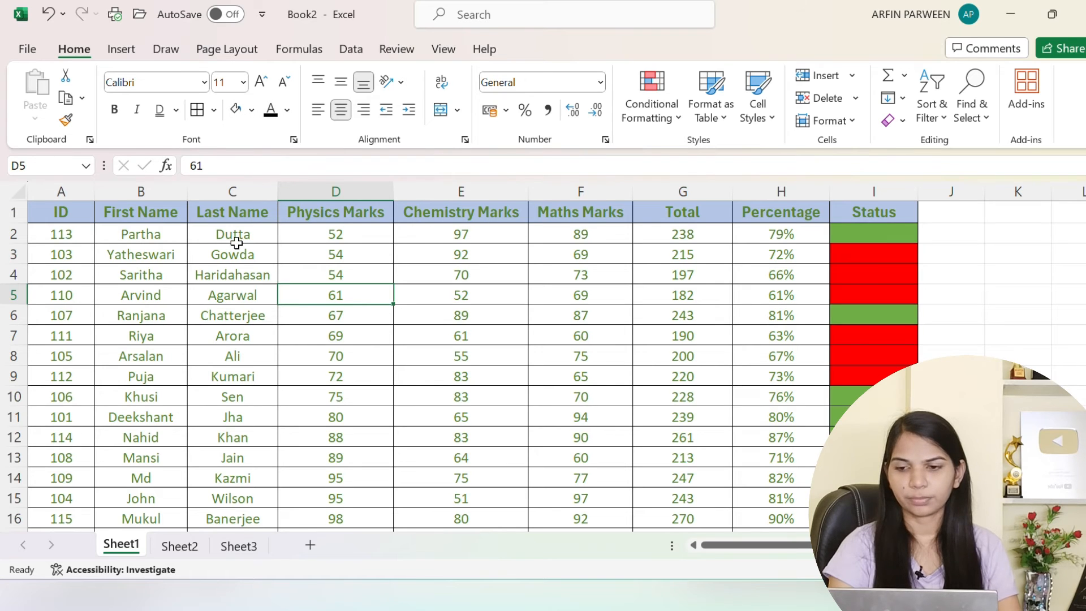
{"action": "left_click", "coordinate": [50, 14]}
{"action": "left_click", "coordinate": [50, 14]}
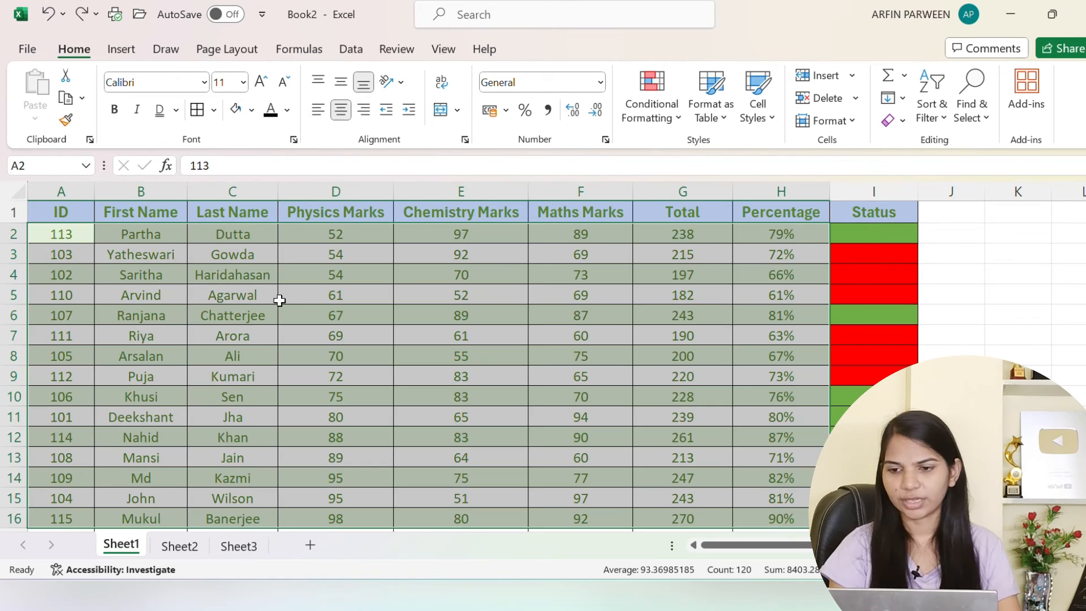
Enter "Good Evening" in cell C23, below the total row.
{"action": "scroll", "coordinate": [356, 342], "scroll_direction": "down", "scroll_amount": 2}
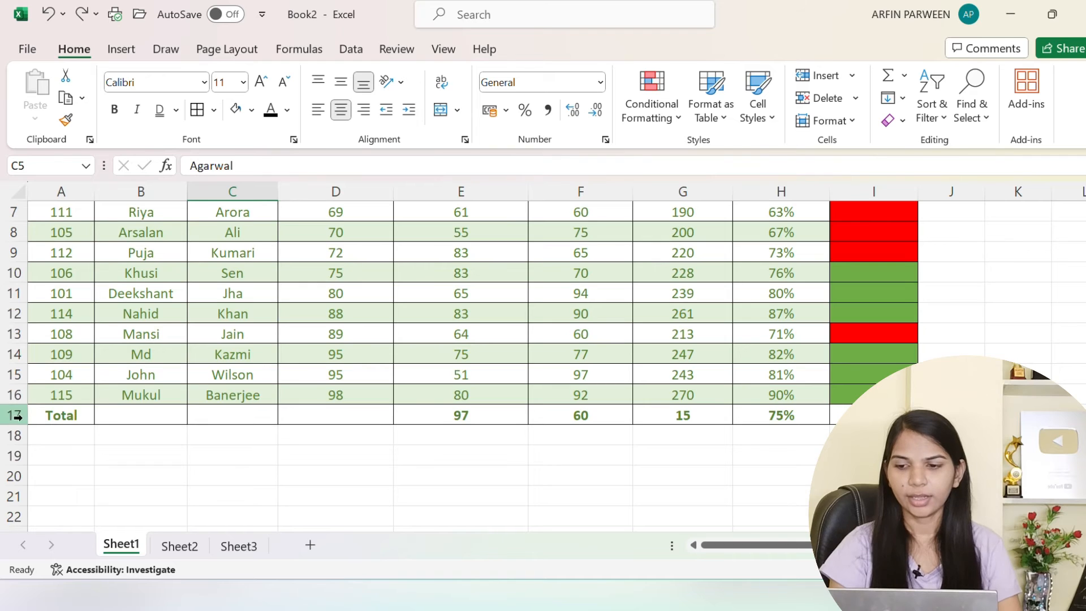
{"action": "scroll", "coordinate": [410, 257], "scroll_direction": "up", "scroll_amount": 2}
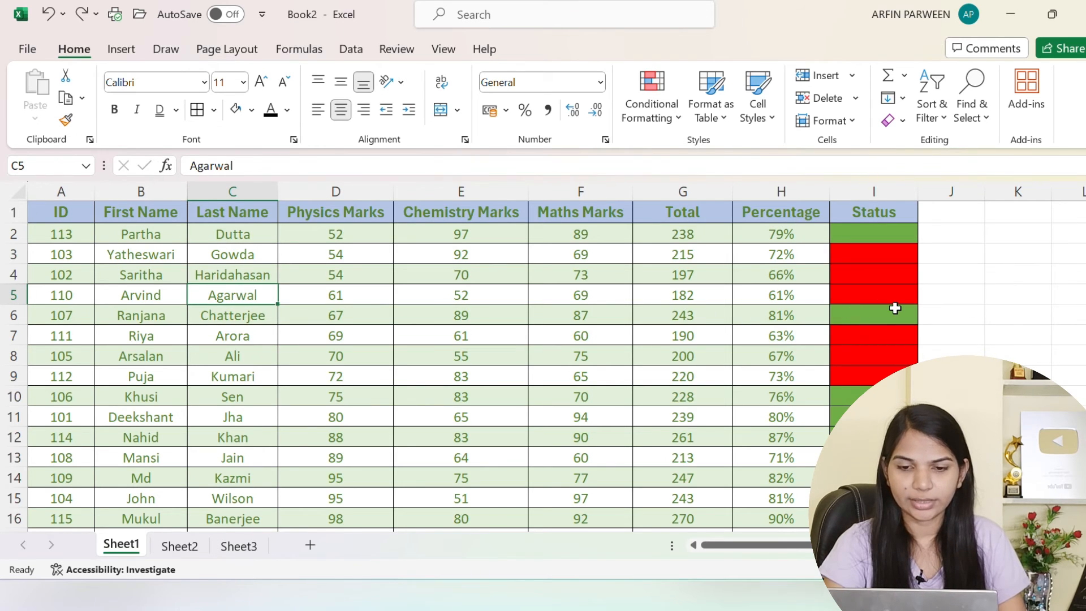
{"action": "scroll", "coordinate": [895, 309], "scroll_direction": "down", "scroll_amount": 5}
{"action": "left_click", "coordinate": [395, 396]}
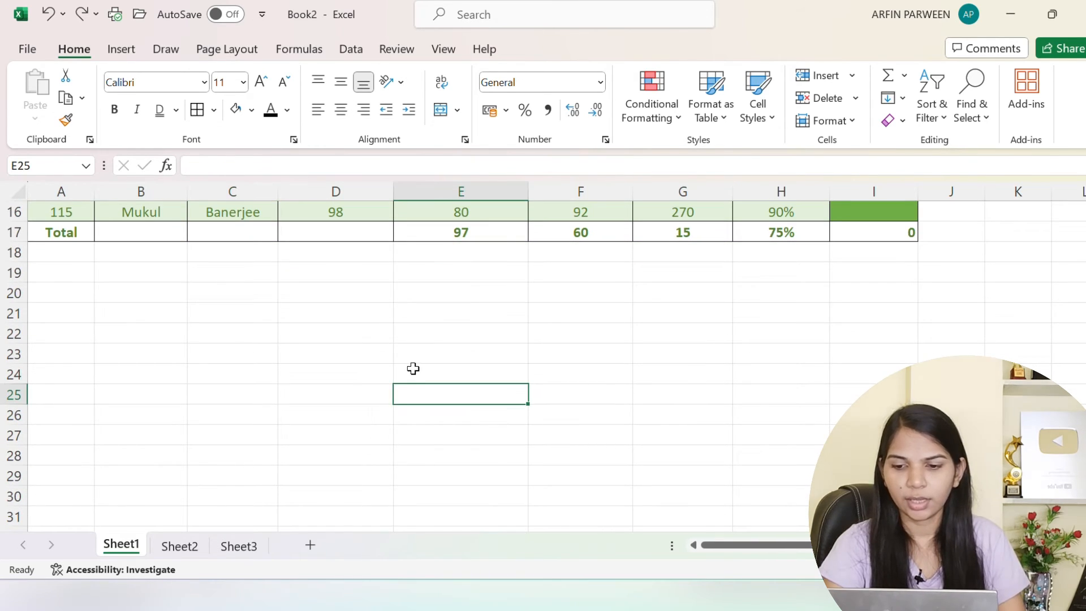
{"action": "left_click", "coordinate": [223, 358]}
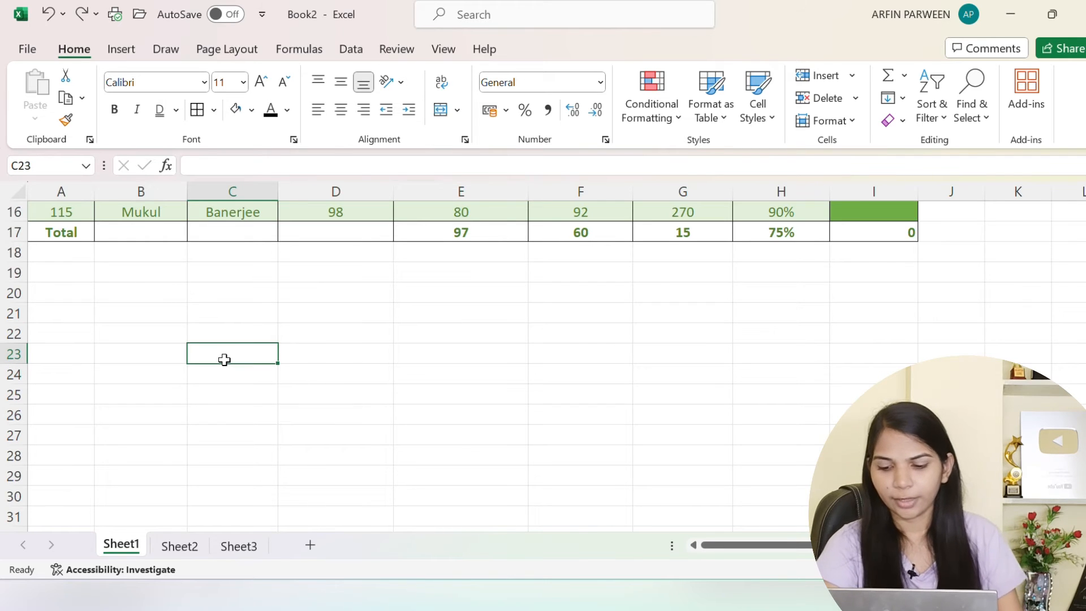
{"action": "type", "text": "Good"}
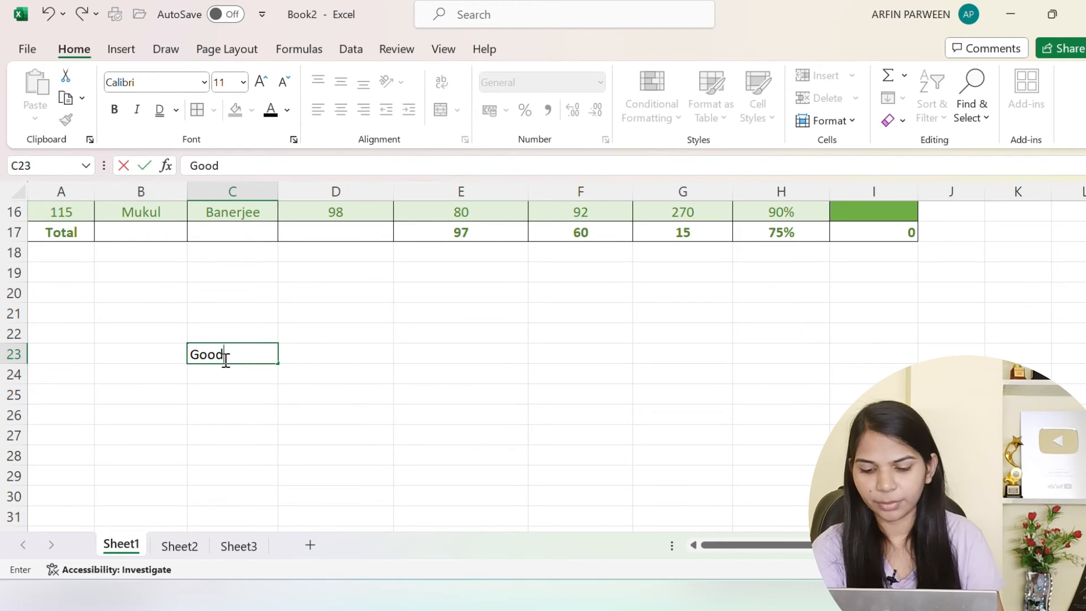
{"action": "type", "text": " Even"}
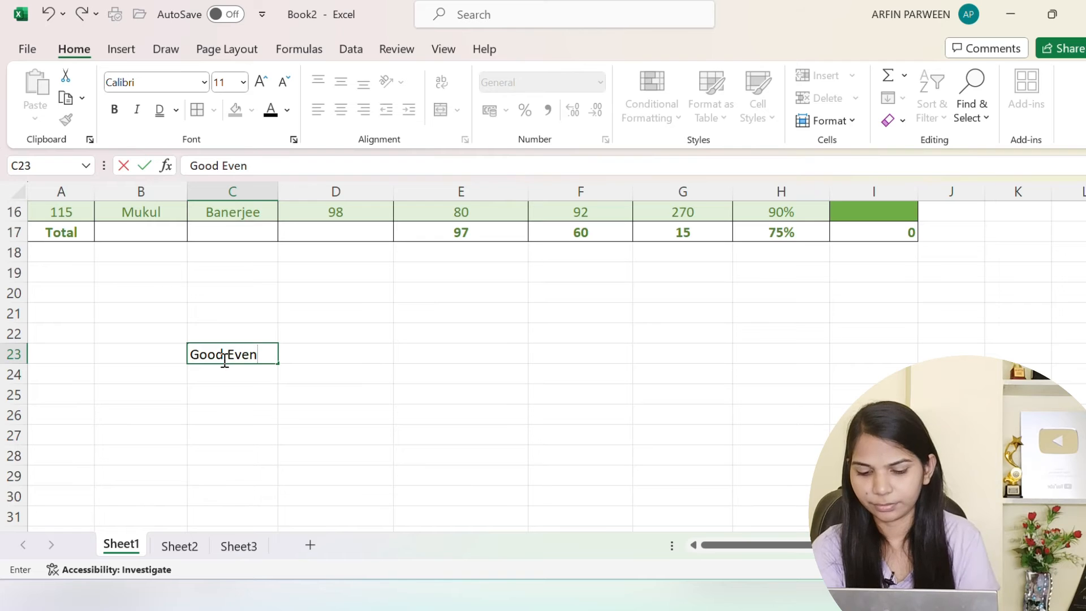
{"action": "type", "text": "ing"}
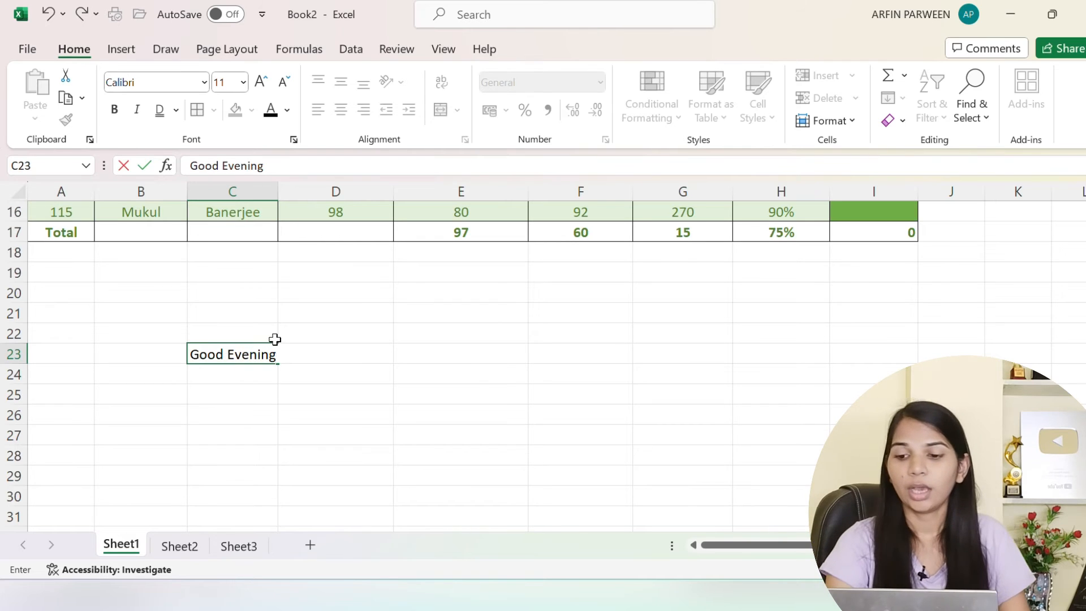
{"action": "left_click_drag", "start_coordinate": [678, 252], "coordinate": [678, 273]}
{"action": "left_click", "coordinate": [194, 372]}
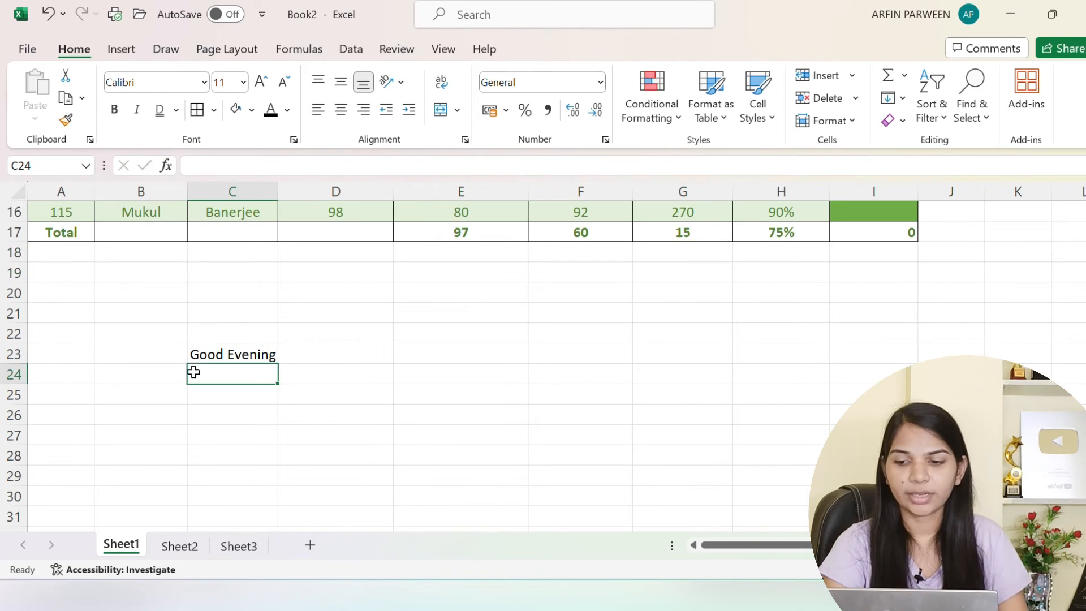
Look through the cell styles for the Good Evening cell and for the range C4:G14 without applying one.
{"action": "left_click", "coordinate": [263, 353]}
{"action": "left_click", "coordinate": [758, 108]}
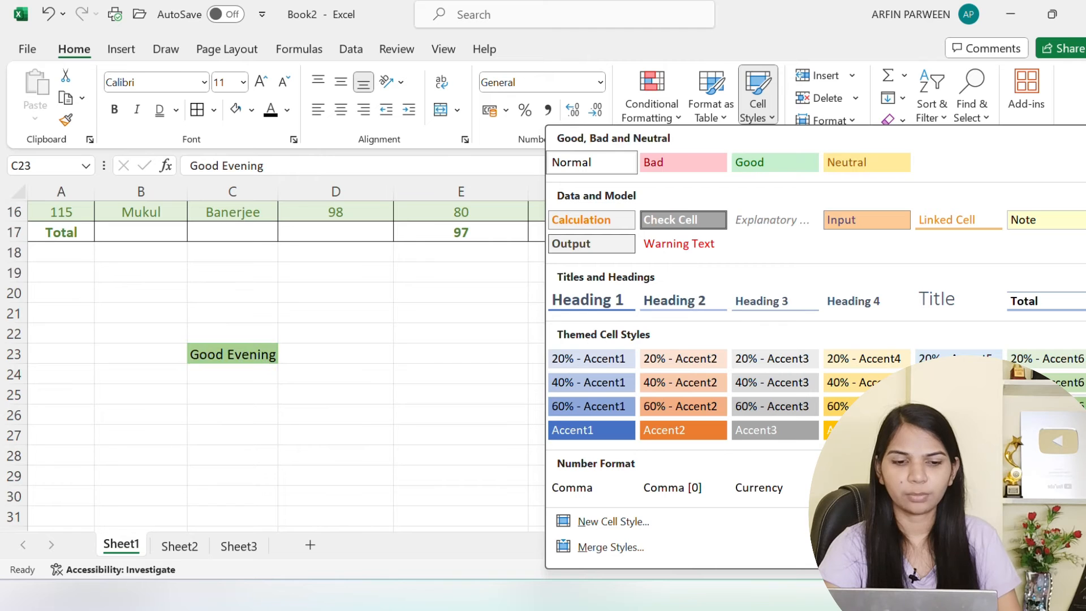
{"action": "key", "text": "Escape"}
{"action": "scroll", "coordinate": [362, 356], "scroll_direction": "up", "scroll_amount": 5}
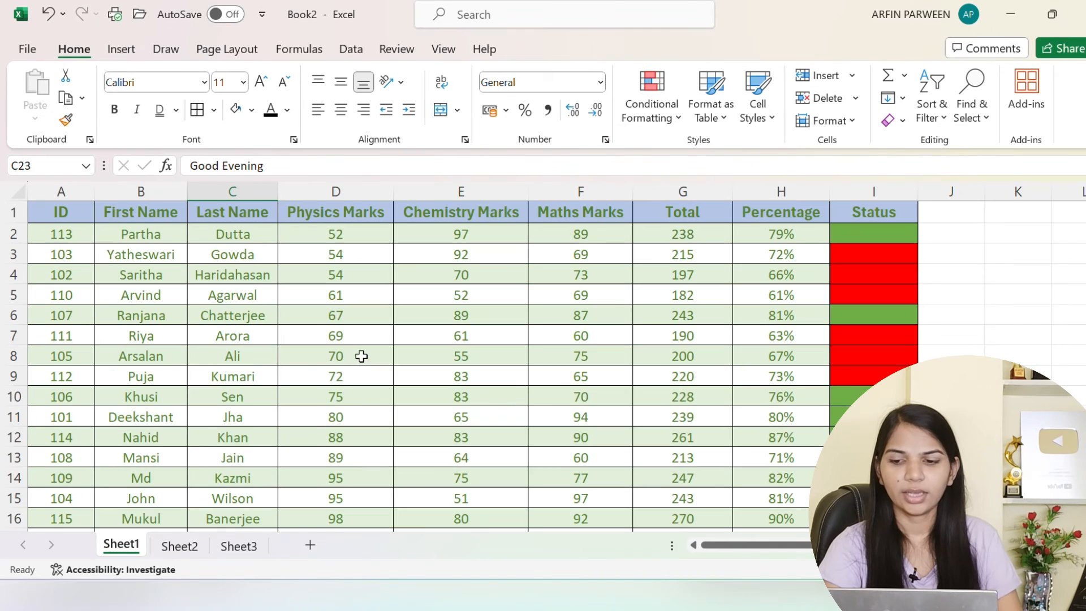
{"action": "left_click_drag", "start_coordinate": [243, 272], "coordinate": [637, 477]}
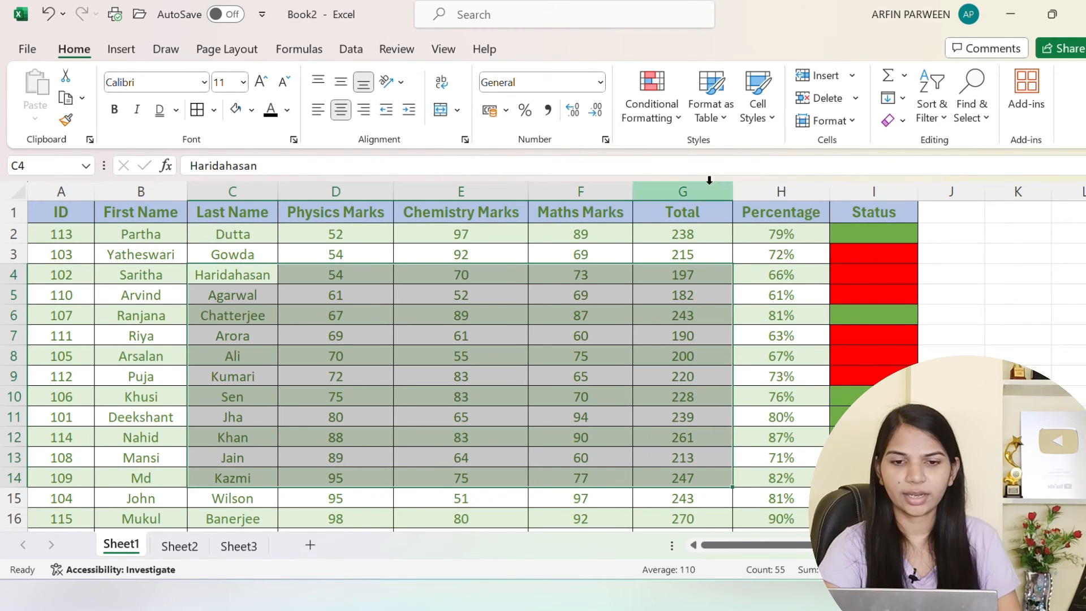
{"action": "left_click", "coordinate": [757, 109]}
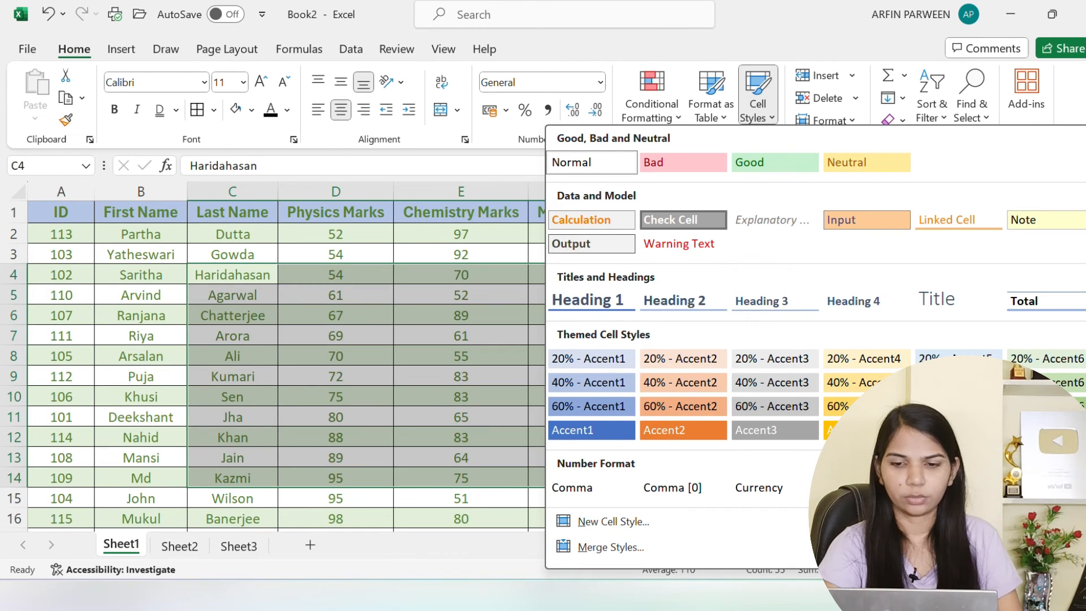
{"action": "left_click", "coordinate": [330, 253]}
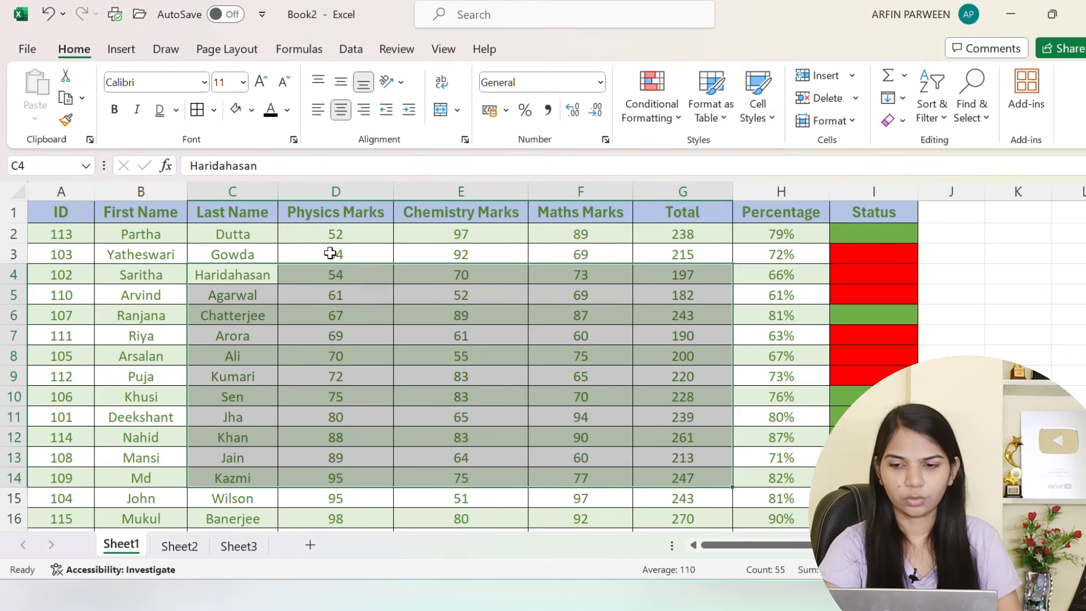
{"action": "left_click", "coordinate": [531, 280]}
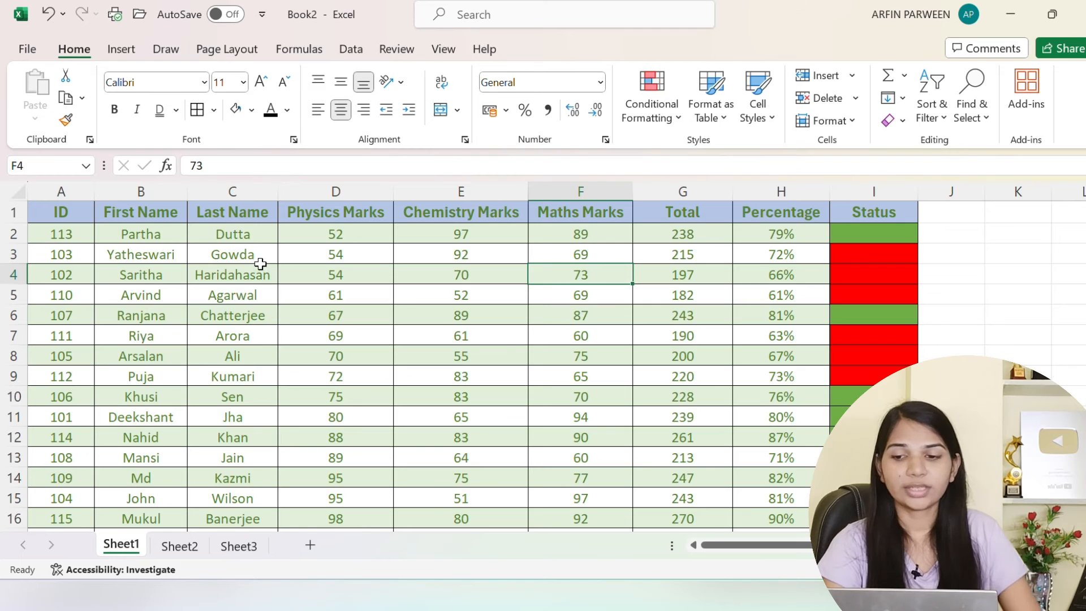
Select row 3 and look over the row commands and the insertion options without inserting anything.
{"action": "left_click", "coordinate": [15, 255]}
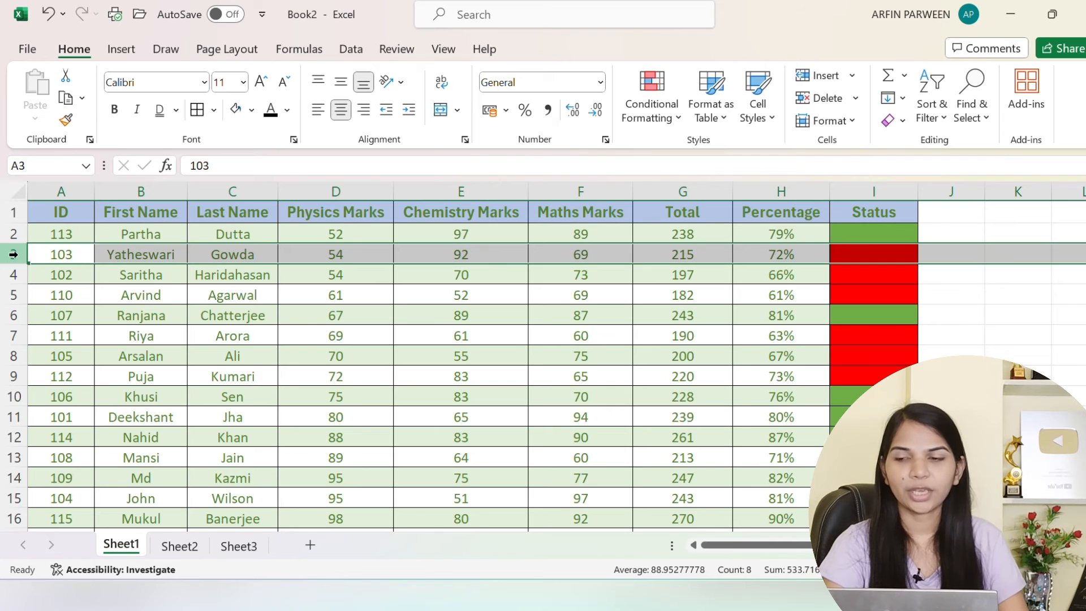
{"action": "right_click", "coordinate": [14, 254]}
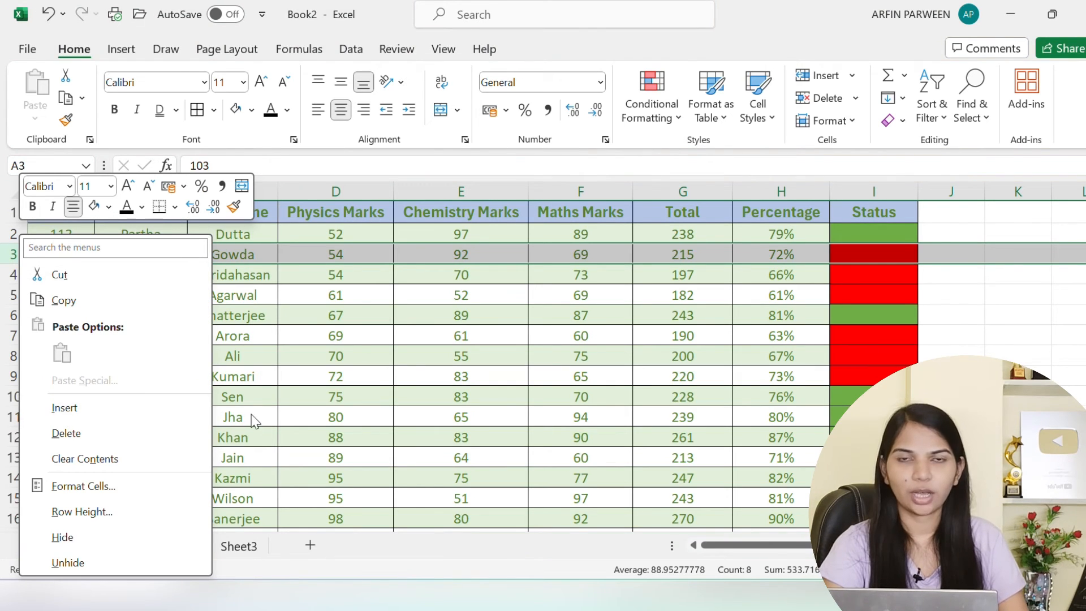
{"action": "key", "text": "Escape"}
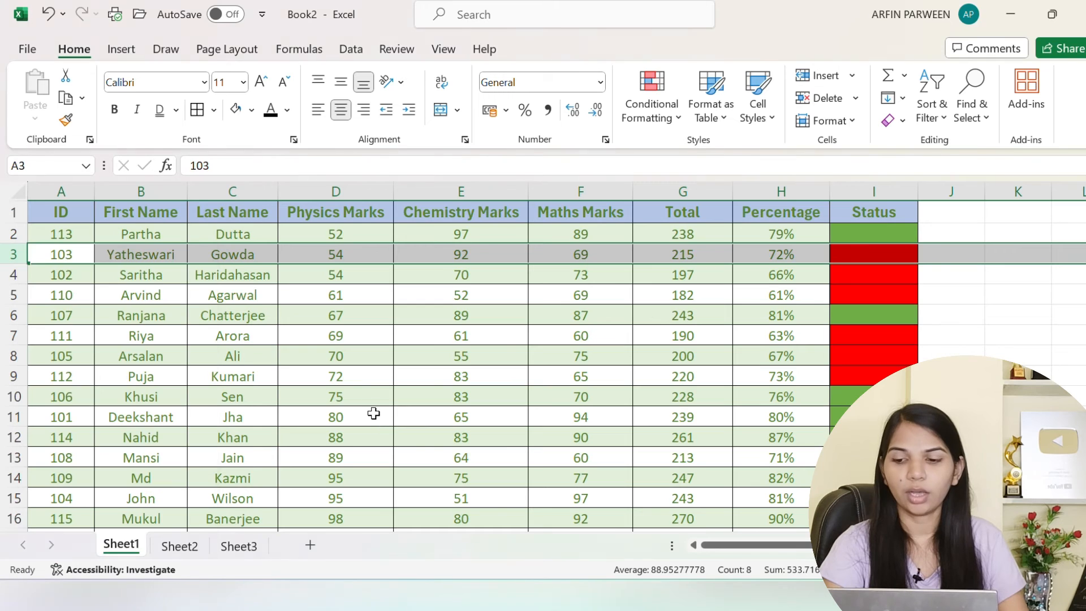
{"action": "left_click", "coordinate": [852, 77]}
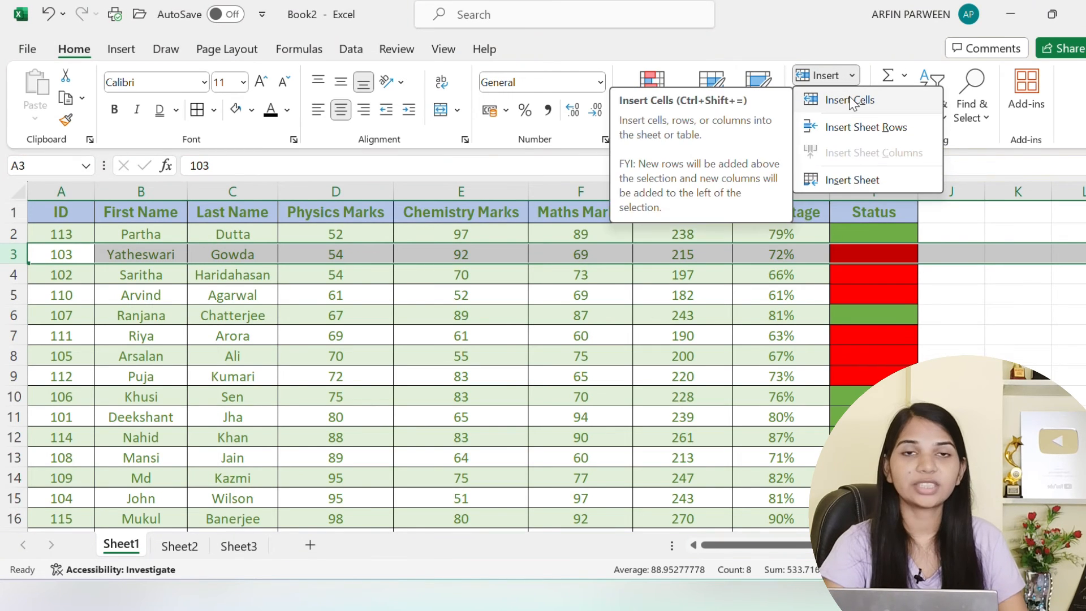
{"action": "left_click", "coordinate": [727, 306]}
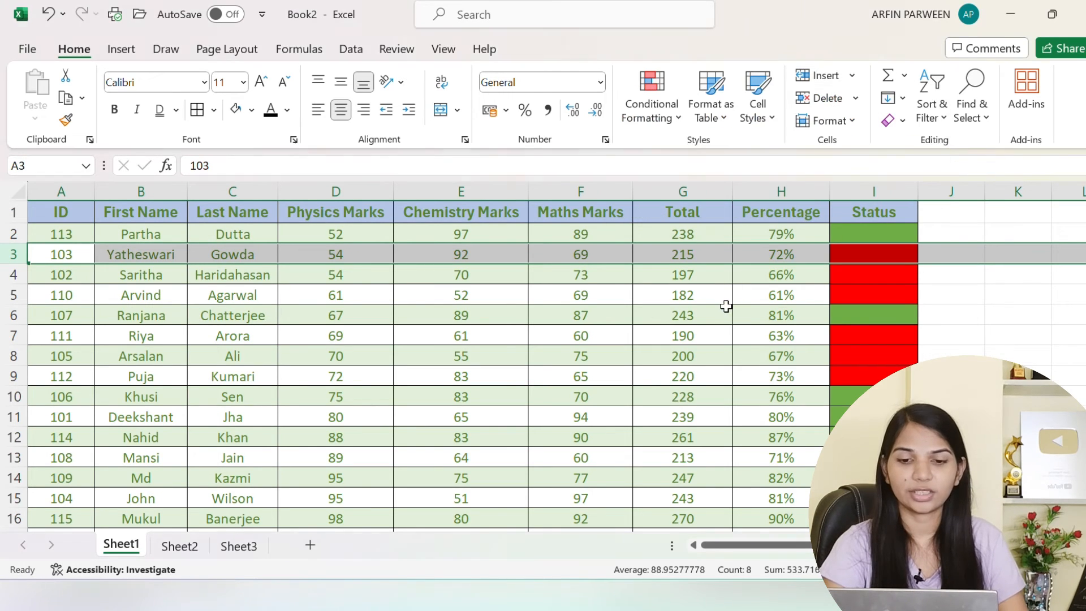
Try inserting a blank cell at E5 with the existing cells shifted right, and undo it.
{"action": "left_click", "coordinate": [474, 300]}
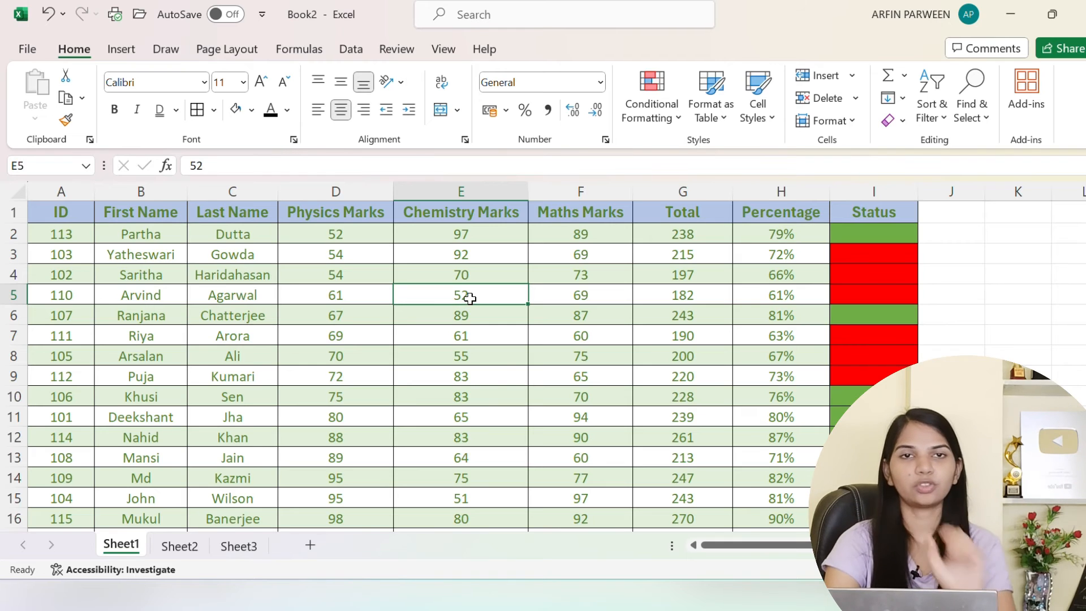
{"action": "left_click", "coordinate": [853, 79]}
{"action": "left_click", "coordinate": [851, 100]}
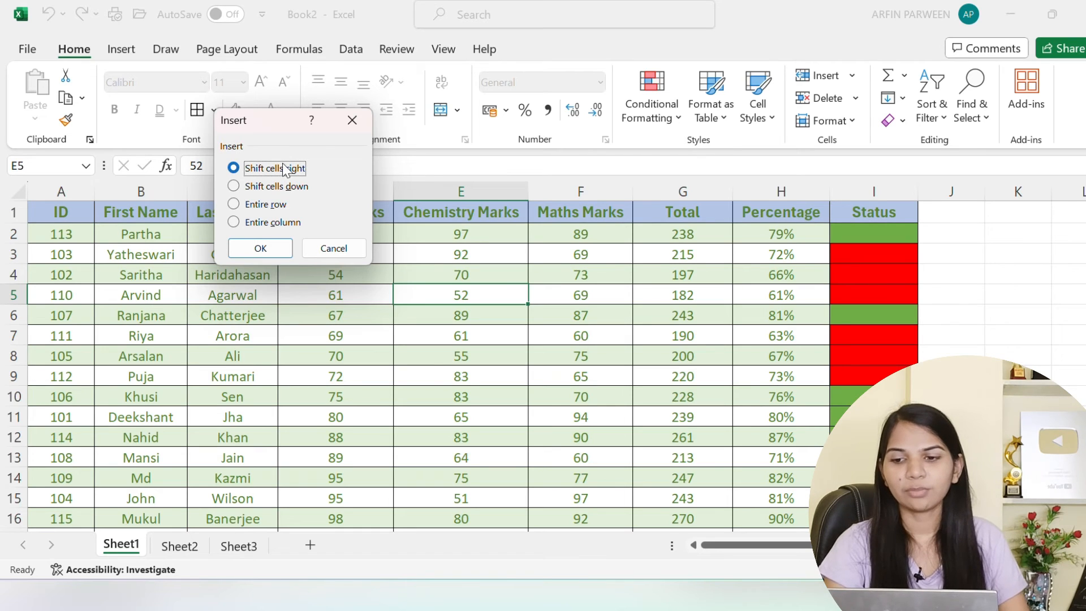
{"action": "left_click", "coordinate": [269, 252]}
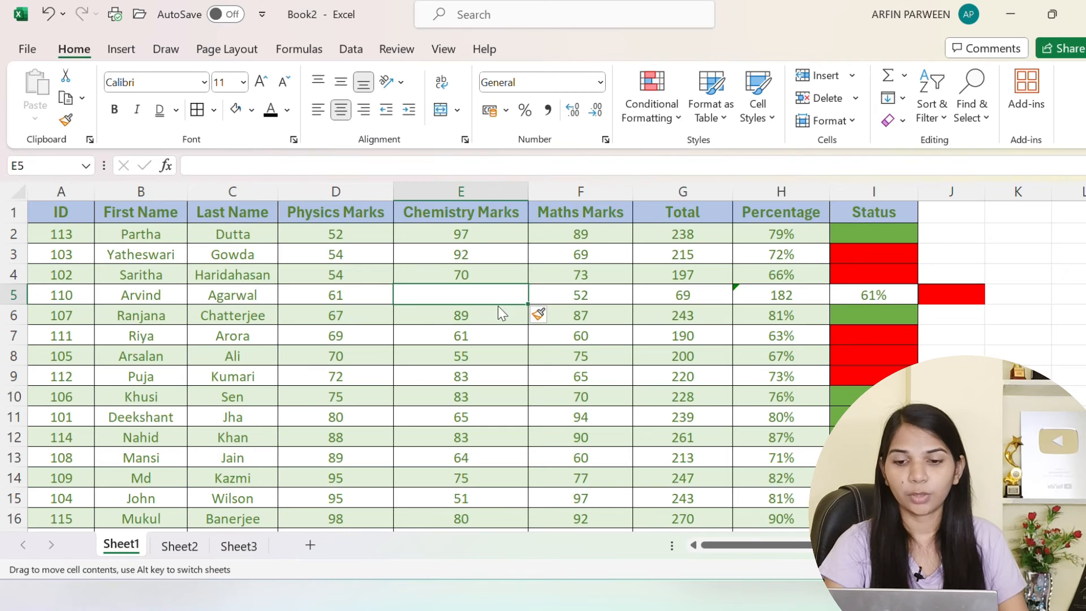
{"action": "left_click_drag", "start_coordinate": [540, 297], "coordinate": [978, 293]}
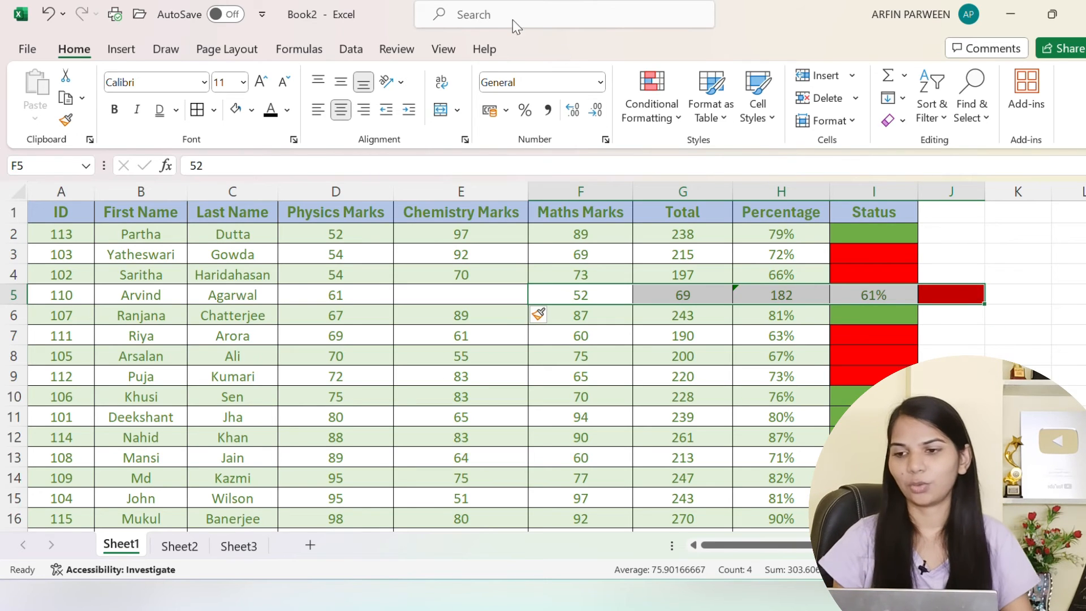
{"action": "left_click", "coordinate": [41, 15]}
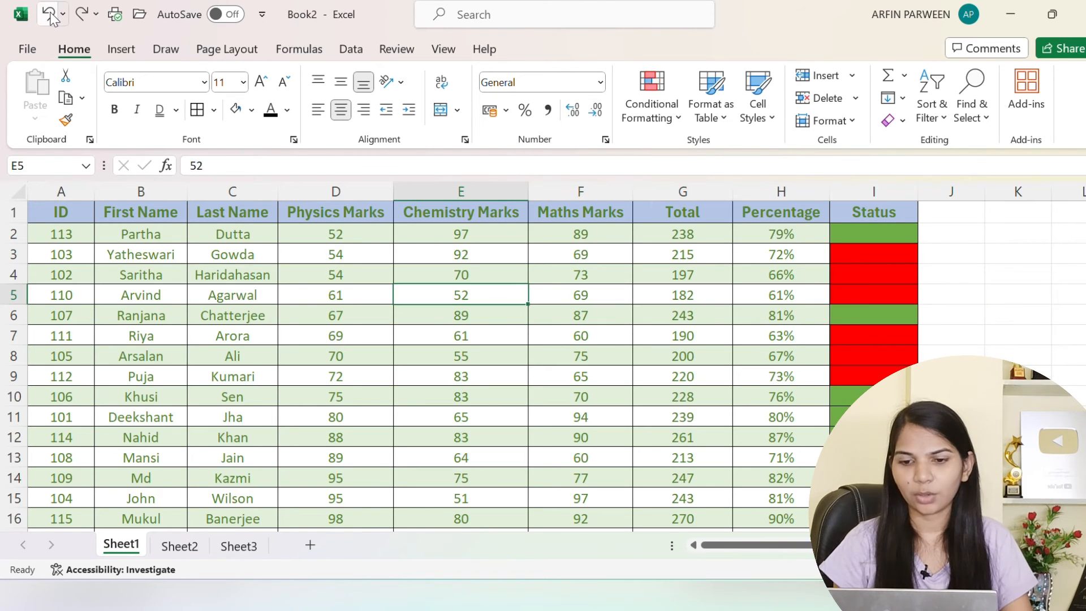
Try inserting an entire blank row at cell E5 and undo the insertion.
{"action": "left_click", "coordinate": [852, 76]}
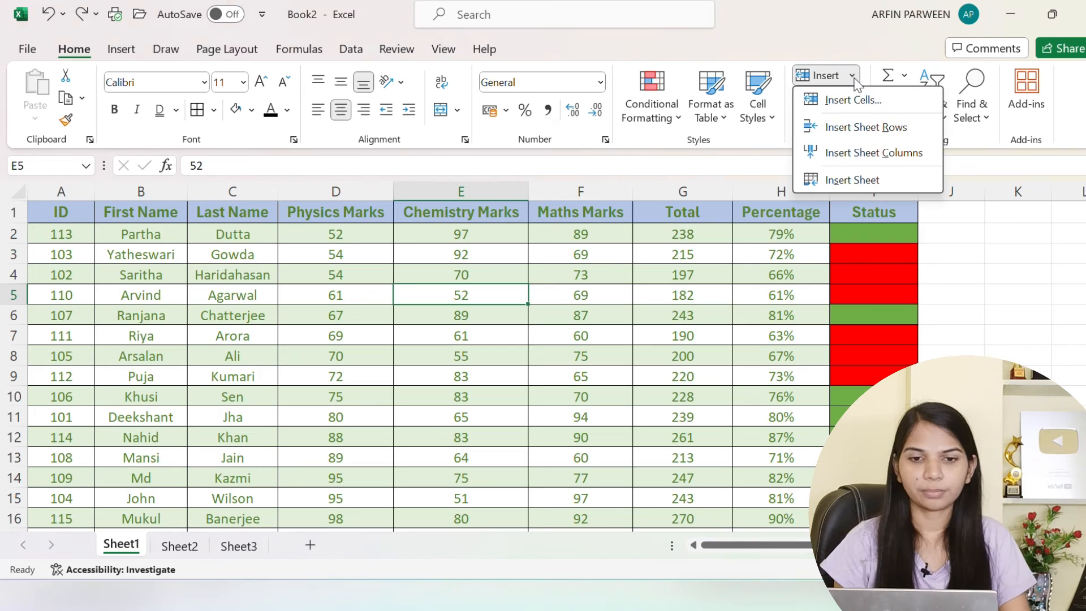
{"action": "left_click", "coordinate": [852, 100]}
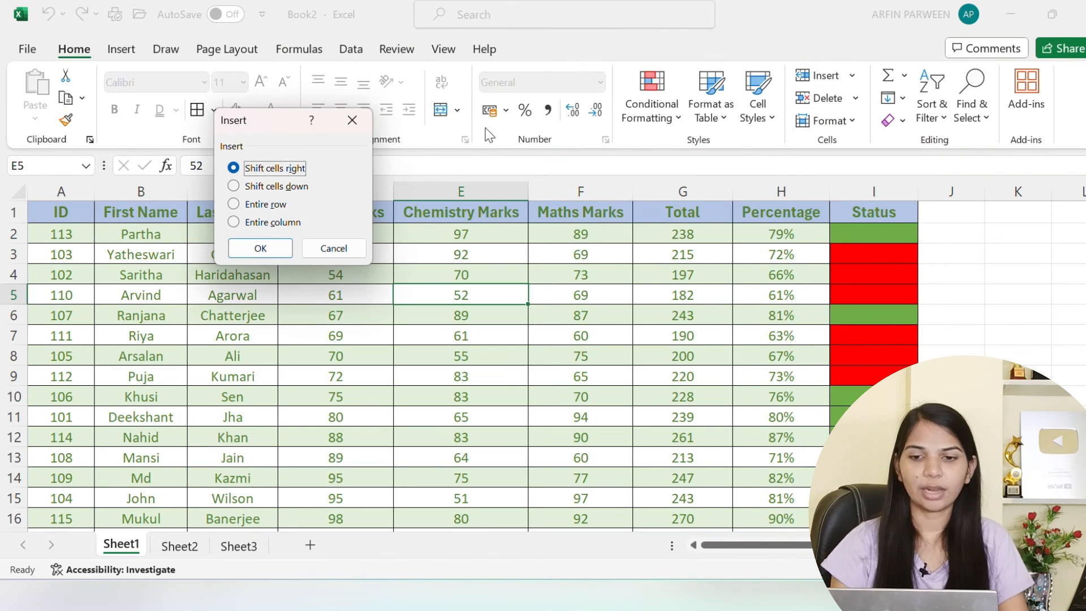
{"action": "left_click", "coordinate": [273, 204]}
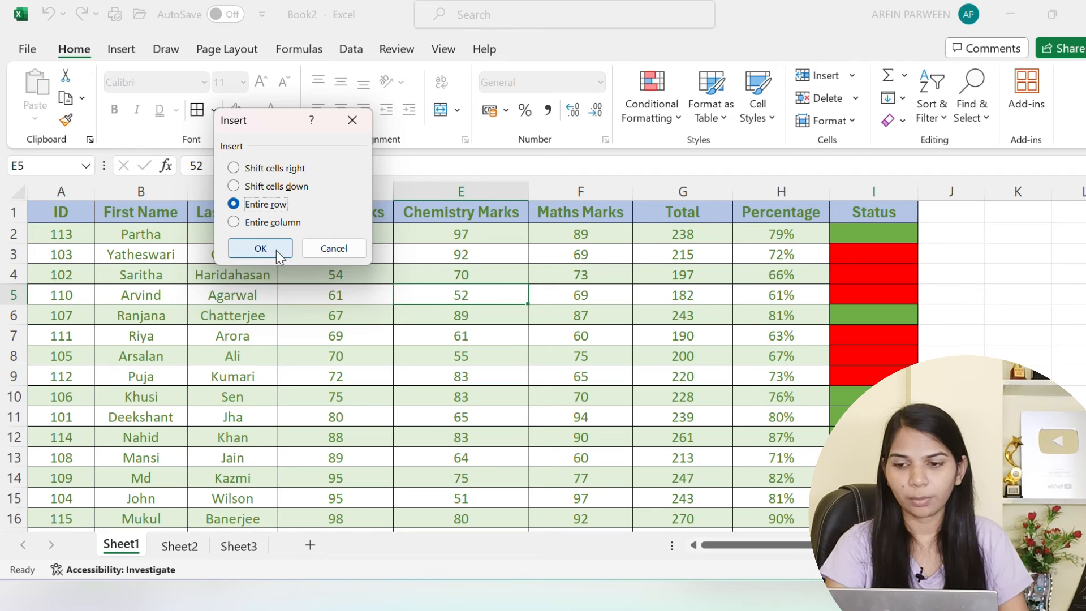
{"action": "left_click", "coordinate": [260, 248]}
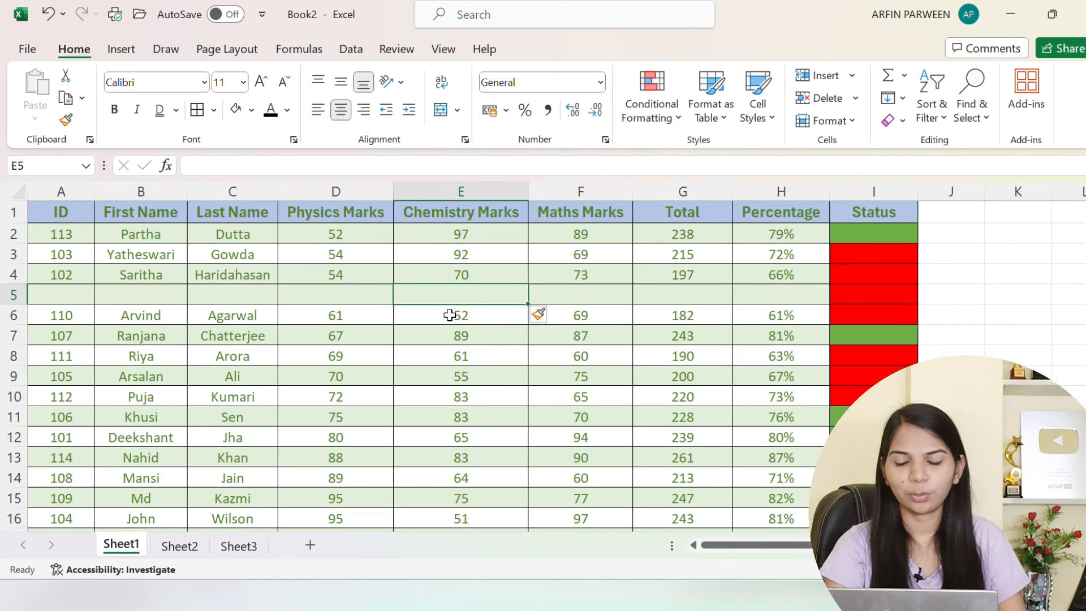
{"action": "left_click", "coordinate": [49, 14]}
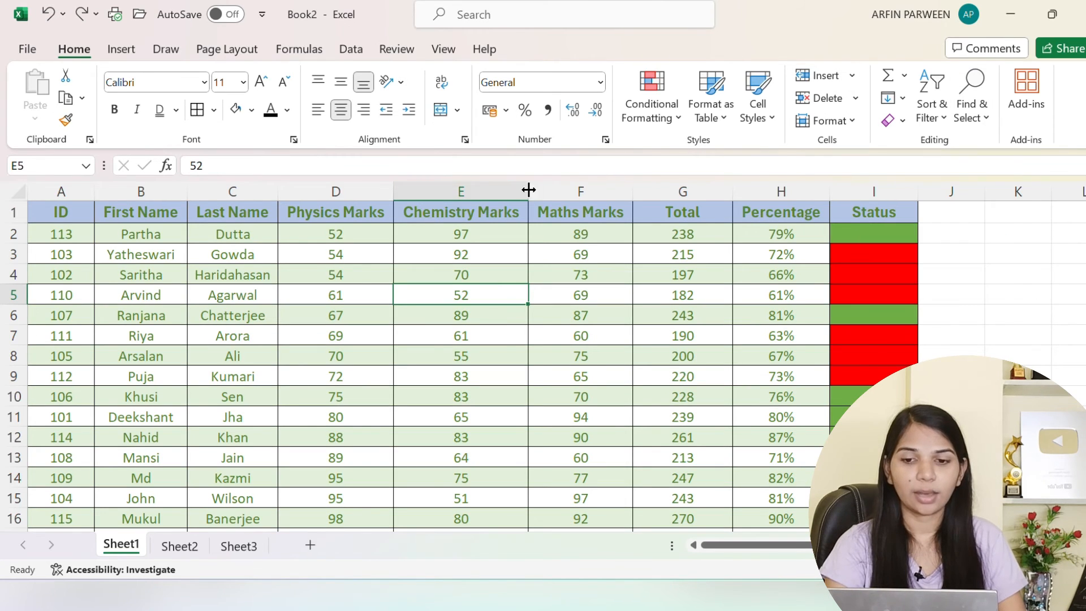
Try inserting a blank column before the Maths Marks column and undo the insertion.
{"action": "left_click", "coordinate": [558, 193]}
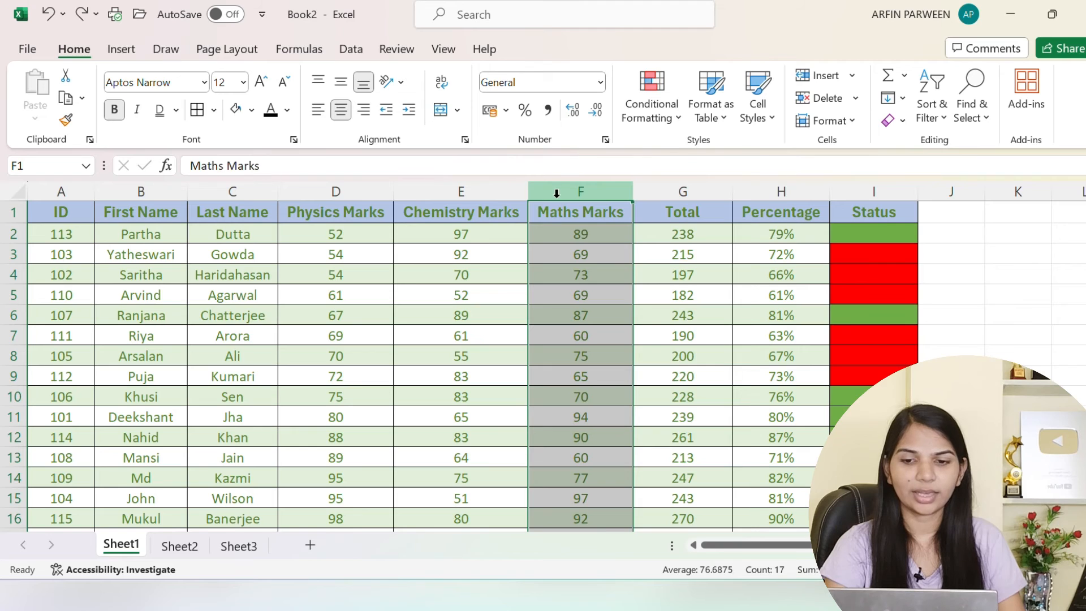
{"action": "right_click", "coordinate": [556, 193]}
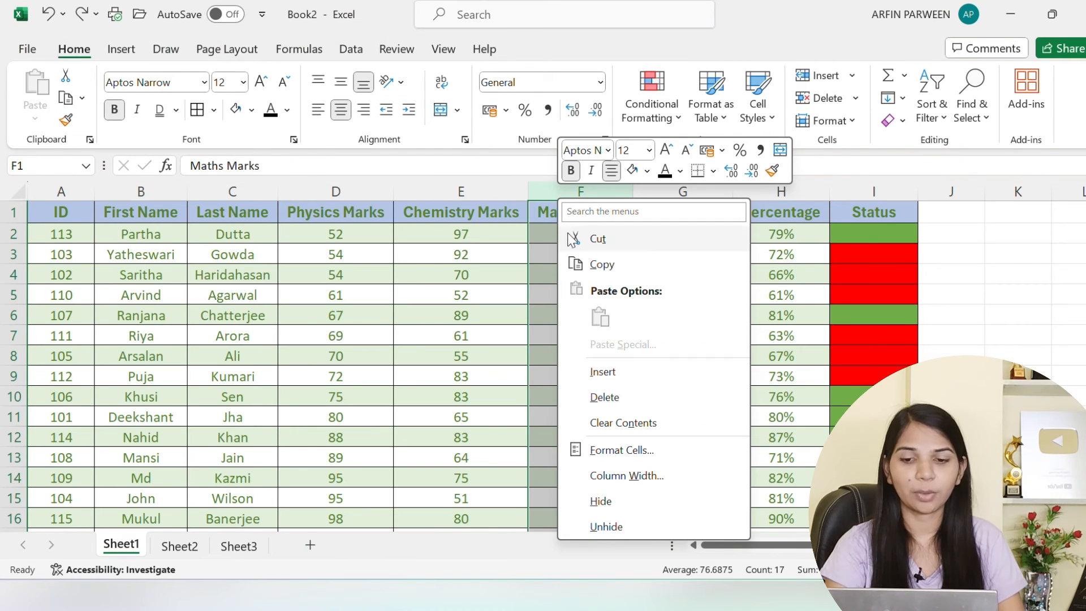
{"action": "left_click", "coordinate": [603, 374]}
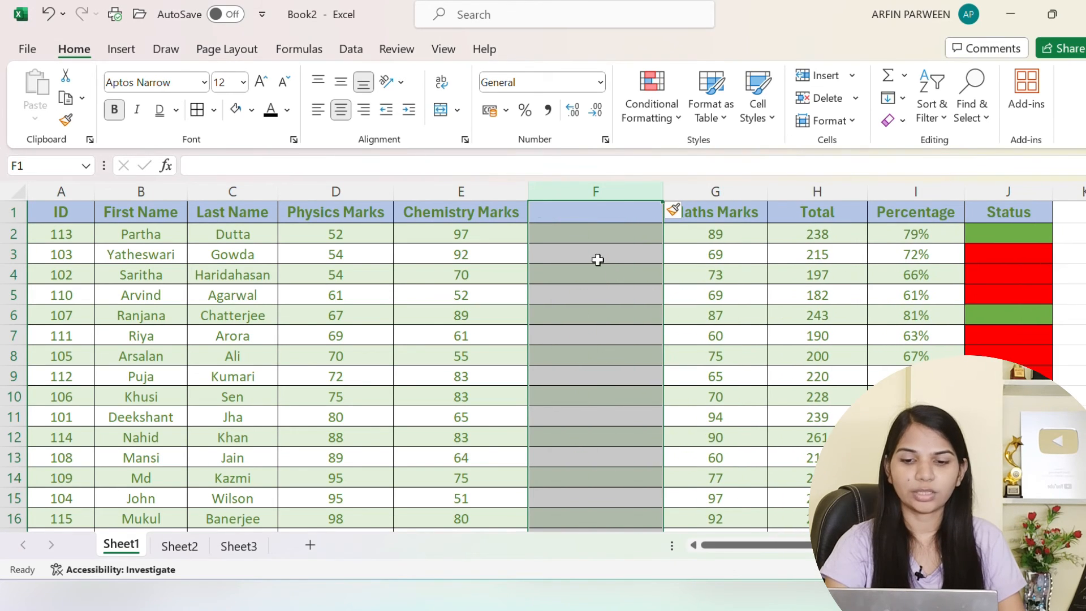
{"action": "left_click", "coordinate": [620, 297]}
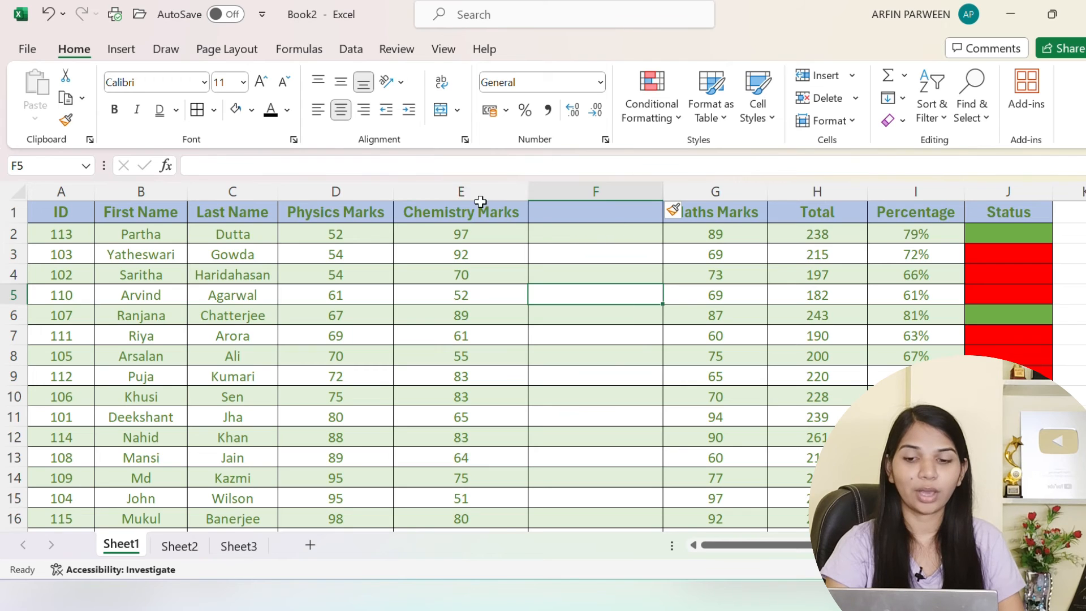
{"action": "left_click", "coordinate": [594, 191]}
{"action": "right_click", "coordinate": [596, 196]}
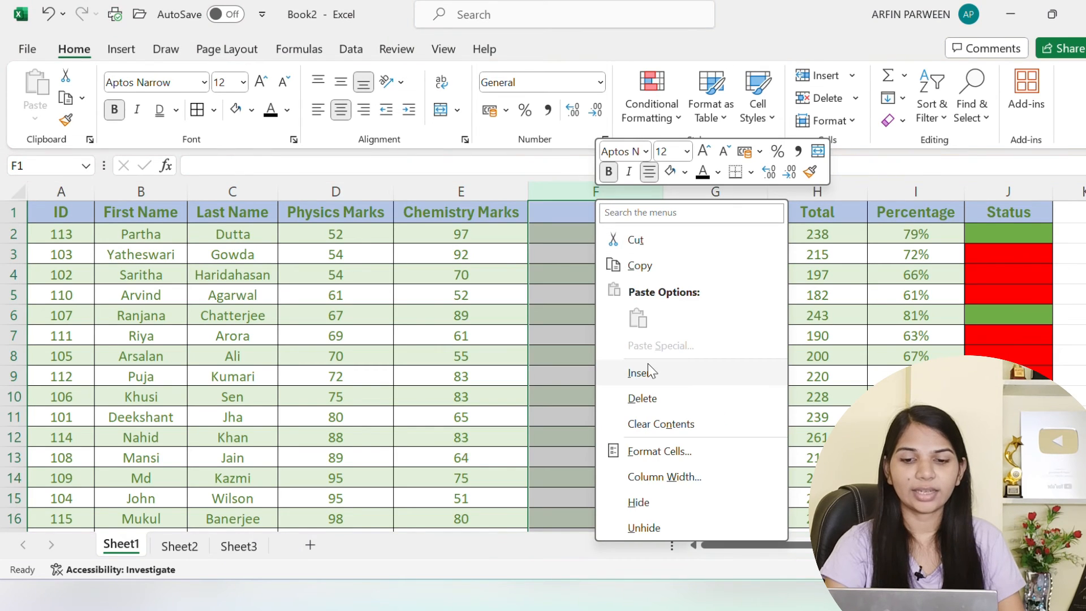
{"action": "key", "text": "Escape"}
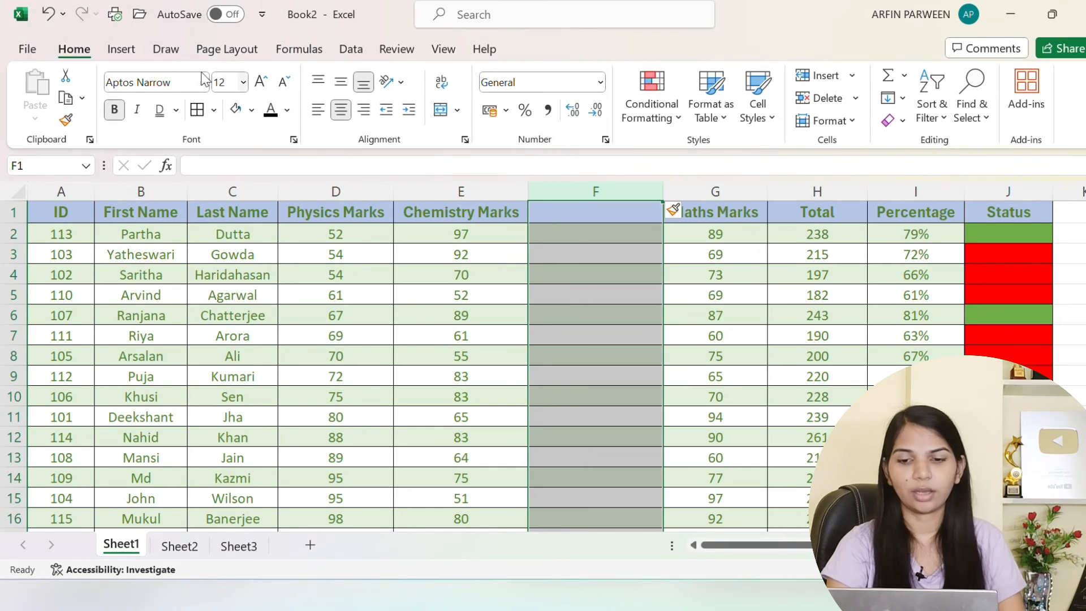
{"action": "left_click", "coordinate": [45, 16]}
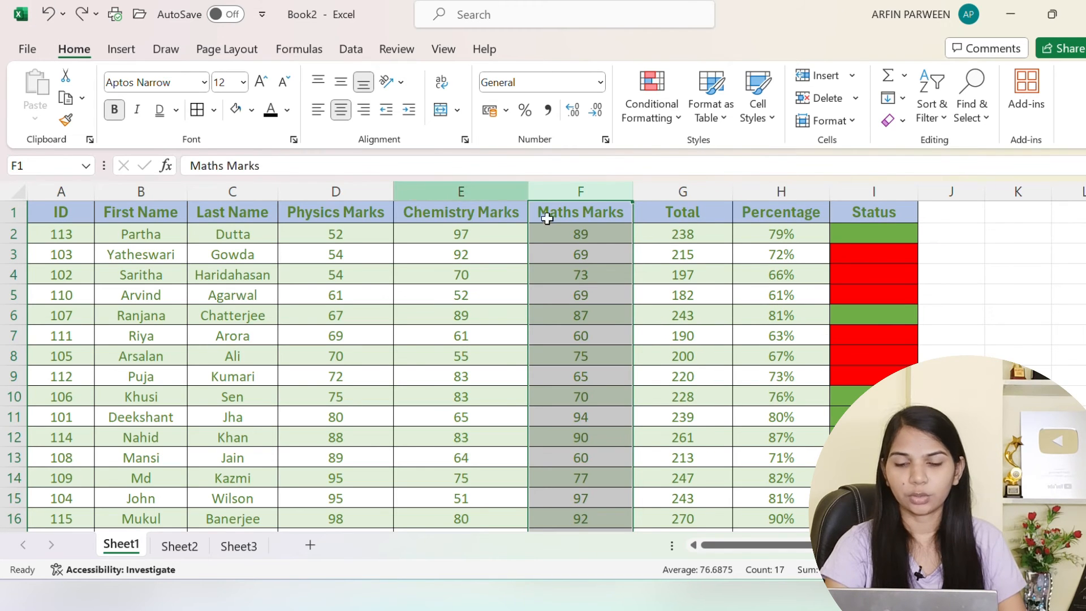
Check the protection settings of cell G5 in the Total column without changing them.
{"action": "left_click", "coordinate": [743, 301]}
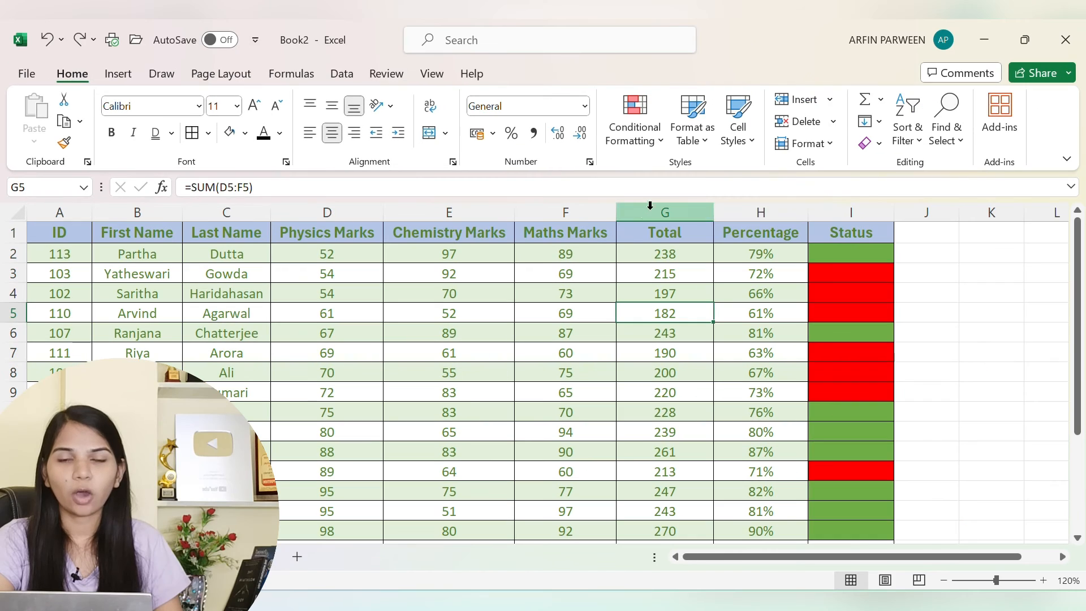
{"action": "left_click", "coordinate": [829, 144]}
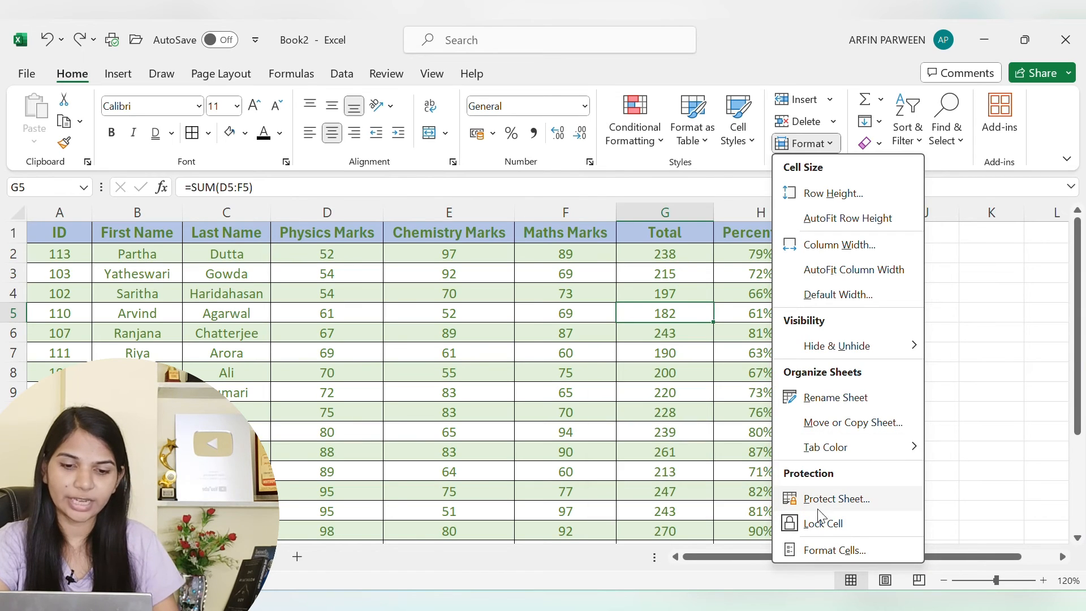
{"action": "left_click", "coordinate": [833, 555]}
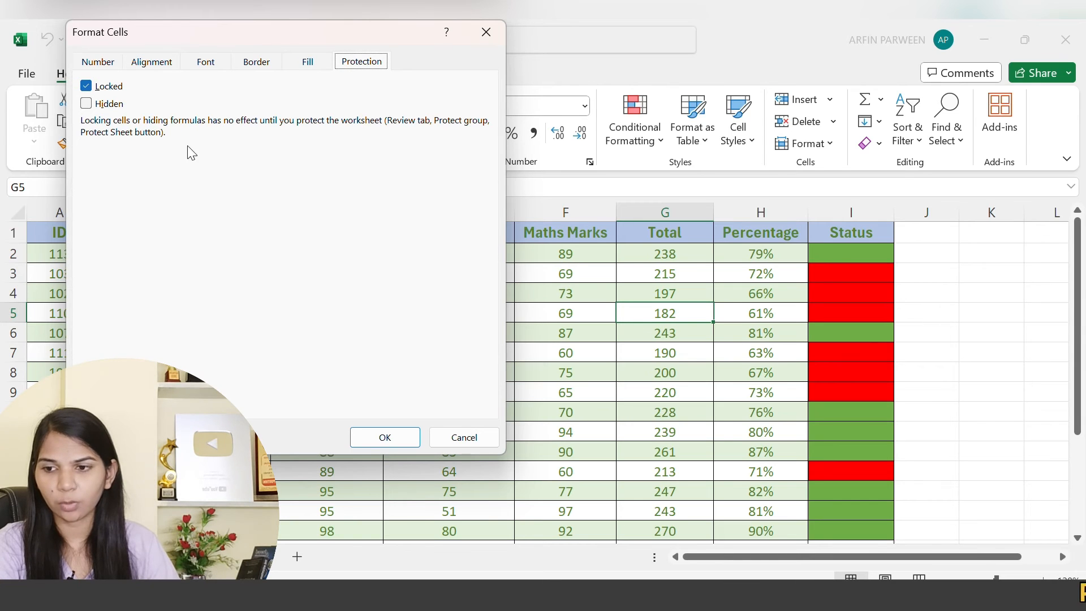
{"action": "left_click", "coordinate": [463, 437]}
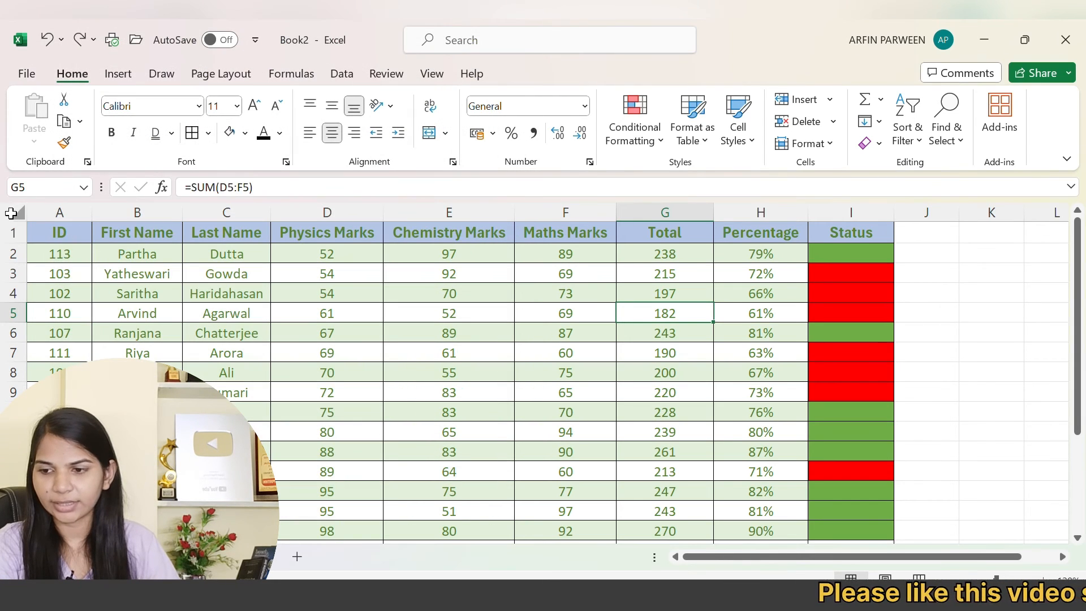
Apply the Locked protection setting to every cell of the worksheet.
{"action": "left_click", "coordinate": [14, 213]}
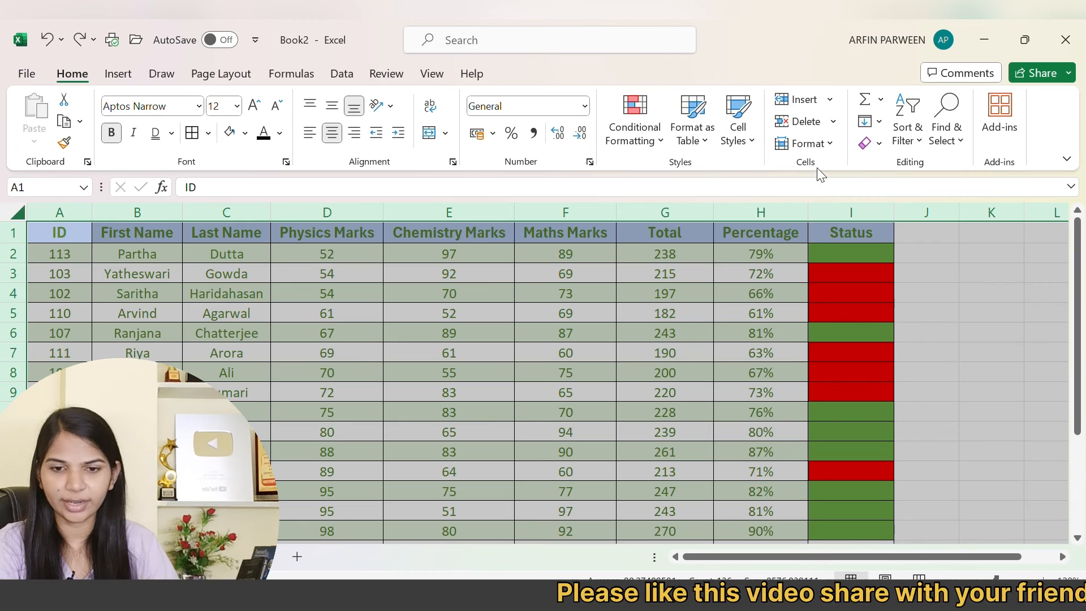
{"action": "left_click", "coordinate": [806, 143]}
{"action": "left_click", "coordinate": [831, 550]}
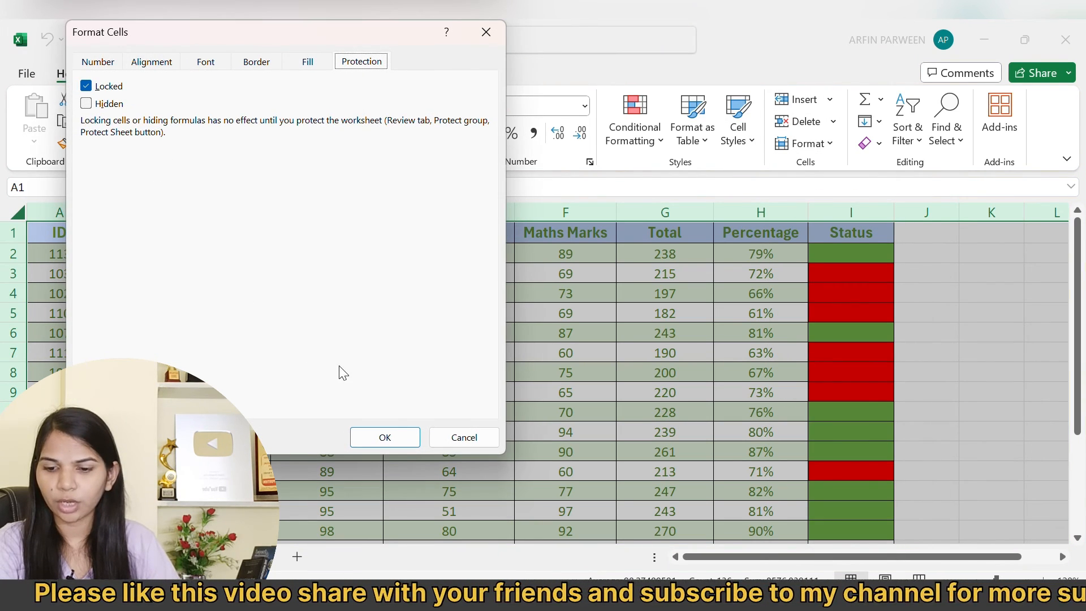
{"action": "left_click", "coordinate": [387, 438]}
{"action": "left_click", "coordinate": [416, 409]}
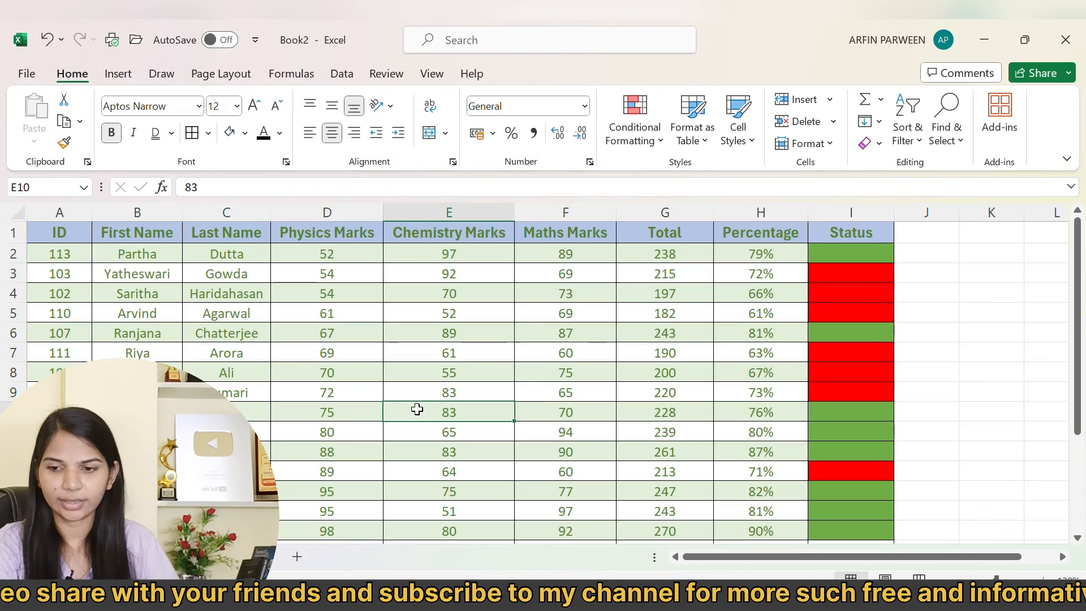
Unlock the student ID cells A2:A16 in their cell protection settings.
{"action": "left_click_drag", "start_coordinate": [65, 272], "coordinate": [59, 490]}
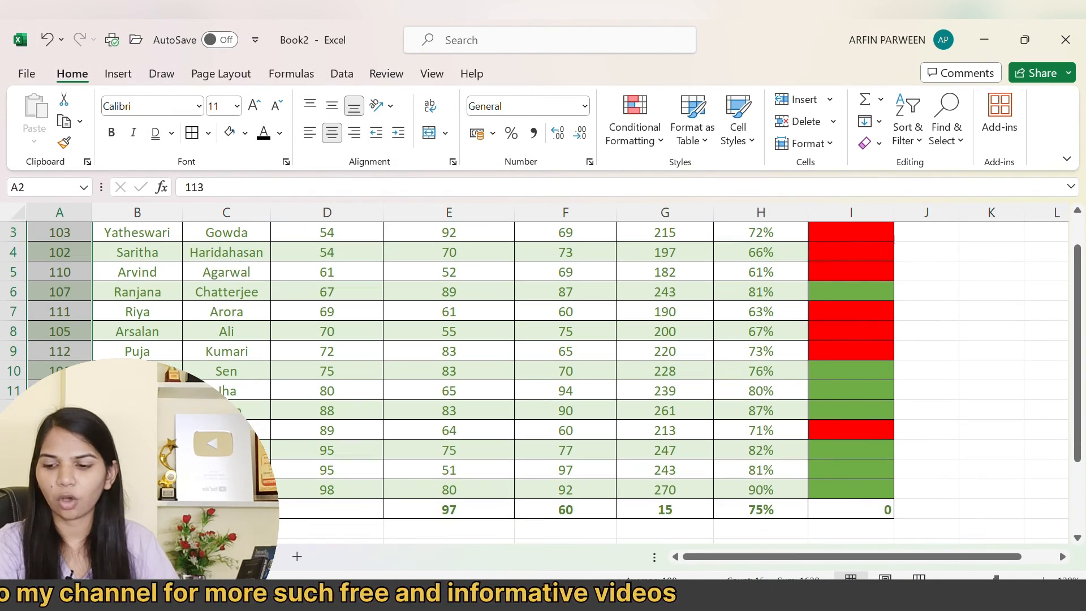
{"action": "scroll", "coordinate": [368, 272], "scroll_direction": "up", "scroll_amount": 1}
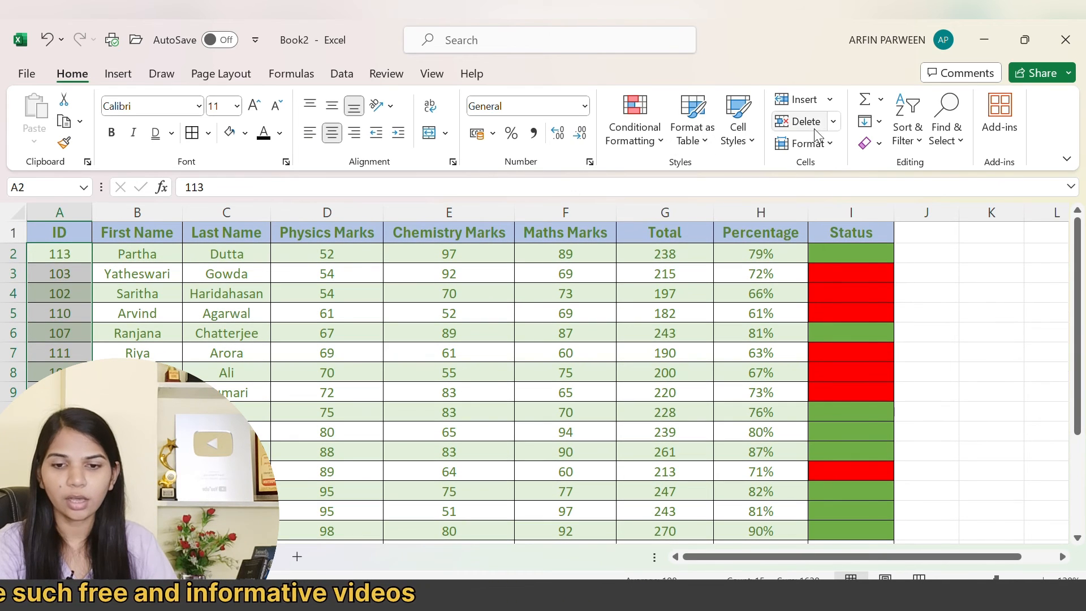
{"action": "left_click", "coordinate": [803, 144]}
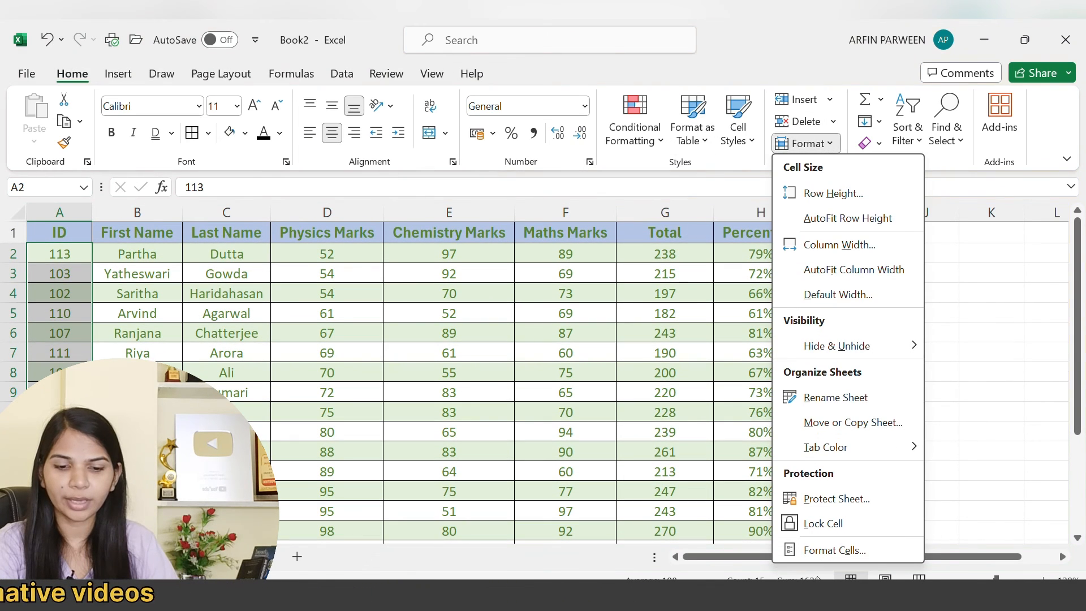
{"action": "left_click", "coordinate": [817, 548]}
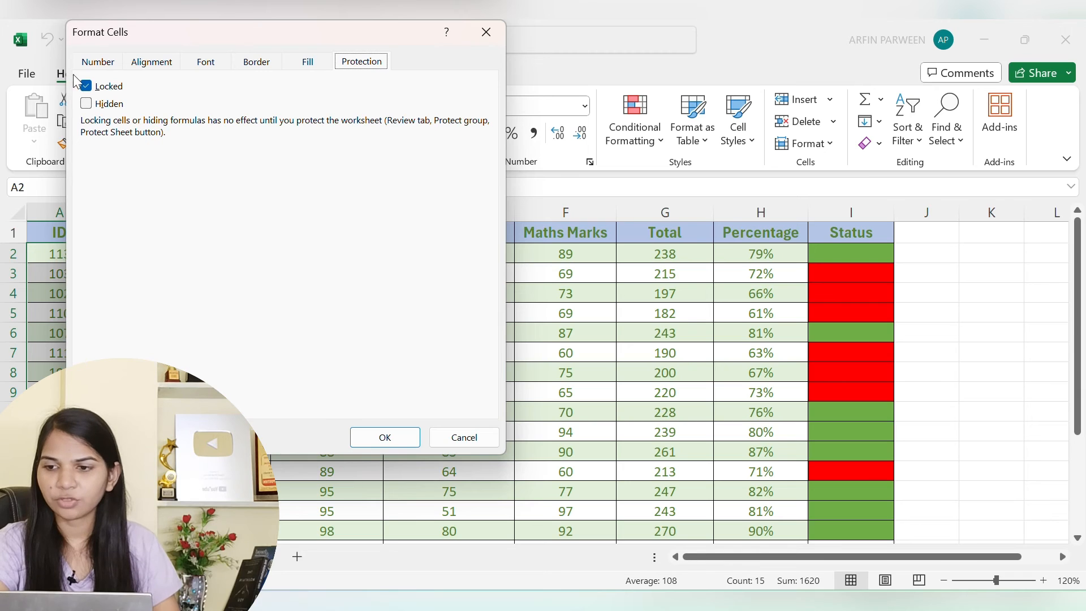
{"action": "left_click", "coordinate": [84, 85]}
{"action": "left_click", "coordinate": [371, 430]}
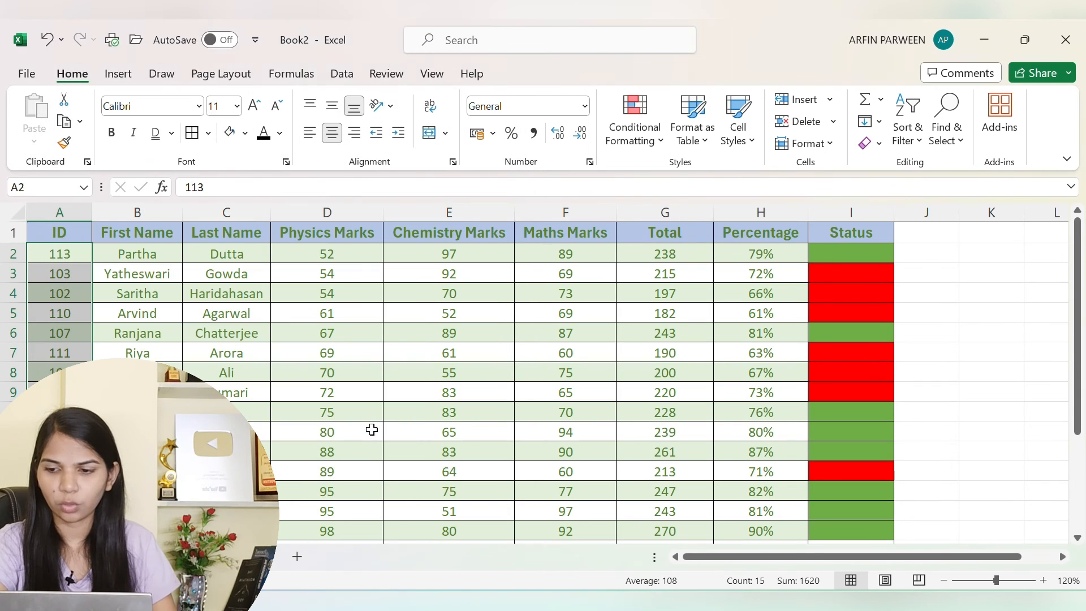
Protect the sheet with a password, allowing only selection of locked and unlocked cells, and re-enter the password to confirm.
{"action": "left_click", "coordinate": [52, 313]}
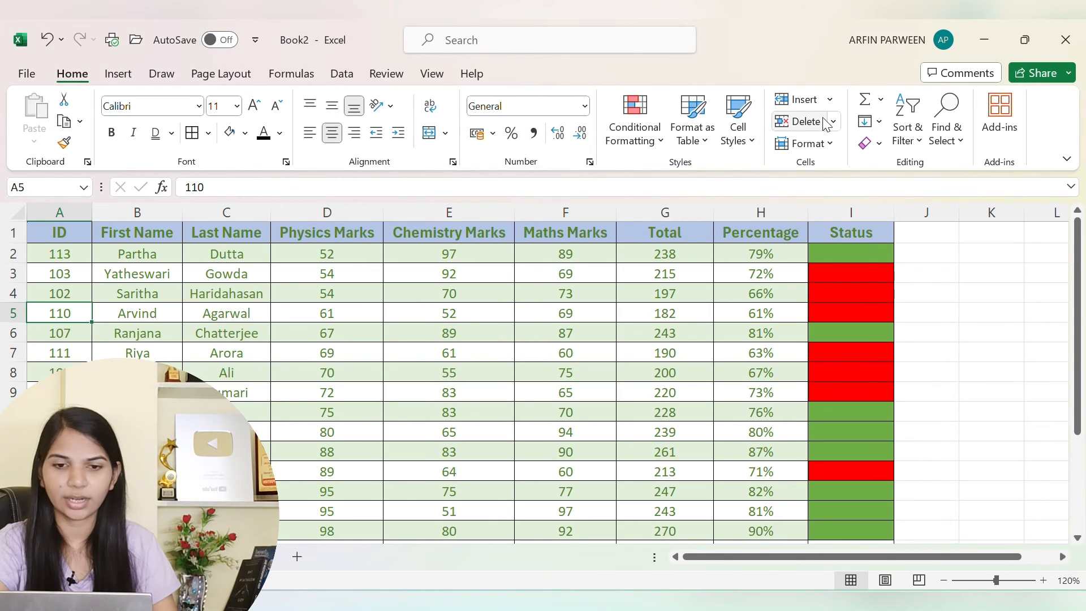
{"action": "left_click", "coordinate": [830, 141]}
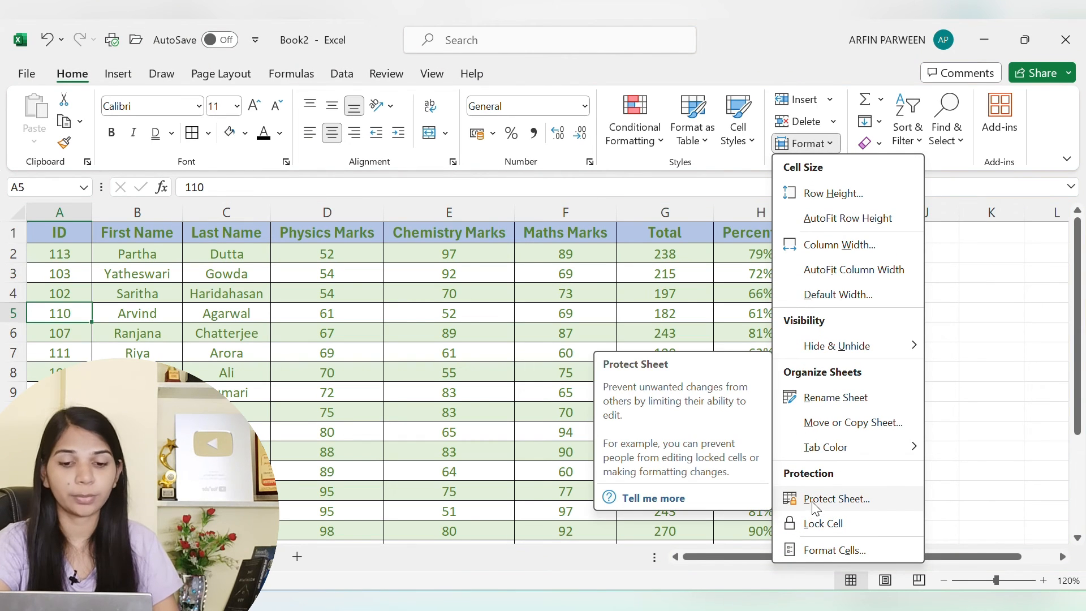
{"action": "left_click", "coordinate": [832, 498]}
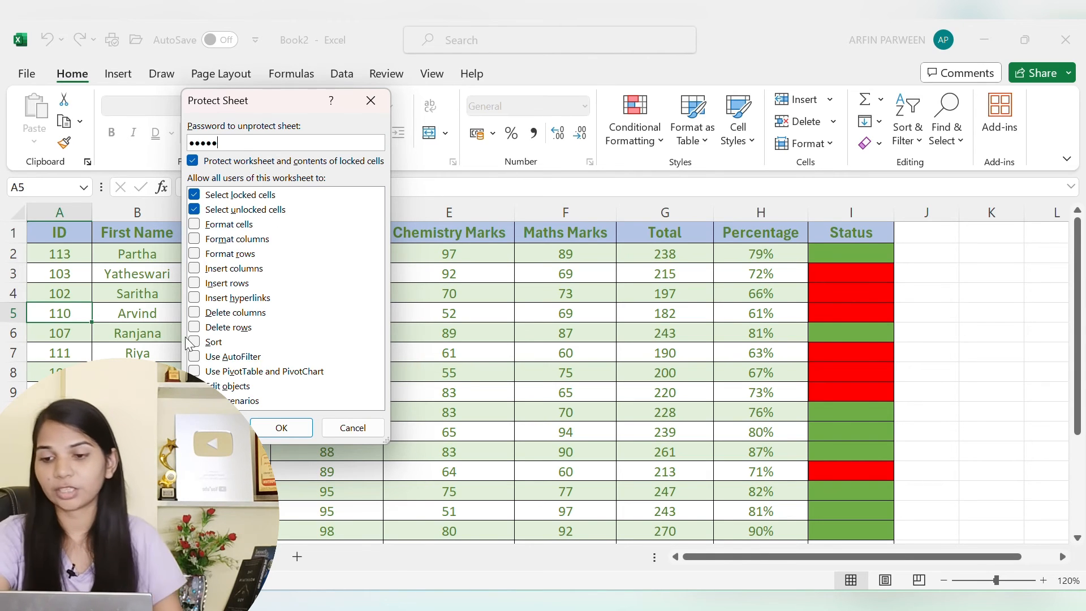
{"action": "left_click", "coordinate": [270, 427]}
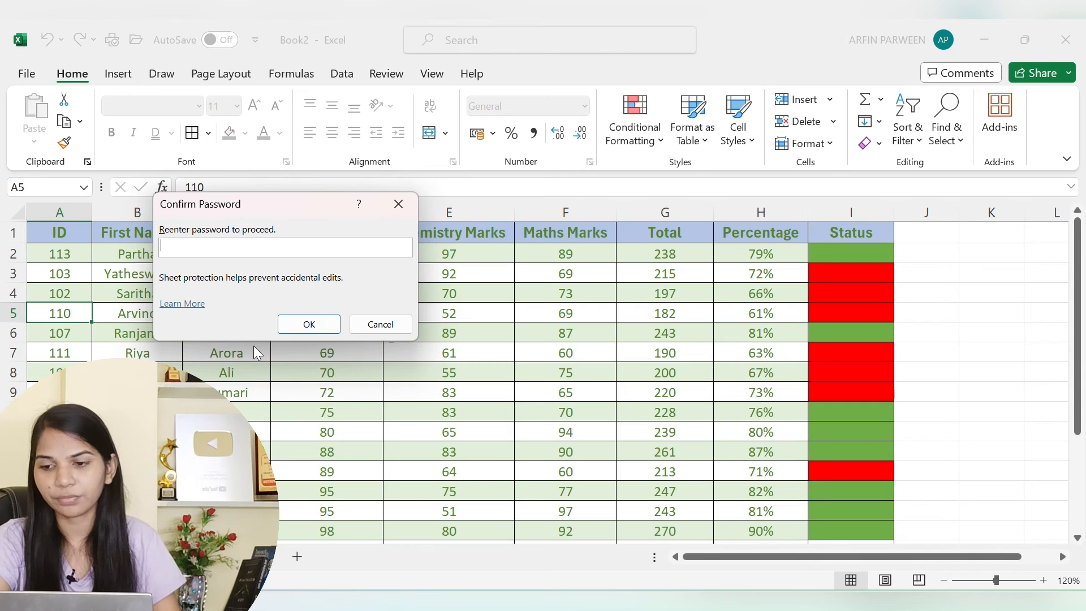
{"action": "type", "text": "•••••"}
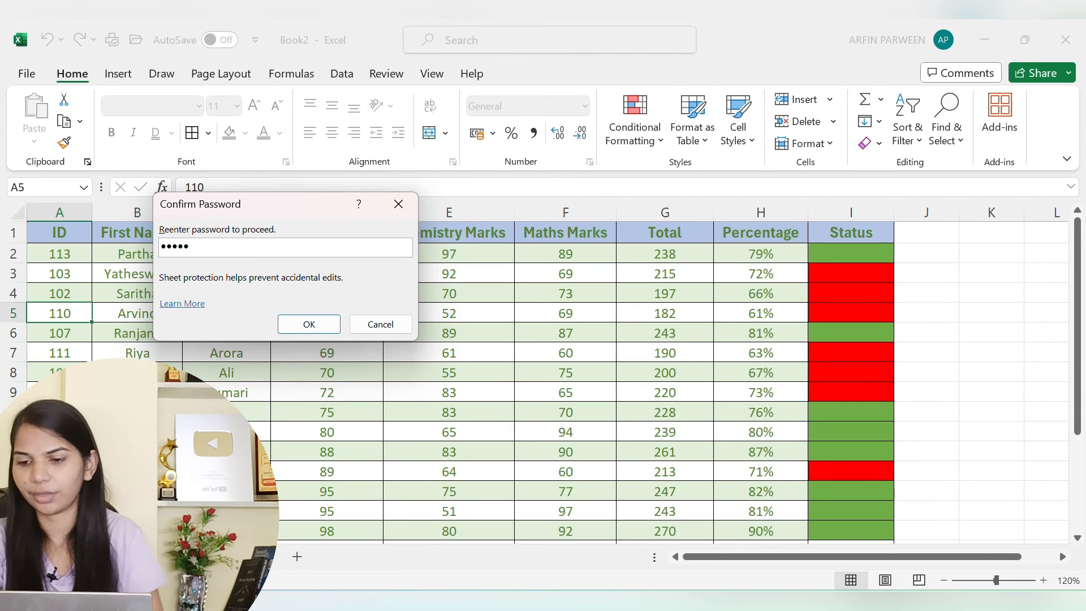
{"action": "left_click", "coordinate": [304, 321]}
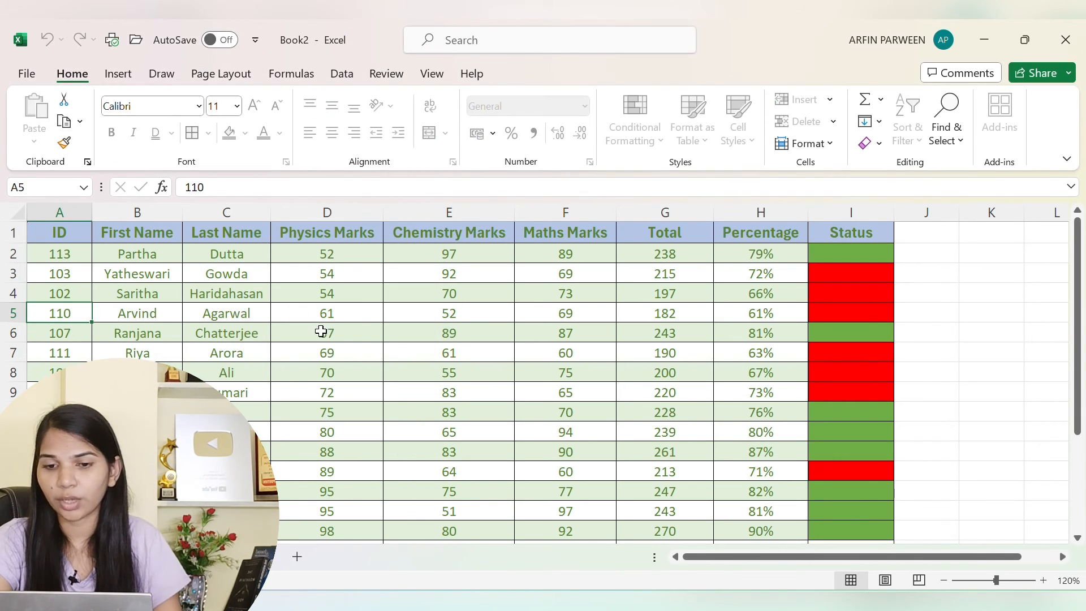
{"action": "left_click", "coordinate": [317, 348]}
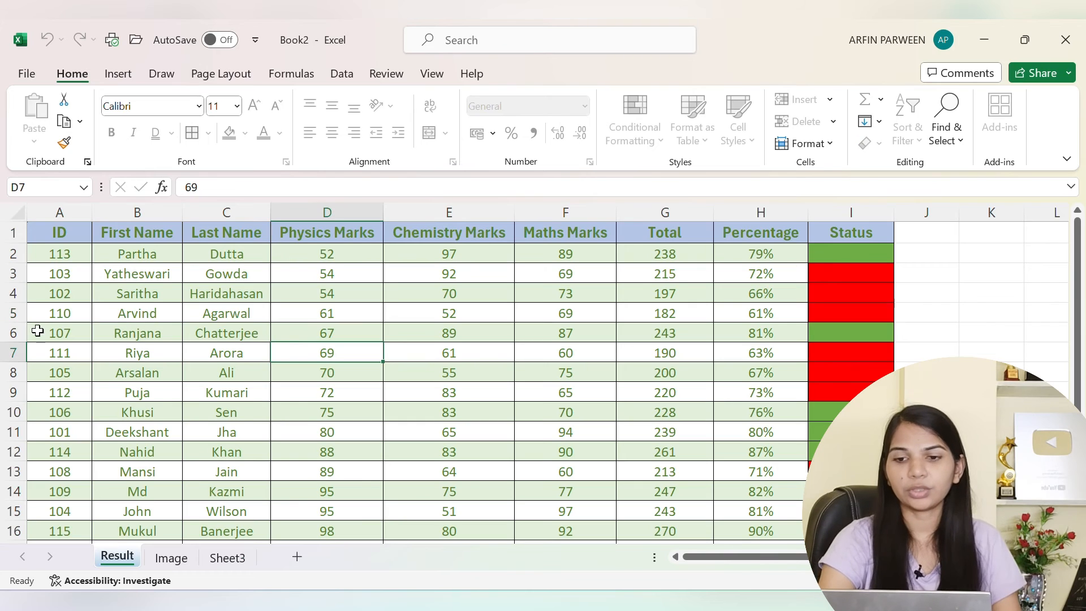
{"action": "left_click", "coordinate": [61, 332]}
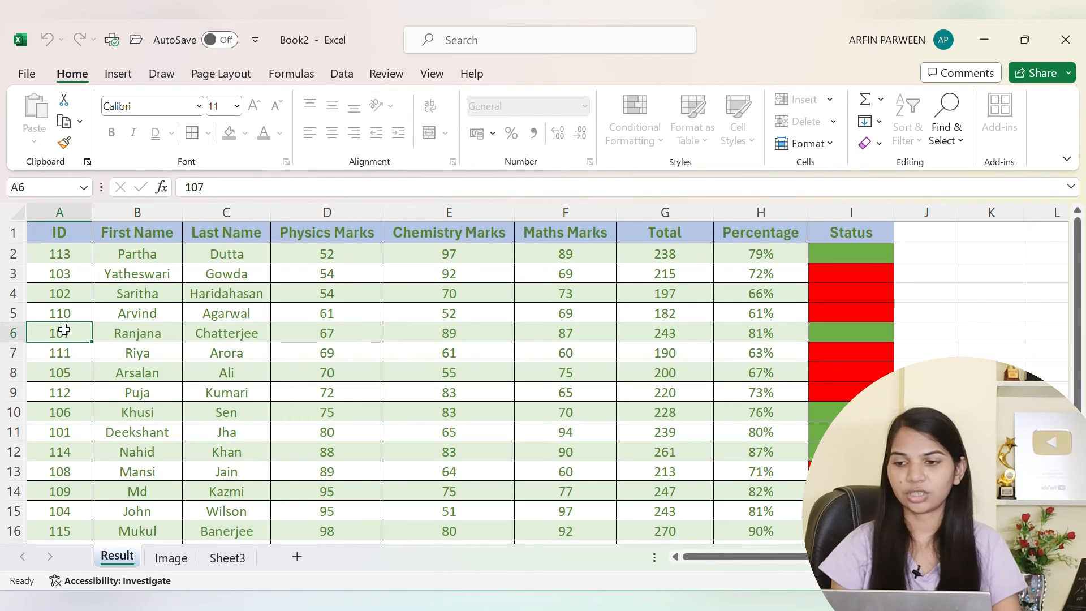
{"action": "left_click", "coordinate": [139, 348]}
{"action": "left_click", "coordinate": [249, 357]}
{"action": "left_click", "coordinate": [390, 359]}
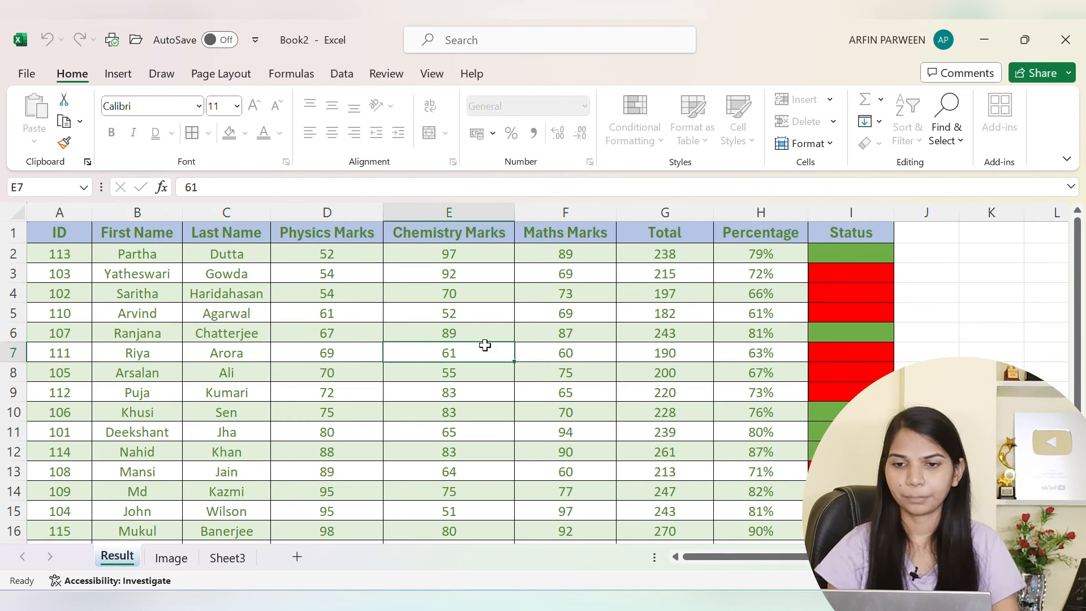
{"action": "left_click", "coordinate": [14, 213]}
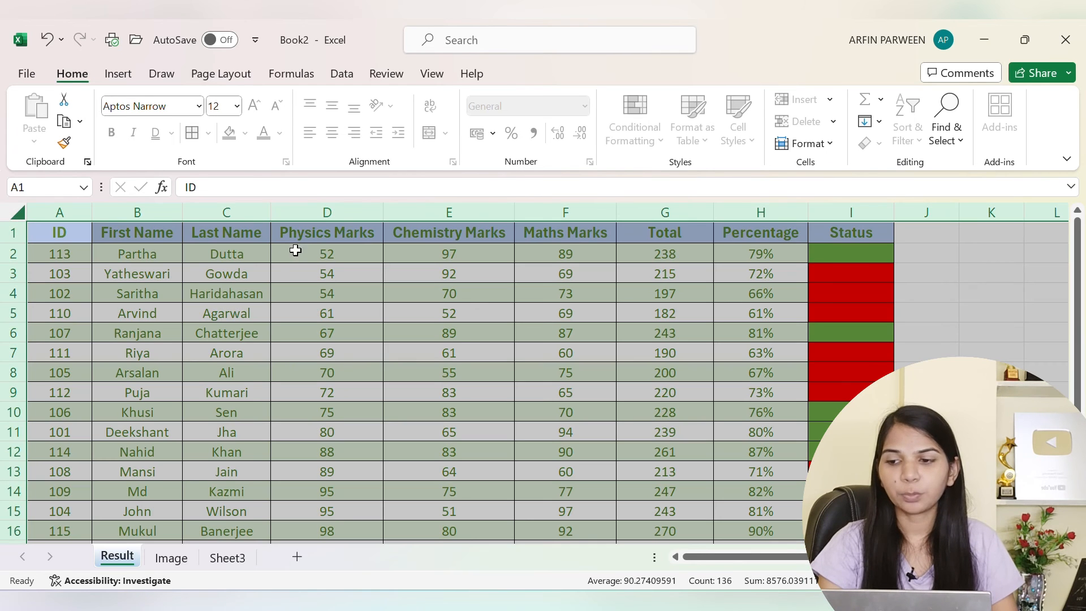
{"action": "left_click", "coordinate": [344, 371]}
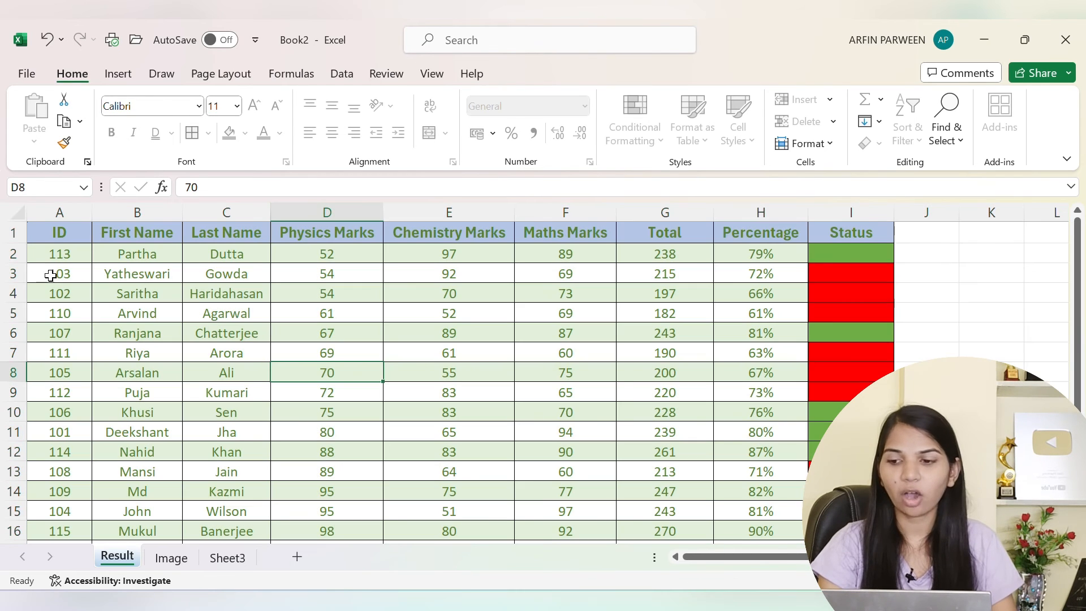
{"action": "left_click_drag", "start_coordinate": [45, 253], "coordinate": [44, 528]}
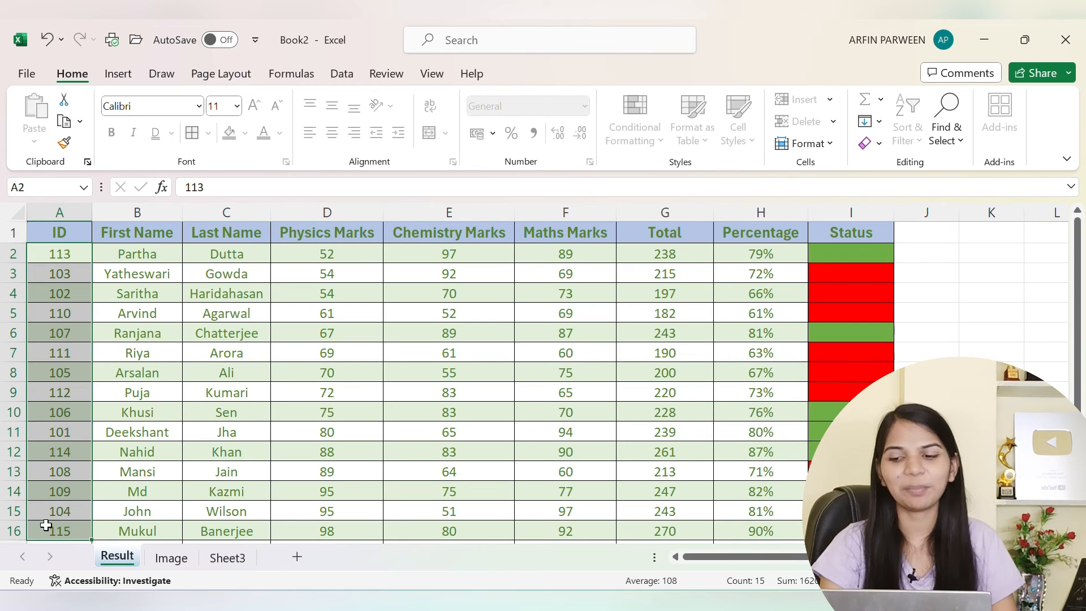
{"action": "left_click", "coordinate": [267, 437]}
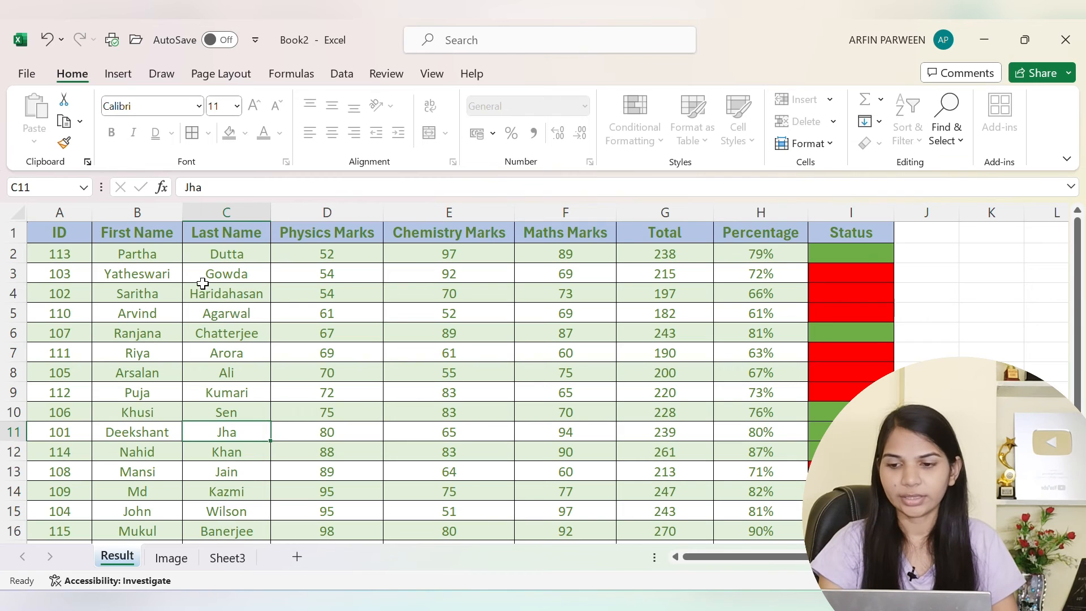
{"action": "left_click_drag", "start_coordinate": [140, 253], "coordinate": [626, 514]}
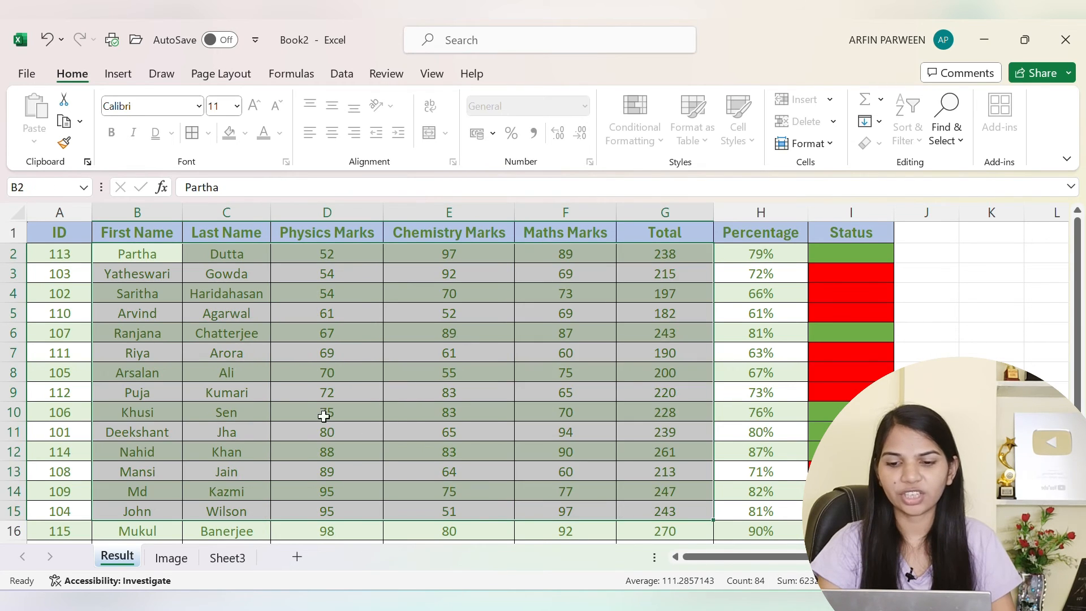
{"action": "left_click", "coordinate": [309, 407]}
Try to edit the Physics mark in cell D7 of the protected sheet.
{"action": "left_click", "coordinate": [312, 354]}
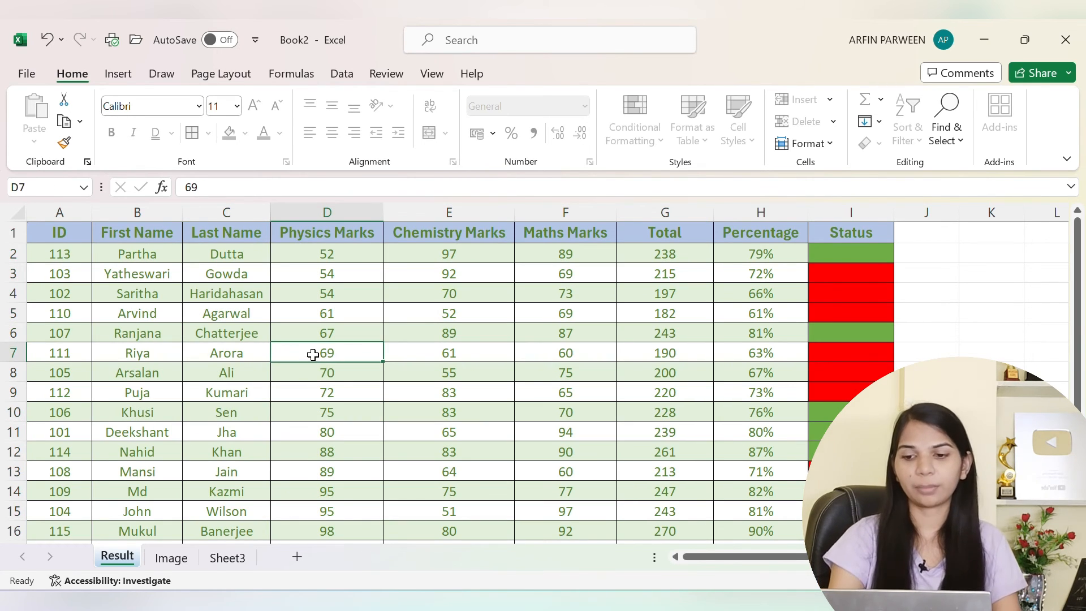
{"action": "double_click", "coordinate": [314, 354]}
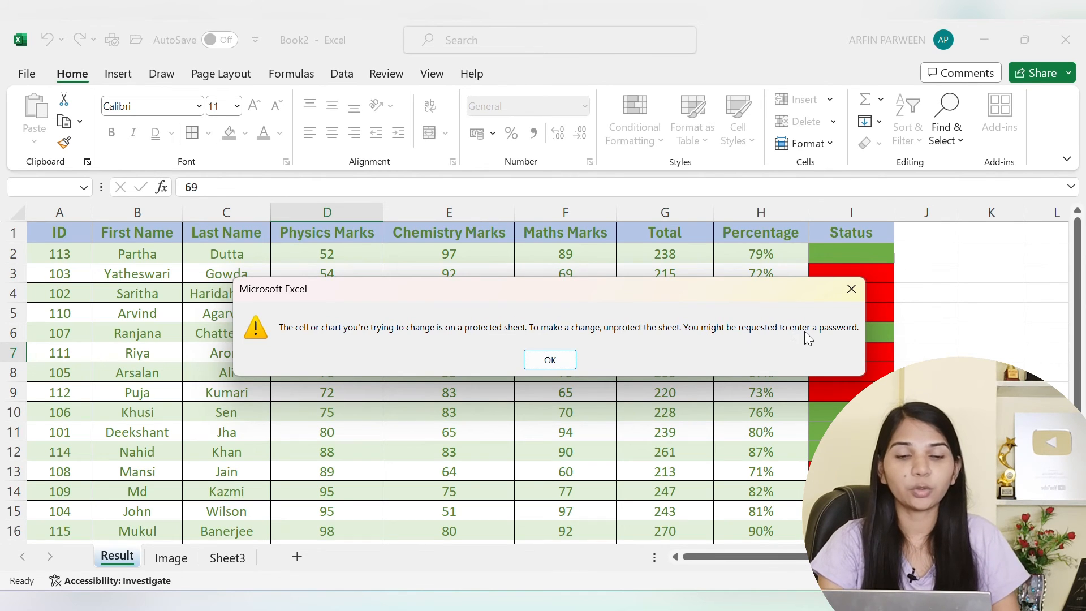
{"action": "left_click", "coordinate": [563, 363]}
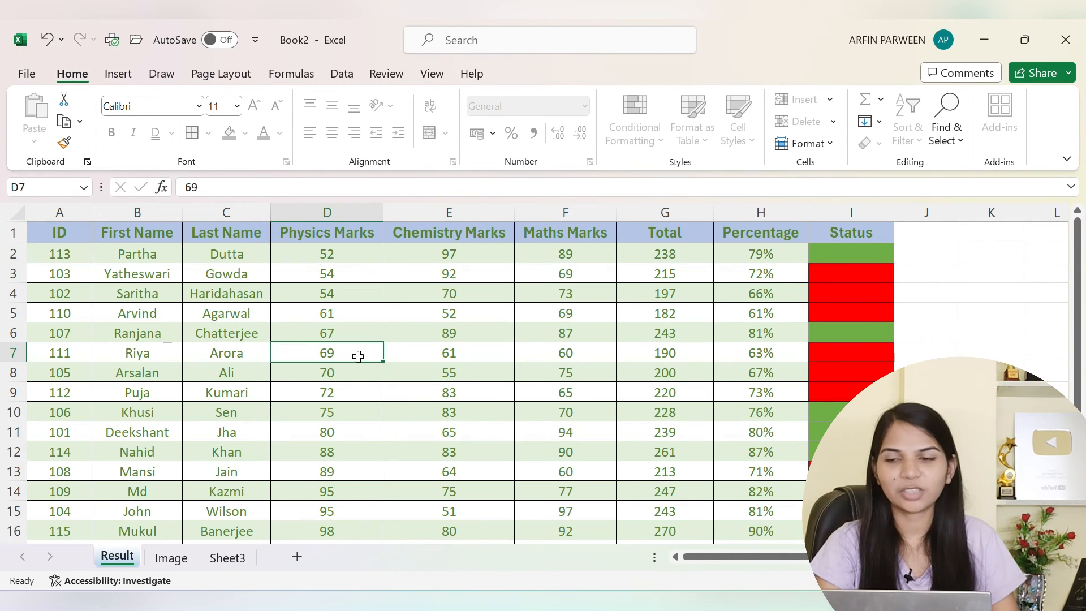
Try to edit the first name in cell B4 of the protected sheet.
{"action": "left_click_drag", "start_coordinate": [135, 256], "coordinate": [140, 335]}
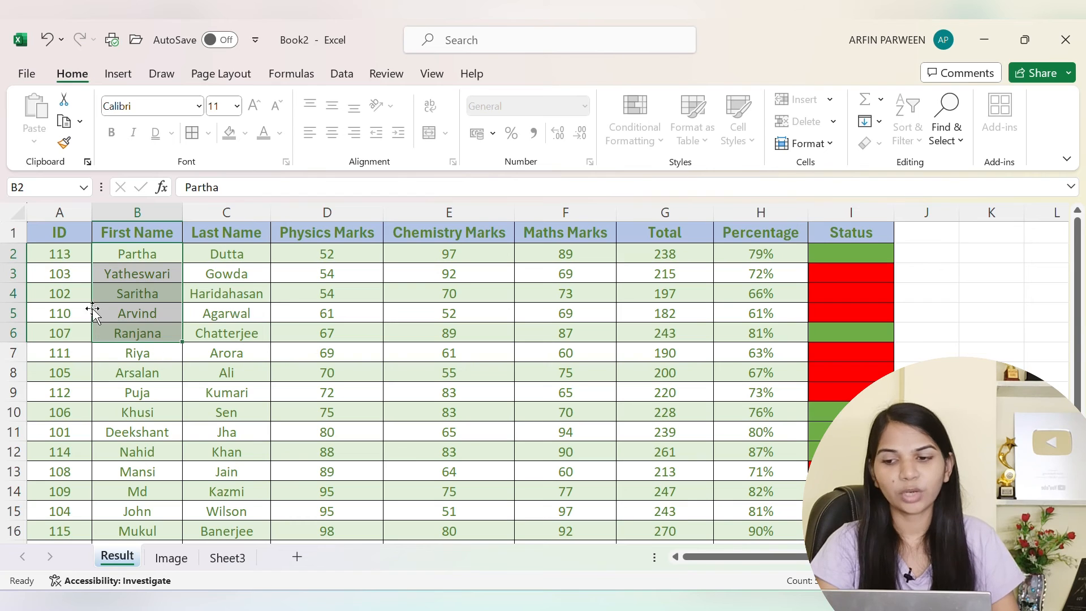
{"action": "left_click_drag", "start_coordinate": [58, 253], "coordinate": [59, 413]}
{"action": "left_click", "coordinate": [179, 373]}
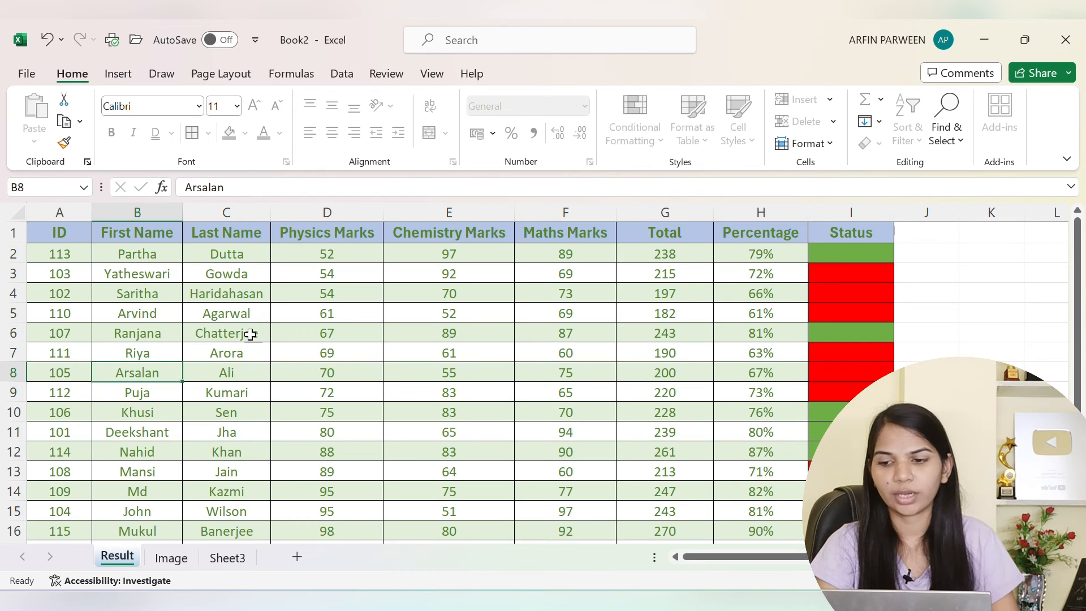
{"action": "left_click", "coordinate": [97, 291]}
{"action": "double_click", "coordinate": [99, 301]}
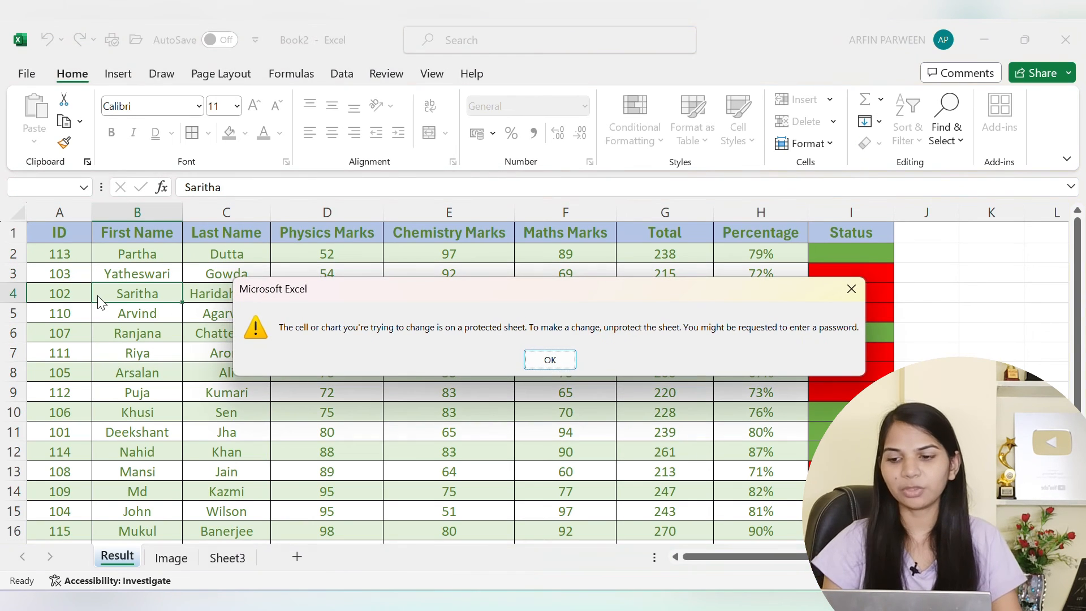
{"action": "left_click", "coordinate": [548, 360]}
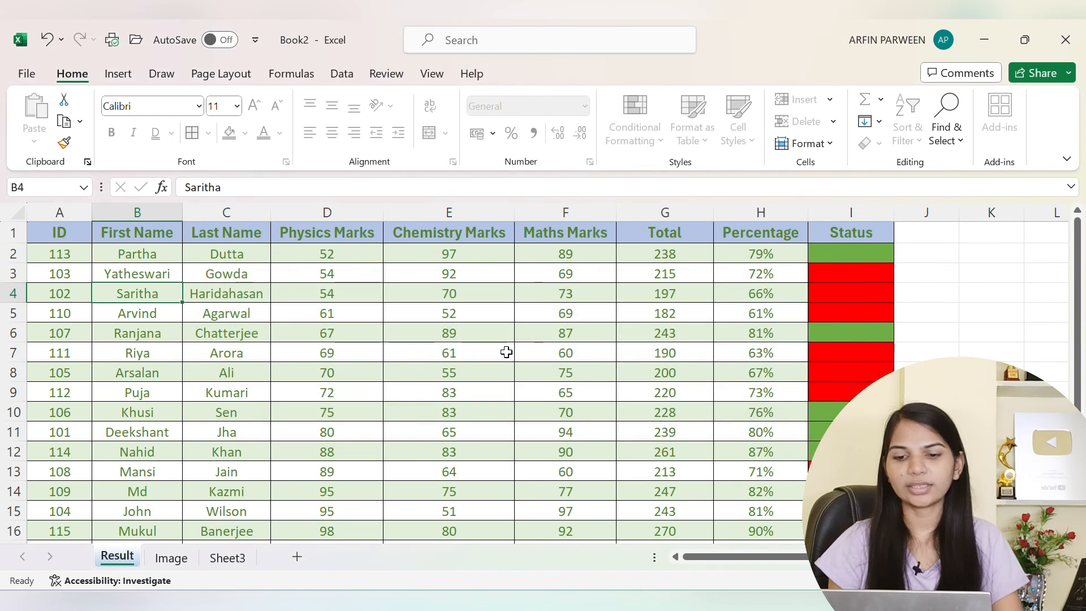
Change the ID in cell A6 to 345 and undo the change.
{"action": "left_click", "coordinate": [51, 338]}
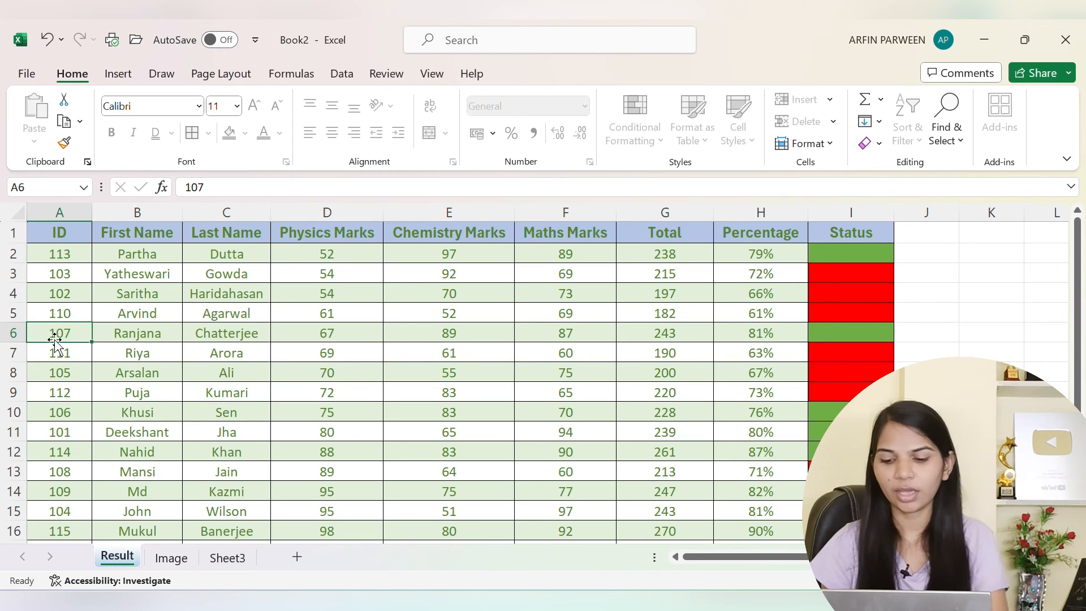
{"action": "type", "text": "345"}
{"action": "key", "text": "Return"}
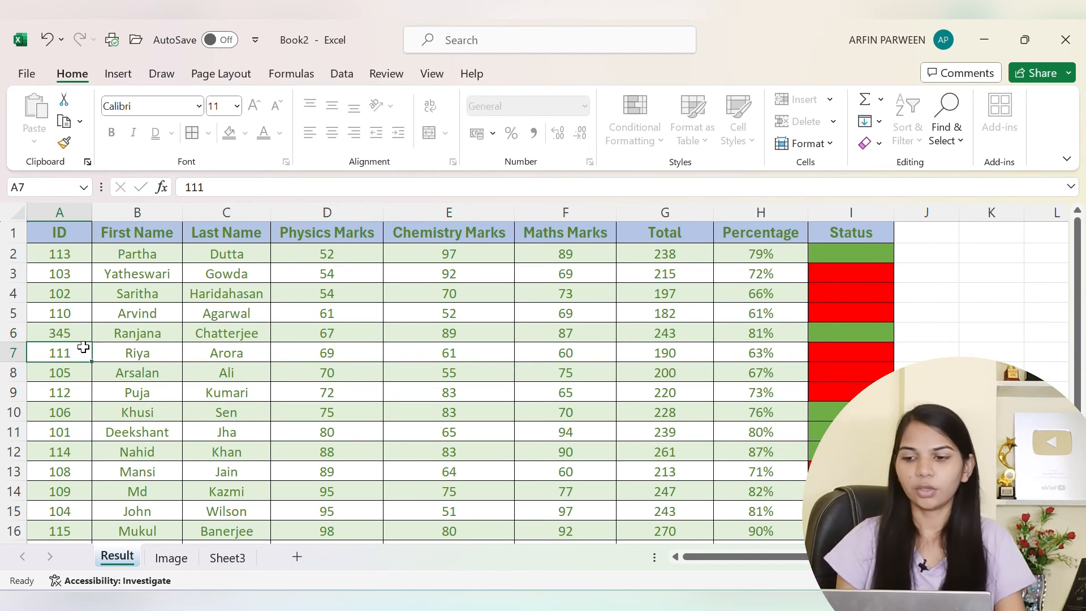
{"action": "left_click", "coordinate": [108, 340]}
{"action": "left_click", "coordinate": [84, 336]}
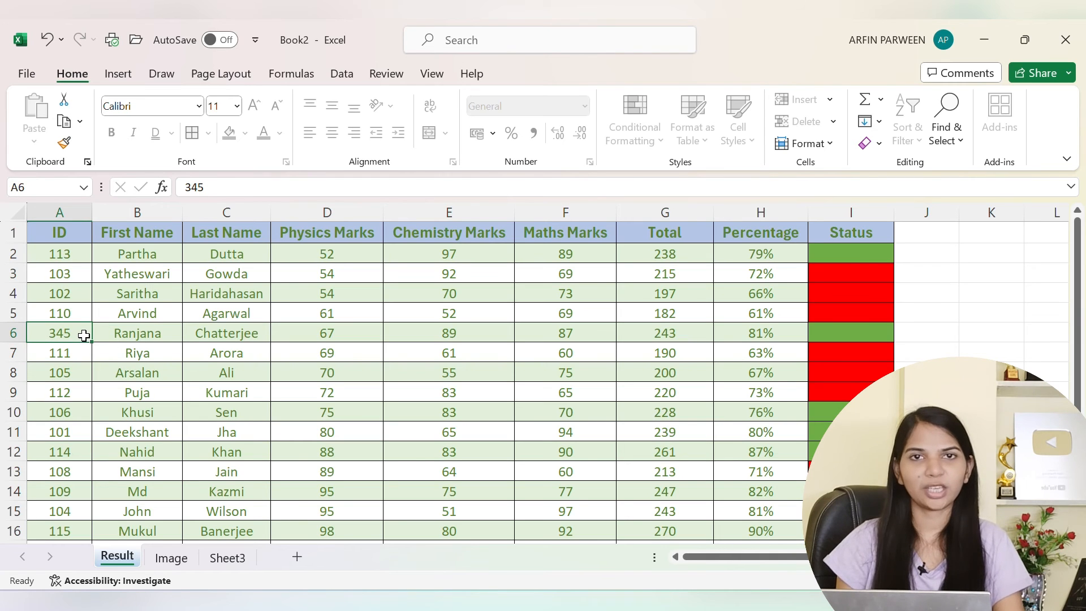
{"action": "key", "text": "ctrl+z"}
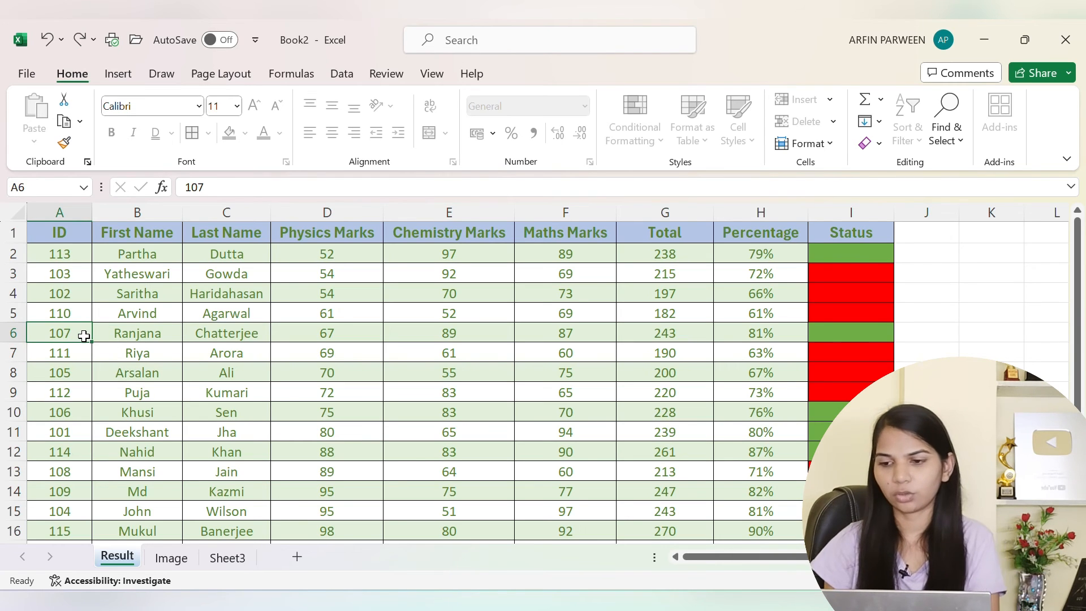
Try to clear cells A4:A17 in the ID column, including the Total label cell.
{"action": "left_click", "coordinate": [142, 335]}
{"action": "left_click_drag", "start_coordinate": [60, 295], "coordinate": [59, 512]}
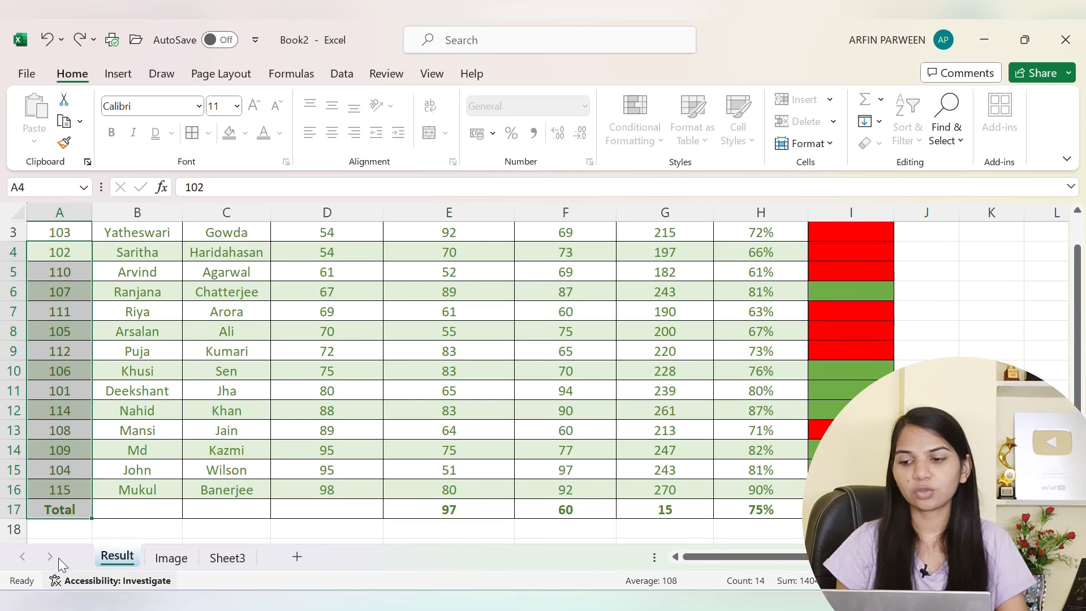
{"action": "key", "text": "Delete"}
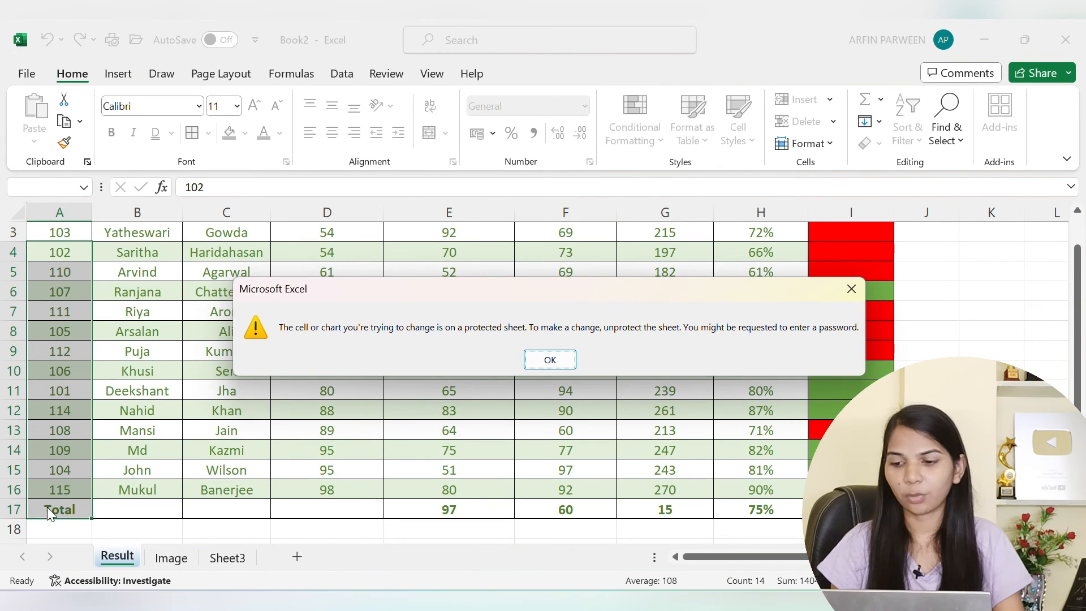
{"action": "left_click", "coordinate": [554, 361]}
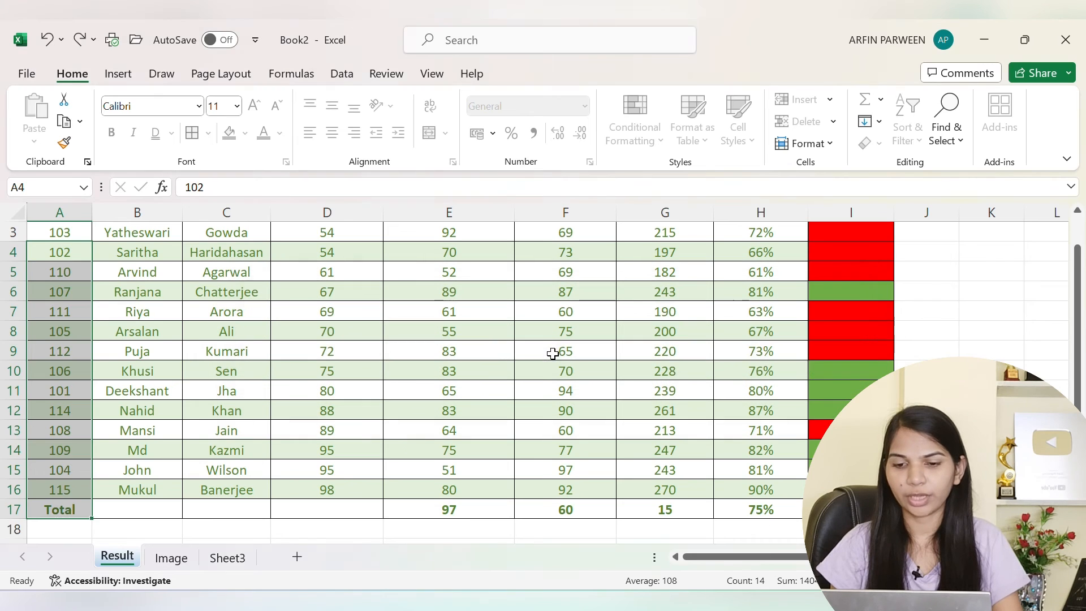
Clear the student IDs in cells A5:A16 and undo the deletion.
{"action": "left_click_drag", "start_coordinate": [43, 268], "coordinate": [49, 474]}
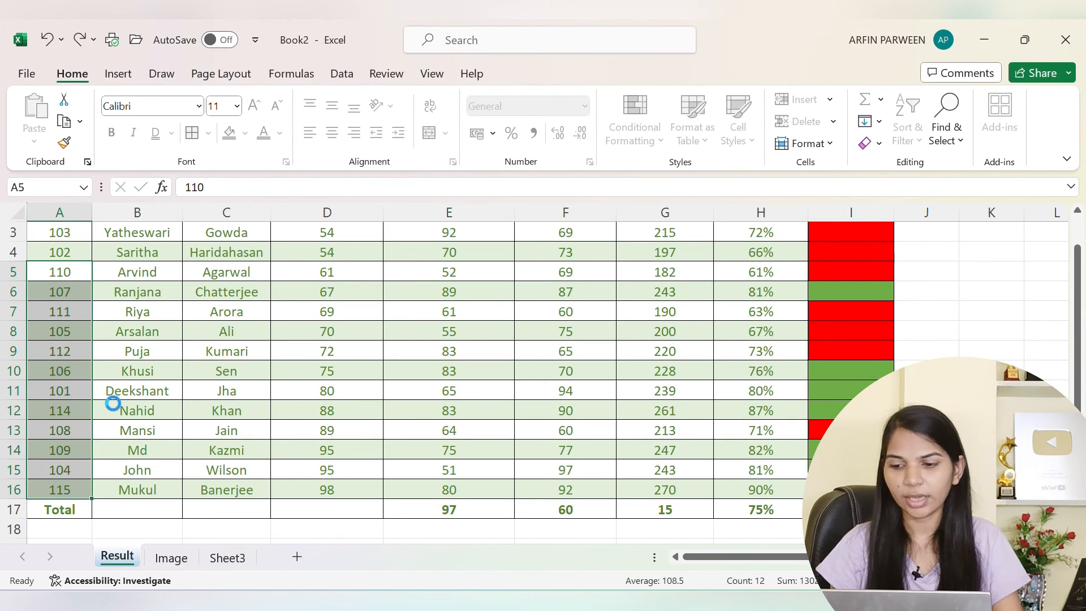
{"action": "key", "text": "Delete"}
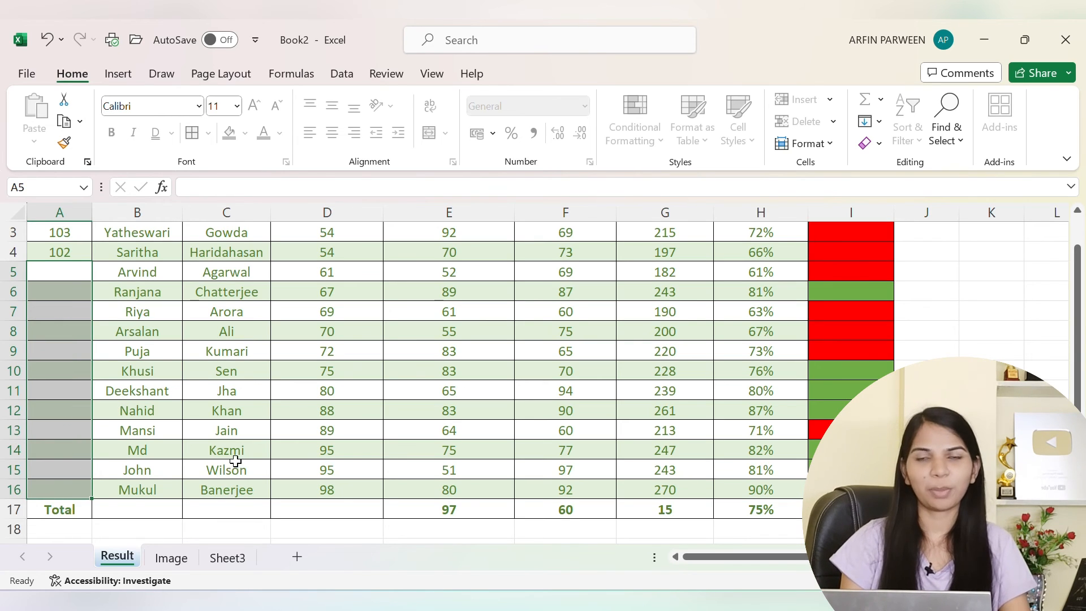
{"action": "left_click", "coordinate": [55, 41]}
{"action": "left_click", "coordinate": [357, 389]}
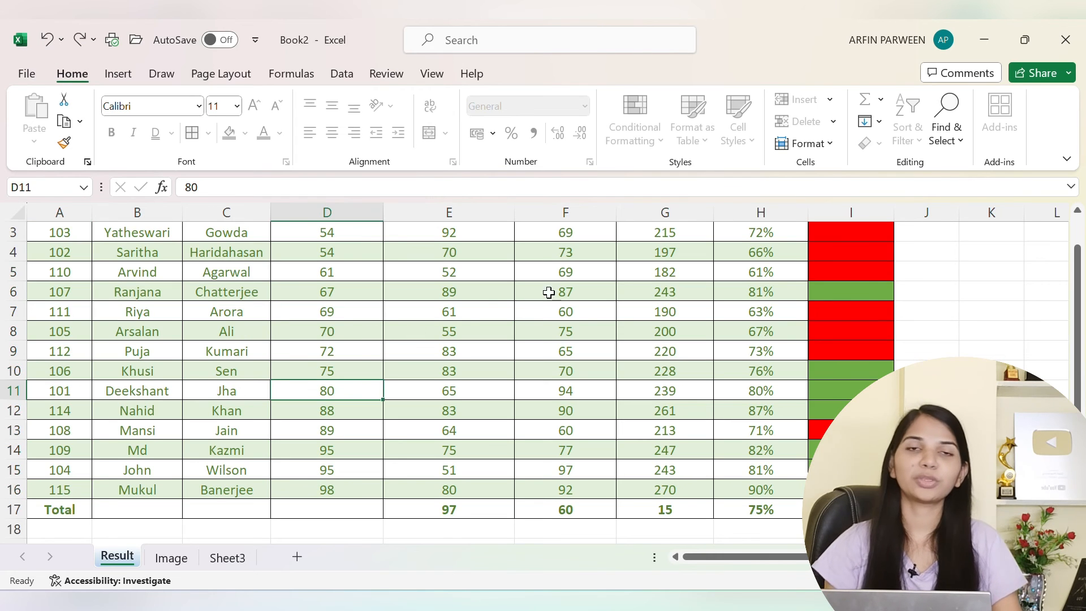
{"action": "left_click_drag", "start_coordinate": [400, 286], "coordinate": [588, 371]}
{"action": "left_click", "coordinate": [650, 351]}
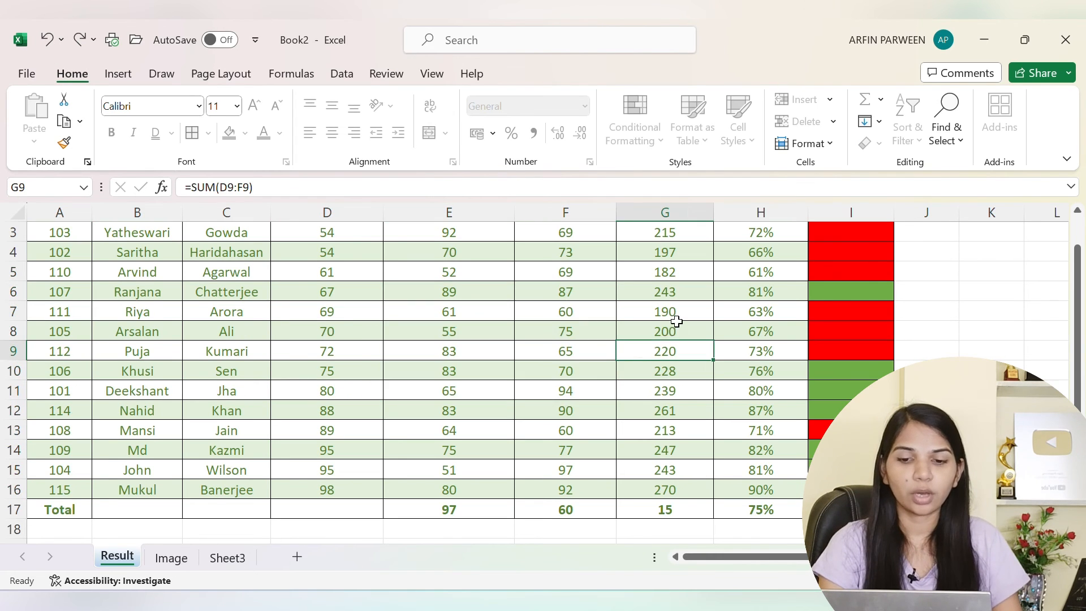
{"action": "scroll", "coordinate": [676, 321], "scroll_direction": "up", "scroll_amount": 1}
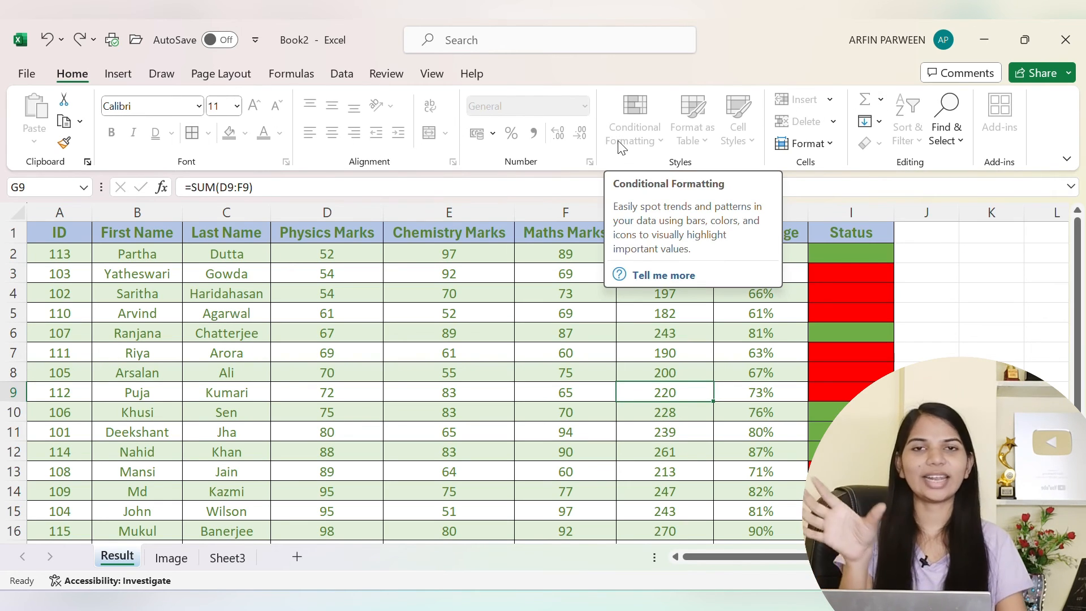
{"action": "key", "text": "Left"}
{"action": "key", "text": "Left"}
{"action": "key", "text": "Left"}
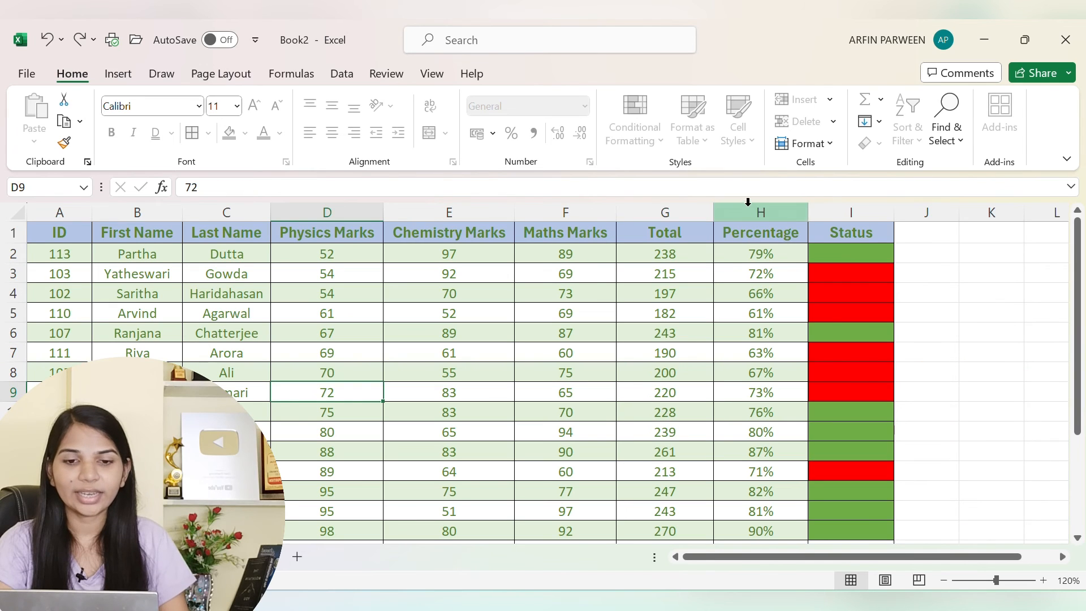
Unprotect the Result sheet by entering the sheet protection password.
{"action": "left_click", "coordinate": [817, 144]}
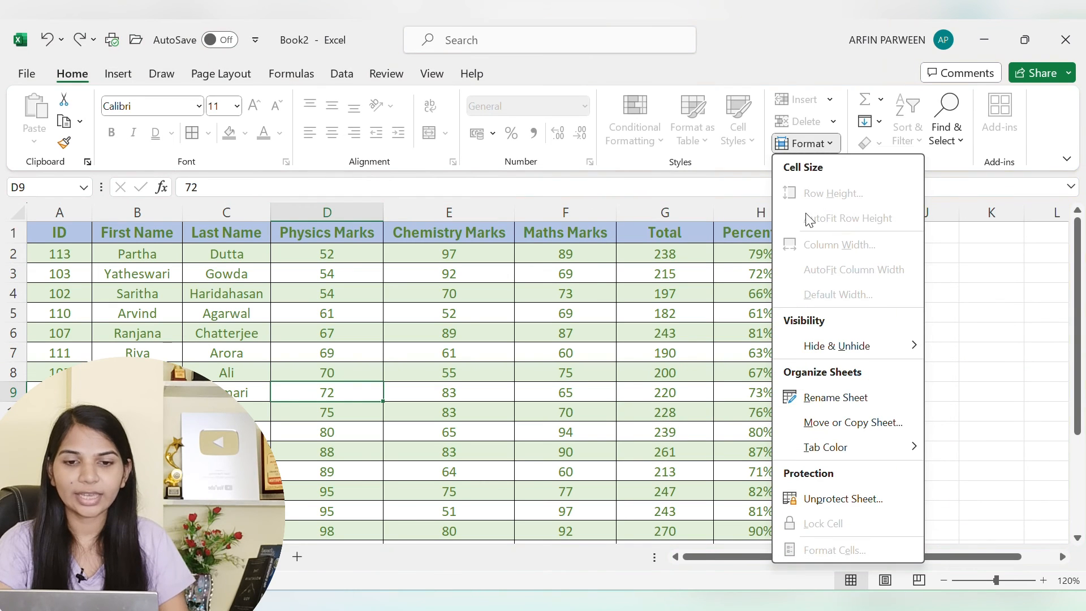
{"action": "left_click", "coordinate": [820, 500]}
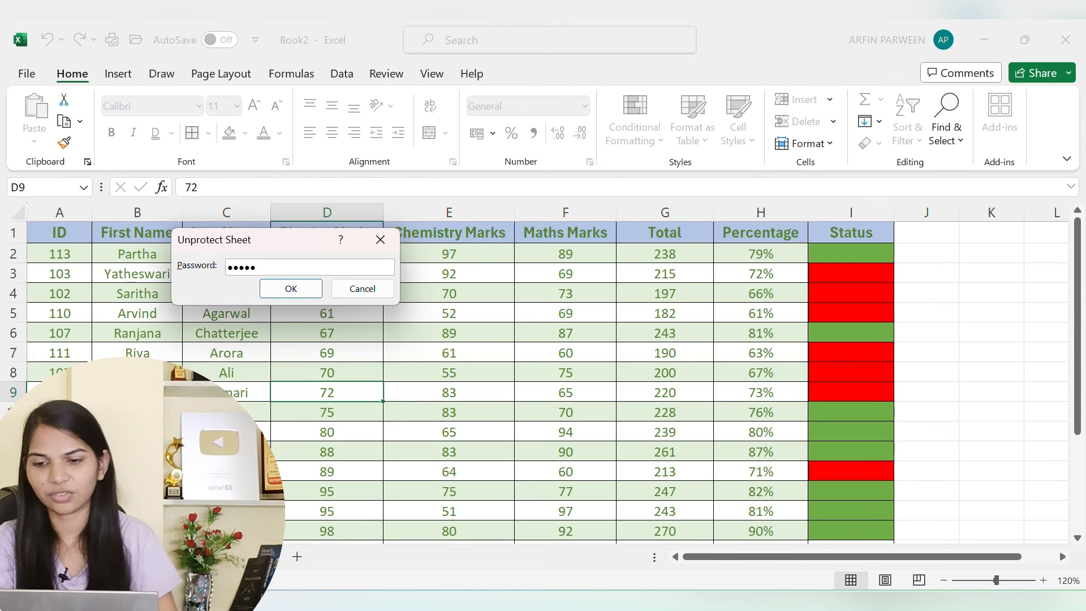
{"action": "key", "text": "Return"}
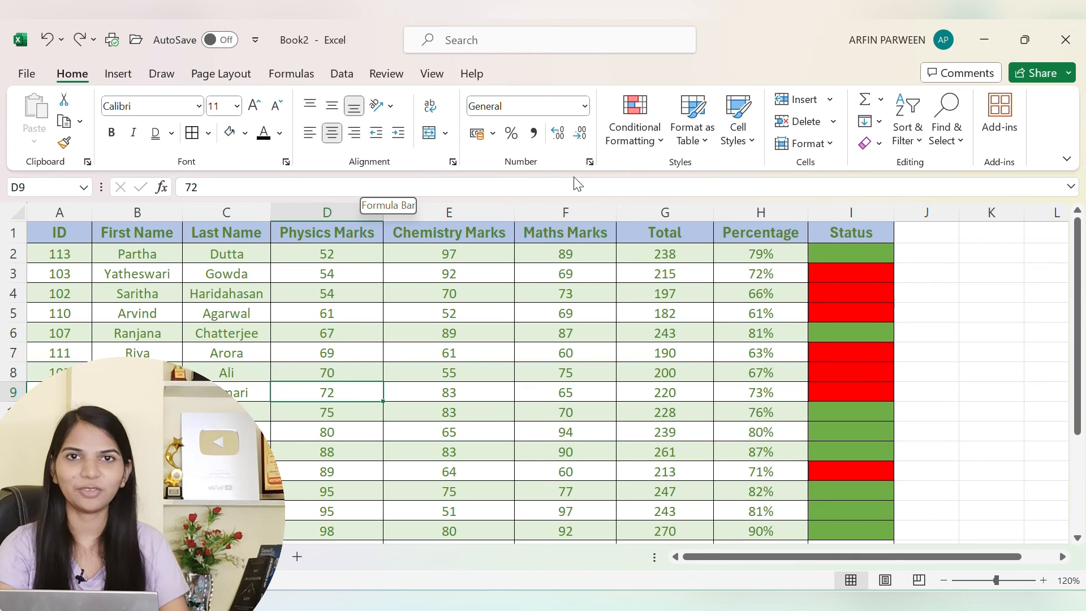
{"action": "left_click", "coordinate": [565, 292]}
{"action": "left_click_drag", "start_coordinate": [57, 291], "coordinate": [721, 450]}
{"action": "left_click", "coordinate": [679, 386]}
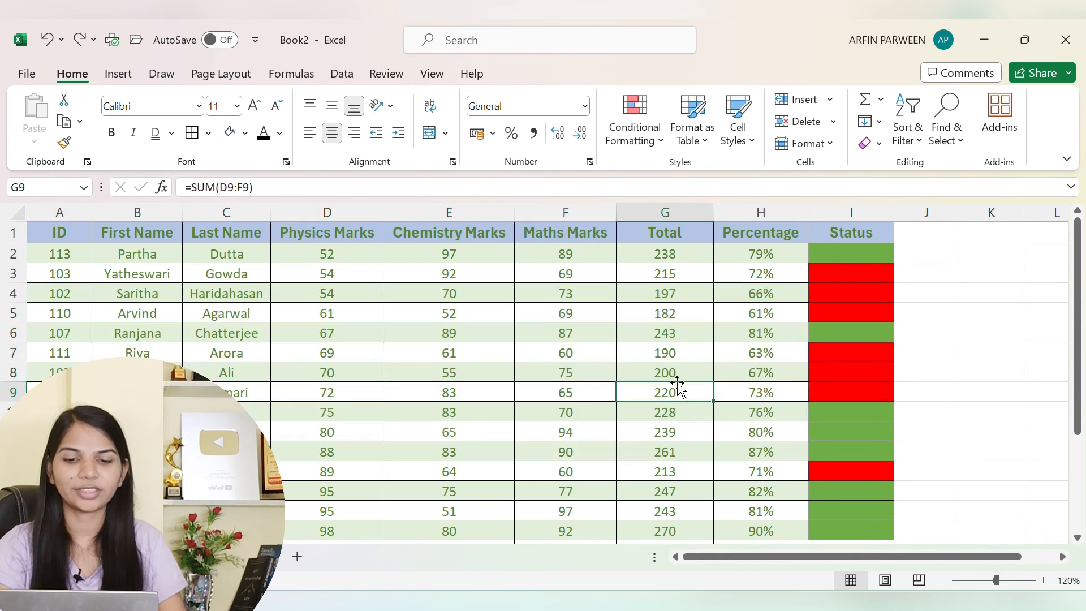
{"action": "left_click", "coordinate": [880, 101]}
{"action": "left_click", "coordinate": [923, 336]}
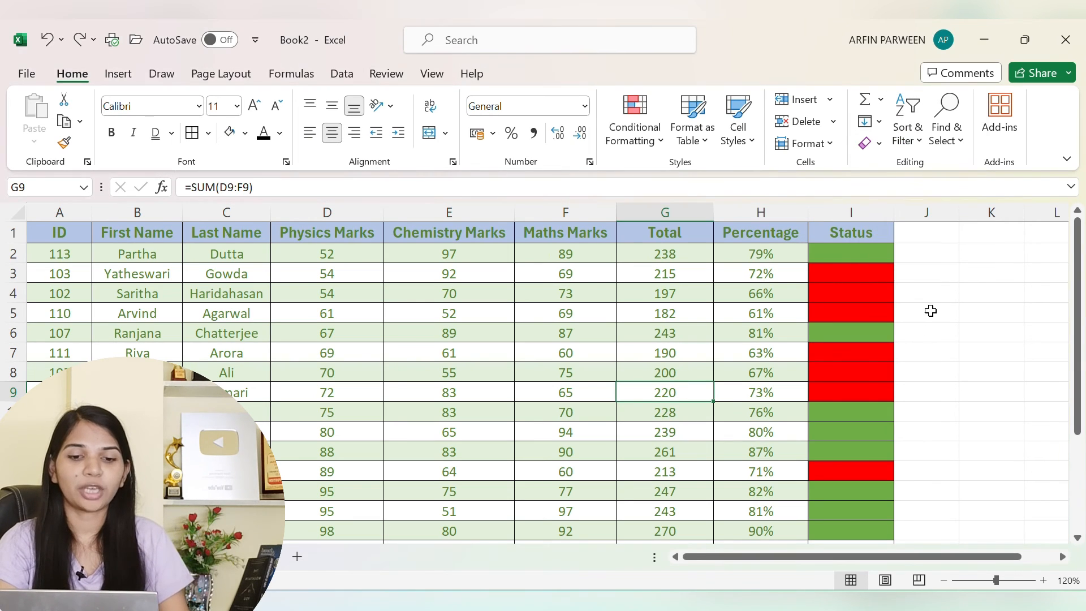
Enter the incomplete formula =sum in cell J4 and start clearing it.
{"action": "left_click", "coordinate": [926, 289]}
{"action": "type", "text": "="}
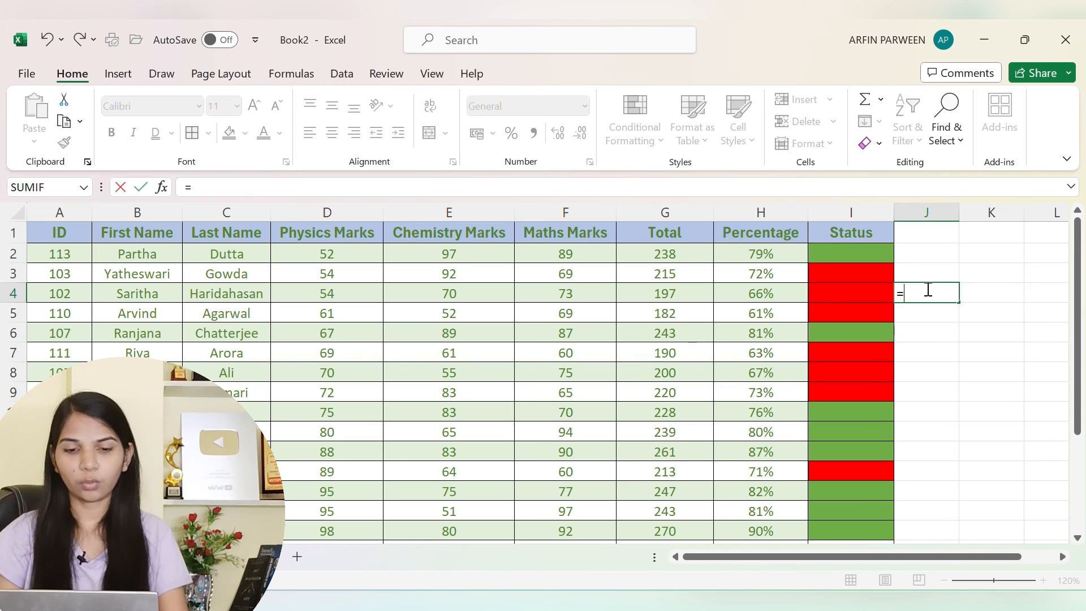
{"action": "type", "text": "sum"}
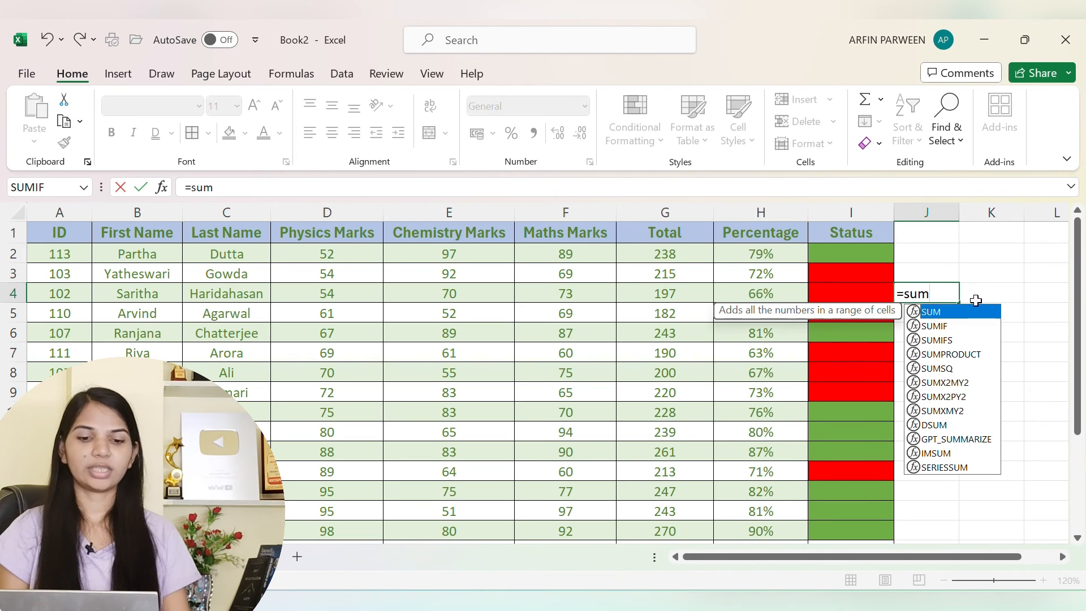
{"action": "left_click", "coordinate": [989, 274]}
{"action": "left_click", "coordinate": [948, 295]}
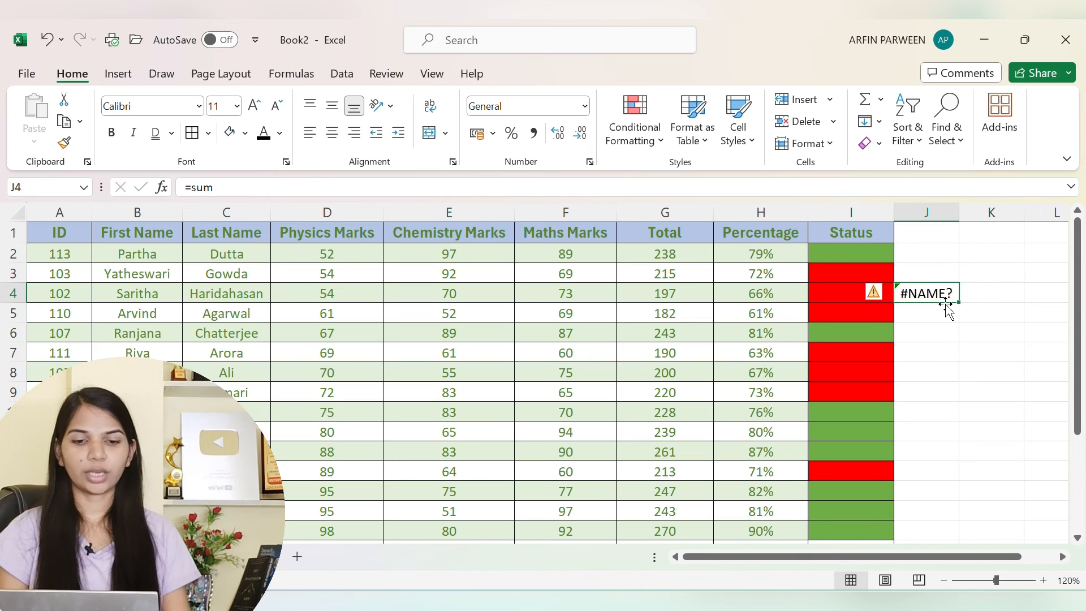
{"action": "key", "text": "BackSpace"}
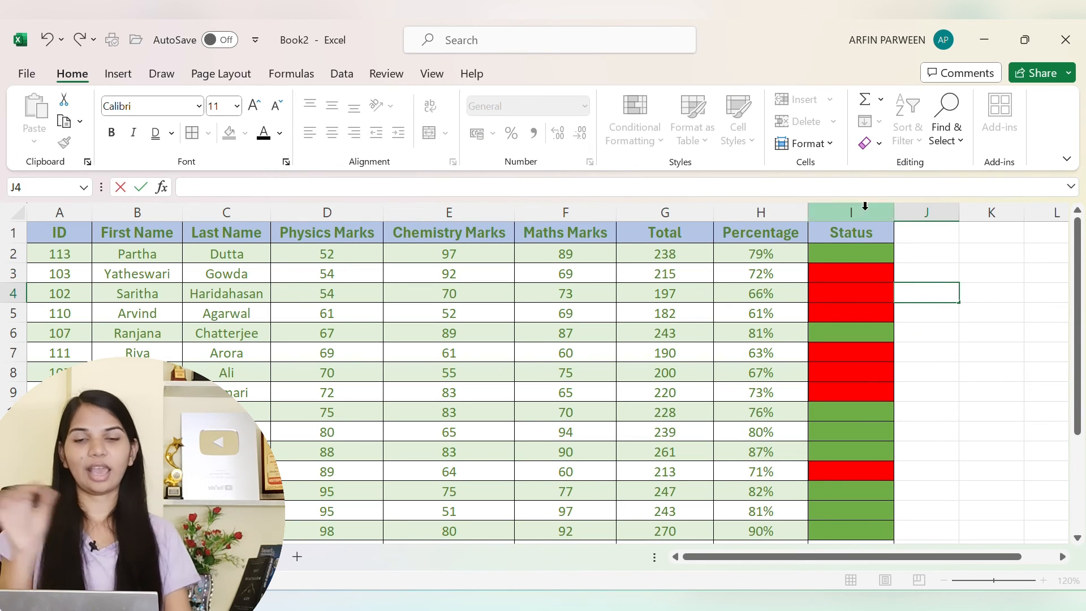
Browse the common and recently used functions for cell J4, view the HYPERLINK description, cancel the function insertion and clear the cell.
{"action": "left_click", "coordinate": [881, 102]}
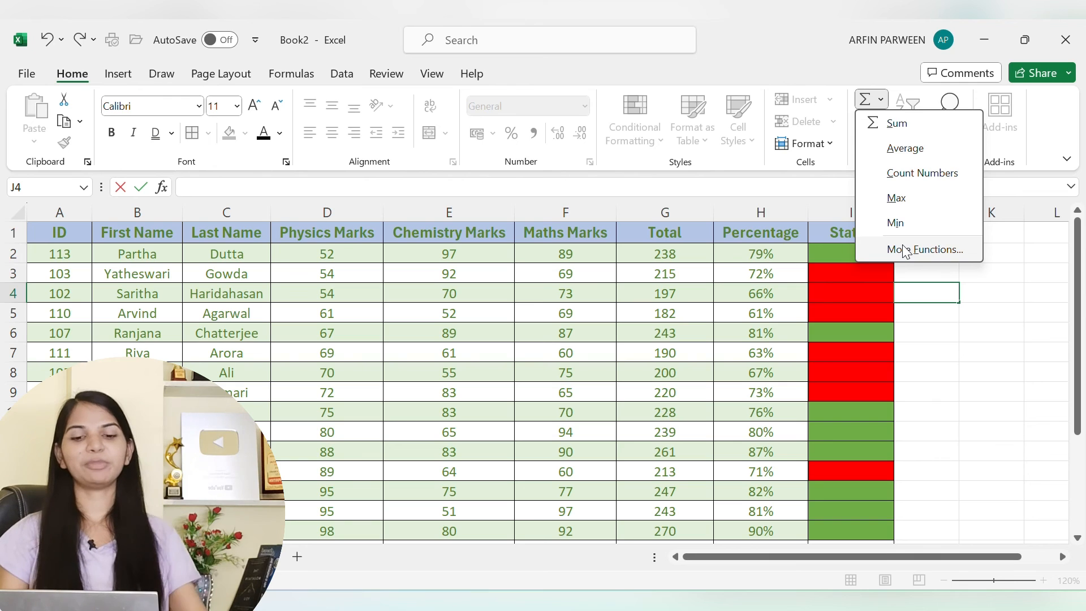
{"action": "left_click", "coordinate": [944, 296]}
{"action": "left_click", "coordinate": [881, 100]}
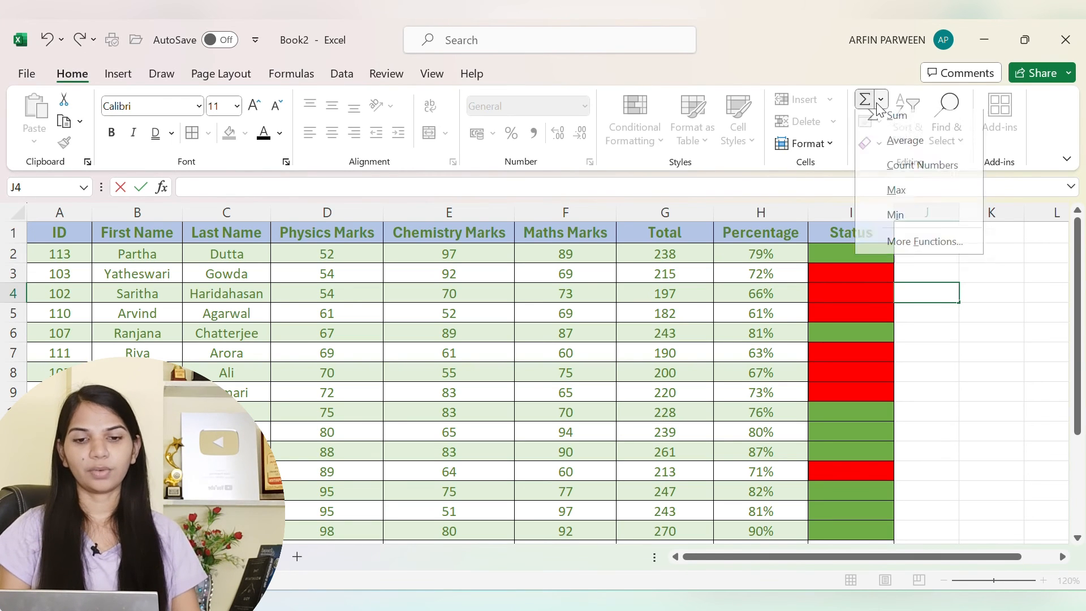
{"action": "left_click", "coordinate": [900, 251]}
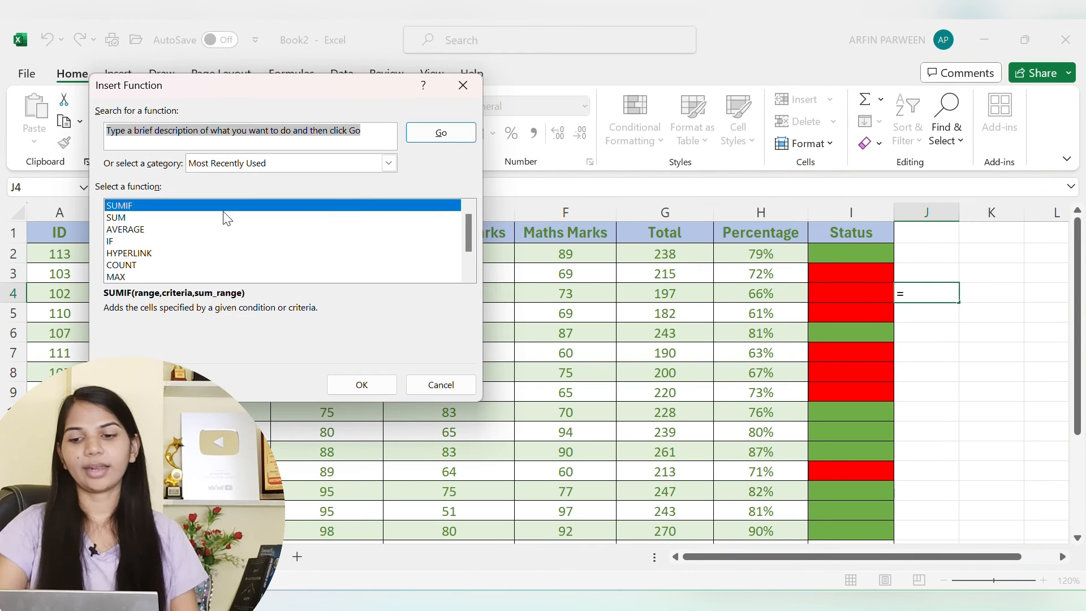
{"action": "scroll", "coordinate": [177, 239], "scroll_direction": "down", "scroll_amount": 1}
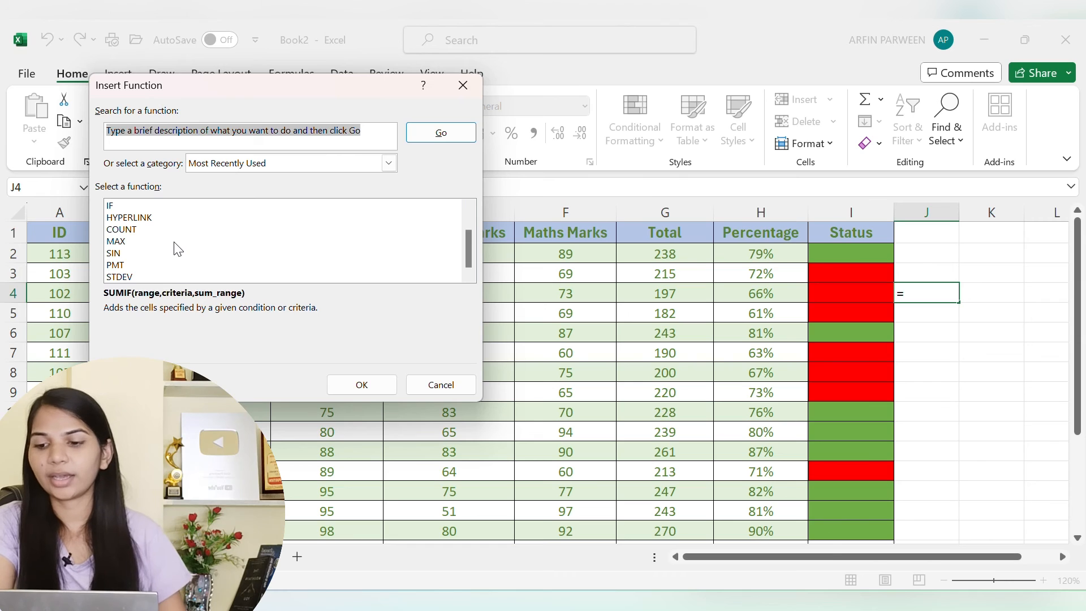
{"action": "left_click", "coordinate": [139, 218]}
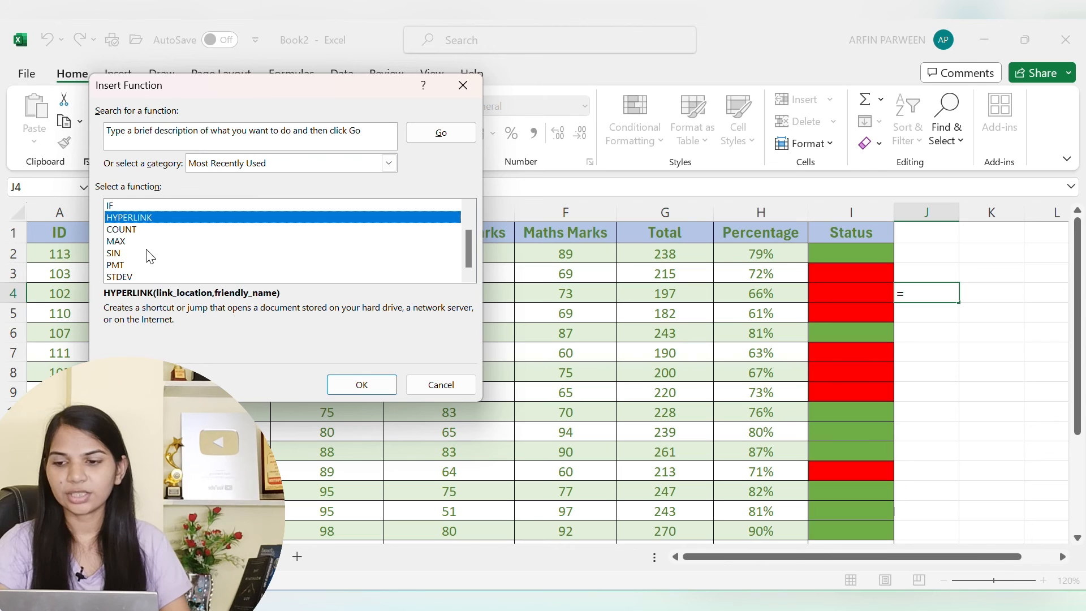
{"action": "scroll", "coordinate": [147, 249], "scroll_direction": "up", "scroll_amount": 1}
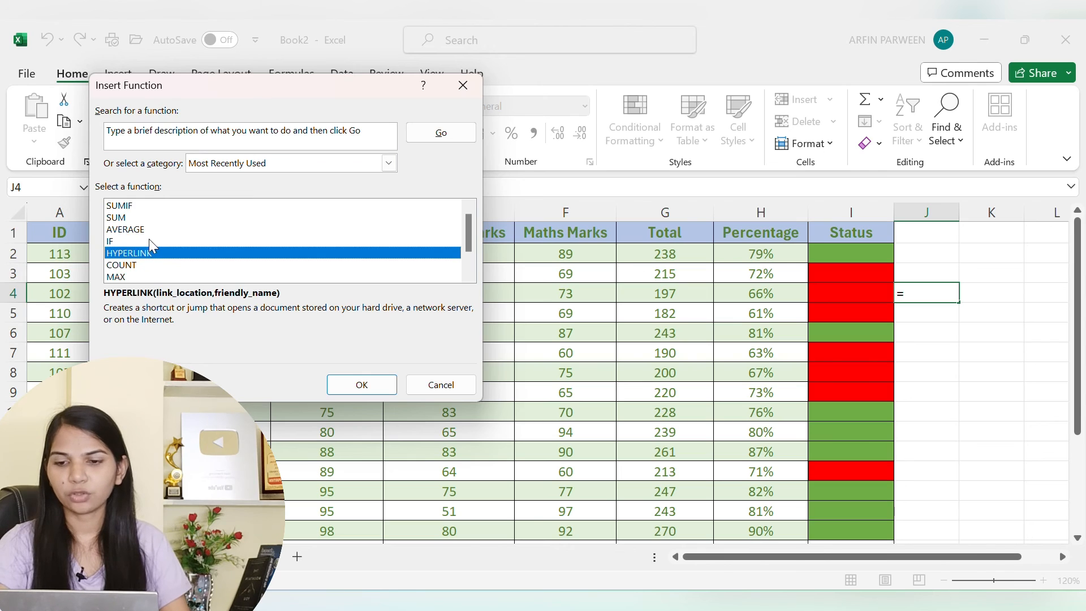
{"action": "left_click", "coordinate": [469, 387]}
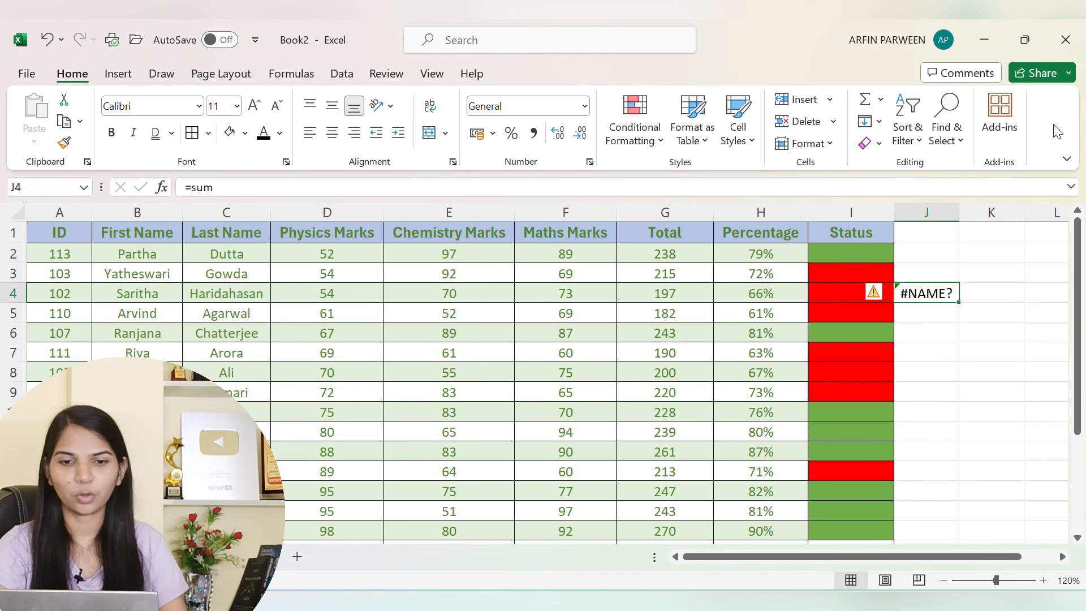
{"action": "key", "text": "Delete"}
Use Fill Down to copy the Percentage summary formula from H17 into the empty cell H18.
{"action": "key", "text": "Up"}
{"action": "left_click", "coordinate": [879, 123]}
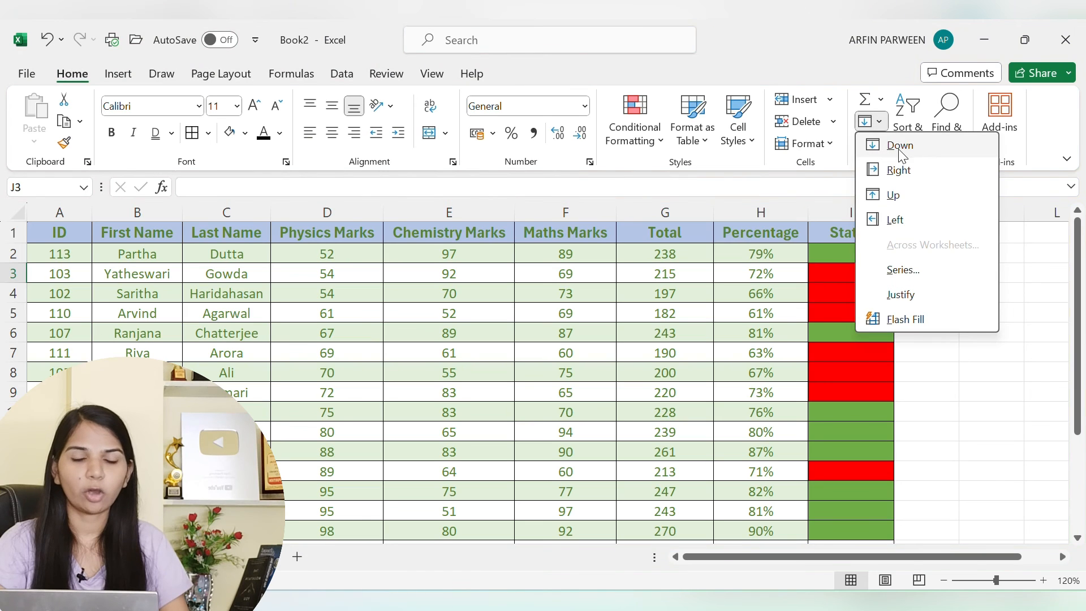
{"action": "left_click", "coordinate": [962, 431]}
{"action": "scroll", "coordinate": [950, 425], "scroll_direction": "down", "scroll_amount": 2}
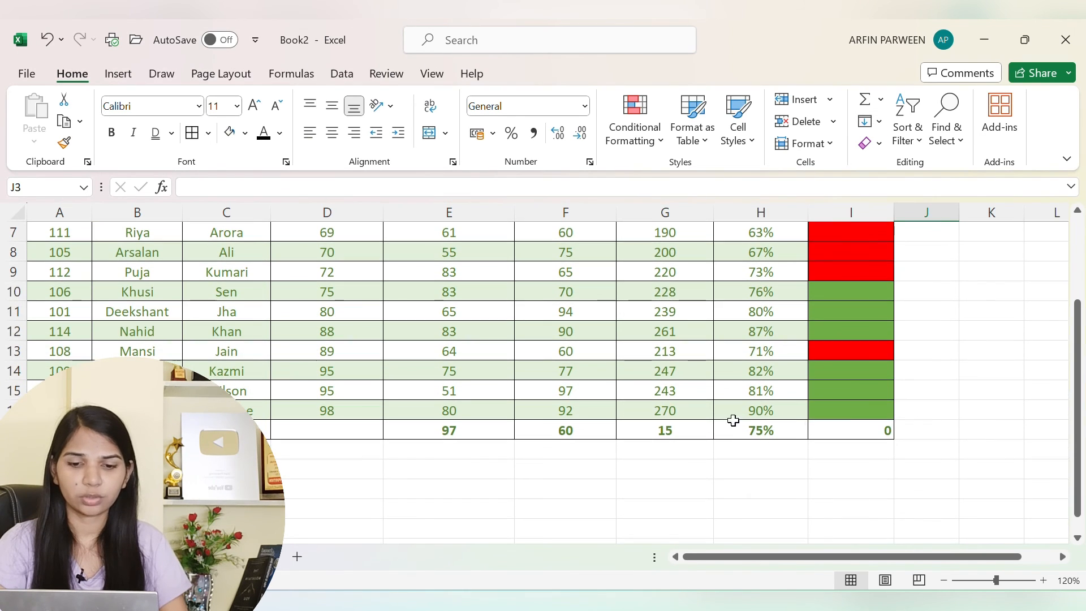
{"action": "left_click", "coordinate": [747, 431]}
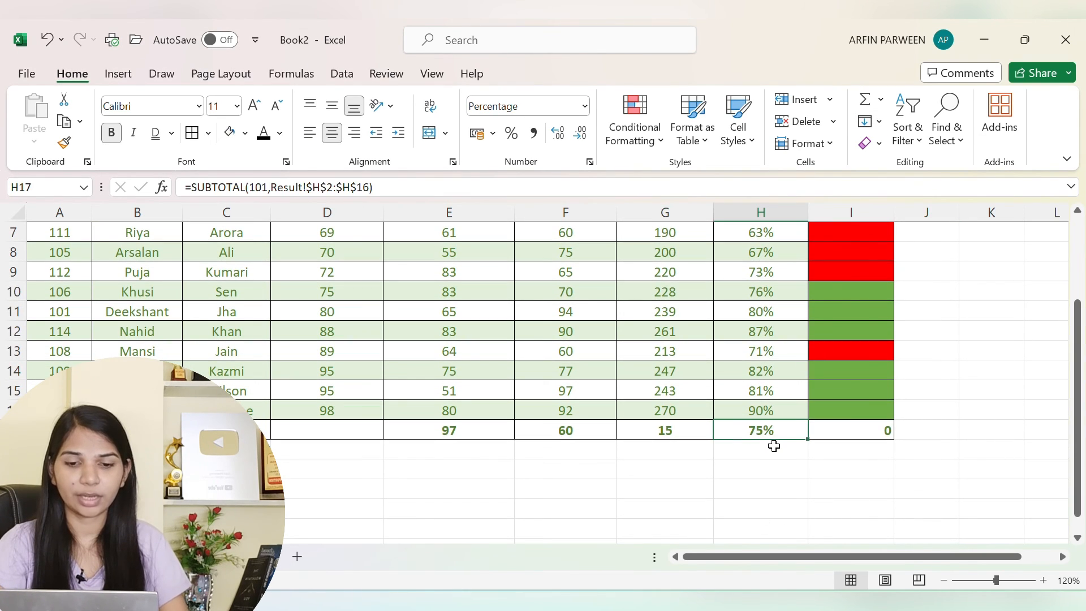
{"action": "left_click", "coordinate": [769, 445]}
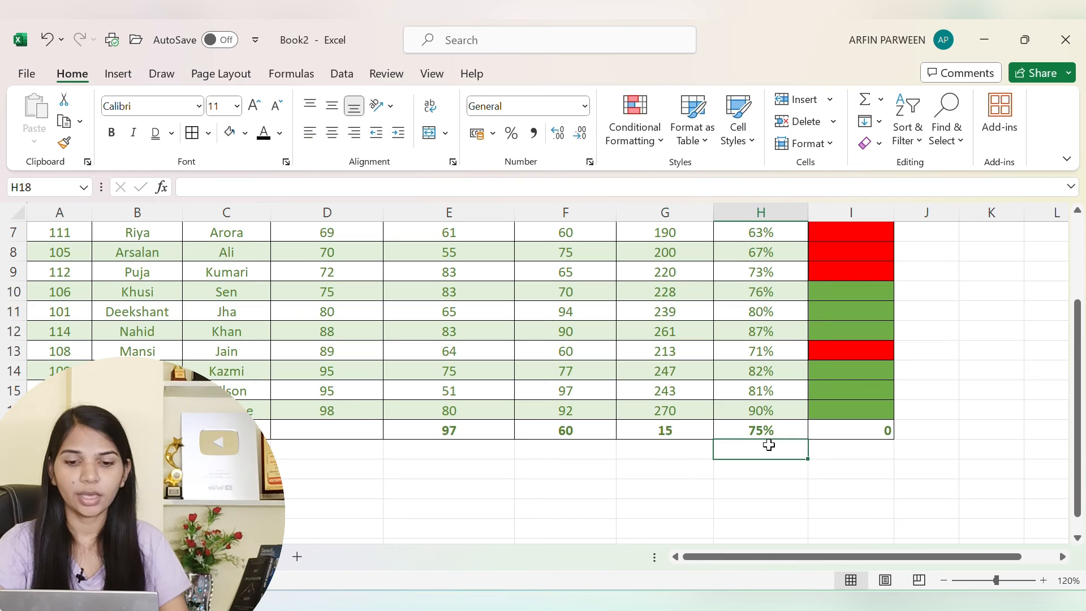
{"action": "left_click", "coordinate": [870, 123]}
{"action": "left_click", "coordinate": [900, 145]}
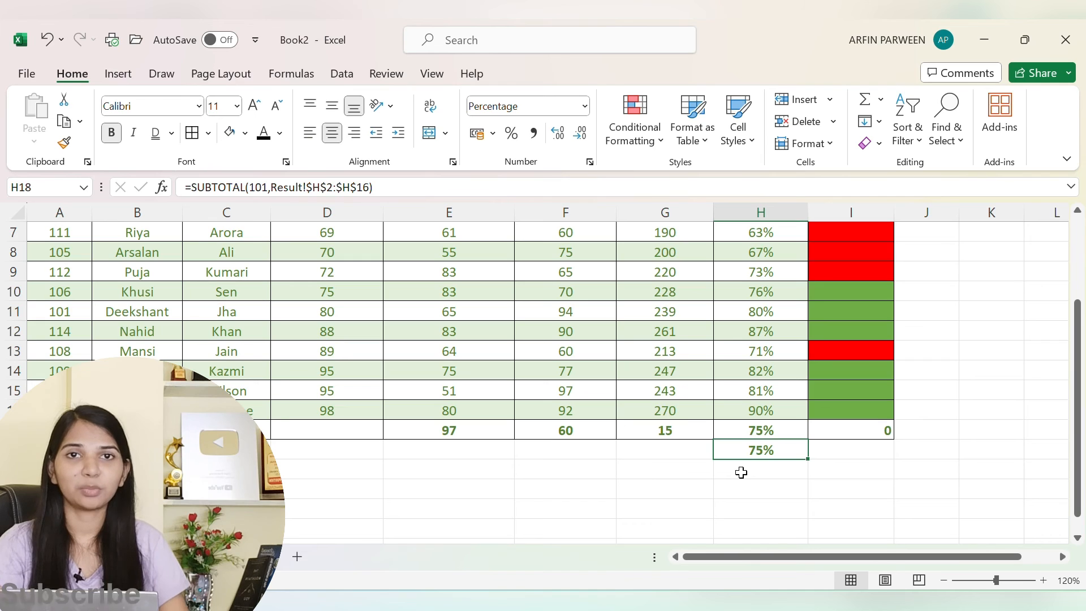
Use Fill Left to copy the Chemistry Marks summary formula from E17 into D17.
{"action": "left_click", "coordinate": [747, 472]}
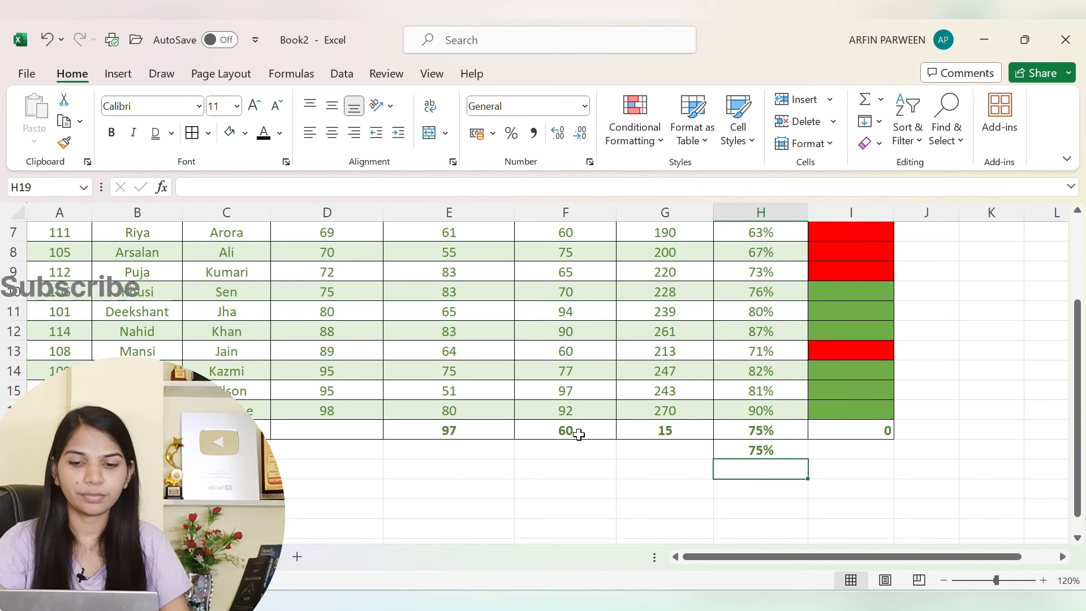
{"action": "left_click", "coordinate": [373, 431]}
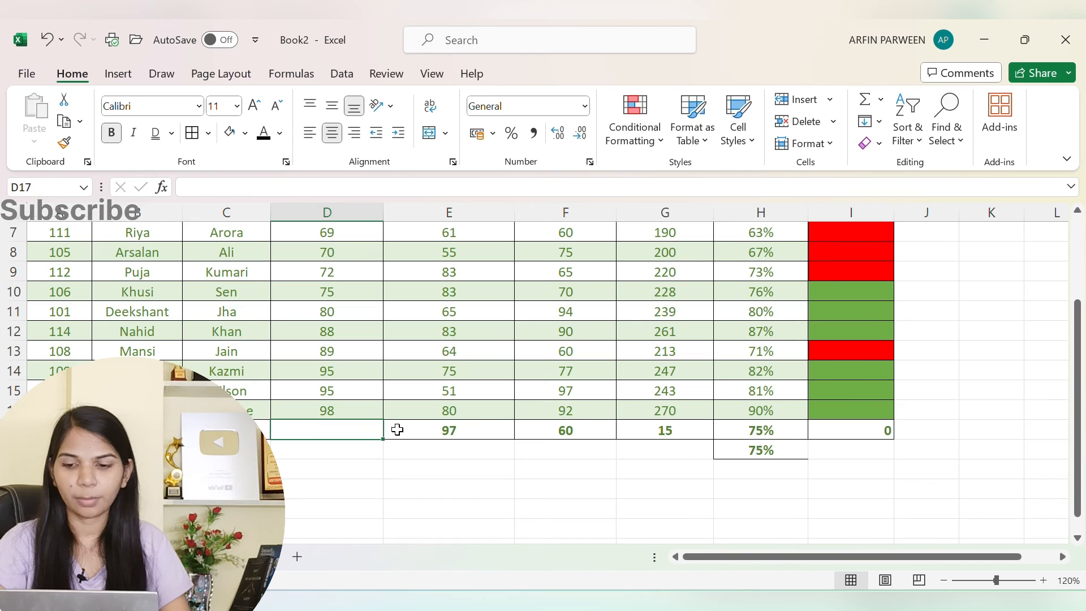
{"action": "left_click", "coordinate": [869, 122]}
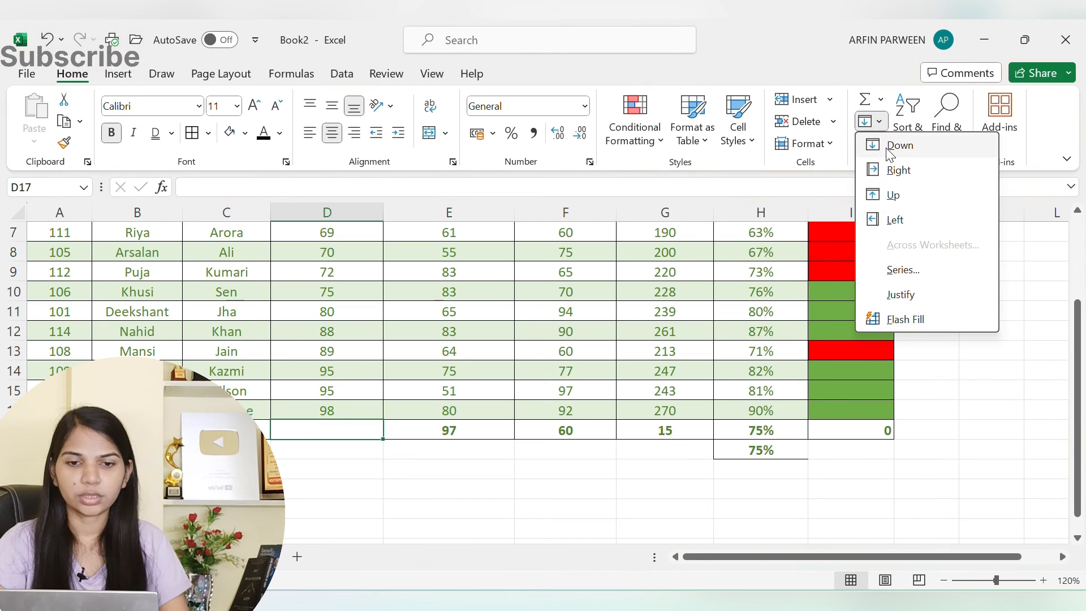
{"action": "left_click", "coordinate": [893, 219]}
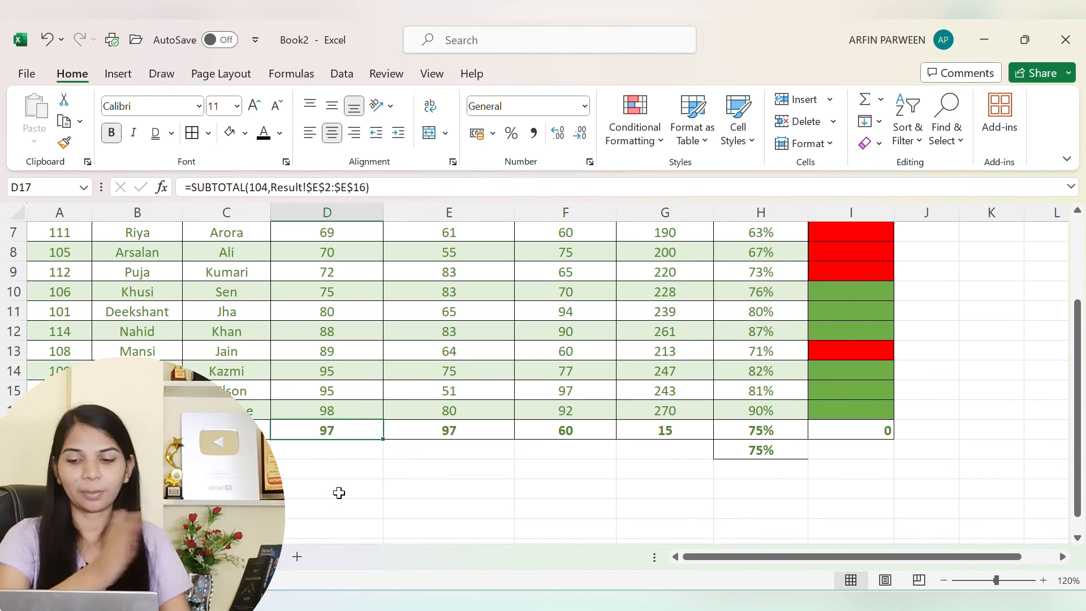
{"action": "left_click", "coordinate": [433, 429]}
{"action": "left_click", "coordinate": [364, 435]}
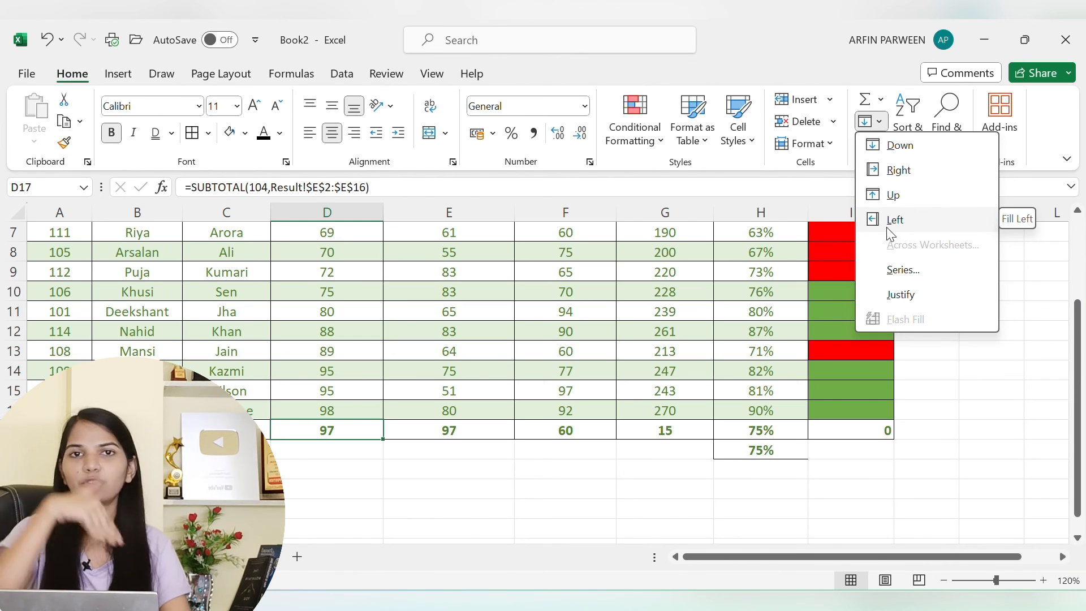
{"action": "left_click", "coordinate": [943, 350]}
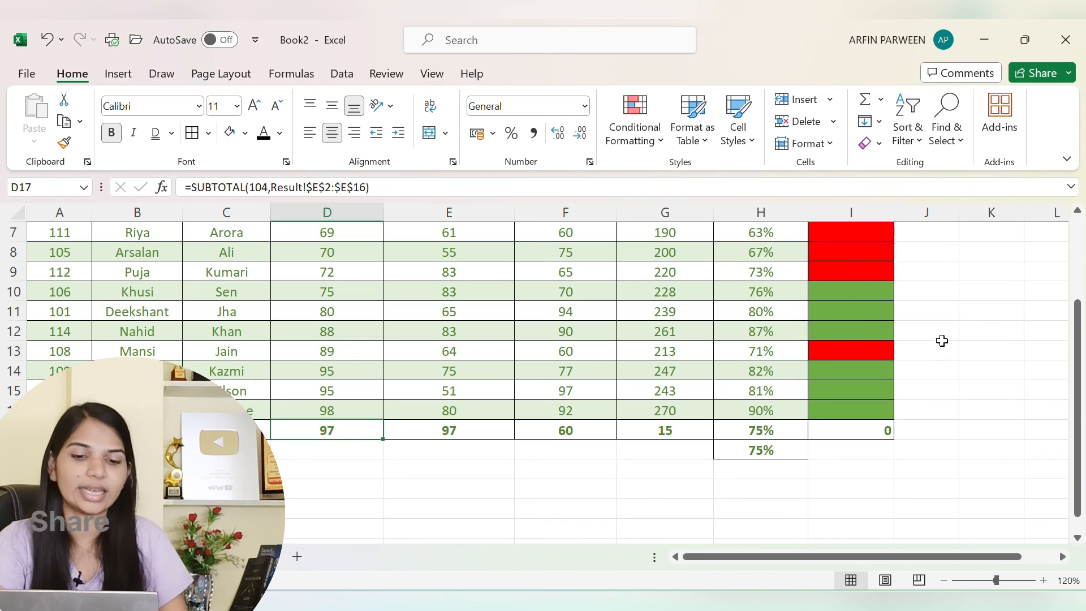
Review the available clear options and the sort and filter options without applying any.
{"action": "left_click", "coordinate": [878, 146]}
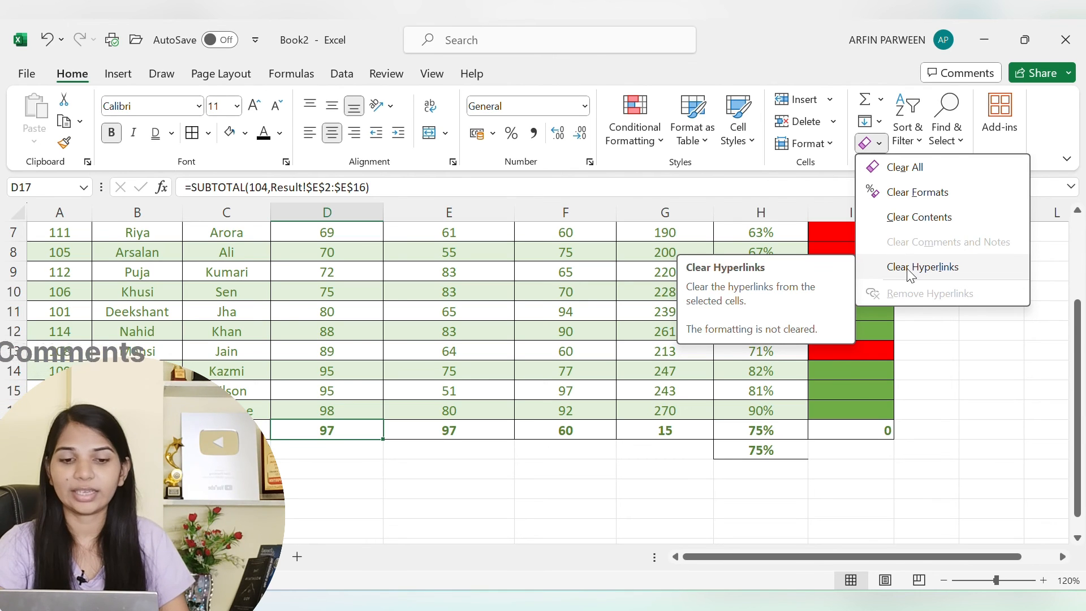
{"action": "left_click", "coordinate": [988, 411]}
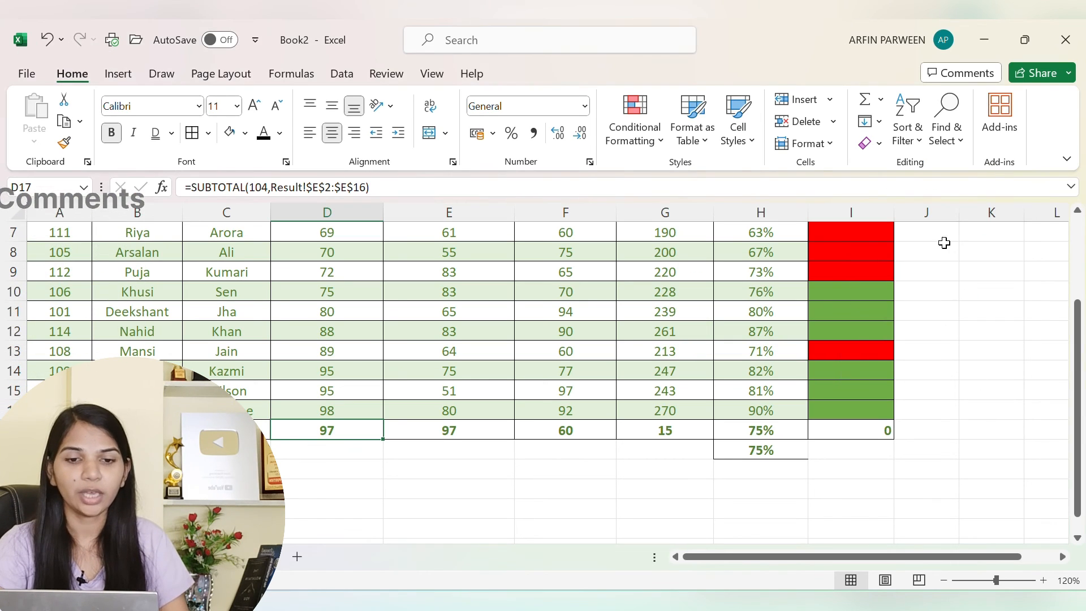
{"action": "left_click", "coordinate": [909, 136]}
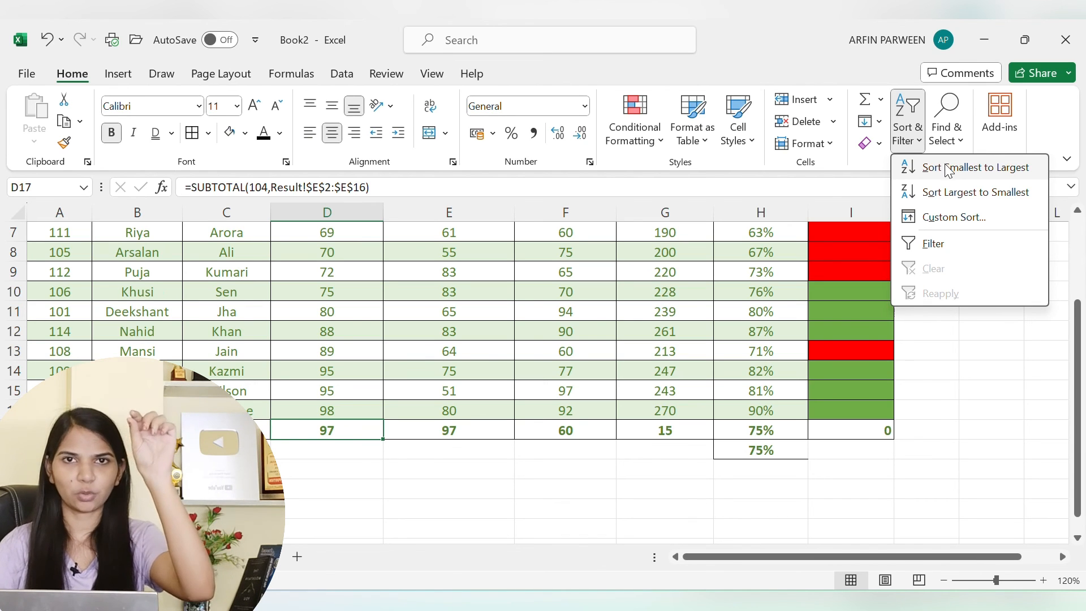
{"action": "scroll", "coordinate": [582, 308], "scroll_direction": "up", "scroll_amount": 2}
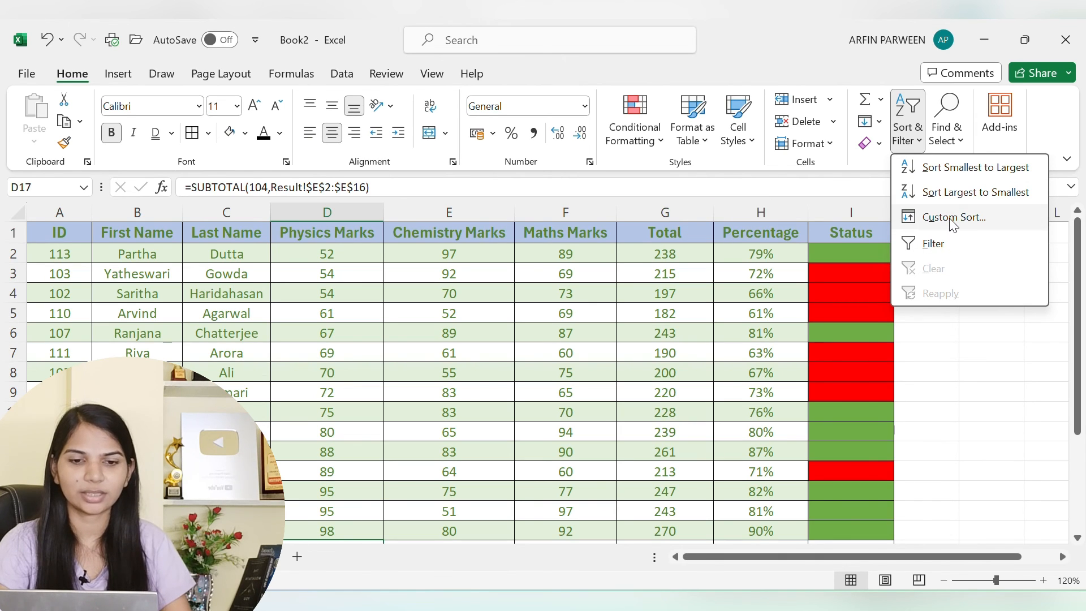
{"action": "left_click", "coordinate": [1007, 353]}
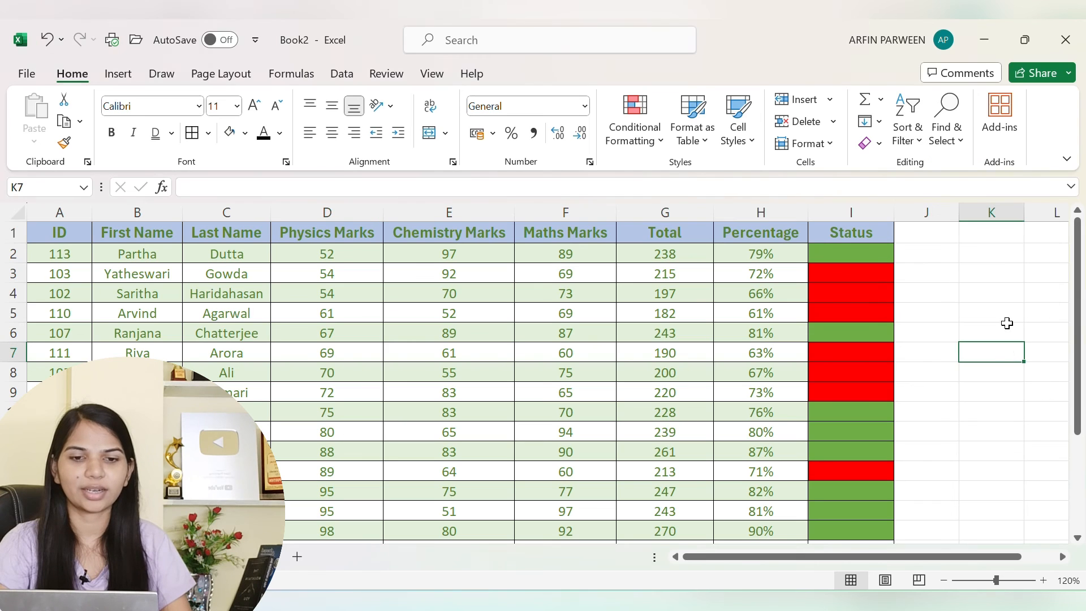
Find the first name of the student in row 9 on the sheet and move the search dialog off the names.
{"action": "left_click", "coordinate": [960, 138]}
{"action": "left_click", "coordinate": [964, 169]}
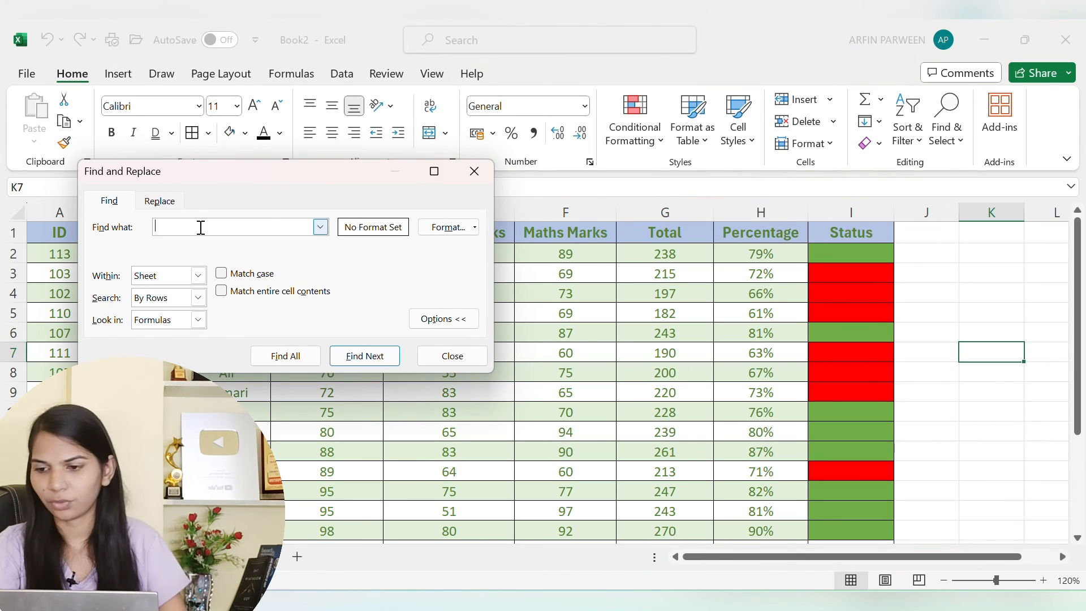
{"action": "type", "text": "Puja"}
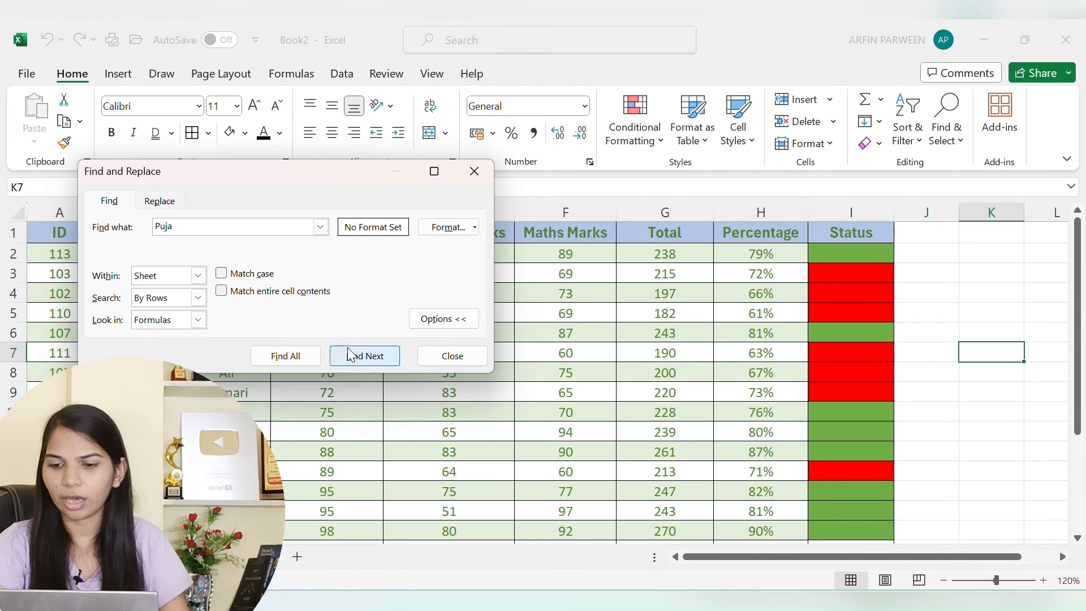
{"action": "left_click", "coordinate": [365, 355]}
{"action": "left_click_drag", "start_coordinate": [241, 185], "coordinate": [562, 140]}
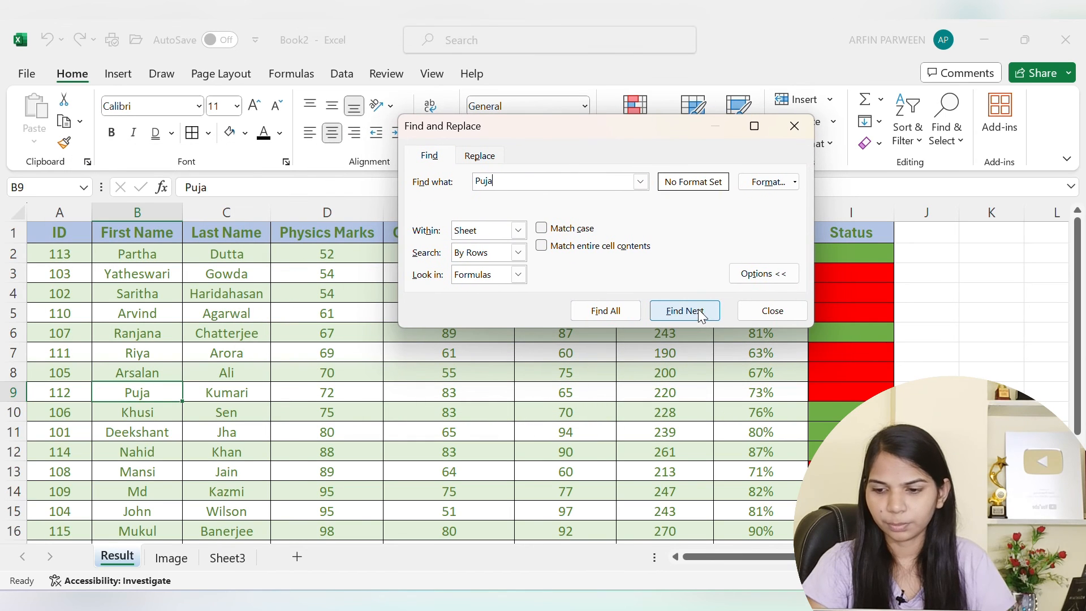
Change the search text to the first name of the student in row 2 and find its next occurrence.
{"action": "left_click_drag", "start_coordinate": [525, 182], "coordinate": [402, 181]}
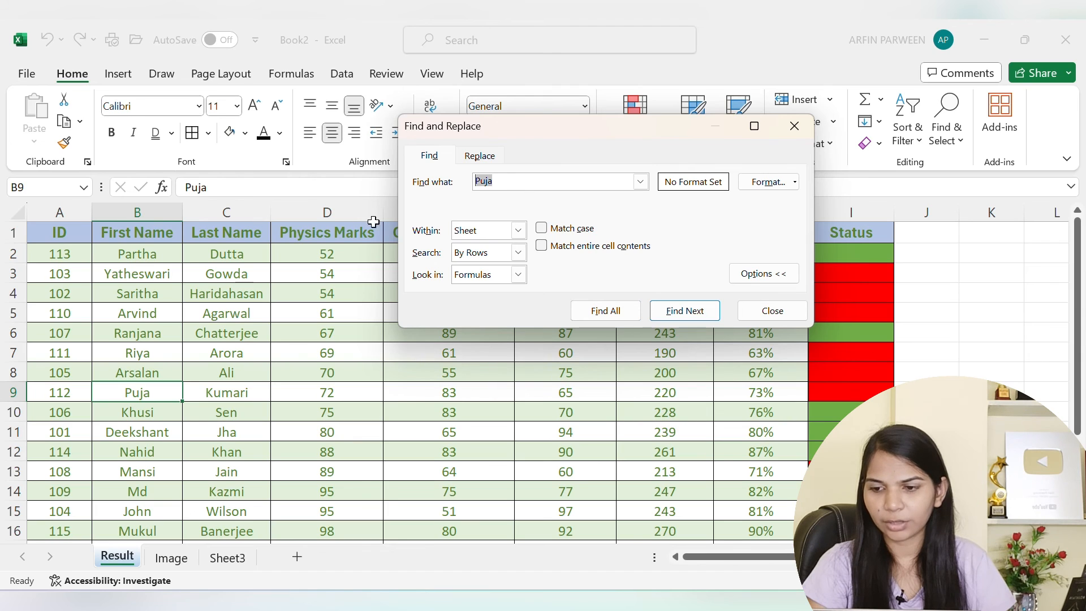
{"action": "type", "text": "Pa"}
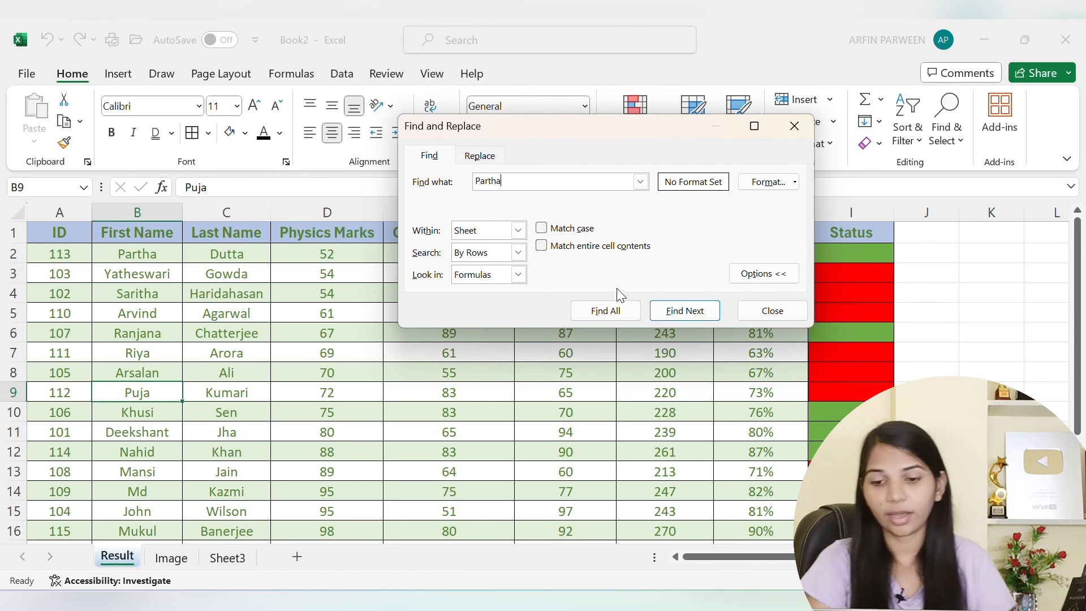
{"action": "left_click", "coordinate": [683, 315]}
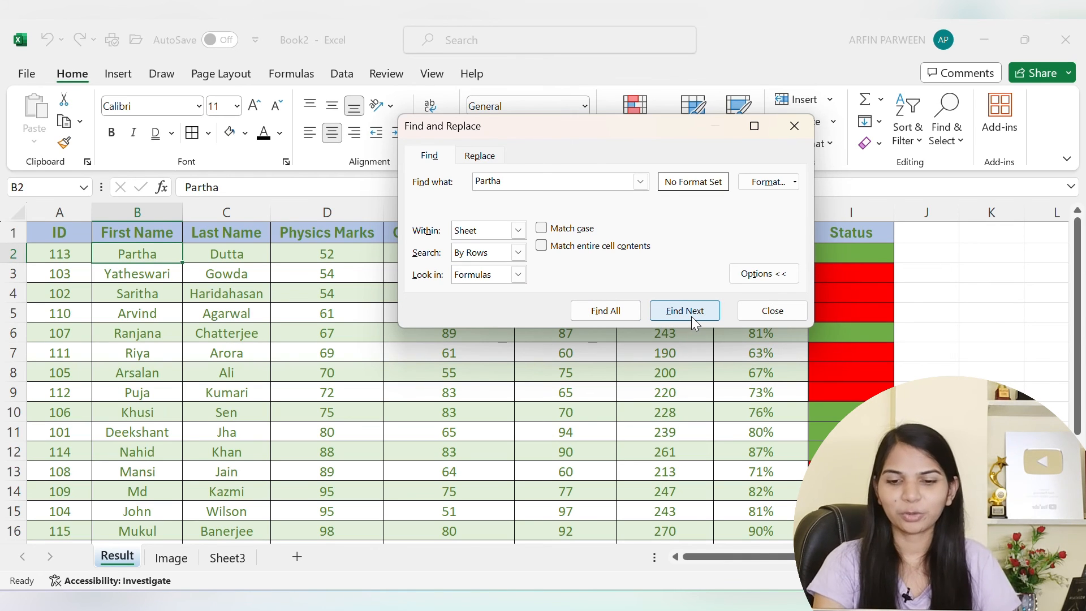
Replace all occurrences of the row 2 student's first name with the variant spelling ending in "o".
{"action": "left_click", "coordinate": [495, 167]}
{"action": "left_click", "coordinate": [494, 205]}
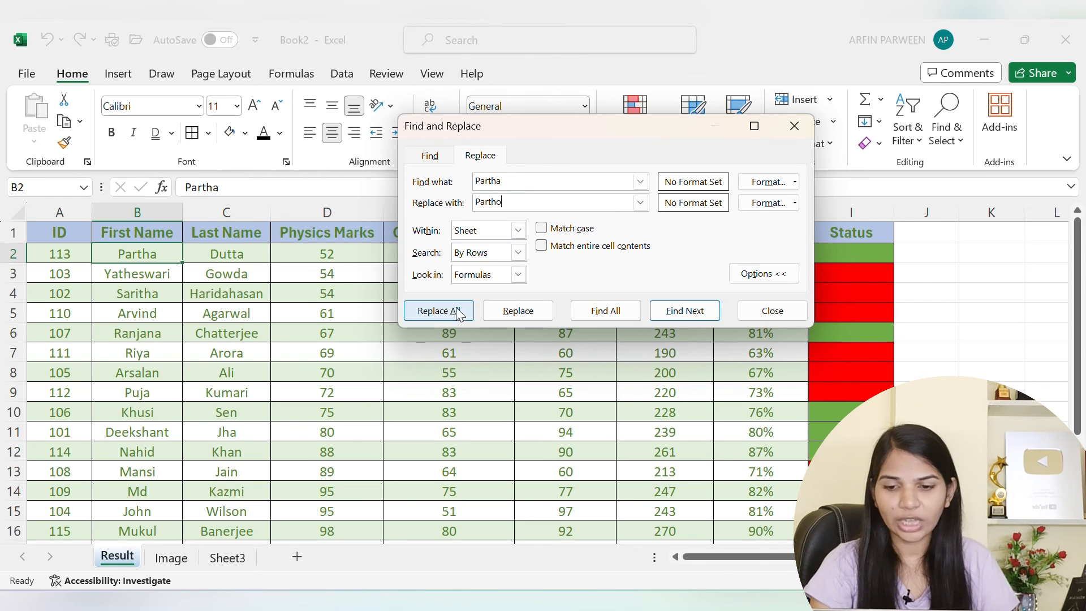
{"action": "left_click", "coordinate": [439, 312]}
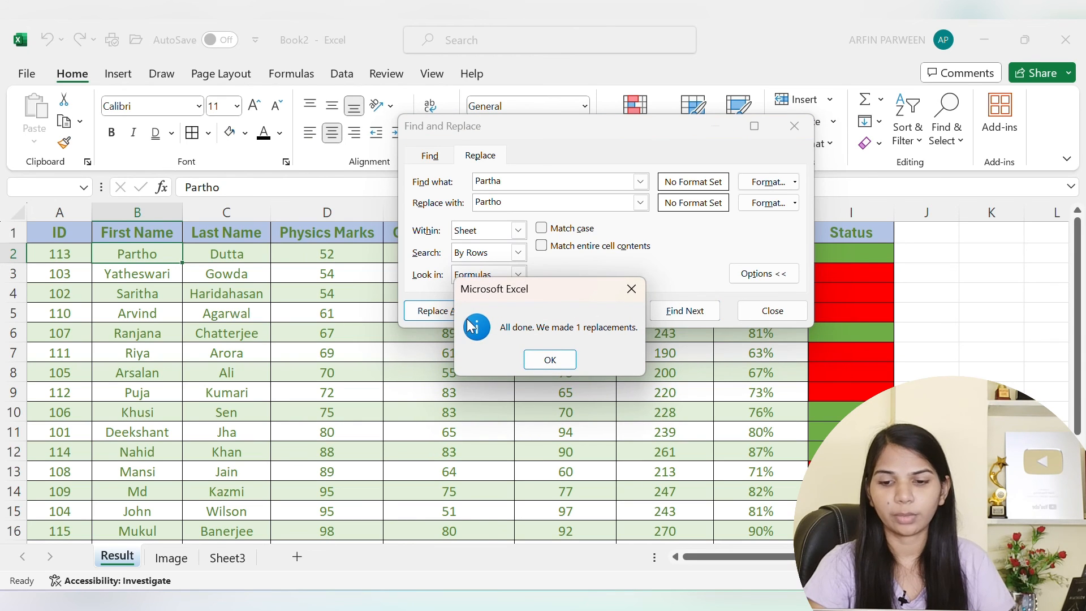
Dismiss the replacement message, close the Find and Replace dialog and select cell C2.
{"action": "left_click", "coordinate": [550, 360]}
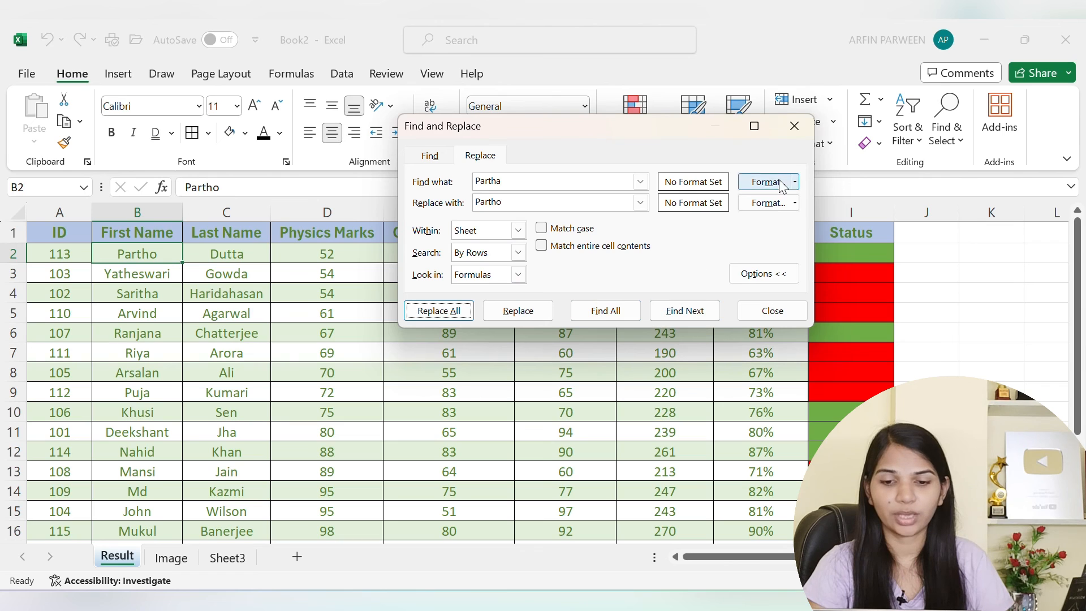
{"action": "left_click", "coordinate": [794, 128]}
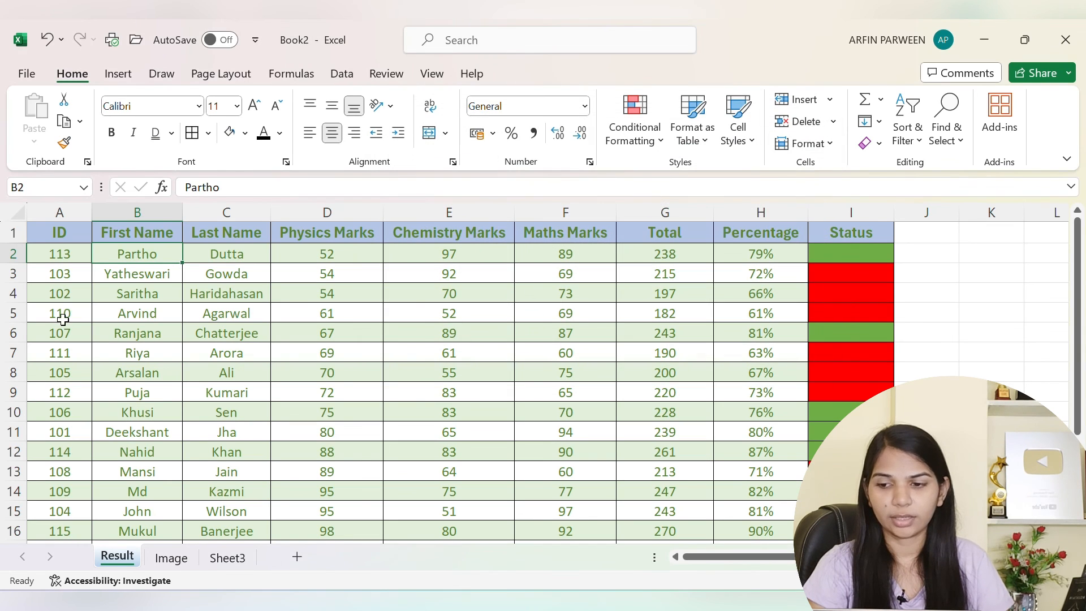
{"action": "left_click", "coordinate": [206, 259]}
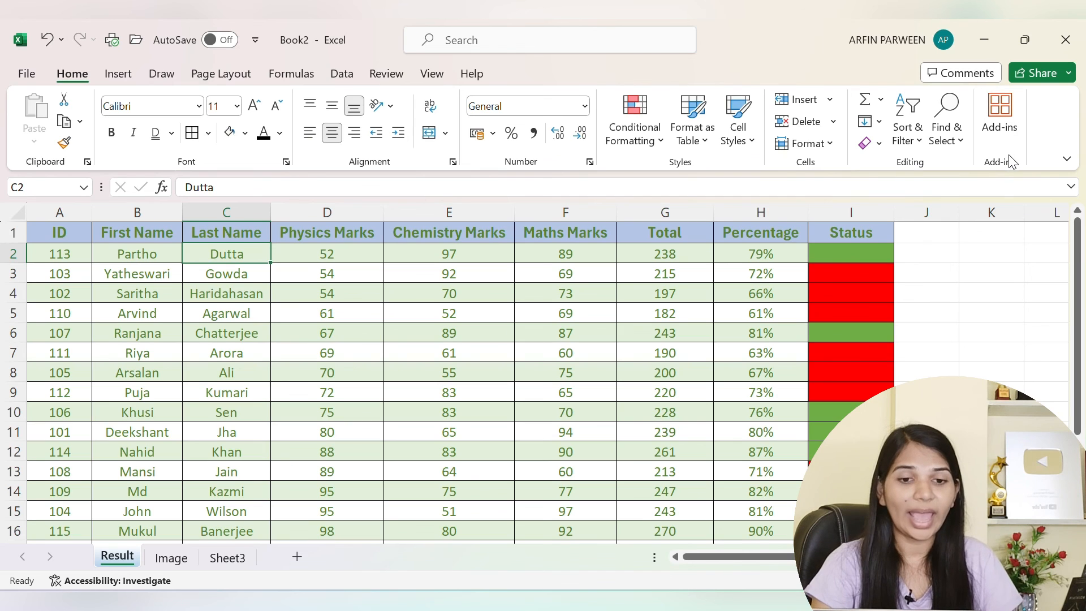
Browse the list of popular add-ins without adding any, and return to the sheet.
{"action": "left_click", "coordinate": [1002, 124]}
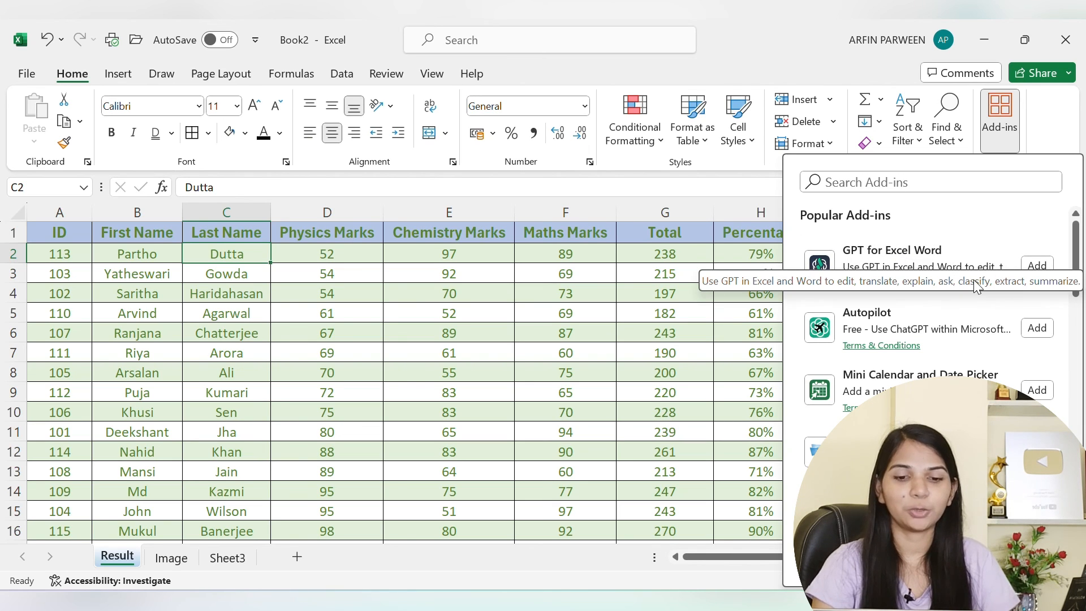
{"action": "scroll", "coordinate": [933, 487], "scroll_direction": "down", "scroll_amount": 3}
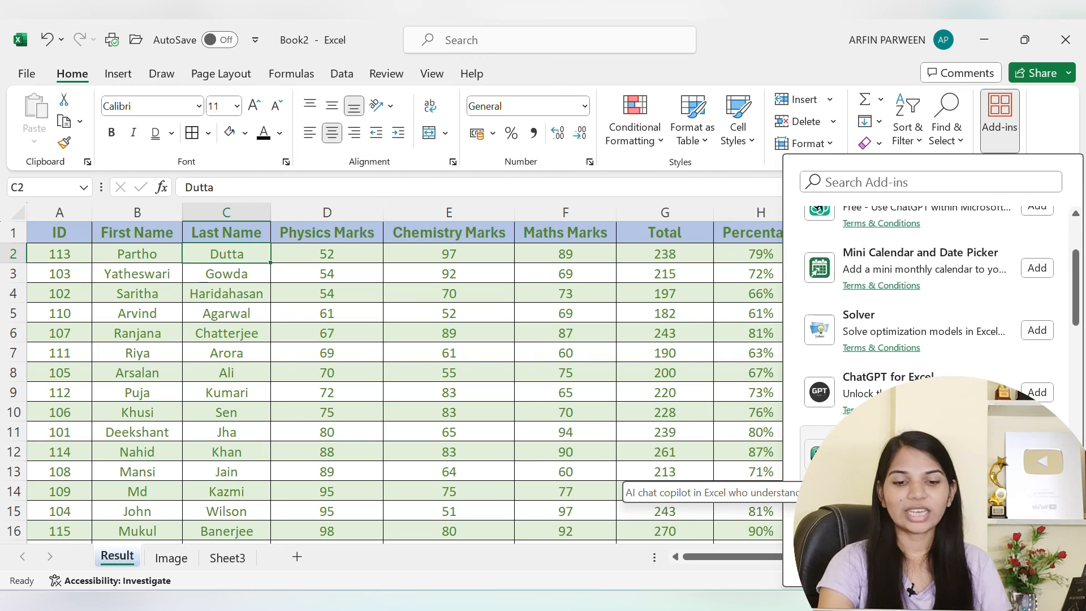
{"action": "scroll", "coordinate": [933, 430], "scroll_direction": "up", "scroll_amount": 3}
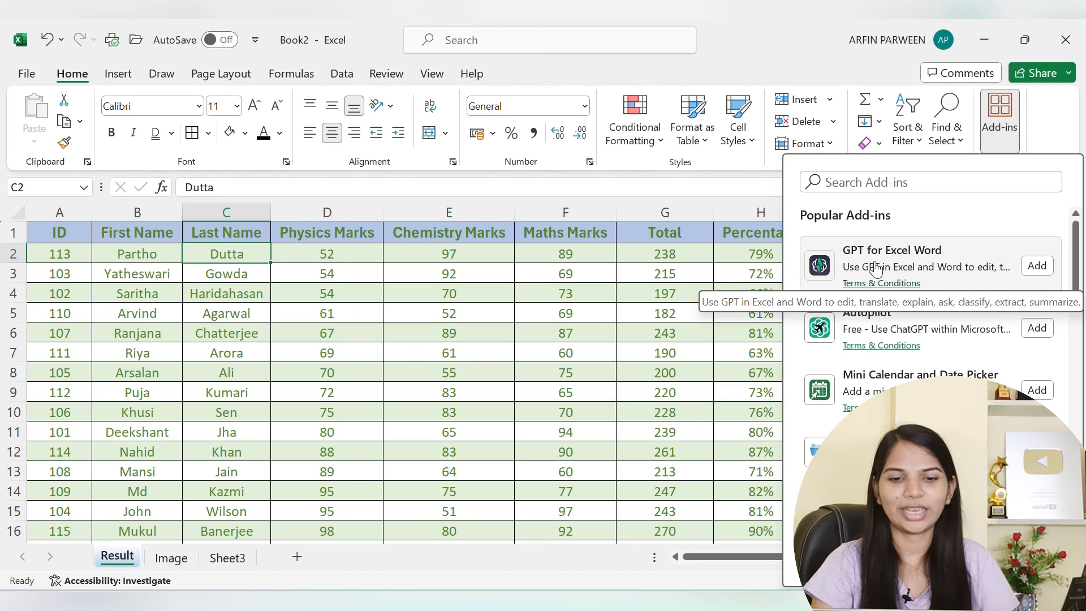
{"action": "left_click", "coordinate": [730, 258]}
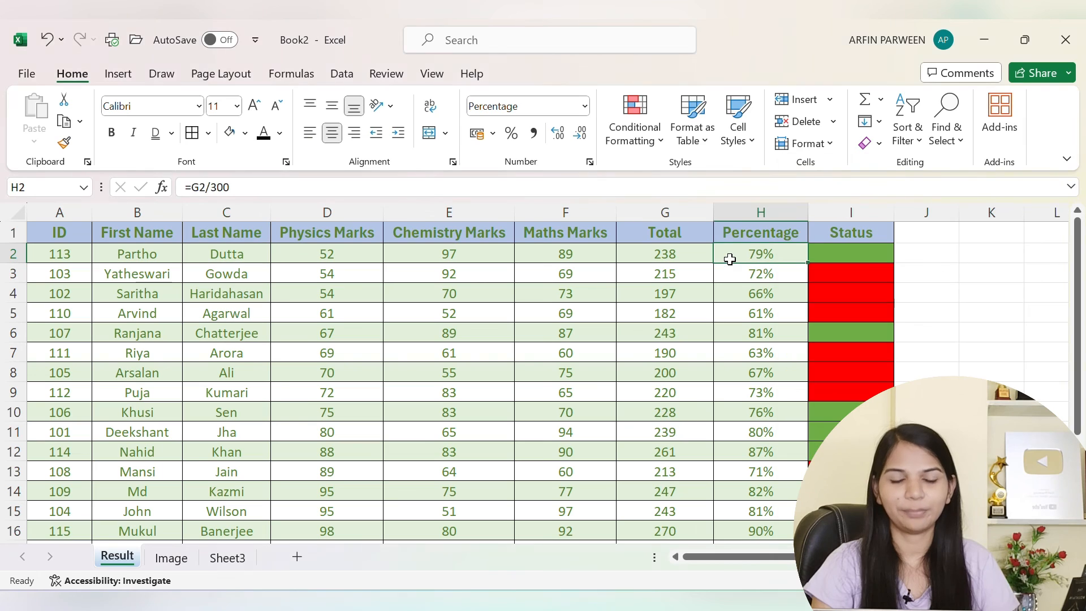
Switch the ribbon display to full-screen mode and restore it to always show the ribbon.
{"action": "left_click", "coordinate": [1066, 160]}
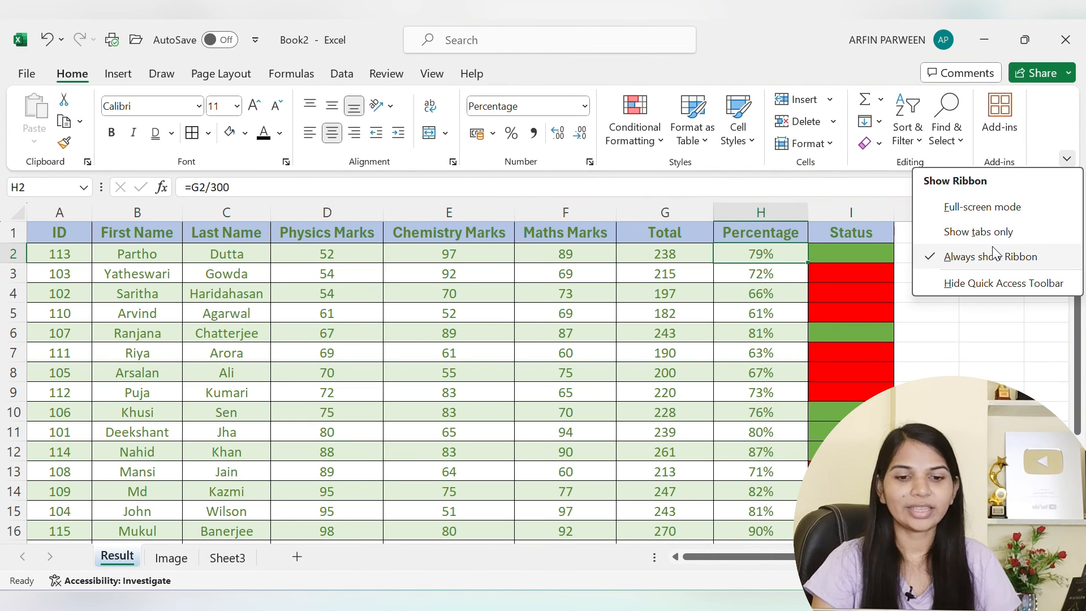
{"action": "left_click", "coordinate": [984, 208]}
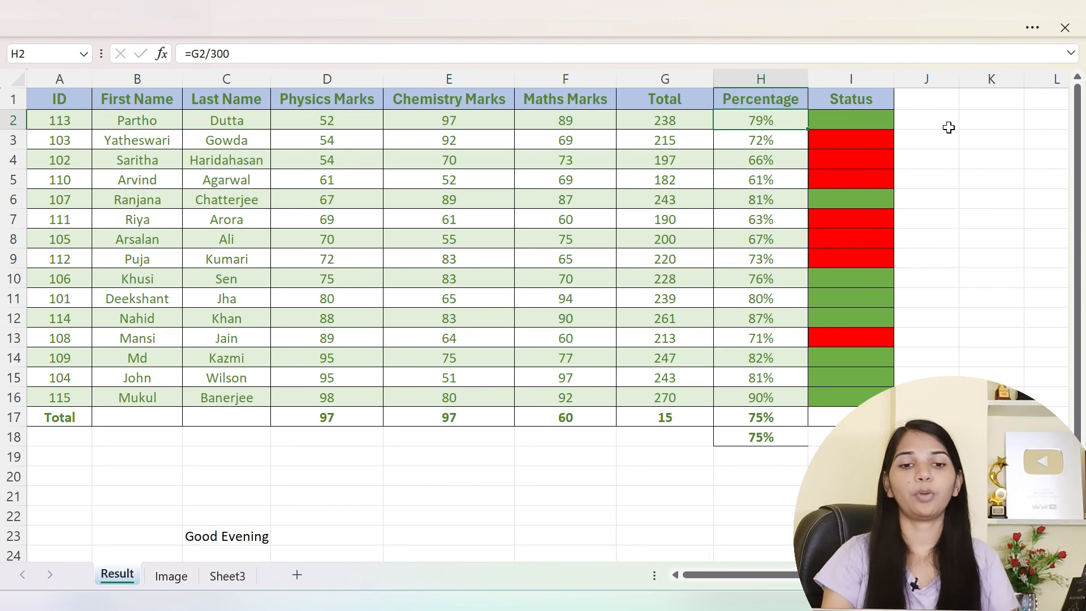
{"action": "left_click", "coordinate": [1032, 28]}
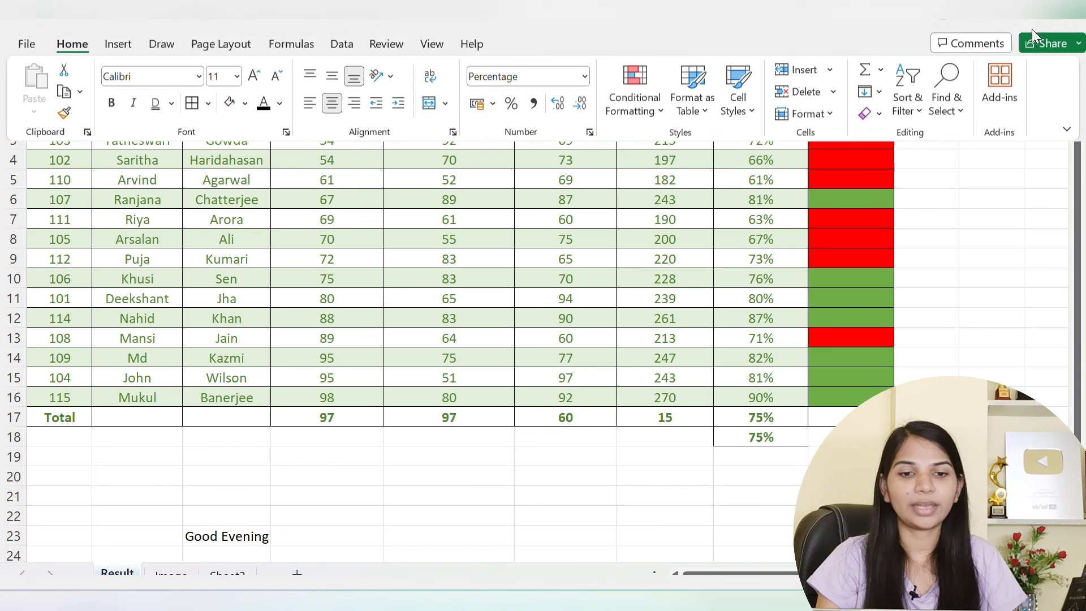
{"action": "left_click", "coordinate": [1067, 158]}
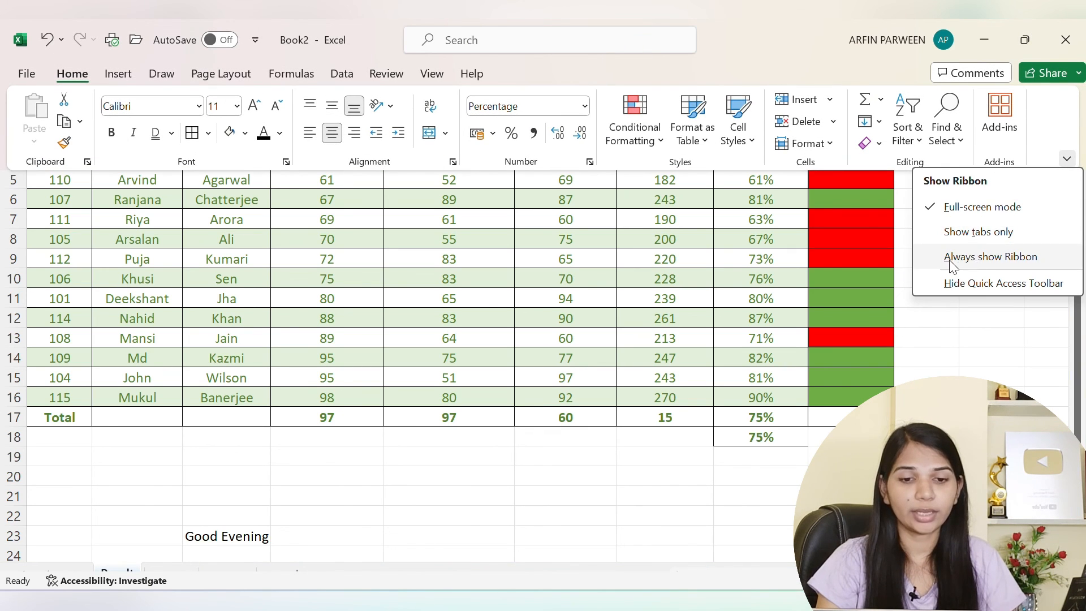
{"action": "left_click", "coordinate": [998, 265]}
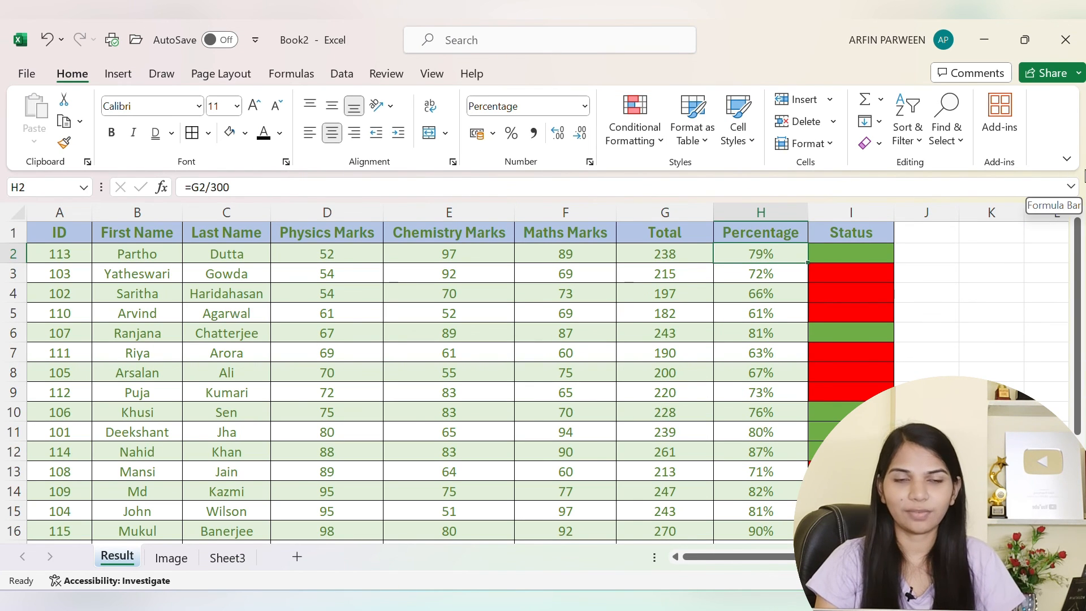
Set the ribbon to show tabs only, reveal the Home commands temporarily, and restore the always-shown ribbon.
{"action": "left_click", "coordinate": [1067, 159]}
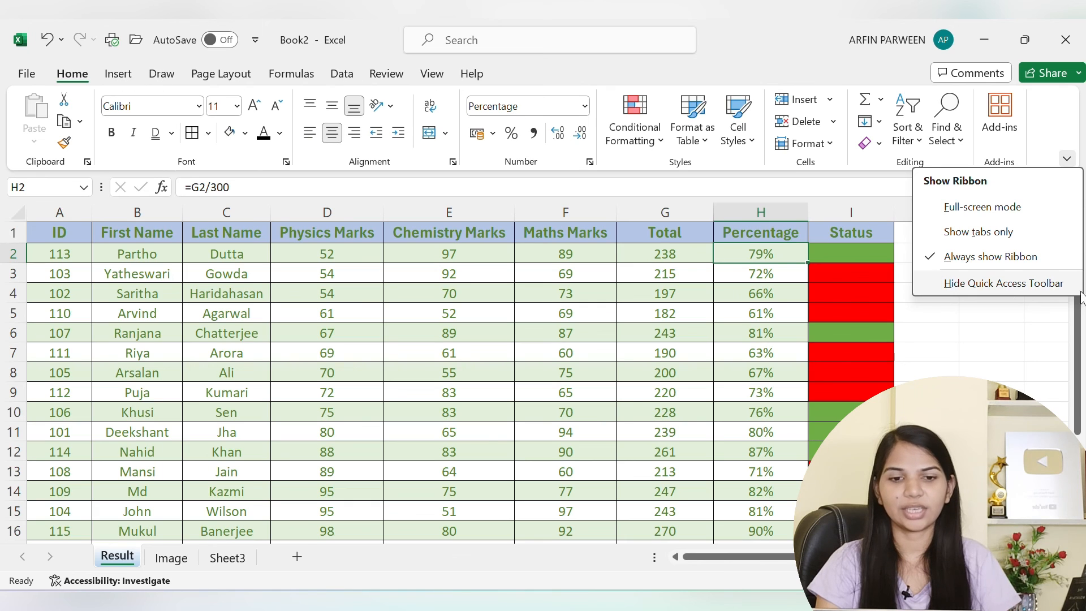
{"action": "left_click", "coordinate": [978, 232]}
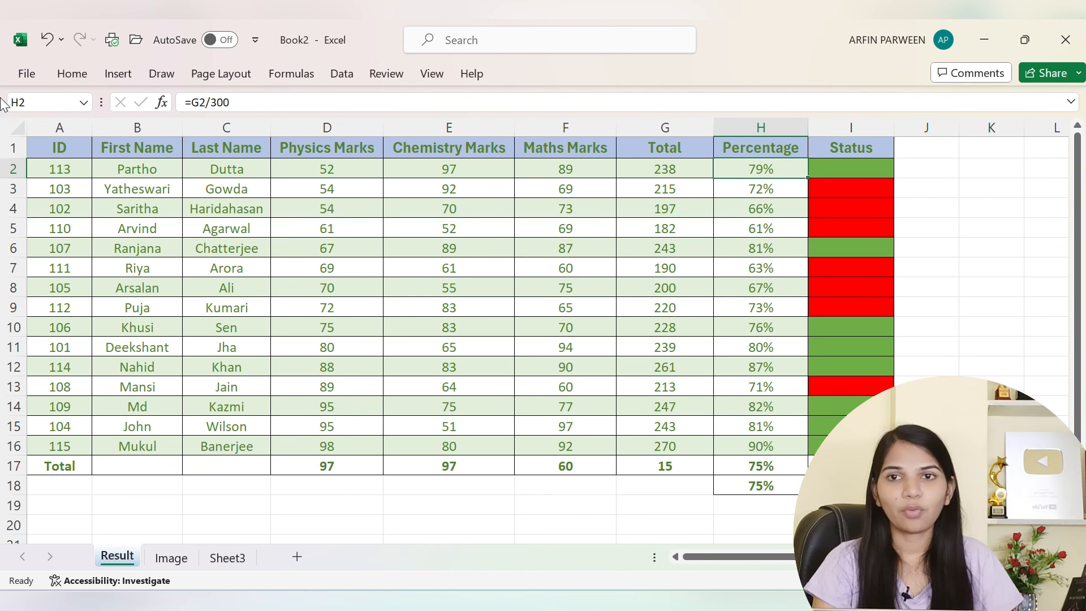
{"action": "left_click", "coordinate": [65, 78]}
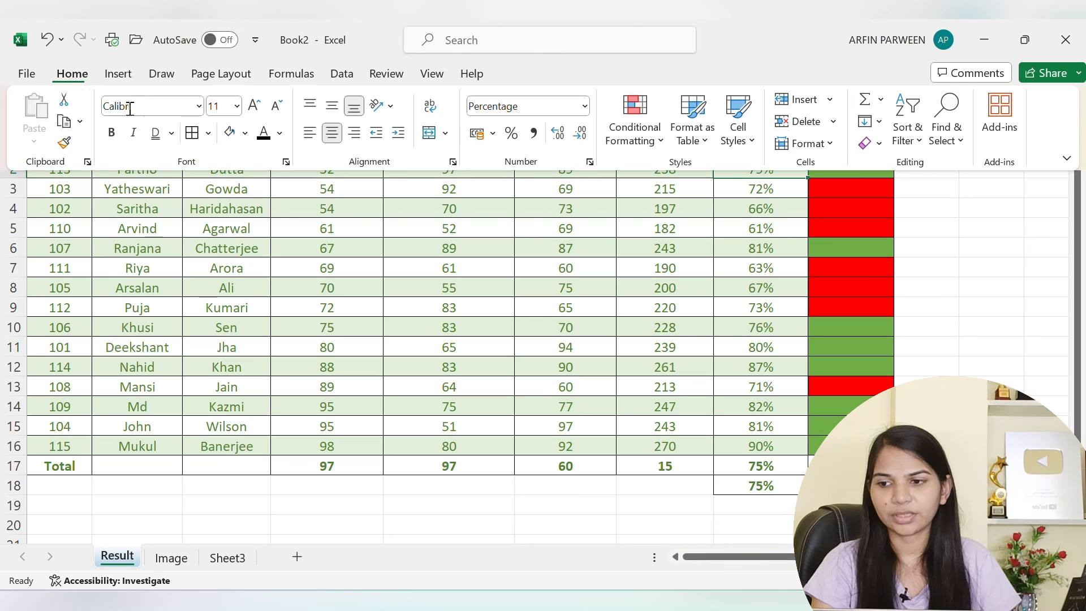
{"action": "left_click", "coordinate": [1067, 158]}
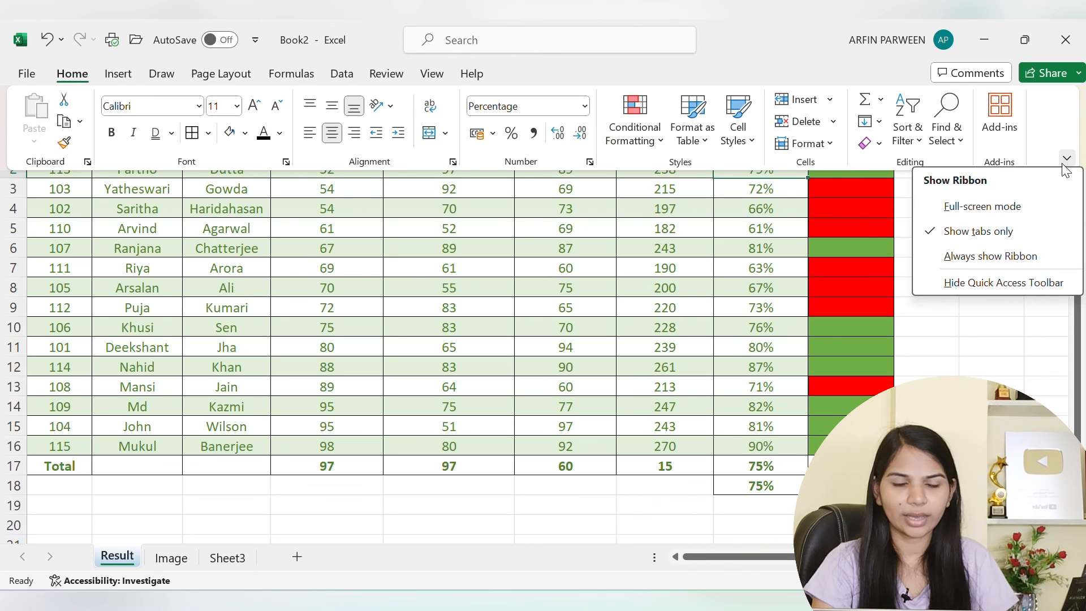
{"action": "left_click", "coordinate": [962, 259]}
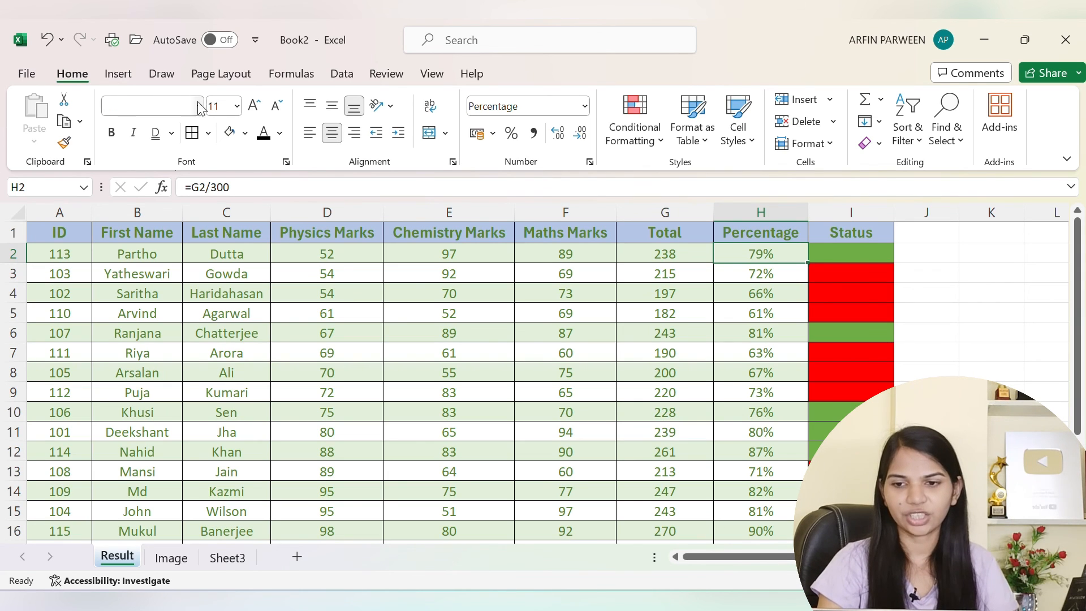
Hide the Quick Access Toolbar and show it again.
{"action": "left_click", "coordinate": [1067, 159]}
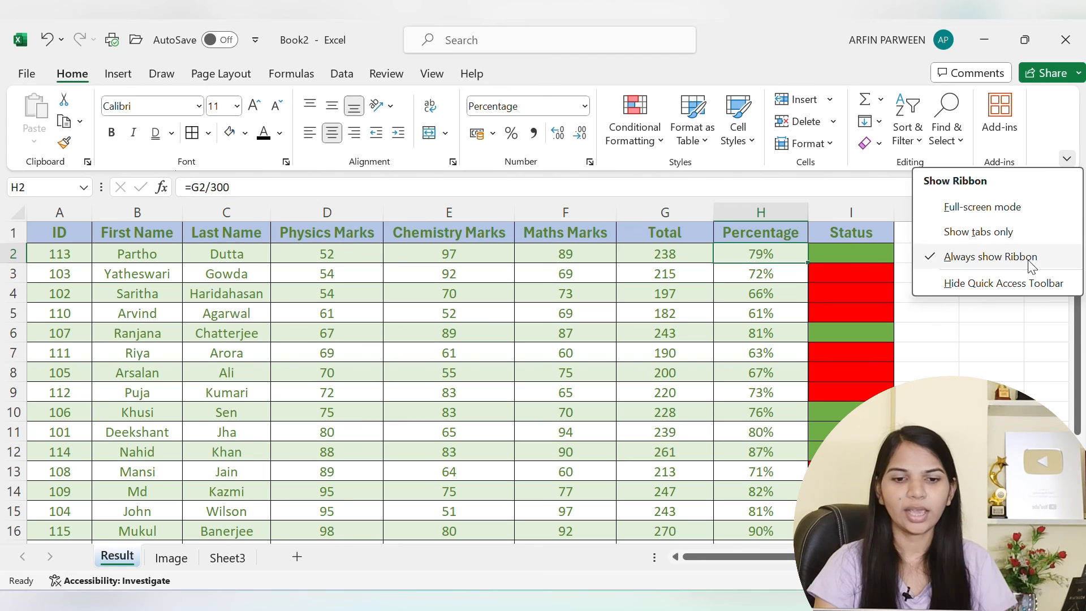
{"action": "left_click", "coordinate": [986, 283]}
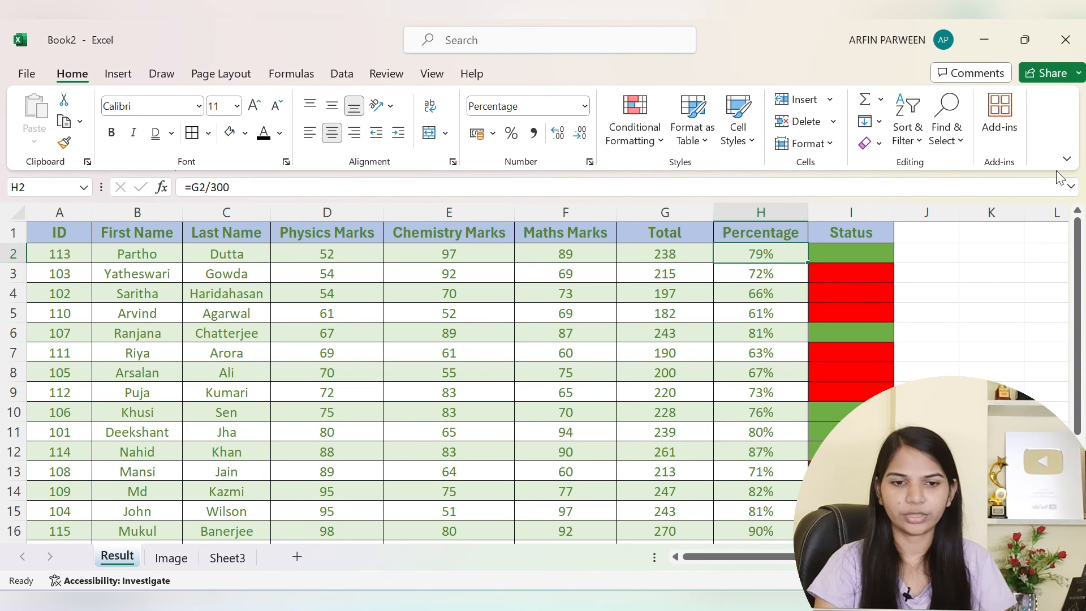
{"action": "left_click", "coordinate": [1066, 158]}
{"action": "left_click", "coordinate": [1021, 283]}
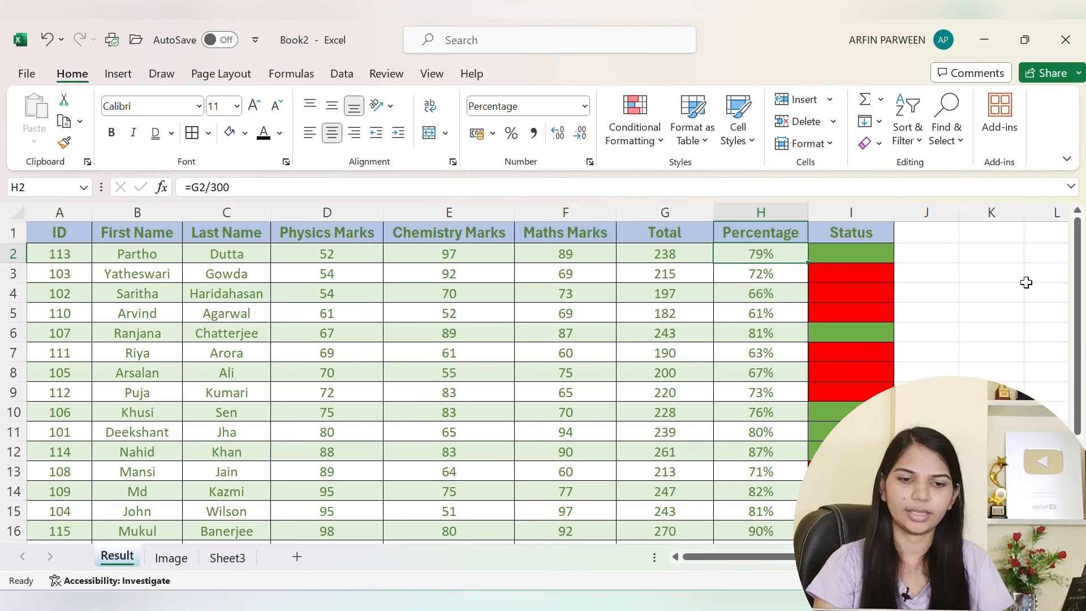
{"action": "left_click", "coordinate": [1019, 314]}
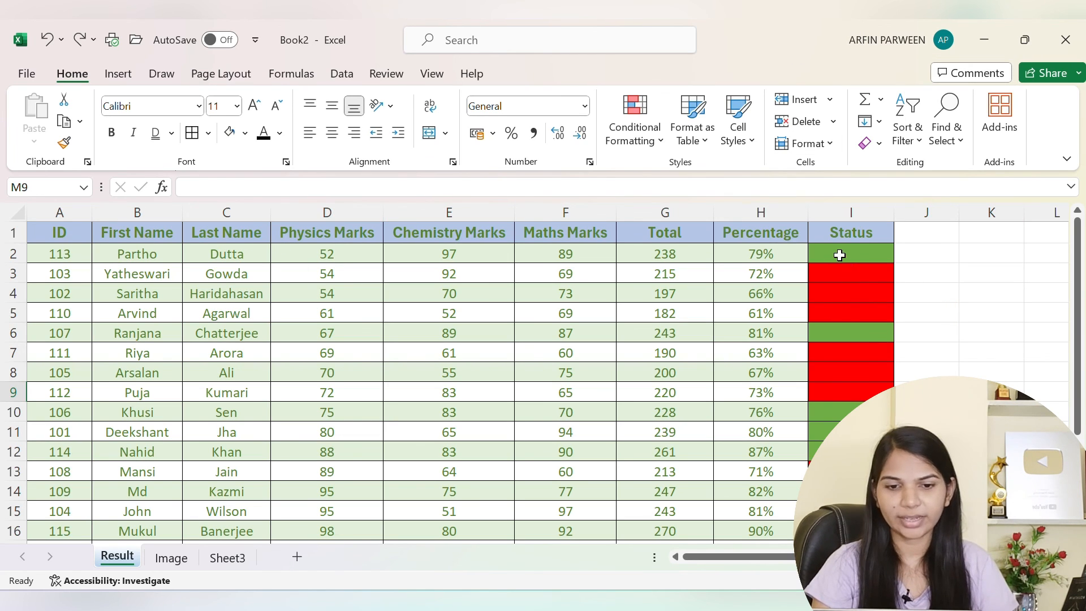
Post the comment "This is new data" on the ID header in cell A1 and close the comments list.
{"action": "left_click", "coordinate": [59, 233]}
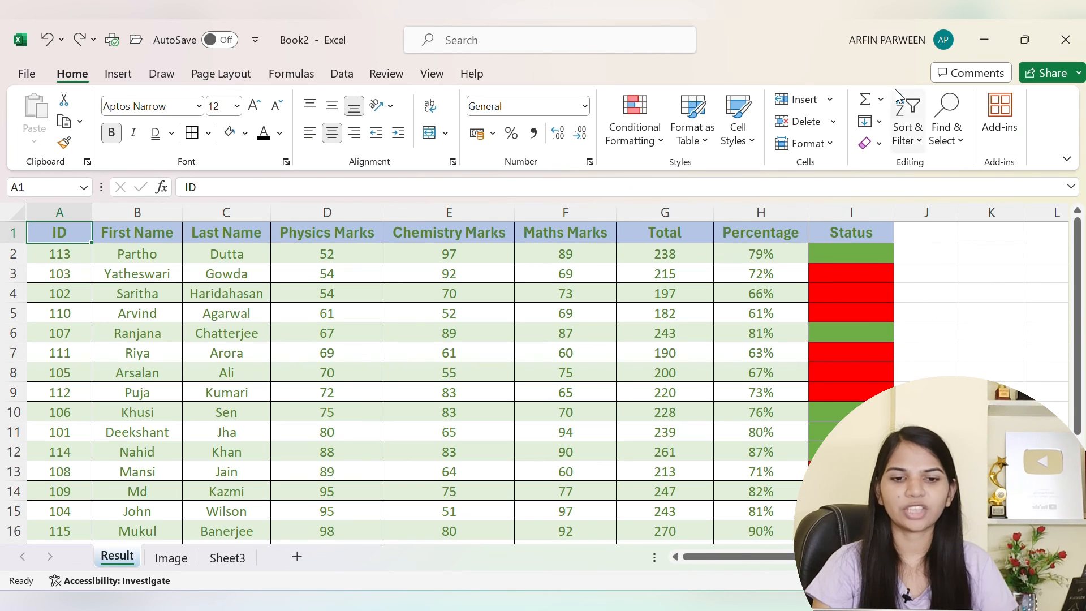
{"action": "left_click", "coordinate": [961, 76]}
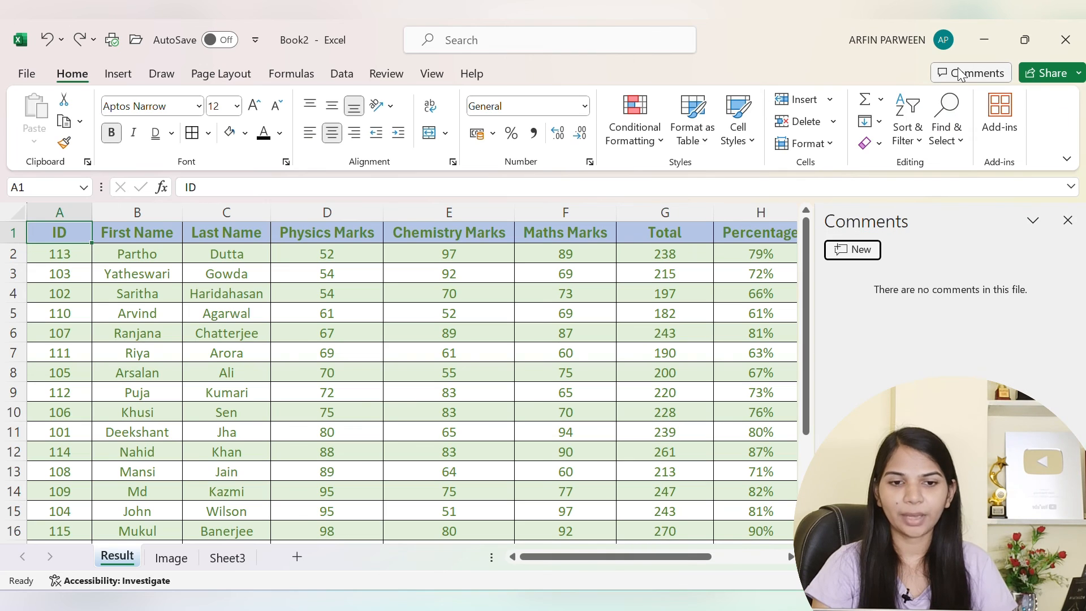
{"action": "left_click", "coordinate": [853, 249]}
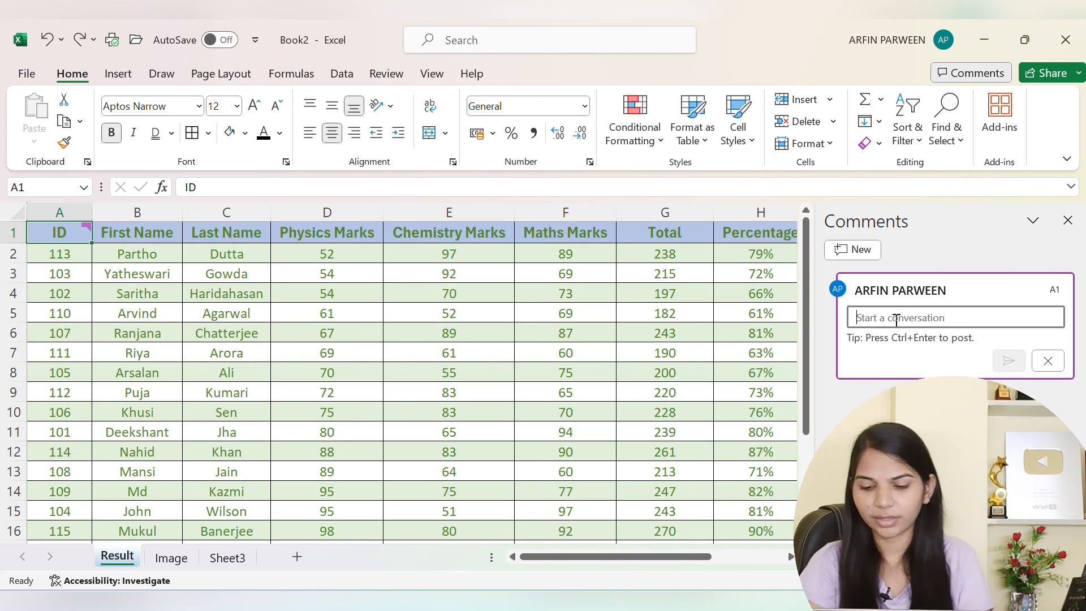
{"action": "type", "text": "This is"}
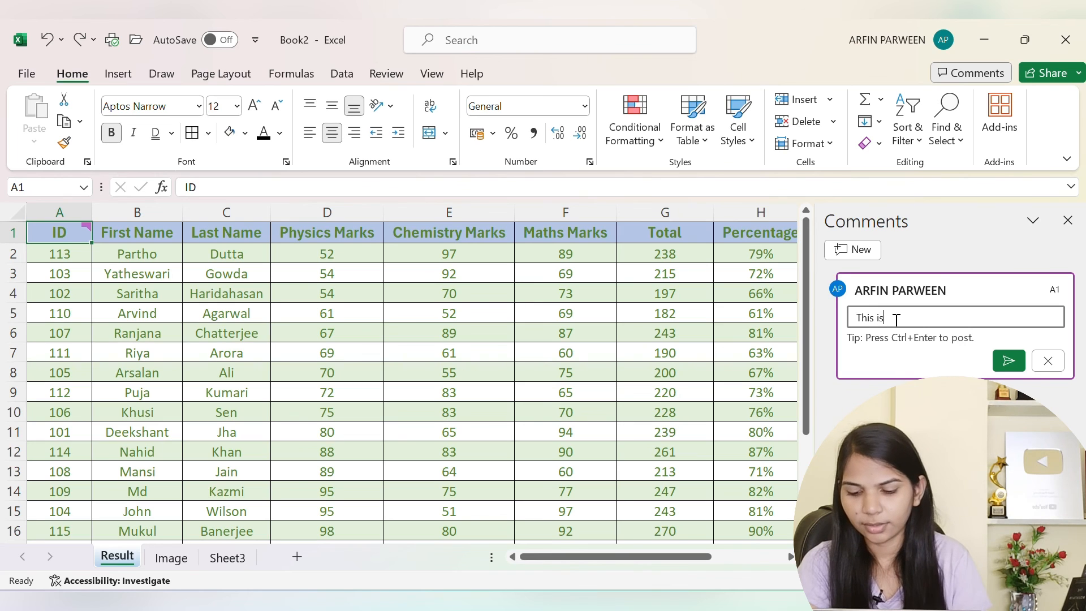
{"action": "type", "text": " new data"}
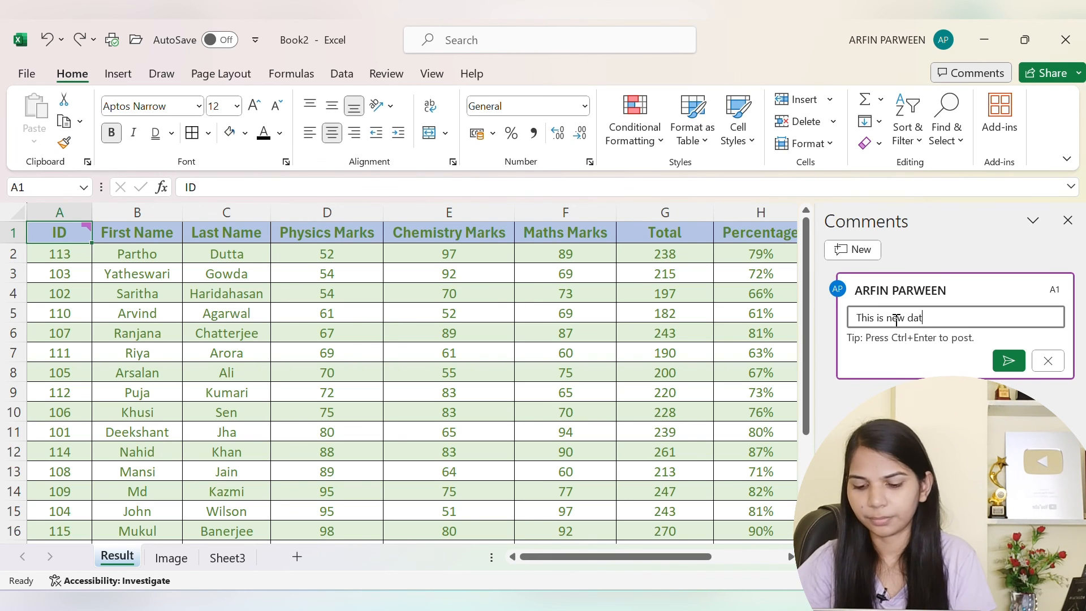
{"action": "left_click", "coordinate": [1005, 362]}
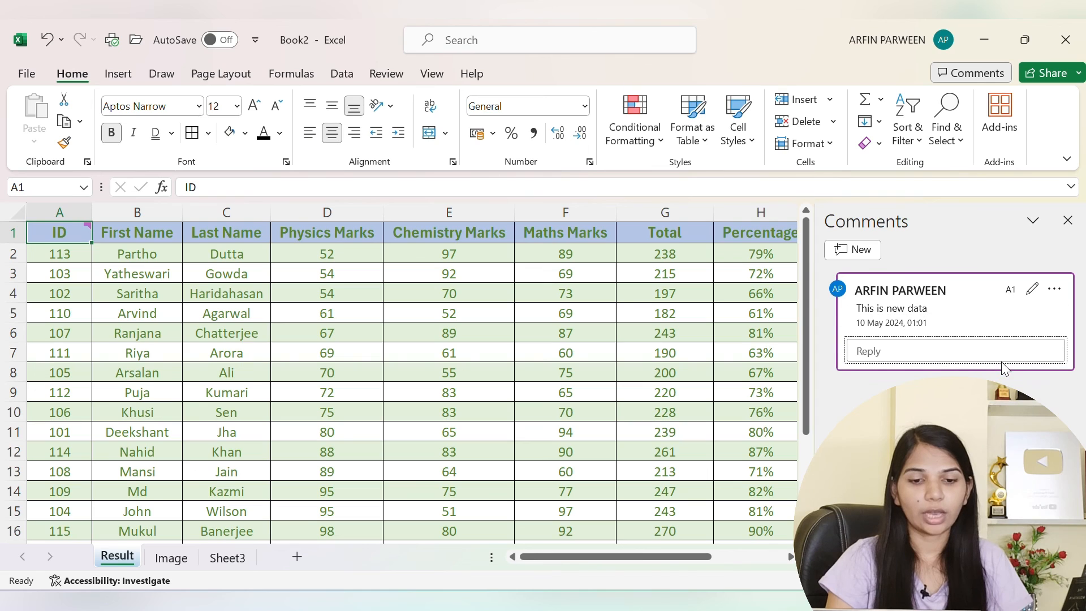
{"action": "left_click", "coordinate": [1067, 220]}
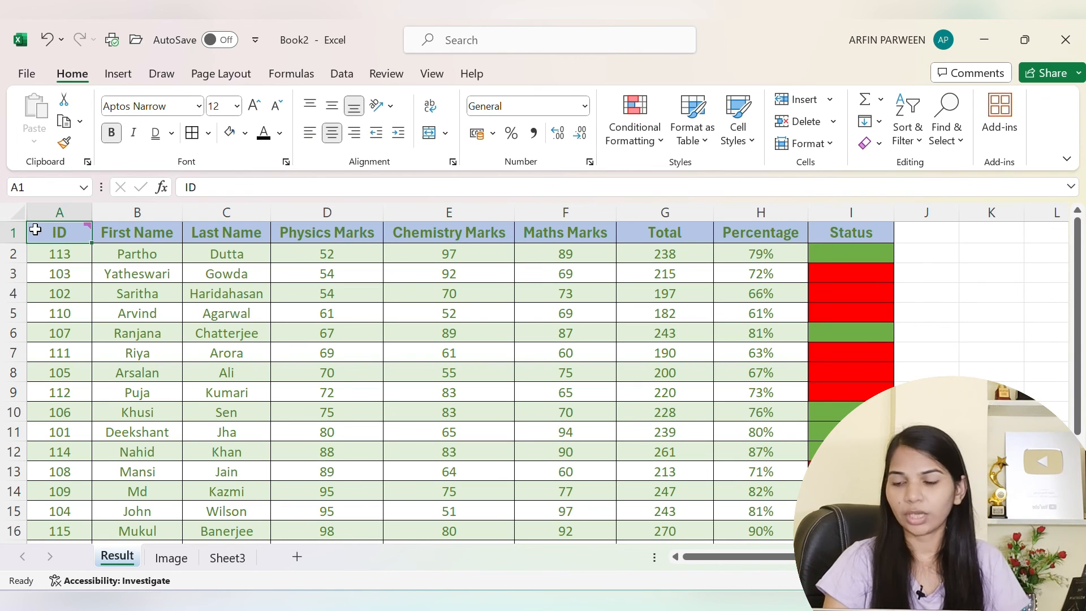
Preview the comment attached to cell A1 from the sheet while other cells are selected.
{"action": "left_click", "coordinate": [60, 331]}
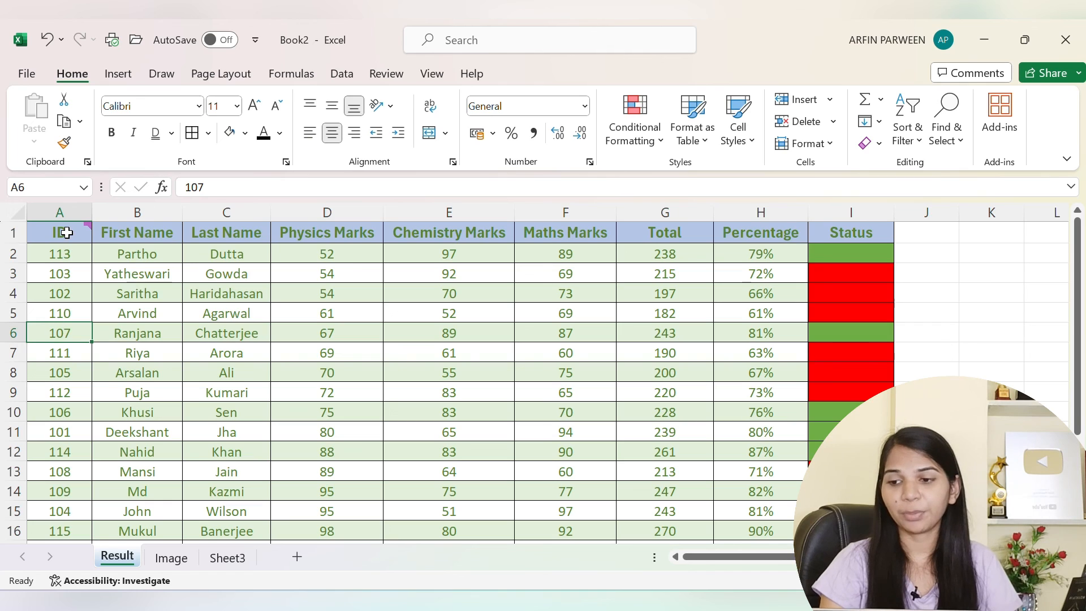
{"action": "mouse_move", "coordinate": [66, 233]}
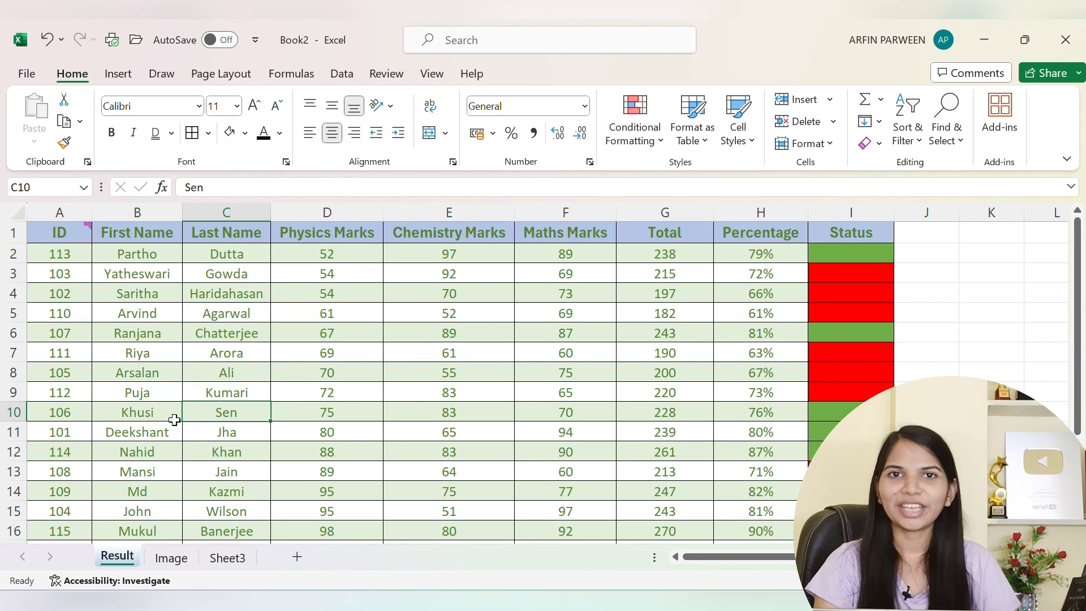
{"action": "mouse_move", "coordinate": [67, 232]}
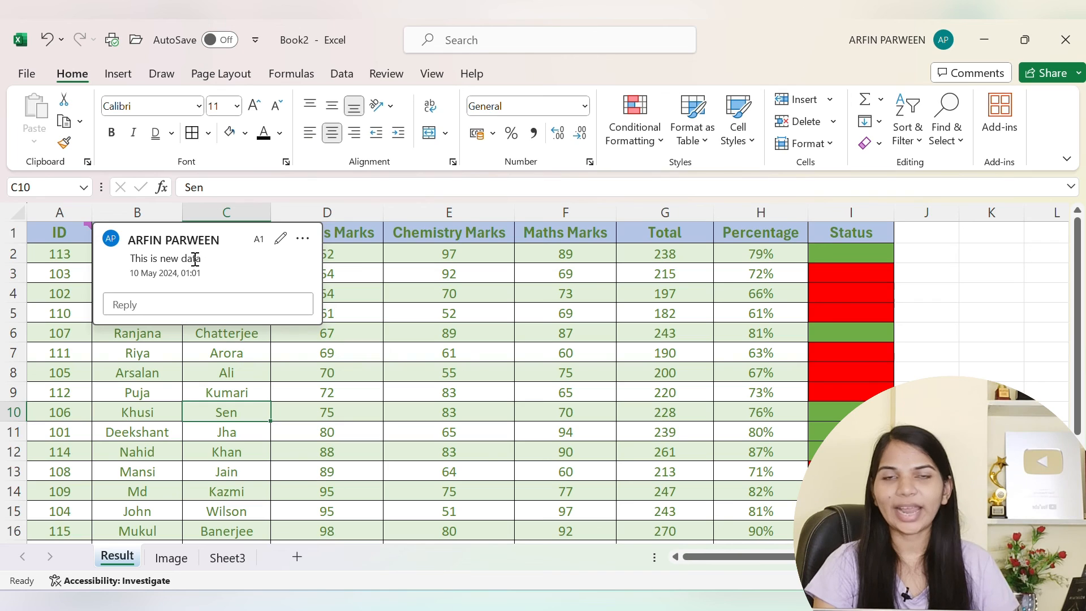
{"action": "left_click", "coordinate": [189, 354]}
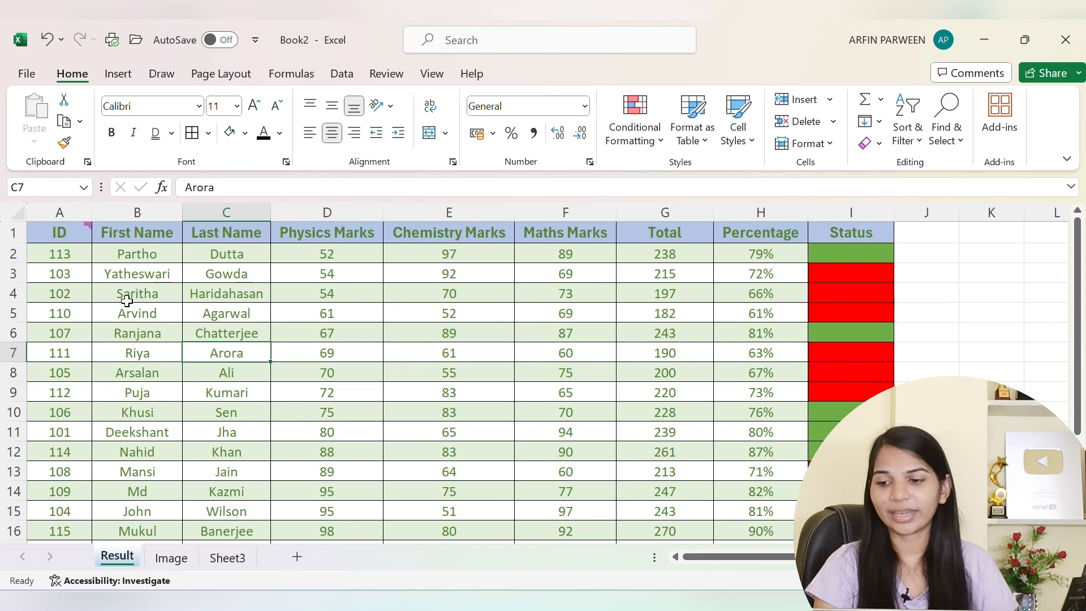
Add a note reading "This data is old" to cell A2, the first ID value.
{"action": "left_click", "coordinate": [67, 258]}
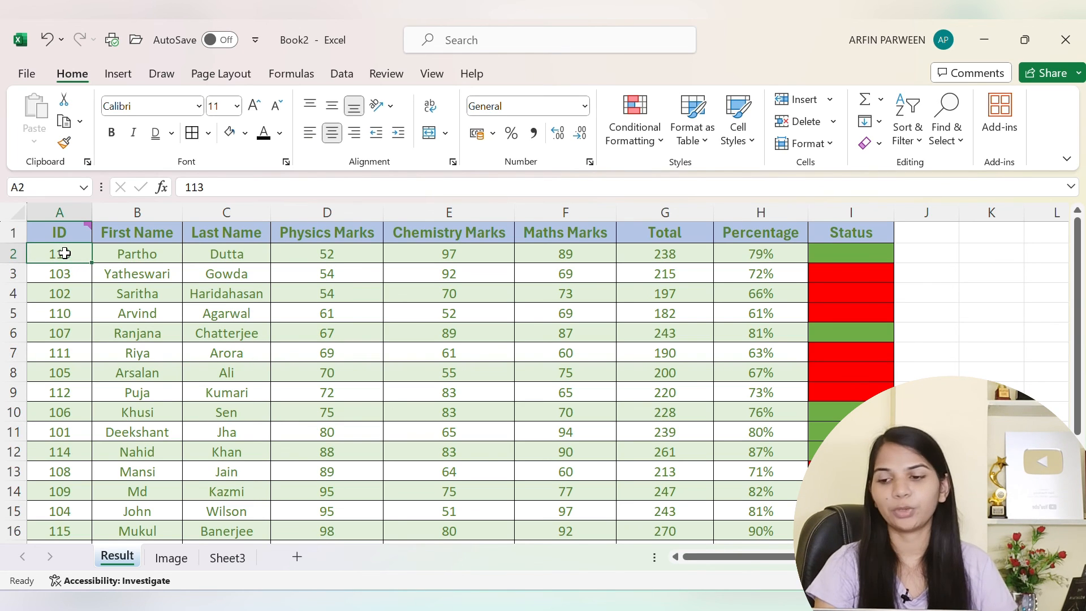
{"action": "right_click", "coordinate": [65, 254]}
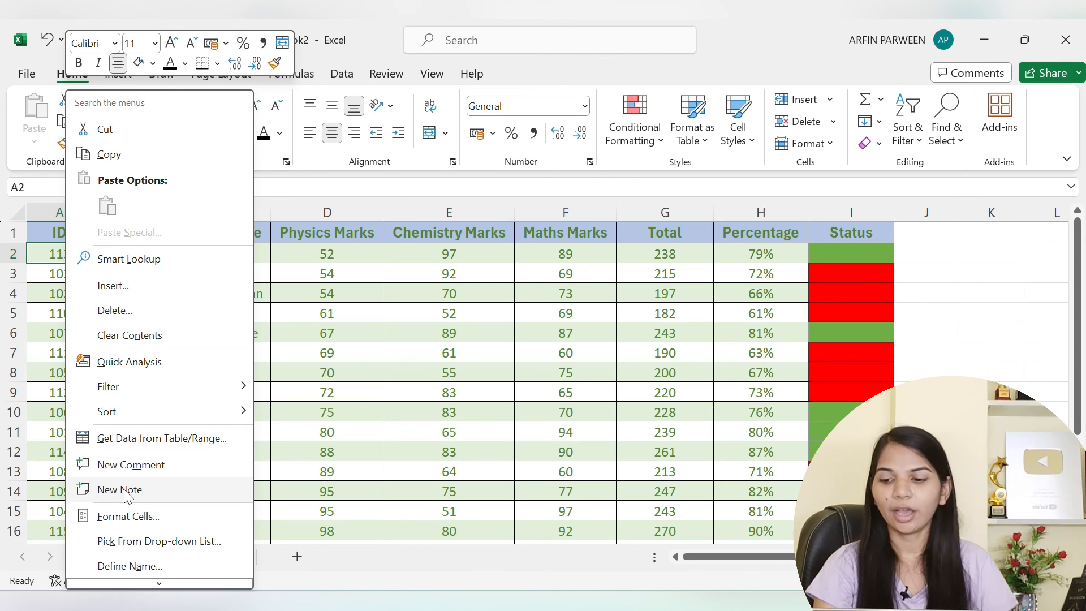
{"action": "left_click", "coordinate": [106, 491]}
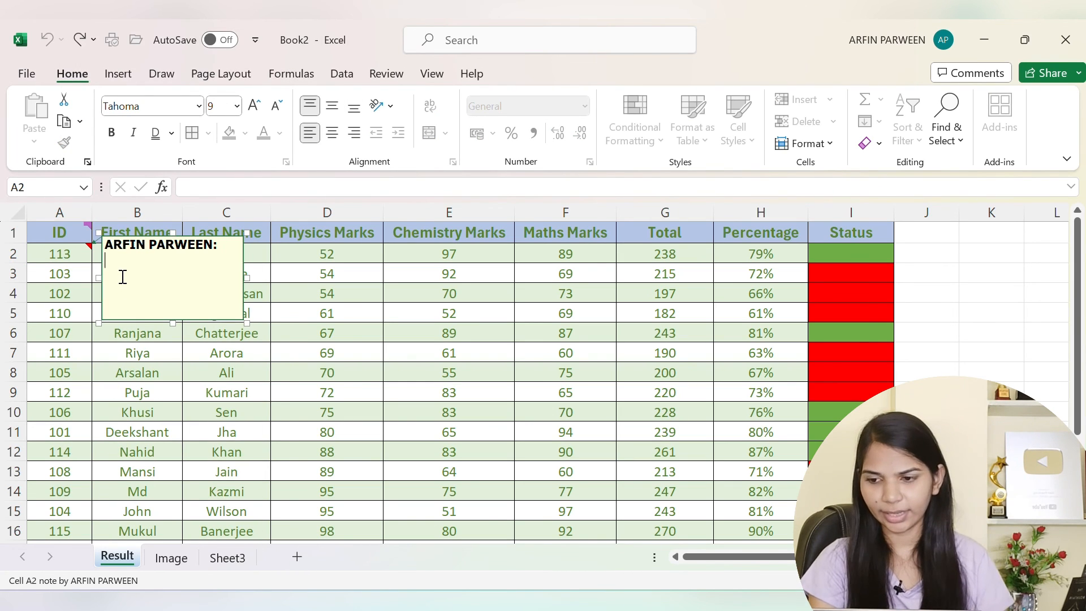
{"action": "type", "text": "This data is old"}
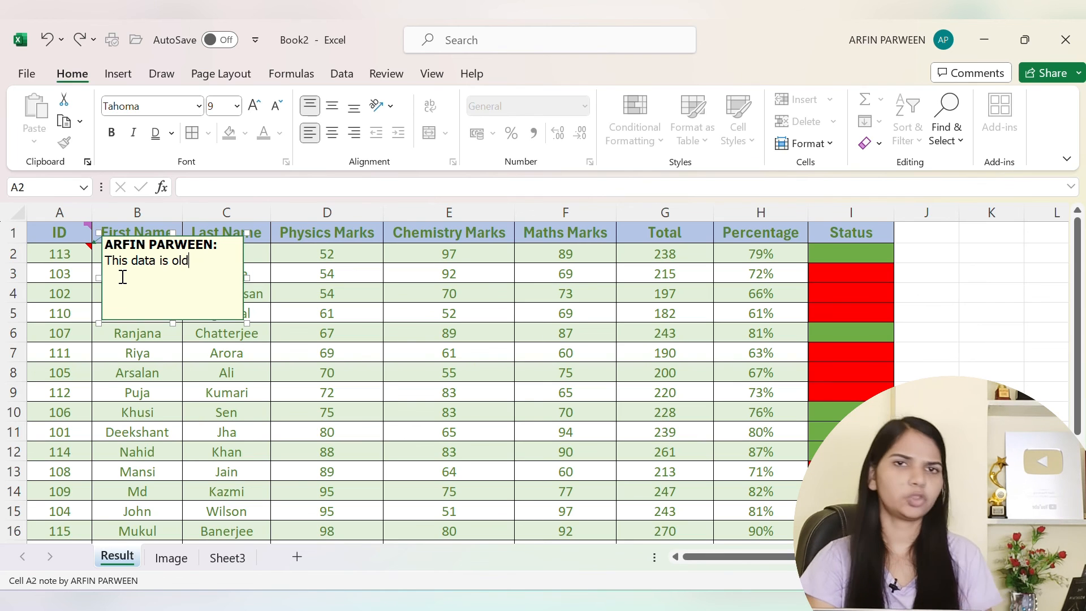
{"action": "left_click", "coordinate": [147, 361]}
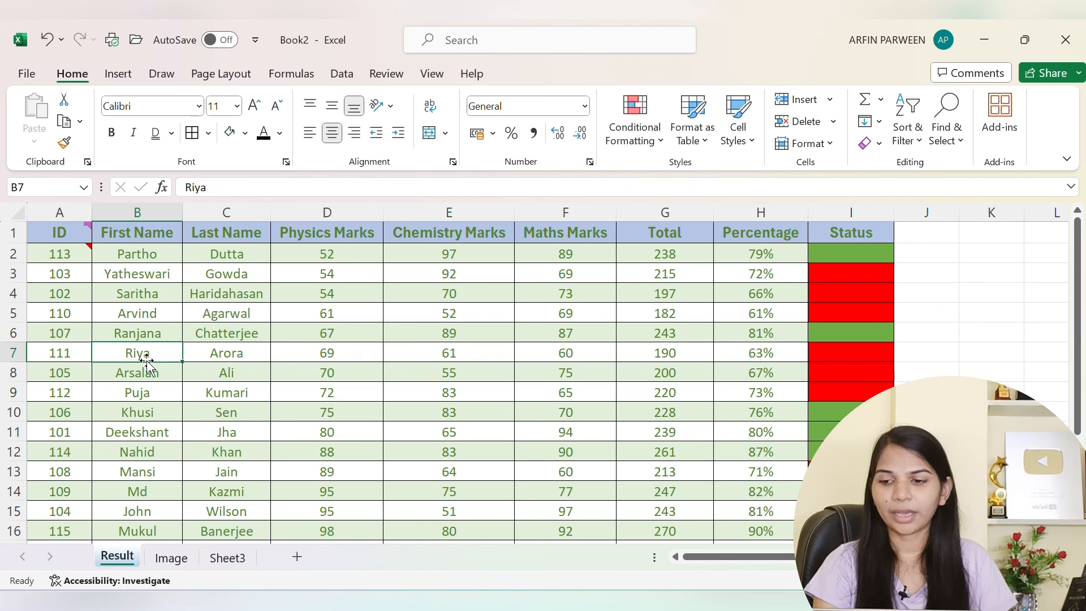
Edit the note on cell A2, shrinking its box to the height of its two text lines.
{"action": "mouse_move", "coordinate": [67, 250]}
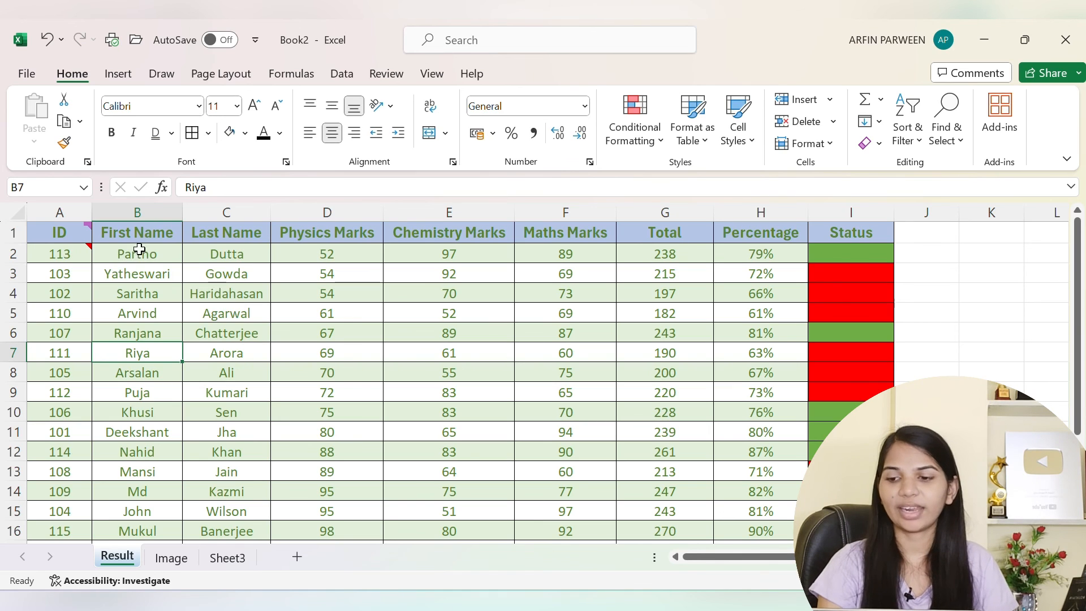
{"action": "left_click", "coordinate": [65, 257]}
{"action": "right_click", "coordinate": [65, 257]}
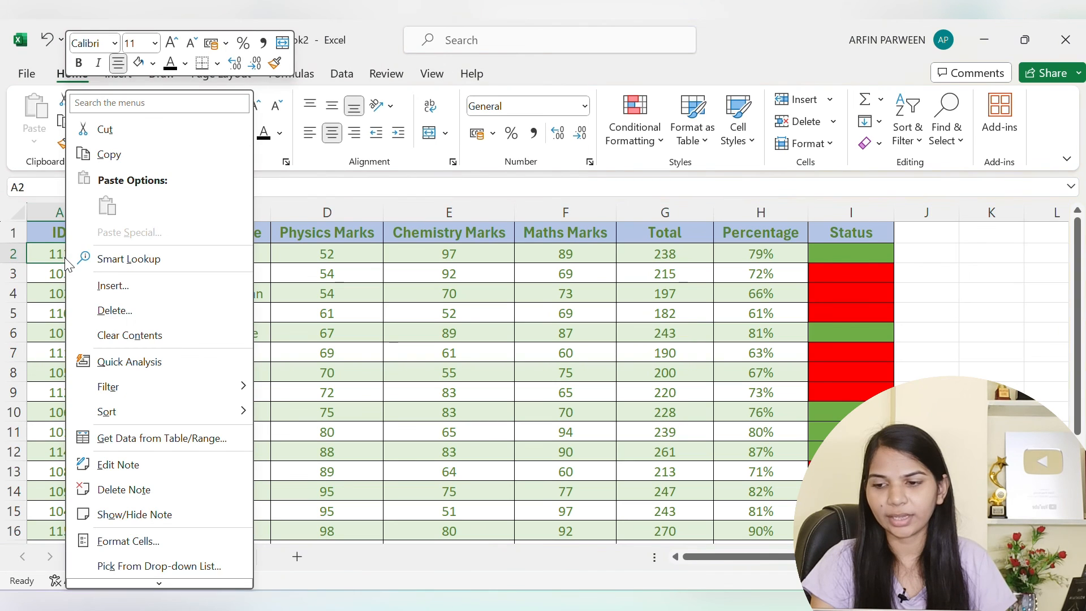
{"action": "left_click", "coordinate": [102, 470]}
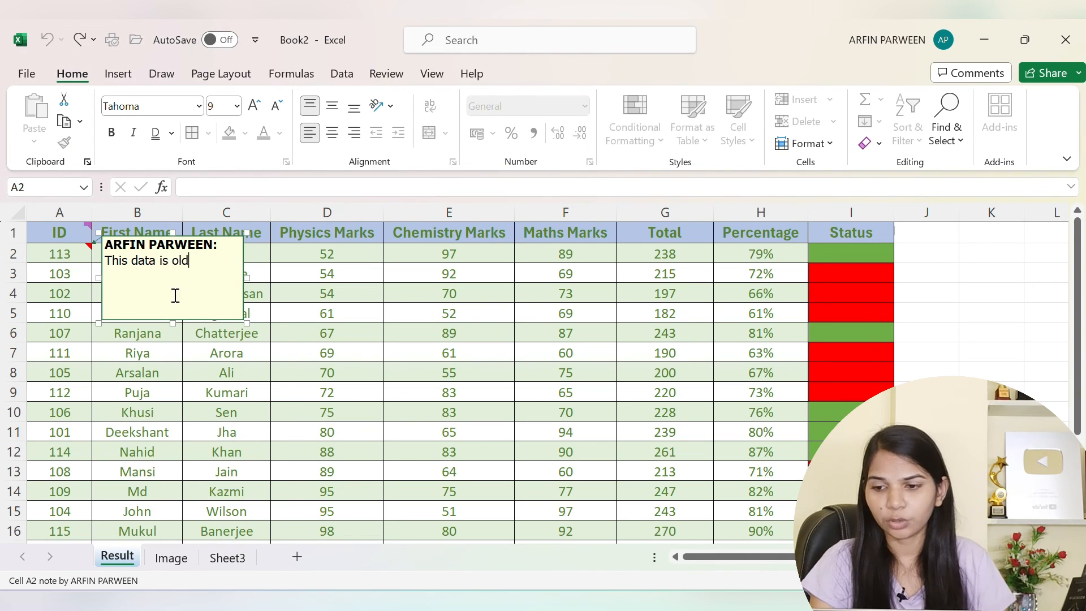
{"action": "left_click_drag", "start_coordinate": [174, 323], "coordinate": [176, 278]}
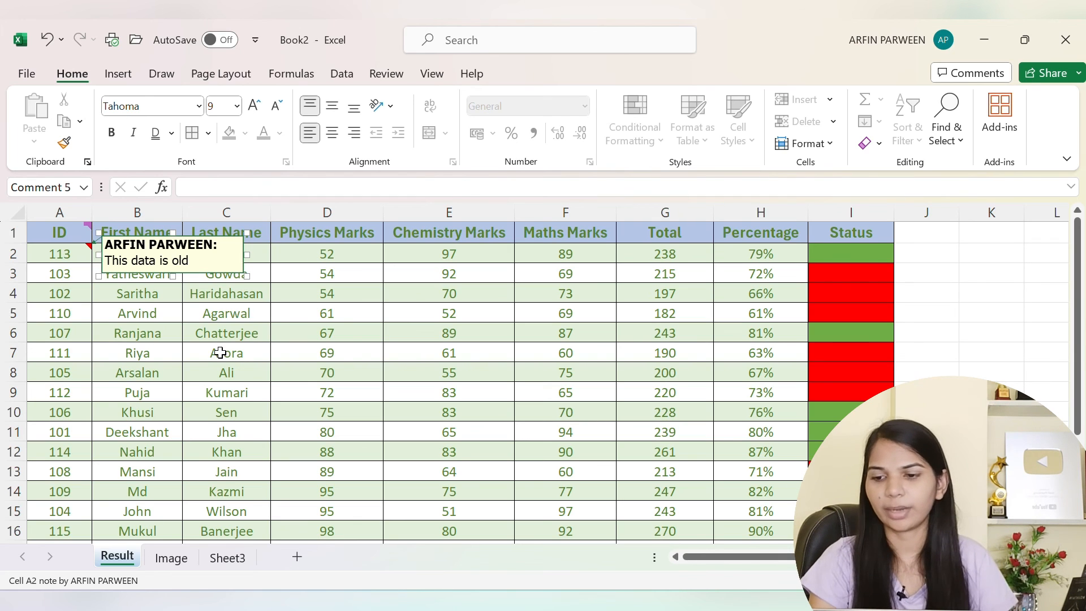
{"action": "left_click", "coordinate": [360, 385]}
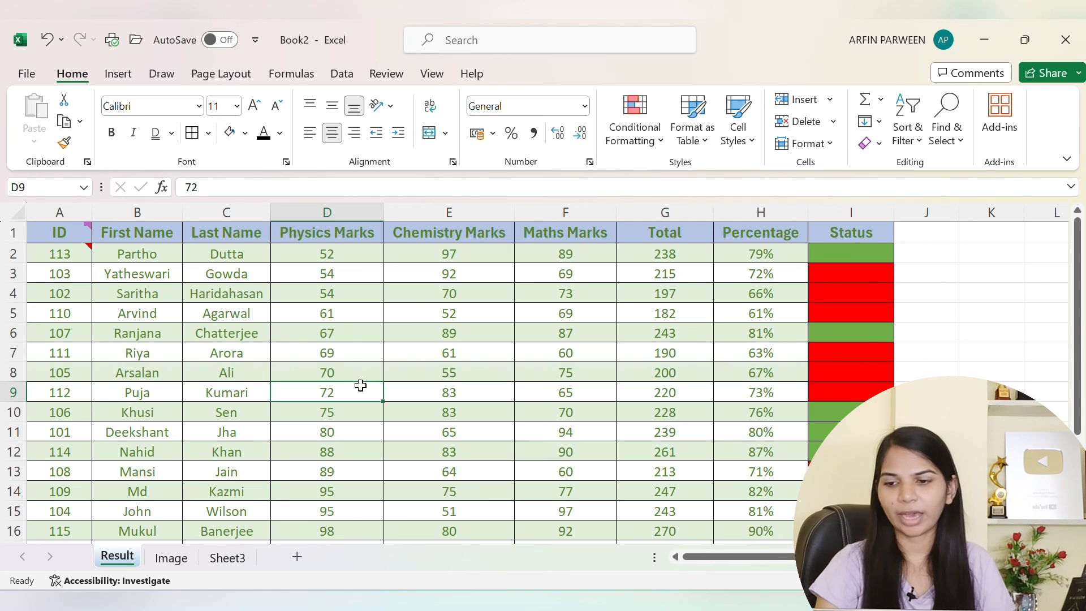
Preview the comment on cell A1 and the note on cell A2 to compare how they display.
{"action": "mouse_move", "coordinate": [62, 241]}
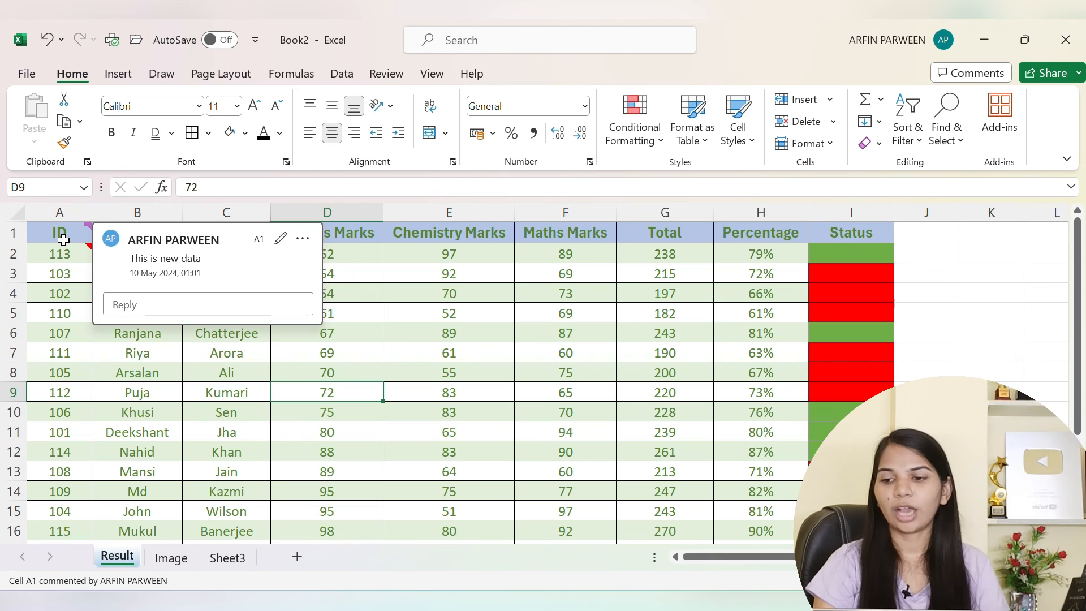
{"action": "mouse_move", "coordinate": [63, 262]}
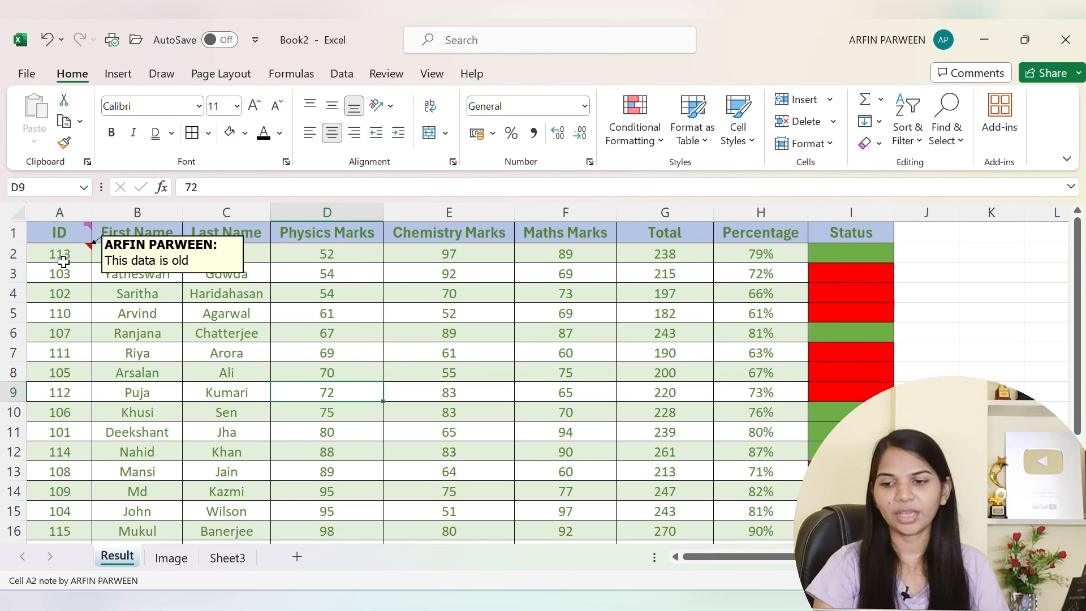
{"action": "left_click", "coordinate": [353, 359]}
{"action": "left_click", "coordinate": [414, 416]}
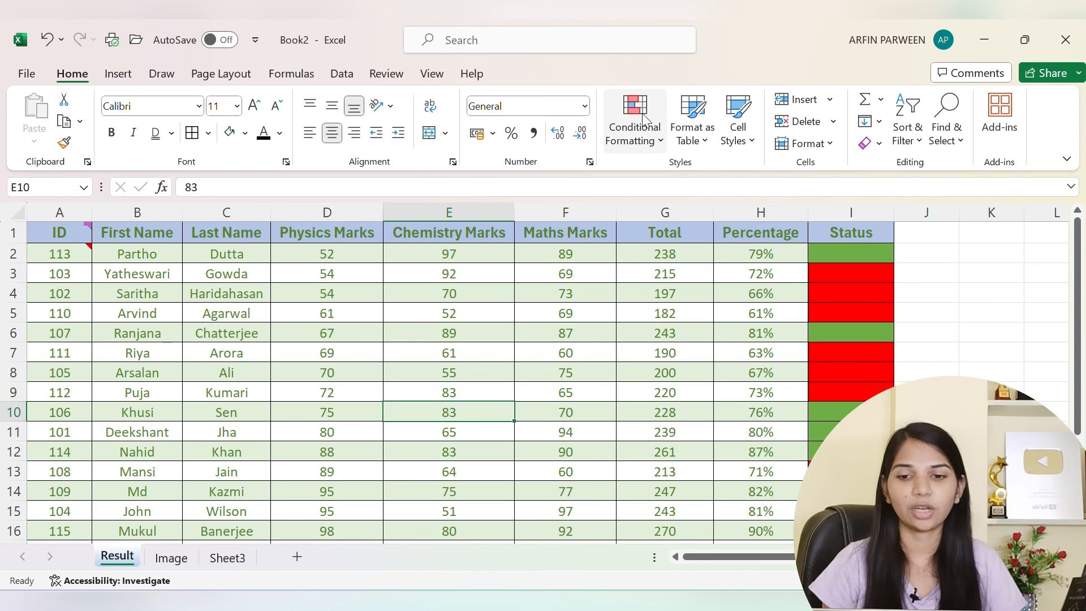
{"action": "left_click", "coordinate": [511, 315]}
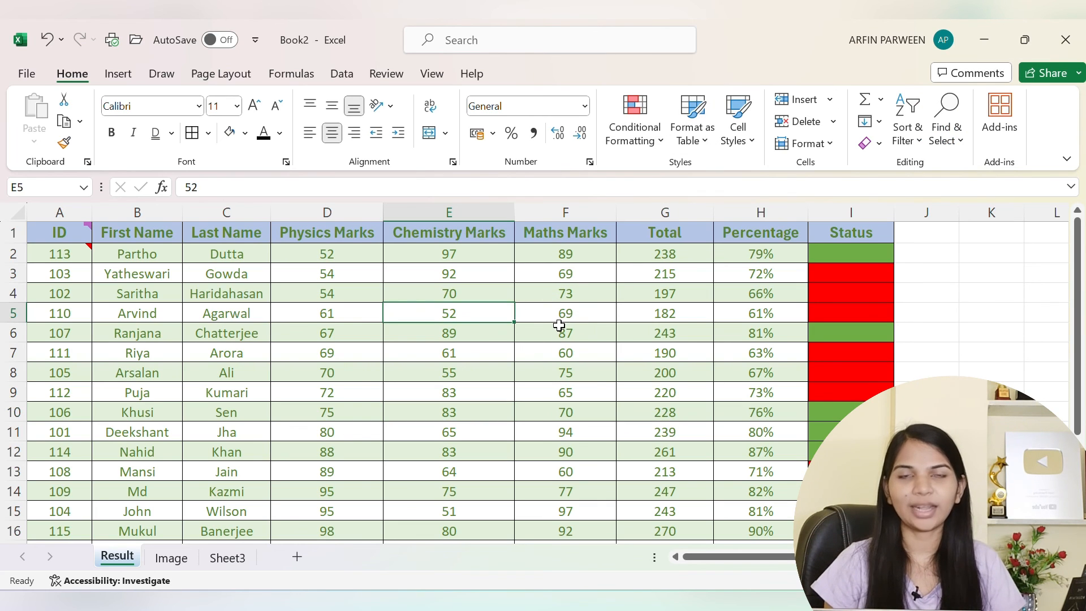